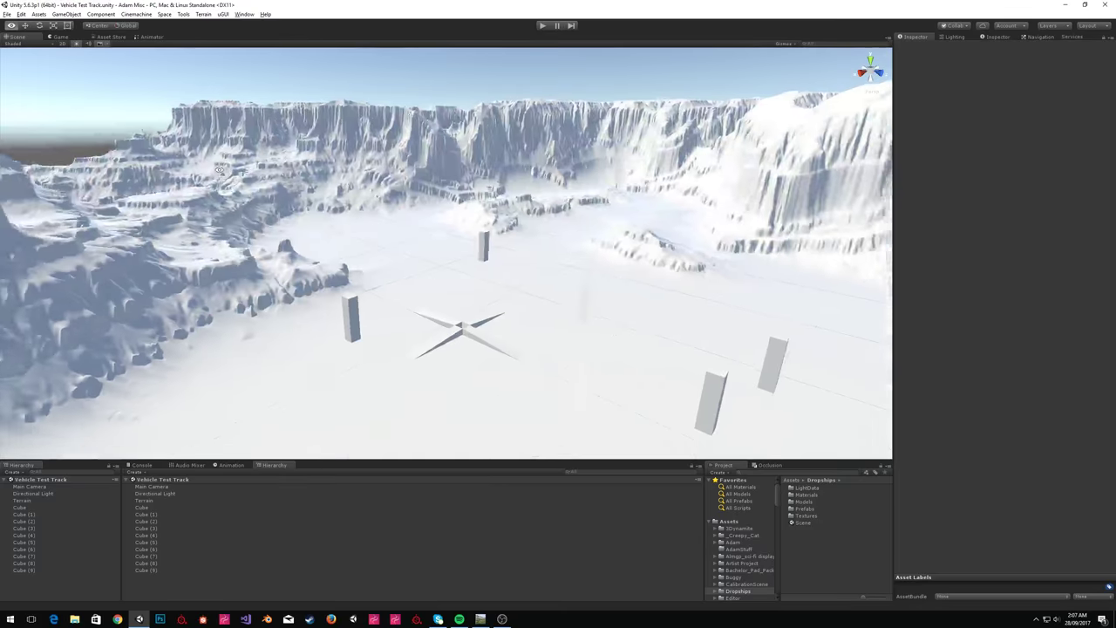
Switch to World Machine and examine the Sweet Canyon Mesas terrain in the 3D view.
key("w")
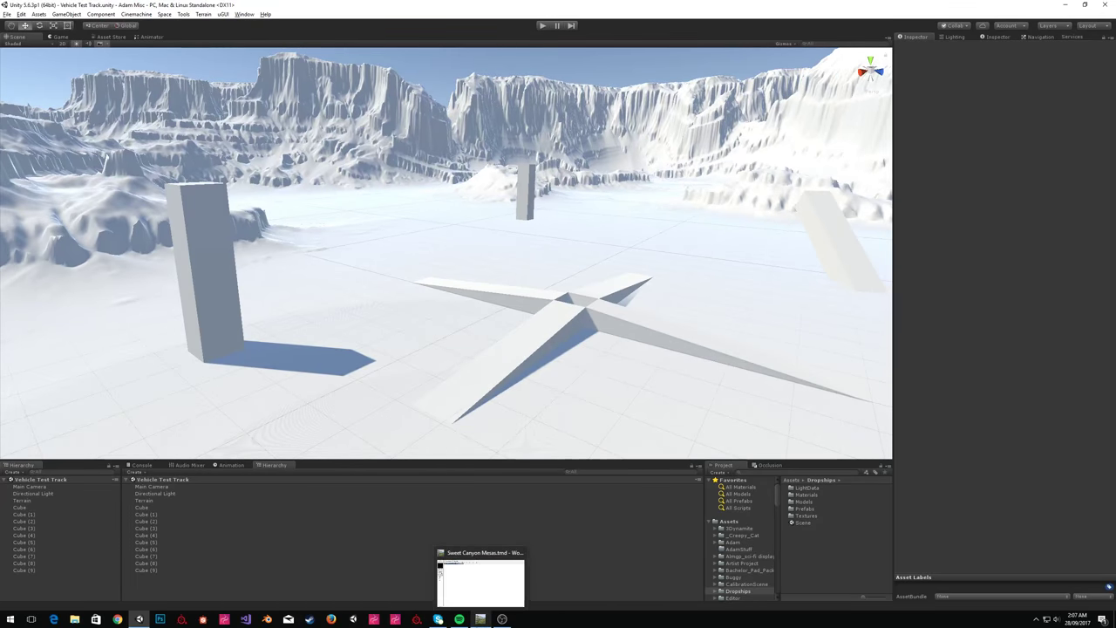
left_click(480, 619)
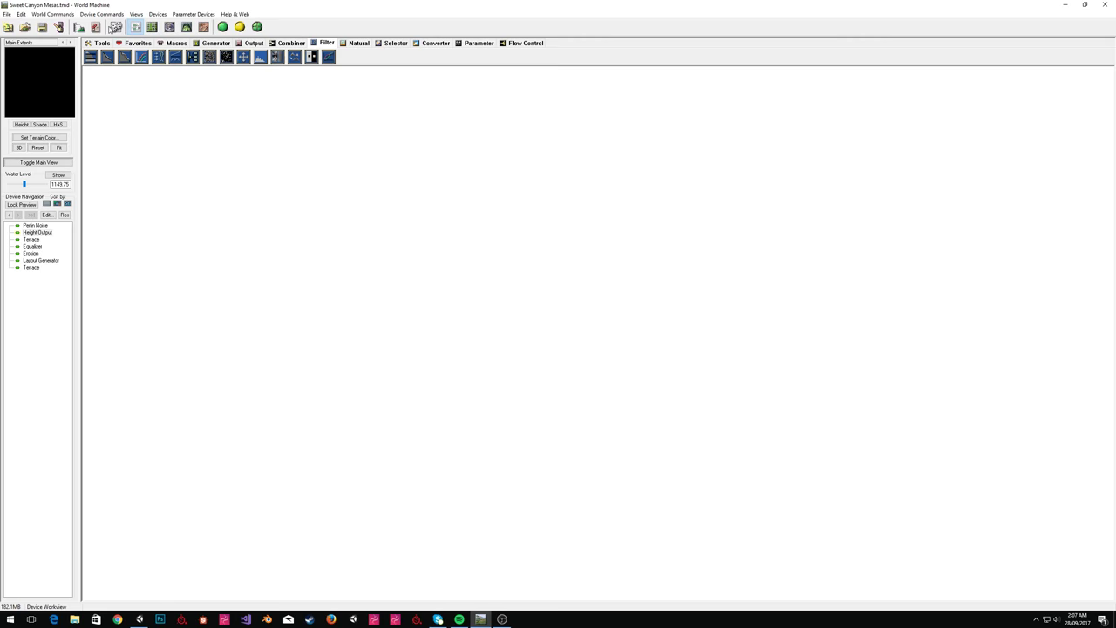
left_click(99, 43)
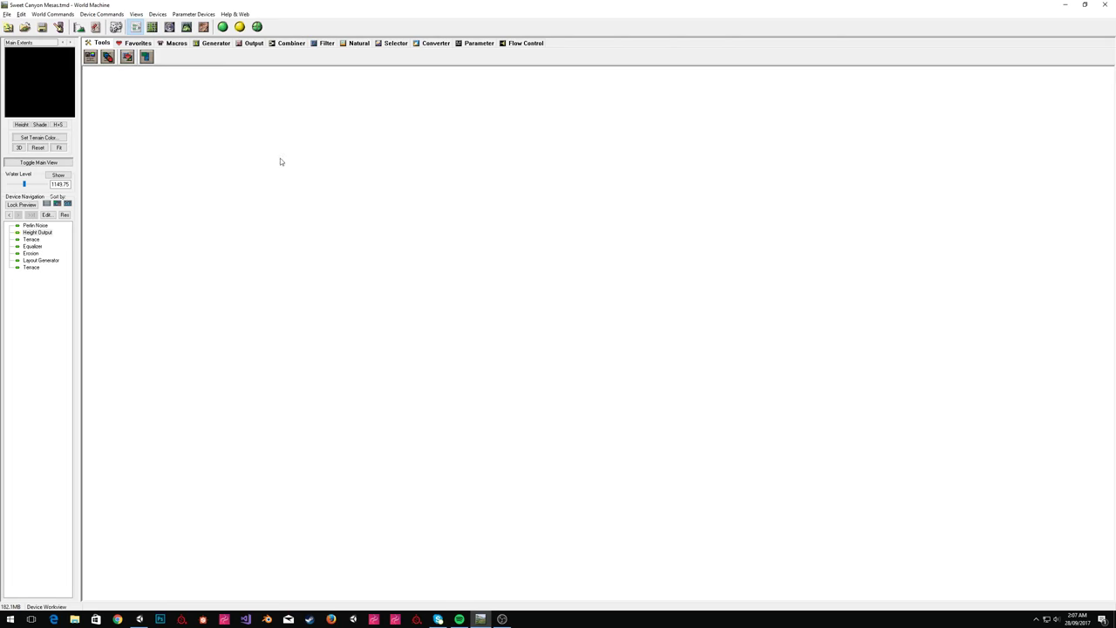
left_click(187, 27)
left_click_drag(462, 296, 547, 271)
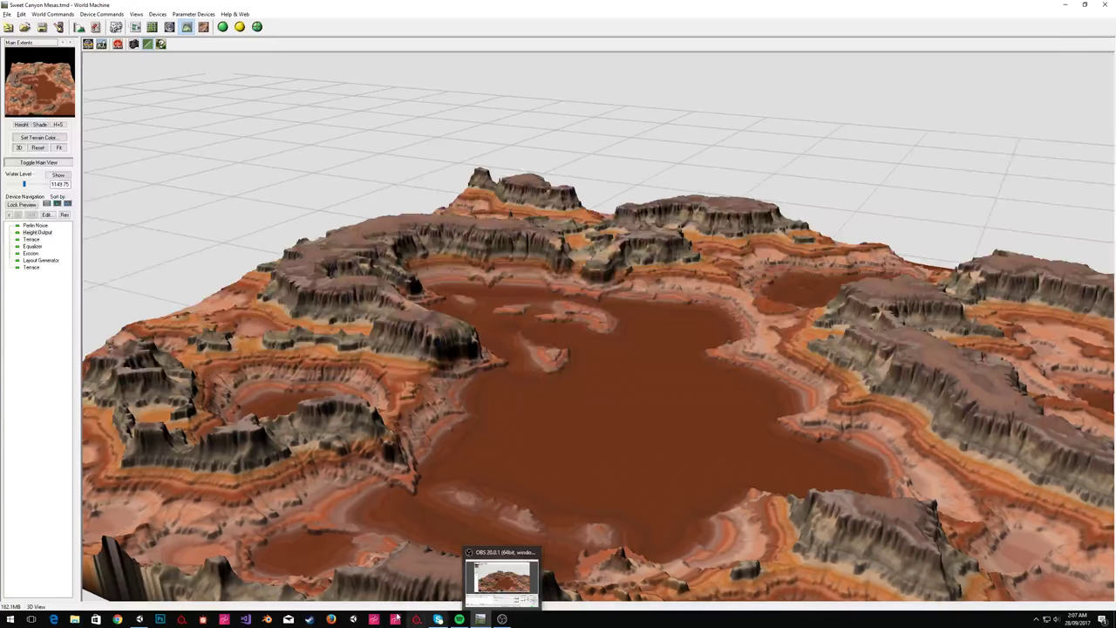
Return to Unity and create an empty GameObject in the open area near the ramps.
left_click(139, 619)
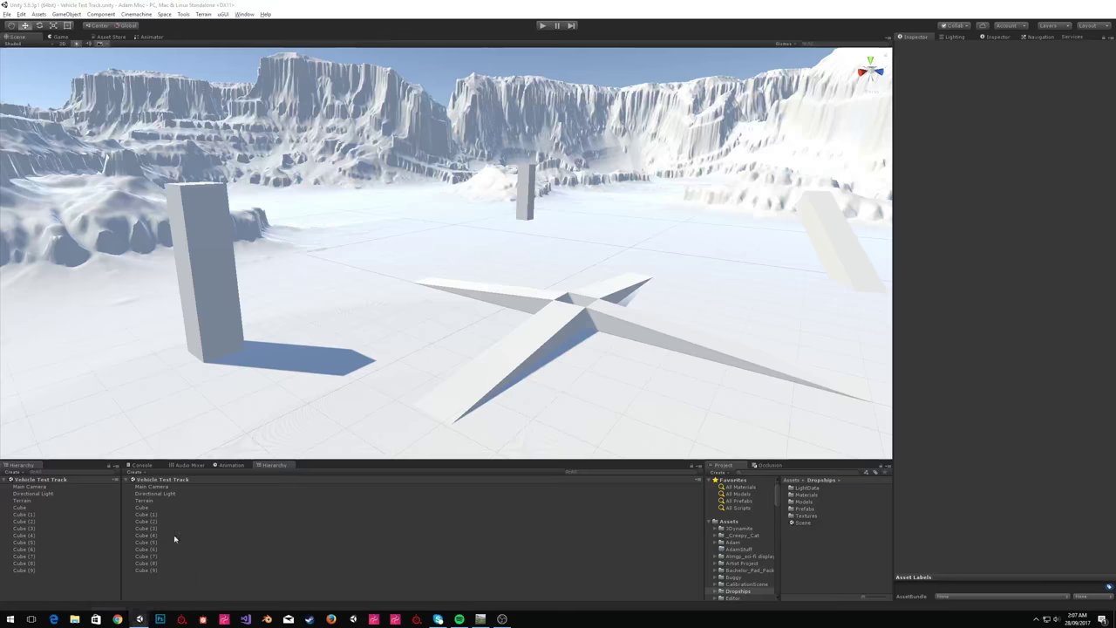
mouse_move(465, 219)
right_mouse_down()
mouse_move(775, 230)
mouse_move(348, 193)
mouse_move(499, 222)
mouse_move(484, 220)
right_mouse_up()
key("w")
left_click(66, 14)
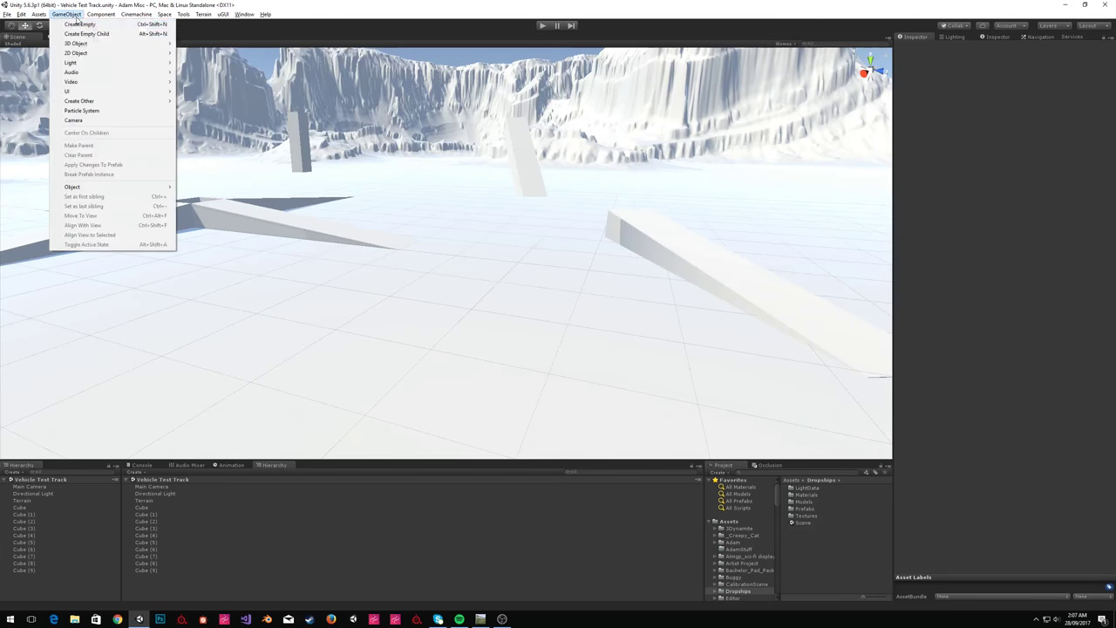
left_click(80, 25)
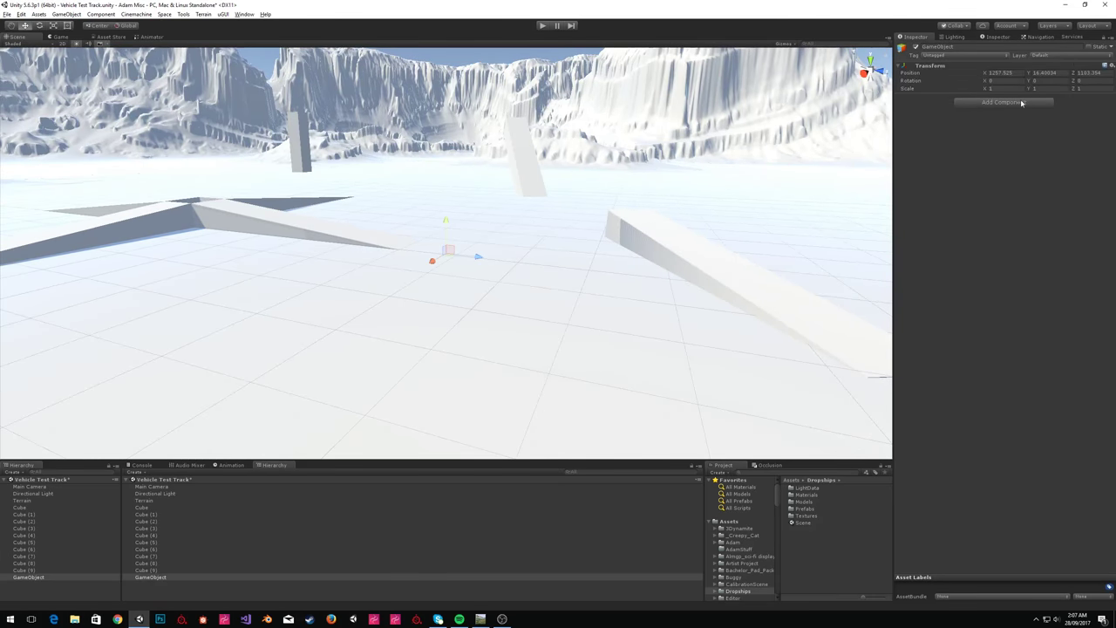
Add the Modular Vehicle script component to the empty GameObject.
left_click(1020, 103)
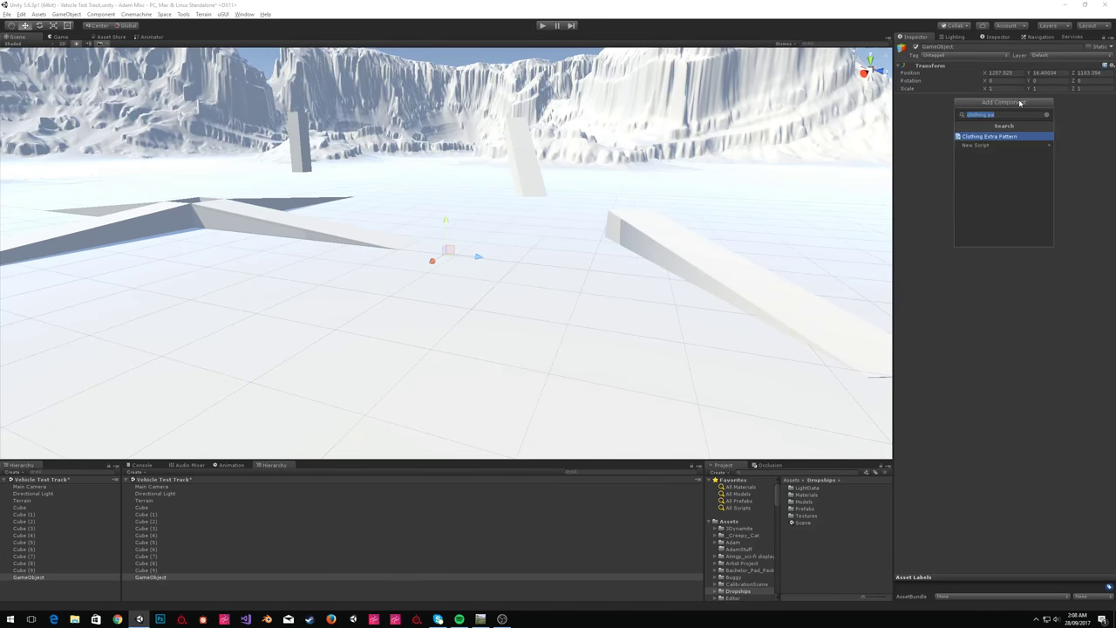
type("modul")
key("Down")
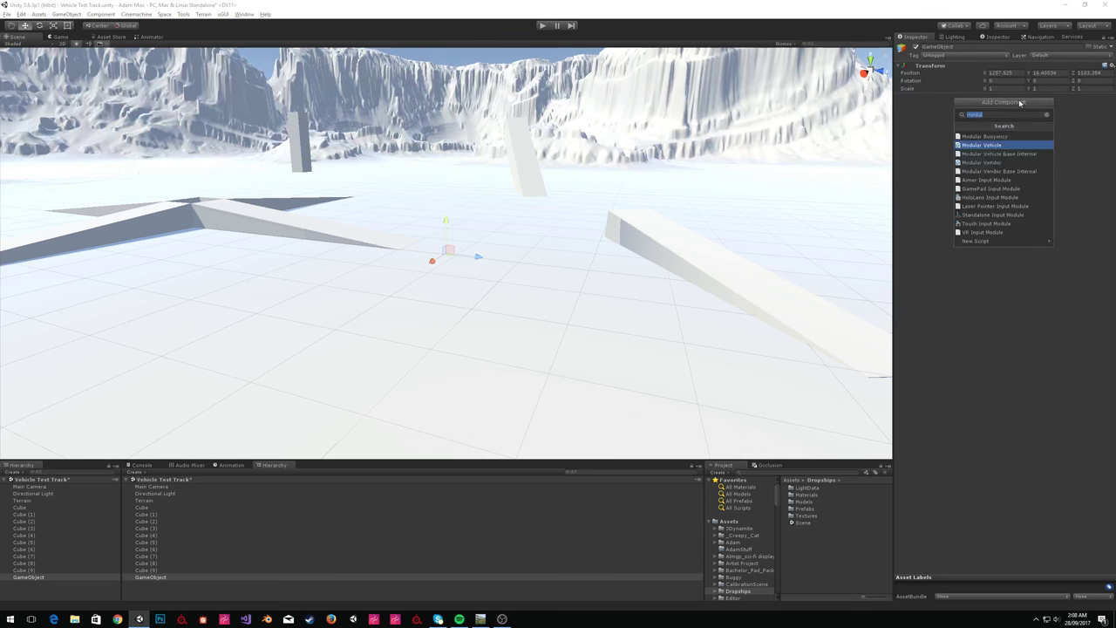
key("Return")
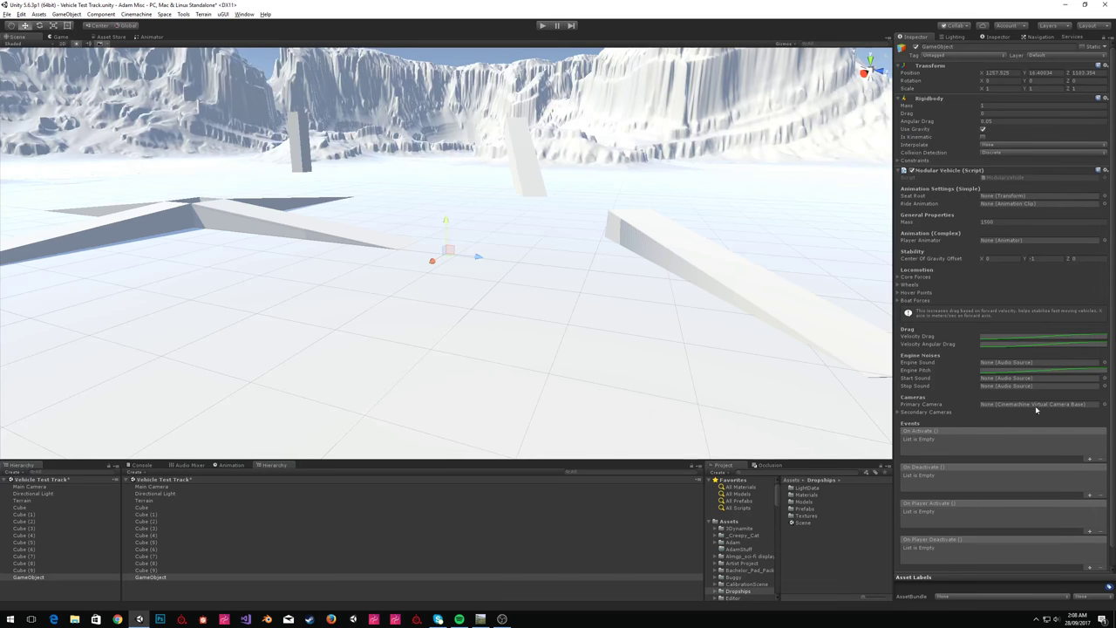
Examine the Core Forces and Boat Forces settings of the Modular Vehicle component.
left_click(899, 277)
scroll(949, 342, "down", 5)
scroll(949, 342, "up", 5)
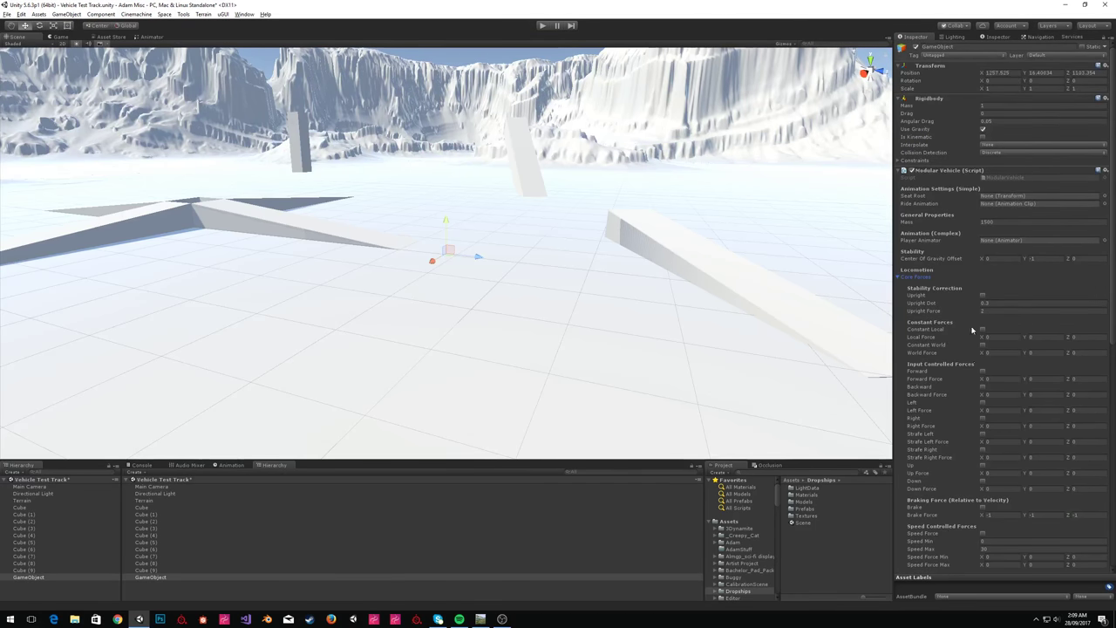
scroll(975, 364, "down", 5)
scroll(947, 277, "up", 5)
left_click(913, 277)
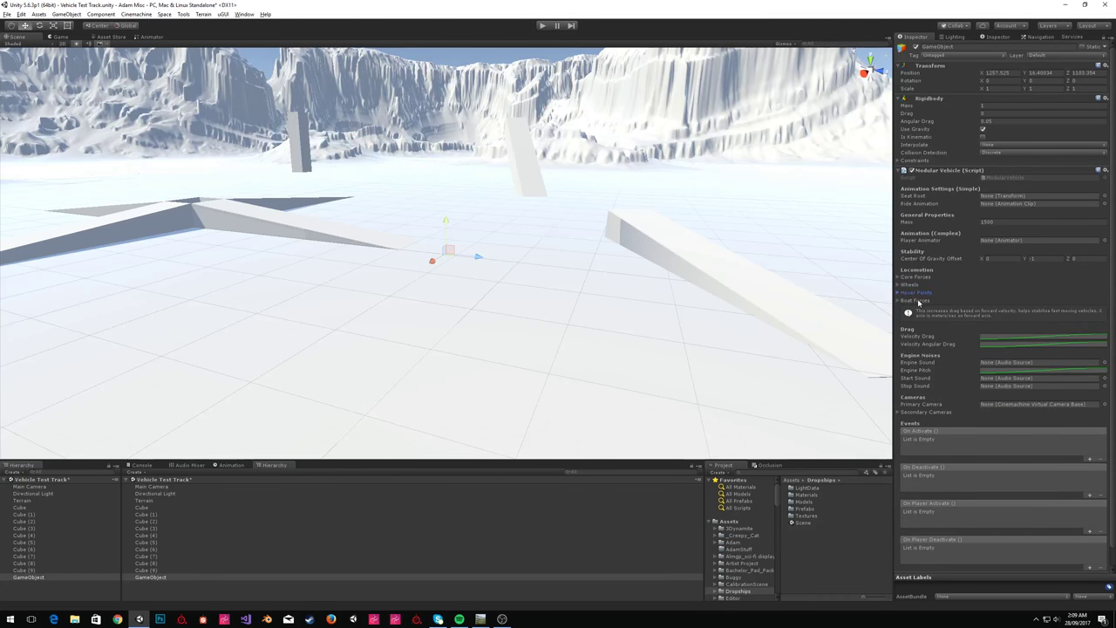
left_click(923, 302)
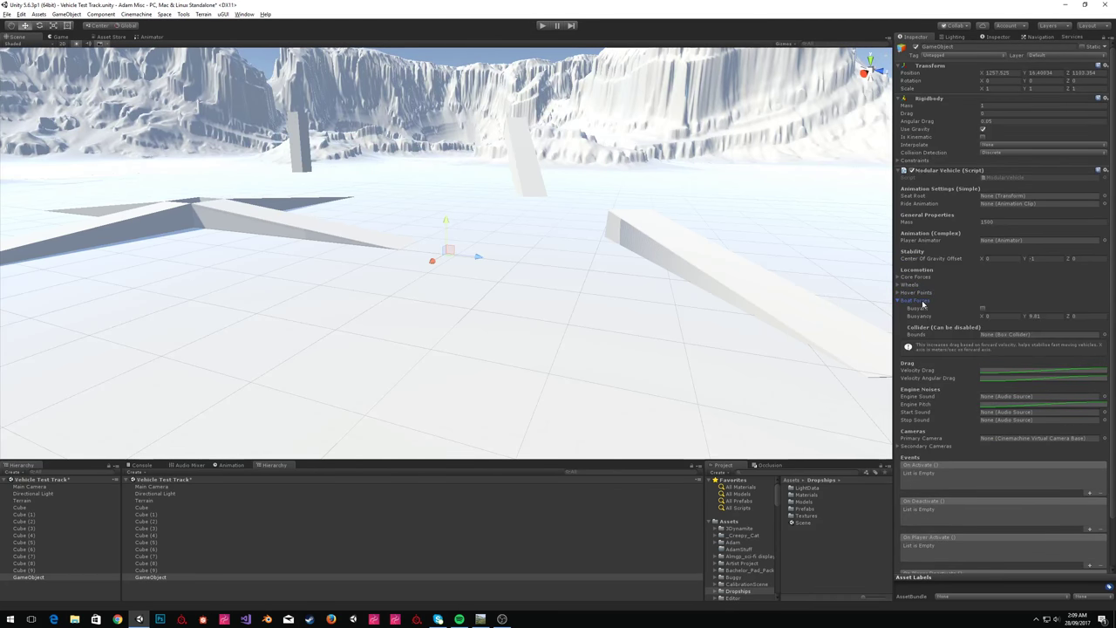
left_click(923, 301)
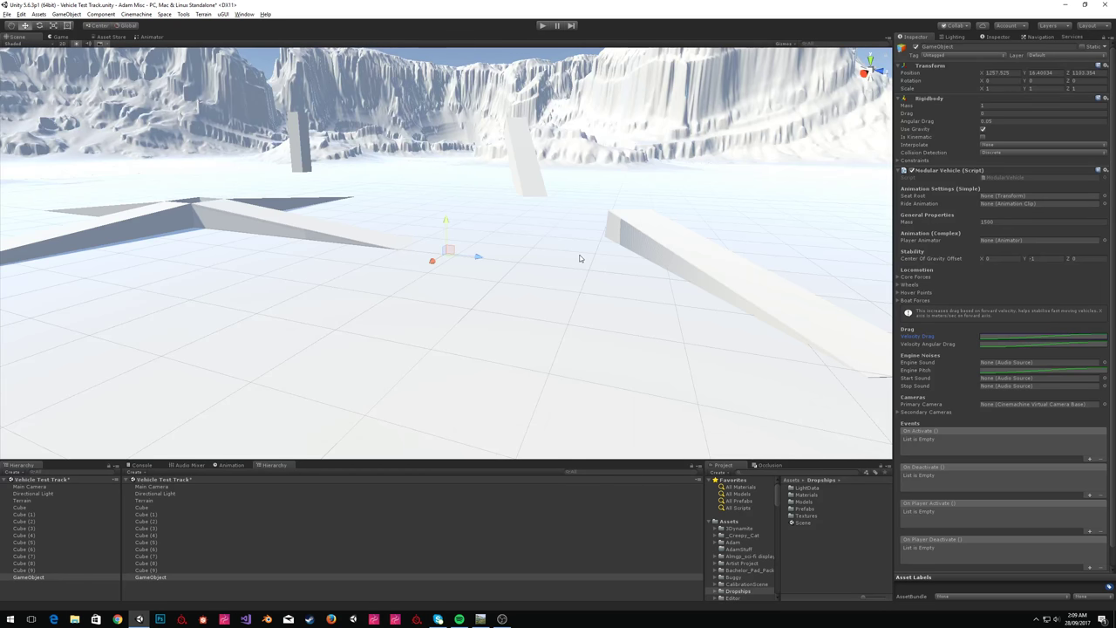
Examine the Velocity Angular Drag curve in an enlarged curve editor and close it.
left_click(1084, 344)
left_click_drag(499, 272, 844, 415)
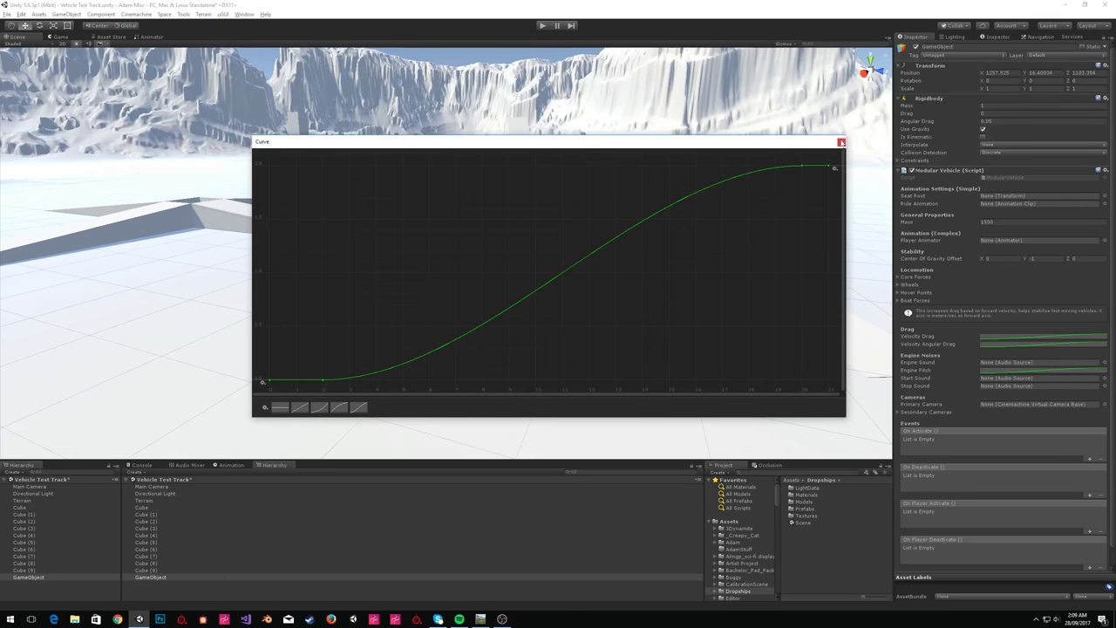
left_click(840, 143)
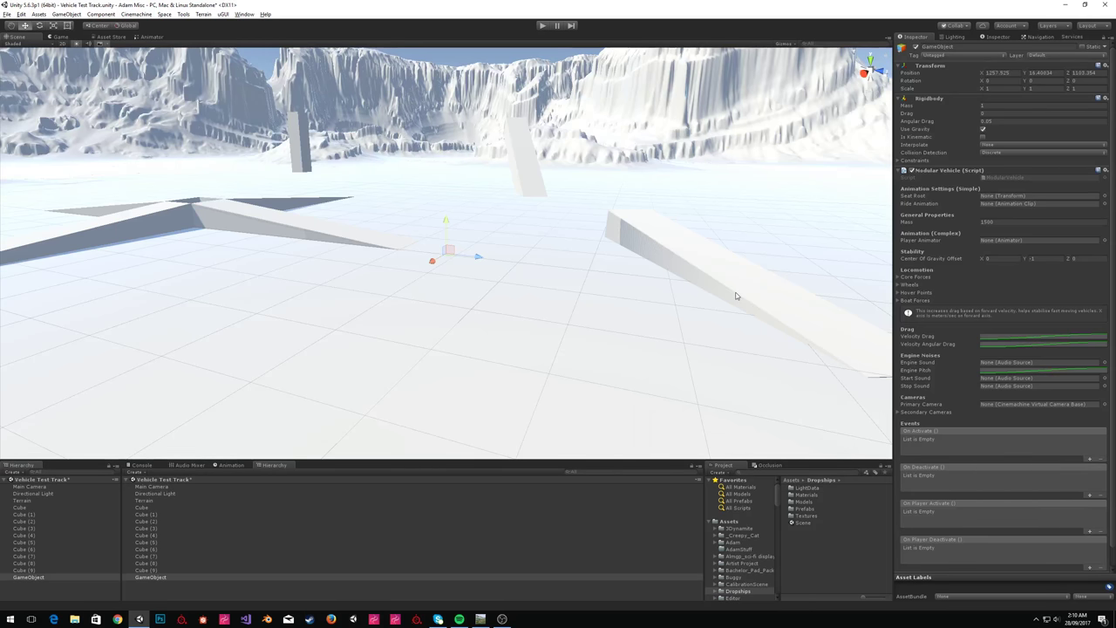
Delete the GameObject that carries the Modular Vehicle component from the scene.
right_click_drag(625, 295, 595, 307)
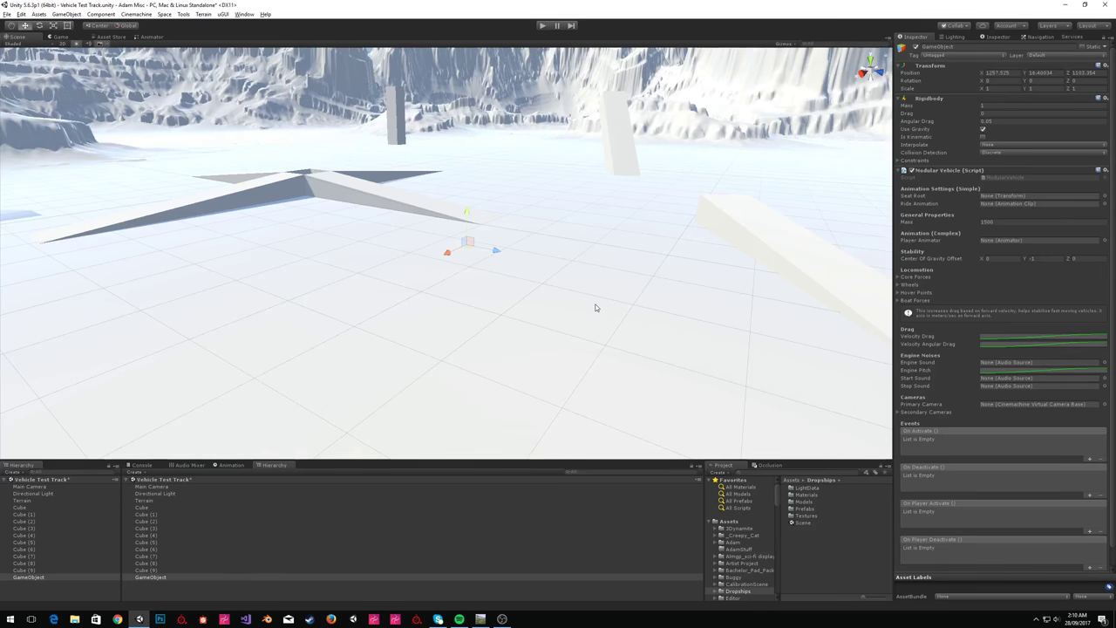
key("Delete")
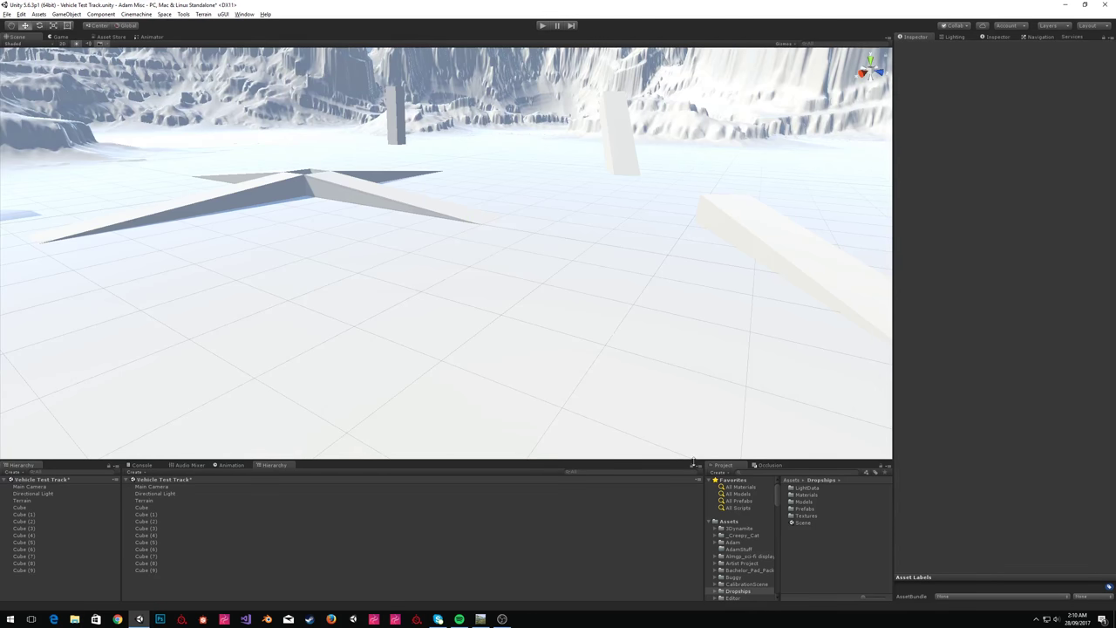
Place the Buggy_1 prefab from the Buggy asset's Prefab folder onto the open terrain in the scene.
left_click(752, 577)
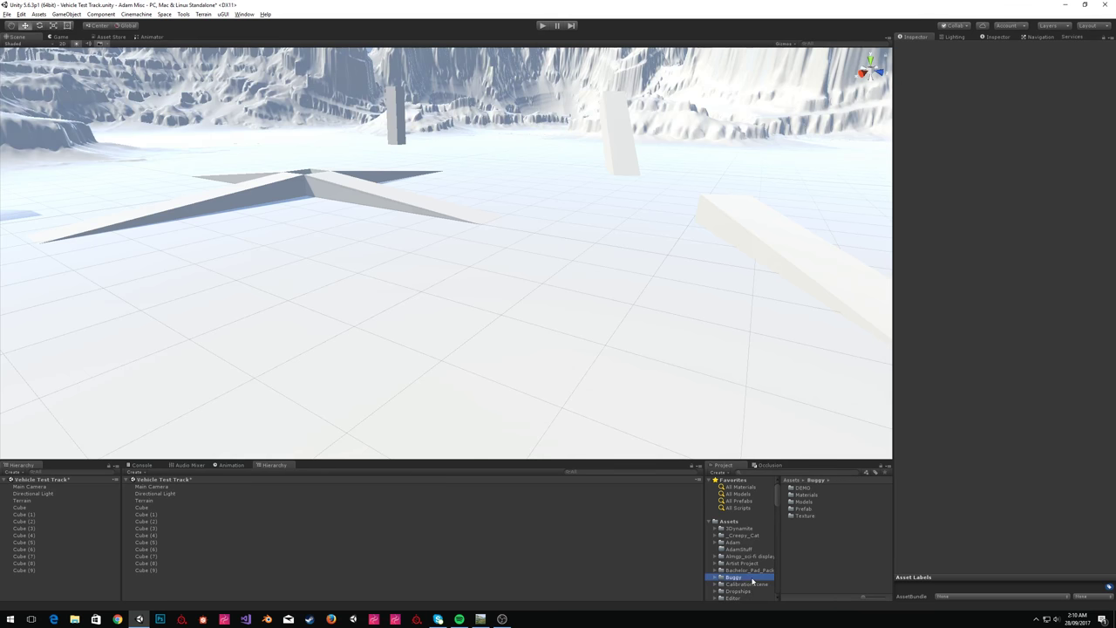
double_click(803, 509)
left_click(806, 488)
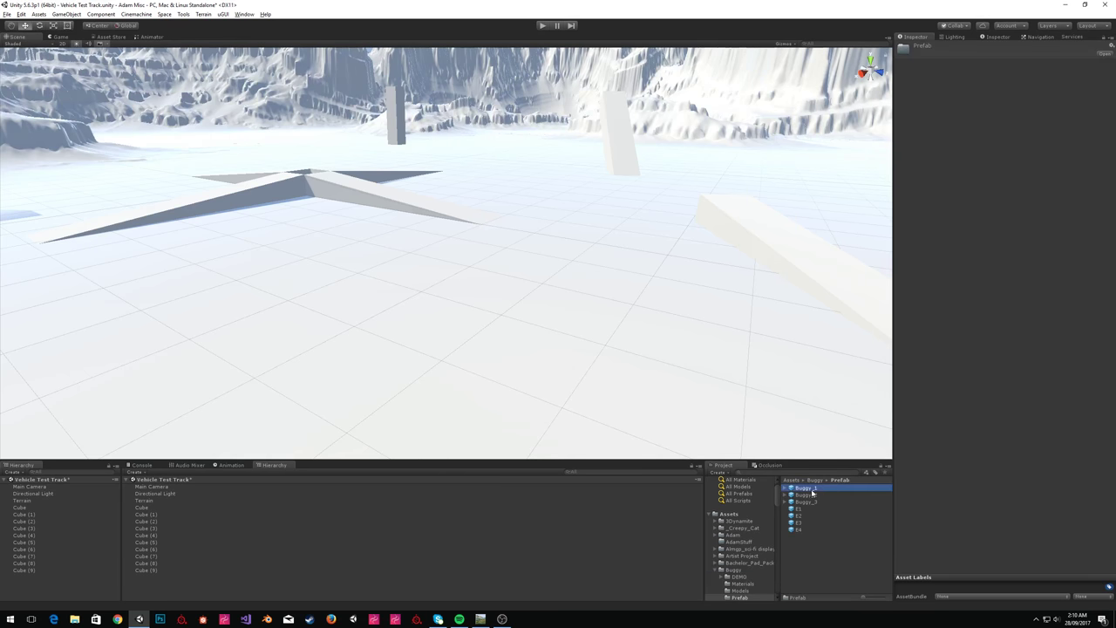
right_click_drag(602, 323, 576, 293)
key("w")
right_click_drag(575, 294, 948, 497)
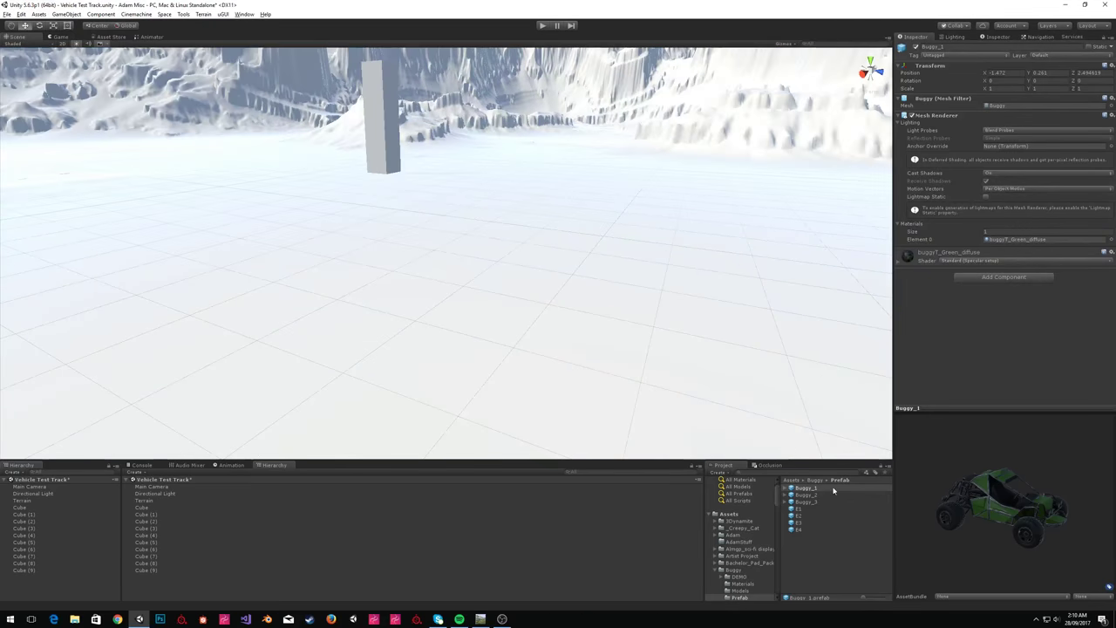
left_click_drag(826, 491, 429, 375)
key("f")
key("w")
right_click_drag(487, 282, 664, 230)
left_click(575, 86)
key("w")
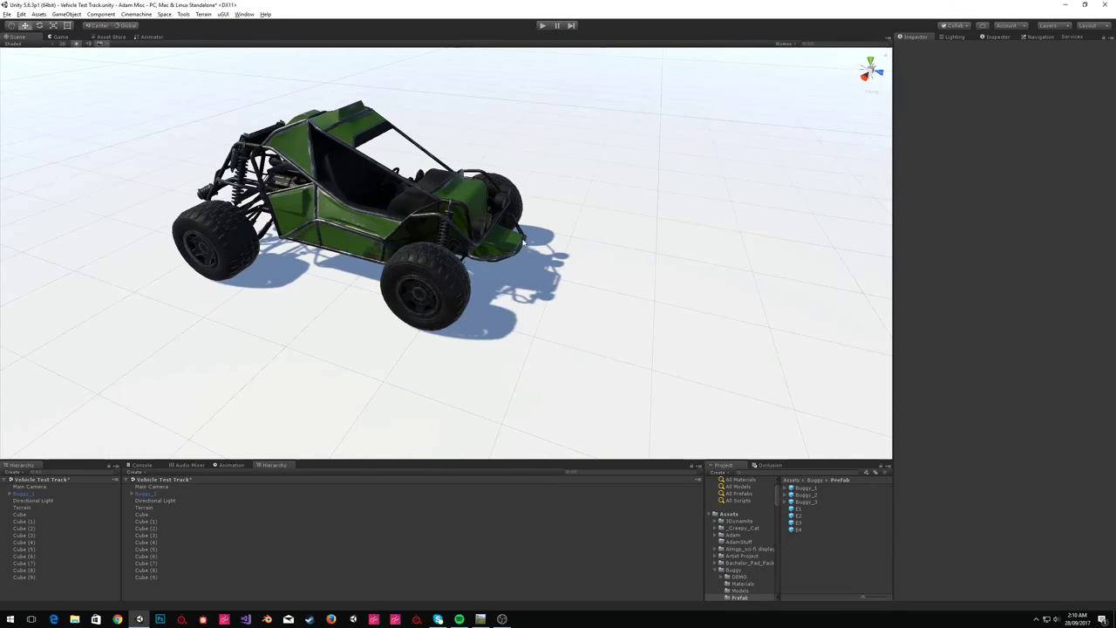
Try moving the buggy's front wheels away from the body one at a time, undoing each move.
left_click(434, 279)
left_click(433, 279)
left_click_drag(428, 289, 572, 307)
key("ctrl+z")
left_click_drag(660, 232, 318, 306, "alt")
left_click(566, 262)
left_click(579, 295)
left_click_drag(561, 287, 629, 298)
key("ctrl+z")
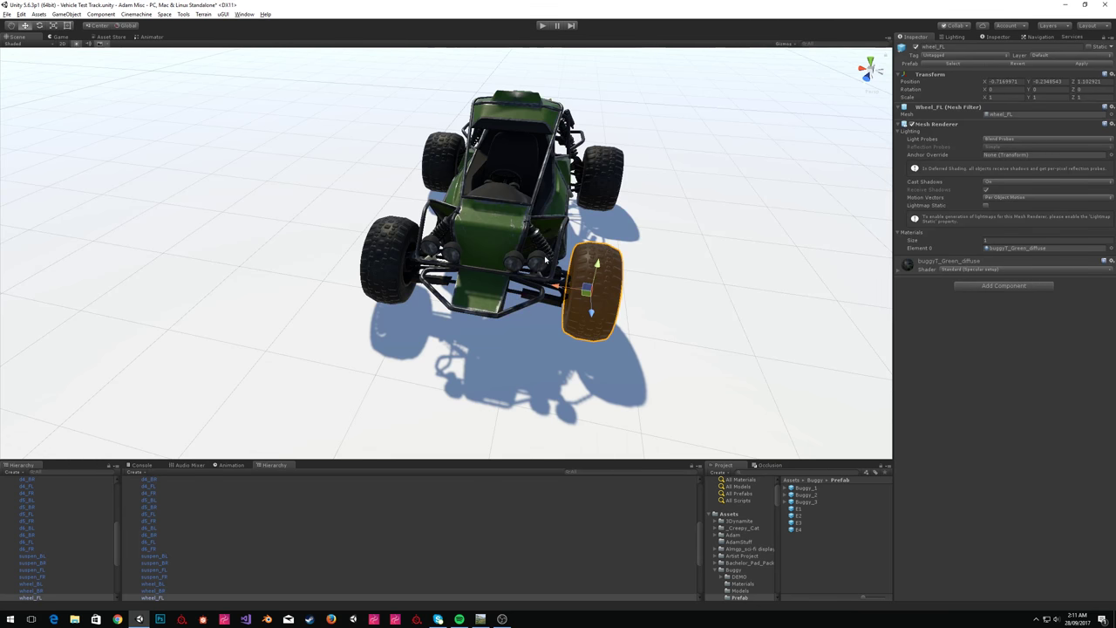
key("alt")
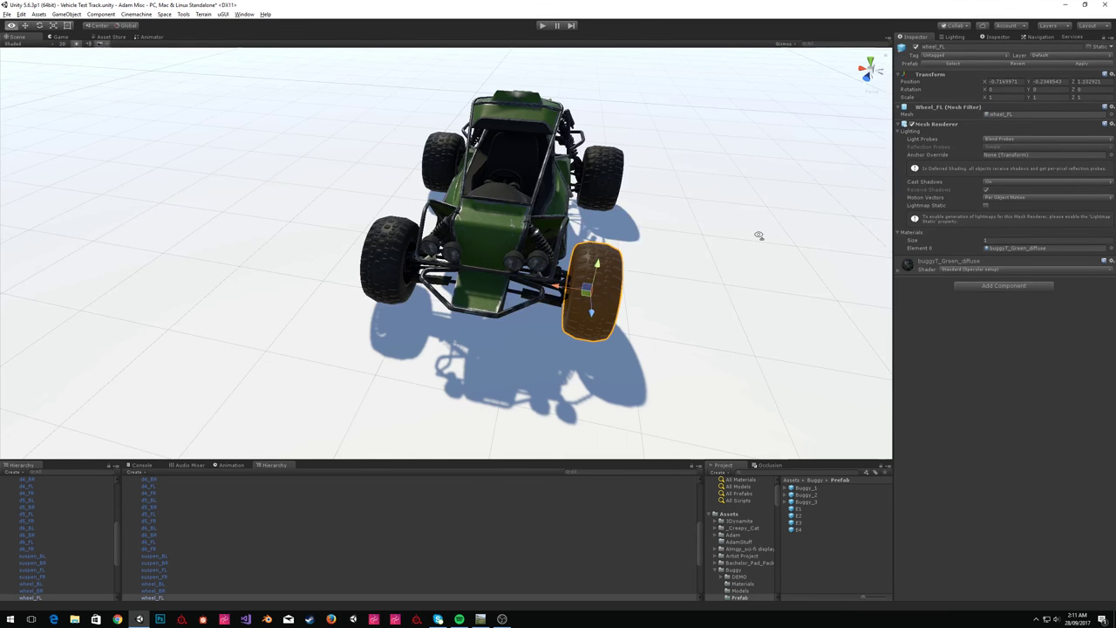
left_click_drag(758, 237, 624, 233, "alt")
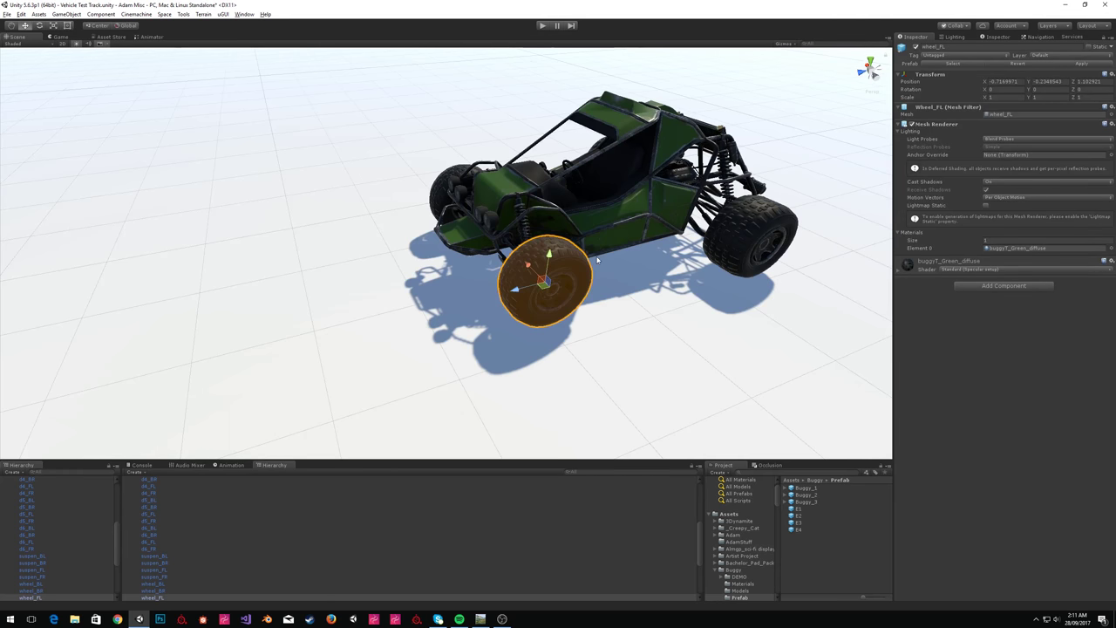
key("a")
right_click_drag(348, 313, 512, 192)
key("s")
key("f")
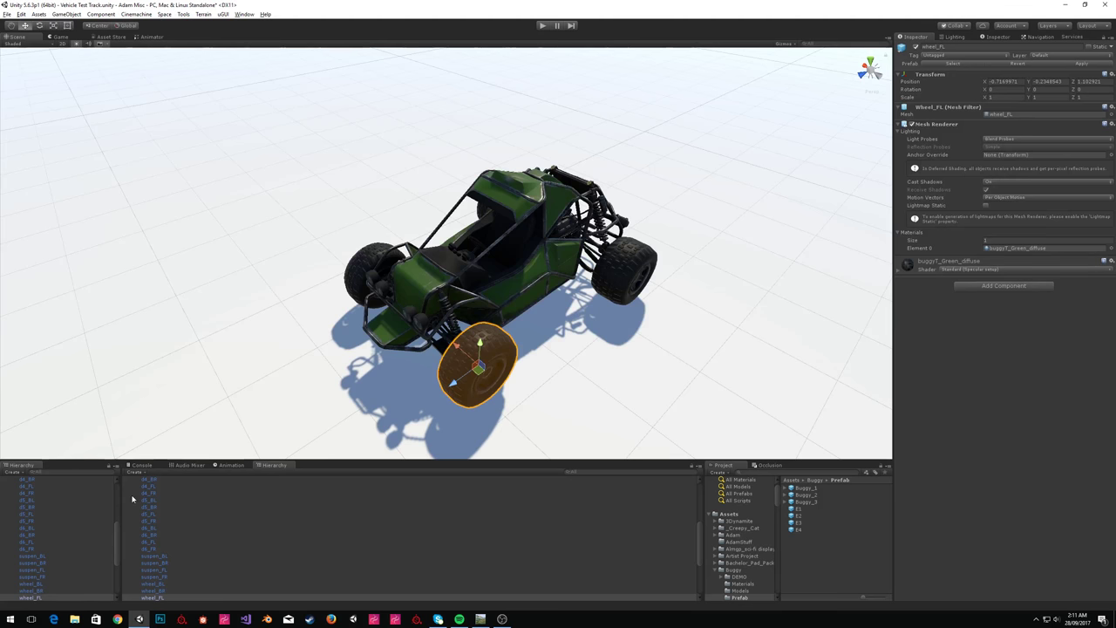
Check the Buggy_1 root object and its d1 and d1_BL child parts in the hierarchy.
left_click_drag(117, 538, 122, 486)
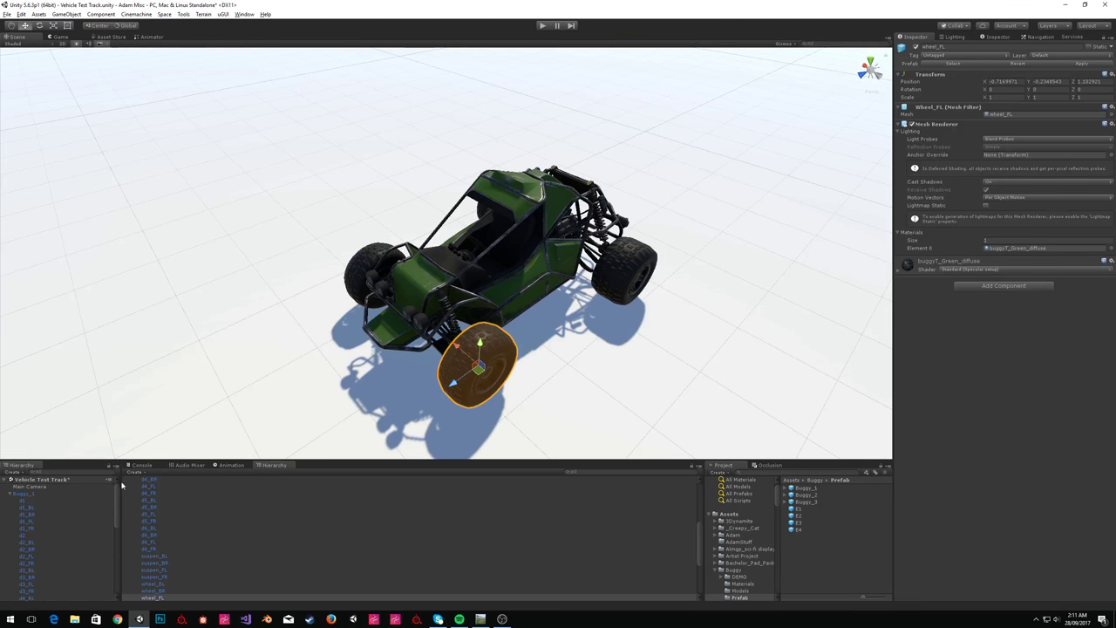
left_click(21, 493)
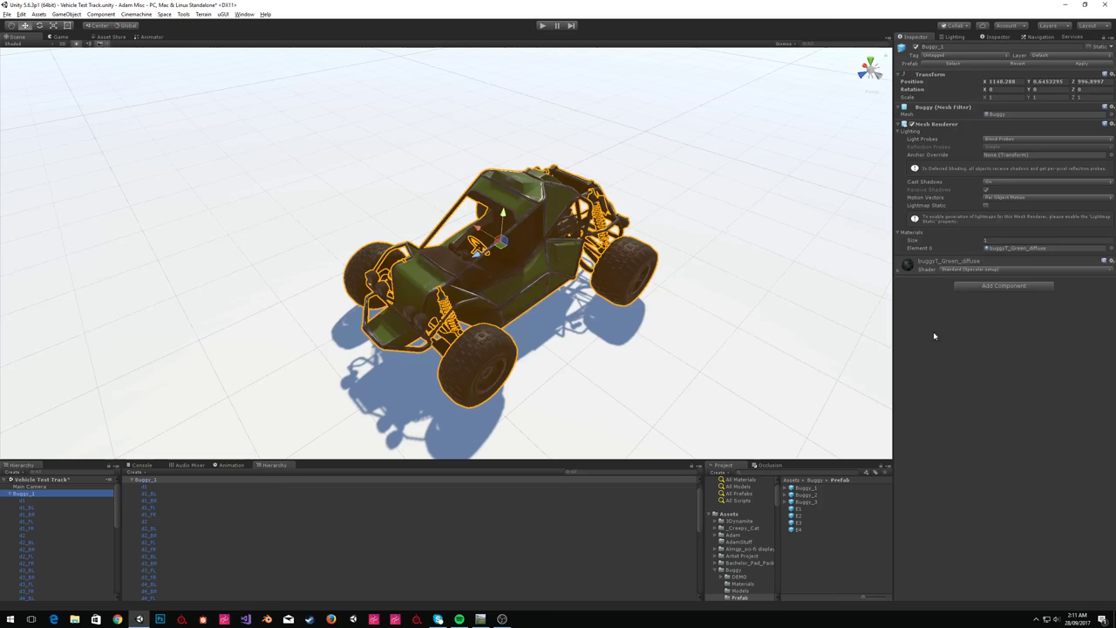
left_click(421, 283)
left_click_drag(497, 231, 797, 228, "alt")
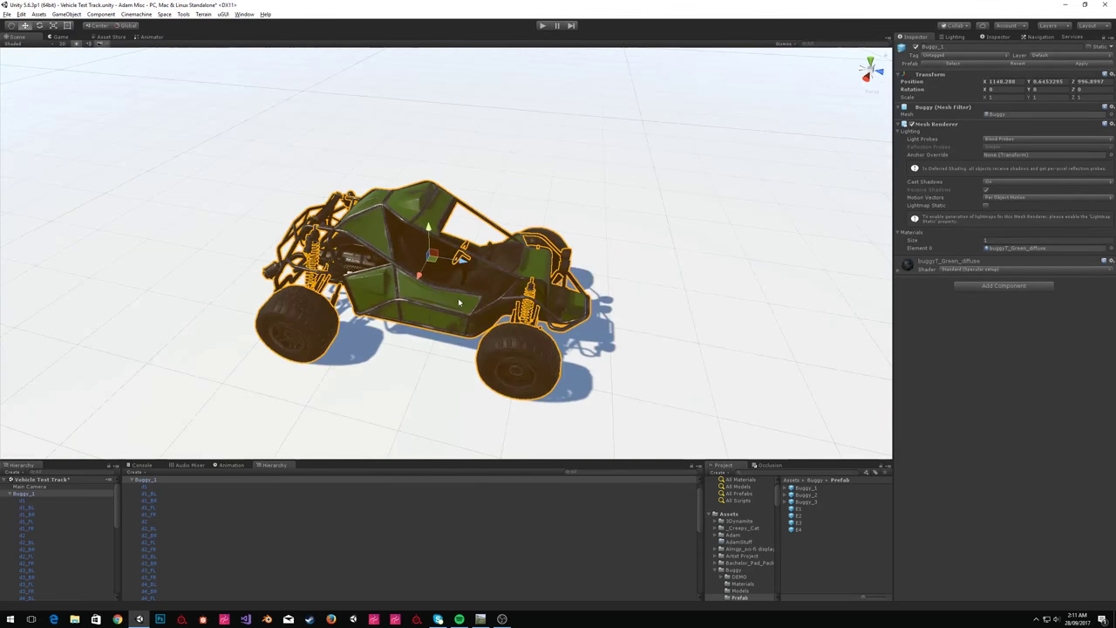
left_click(35, 502)
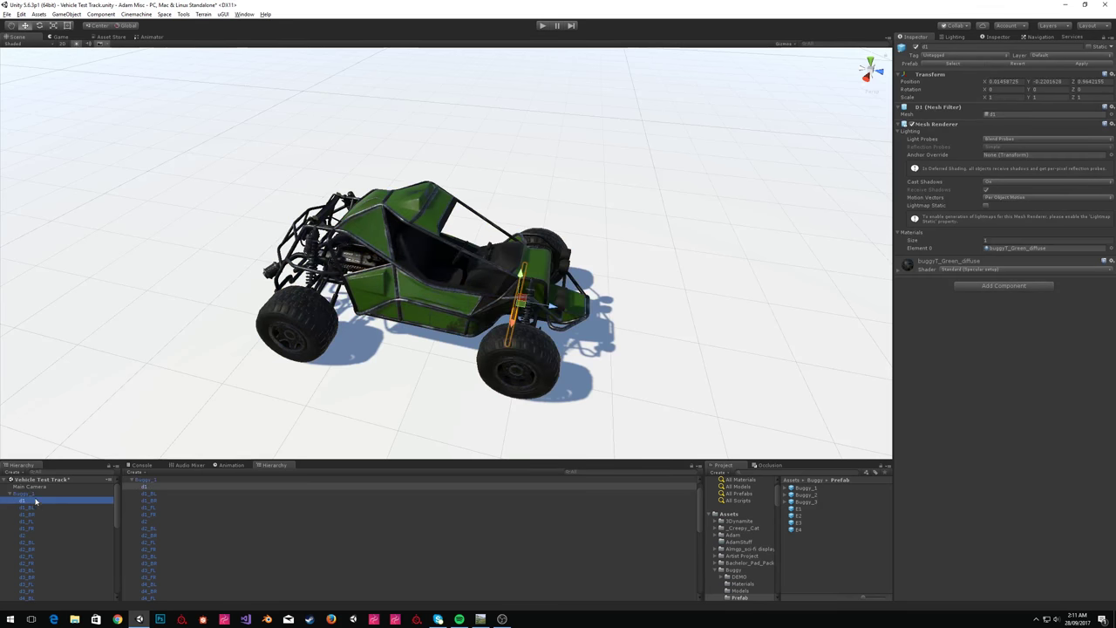
left_click(35, 508)
Select the Buggy_1 body and switch its Mesh Renderer off and on to check what it draws.
left_click(408, 283)
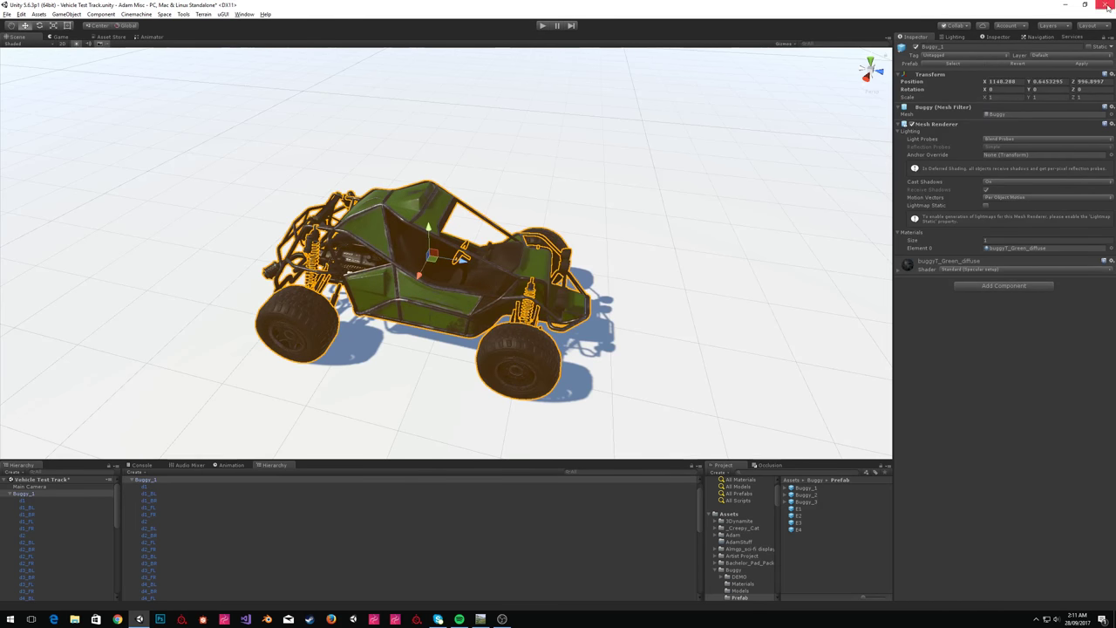
left_click(912, 124)
left_click(911, 124)
Add a Mesh Collider to Buggy_1 and enable its Convex option.
left_click(1002, 285)
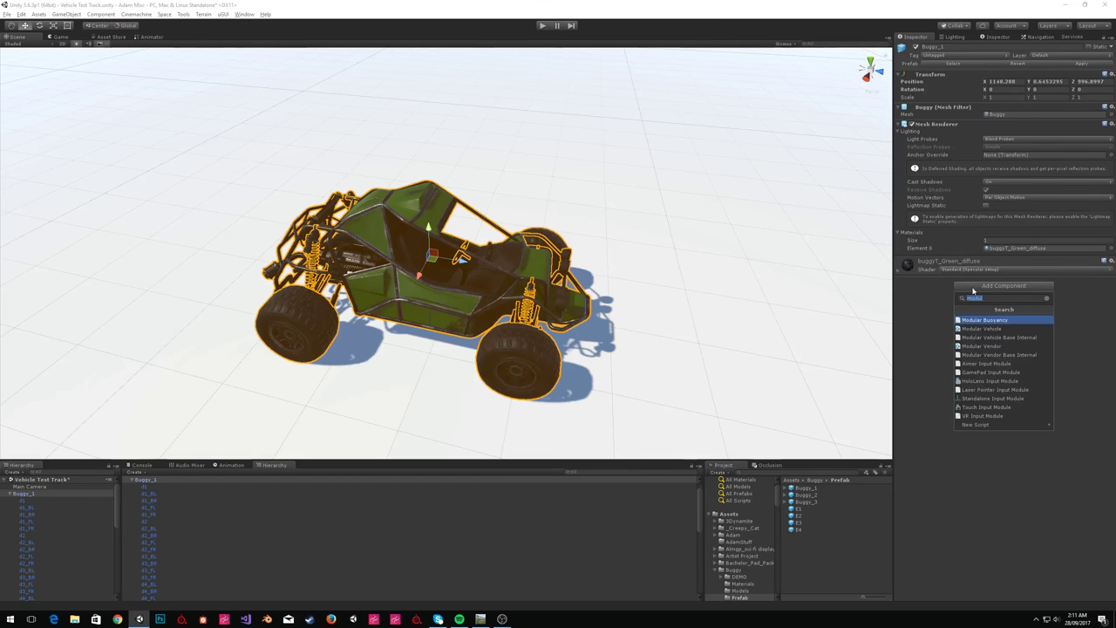
type("mesh")
key("Return")
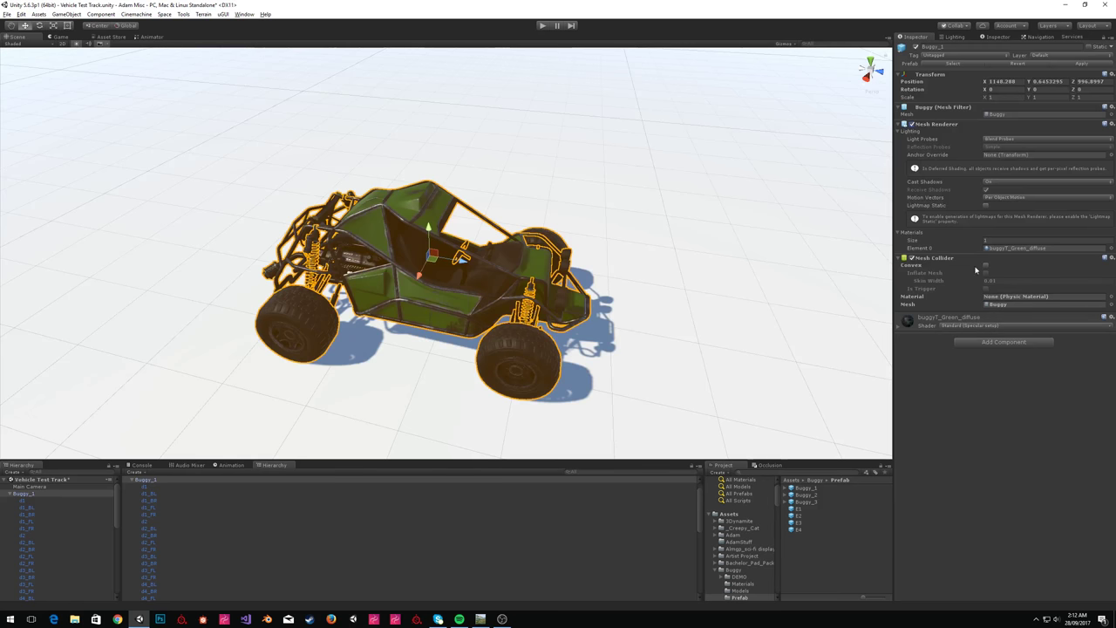
left_click(986, 265)
right_click_drag(498, 201, 384, 192)
key("w")
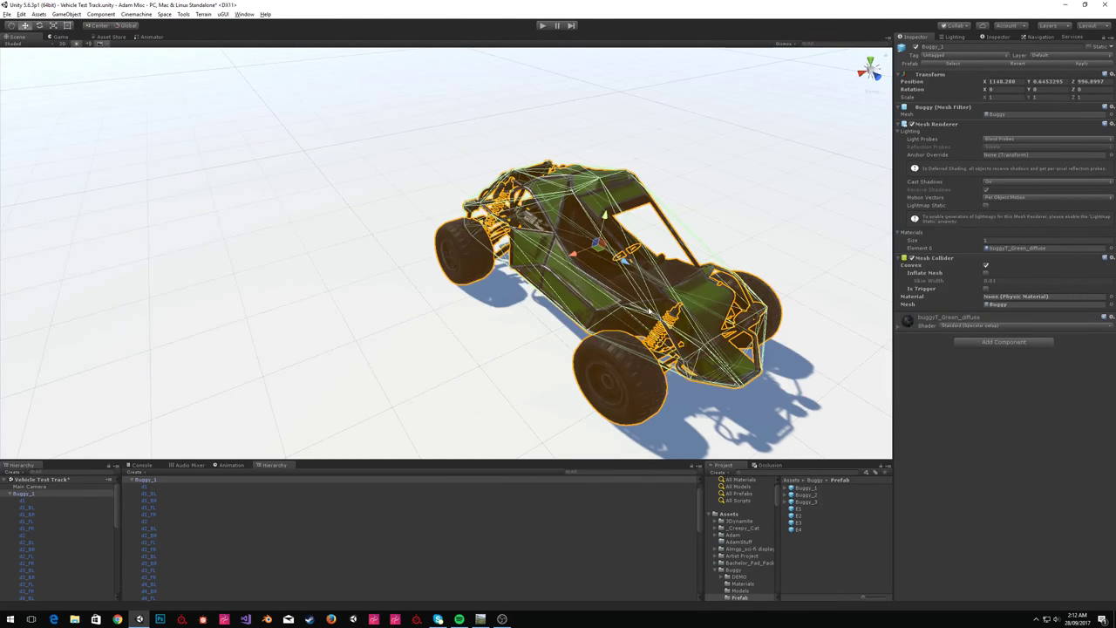
left_click(954, 267)
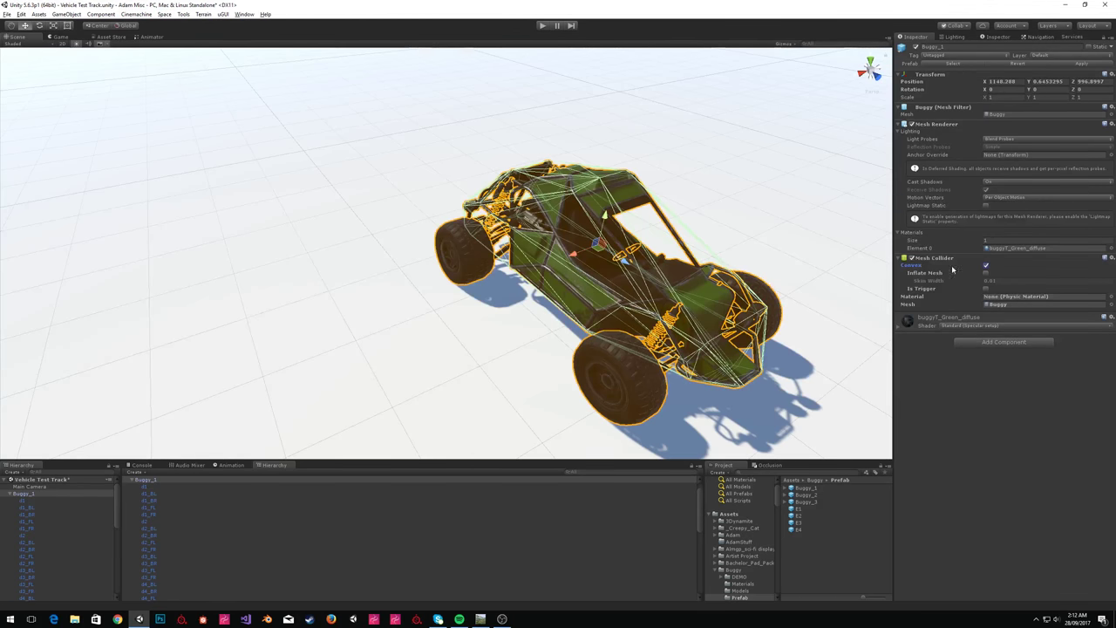
Inspect the convex collider outline around the buggy's body from several sides and at close range.
right_click_drag(598, 242, 784, 256)
key("a")
left_click_drag(783, 255, 827, 233, "alt")
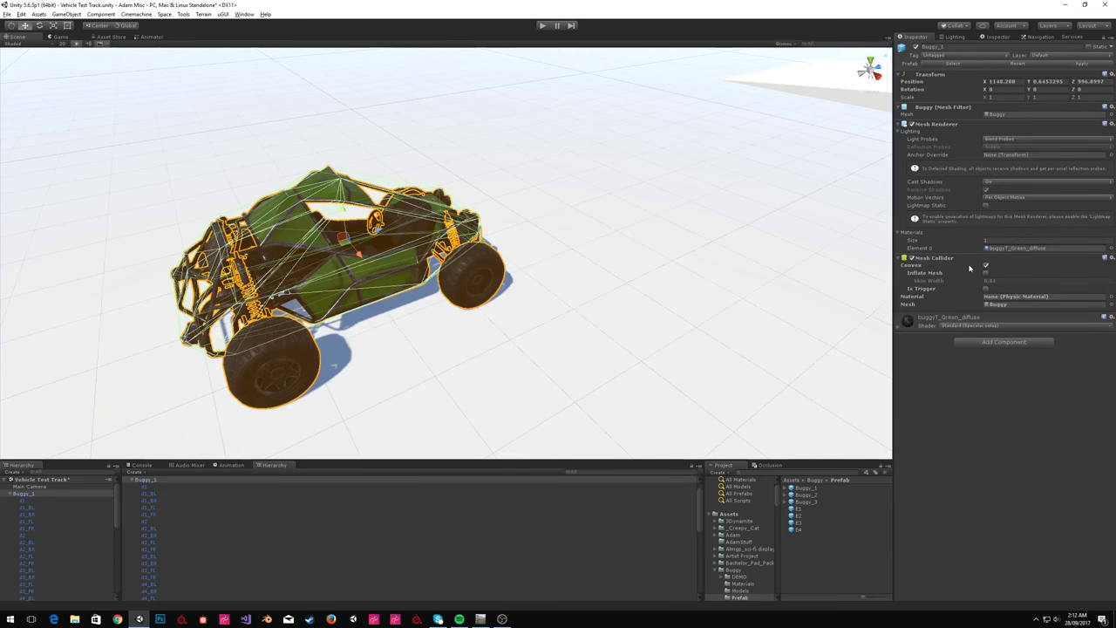
left_click_drag(641, 179, 699, 121, "alt")
scroll(508, 174, "up", 6)
scroll(259, 224, "down", 5)
scroll(255, 227, "up", 3)
scroll(781, 161, "up", 3)
left_click_drag(875, 326, 358, 190, "alt")
scroll(365, 187, "up", 8)
scroll(365, 187, "down", 8)
Add the Modular Vehicle component to Buggy_1.
left_click(997, 344)
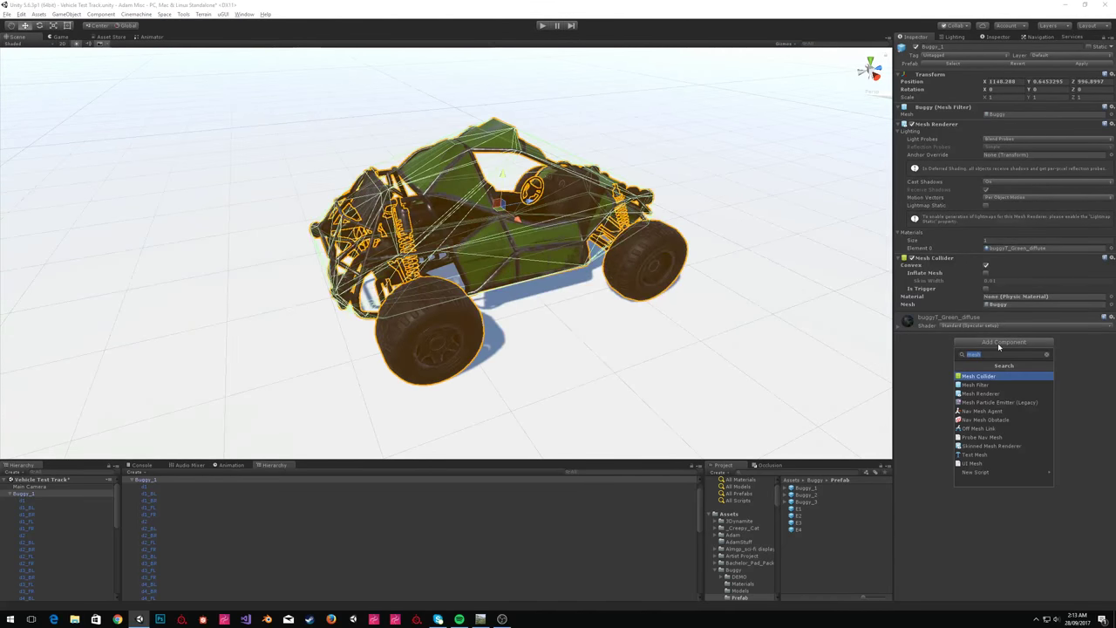
type("modul")
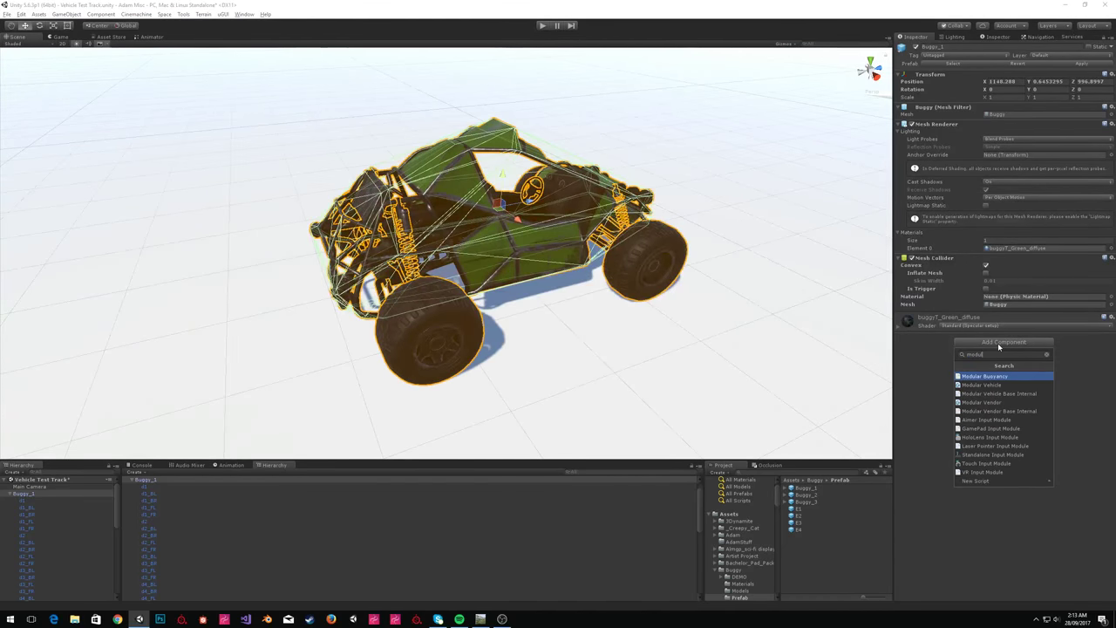
key("Down")
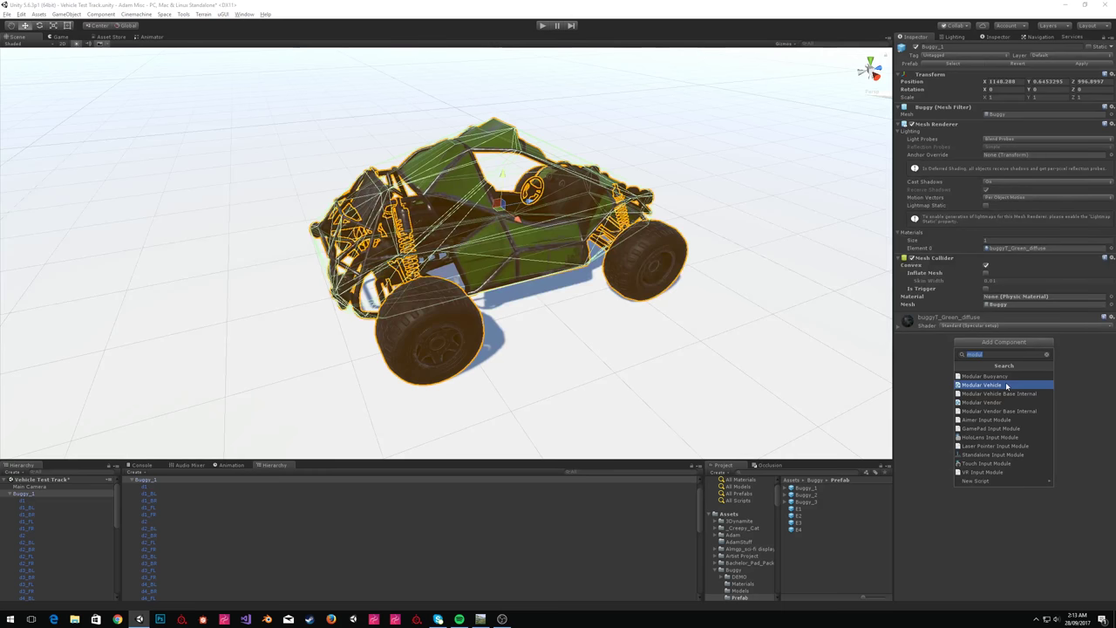
left_click(1007, 386)
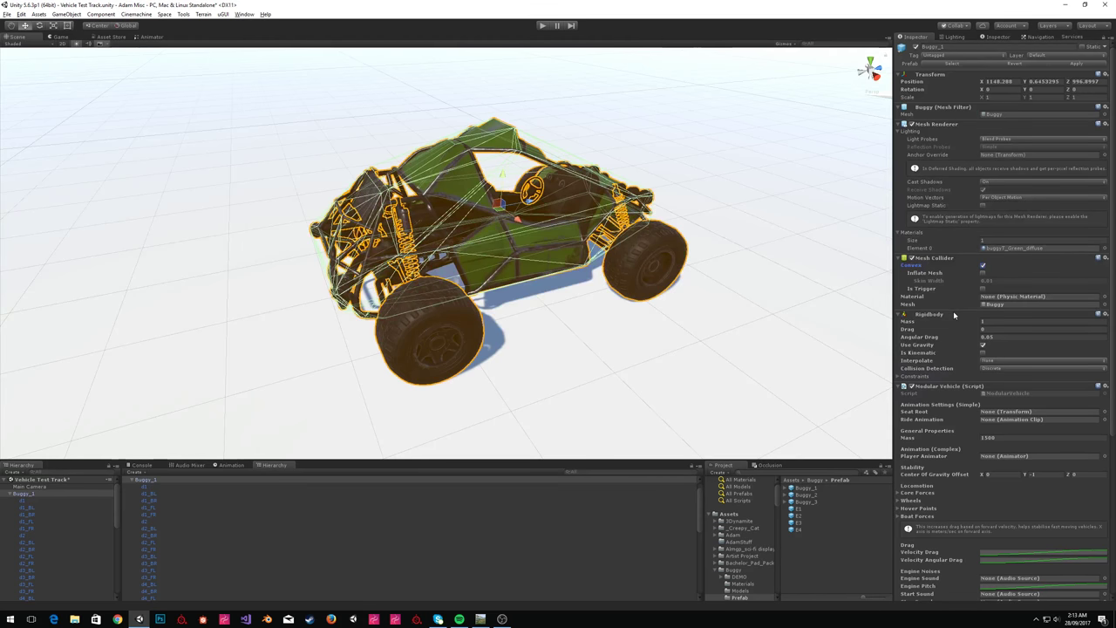
right_click_drag(662, 290, 571, 317)
key("a")
key("s")
key("w")
key("a")
key("d")
key("a")
right_click_drag(506, 284, 750, 295)
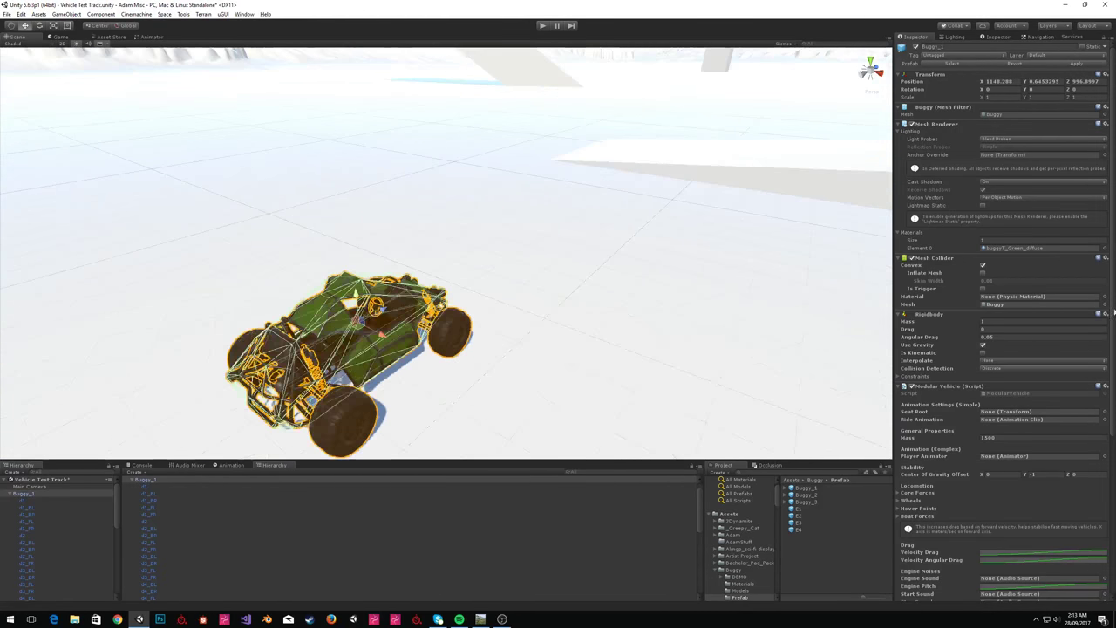
Review Buggy_1's Rigidbody mass, drag and gravity settings along with the Modular Vehicle mass and event lists.
left_click(1022, 320)
left_click(962, 437)
left_click(1005, 330)
scroll(964, 485, "down", 5)
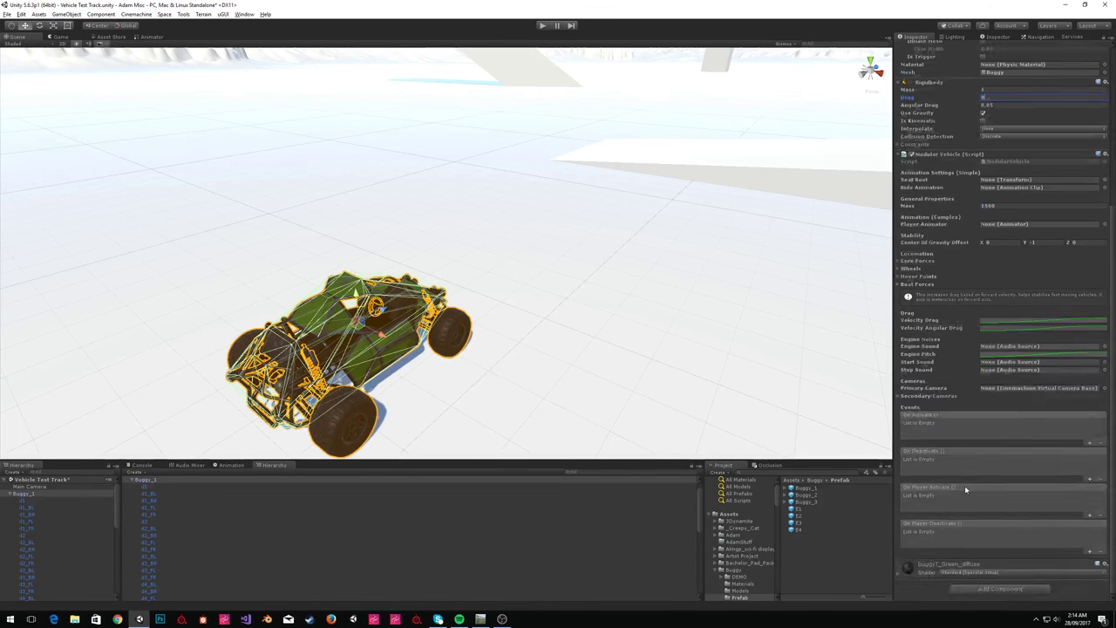
scroll(924, 362, "up", 3)
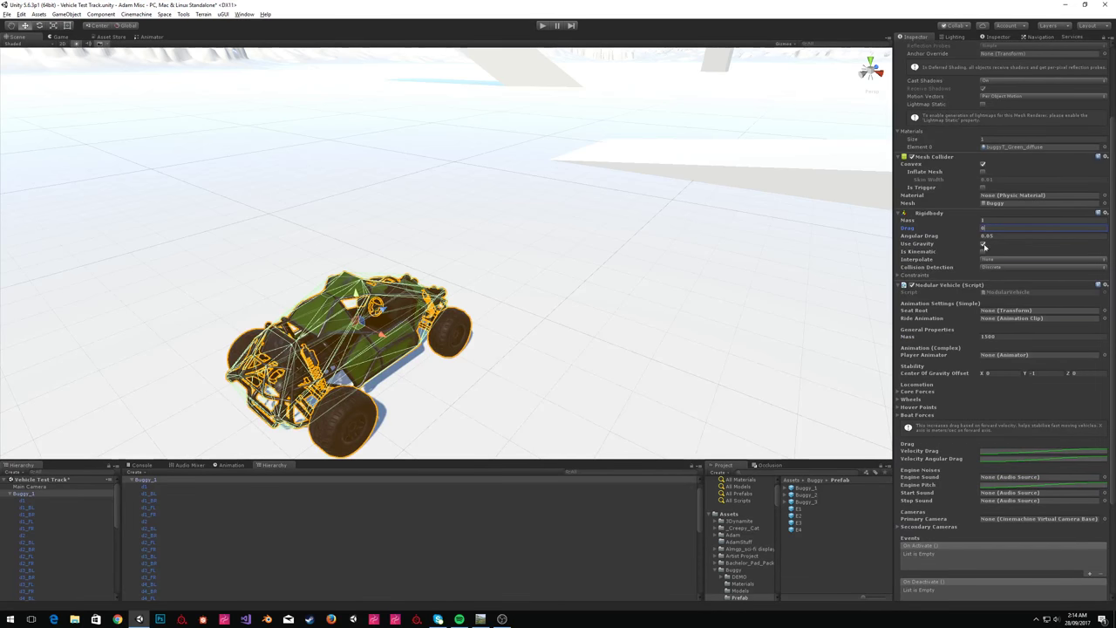
left_click(952, 246)
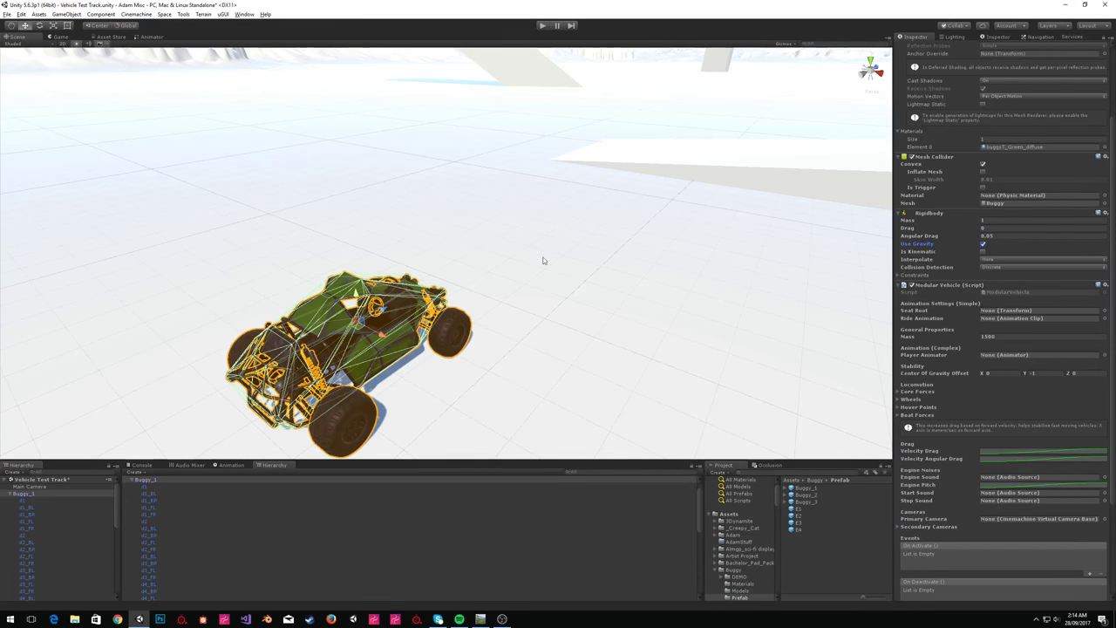
Enable Is Kinematic on Buggy_1's Rigidbody.
right_click_drag(594, 267, 442, 199)
left_click_drag(442, 199, 490, 257, "alt")
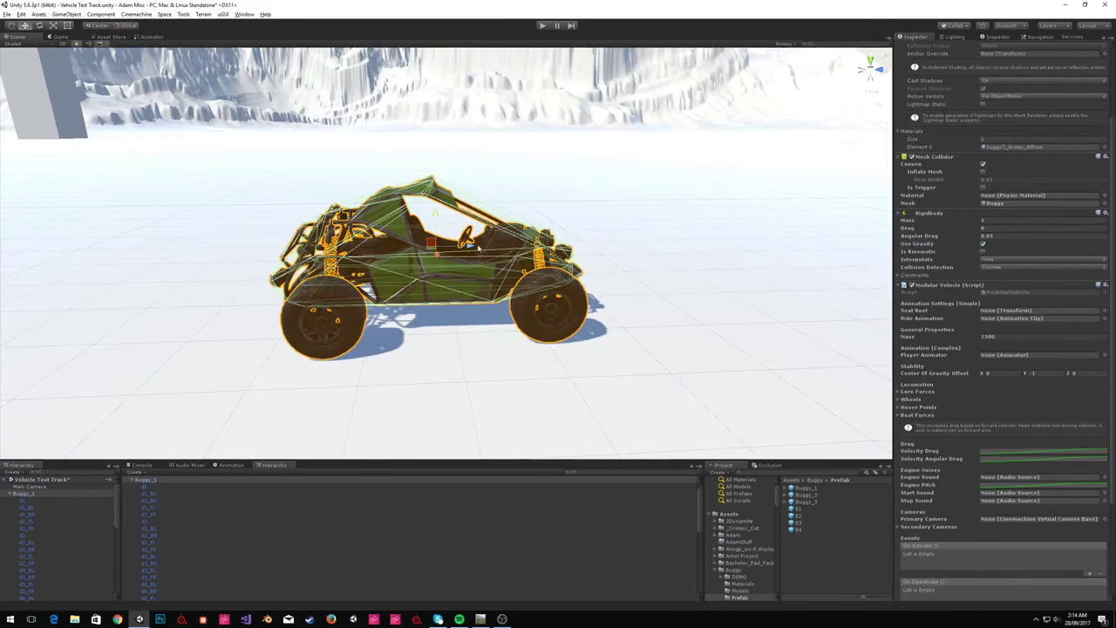
left_click(983, 252)
left_click(983, 252)
right_click_drag(471, 269, 502, 292)
left_click(984, 252)
mouse_move(655, 230)
right_mouse_down()
mouse_move(518, 201)
mouse_move(654, 215)
right_mouse_up()
left_click_drag(654, 216, 708, 238, "alt")
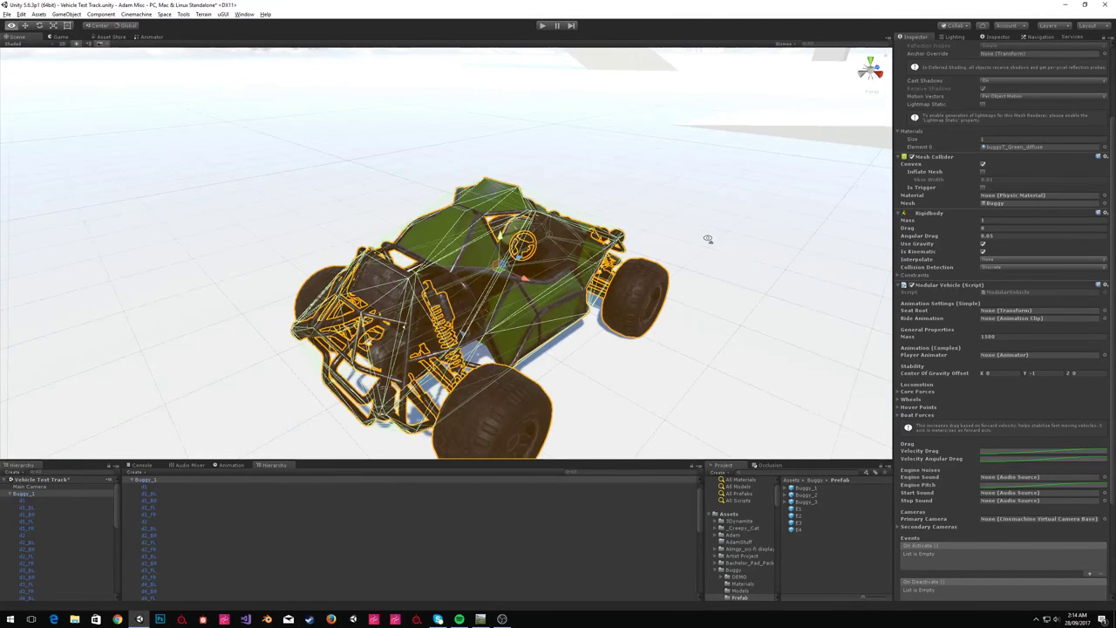
Add a cube near the buggy, duplicate it, and space the two cubes apart along the Z axis.
left_click(970, 261)
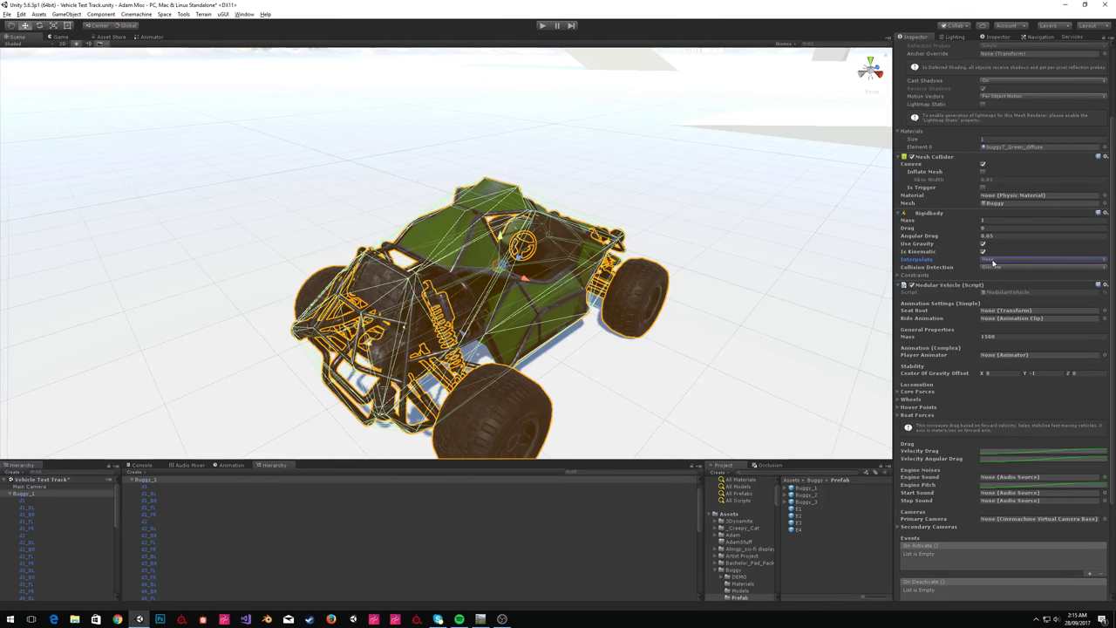
key("s")
right_click_drag(555, 267, 675, 259)
left_click(66, 14)
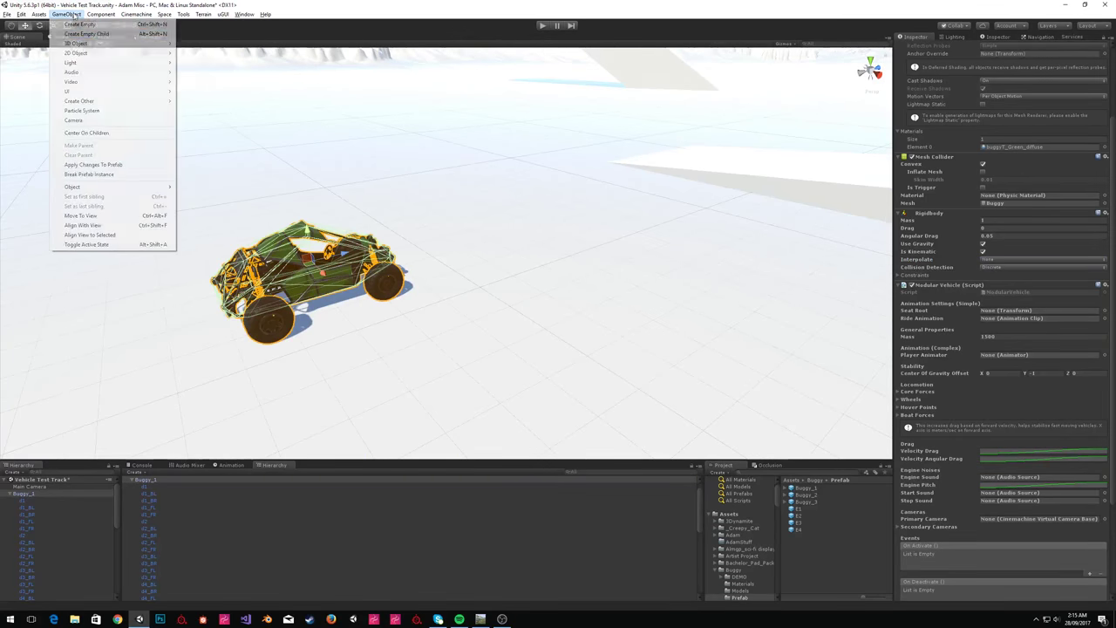
mouse_move(80, 43)
left_click(225, 46)
key("s")
key("d")
right_click_drag(471, 205, 421, 222)
key("ctrl+d")
left_click_drag(438, 217, 641, 186)
left_click(466, 220)
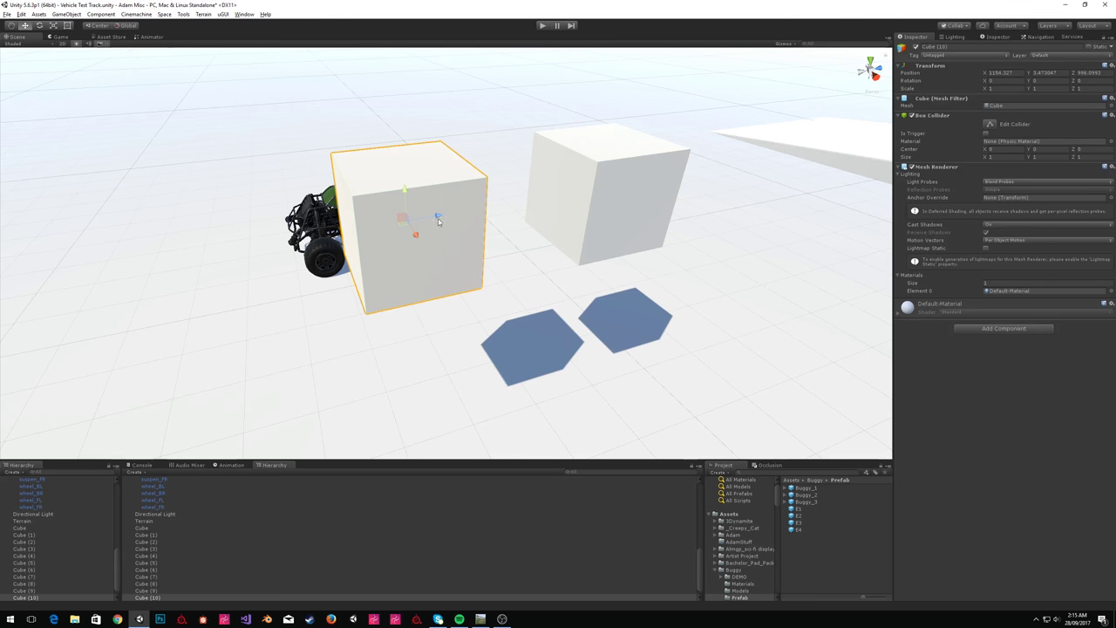
Slide Cube (10) back and forth along the Z axis beside the buggy and undo the last move.
left_click_drag(431, 222, 258, 255)
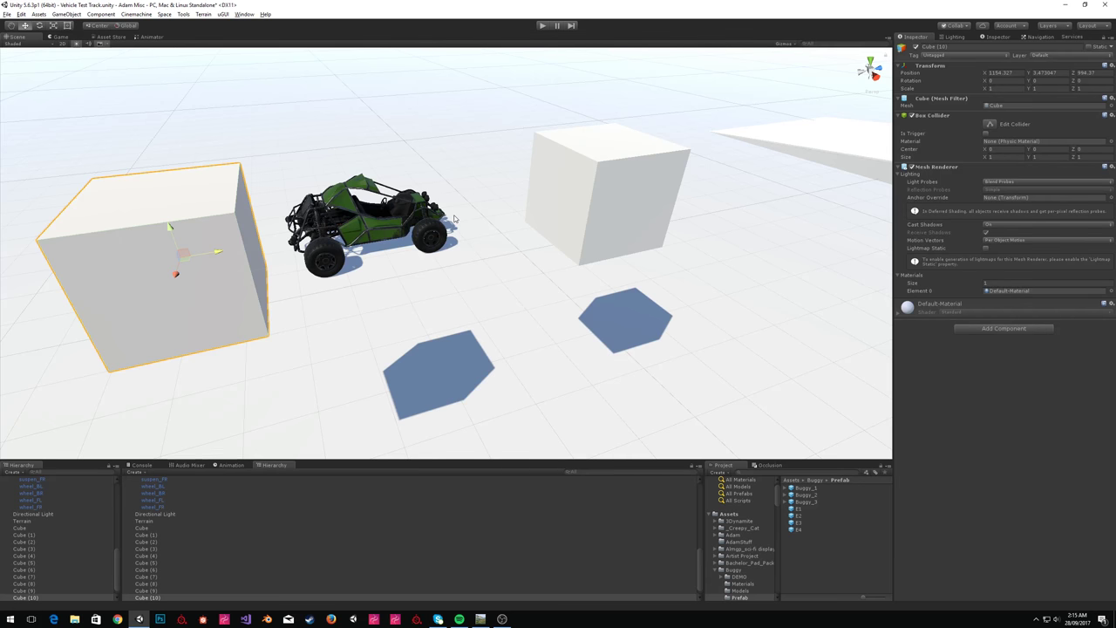
key("a")
right_click_drag(474, 219, 316, 297)
key("s")
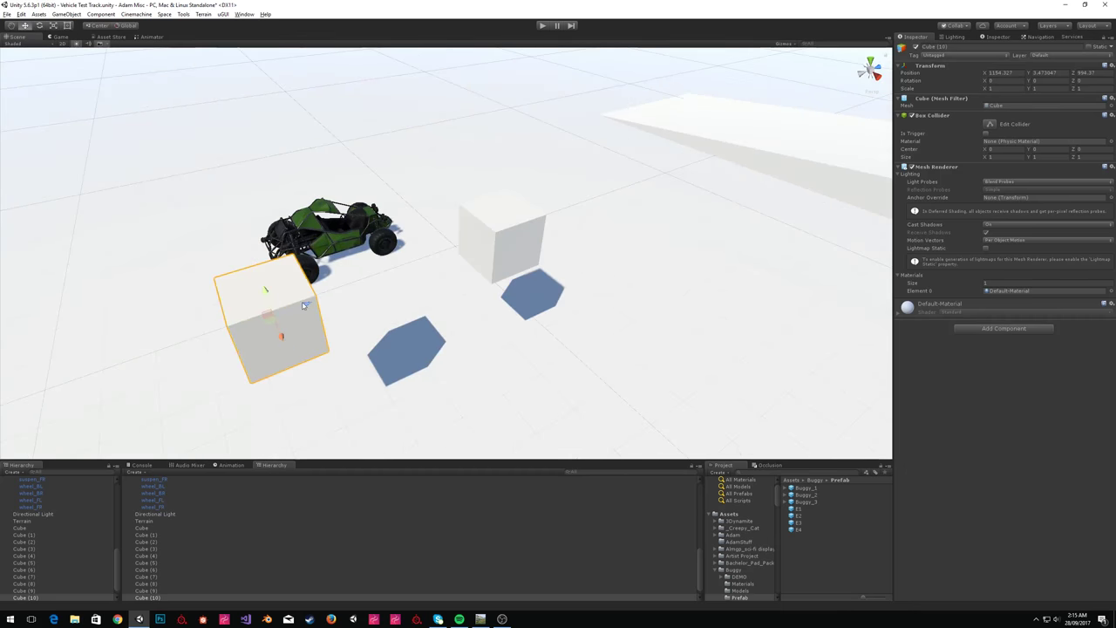
left_click_drag(323, 302, 549, 247)
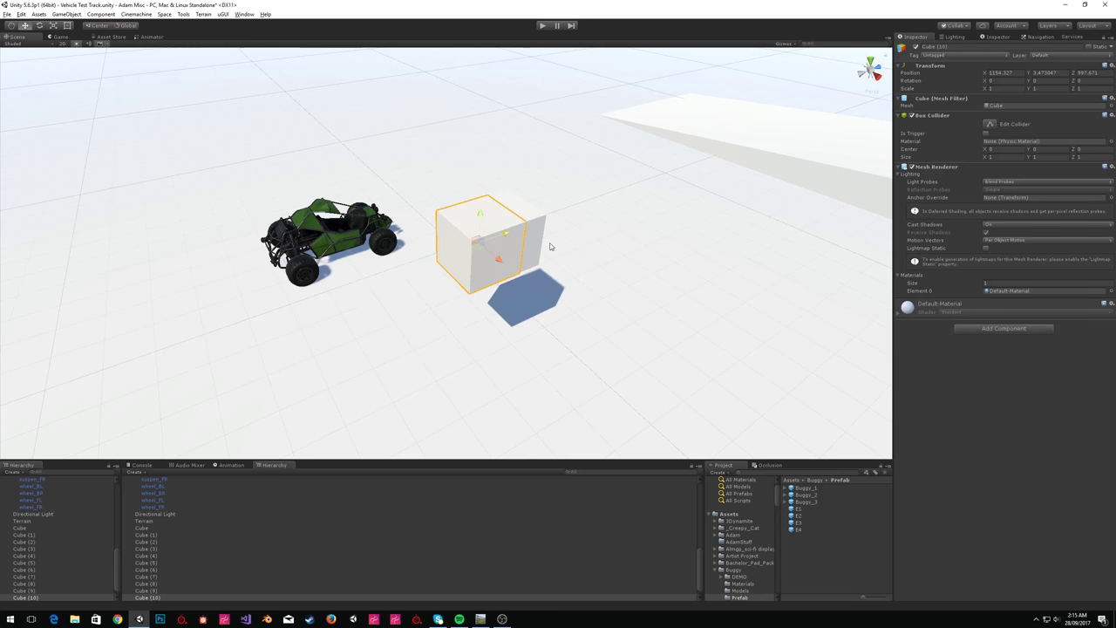
key("ctrl+z")
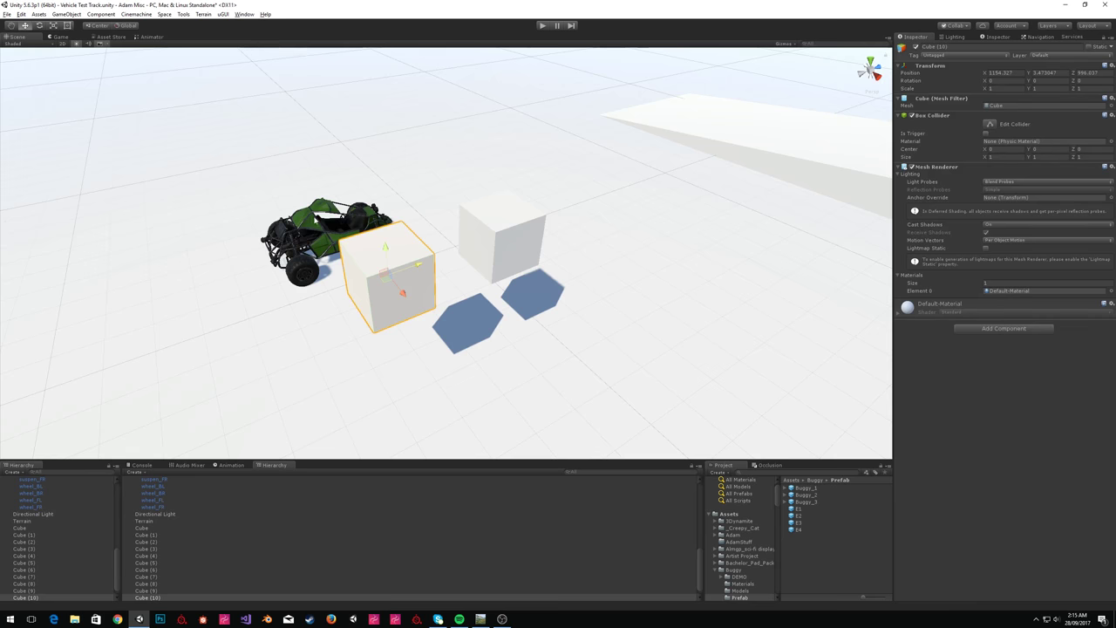
Set the Interpolate option of Buggy_1's Rigidbody to Interpolate.
right_click_drag(524, 239, 494, 240)
scroll(493, 240, "up", 2)
left_click(380, 202)
left_click(1021, 360)
left_click(1004, 378)
left_click(475, 263)
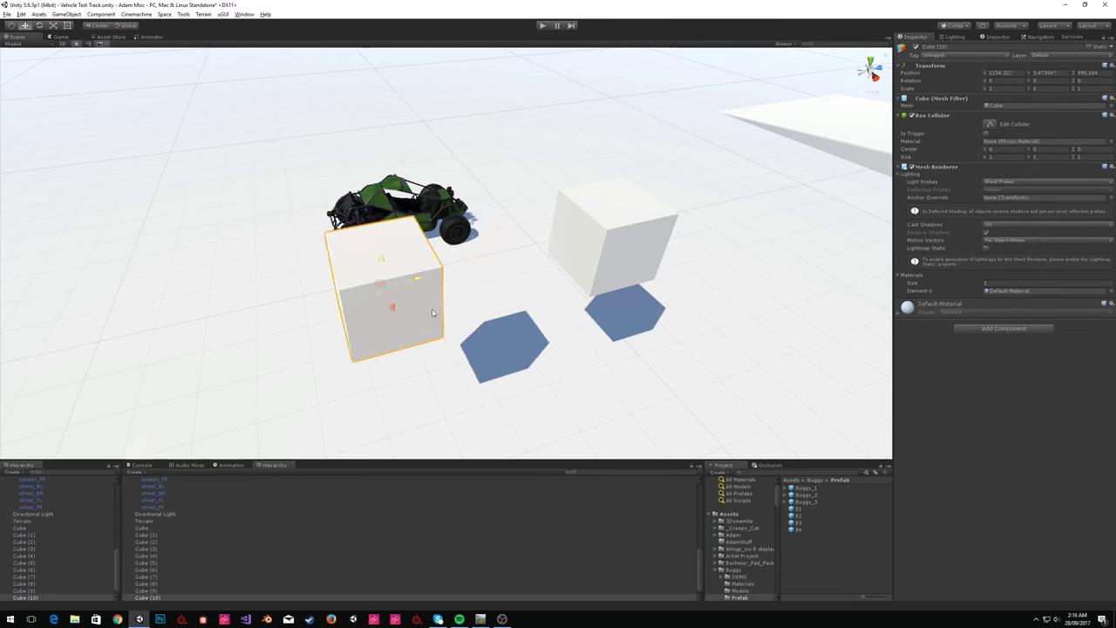
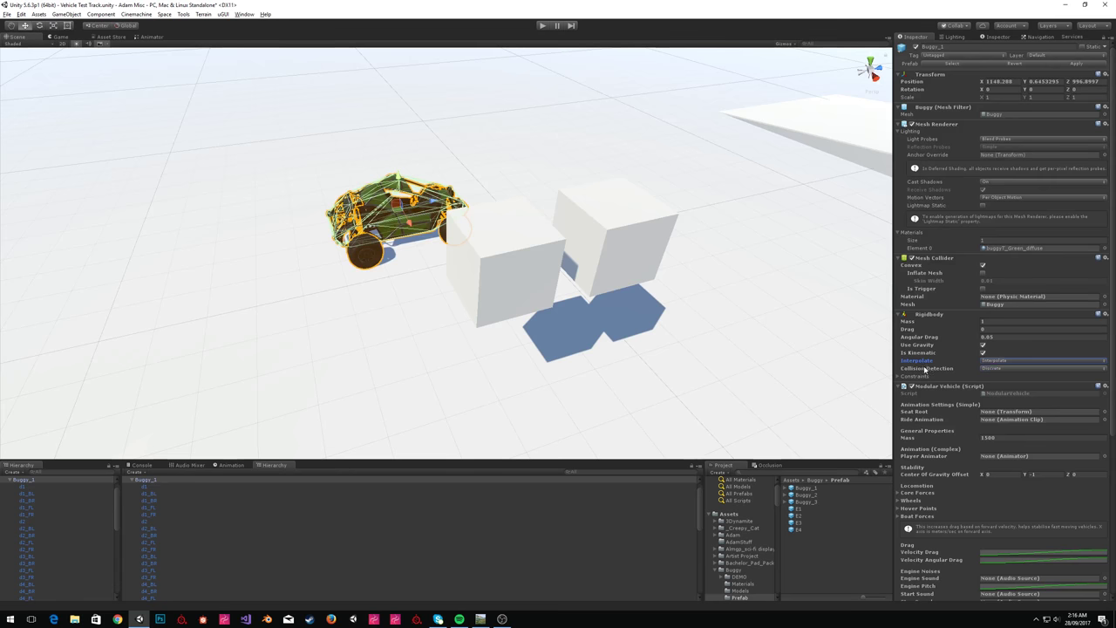
Slide the nearer cube along the Z axis beside the buggy and view the Rigidbody's Collision Detection options.
left_click(513, 253)
left_click_drag(513, 255, 319, 298)
left_click(402, 199)
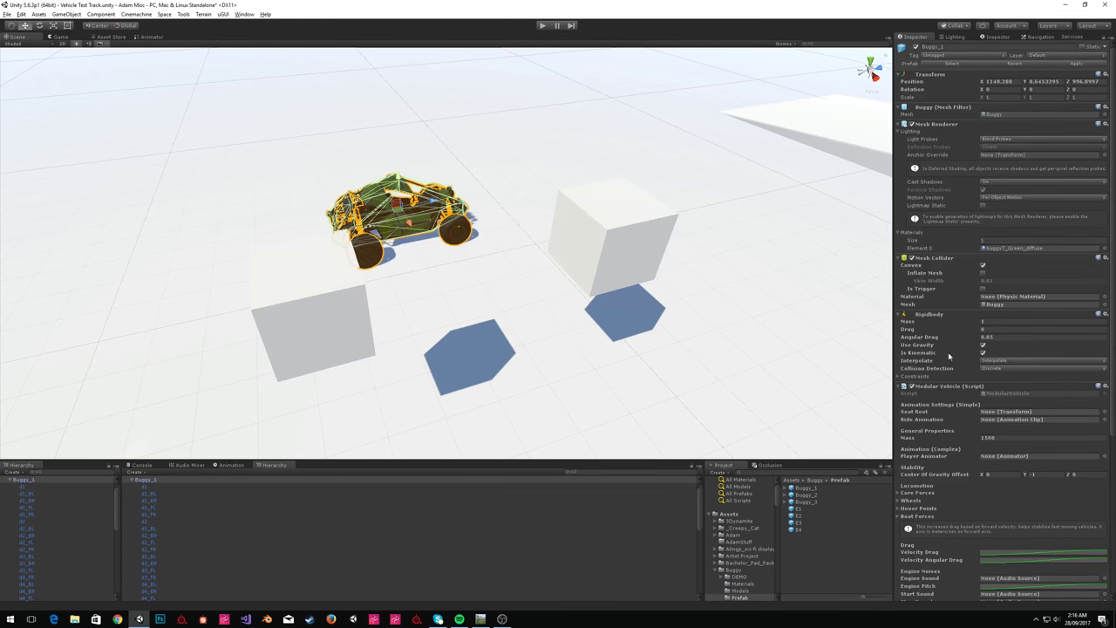
left_click(1007, 368)
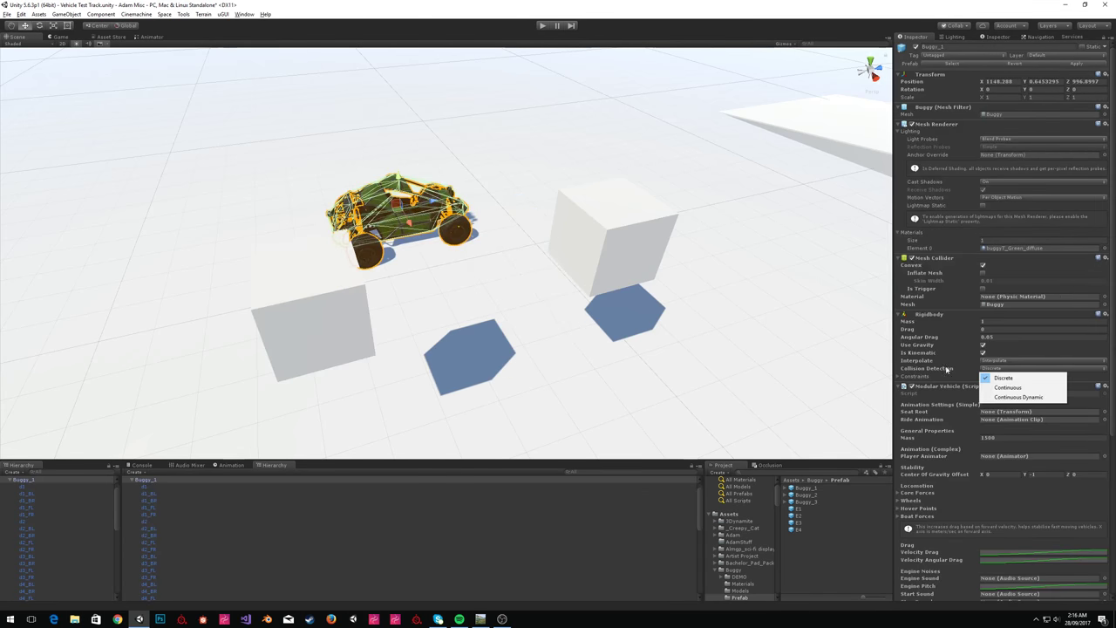
left_click(321, 261)
left_click(334, 301)
left_click_drag(344, 298, 399, 303)
Try Continuous collision detection on Buggy_1's Rigidbody and slide the nearer cube back and forth along Z.
left_click(387, 212)
left_click(1007, 368)
left_click(1007, 386)
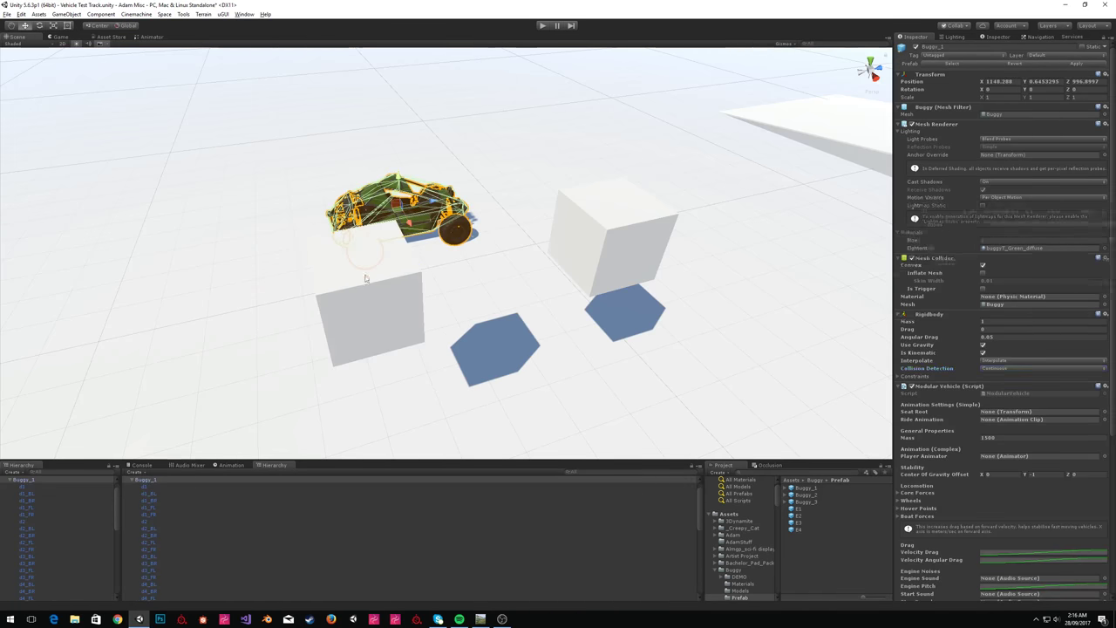
left_click(375, 318)
left_click_drag(410, 331, 359, 336)
left_click(378, 201)
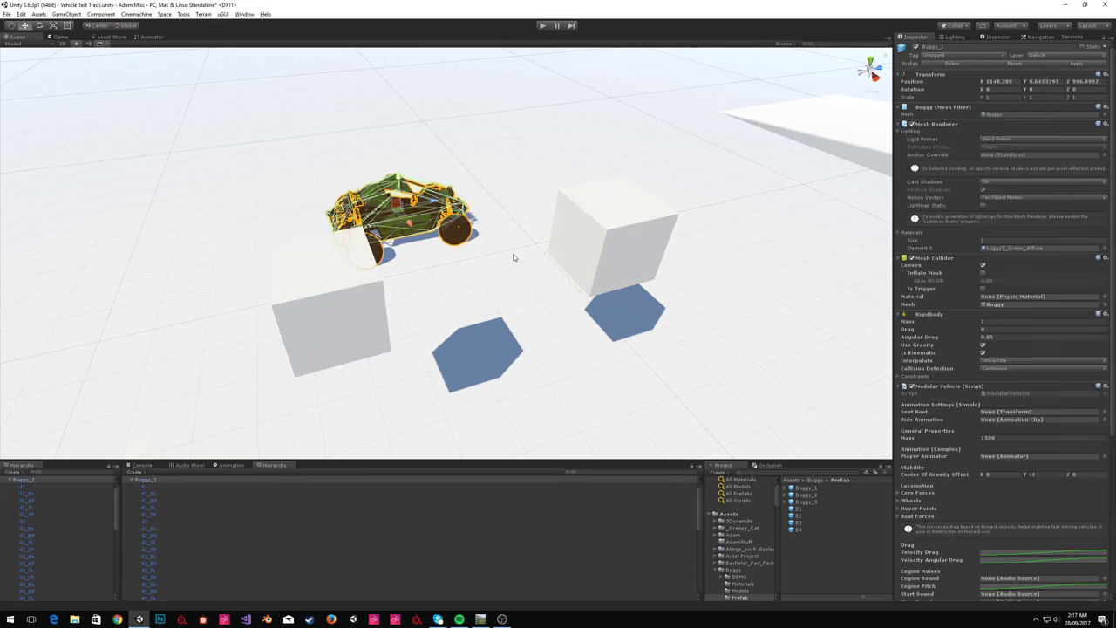
left_click(361, 294)
left_click_drag(361, 294, 435, 306)
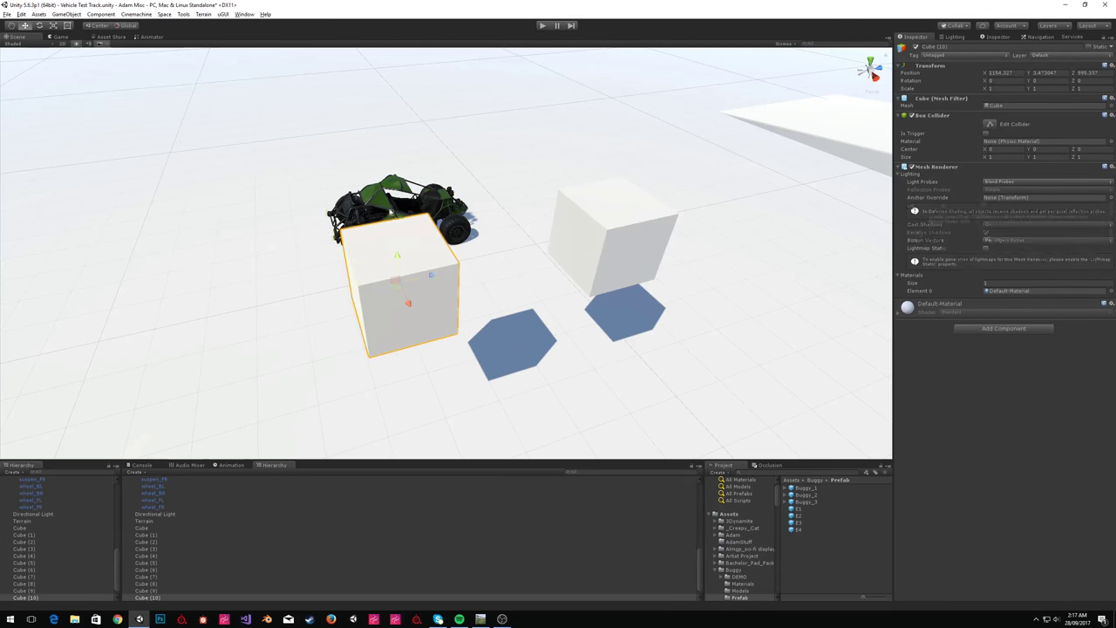
Set the Collision Detection of Buggy_1's Rigidbody to Continuous Dynamic.
left_click(397, 205)
left_click(1021, 369)
left_click(1016, 393)
left_click(440, 297)
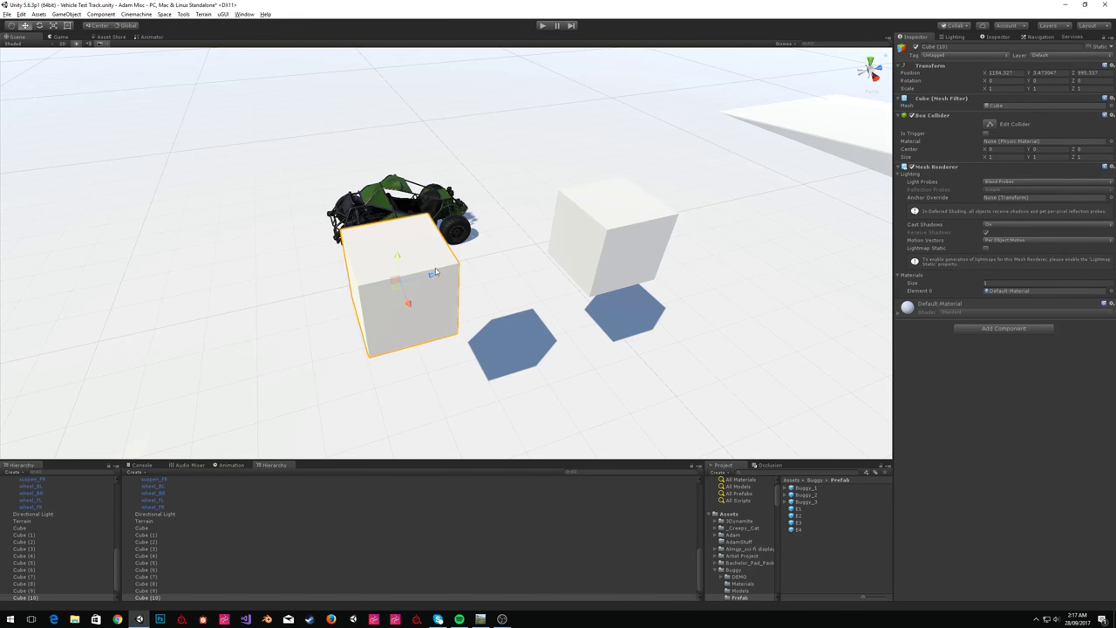
left_click(375, 196)
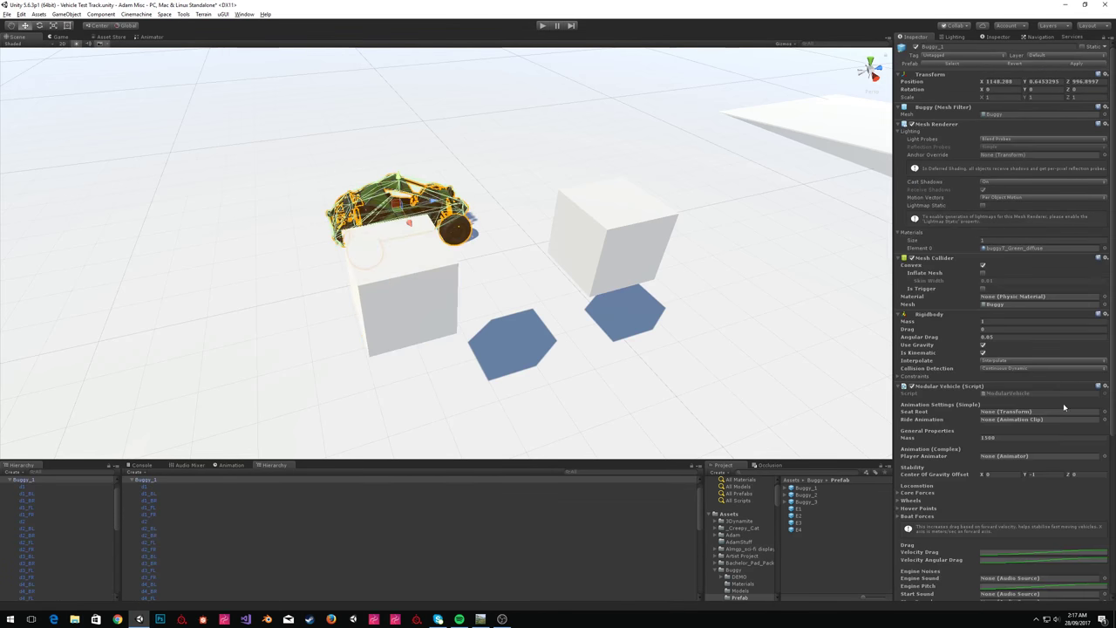
left_click(1003, 367)
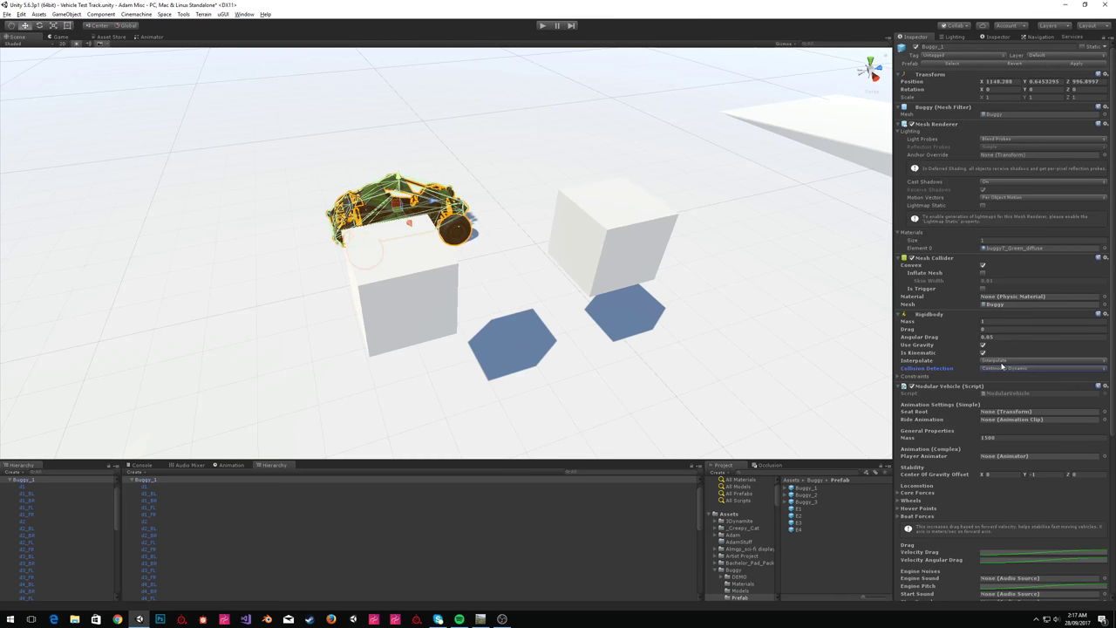
left_click(954, 352)
left_click(940, 363)
left_click(988, 368)
Expand the Core Forces section of Buggy_1's Modular Vehicle component.
mouse_move(366, 246)
left_mouse_down("alt")
mouse_move(630, 253)
mouse_move(463, 251)
mouse_move(379, 235)
left_mouse_up("alt")
key("f")
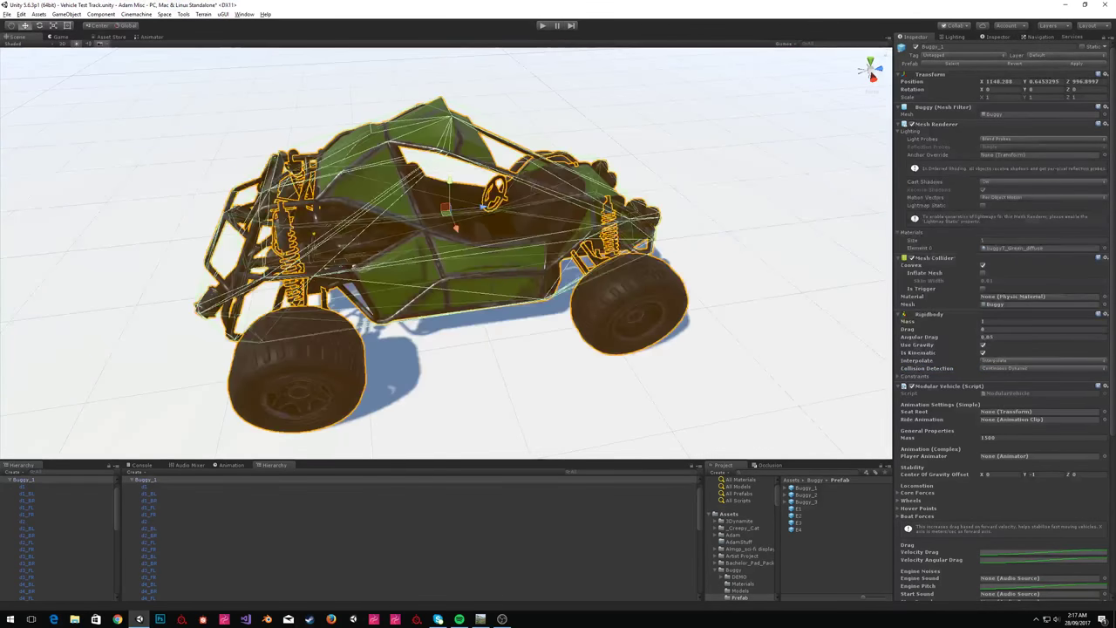
scroll(992, 387, "down", 4)
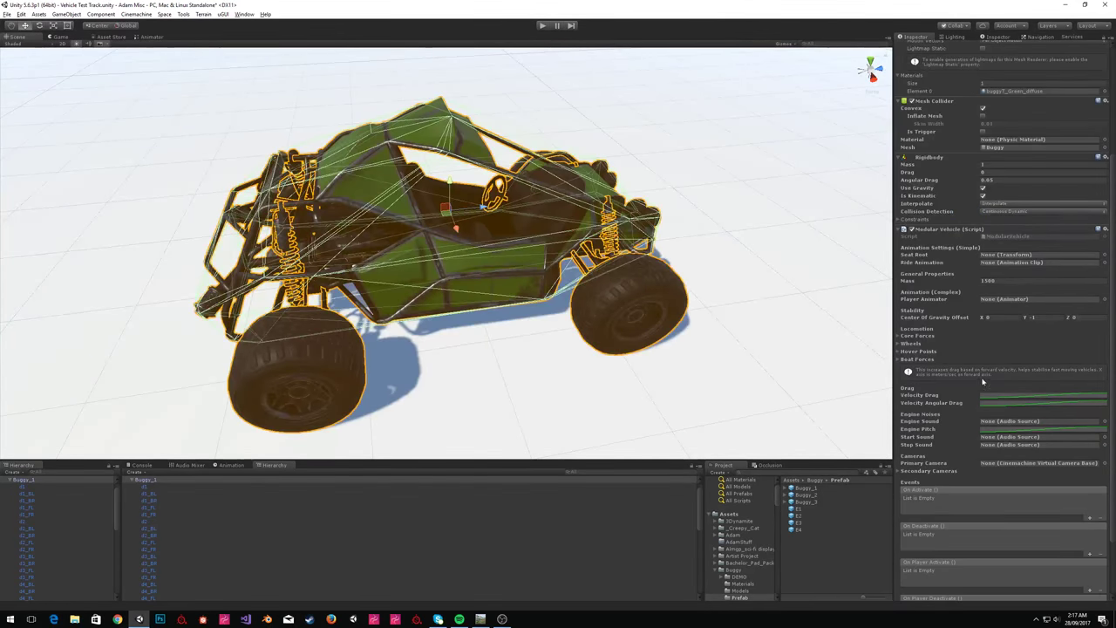
left_click(915, 337)
scroll(1002, 401, "down", 4)
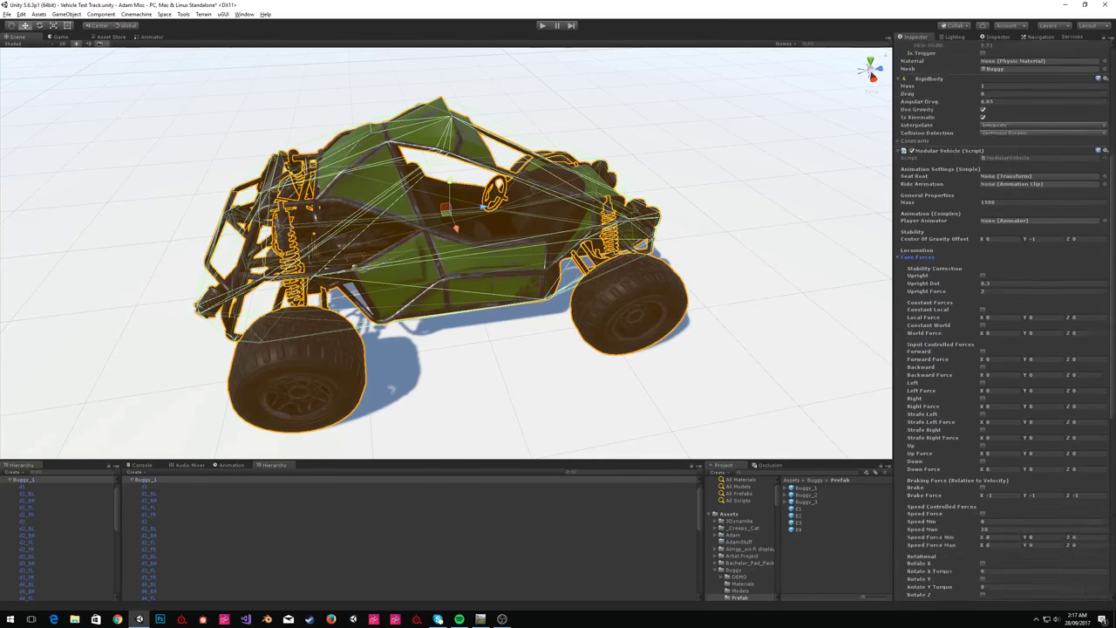
scroll(1009, 405, "down", 1)
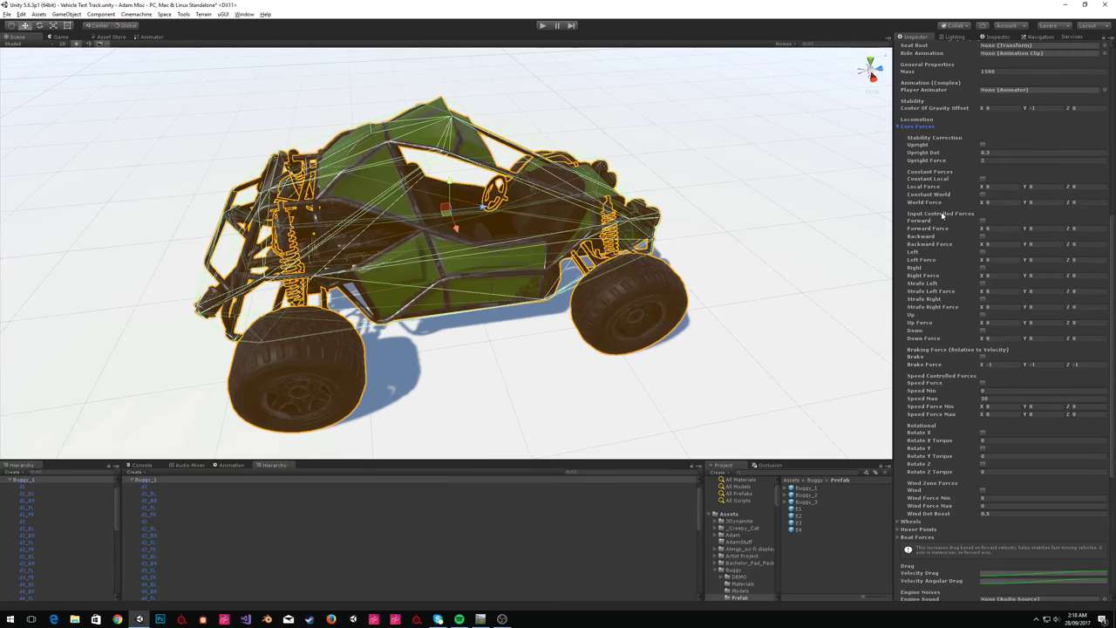
Check the Forward, Constant Local, Upright and Brake options in Core Forces, leaving them all disabled.
left_click(950, 226)
left_click(983, 222)
left_click(970, 230)
left_click(983, 220)
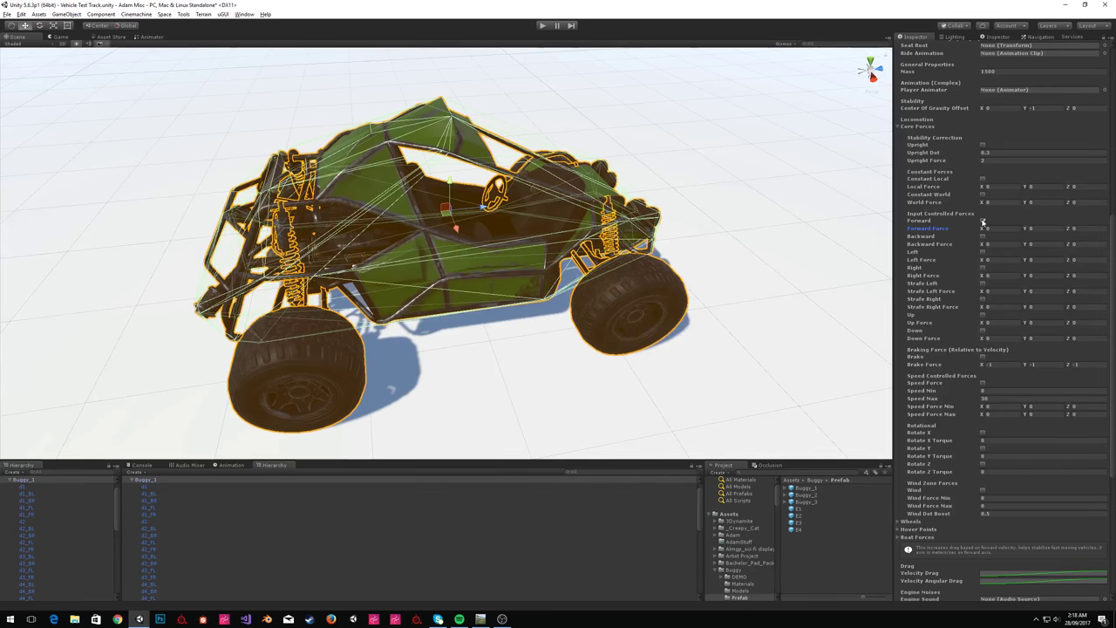
left_click(983, 222)
left_click(983, 179)
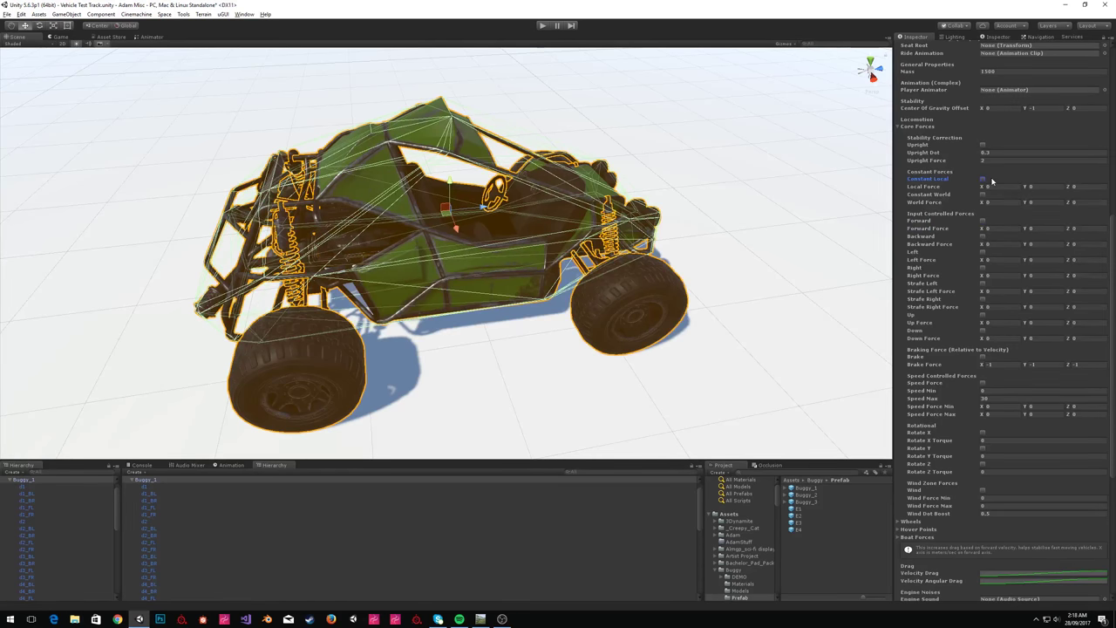
left_click(949, 145)
left_click(960, 359)
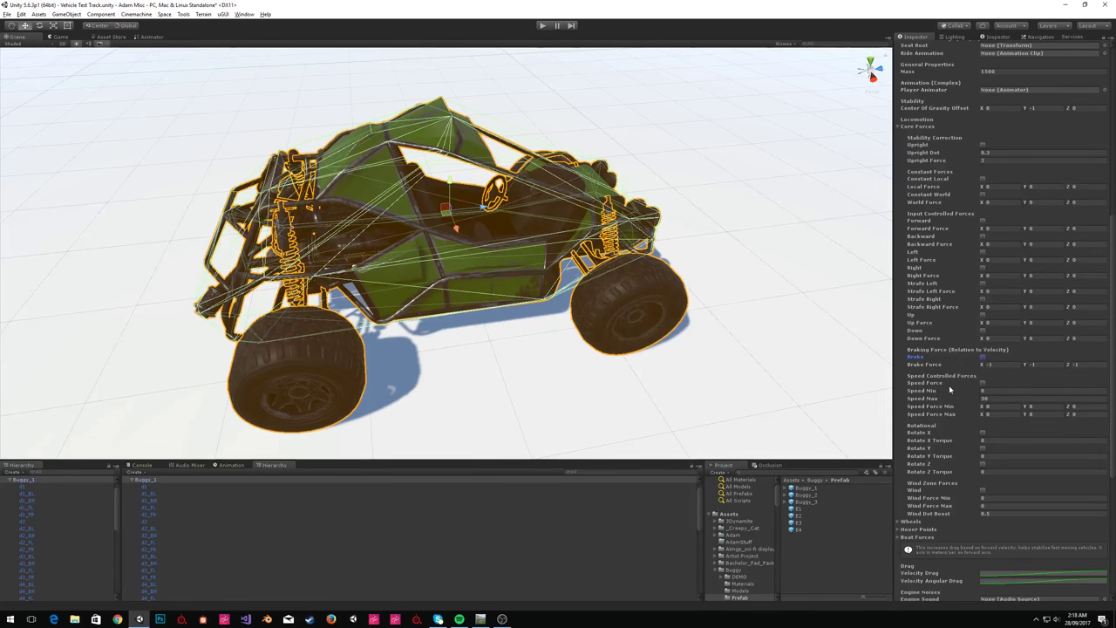
Check the Speed Force, Rotational and Wind options in Core Forces, leave them disabled, and collapse the section.
left_click(926, 383)
scroll(947, 382, "down", 3)
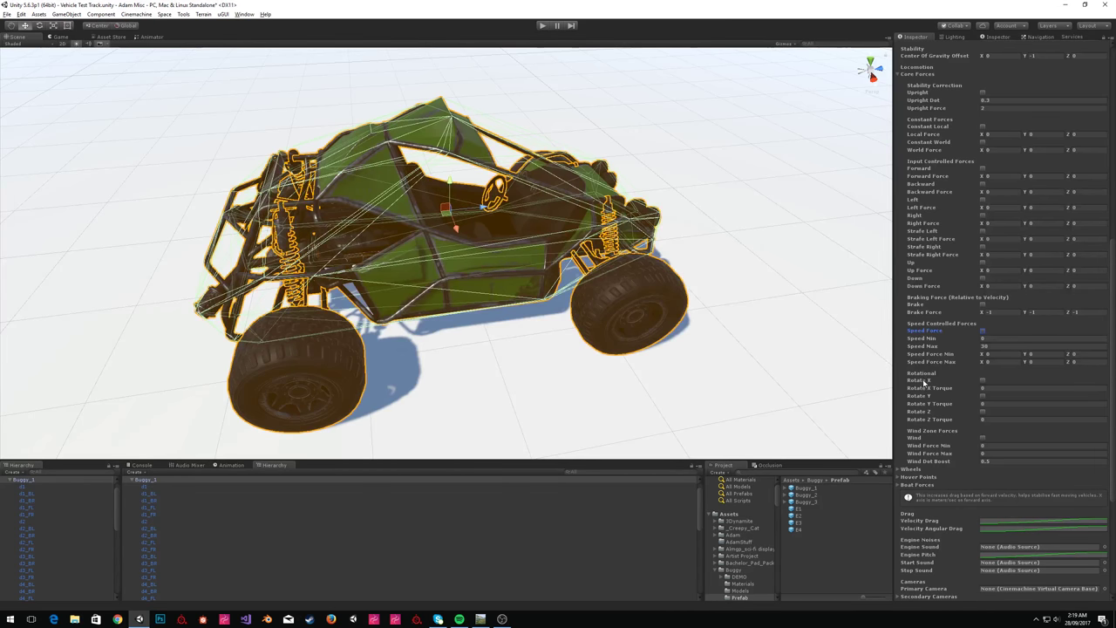
left_click(938, 438)
scroll(983, 442, "up", 1)
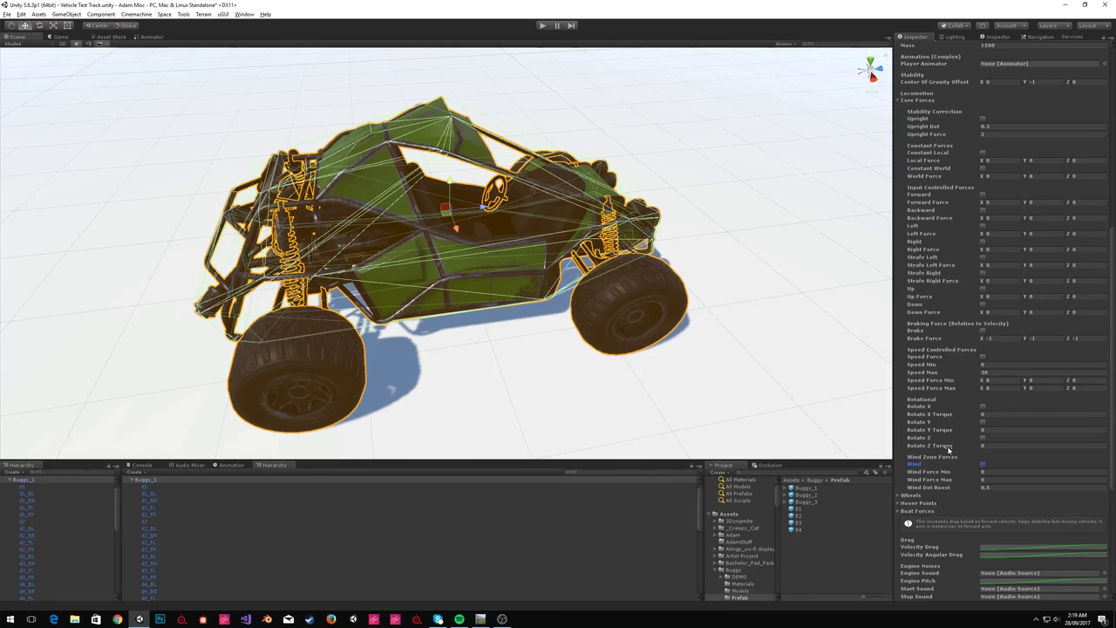
left_click(924, 101)
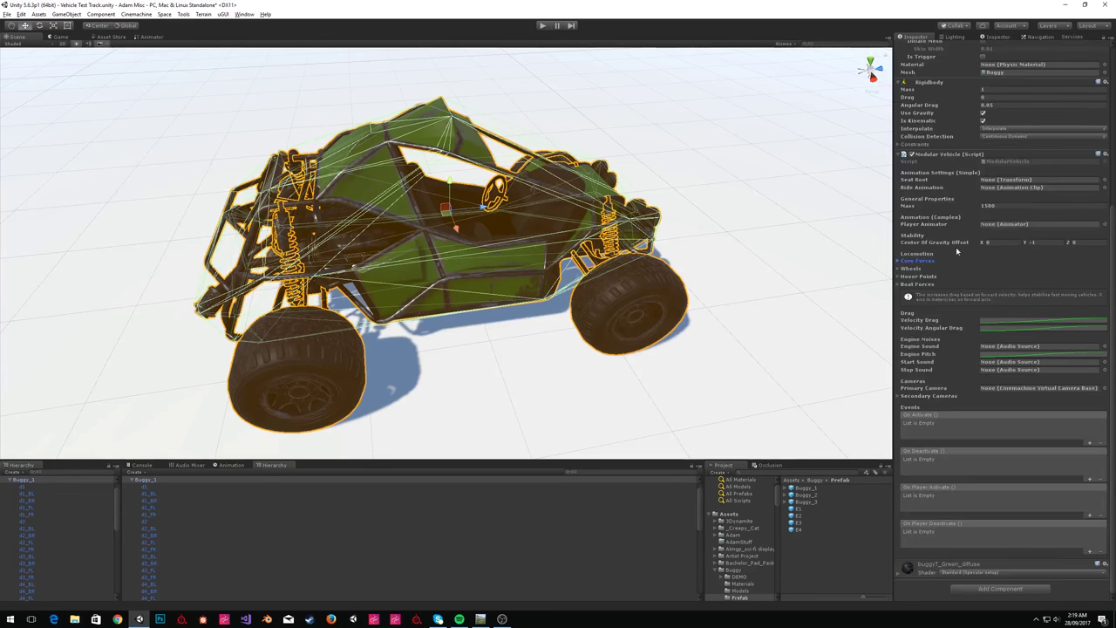
Expand the Wheels list of the Modular Vehicle component, set its size to 1 and expand Element 0.
left_click(915, 270)
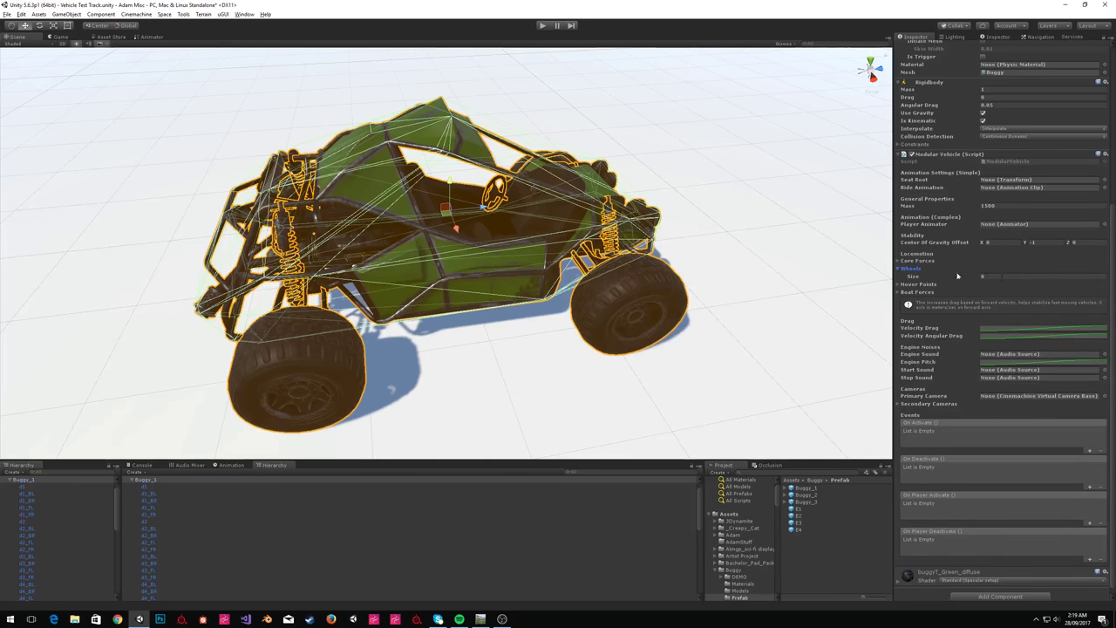
left_click(1002, 278)
type("1")
key("Return")
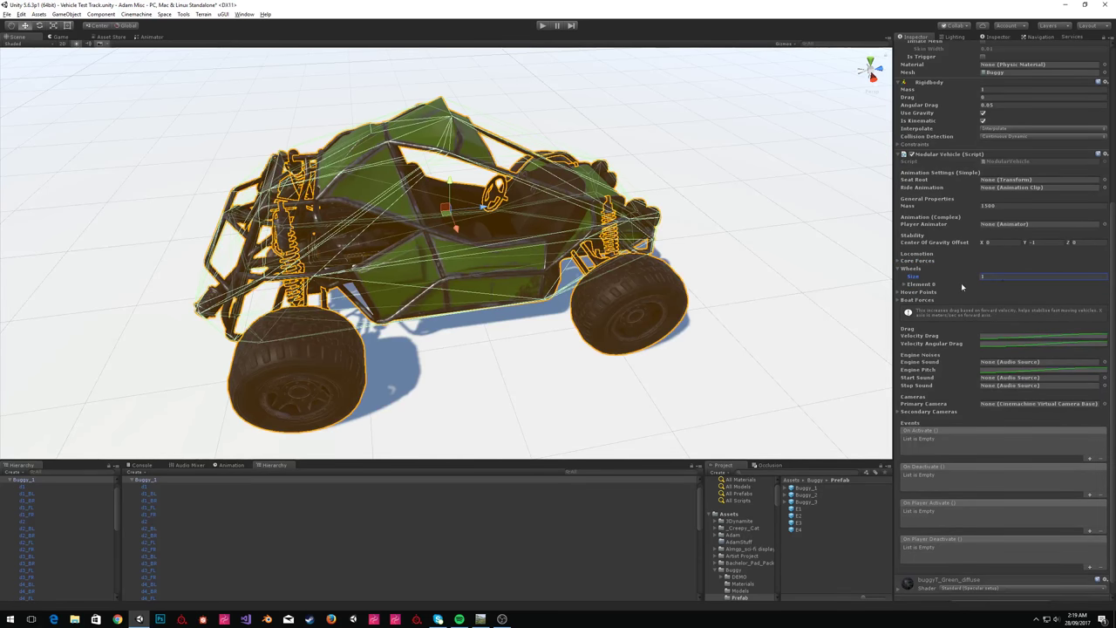
left_click(937, 285)
left_click(992, 277)
Create an empty child object at wheel_FR and move it out to sit directly under Buggy_1.
left_click_drag(515, 241, 705, 248, "alt")
right_click_drag(706, 249, 502, 276)
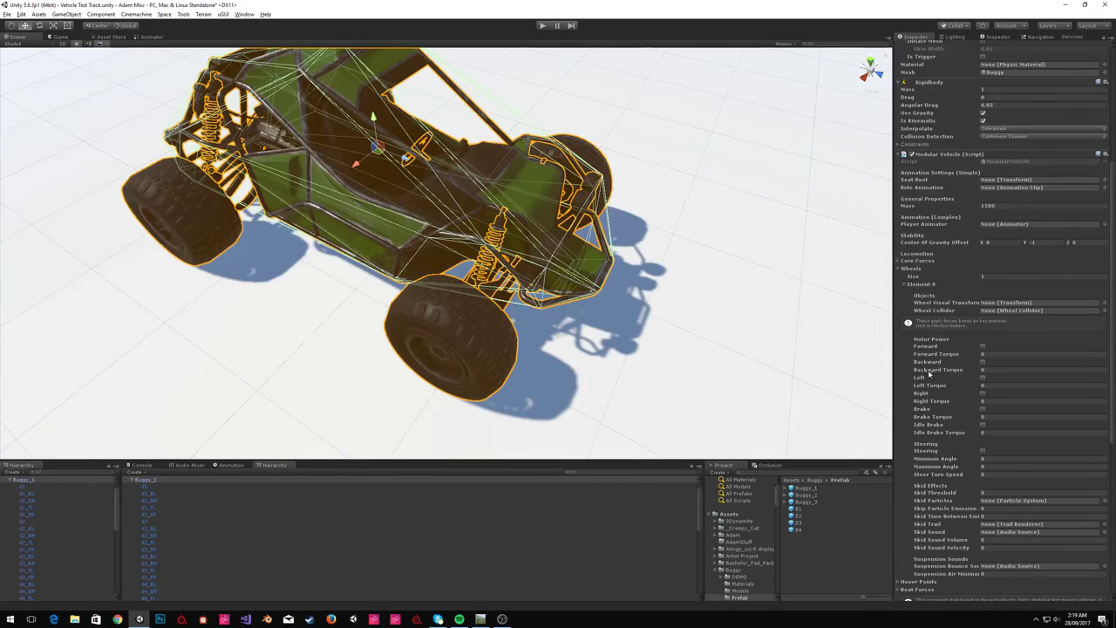
right_click_drag(655, 209, 602, 202)
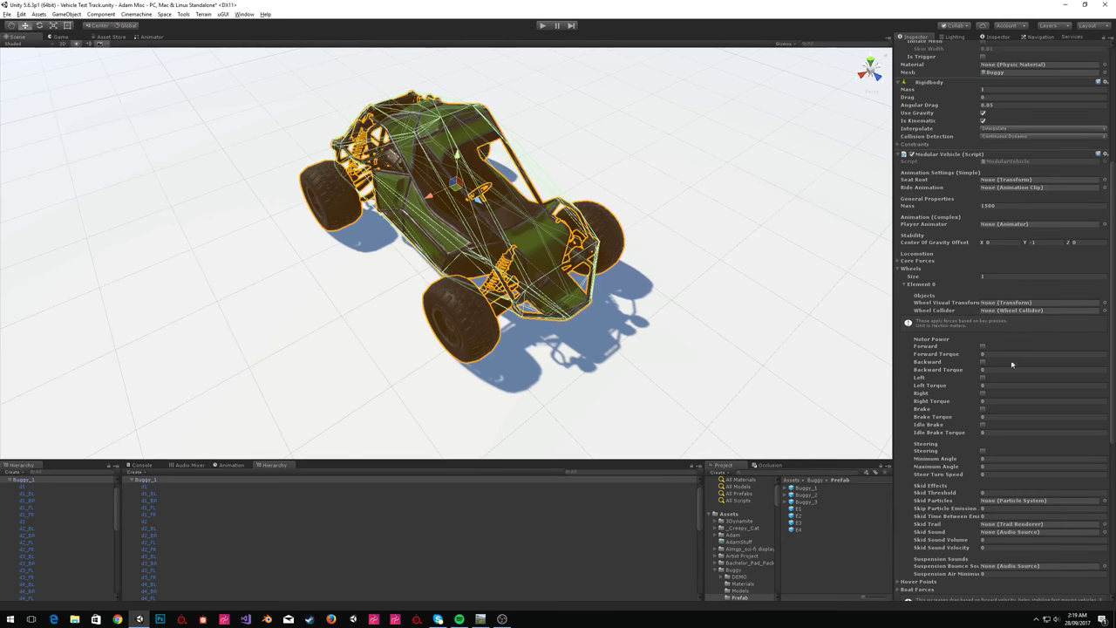
left_click(471, 306)
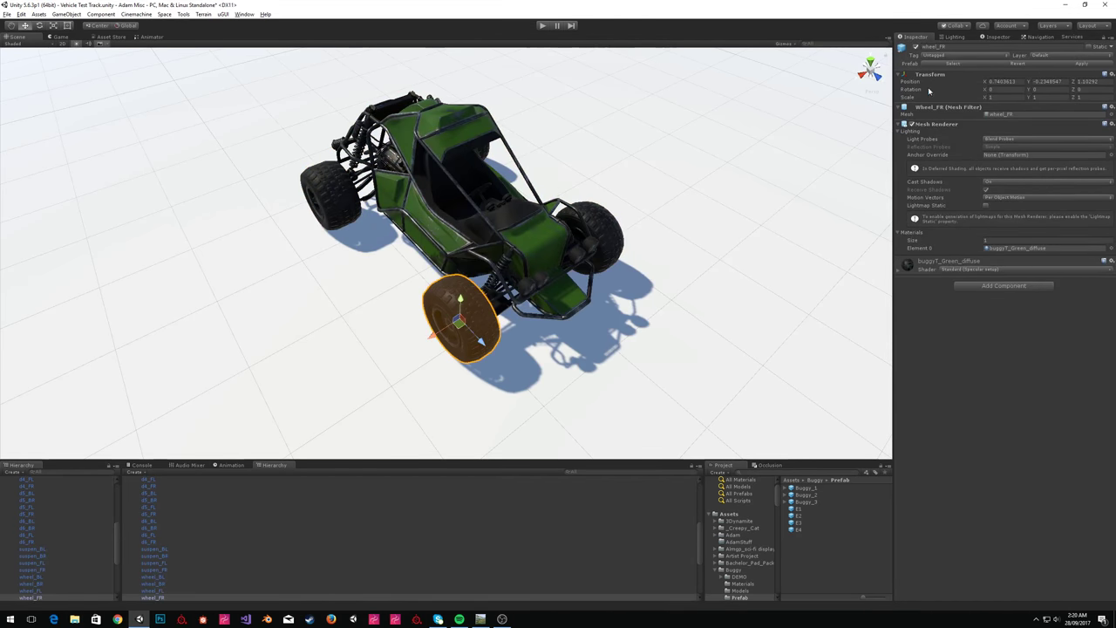
left_click(66, 14)
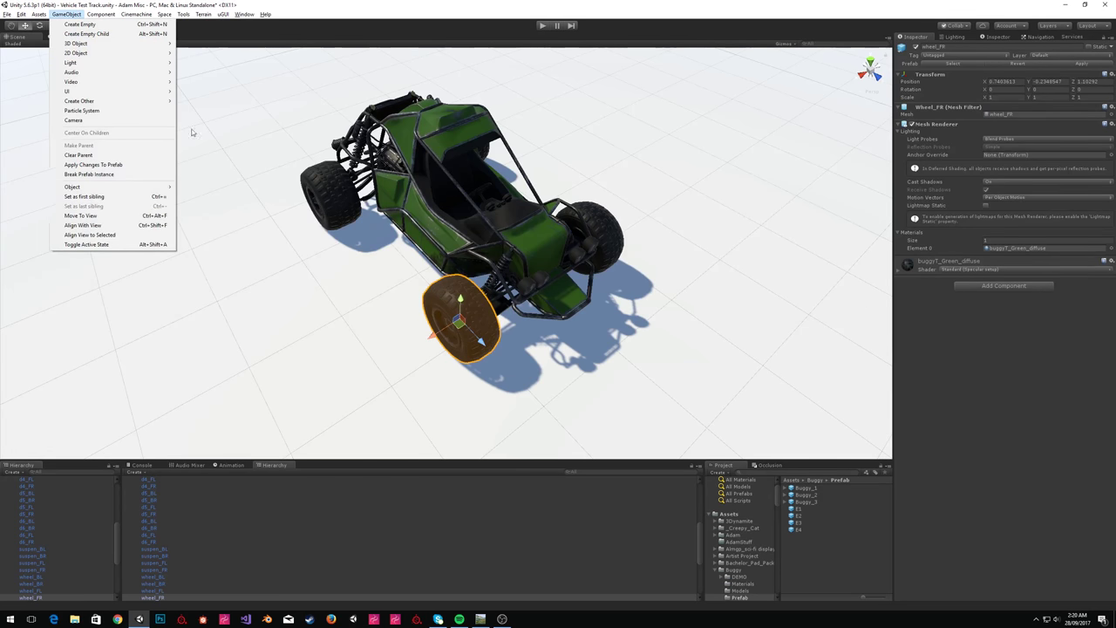
left_click(81, 34)
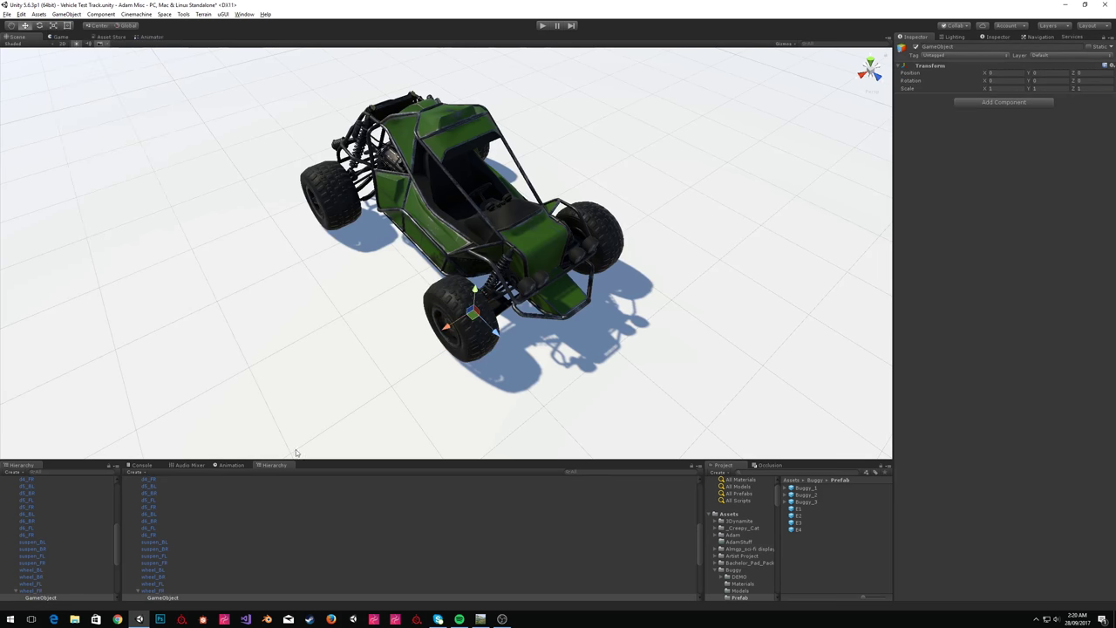
left_click_drag(50, 598, 47, 590)
Rename the new empty object at the front-right wheel as FR Wheel Collider.
left_click(46, 597)
left_click(46, 592)
left_click(48, 592)
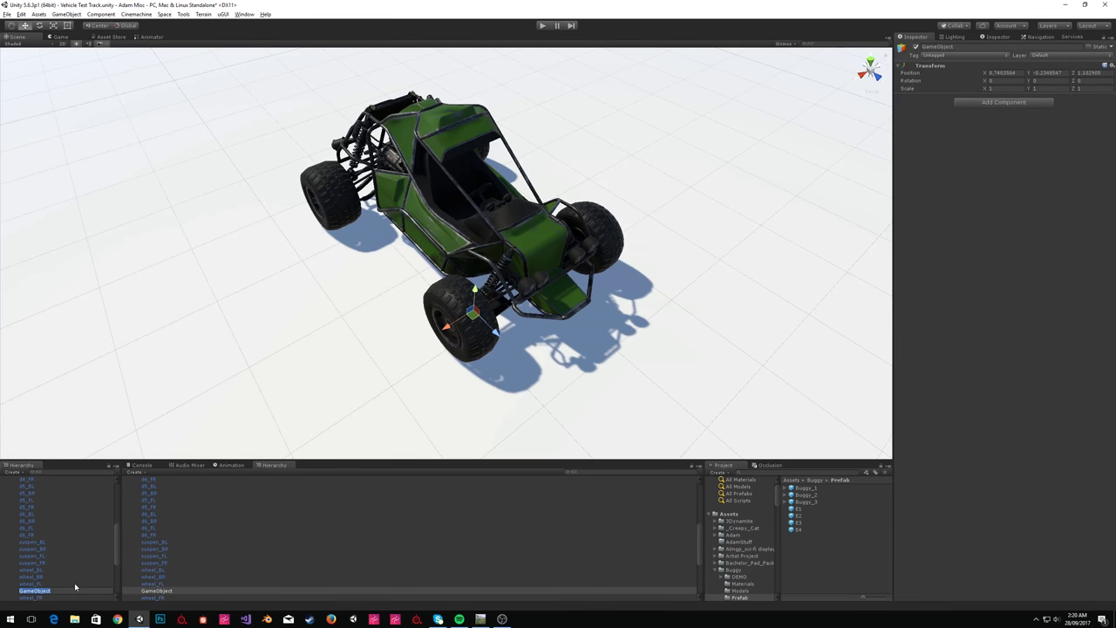
type("FR Whel")
type("el")
type("ider")
key("Return")
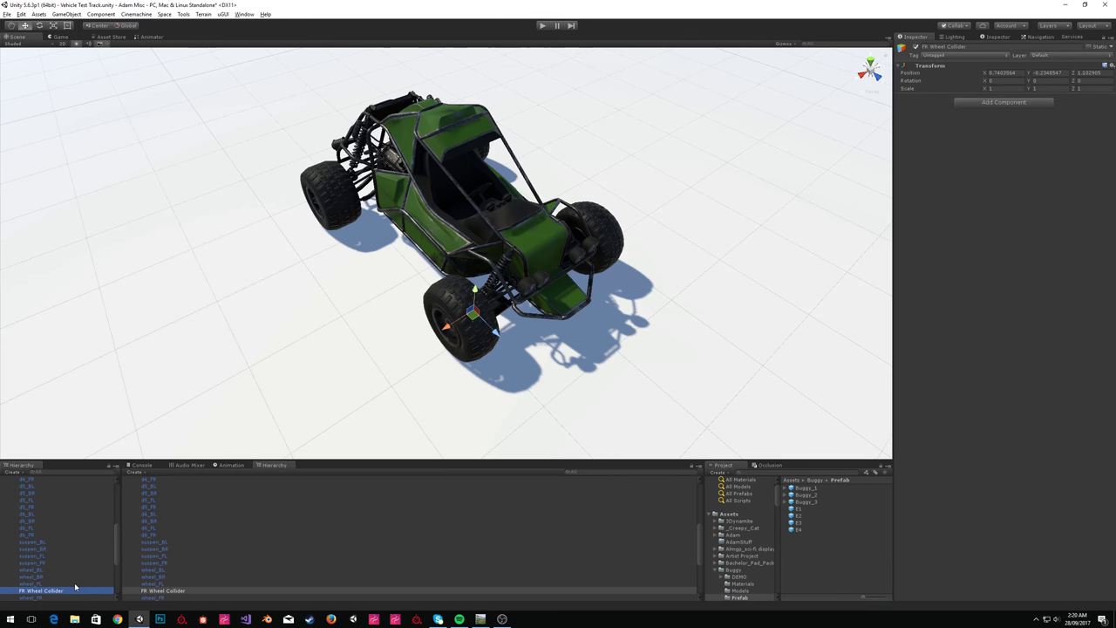
Create an empty object at wheel_FL, reparent it directly under Buggy_1 and name it FL Wheel Collider.
left_click(39, 583)
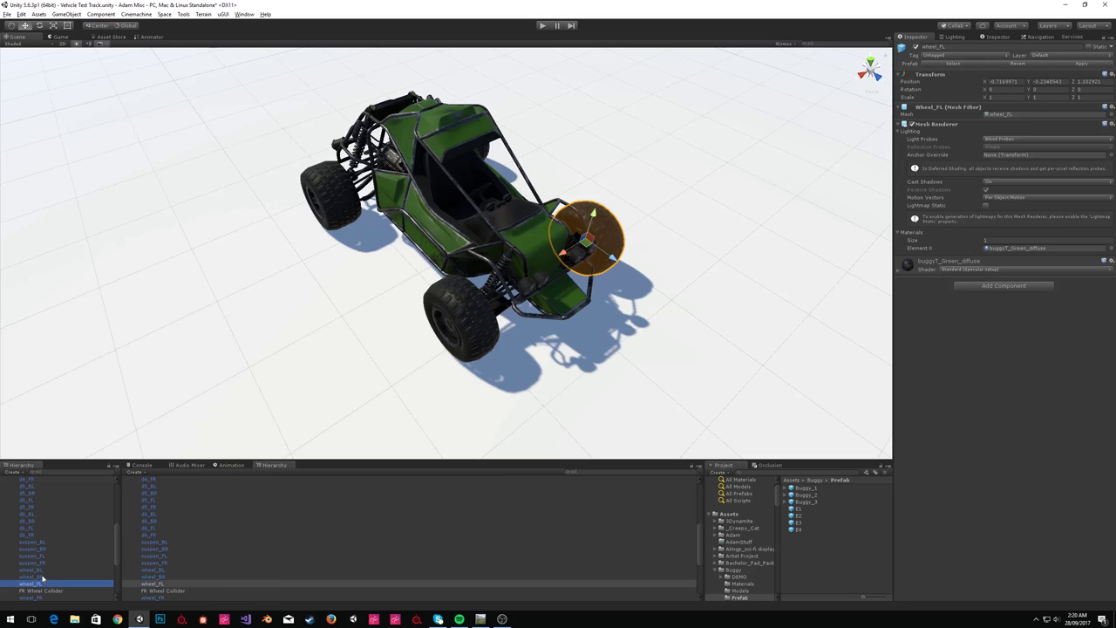
left_click(66, 14)
left_click(82, 34)
left_click_drag(42, 592, 42, 584)
left_click(45, 584)
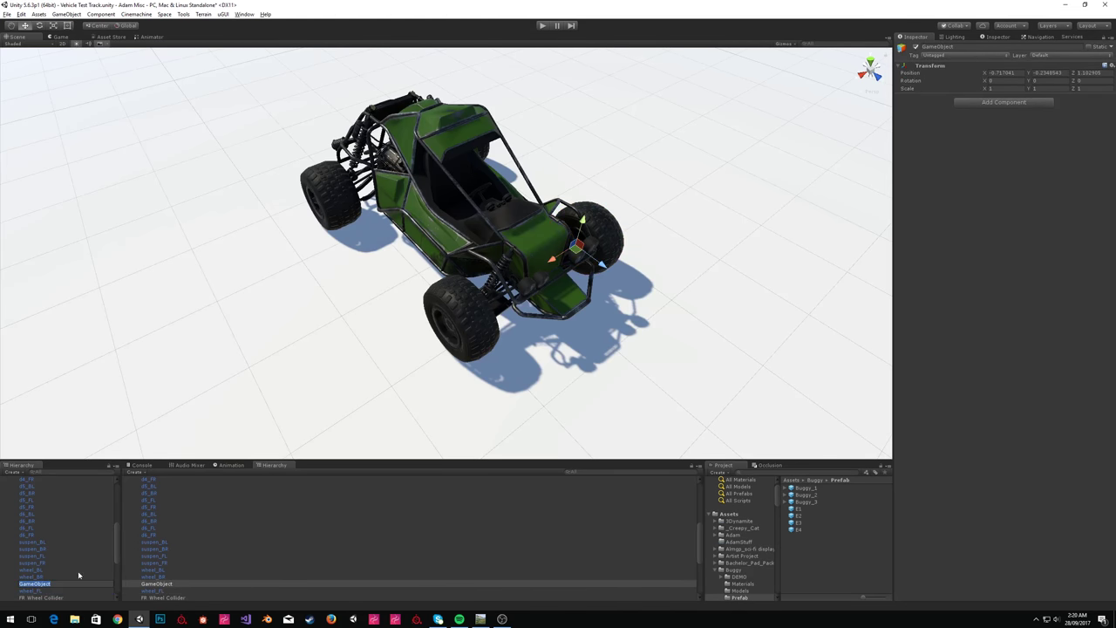
type("FL Wheel Collider")
key("Return")
Create an empty child at wheel_BR, name it BR Wheel Collider and reparent it directly under Buggy_1.
left_click(73, 576)
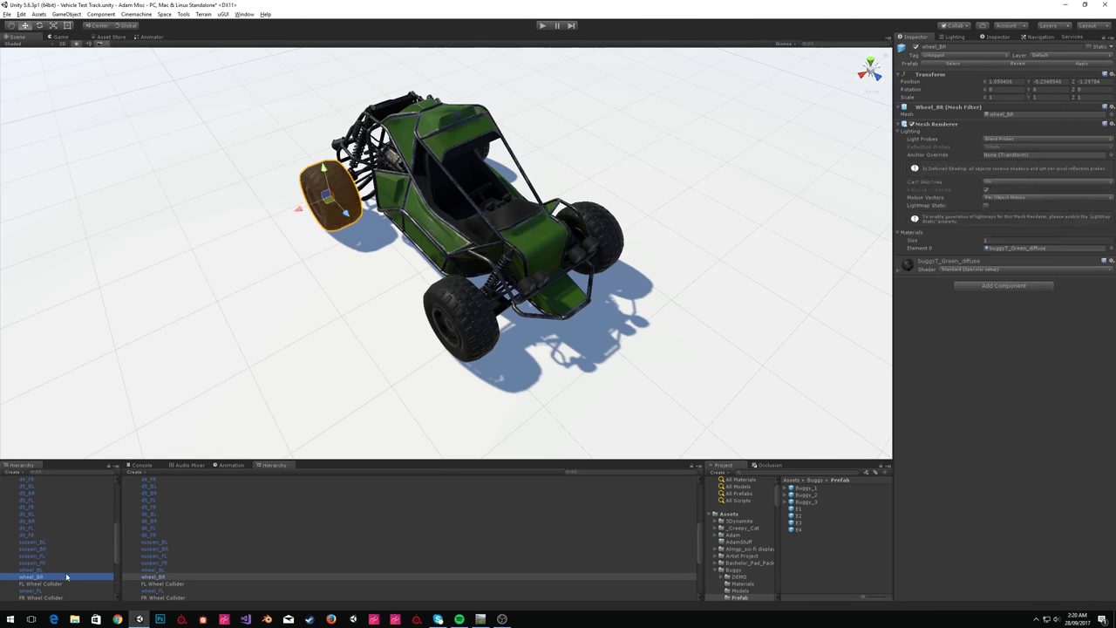
left_click(53, 25)
left_click(57, 15)
left_click(82, 35)
left_click(34, 584)
double_click(35, 585)
left_click(37, 585)
type("BR Wheel")
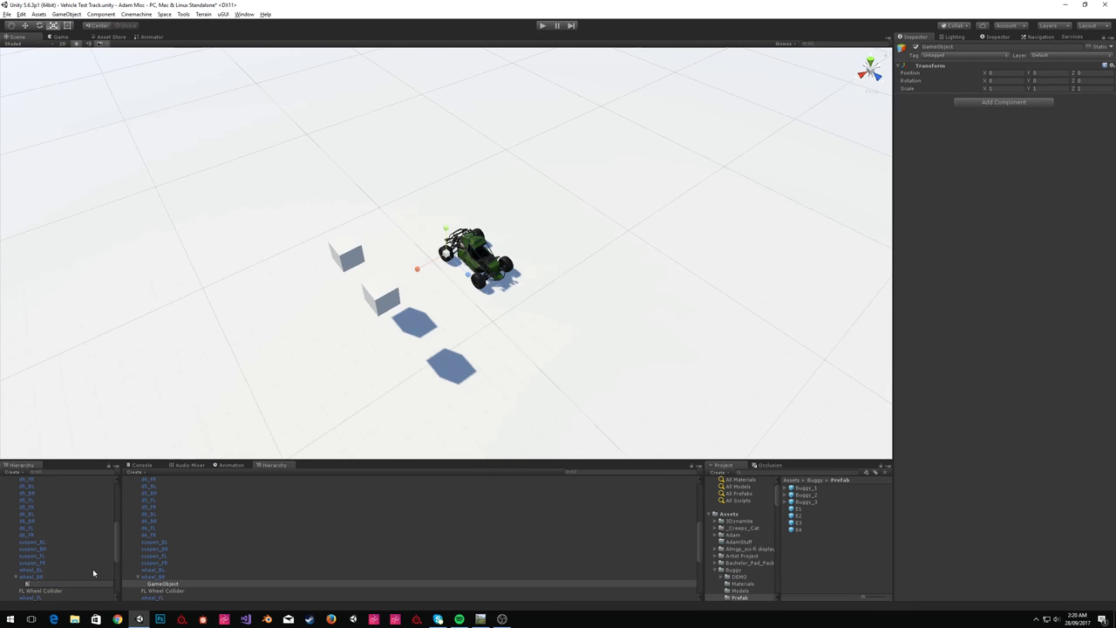
type(" Collider")
key("Return")
left_click_drag(64, 585, 53, 574)
Create an empty child at wheel_BL, name it BL Wheel Collider and reparent it directly under Buggy_1.
left_click(54, 570)
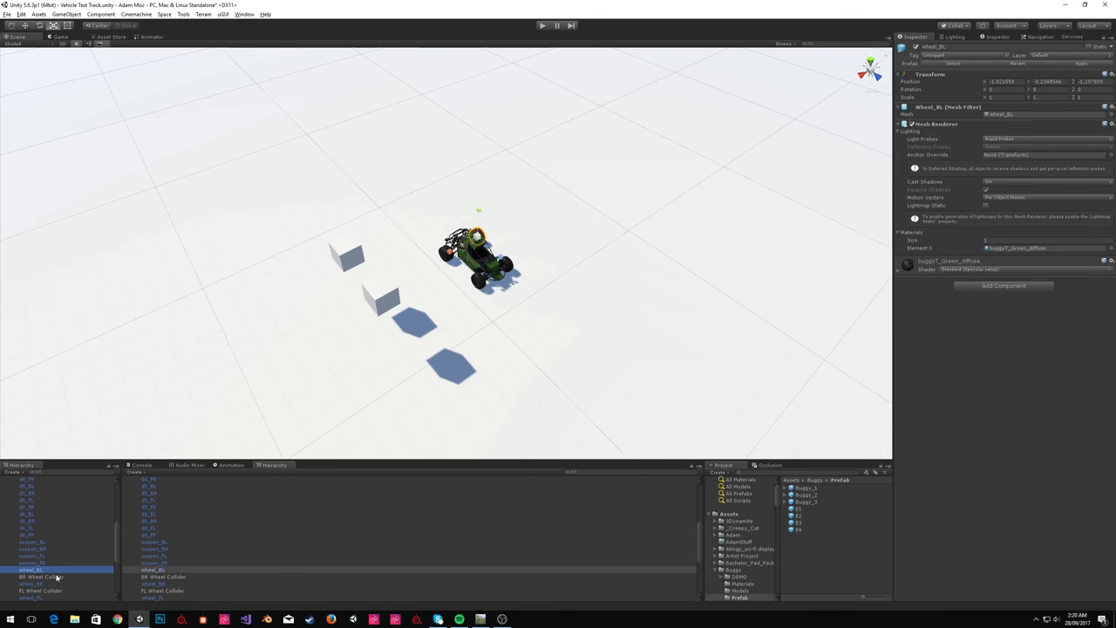
left_click(66, 14)
left_click(83, 36)
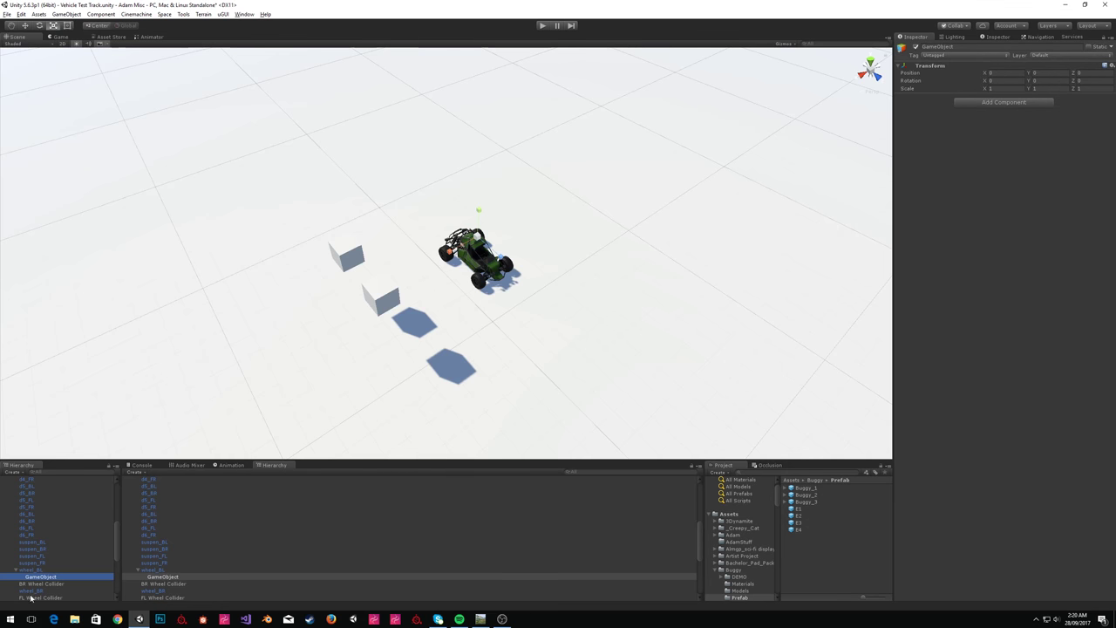
left_click(46, 578)
type("BL Wheel Collider")
key("Return")
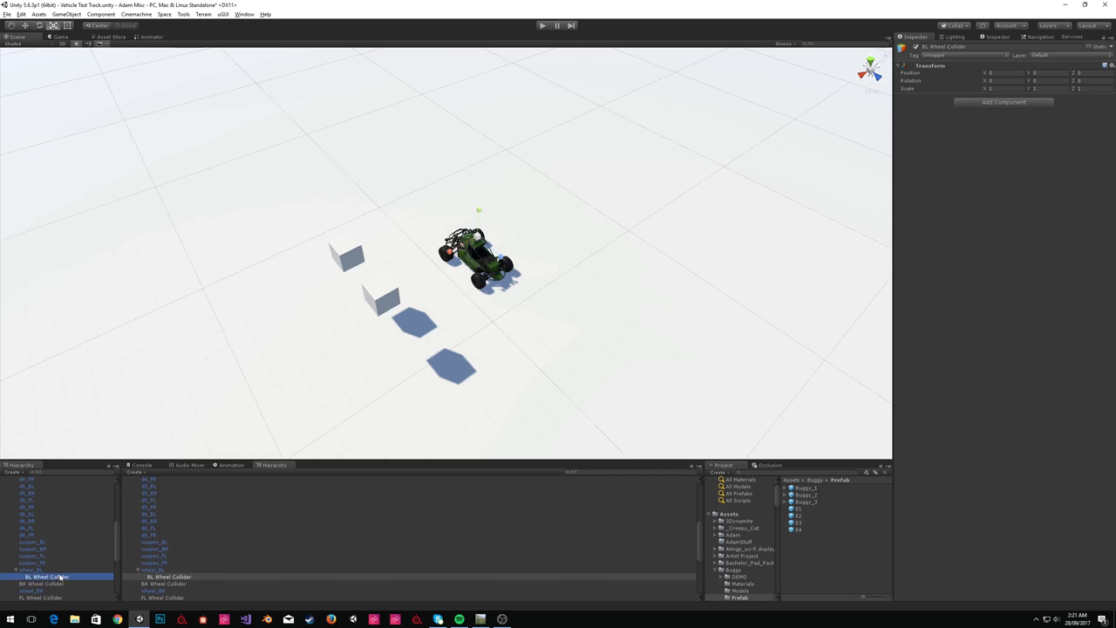
left_click_drag(42, 569, 33, 566)
Add a Wheel Collider component to the BL, BR, FL and FR Wheel Collider objects together.
scroll(54, 570, "down", 2)
scroll(455, 286, "up", 10)
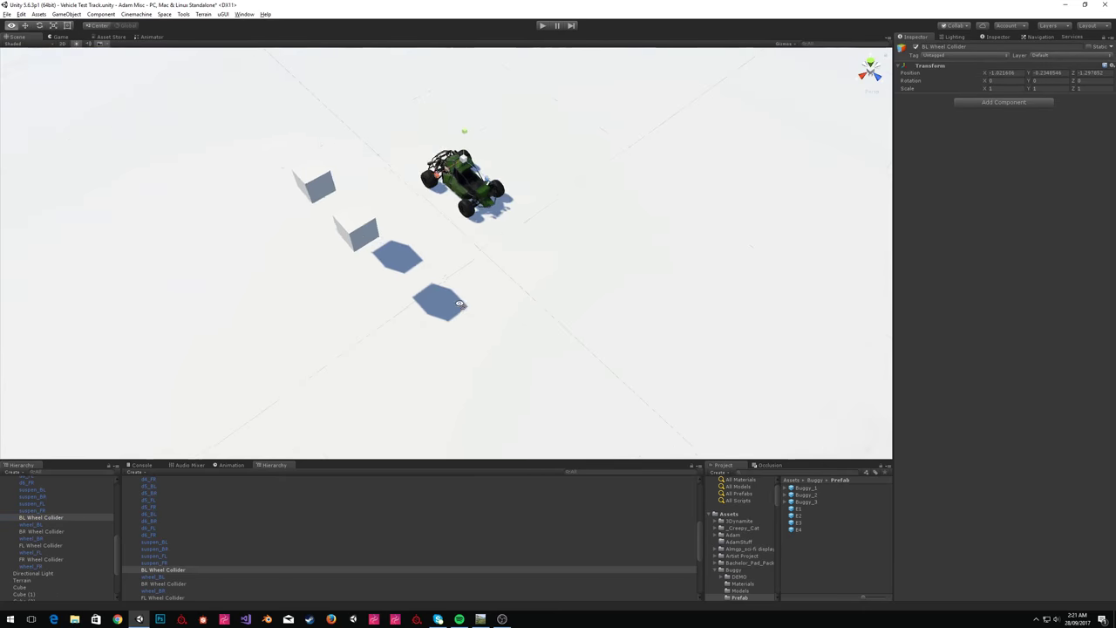
right_click_drag(475, 271, 408, 271)
left_click(25, 26)
left_click_drag(729, 353, 477, 364, "alt")
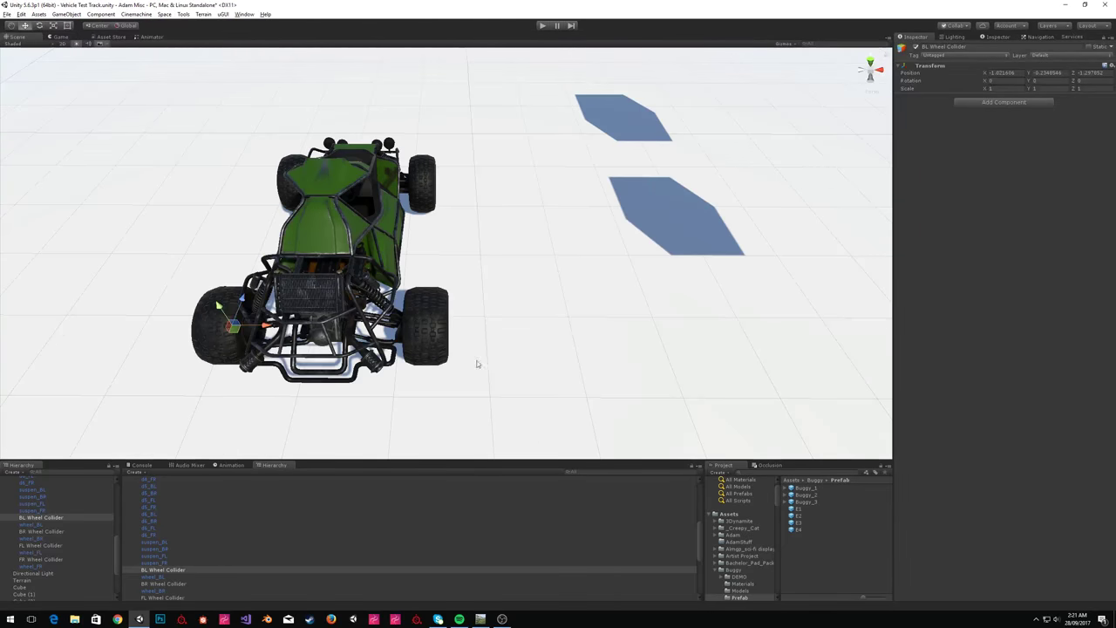
left_click(37, 532, "ctrl")
left_click(40, 545, "ctrl")
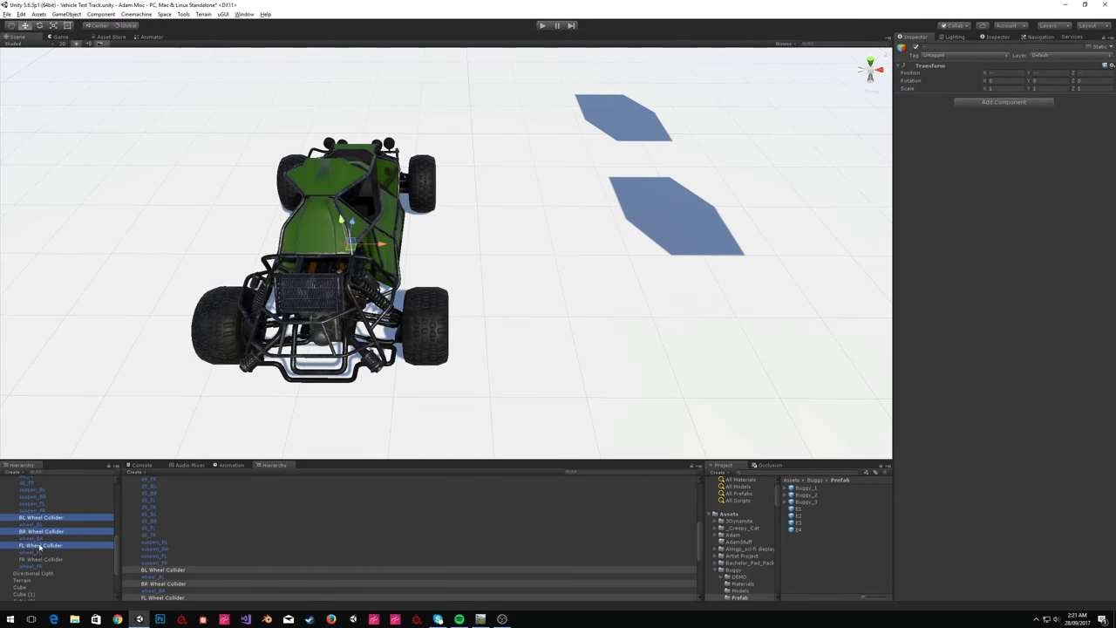
left_click(43, 559, "ctrl")
left_click(1011, 103)
type("wheel")
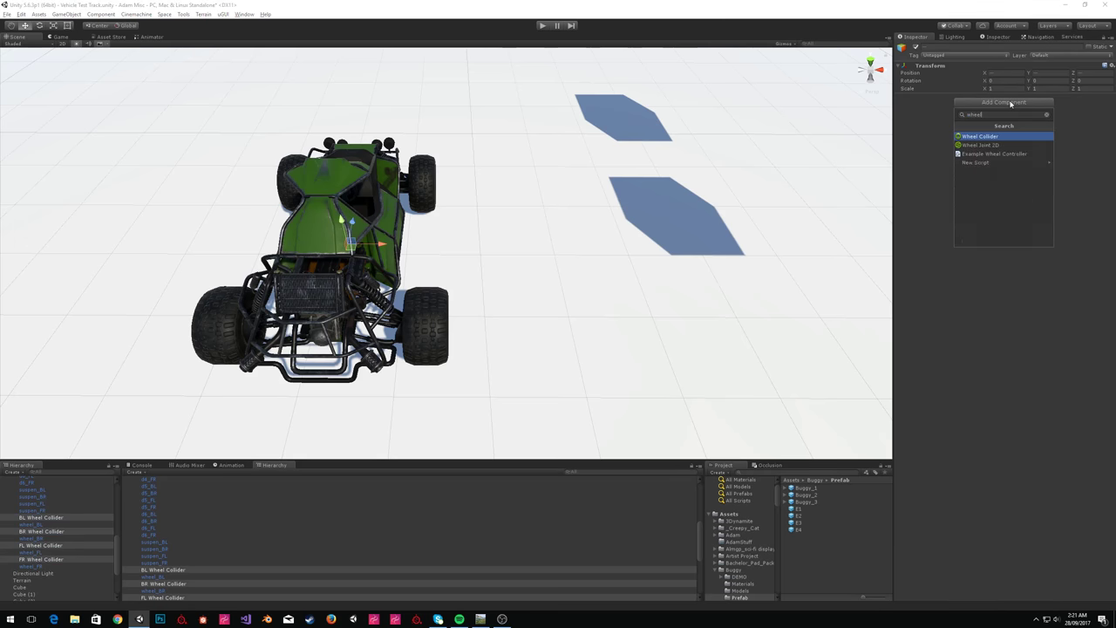
key("Return")
Compare the four wheel colliders with the tyres and try a radius of 0.45.
right_click_drag(540, 239, 710, 181)
key("s")
key("w")
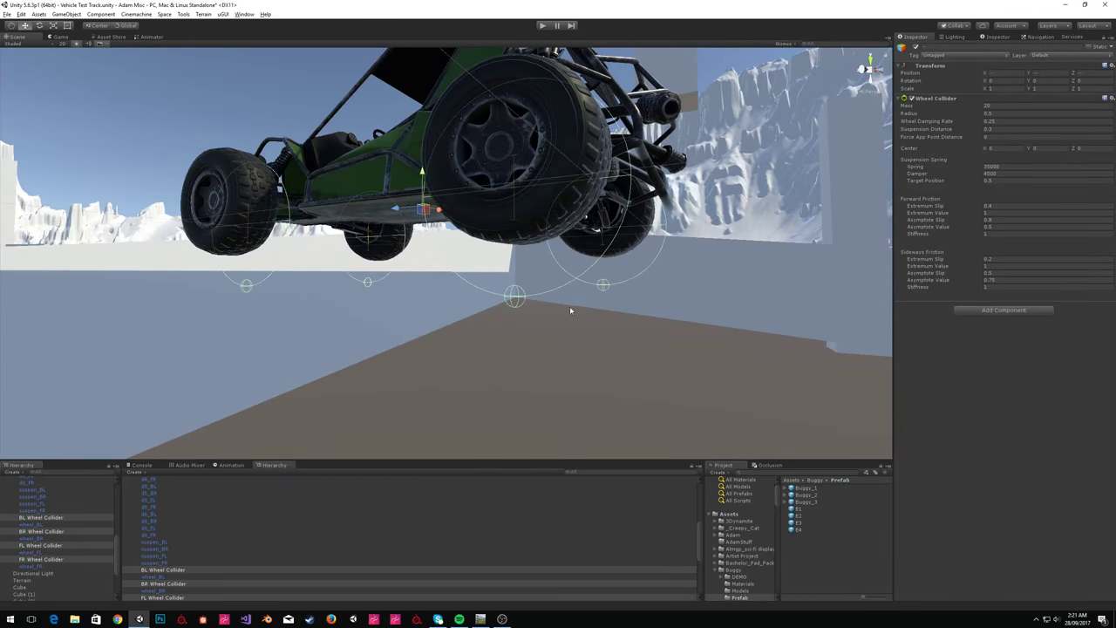
right_click_drag(573, 308, 843, 261)
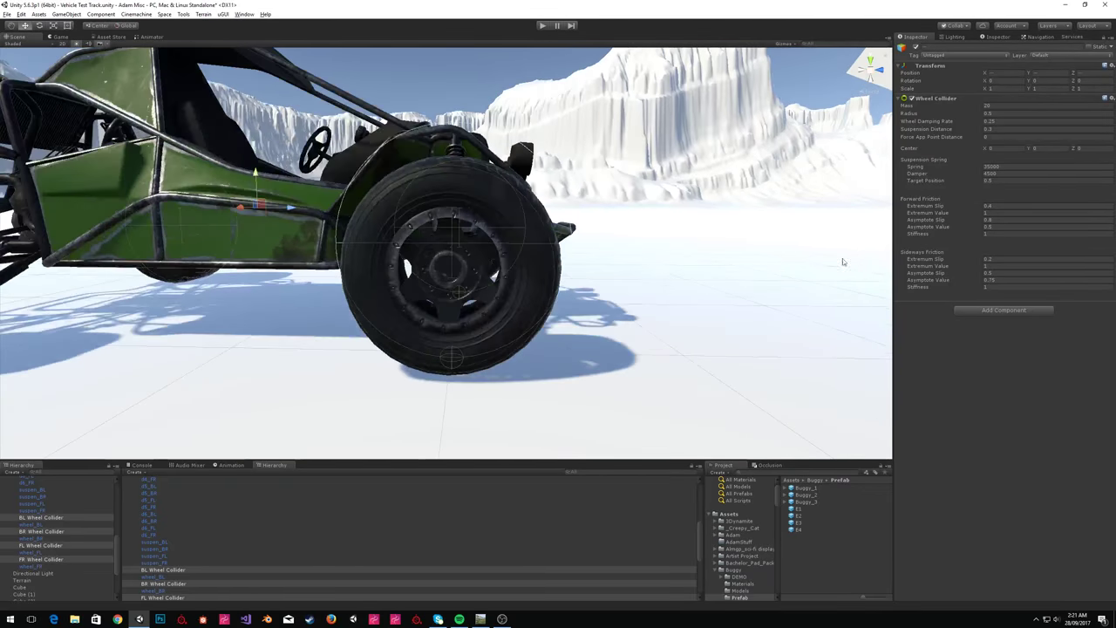
left_click(999, 115)
type("0.4")
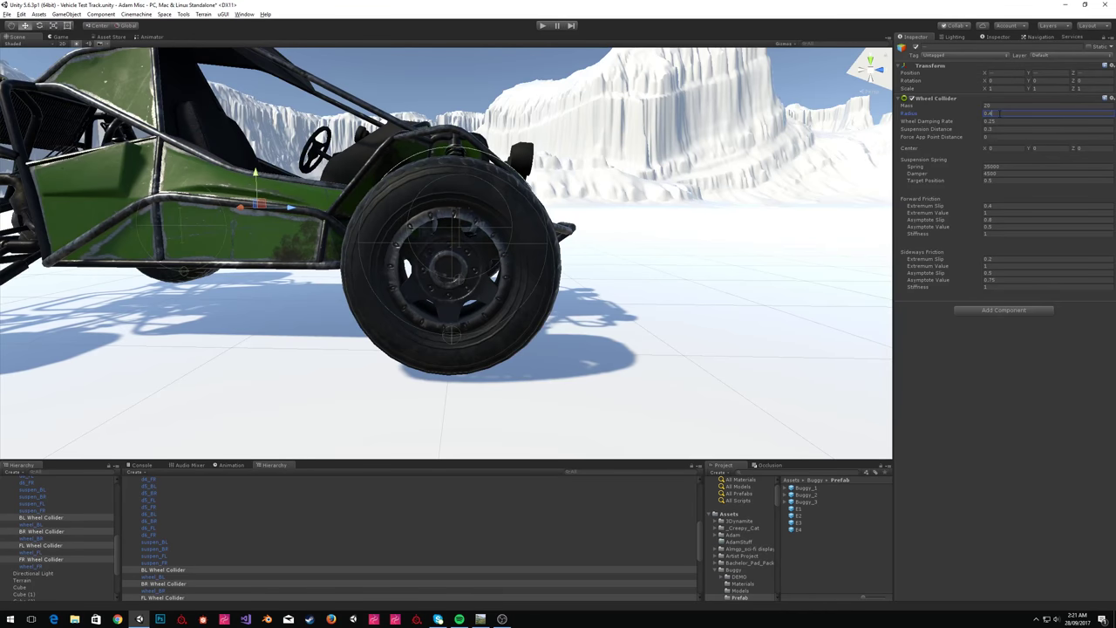
type("5")
Set the radius of all four wheel colliders to 0.4.
right_click_drag(704, 197, 779, 150)
key("s")
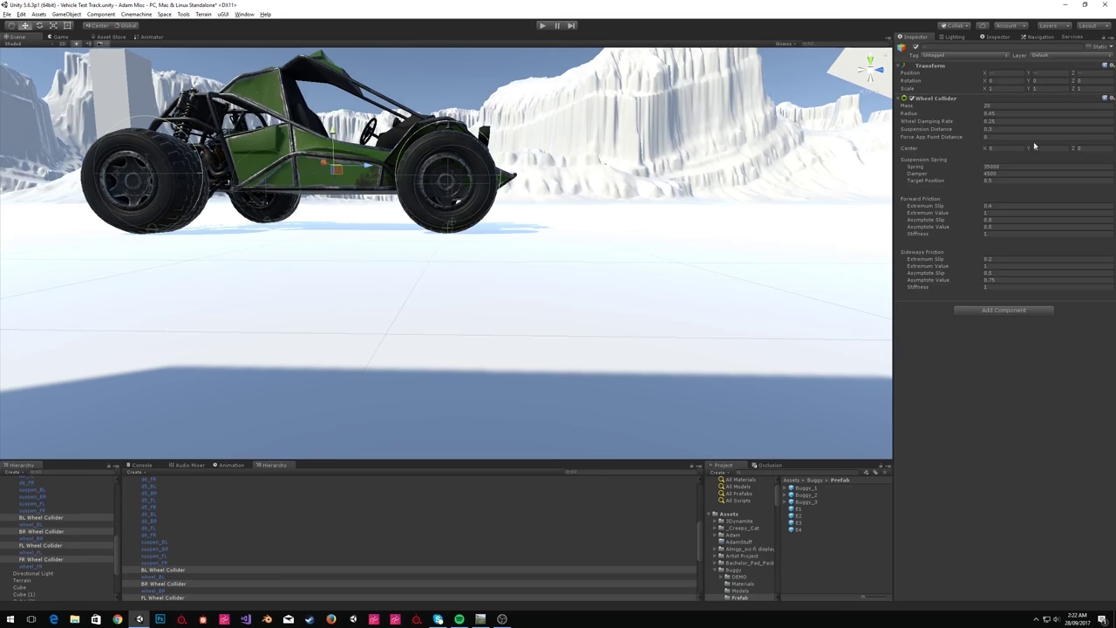
left_click(1009, 112)
type("0.4")
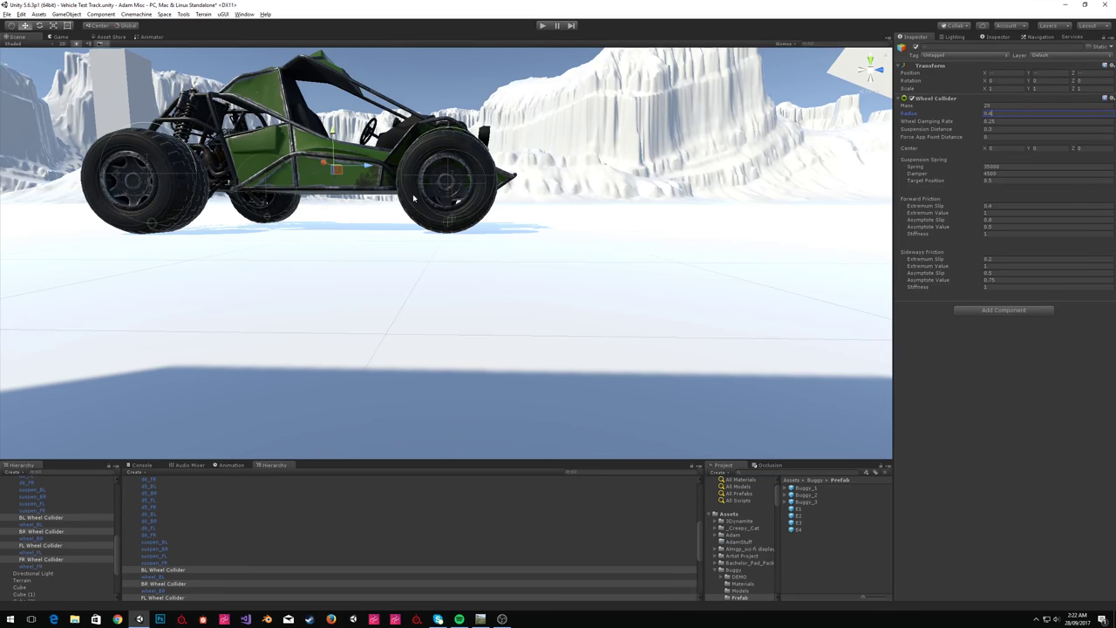
key("Return")
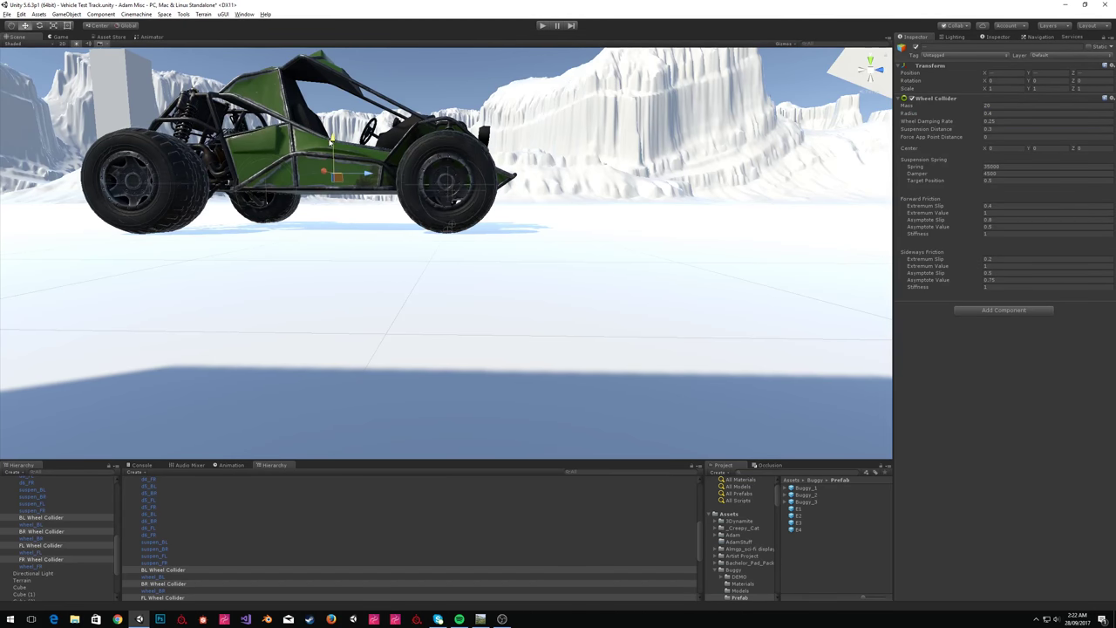
Shift the four wheel colliders along the Y axis to fit the tyres and check them up close.
left_click_drag(331, 139, 731, 214, "alt")
scroll(349, 330, "up", 5)
right_click_drag(731, 214, 384, 245)
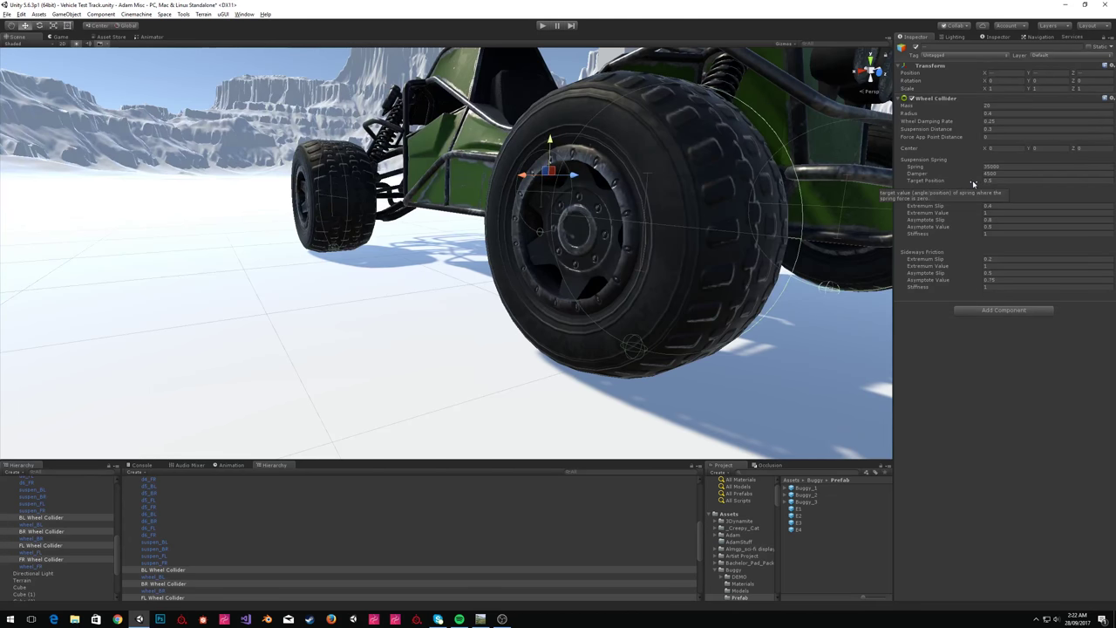
Try varying the suspension spring's Target Position on the four wheel colliders.
left_click(973, 183)
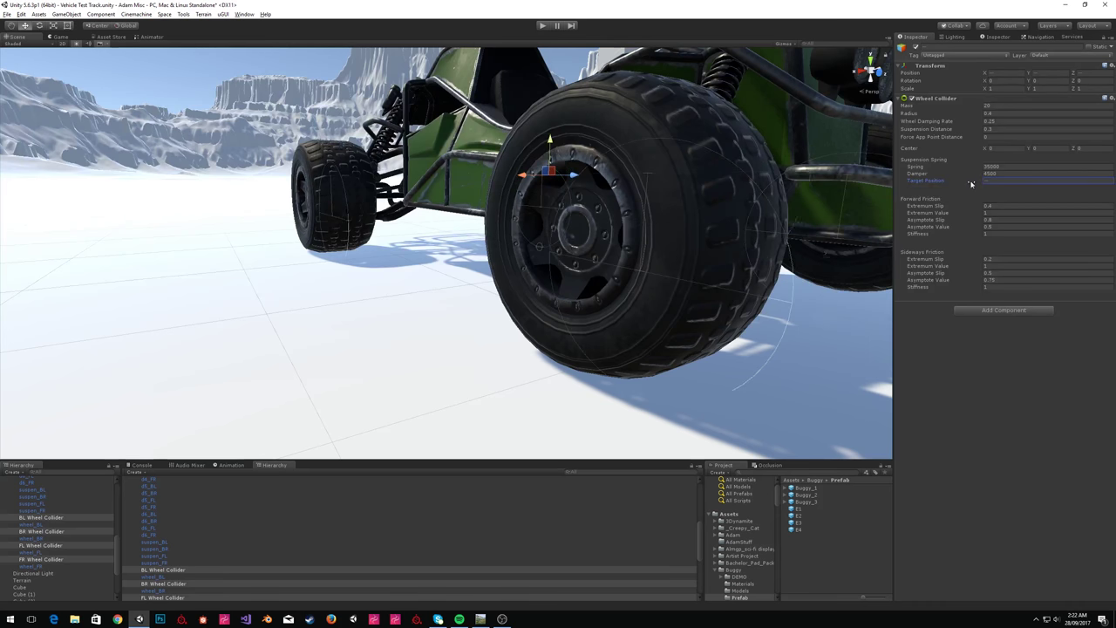
left_click_drag(971, 184, 974, 184)
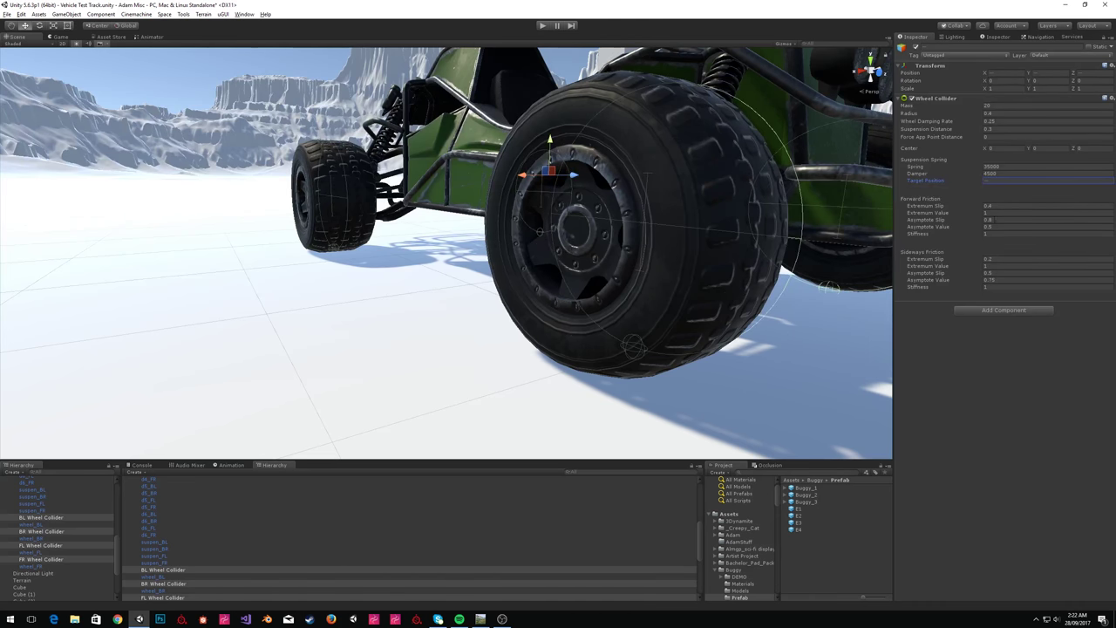
left_click(1023, 208)
Assign BL Wheel Collider and wheel_BL as the wheel collider and visual transform of Element 0 in Buggy_1's wheel list.
right_click_drag(478, 280, 469, 256)
key("s")
scroll(69, 512, "up", 10)
left_click(46, 492)
scroll(1055, 469, "down", 10)
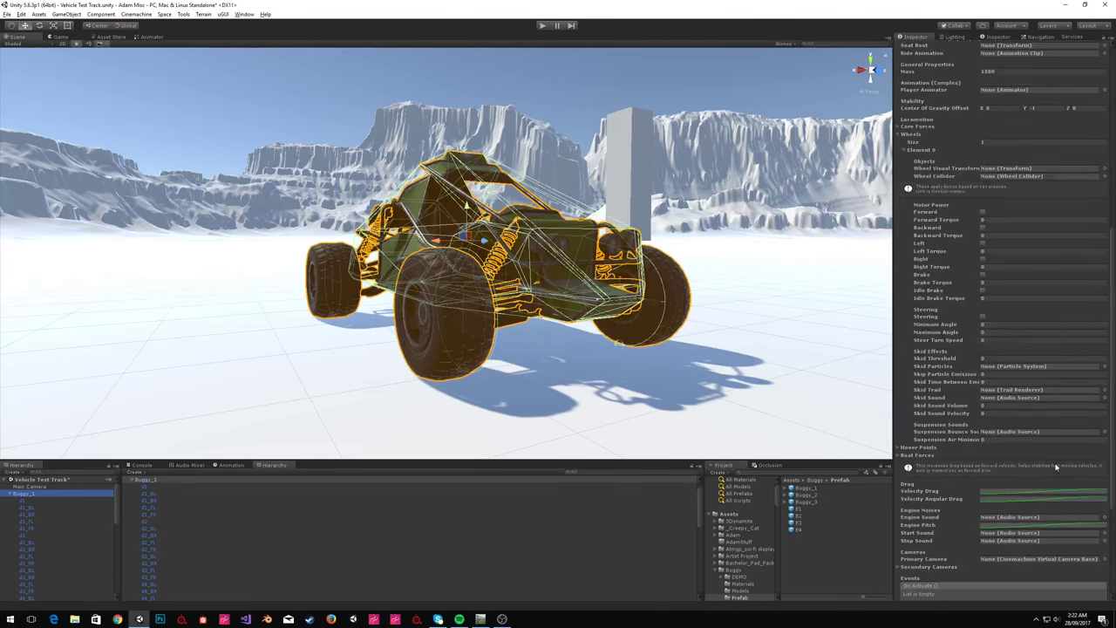
left_click(1042, 141)
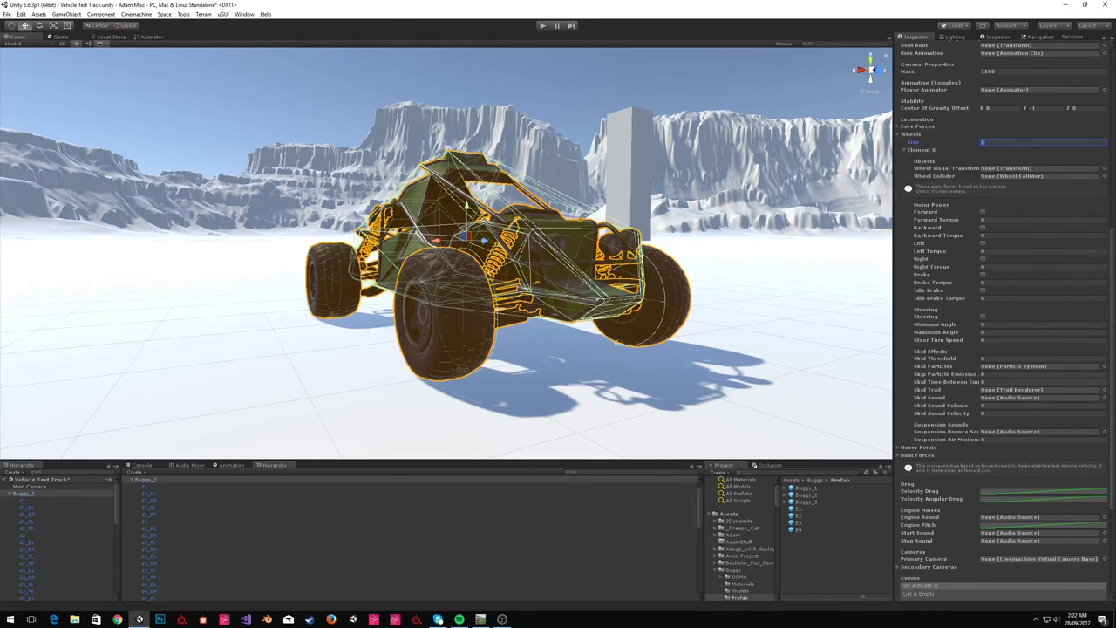
scroll(67, 558, "down", 5)
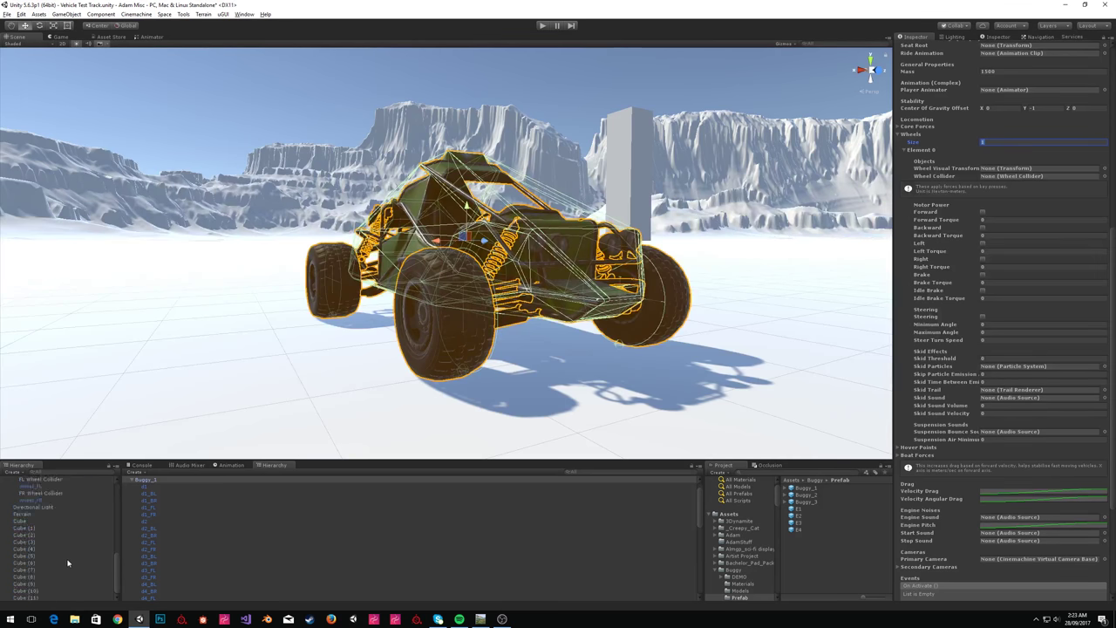
left_click_drag(56, 530, 989, 176)
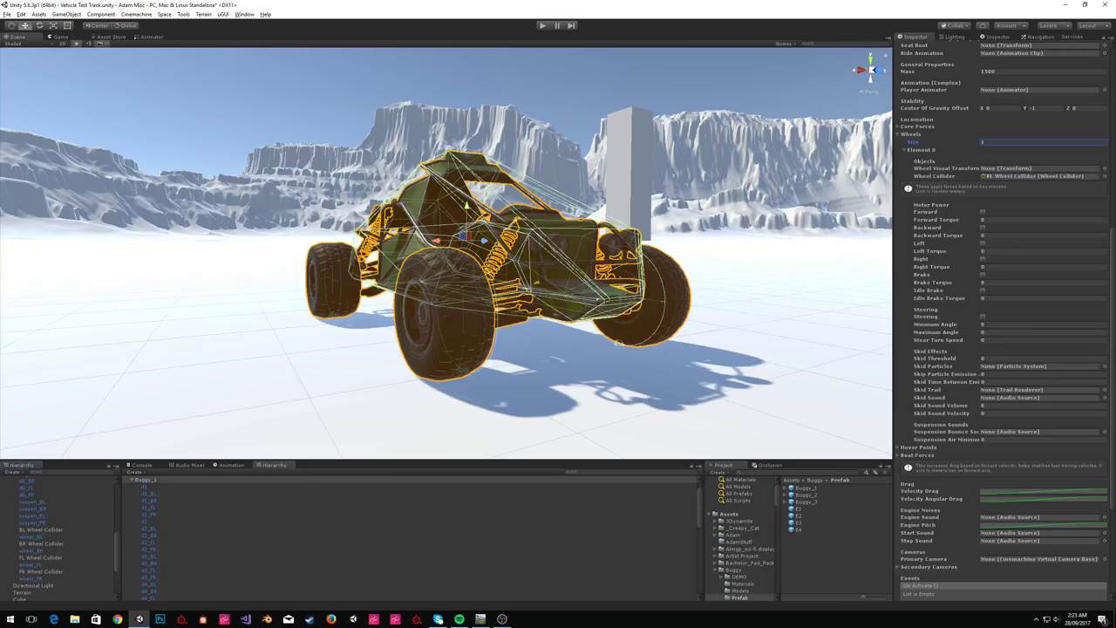
left_click_drag(39, 540, 998, 170)
left_click(1020, 170)
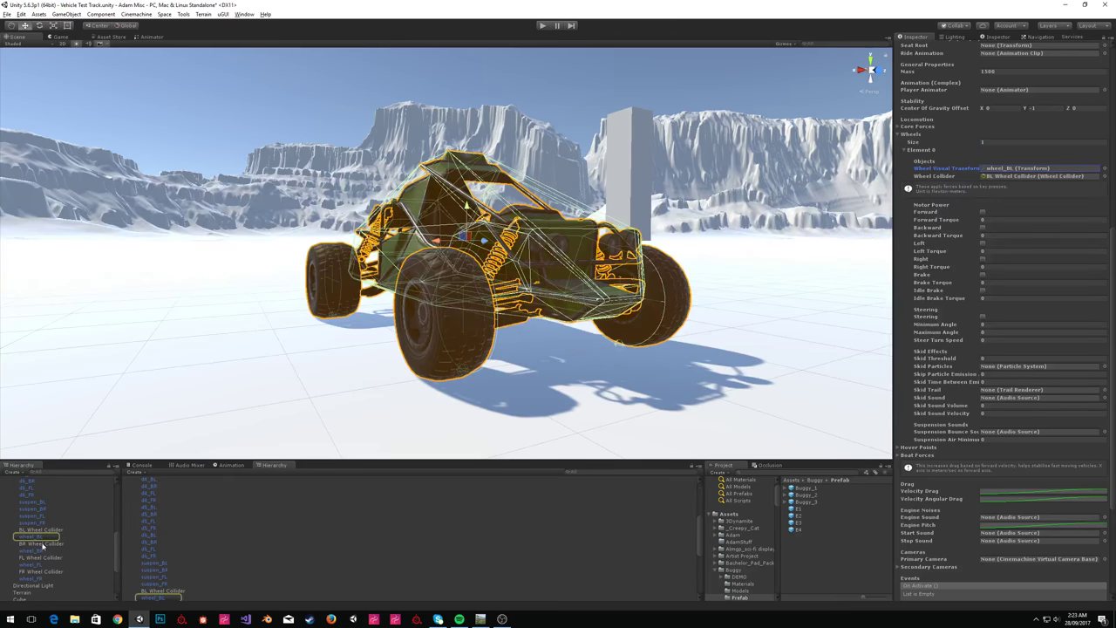
Enable forward motor power on the back-left wheel and set its forward torque to 800.
scroll(440, 139, "up", 5)
left_click_drag(441, 139, 757, 236, "alt")
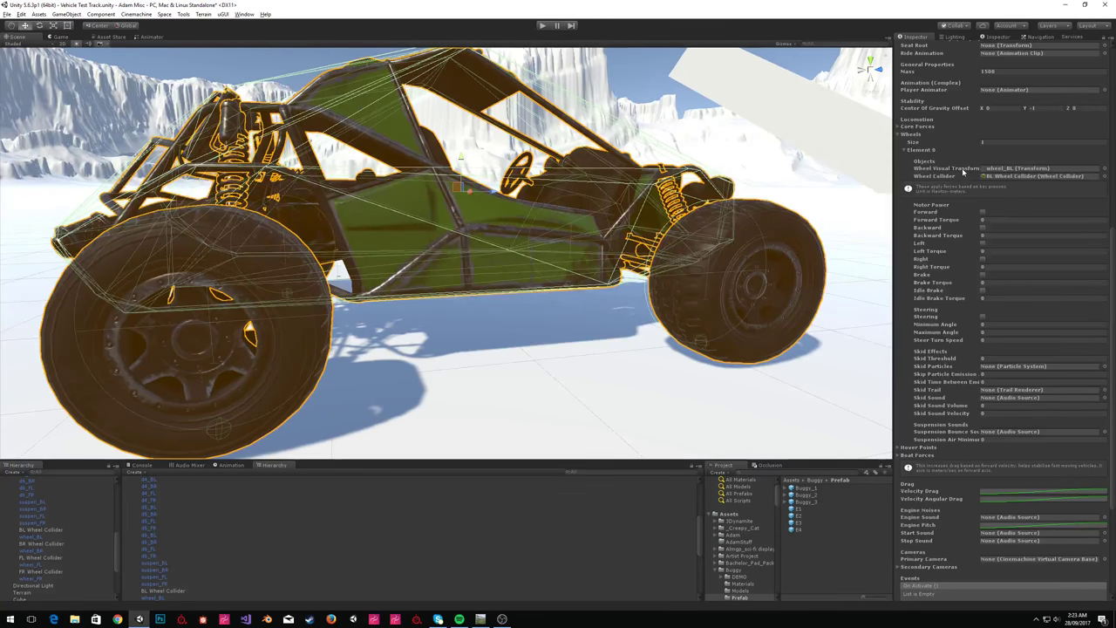
right_click_drag(558, 210, 719, 273)
scroll(720, 273, "down", 3)
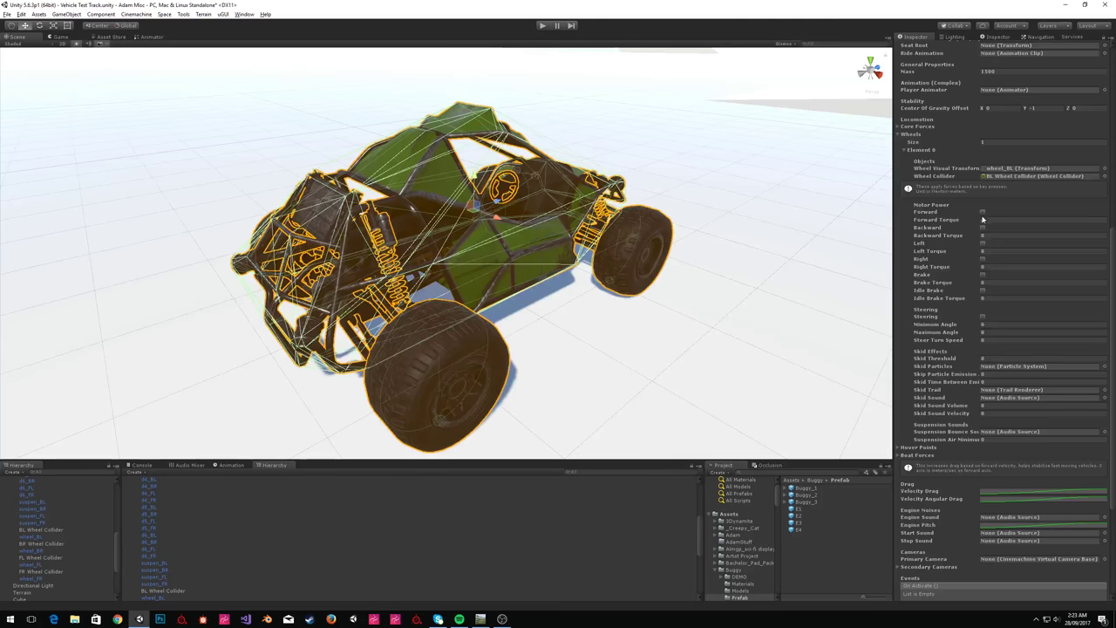
left_click(983, 213)
left_click(1019, 220)
right_click_drag(593, 319, 512, 324)
key("a")
key("d")
left_click_drag(512, 323, 504, 324, "alt")
left_click(1029, 219)
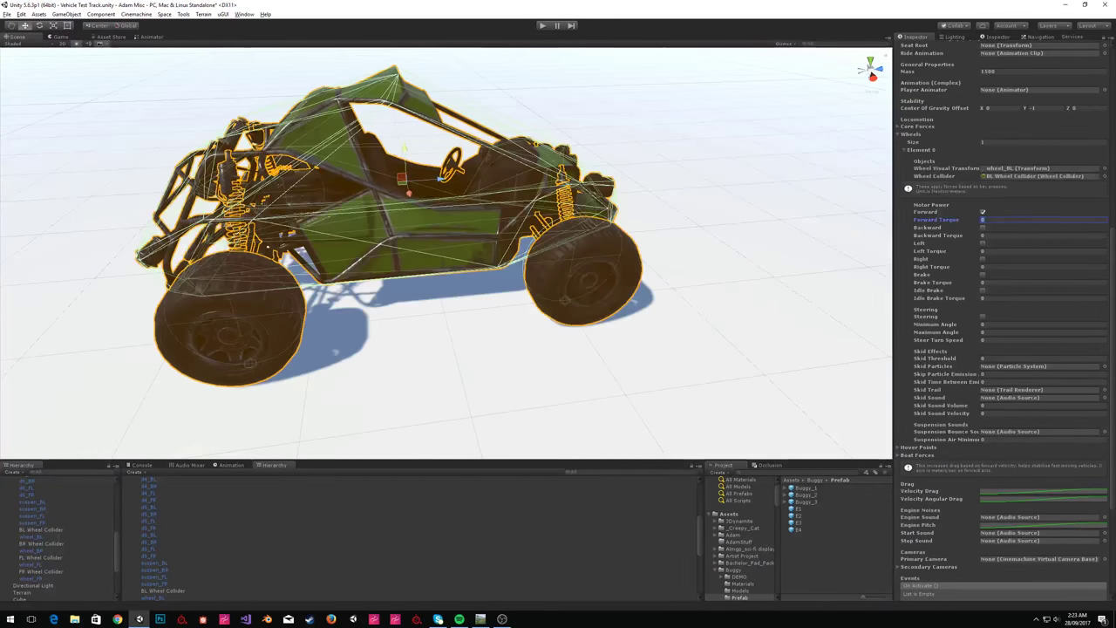
type("800")
Enable backward motor power on the back-left wheel with a backward torque of 300.
left_click(984, 227)
left_click(1008, 236)
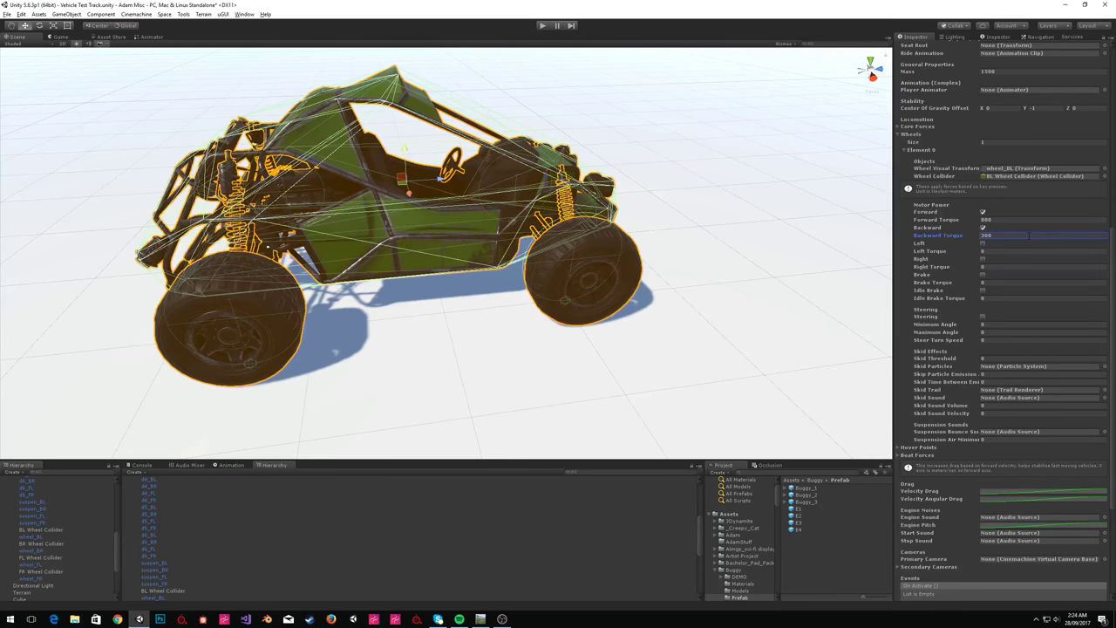
scroll(1003, 340, "up", 3)
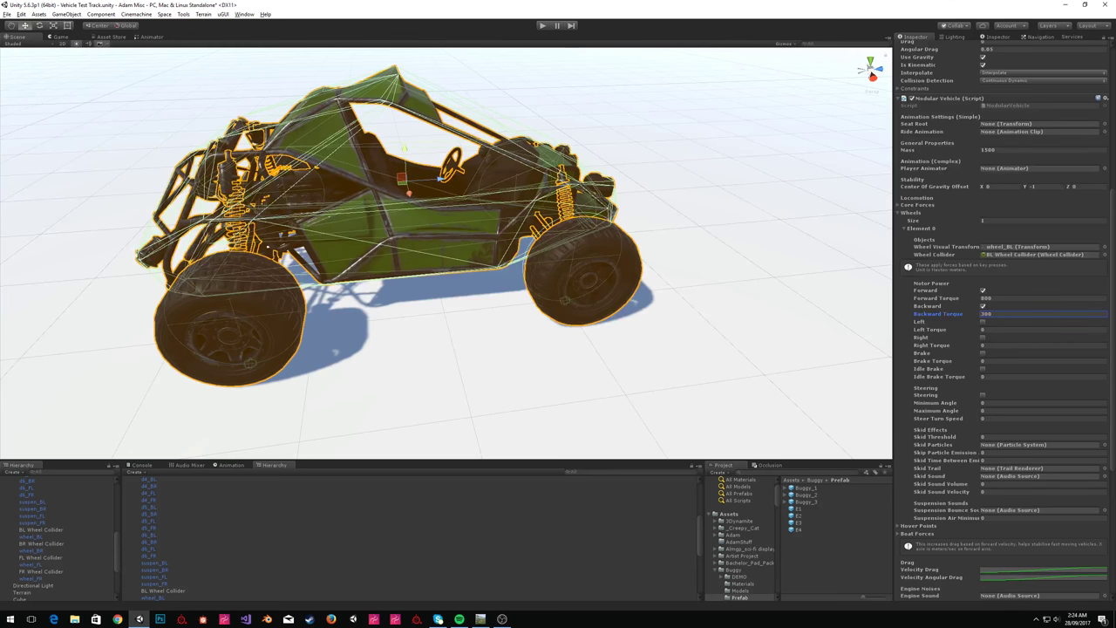
Enable the brake with a torque of 2000 and the idle brake with a torque of 500 on the back-left wheel.
left_click(997, 325)
left_click_drag(385, 191, 702, 229, "alt")
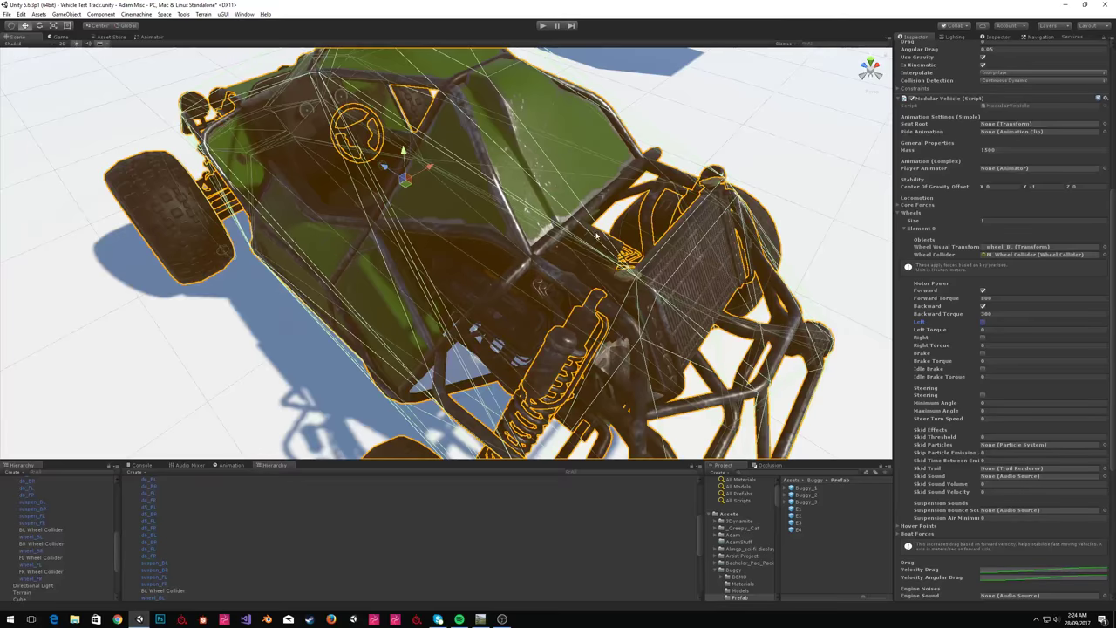
left_click_drag(584, 245, 358, 179, "alt")
scroll(282, 177, "down", 8)
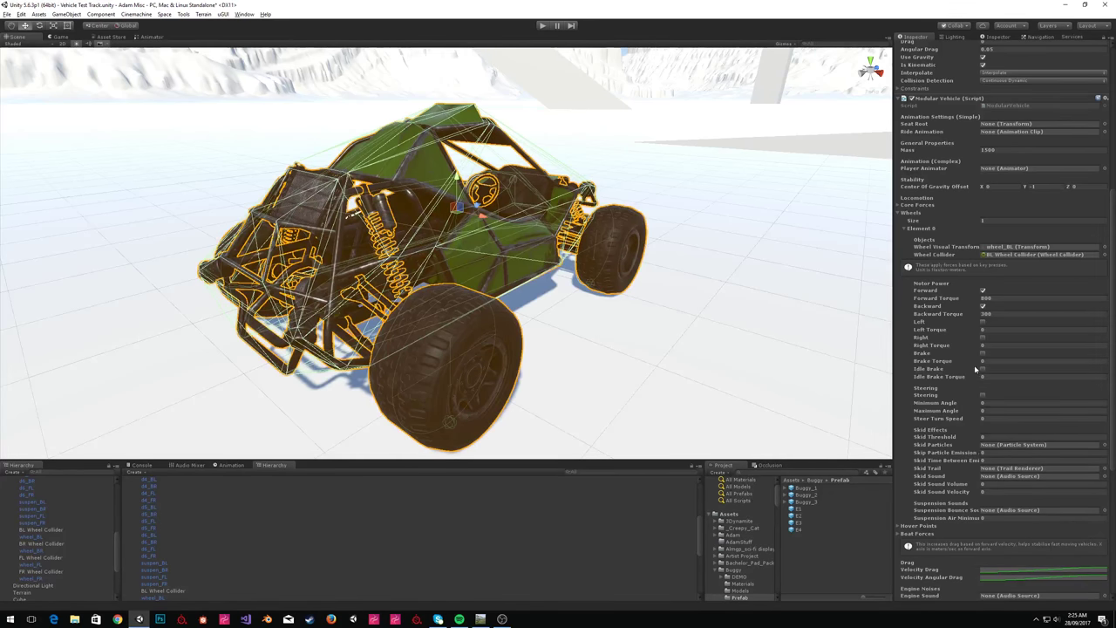
left_click(982, 353)
left_click(1003, 360)
type("2")
left_click(983, 368)
left_click(1003, 376)
type("500")
Create an empty game object and align it with the current scene view near the buggy.
left_click_drag(491, 250, 415, 259, "alt")
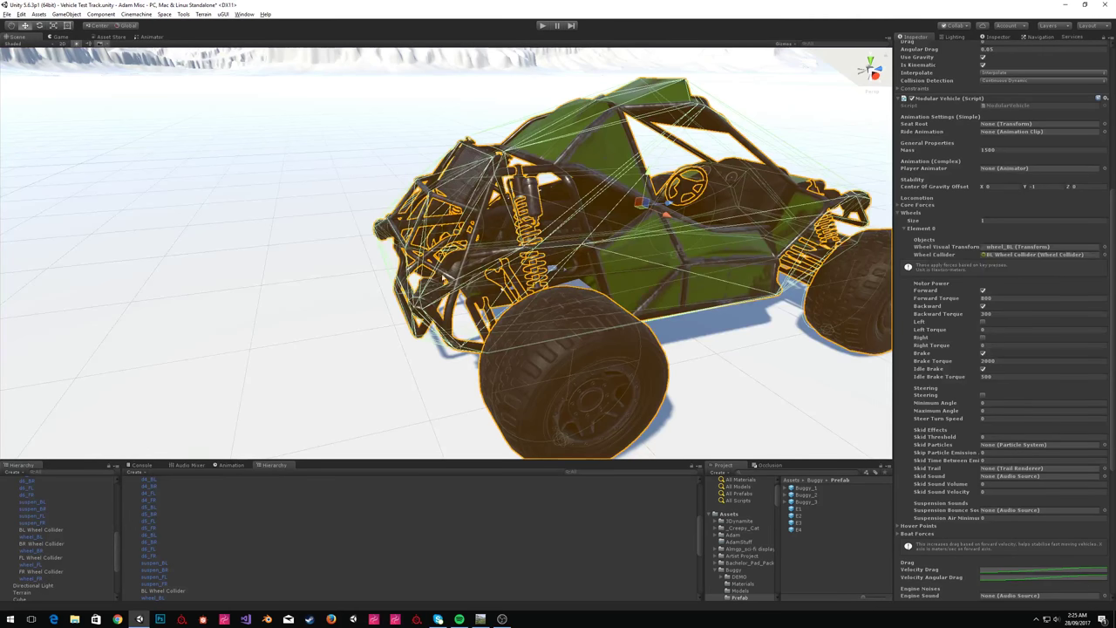
left_click(66, 14)
mouse_move(106, 45)
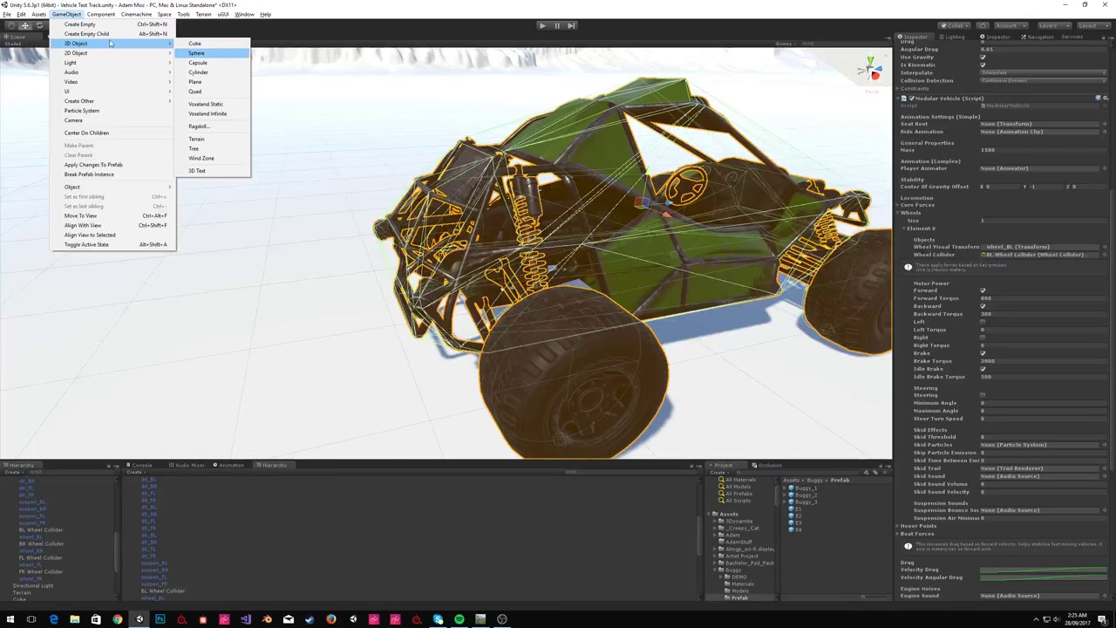
left_click(96, 24)
key("f")
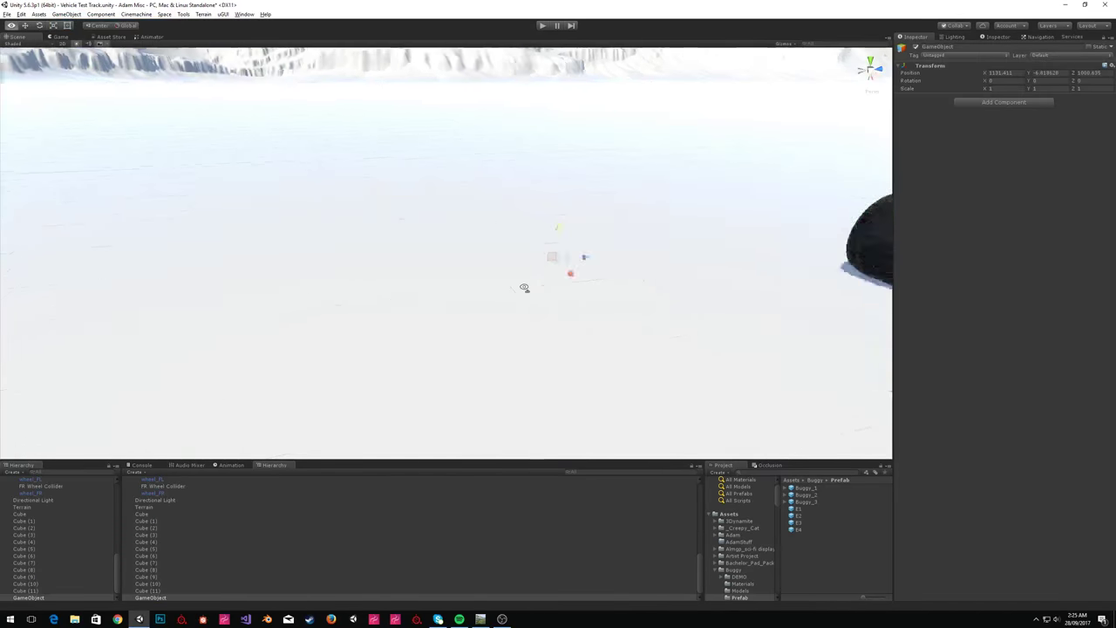
right_click_drag(524, 287, 583, 245)
key("ctrl+shift+f")
key("f")
left_click_drag(582, 245, 497, 329, "alt")
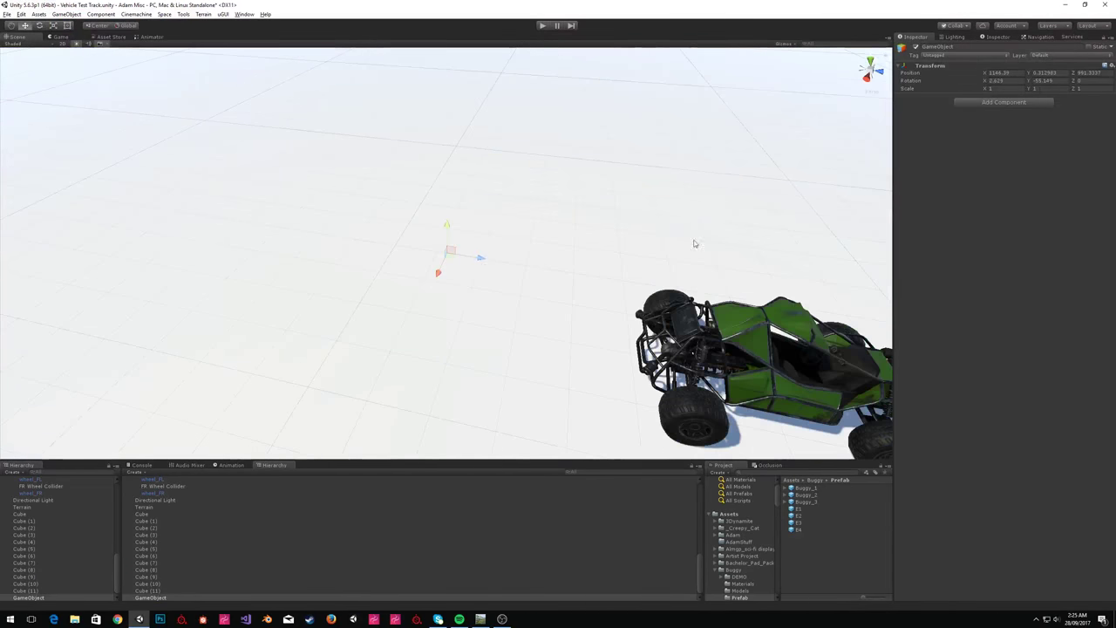
Add a Trail Renderer to the empty object and move it across the ground to preview the trail.
left_click(985, 103)
type("trail")
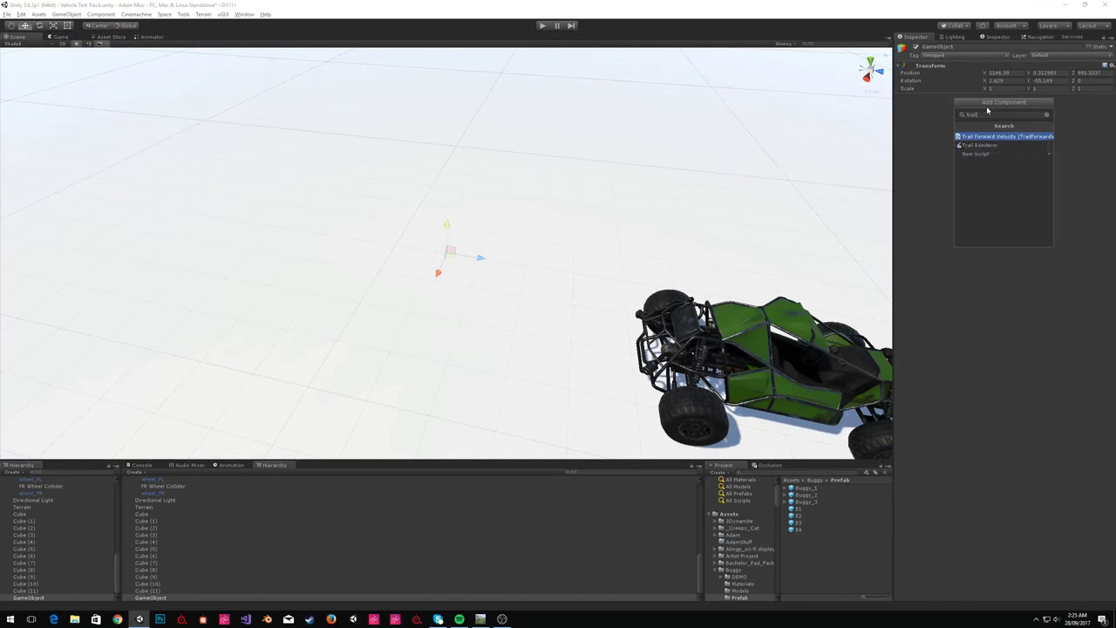
left_click(980, 145)
left_click_drag(463, 143, 378, 215, "alt")
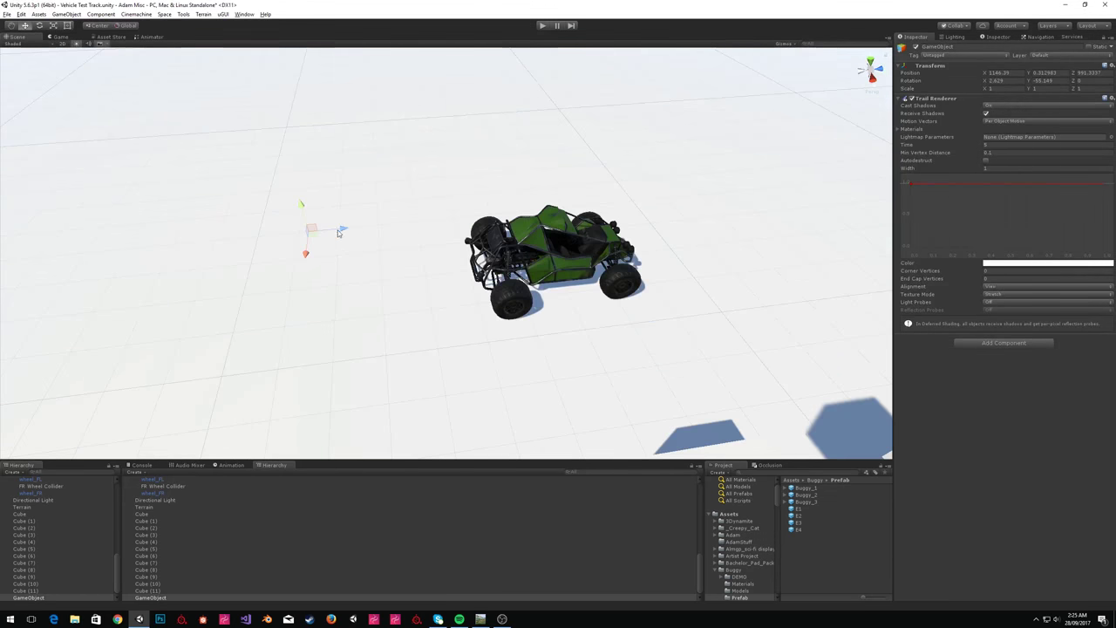
mouse_move(310, 234)
left_mouse_down()
mouse_move(401, 230)
mouse_move(534, 136)
mouse_move(614, 230)
mouse_move(771, 145)
mouse_move(864, 212)
mouse_move(688, 217)
mouse_move(514, 171)
mouse_move(436, 120)
mouse_move(430, 200)
mouse_move(669, 285)
left_mouse_up()
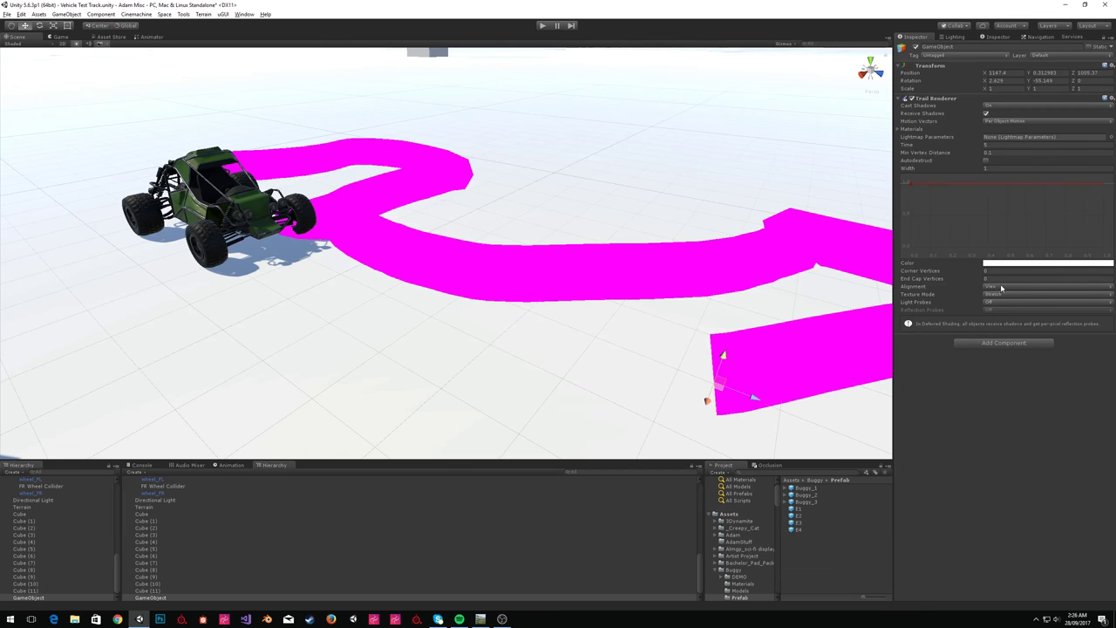
Set the Trail Renderer's alignment to Local and view the trail from ground level.
left_click(1001, 288)
left_click(998, 304)
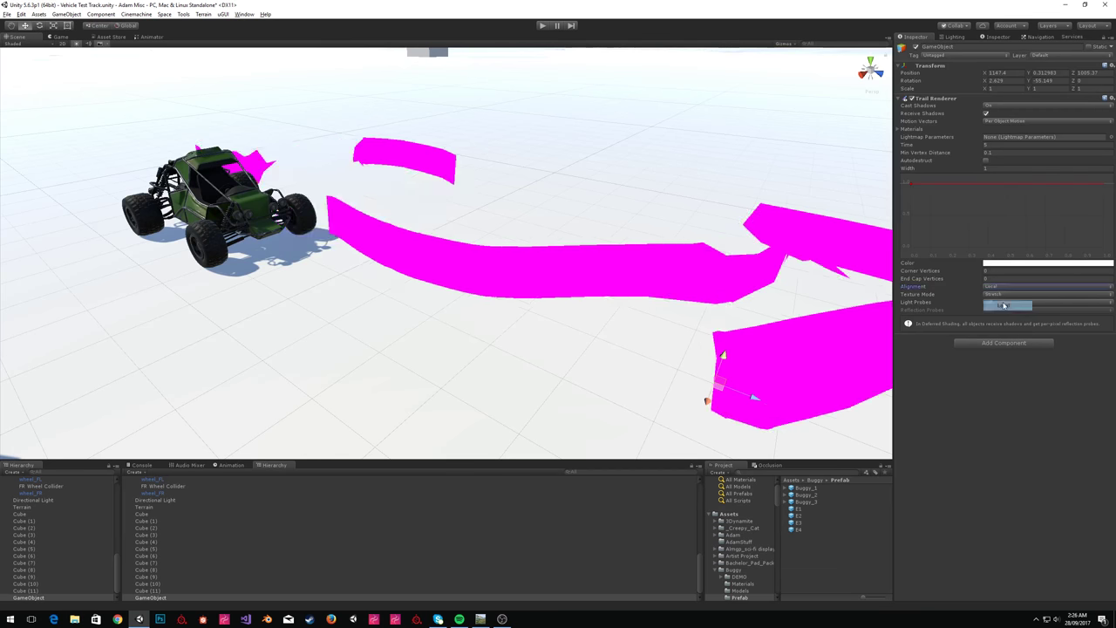
right_click_drag(580, 272, 475, 209)
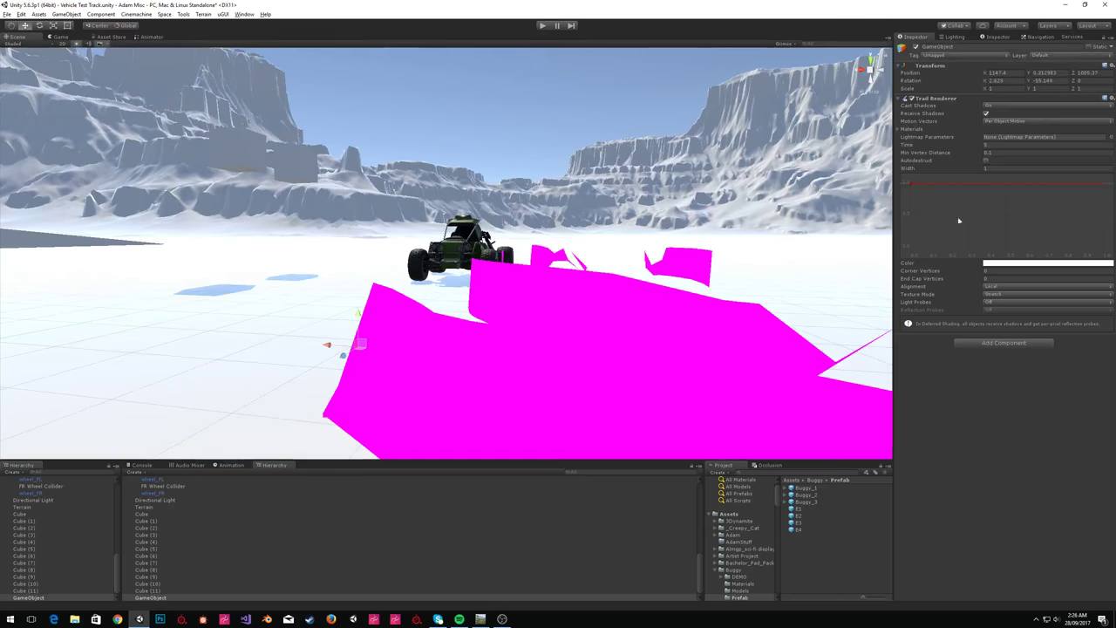
Try a rotation of X 180 and Y 0 on the trail object and move it to test the trail.
left_click(1003, 81)
type("0")
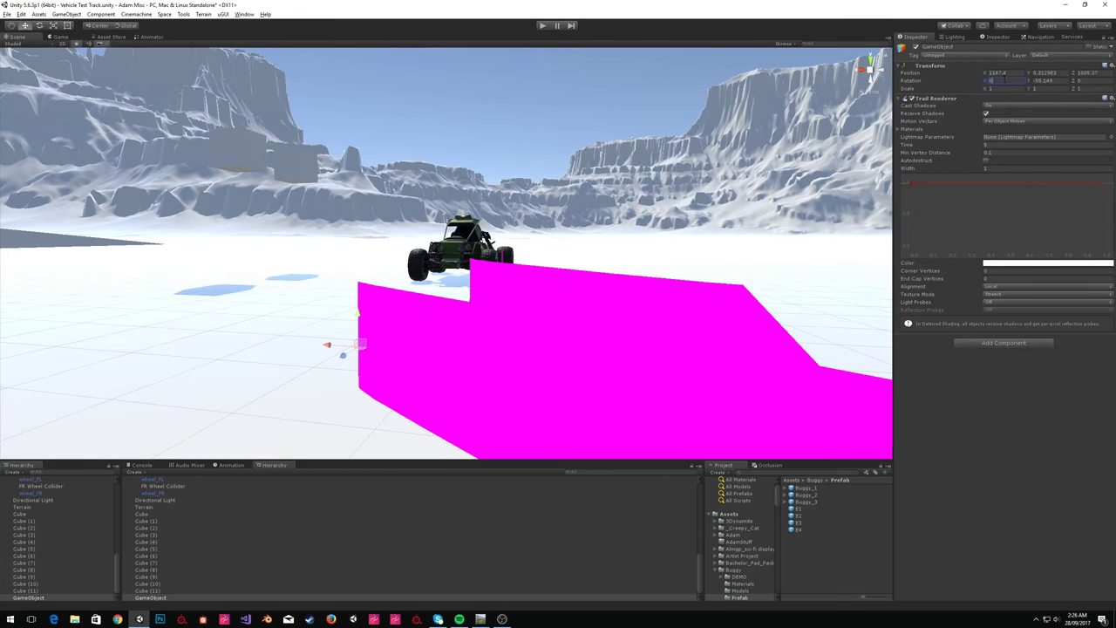
key("Tab")
type("0")
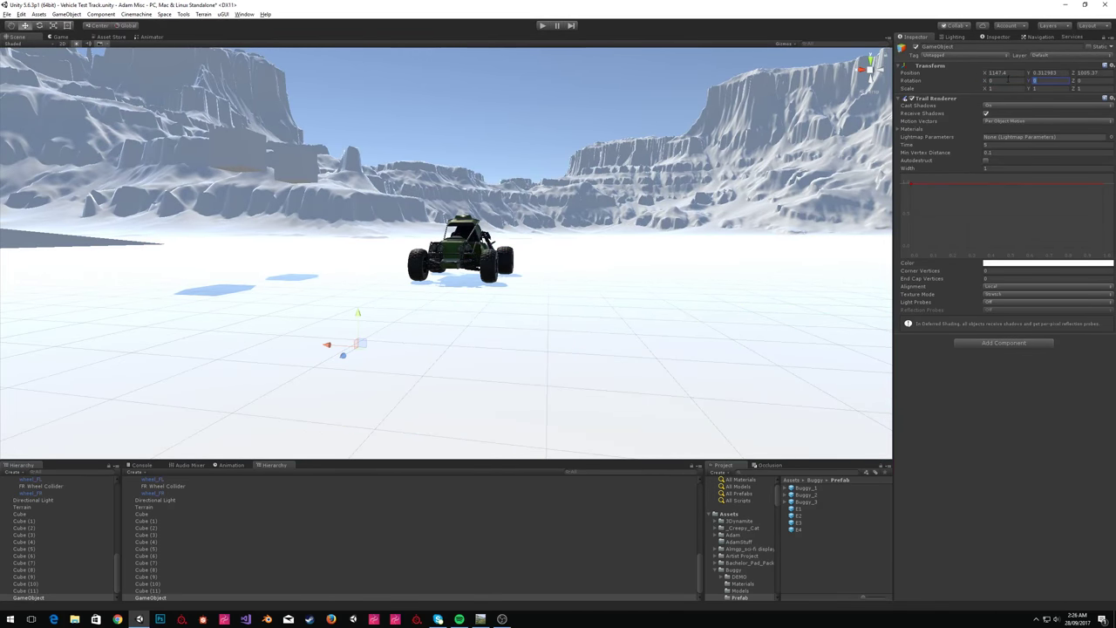
type("90")
left_click(1010, 80)
type("180")
right_click_drag(528, 178, 670, 226)
left_click(1051, 83)
type("0")
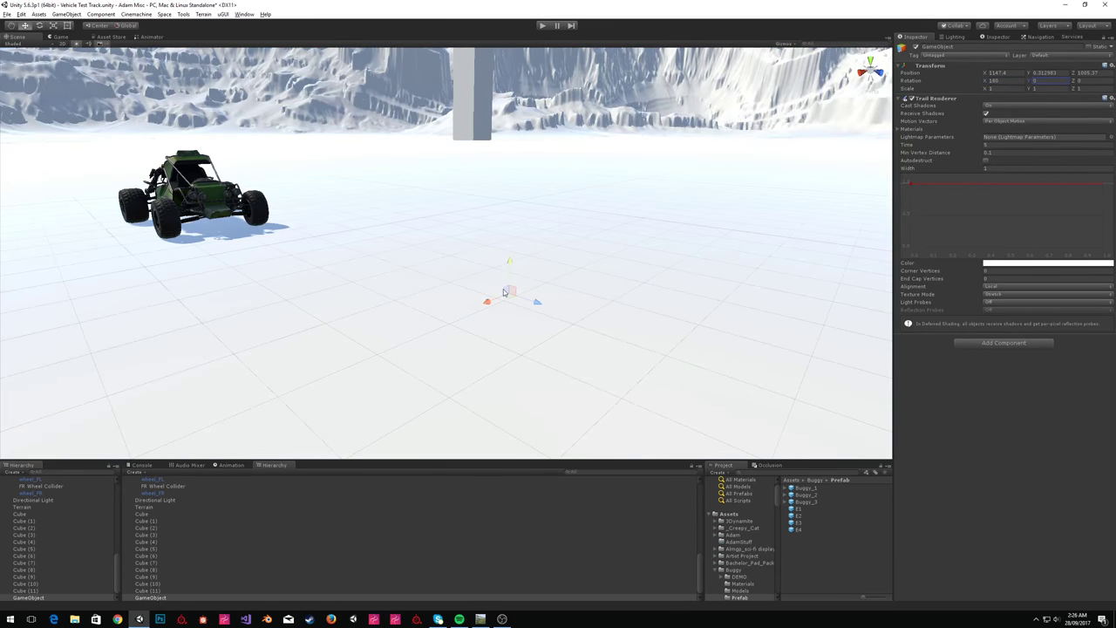
left_click_drag(536, 303, 747, 369)
left_click_drag(639, 312, 285, 300, "alt")
right_click_drag(285, 299, 358, 297)
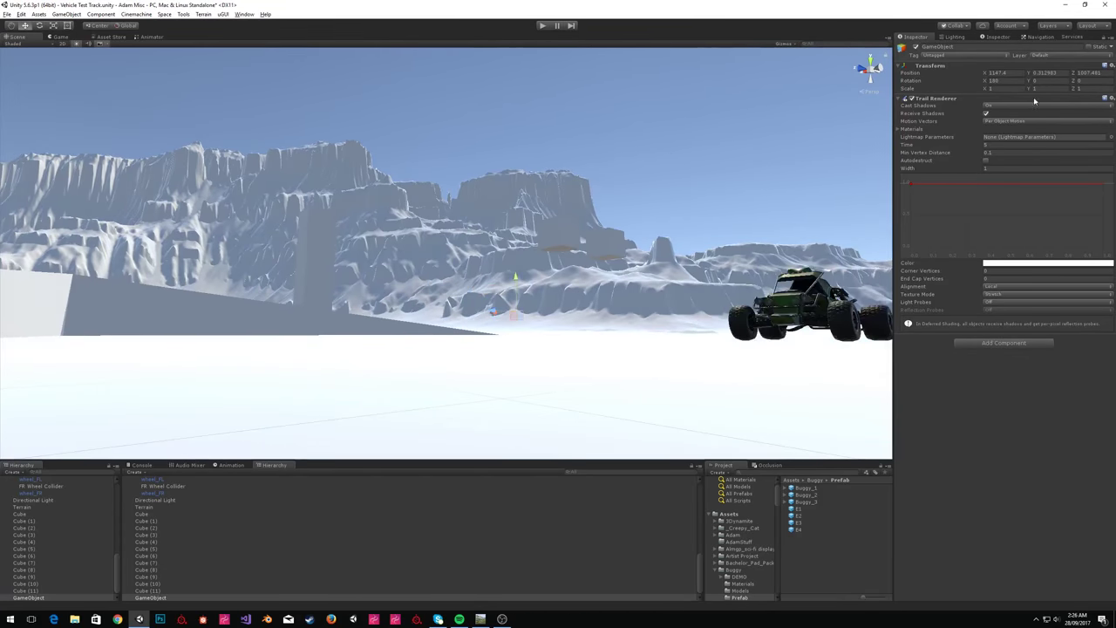
Try a Y rotation of 90 on the trail object and move it around to test the trail's orientation.
type("90")
mouse_move(551, 263)
right_mouse_down()
mouse_move(612, 229)
mouse_move(552, 337)
mouse_move(589, 349)
mouse_move(584, 370)
right_mouse_up()
key("s")
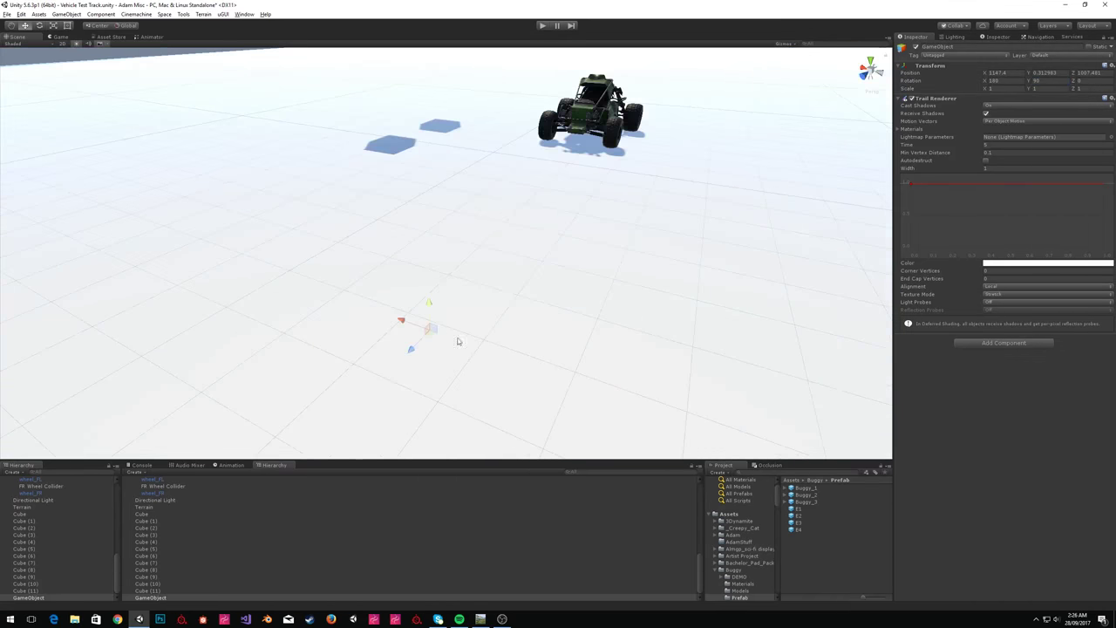
left_click_drag(434, 338, 607, 242)
left_click_drag(721, 347, 779, 316)
right_click_drag(545, 254, 780, 215)
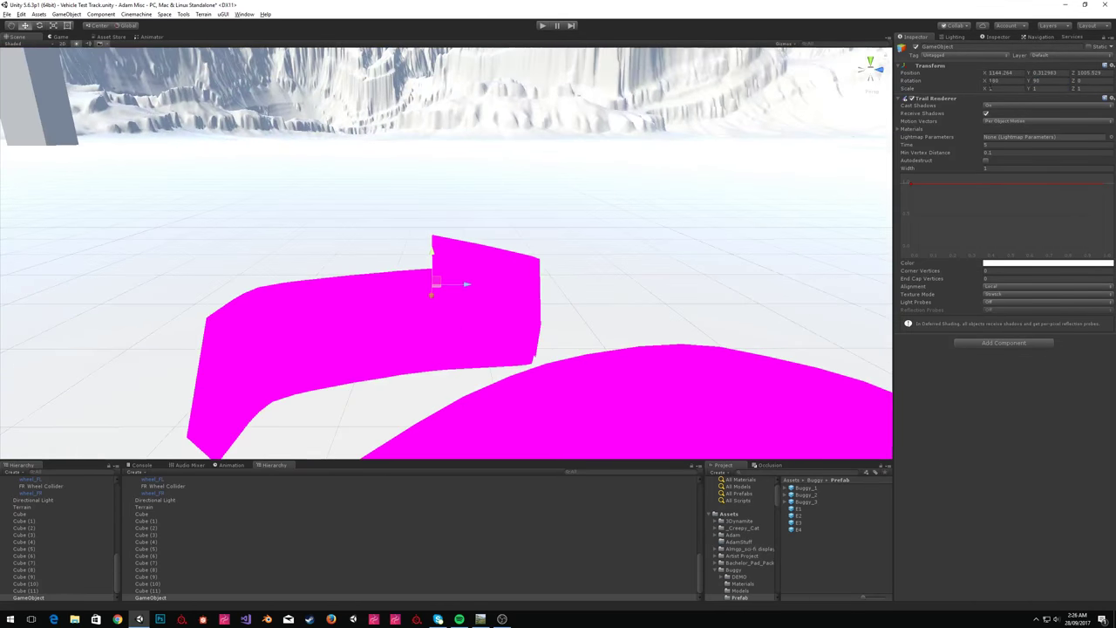
Set the trail object's rotation to X 90 and Y 0.
left_click_drag(986, 80, 1002, 84)
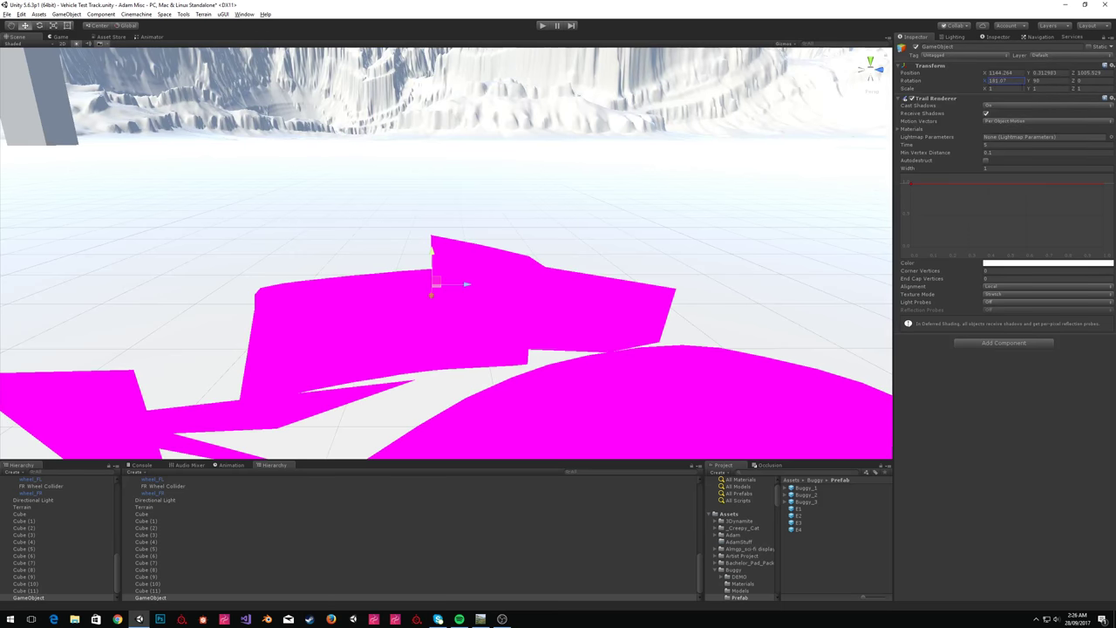
type("0")
mouse_move(447, 312)
right_mouse_down()
mouse_move(593, 326)
mouse_move(436, 326)
mouse_move(454, 314)
right_mouse_up()
left_click(1042, 82)
type("090")
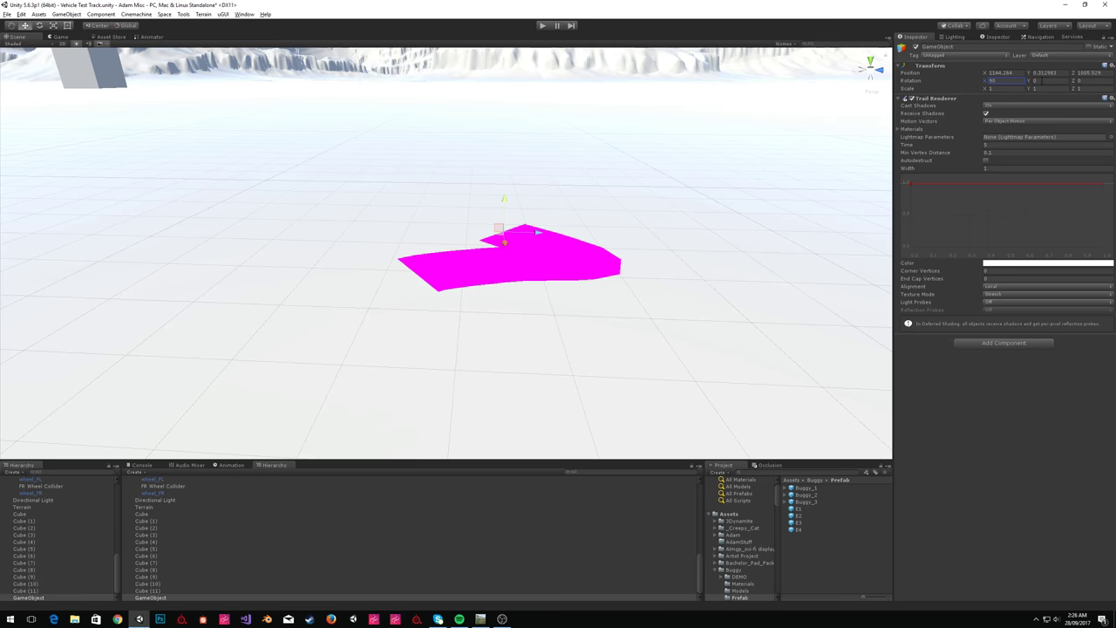
Move the trail object over the ground in several directions to check how flat its trail lies.
right_click_drag(663, 166, 640, 215)
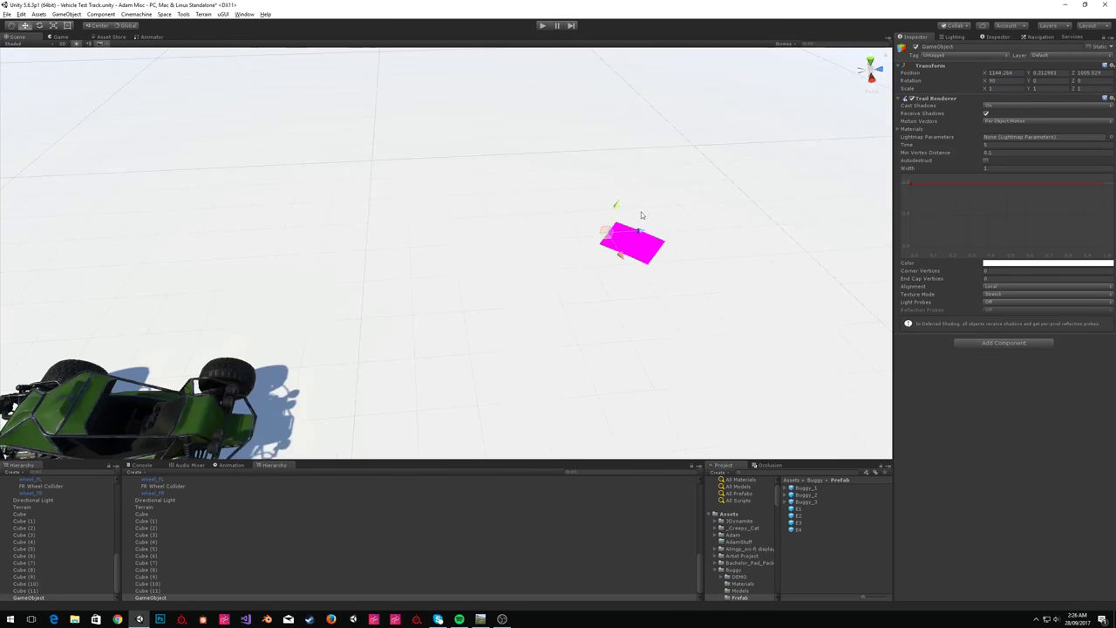
mouse_move(603, 238)
left_mouse_down()
mouse_move(498, 328)
mouse_move(720, 293)
mouse_move(787, 380)
left_mouse_up()
mouse_move(580, 205)
right_mouse_down()
mouse_move(637, 213)
mouse_move(429, 83)
mouse_move(463, 65)
mouse_move(420, 119)
mouse_move(385, 136)
right_mouse_up()
mouse_move(502, 302)
left_mouse_down()
mouse_move(374, 229)
mouse_move(144, 329)
left_mouse_up()
right_click_drag(379, 202, 575, 237)
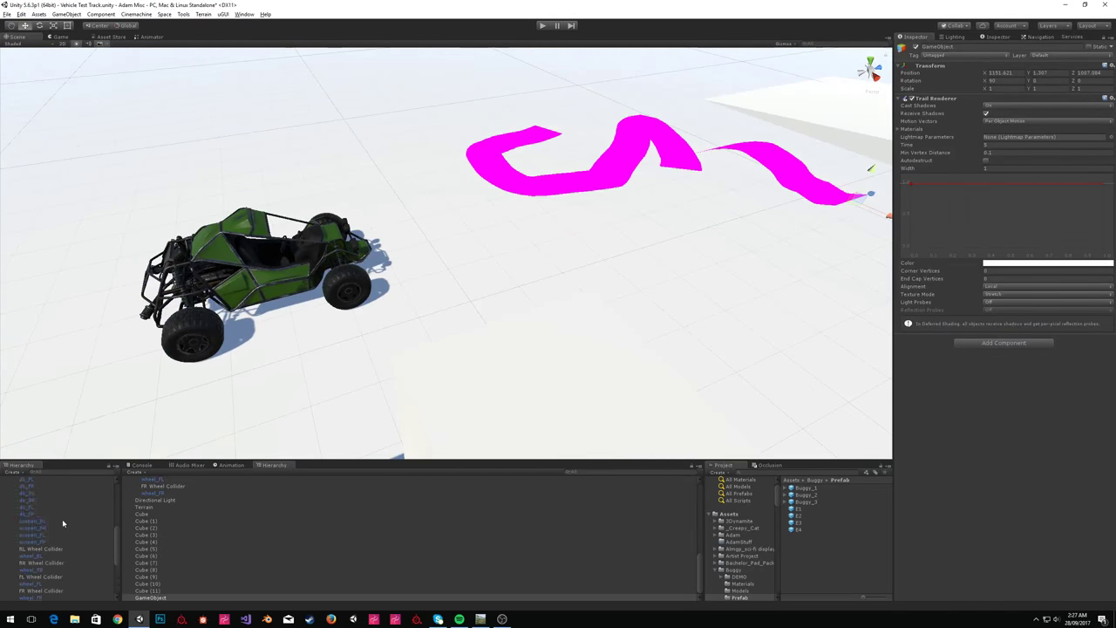
Place the trail object inside Buggy_1's hierarchy above BL Wheel Collider and move it toward the buggy's rear wheels.
left_click_drag(41, 599, 55, 528)
left_click_drag(248, 320, 135, 315)
left_click(42, 536)
left_click_drag(182, 409, 470, 359, "alt")
left_click(33, 528)
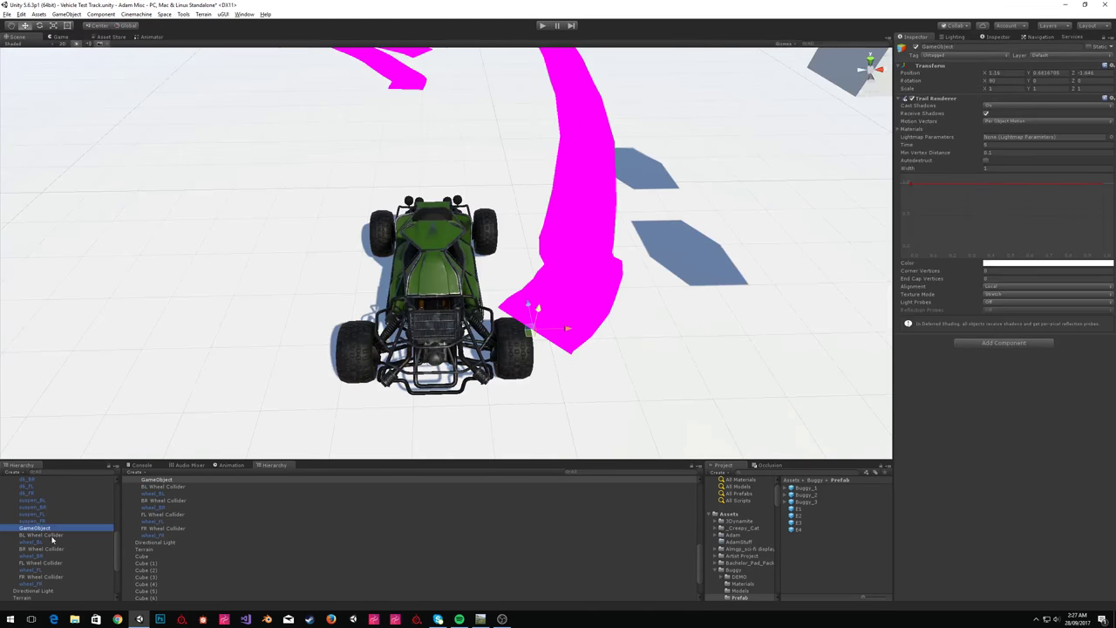
Copy the Transform component of BL Wheel Collider.
left_click(41, 534)
right_click(933, 66)
left_click(969, 105)
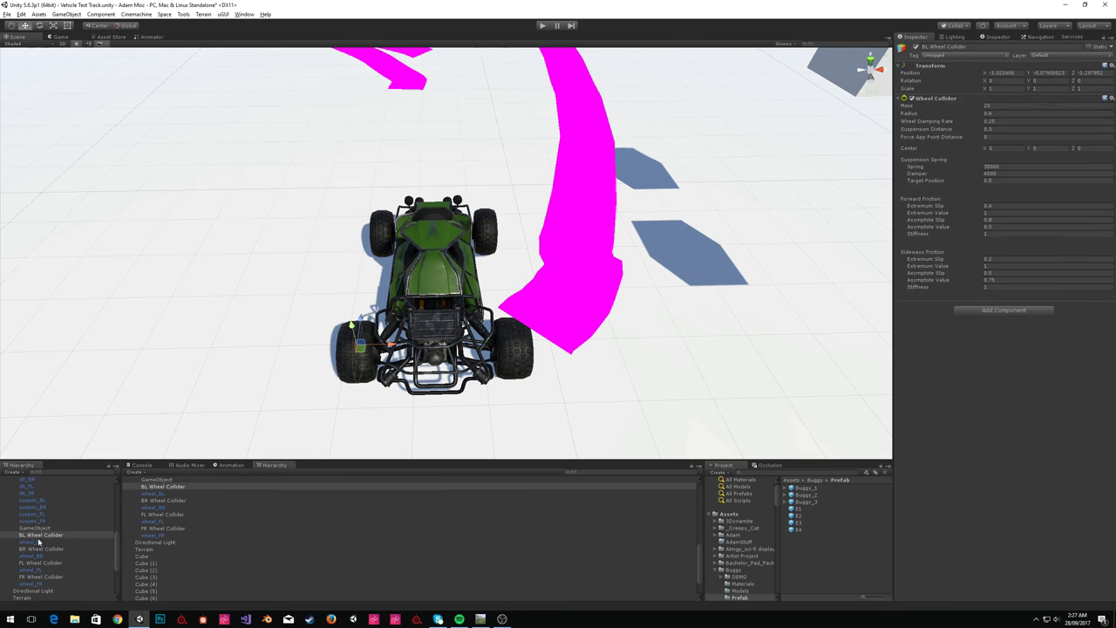
Rename the trail object as Trail 1.
left_click(49, 529)
left_click(1004, 47)
type("Trail 1")
key("Return")
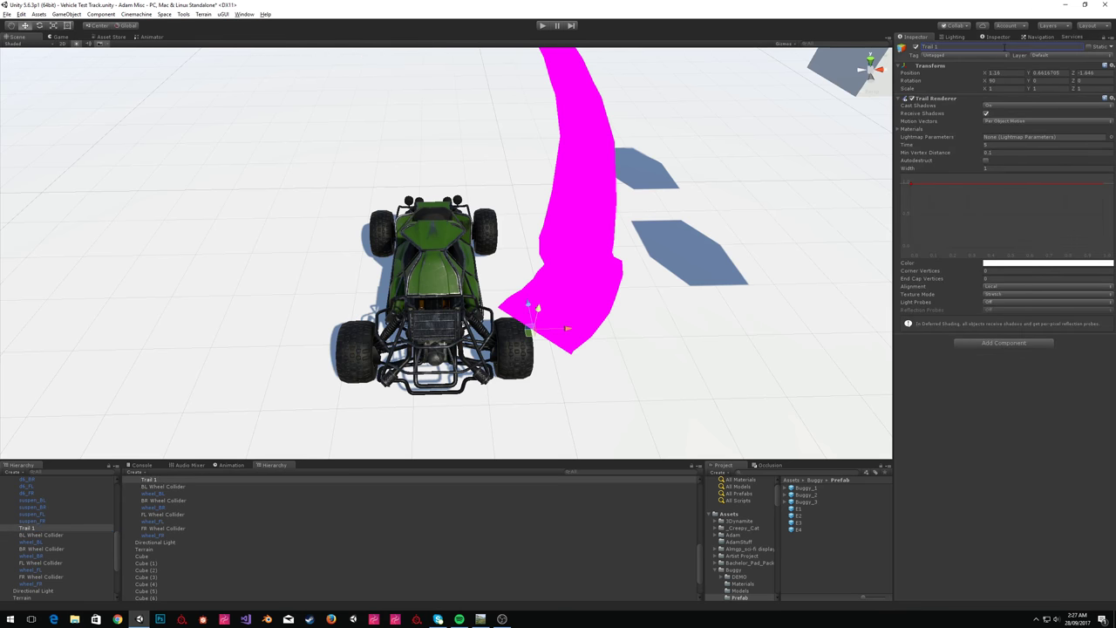
Paste the copied Transform values onto Trail 1 and frame it at the back-left wheel.
right_click(931, 70)
left_click(959, 129)
key("f")
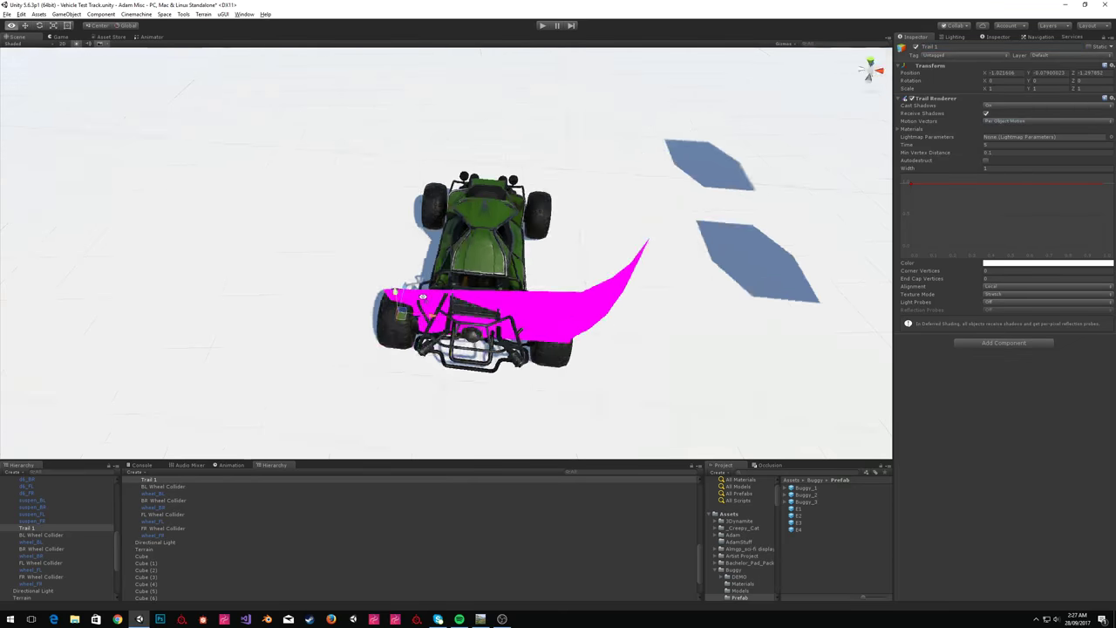
Lower Trail 1 to the base of the back-left wheel, at a Y position of about -0.645.
key("s")
right_click_drag(363, 341, 538, 177)
key("w")
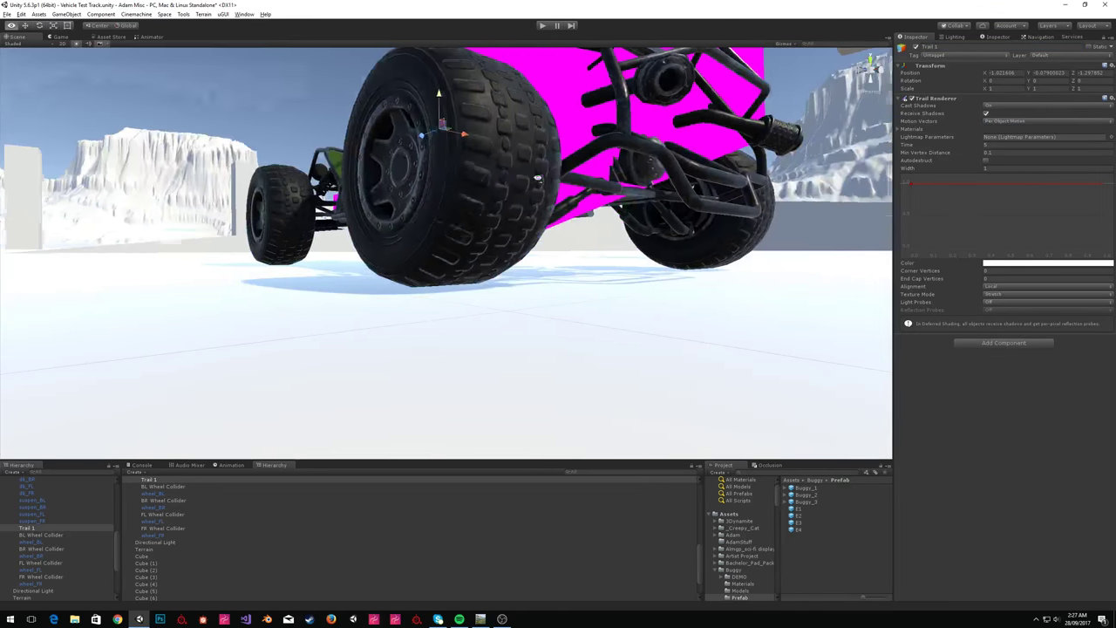
left_click_drag(442, 96, 407, 334)
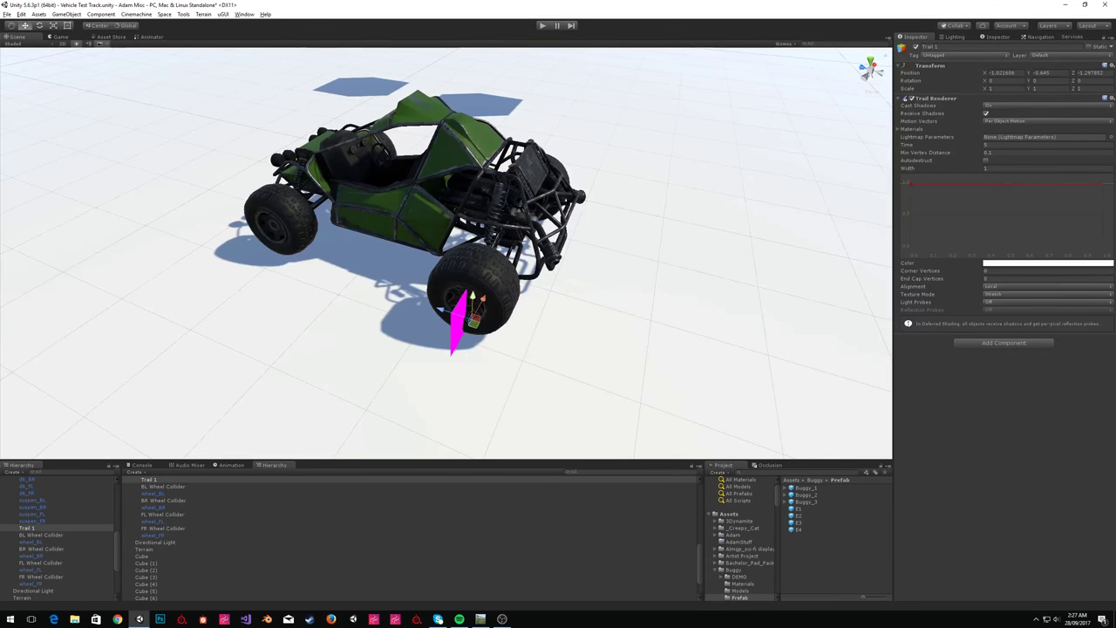
Create a new material named Tire Tracks in the Buggy Prefab folder.
right_click(823, 548)
mouse_move(872, 390)
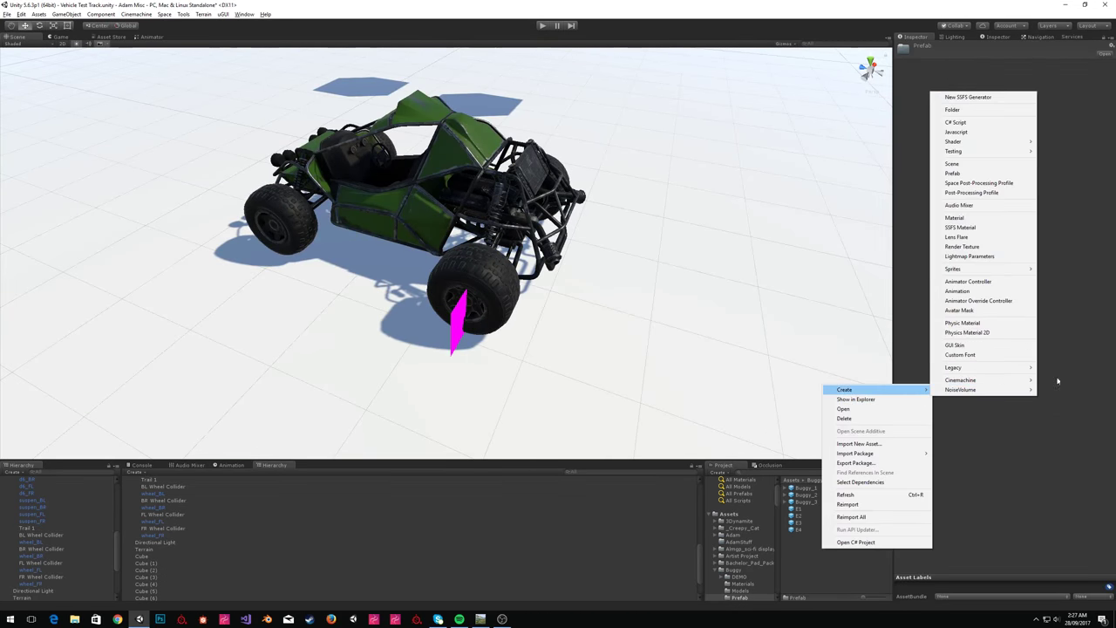
left_click(1022, 220)
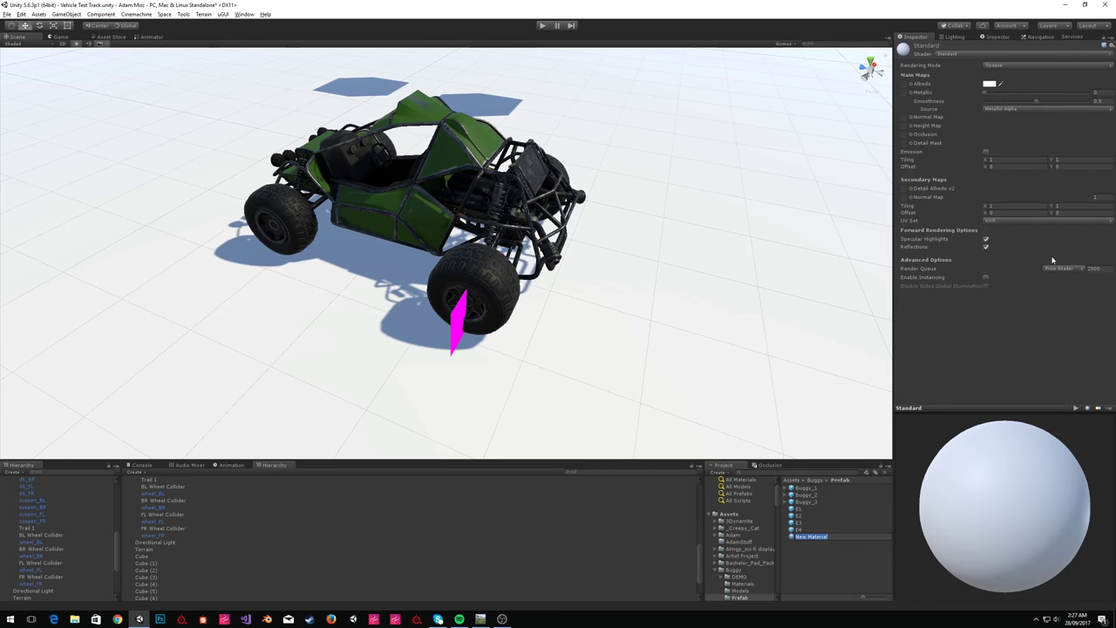
type("Tire Tracks")
key("Return")
Assign the Default-Particle texture as the Tire Tracks material's albedo map.
left_click(907, 86)
type("track")
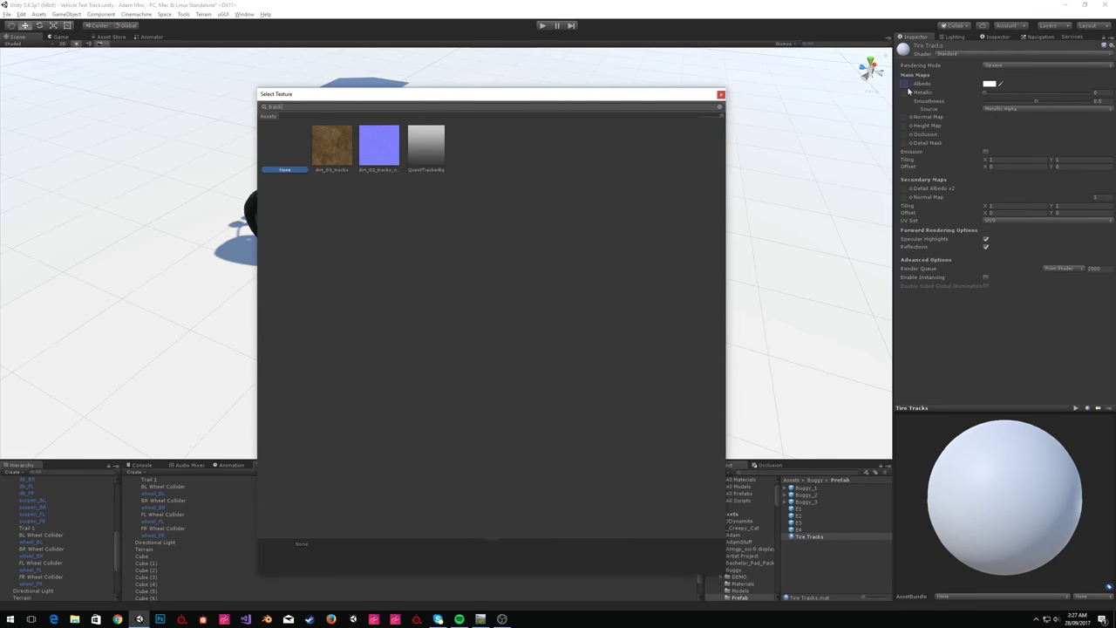
type("parti")
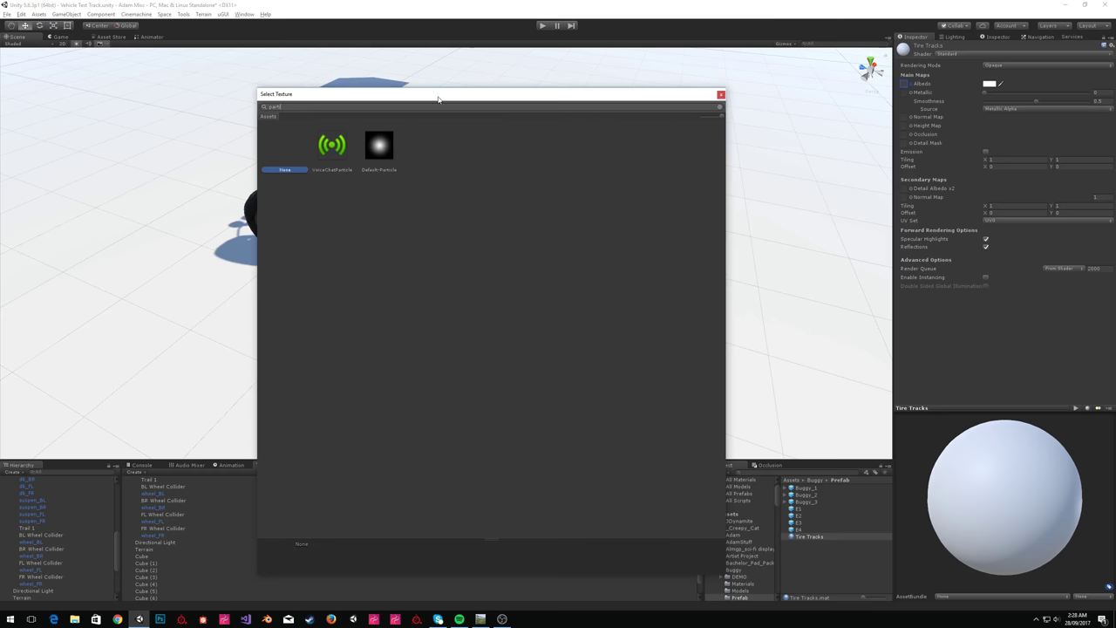
left_click(376, 155)
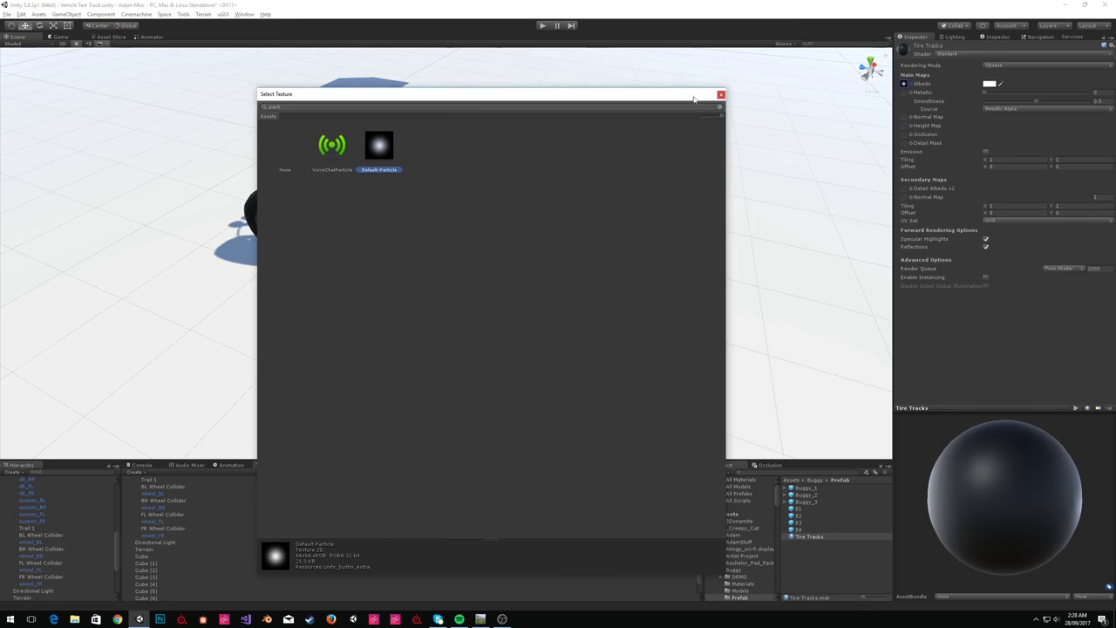
left_click(720, 94)
Try the Particles/Multiply shader on the Tire Tracks material.
left_click(950, 54)
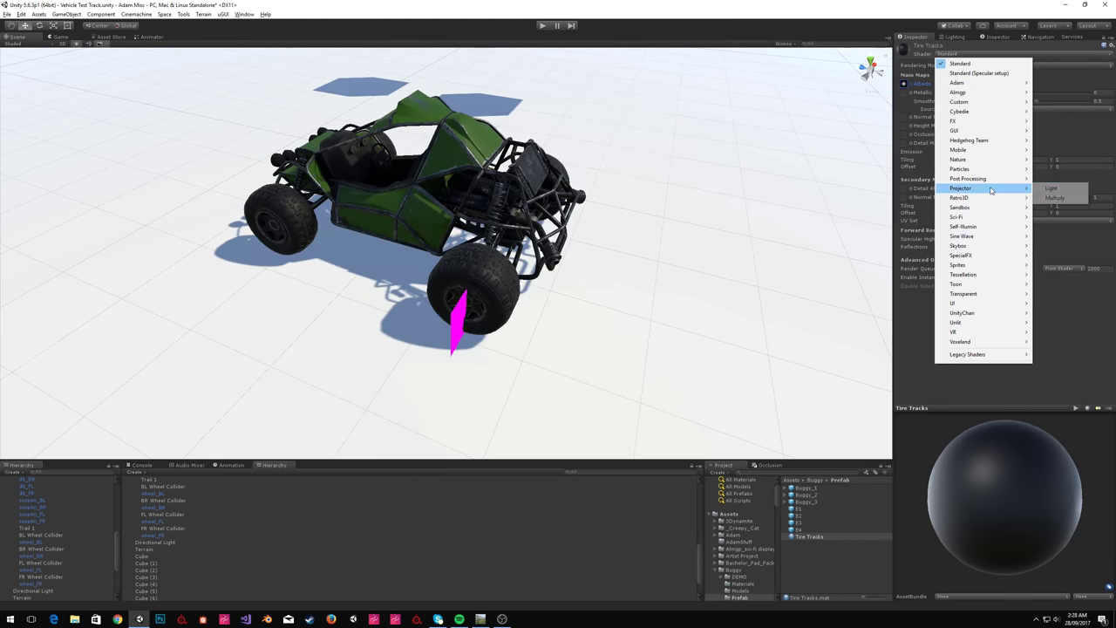
mouse_move(985, 170)
left_click(891, 220)
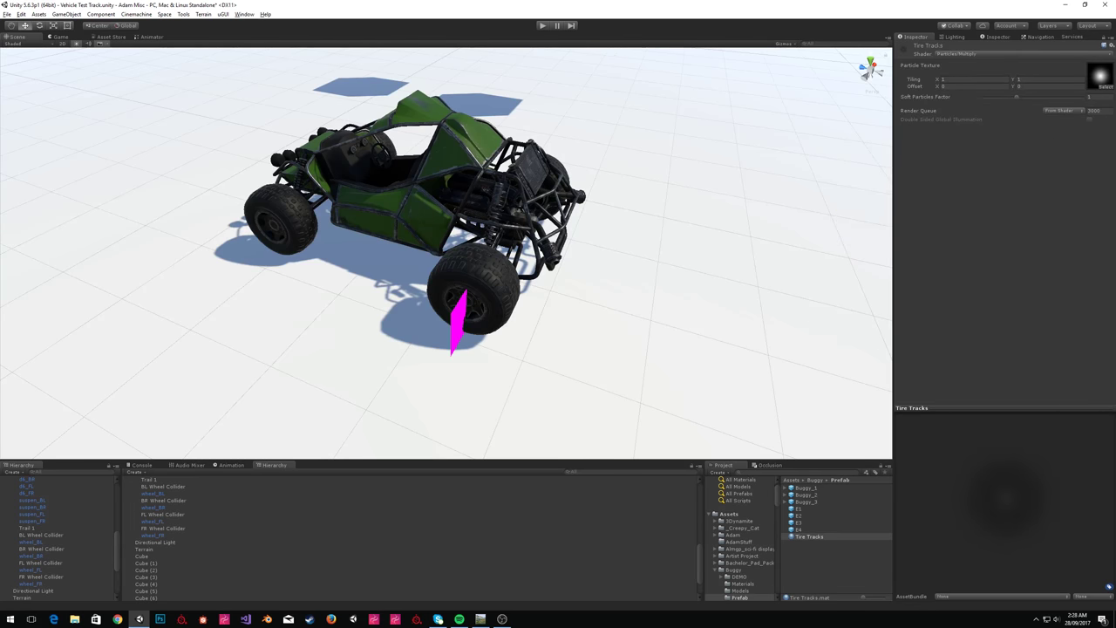
Switch the Tire Tracks material to the Particles/Alpha Blended shader and set its tint color to black.
left_click(957, 54)
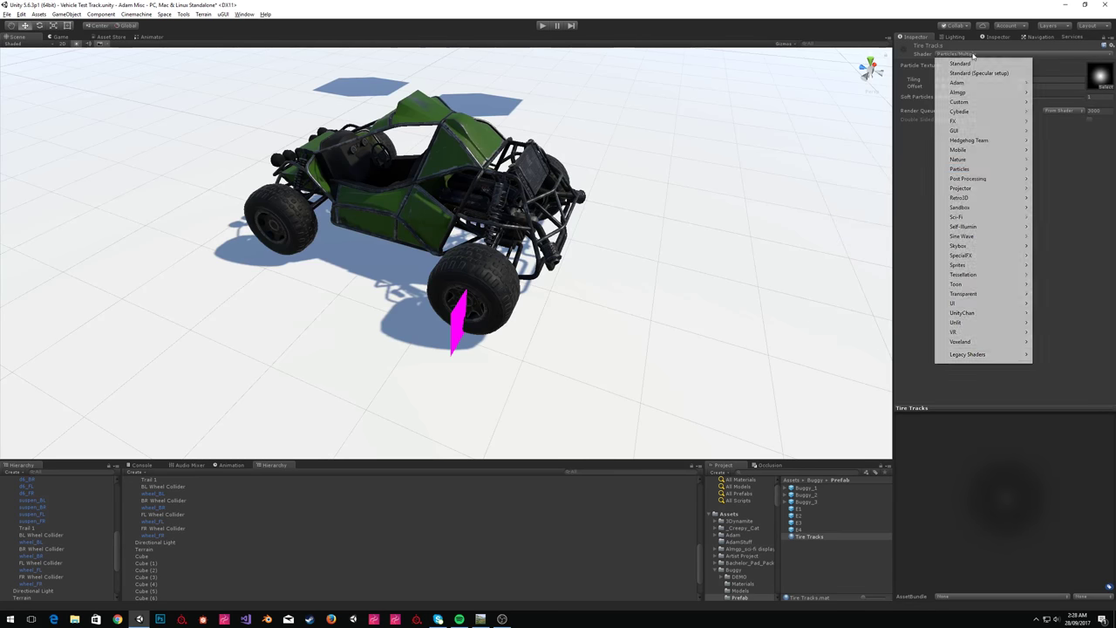
mouse_move(980, 169)
left_click(887, 188)
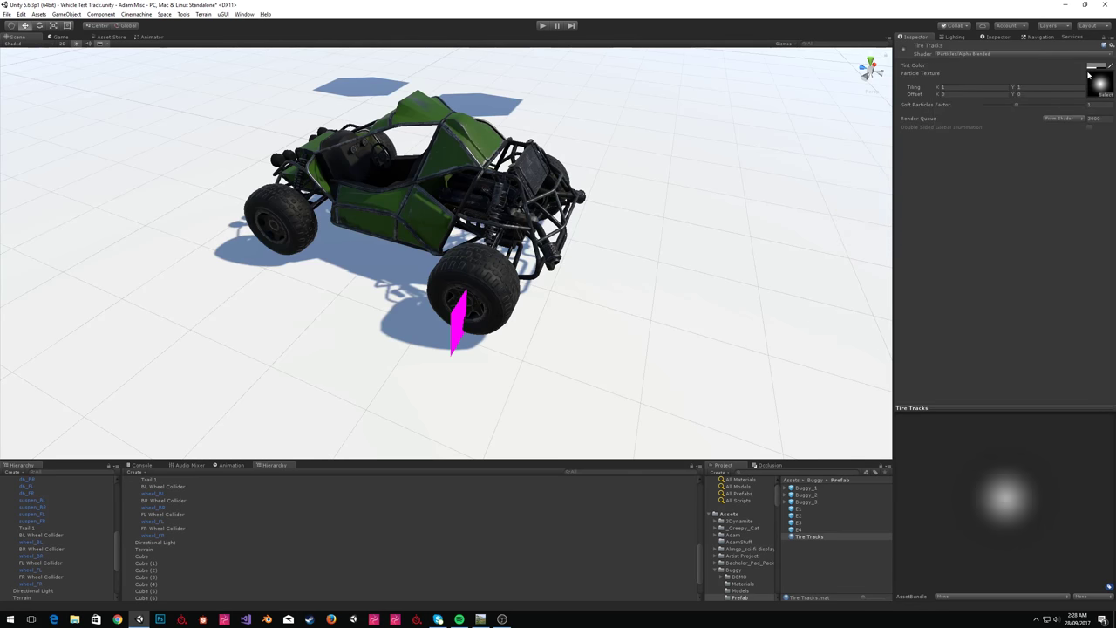
left_click(1091, 68)
left_click_drag(25, 68, 2, 170)
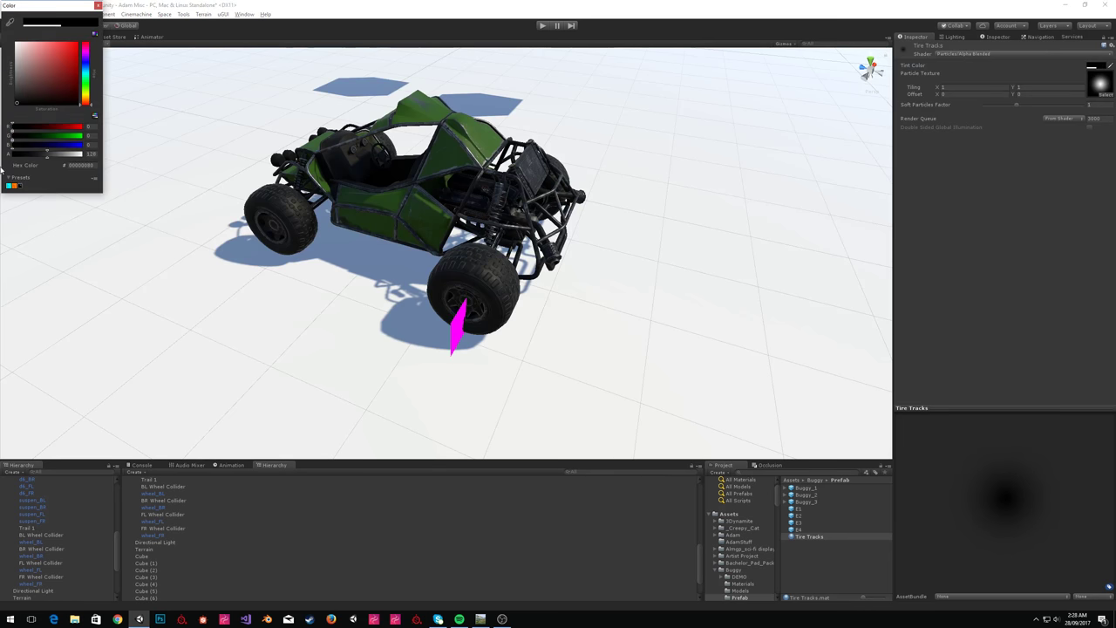
left_click(97, 6)
Select Trail 1 and move it around beside the buggy to preview the trail it leaves.
left_click(459, 325)
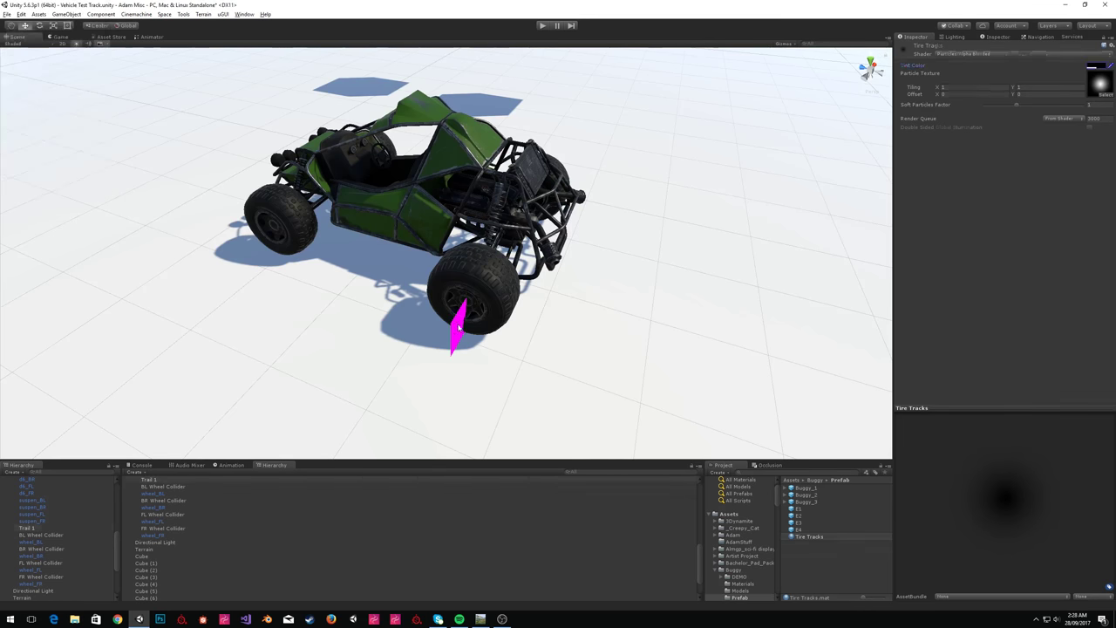
right_click_drag(367, 311, 396, 311)
left_click_drag(393, 310, 1111, 238)
right_click_drag(850, 237, 846, 206)
mouse_move(438, 220)
left_mouse_down()
mouse_move(306, 212)
mouse_move(484, 297)
mouse_move(645, 291)
mouse_move(668, 275)
left_mouse_up()
right_click_drag(423, 235, 535, 239)
key("w")
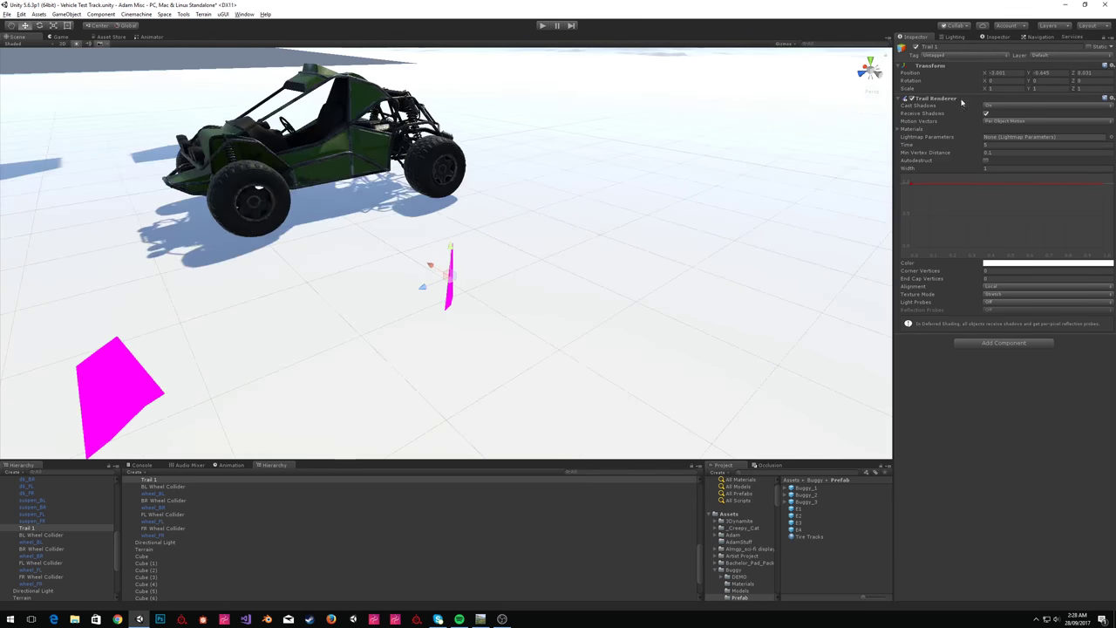
Set Trail 1's X rotation to 90 and assign the Tire Tracks material to its Trail Renderer.
type("90")
left_click_drag(593, 209, 384, 253, "alt")
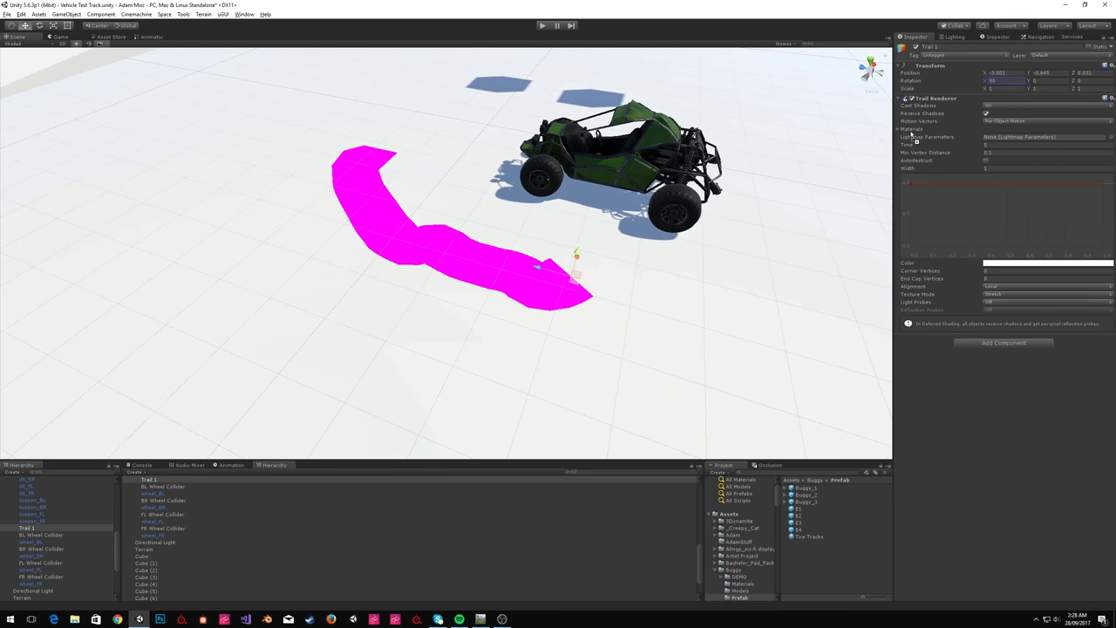
left_click_drag(913, 132, 1002, 145)
left_click(927, 358)
Move Trail 1 over the ground to preview the trail with the Tire Tracks material.
right_click_drag(429, 264, 482, 273)
mouse_move(458, 260)
left_mouse_down()
mouse_move(664, 282)
mouse_move(578, 352)
mouse_move(423, 261)
mouse_move(365, 311)
left_mouse_up()
right_click_drag(488, 257, 505, 274)
left_click_drag(504, 273, 637, 207, "alt")
right_click_drag(636, 207, 536, 234)
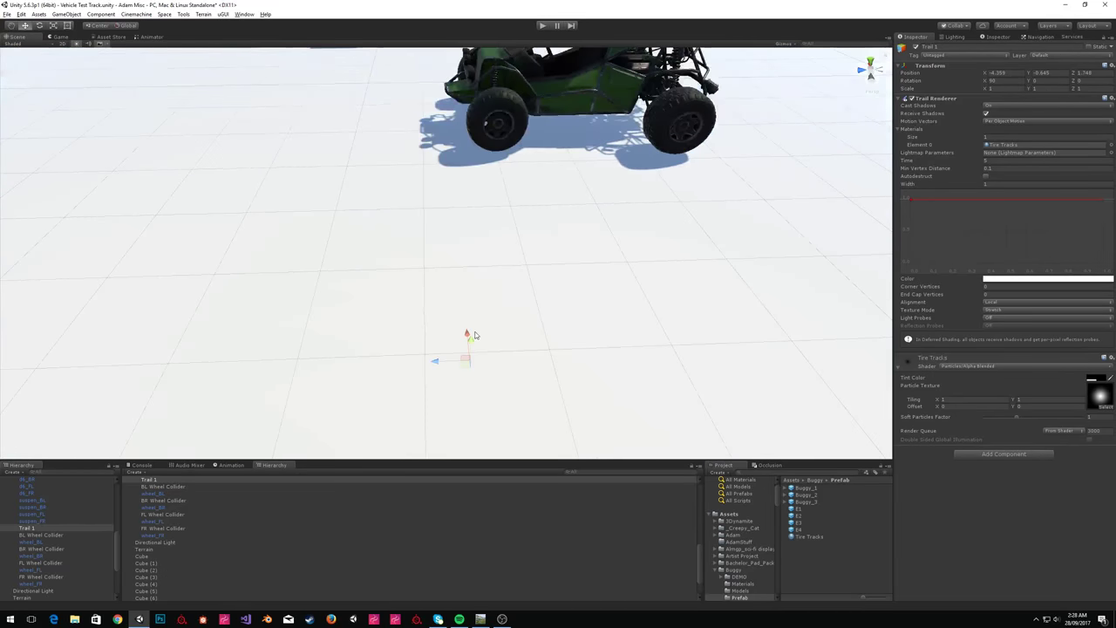
Try an X rotation of -90 on Trail 1 and move it around to check the trail.
left_click_drag(471, 342, 583, 220)
type("-")
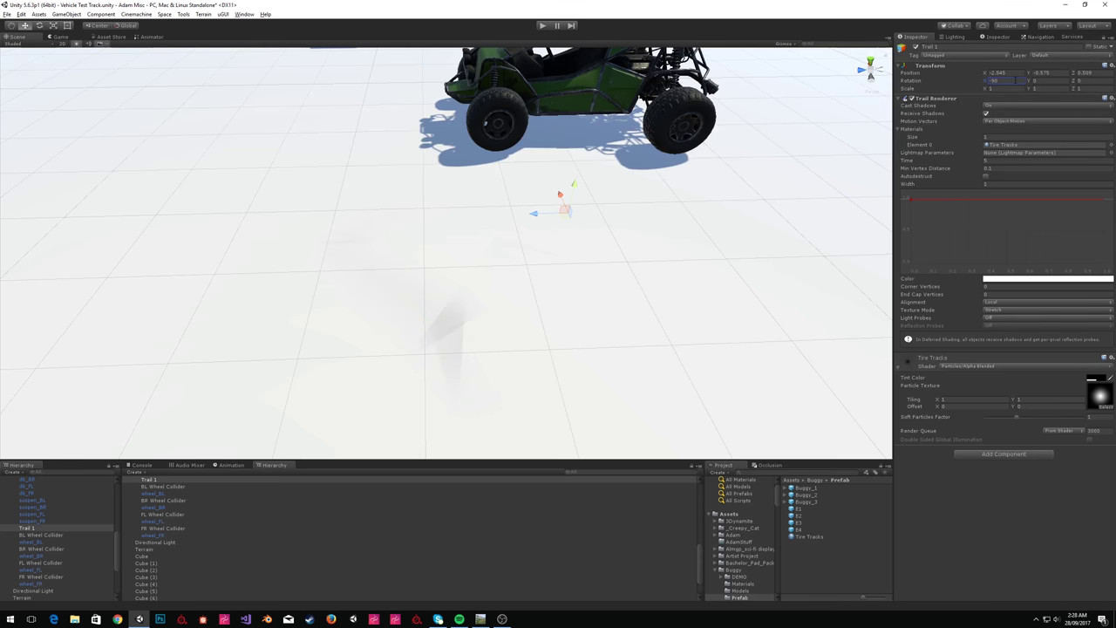
right_click_drag(438, 194, 464, 208)
mouse_move(530, 187)
left_mouse_down()
mouse_move(747, 240)
mouse_move(768, 222)
left_mouse_up()
left_click_drag(455, 167, 384, 220, "alt")
Raise the alpha of the Tire Tracks tint color to its maximum.
left_click(1096, 381)
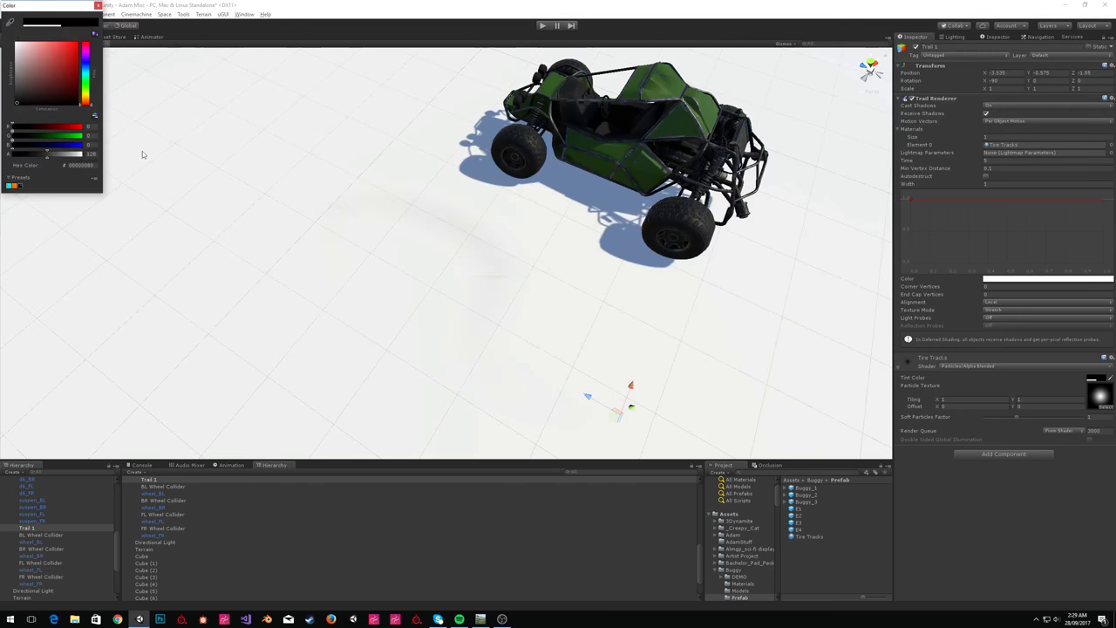
left_click_drag(74, 157, 145, 160)
left_click(98, 6)
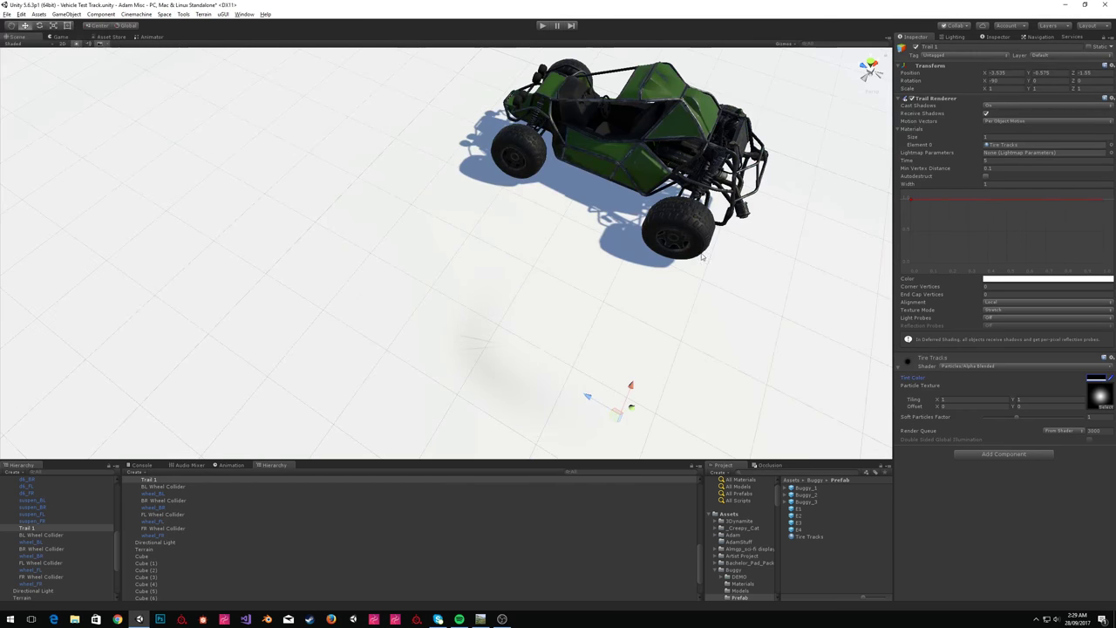
Try the Standard shader on Tire Tracks in Cutout rendering mode with an alpha cutoff of about 0.005.
left_click(969, 365)
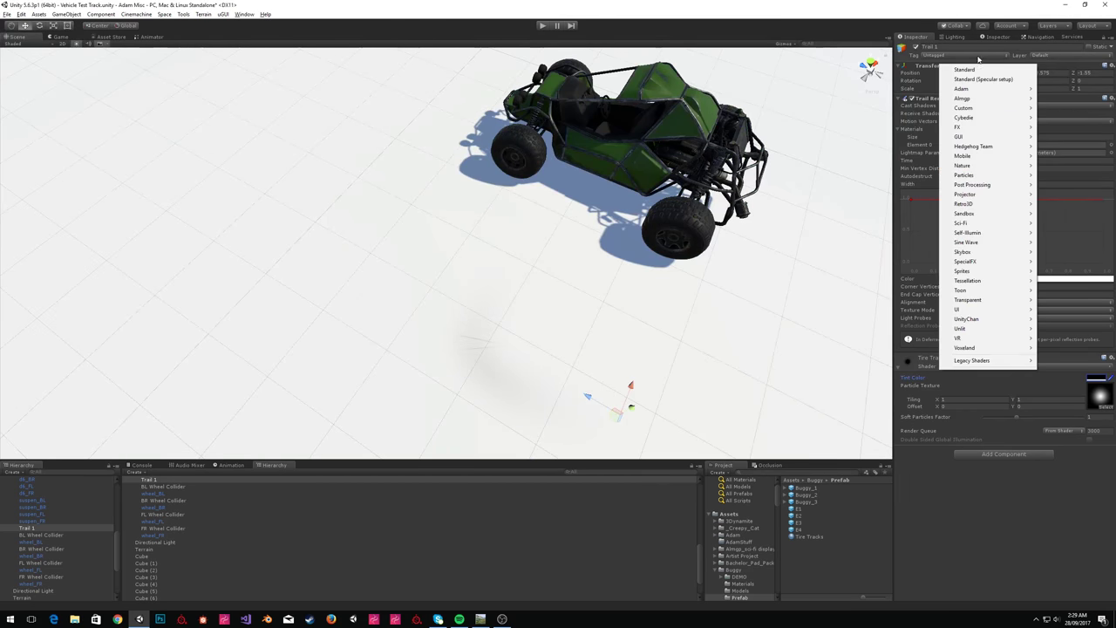
left_click(977, 70)
left_click(1003, 376)
left_click(1009, 398)
key("f")
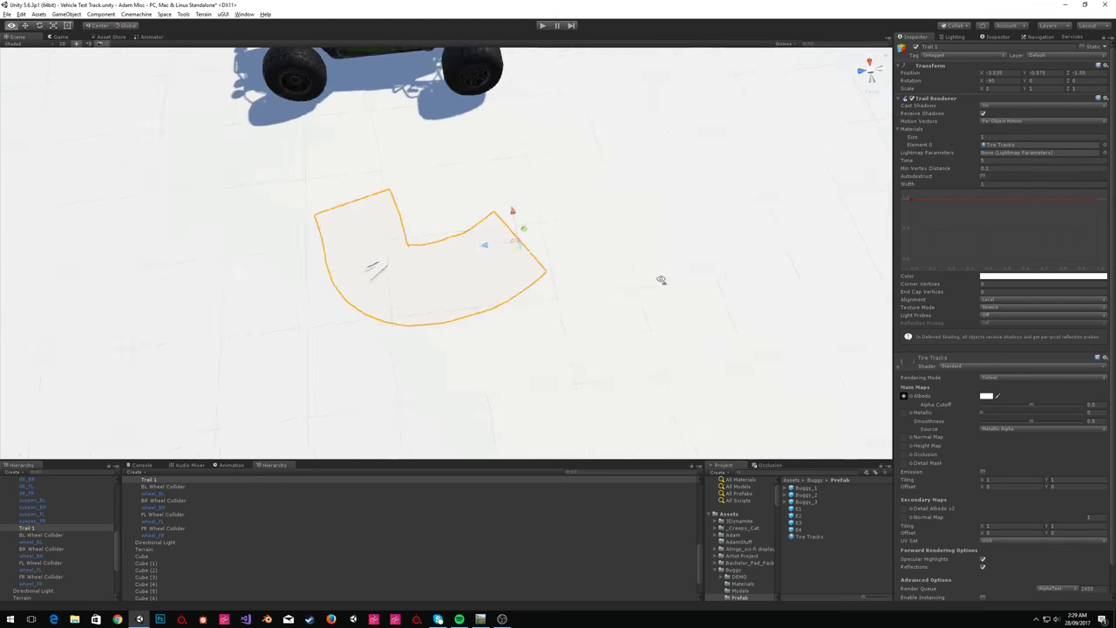
left_click_drag(998, 405, 984, 413)
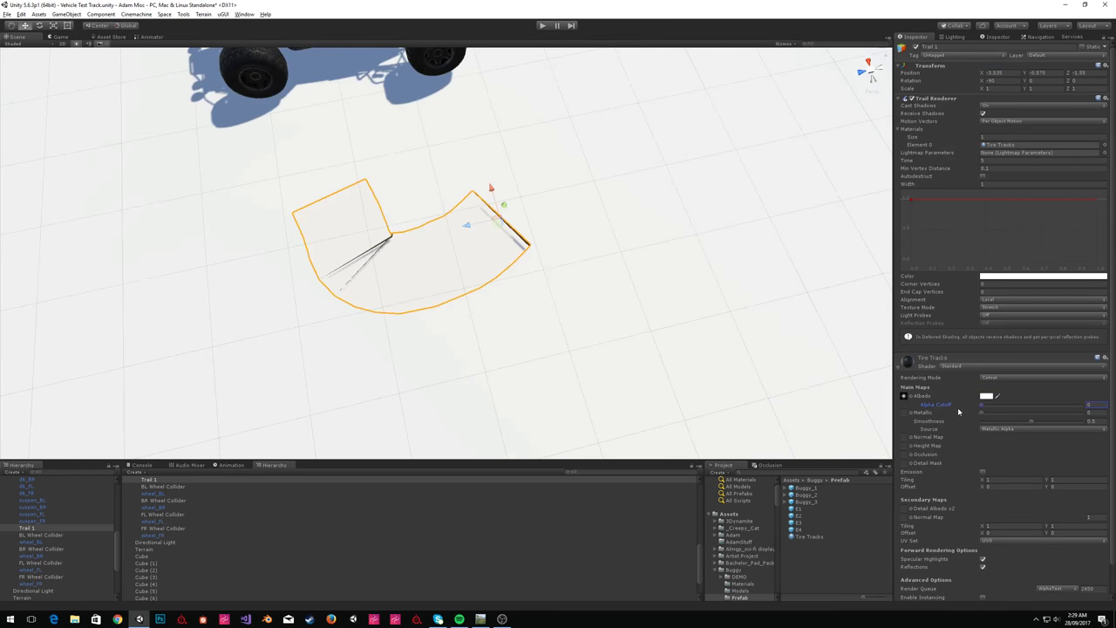
key("w")
right_click_drag(526, 257, 273, 610)
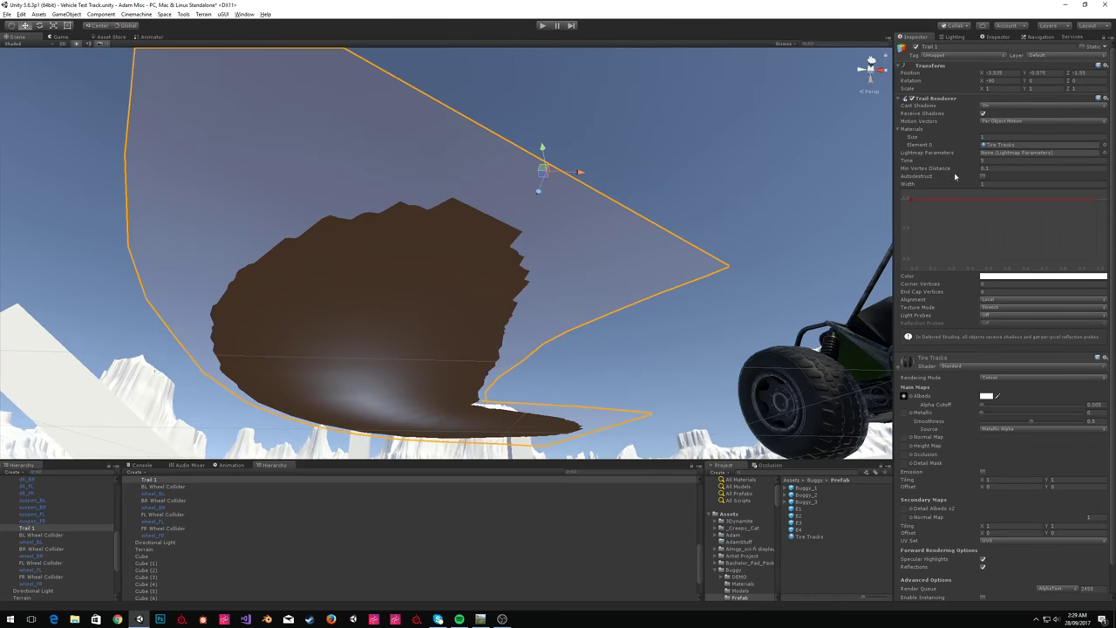
Set Trail 1's X rotation to 90 and move it across the ground to check the trail's facing.
left_click(1000, 82)
type("90")
left_click_drag(488, 148, 659, 289, "alt")
mouse_move(518, 186)
left_mouse_down()
mouse_move(785, 157)
mouse_move(787, 369)
left_mouse_up()
mouse_move(558, 209)
right_mouse_down()
mouse_move(767, 131)
mouse_move(720, 147)
right_mouse_up()
scroll(720, 147, "down", 5)
Set the Tire Tracks shader to Particles/Alpha Blended and move Trail 1 to preview it.
left_click(980, 367)
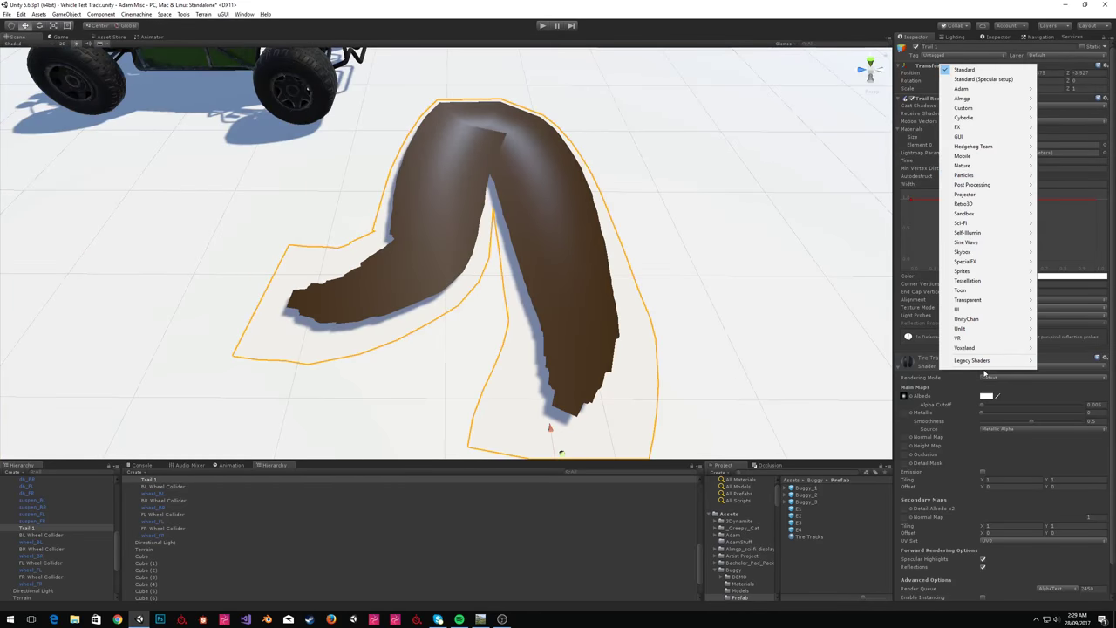
mouse_move(964, 176)
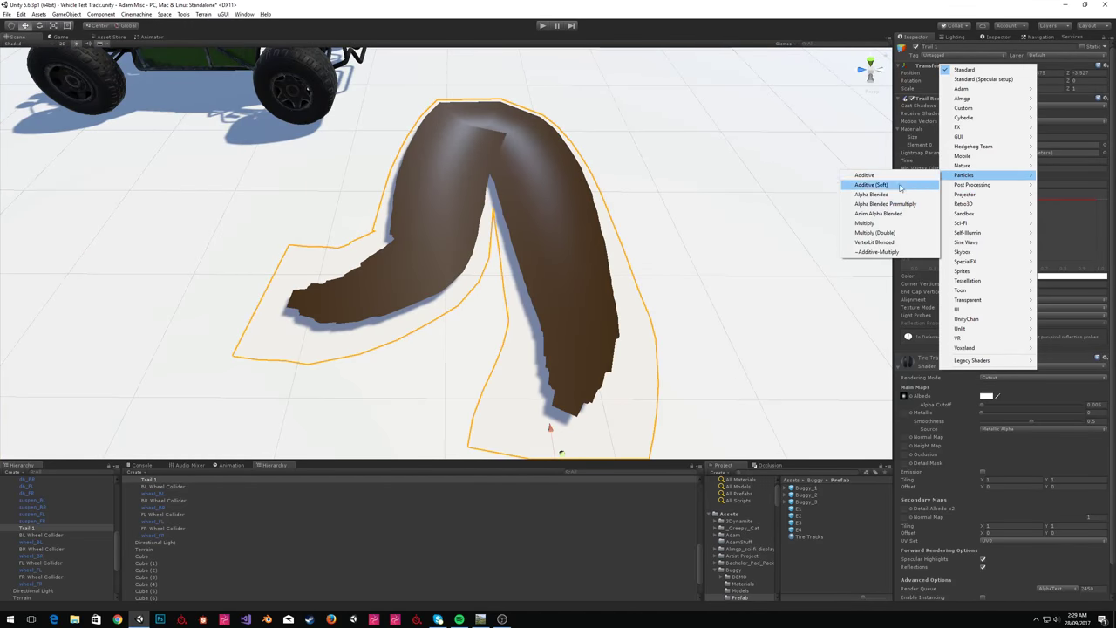
left_click(871, 193)
mouse_move(554, 201)
left_mouse_down("alt")
mouse_move(504, 360)
mouse_move(365, 244)
mouse_move(229, 336)
mouse_move(296, 382)
left_mouse_up("alt")
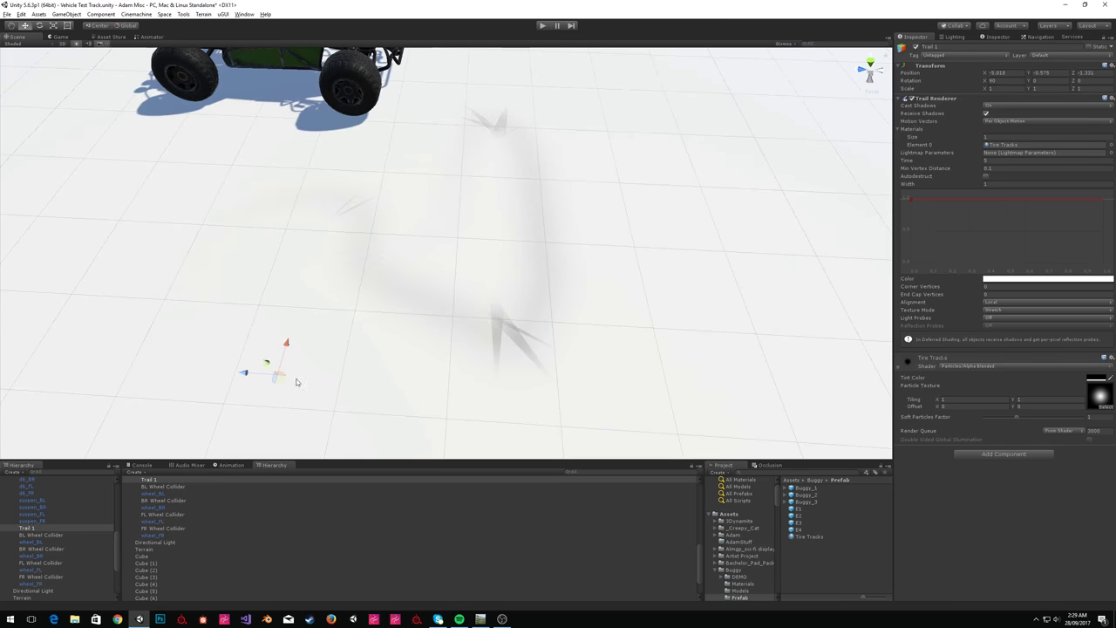
Set the particle texture's X tiling to 0 and X offset to 0.5, and test the trail by moving it.
type("0")
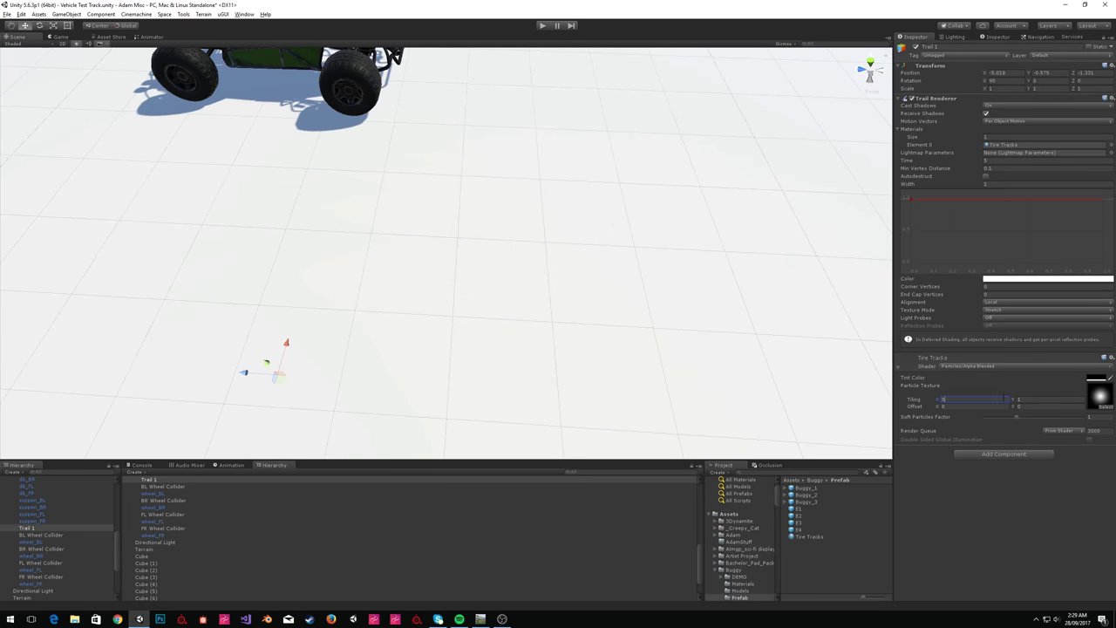
type("0.5")
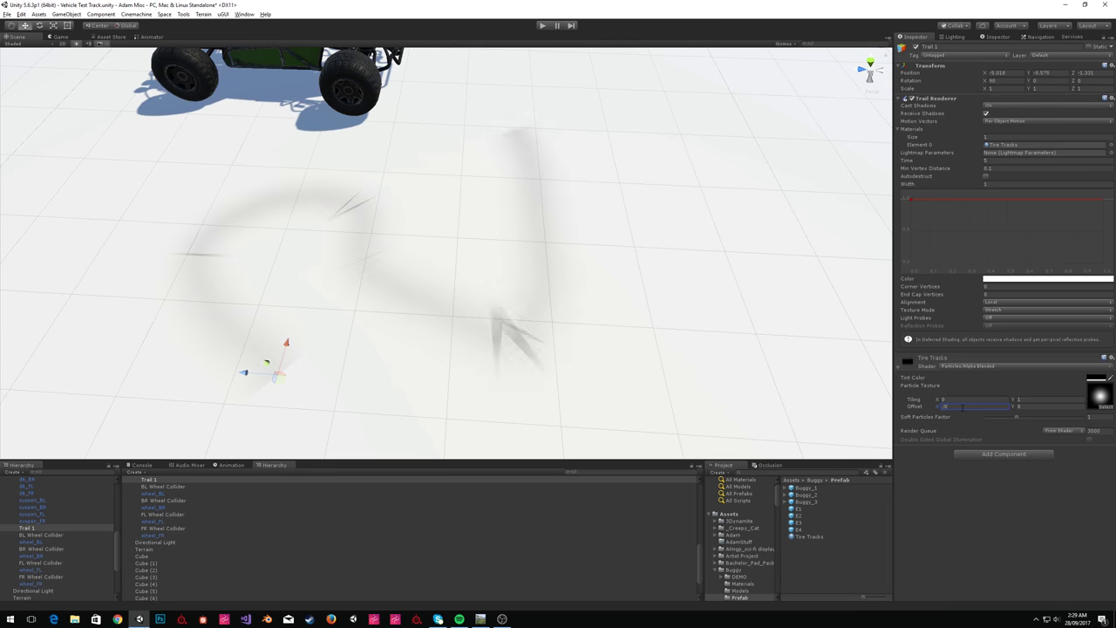
mouse_move(403, 370)
left_mouse_down("alt")
mouse_move(451, 378)
mouse_move(453, 350)
mouse_move(663, 223)
mouse_move(519, 162)
mouse_move(265, 200)
mouse_move(290, 400)
mouse_move(789, 323)
mouse_move(601, 122)
mouse_move(523, 127)
left_mouse_up("alt")
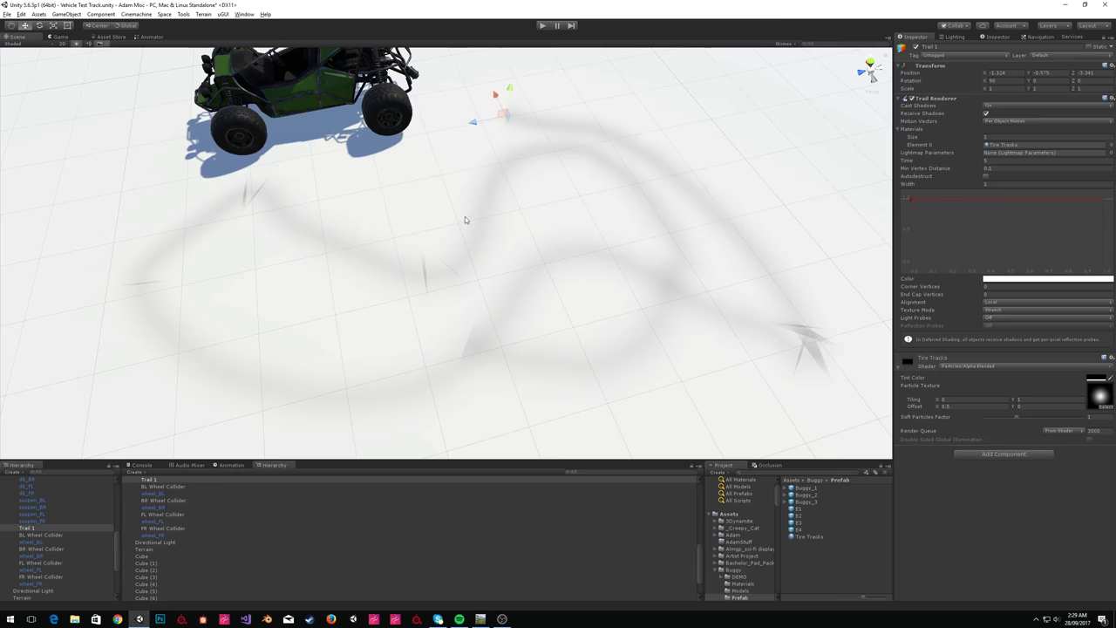
Move Trail 1 back to the base of the back-left wheel, at about X -1.025 and Z -1.343.
left_click_drag(419, 165, 269, 211, "alt")
scroll(456, 75, "up", 8)
scroll(270, 211, "down", 6)
left_click_drag(558, 323, 429, 173)
left_click_drag(506, 234, 367, 49, "alt")
scroll(367, 49, "down", 4)
scroll(43, 510, "up", 5)
scroll(43, 513, "down", 4)
scroll(149, 509, "down", 1)
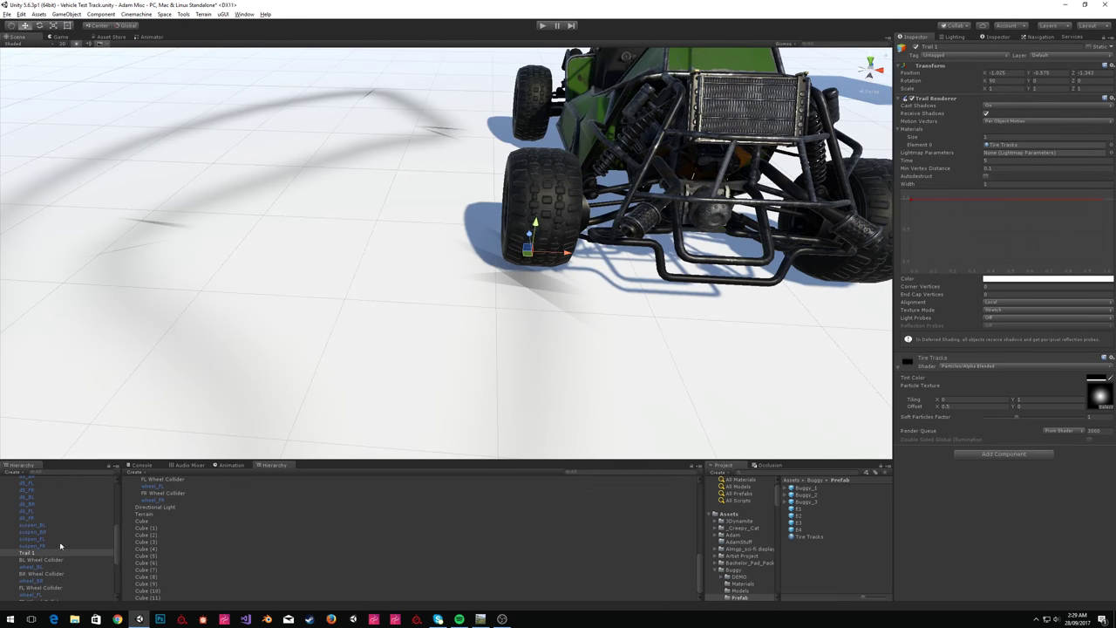
Rename Trail 1 as BL Trail.
left_click(50, 554)
key("F2")
type("BL Trail")
key("Return")
Duplicate BL Trail and move the copy along X to the back-right wheel, at about 0.994.
key("ctrl+d")
scroll(523, 233, "down", 3)
middle_click_drag(546, 249, 463, 249)
left_click_drag(454, 255, 657, 269)
Rename the duplicated trail as BR Trail and place it directly below BL Trail in the hierarchy.
left_click(34, 598)
left_click(34, 598)
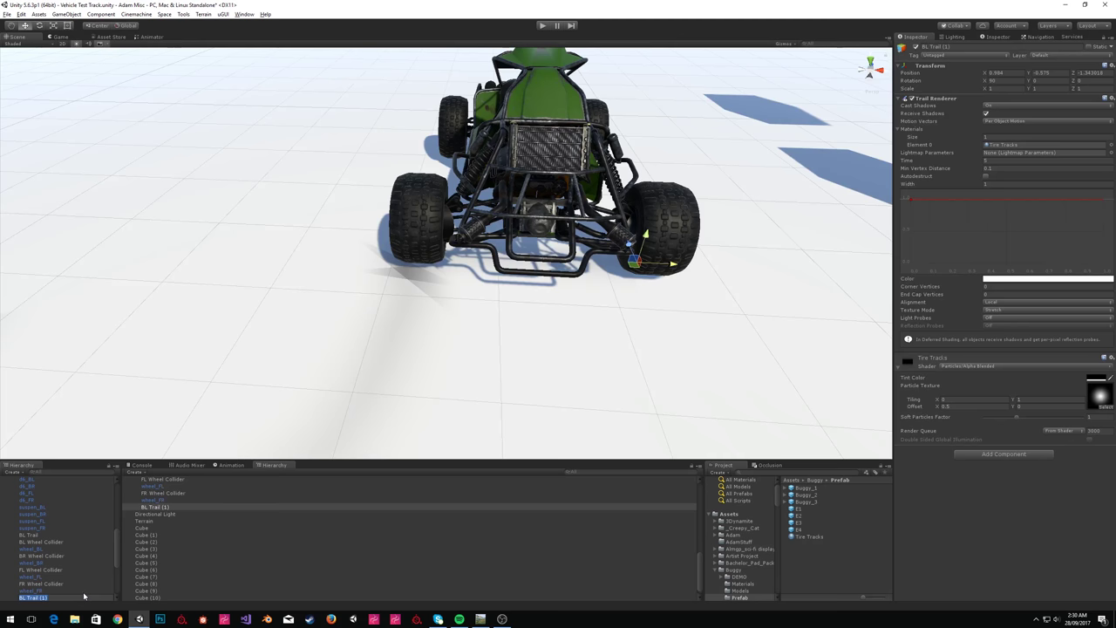
key("Return")
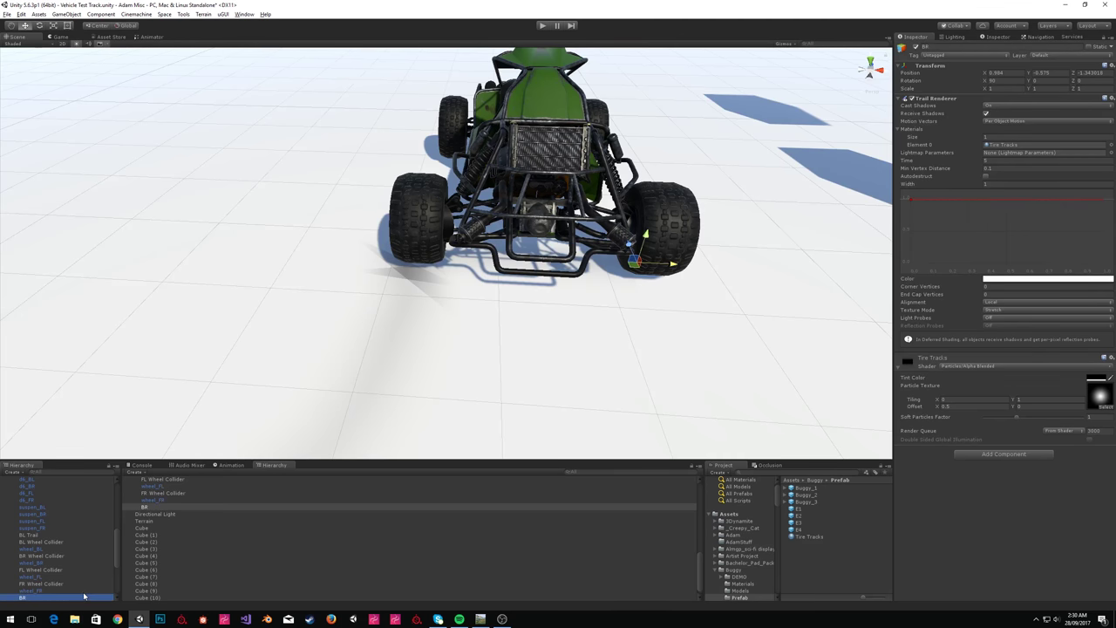
left_click(81, 598)
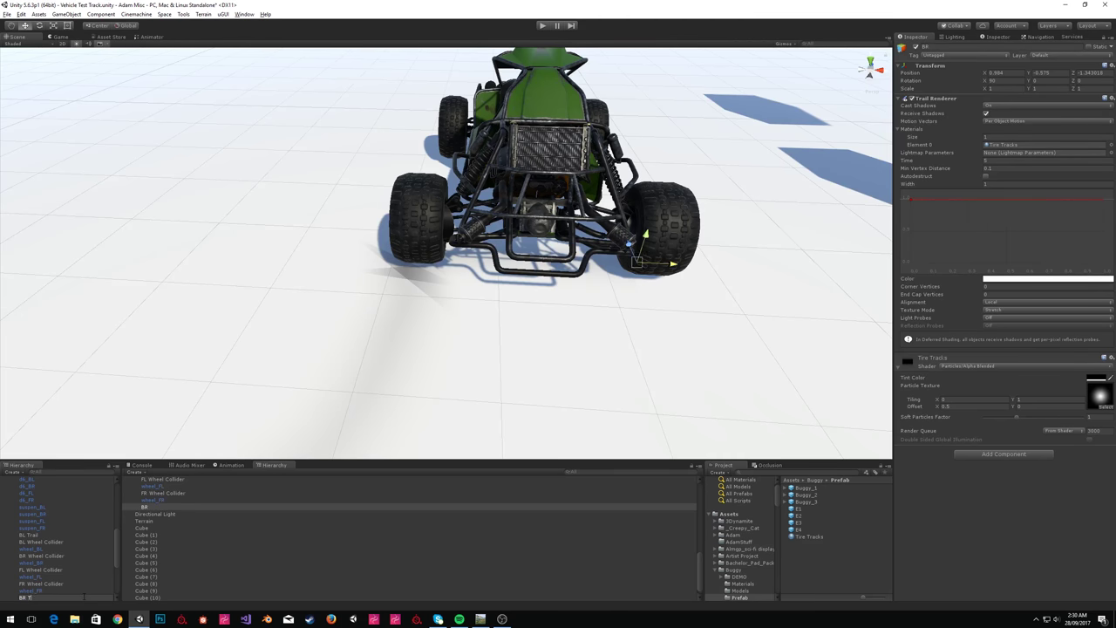
key("Return")
left_click_drag(84, 600, 53, 546)
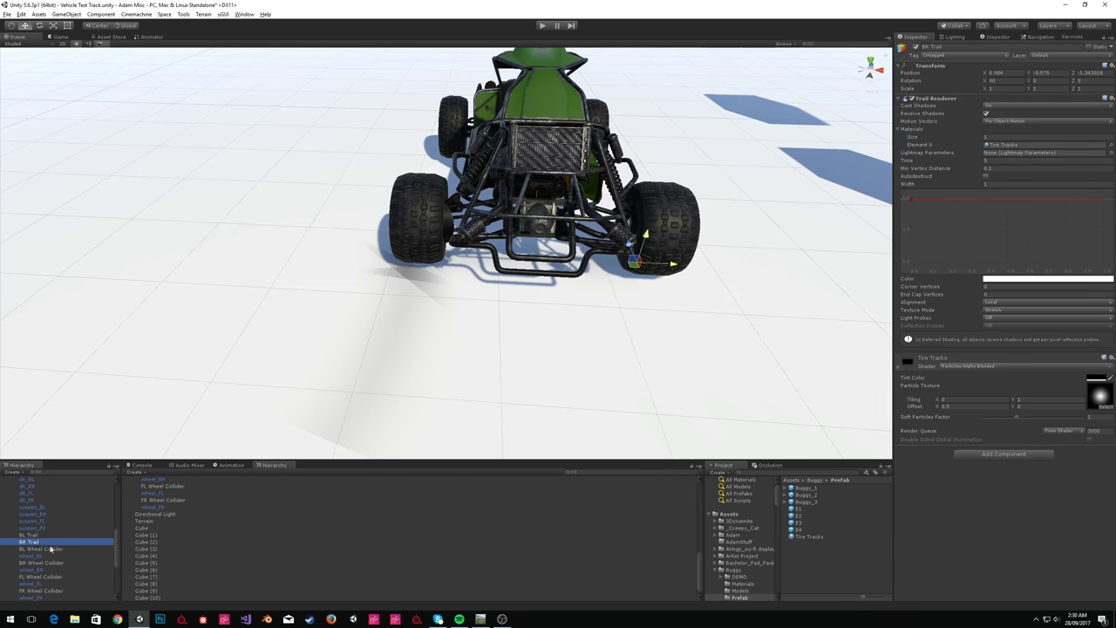
Select Buggy_1 and check which audio sources are available for its Modular Vehicle engine sound.
scroll(59, 572, "up", 10)
left_click(27, 494)
scroll(1043, 541, "down", 10)
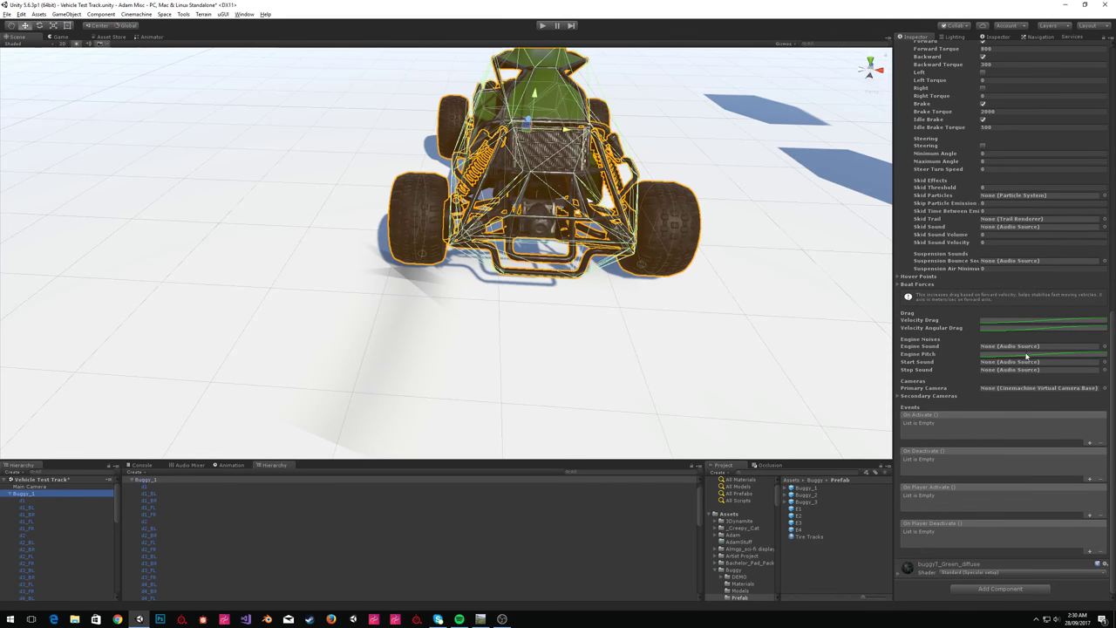
left_click(1104, 347)
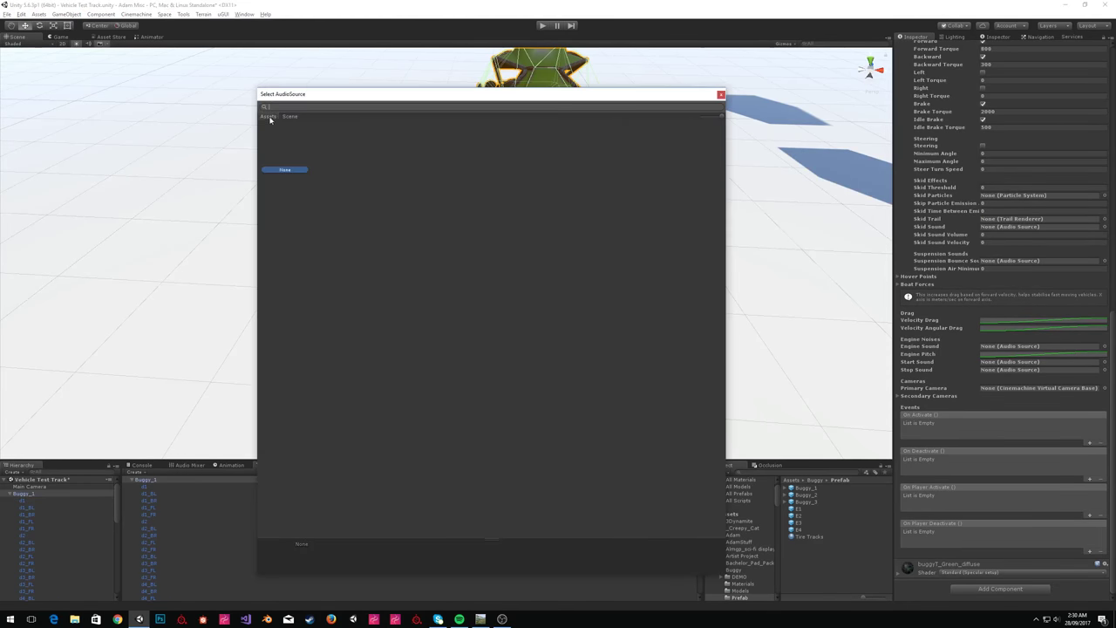
left_click(721, 96)
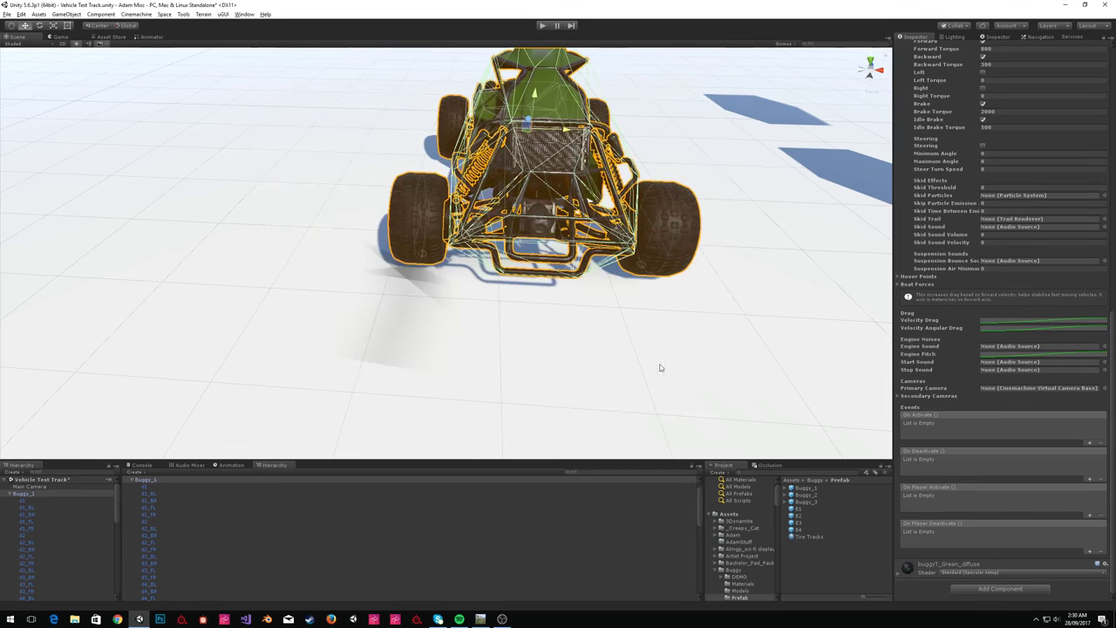
right_click_drag(583, 256, 600, 261)
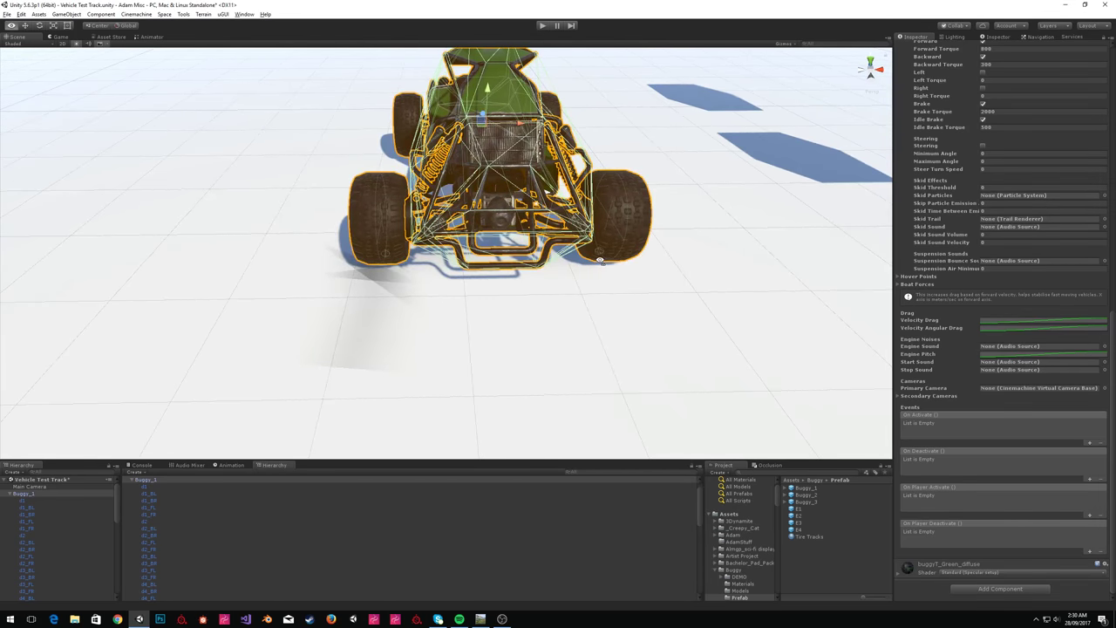
left_click_drag(600, 259, 649, 302, "alt")
key("w")
right_click_drag(649, 301, 715, 279)
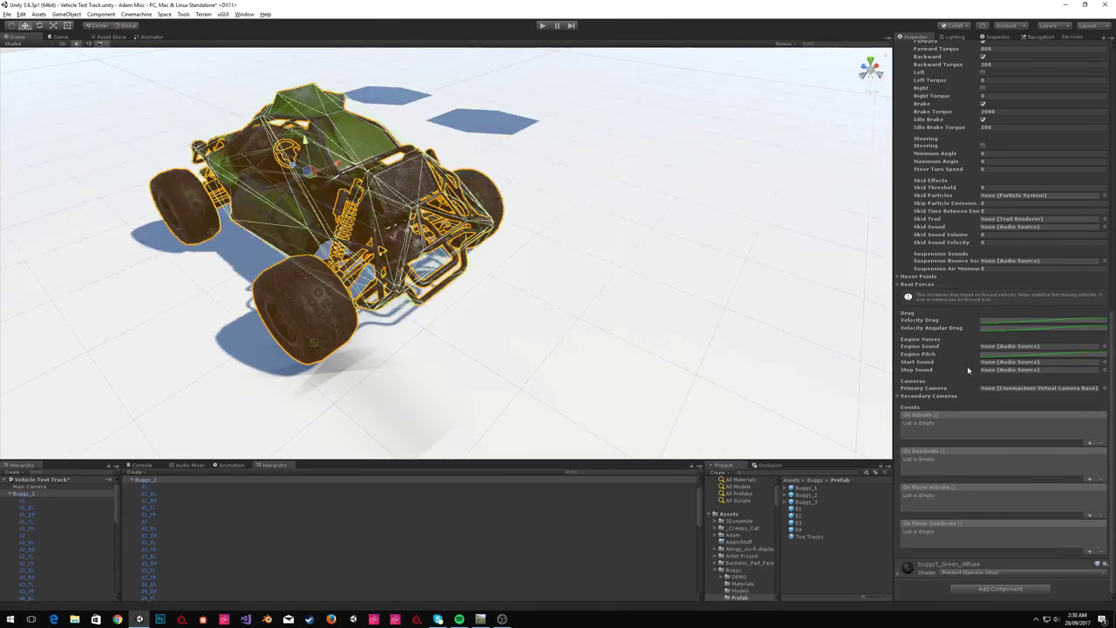
left_click(1036, 363)
Assign BL Trail as the Skid Trail of the back-left wheel element and set its Skid Threshold to 0.2.
scroll(1025, 484, "up", 6)
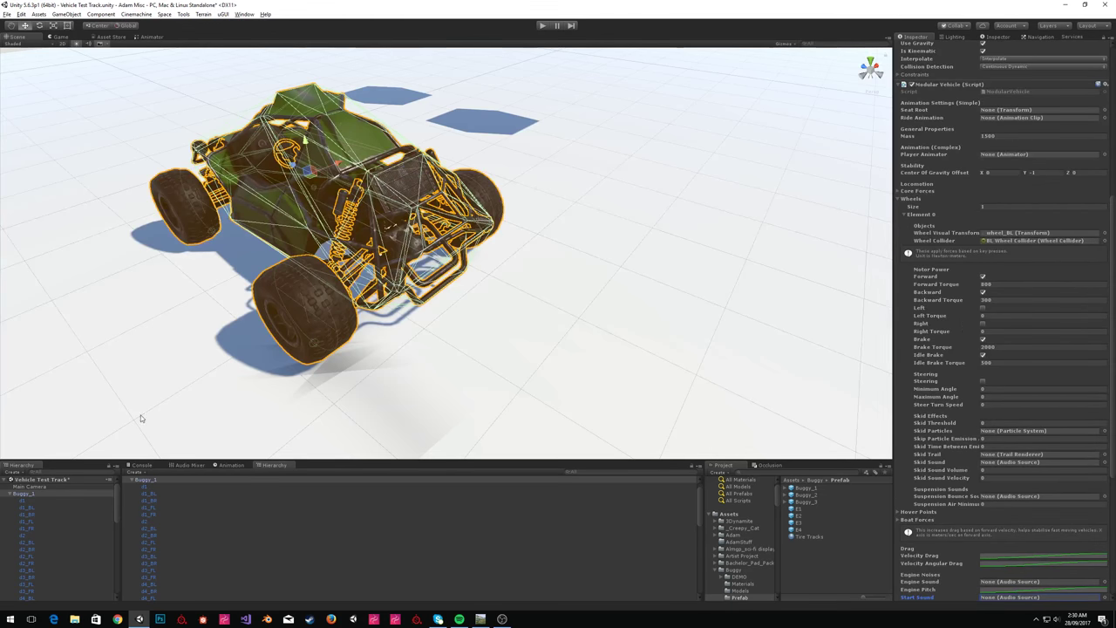
scroll(79, 535, "down", 10)
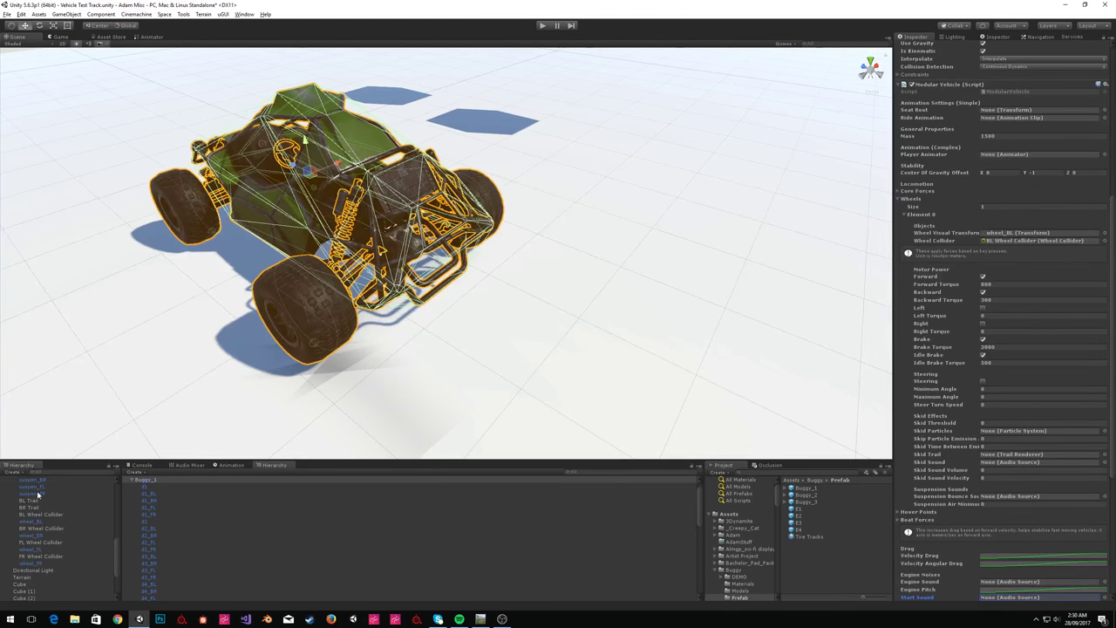
left_click_drag(30, 496, 616, 403)
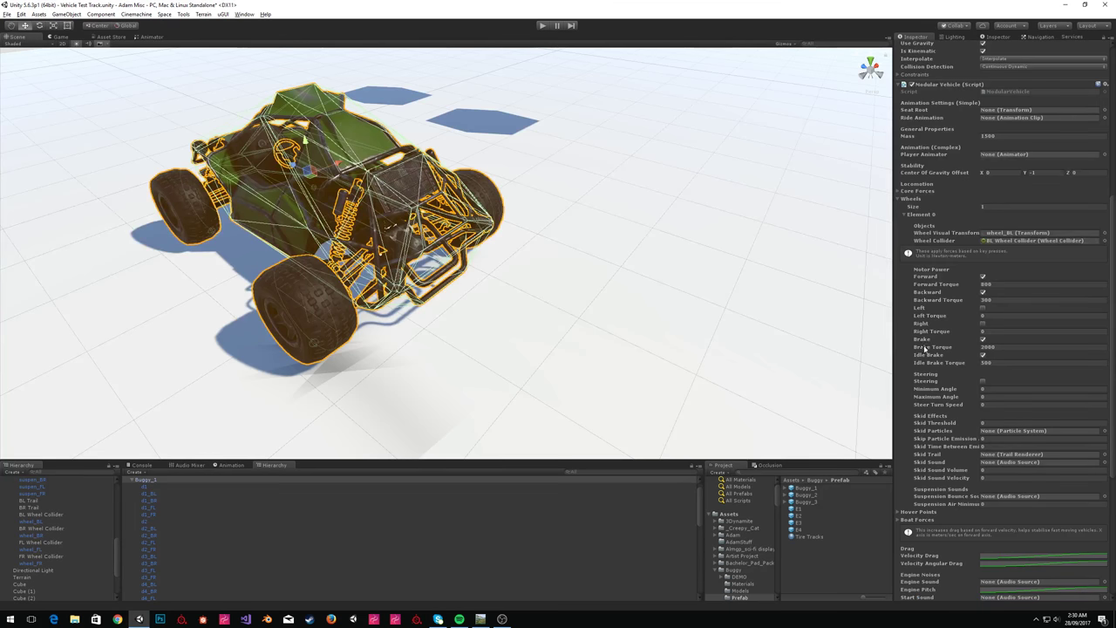
left_click_drag(998, 399, 1001, 463)
left_click_drag(324, 251, 504, 231, "alt")
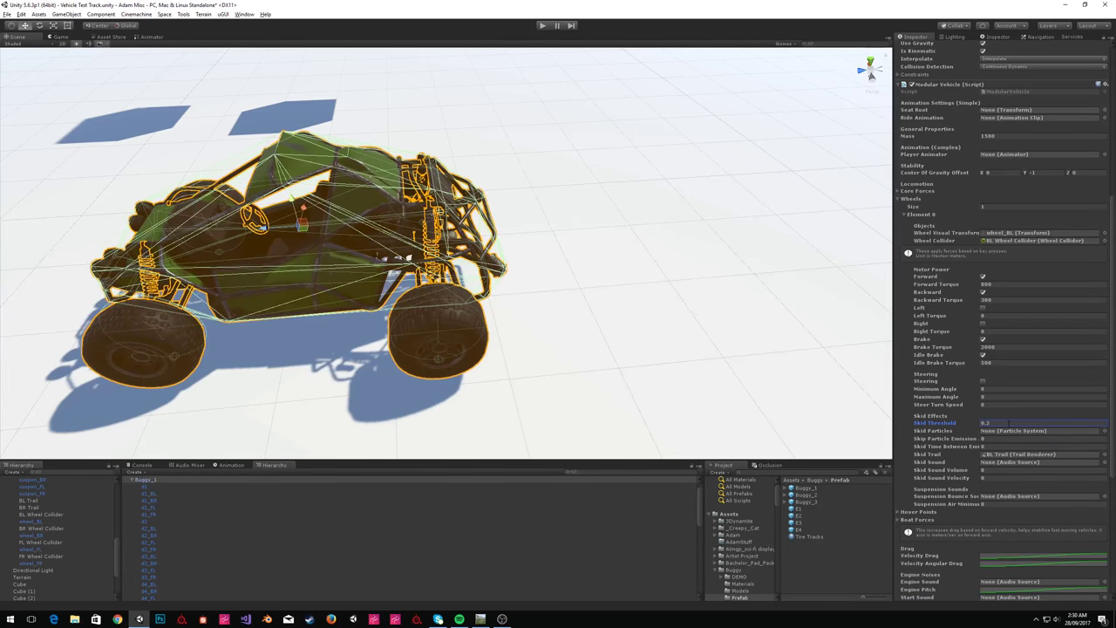
Create a new Particle System object in the scene behind the buggy.
scroll(39, 527, "up", 10)
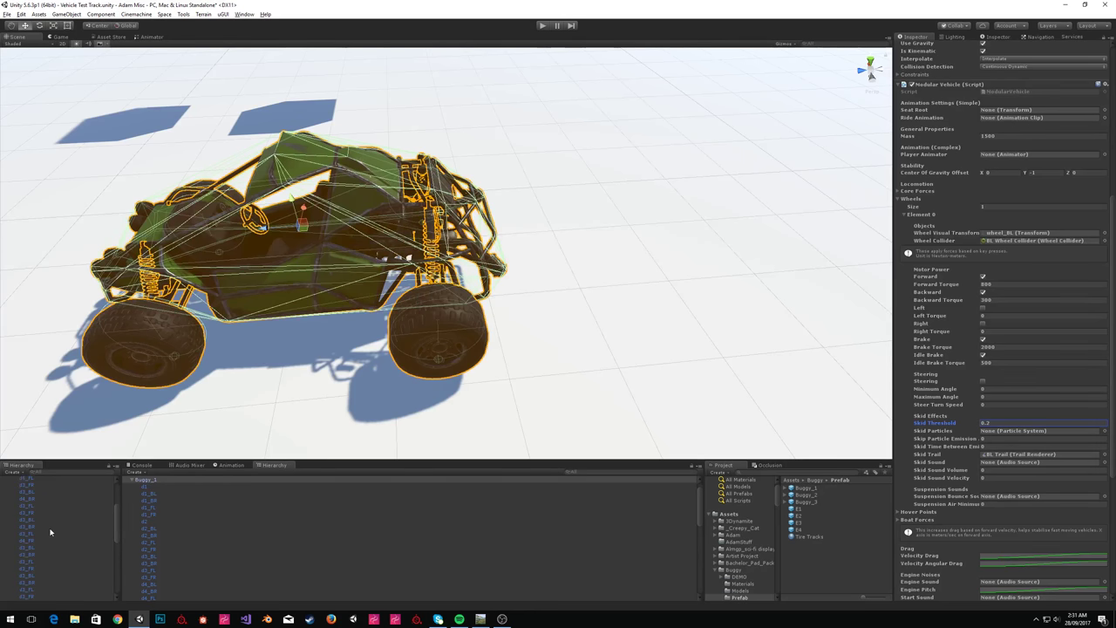
left_click(66, 13)
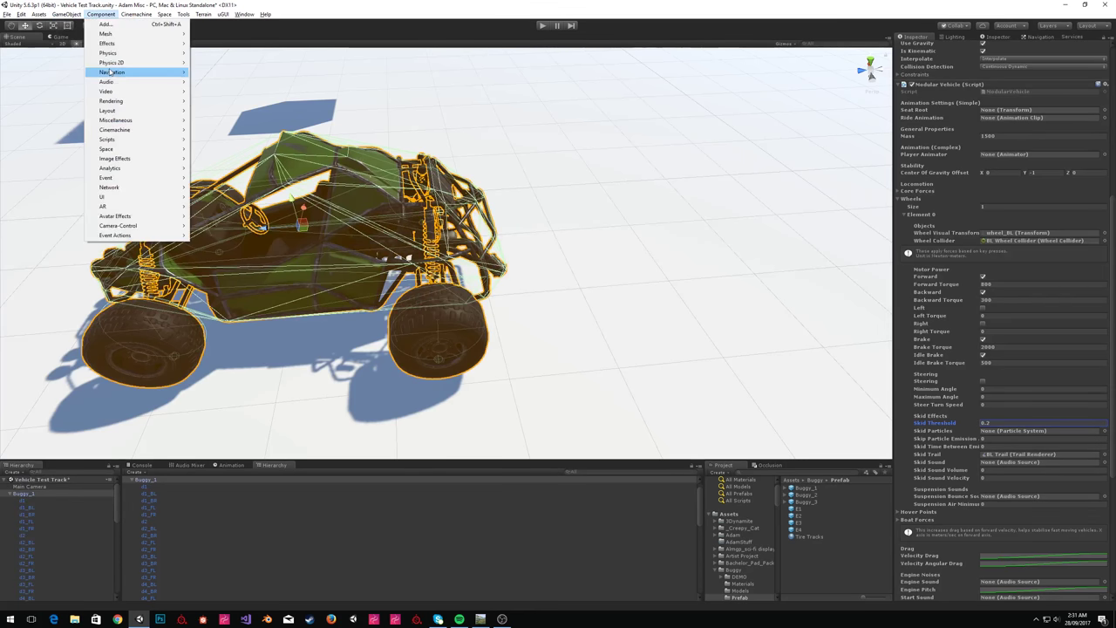
left_click(93, 112)
right_click_drag(578, 254, 792, 236)
Set the Particle System's emission Rate over Time to 50.
left_click(951, 198)
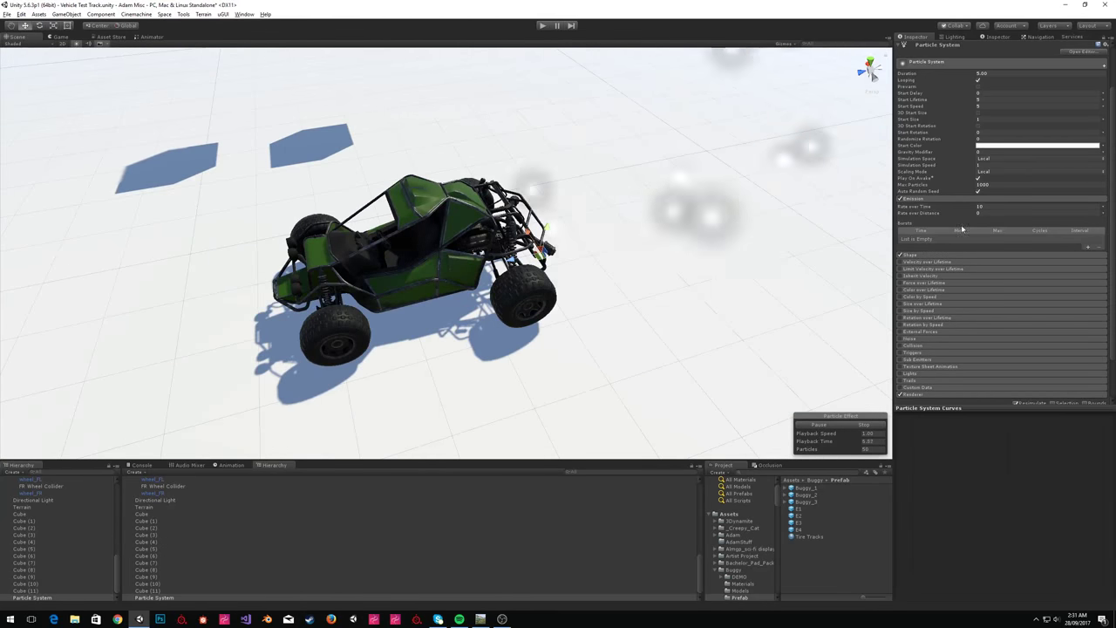
left_click_drag(969, 208, 975, 209)
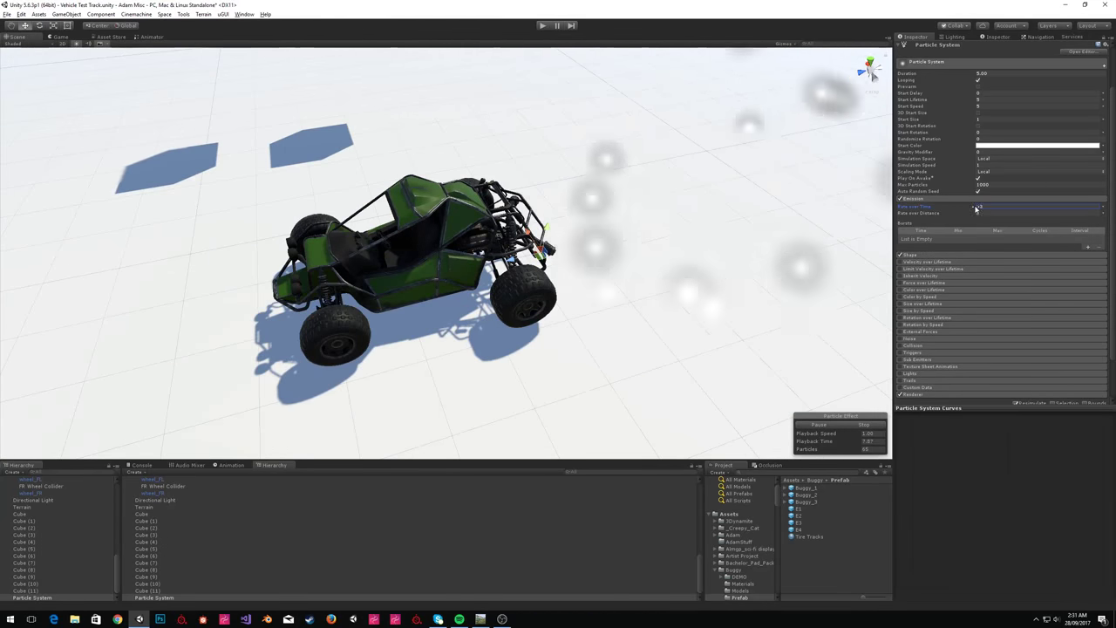
left_click(1009, 207)
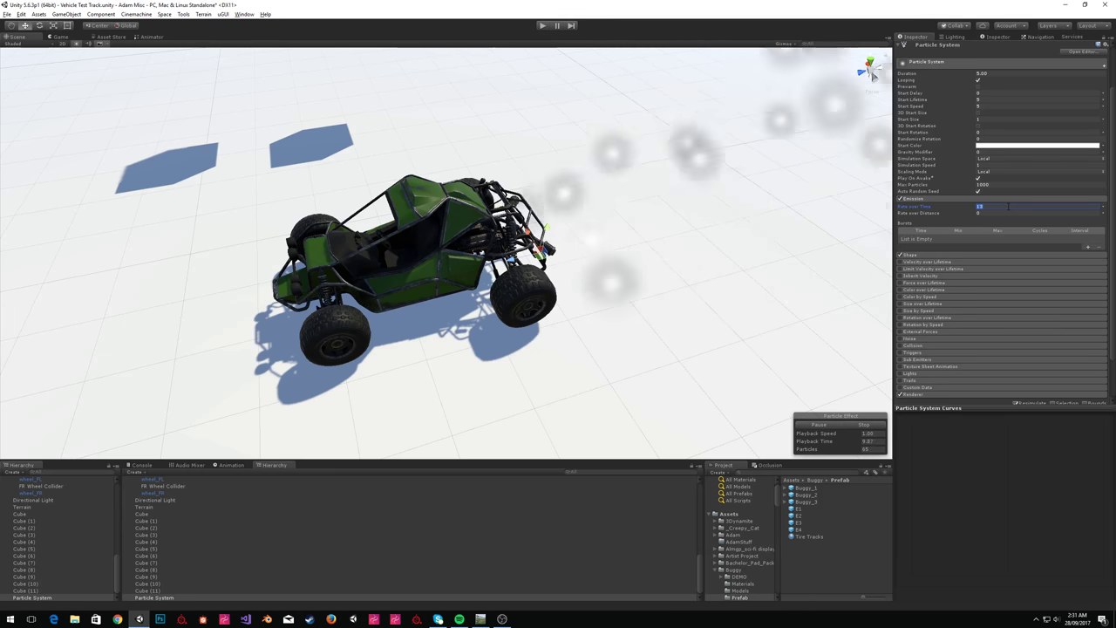
type("50")
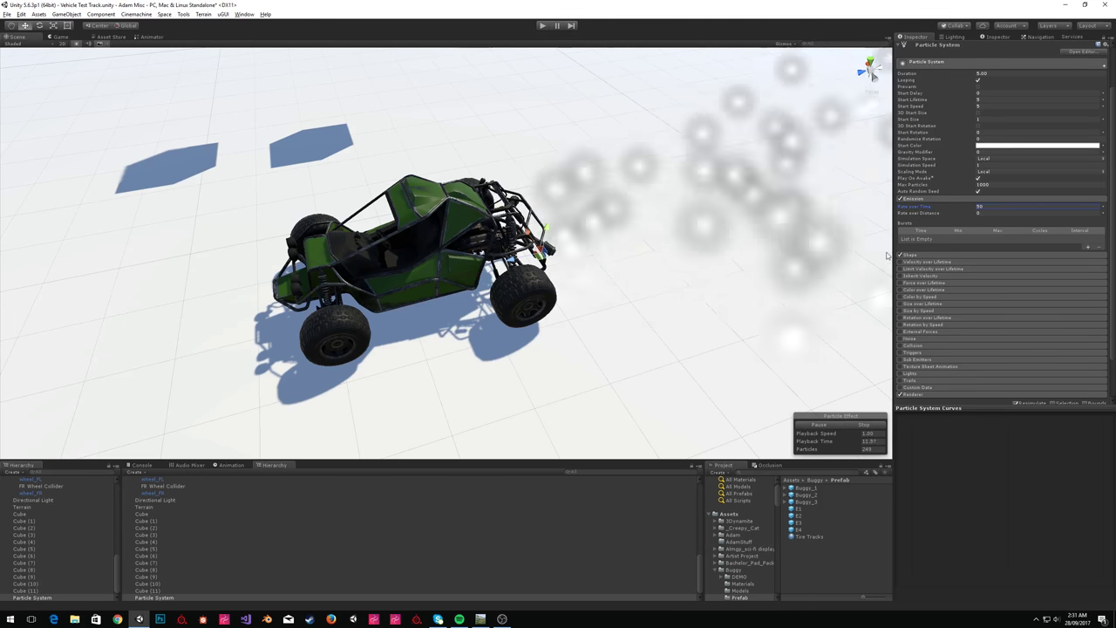
Tilt the Particle System upward to an X rotation of about -46.6 and set its Y rotation to 180.
left_click(914, 254)
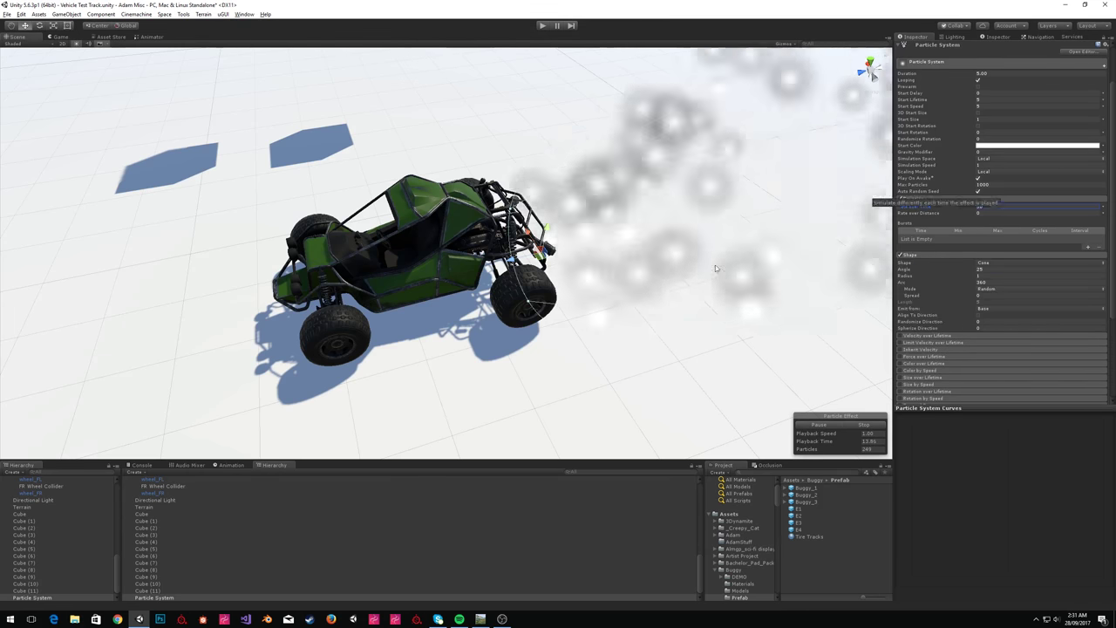
left_click_drag(700, 269, 540, 178, "alt")
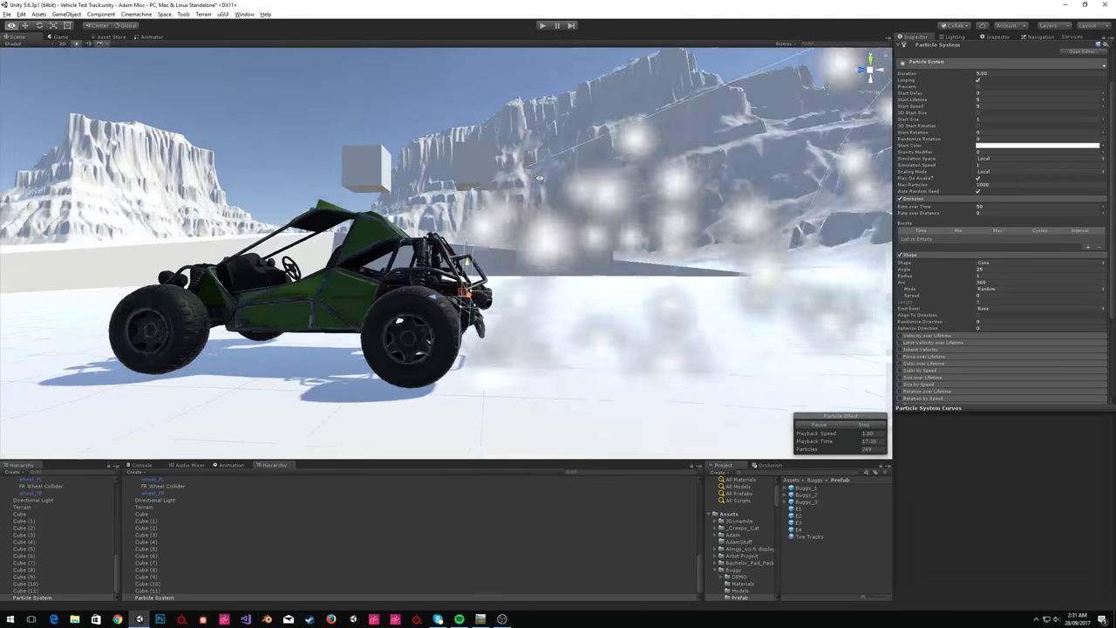
scroll(1003, 227, "up", 2)
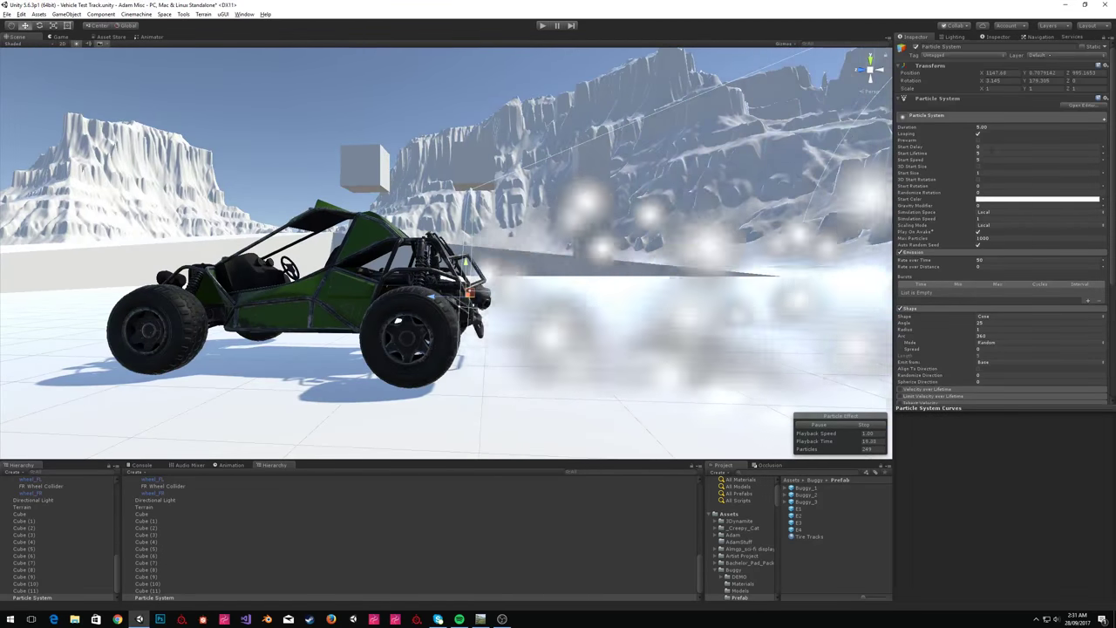
left_click_drag(983, 81, 753, 72)
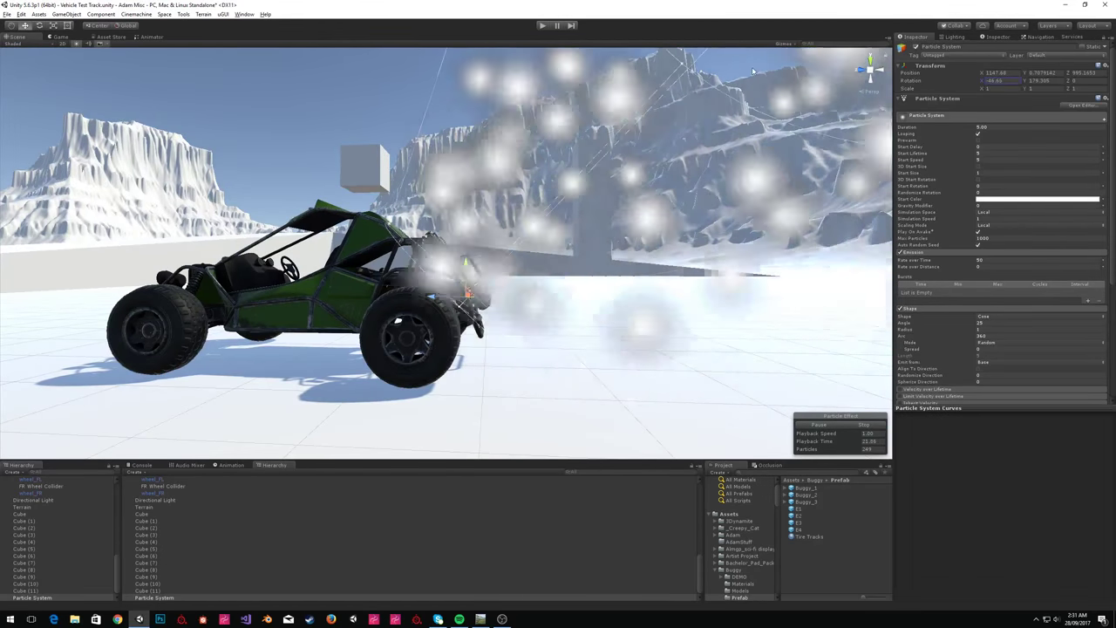
left_click(1048, 82)
type("180")
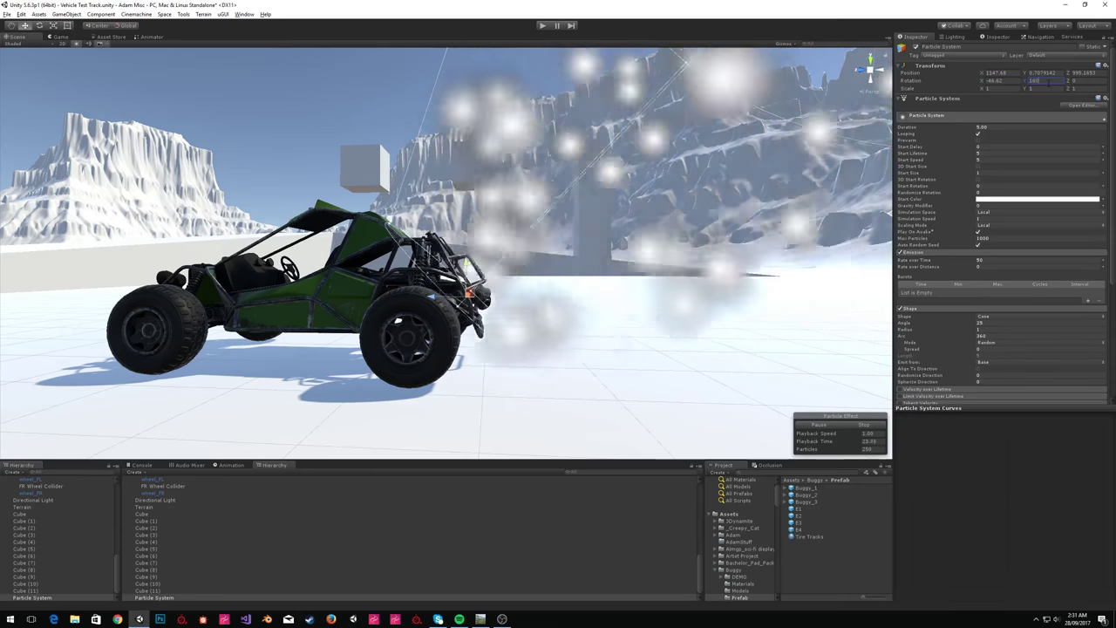
left_click_drag(610, 279, 751, 253, "alt")
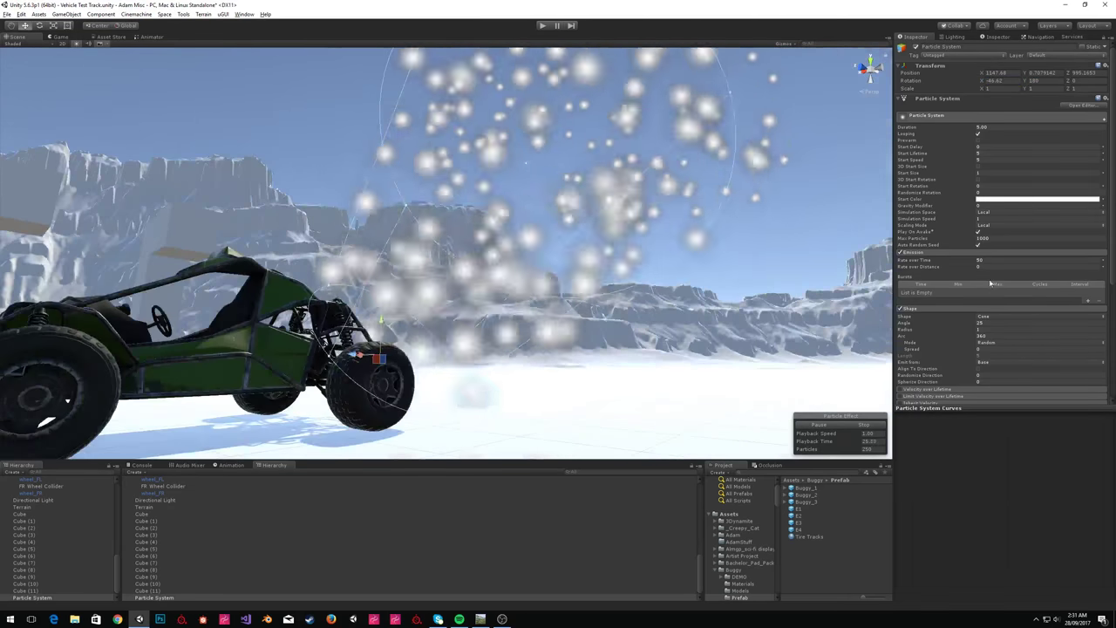
Enable Size over Lifetime on the Particle System and set the maximum of its rising size curve to 8.
scroll(972, 295, "down", 2)
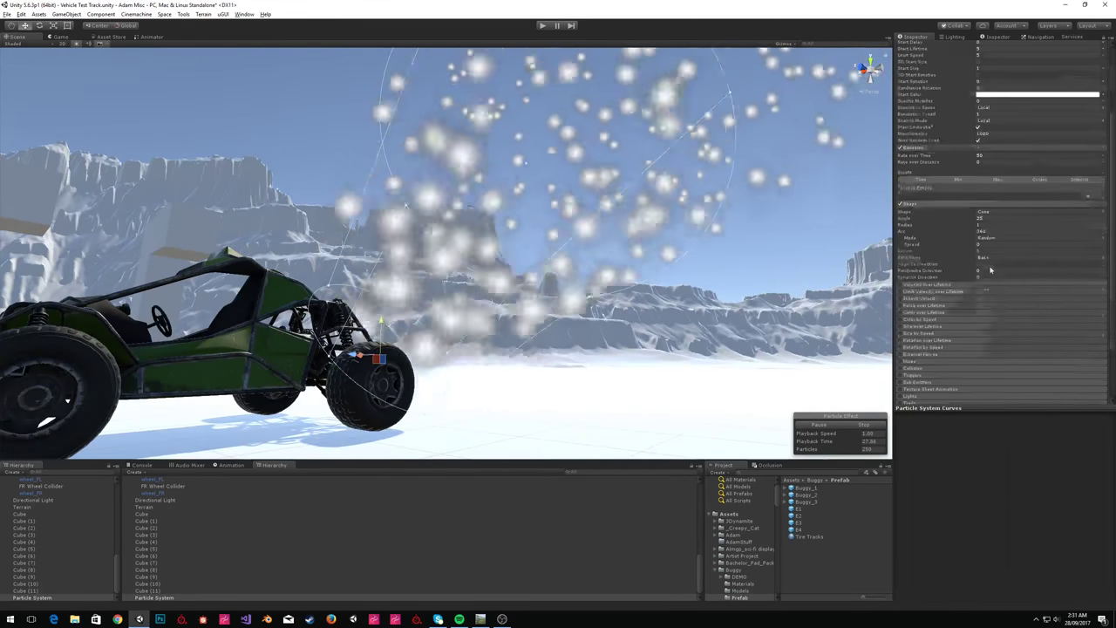
scroll(990, 271, "up", 2)
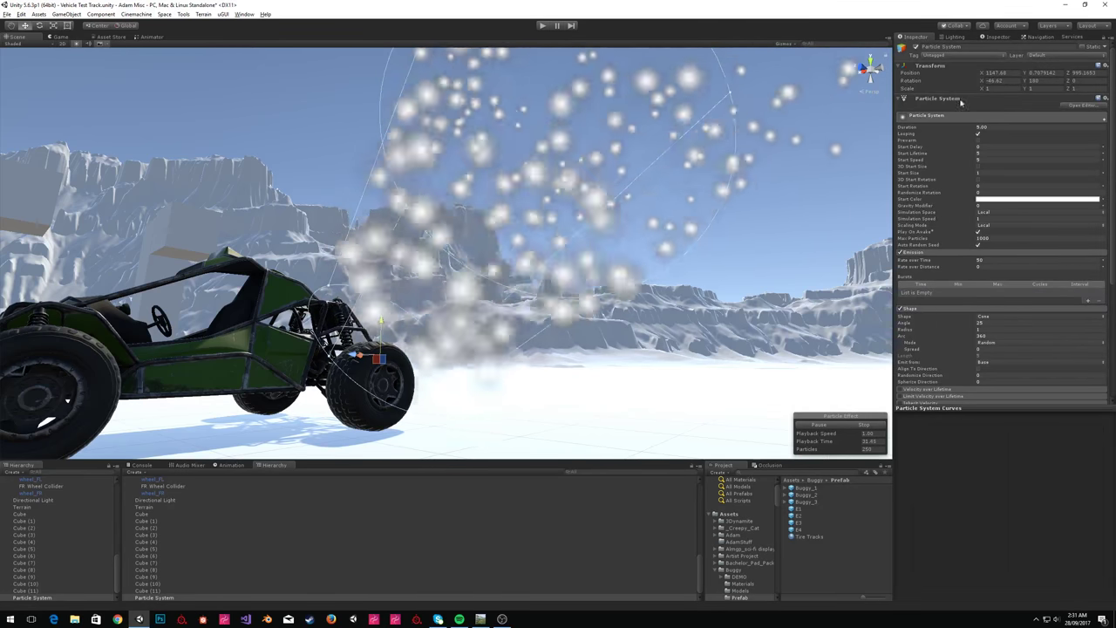
scroll(986, 289, "down", 5)
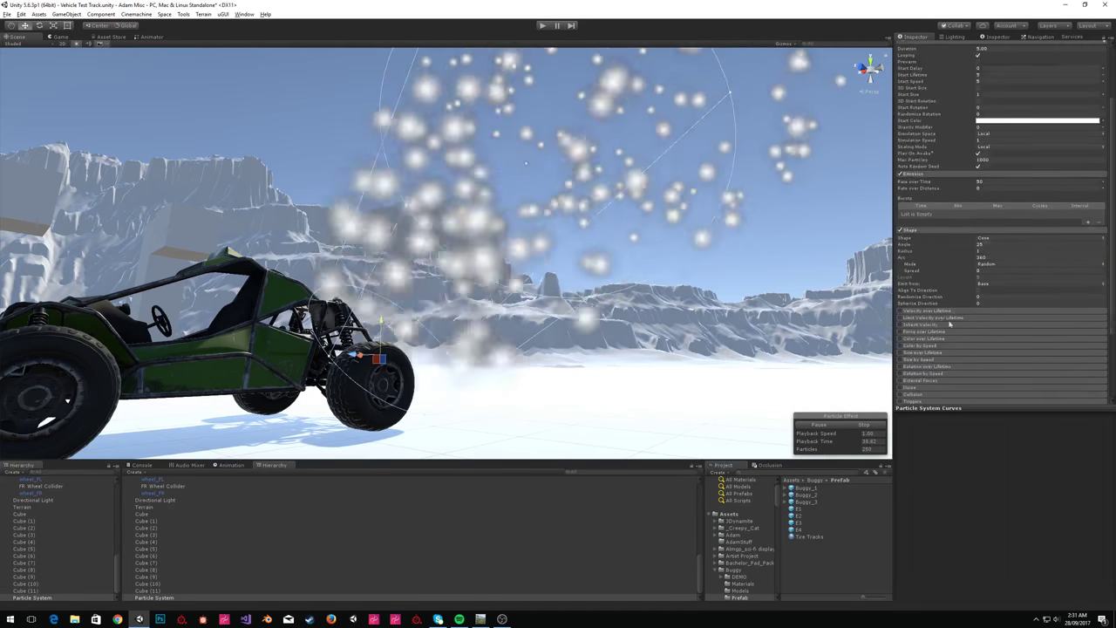
left_click(915, 354)
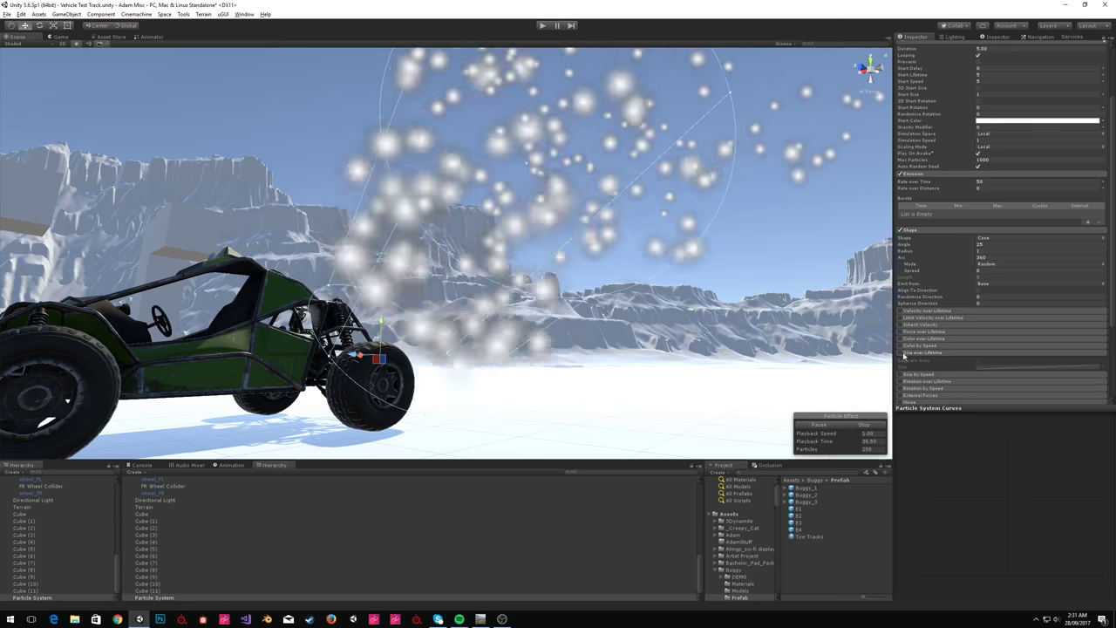
left_click(1036, 367)
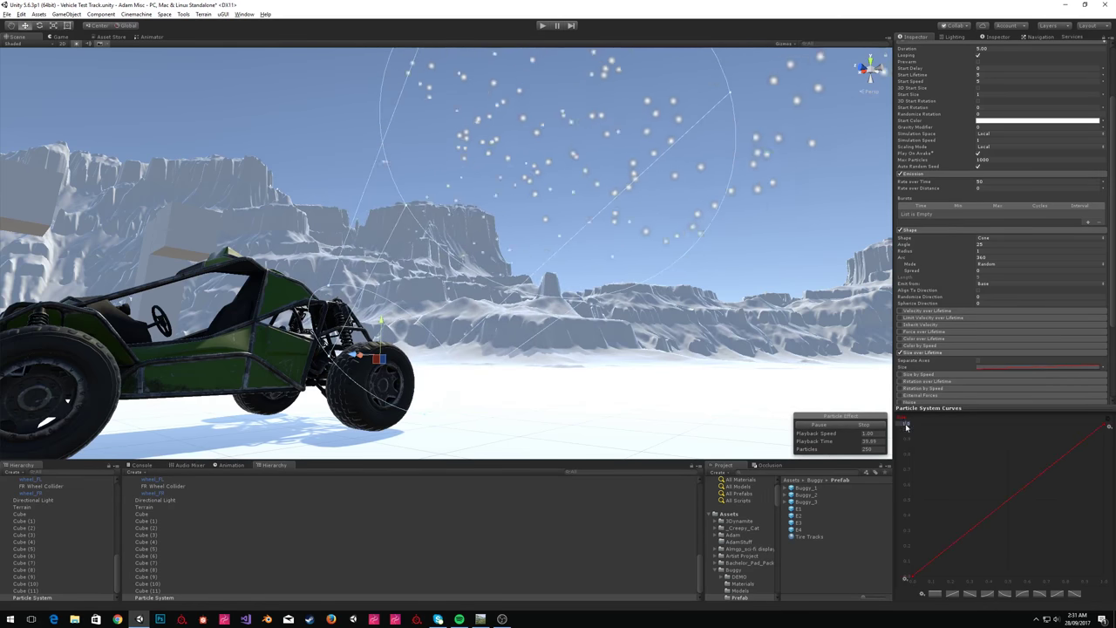
type("8")
key("Return")
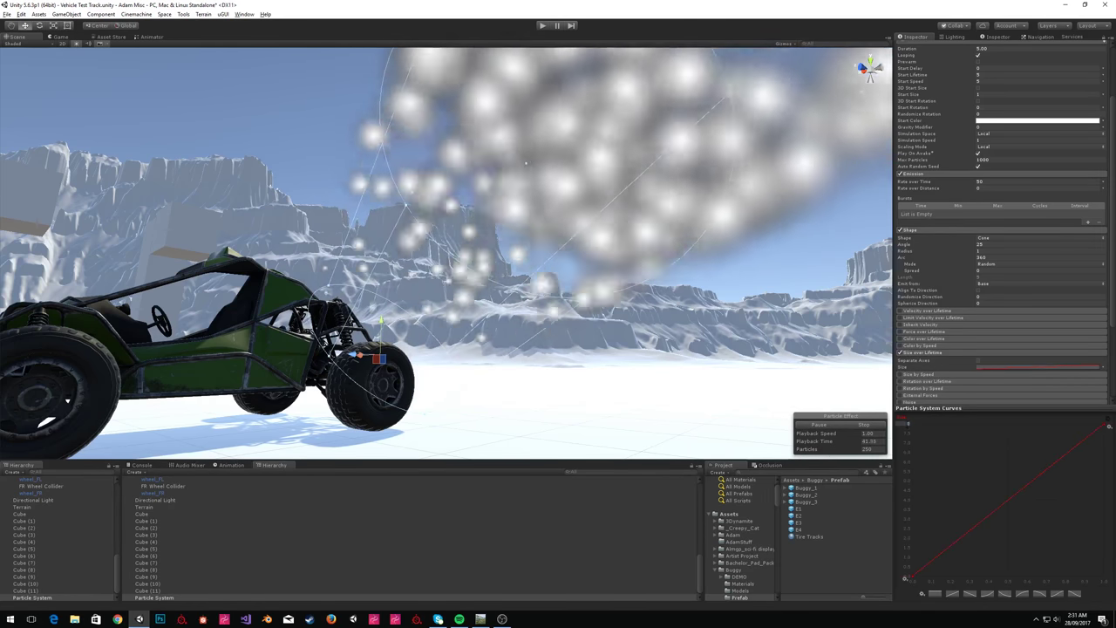
Set the emission Rate over Time to 15 and narrow the cone shape's Radius to about 0.295.
left_click(992, 182)
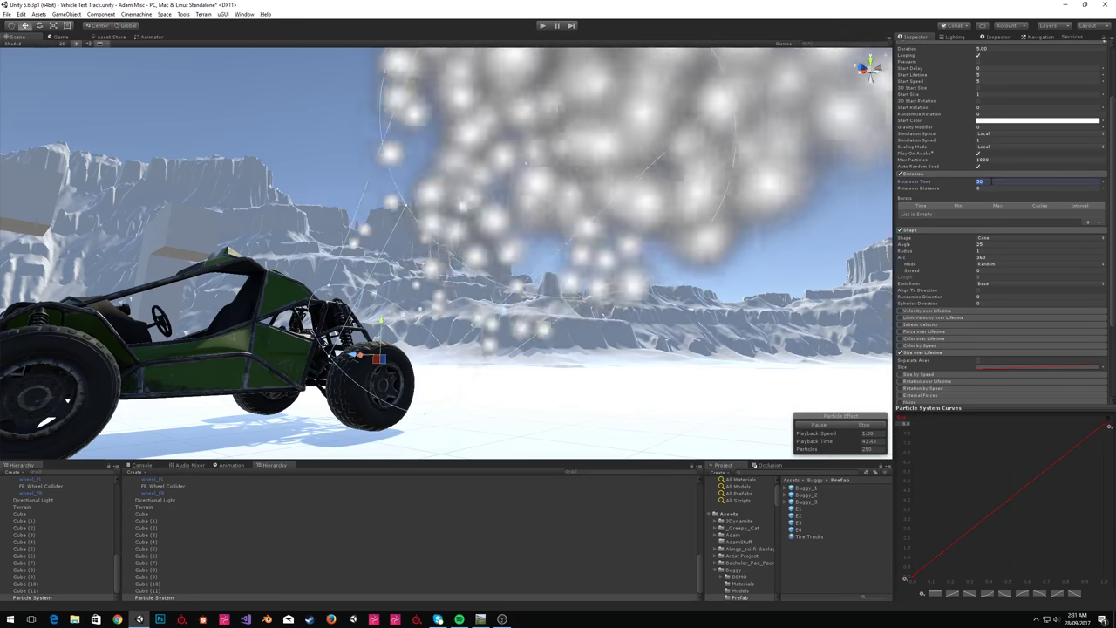
type("15")
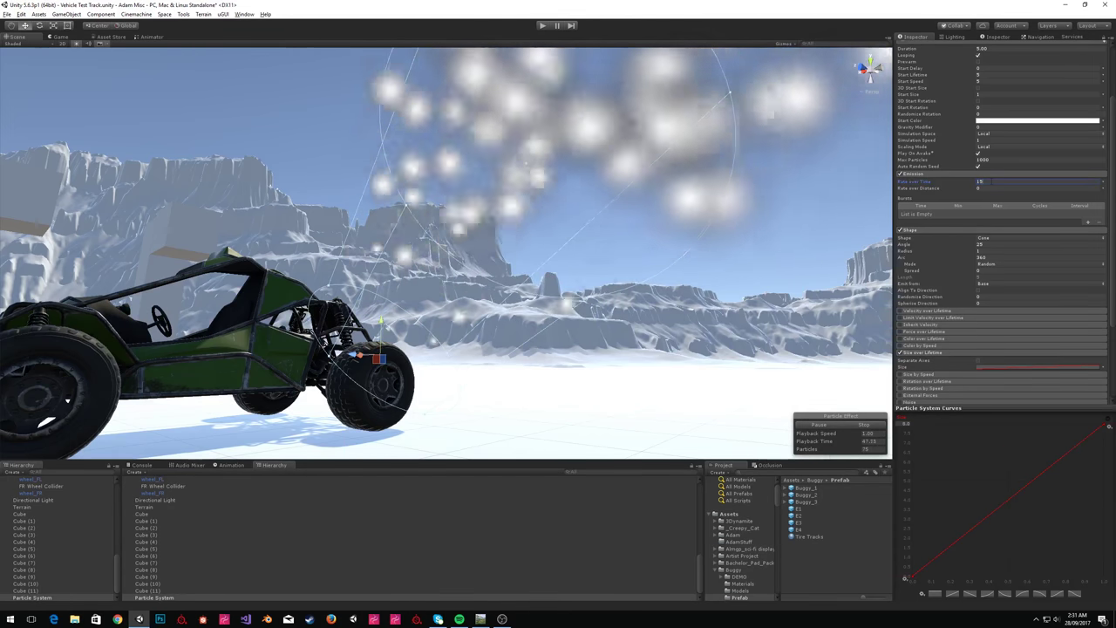
right_click_drag(431, 239, 577, 222)
left_click_drag(576, 222, 454, 291, "alt")
right_click_drag(579, 220, 429, 215)
left_click_drag(423, 316, 683, 209, "alt")
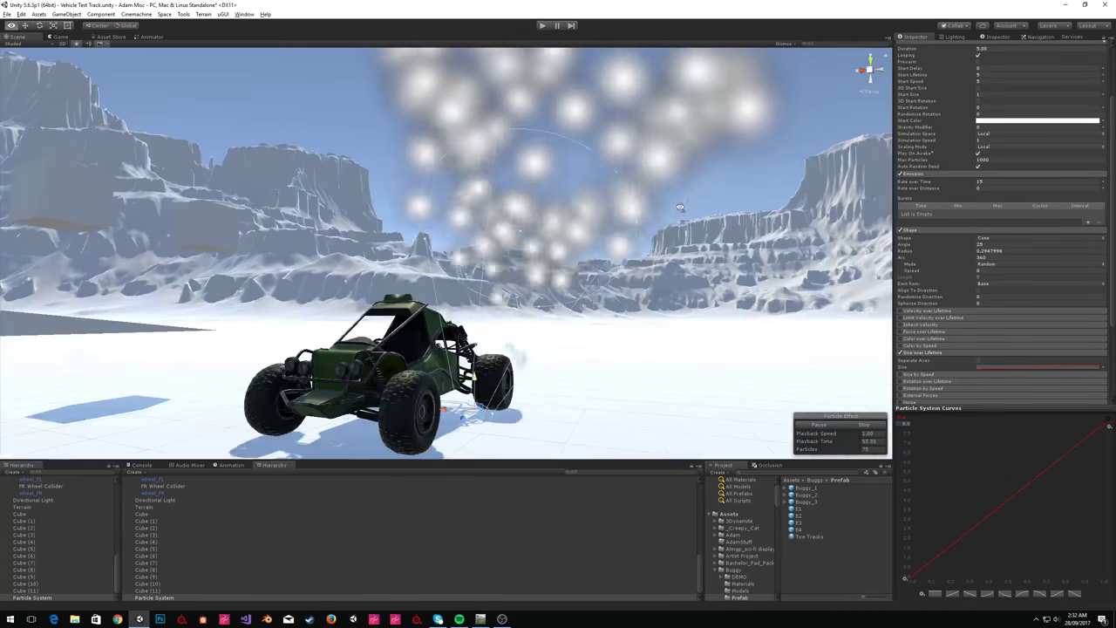
Enable the Noise module on the Particle System to add turbulence to the particles.
scroll(1027, 292, "down", 3)
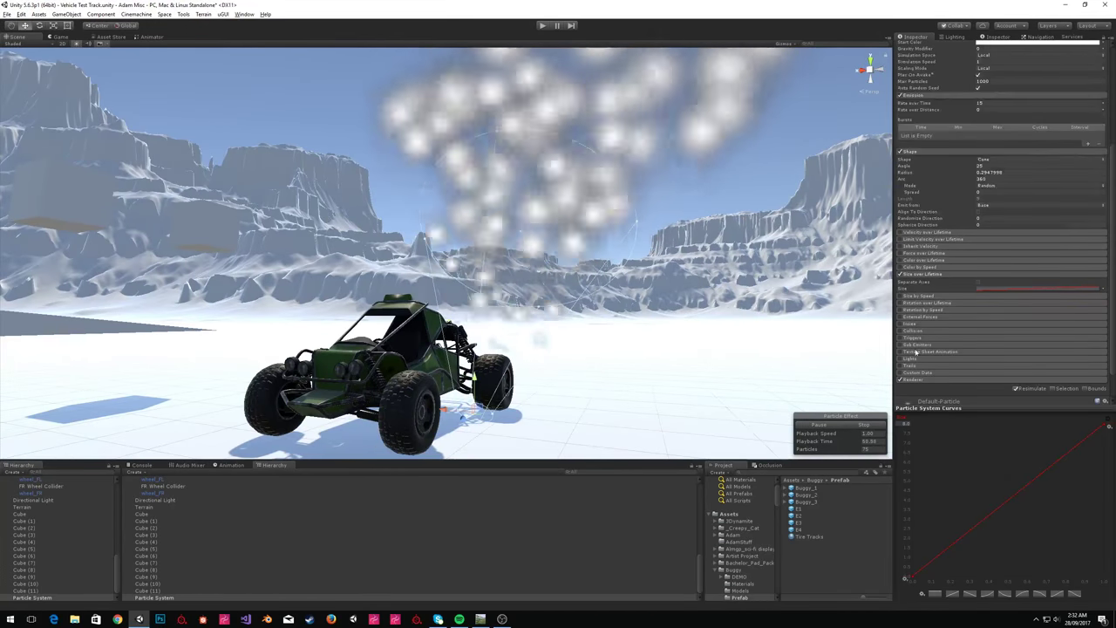
left_click(900, 324)
left_click(900, 324)
right_click_drag(575, 225, 615, 193)
left_click_drag(616, 193, 619, 228, "alt")
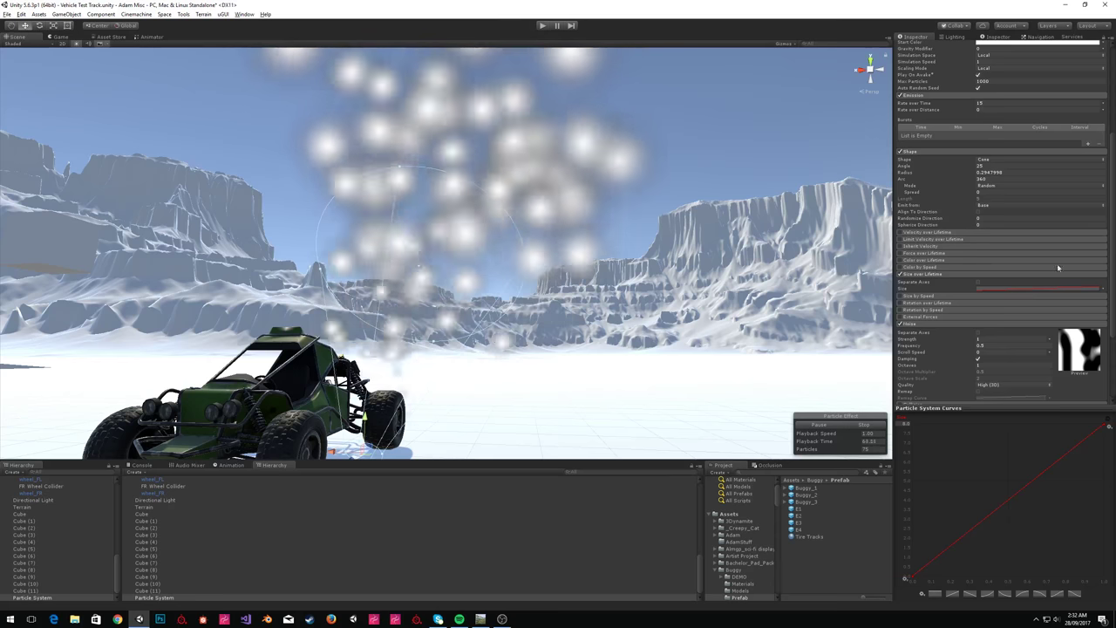
Enable Color over Lifetime and lower the alpha at the gradient's 100% location so particles fade to transparent.
left_click(901, 261)
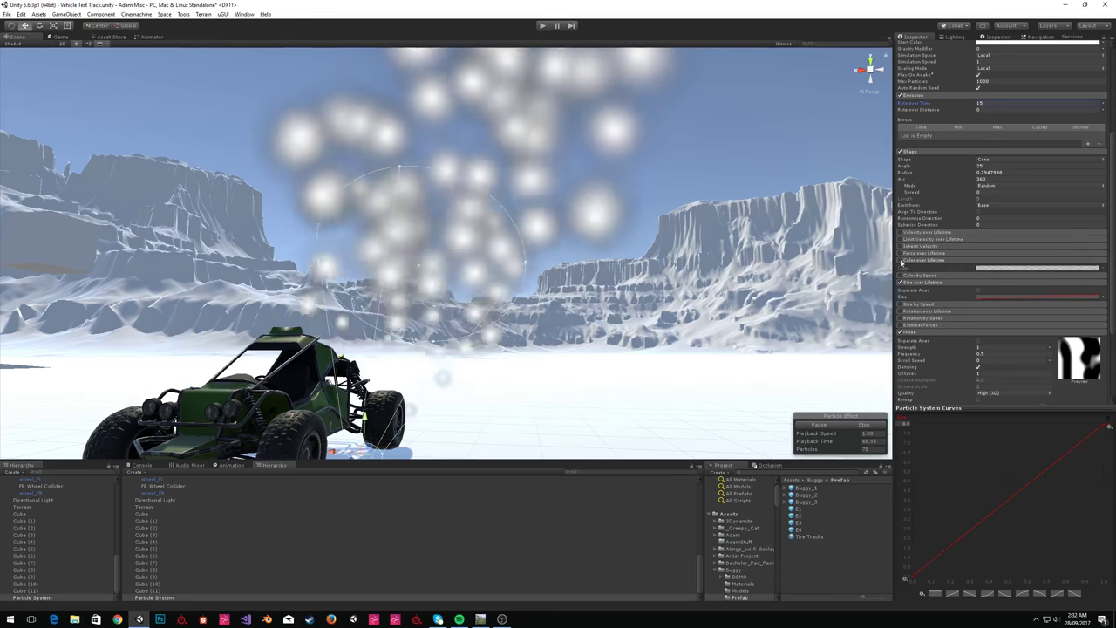
left_click(1003, 268)
left_click(768, 231)
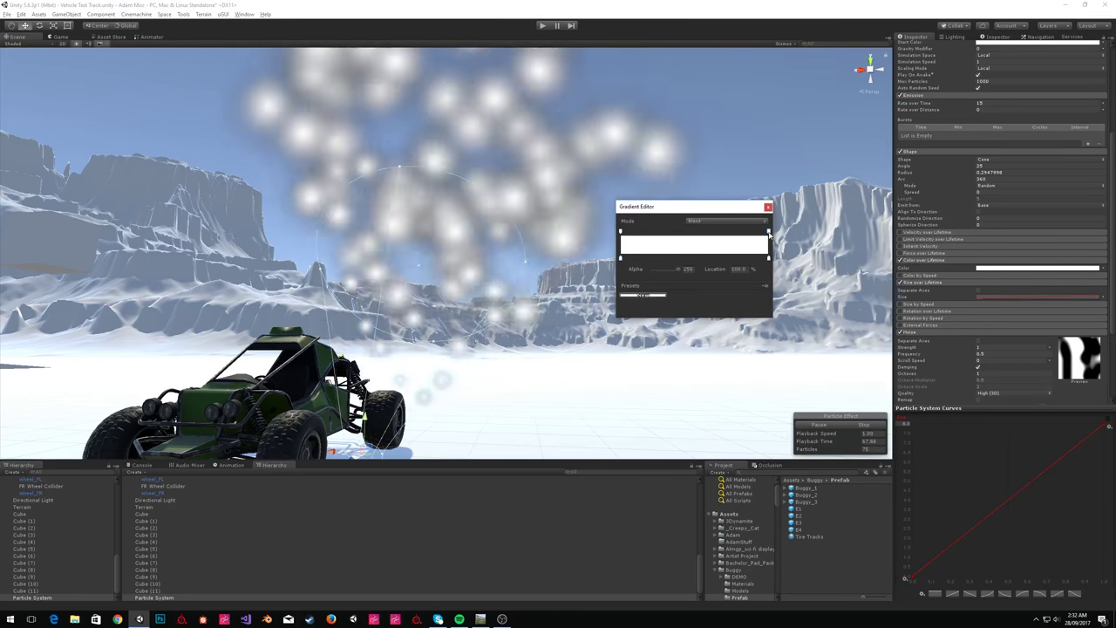
left_click_drag(679, 270, 638, 272)
left_click(768, 208)
left_click_drag(488, 266, 610, 274, "alt")
Set the starting color of the Color over Lifetime gradient to black.
left_click(990, 268)
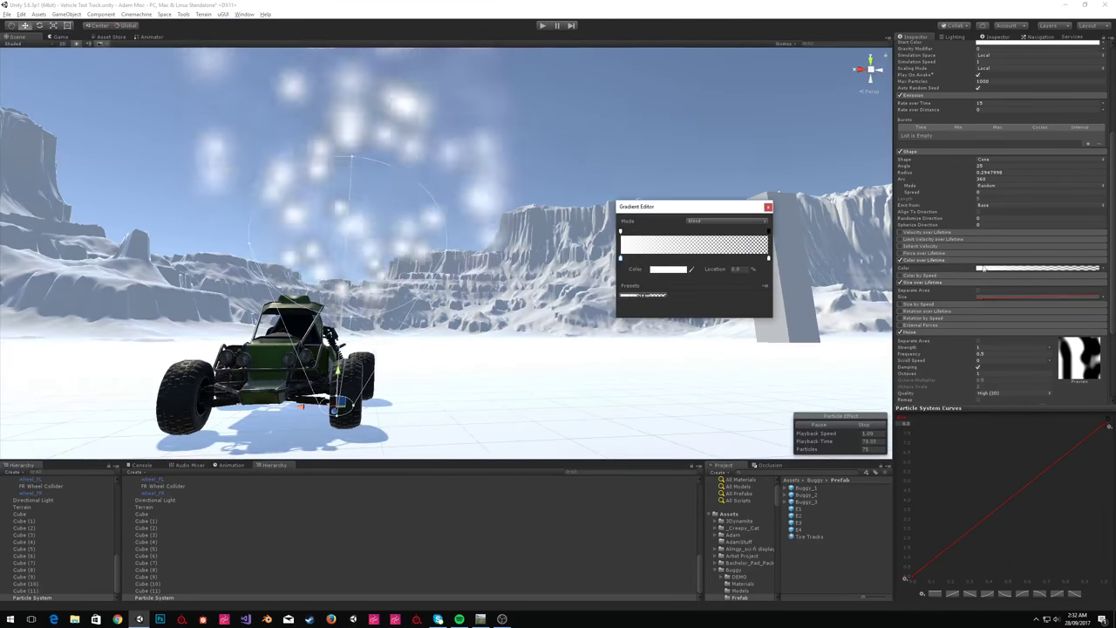
left_click(671, 271)
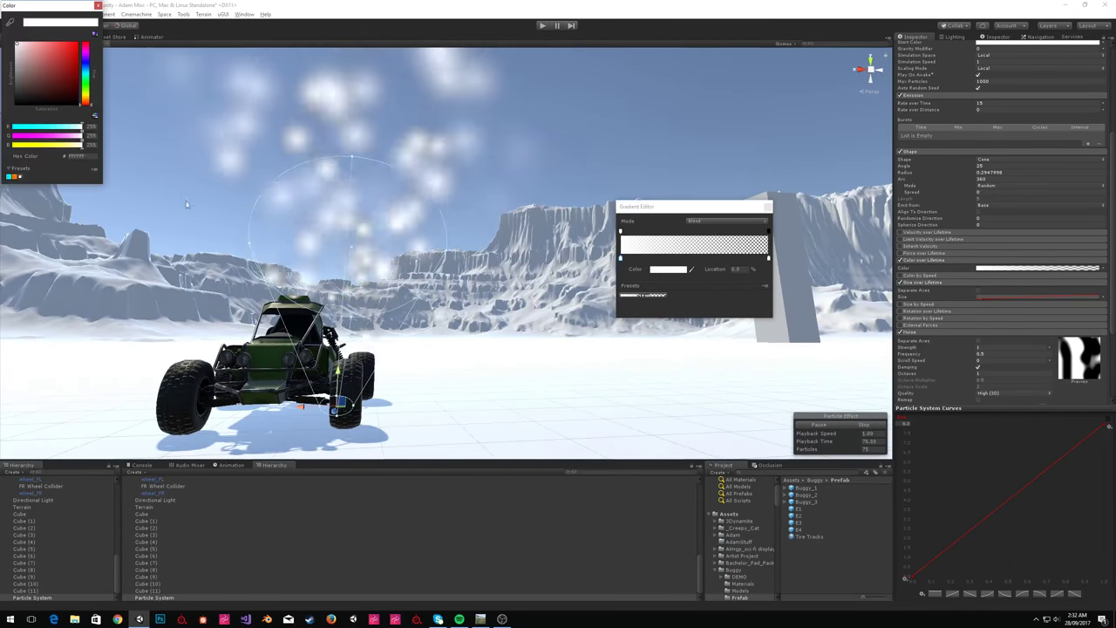
left_click_drag(45, 95, 1, 140)
left_click(97, 5)
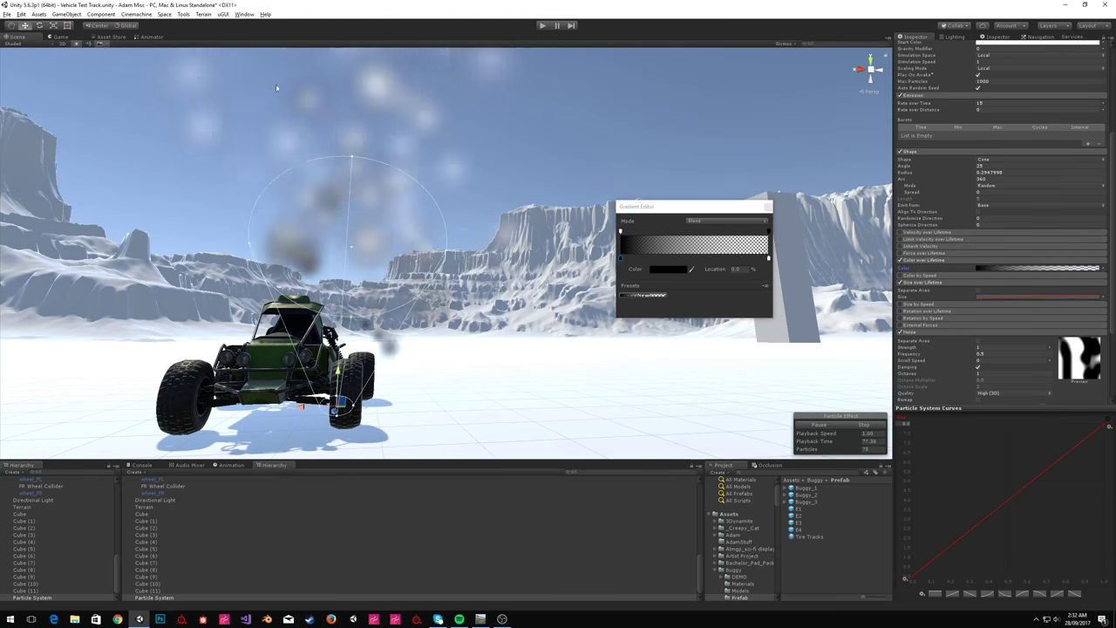
Set the color at the gradient's 100% location to a near-black gray and finish editing the gradient.
left_click(769, 258)
left_click(669, 269)
left_click(42, 89)
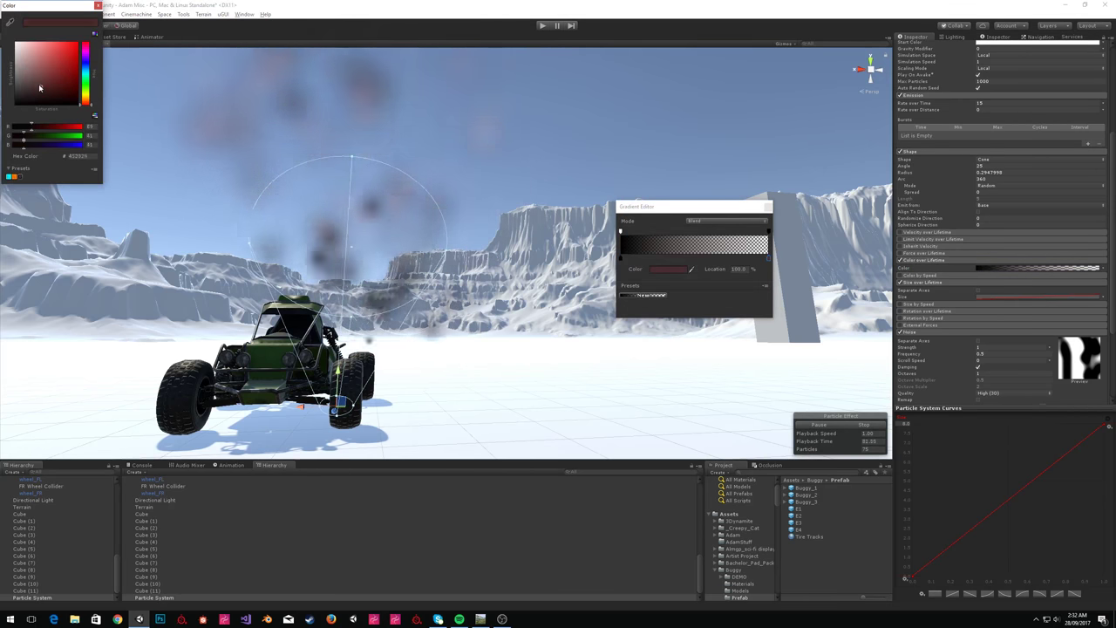
left_click(32, 97)
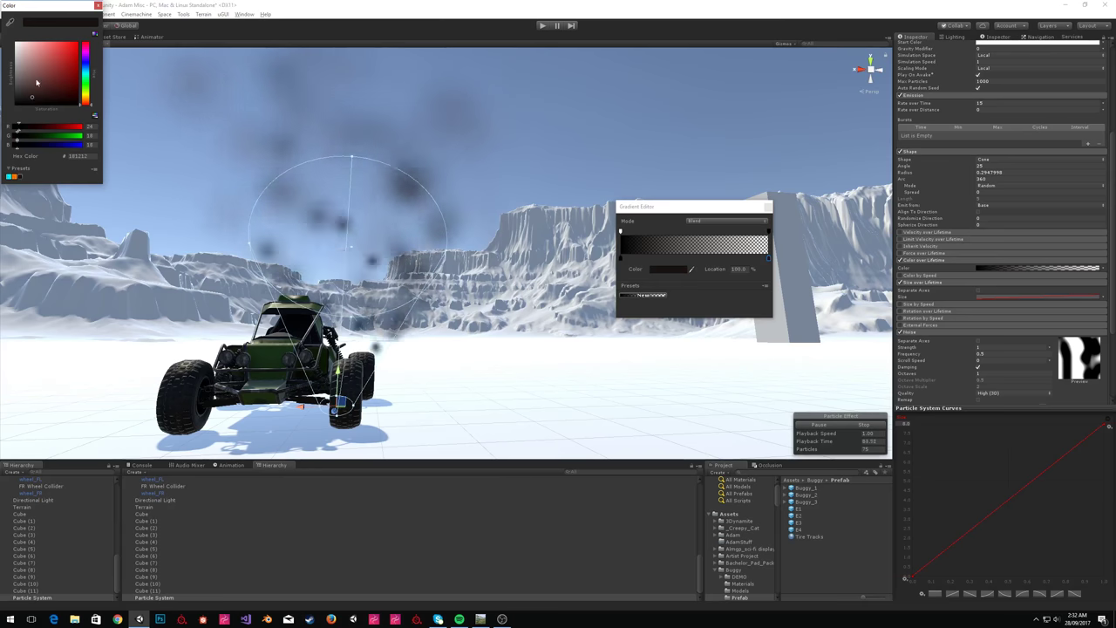
left_click(98, 6)
left_click(767, 205)
scroll(993, 185, "up", 5)
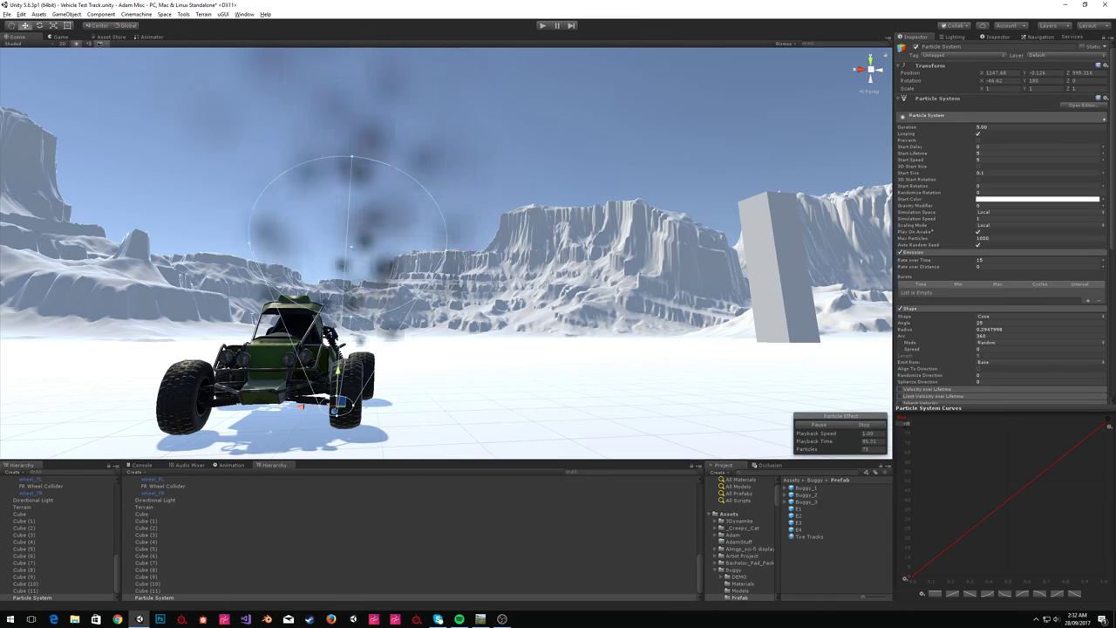
Narrow the emitter cone's Radius to about 0.045 and place the Particle System at the base of the buggy's rear wheel.
left_click_drag(791, 432, 717, 271, "alt")
right_click_drag(716, 271, 451, 321)
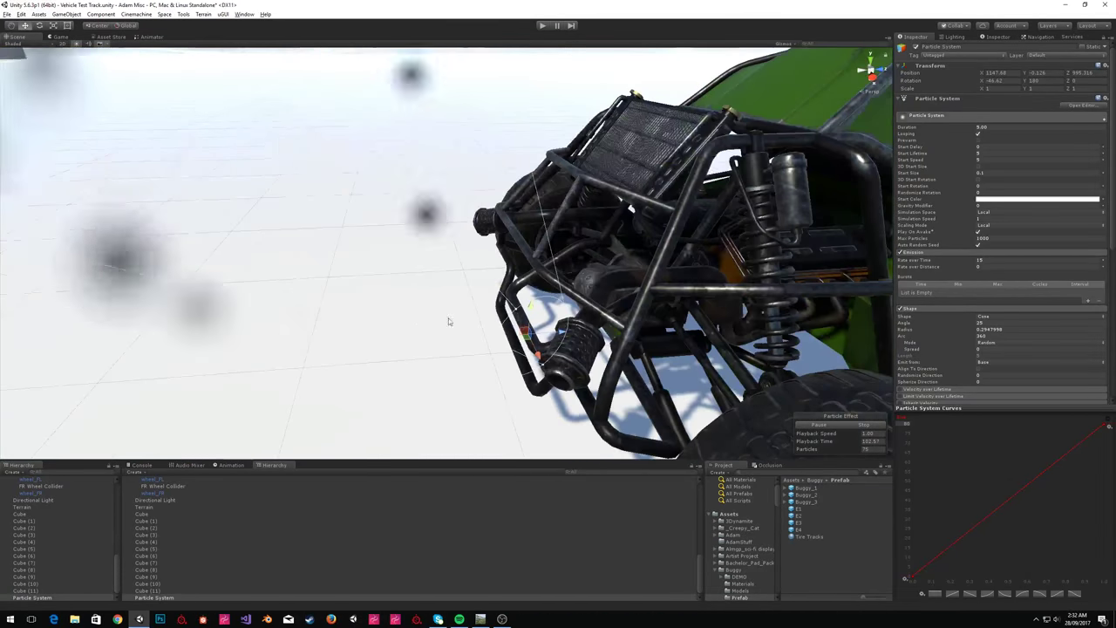
left_click_drag(542, 366, 531, 341)
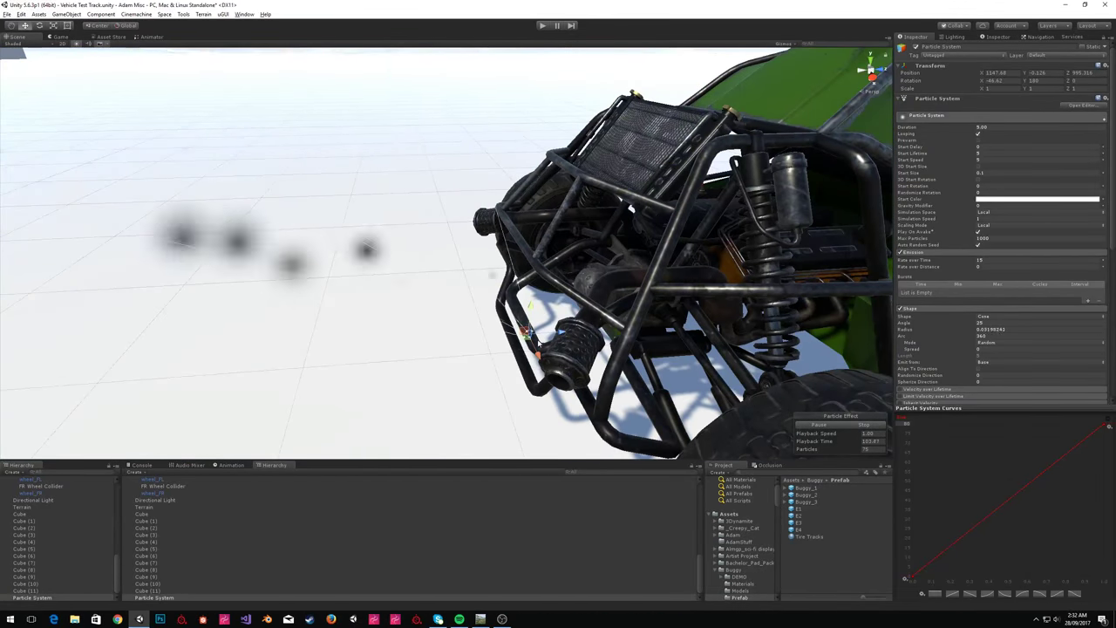
right_click_drag(441, 287, 572, 263)
left_click_drag(572, 264, 241, 149, "alt")
scroll(241, 150, "down", 4)
key("d")
right_click_drag(241, 150, 90, 216)
key("w")
key("w")
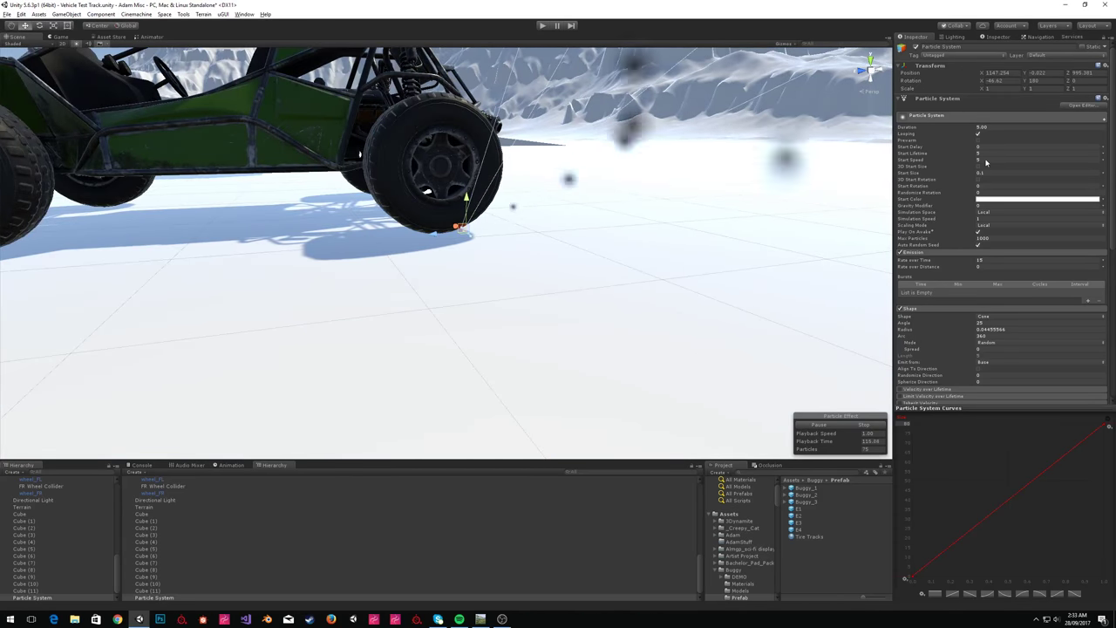
Set the Particle System's Start Size to 0.3 and view the smoke from above the buggy.
left_click(993, 174)
type("0.3")
right_click_drag(467, 187, 608, 268)
key("s")
key("a")
key("w")
key("s")
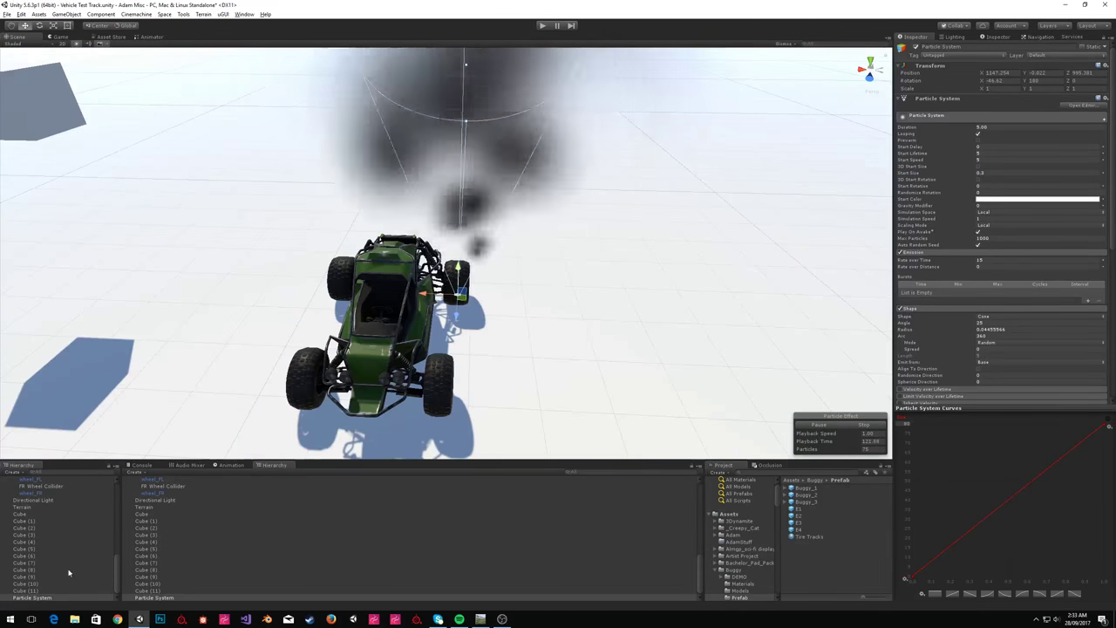
Parent the Particle System to Buggy_1 below BR Trail and rename it BL Particle.
left_click(31, 597)
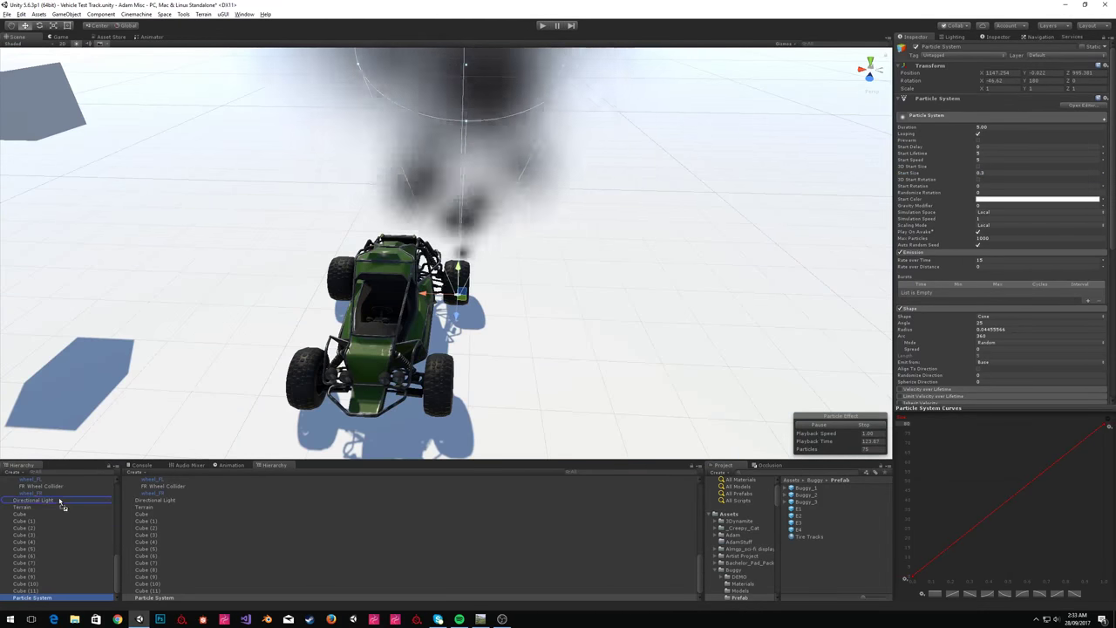
scroll(49, 488, "up", 3)
left_click_drag(44, 499, 36, 503)
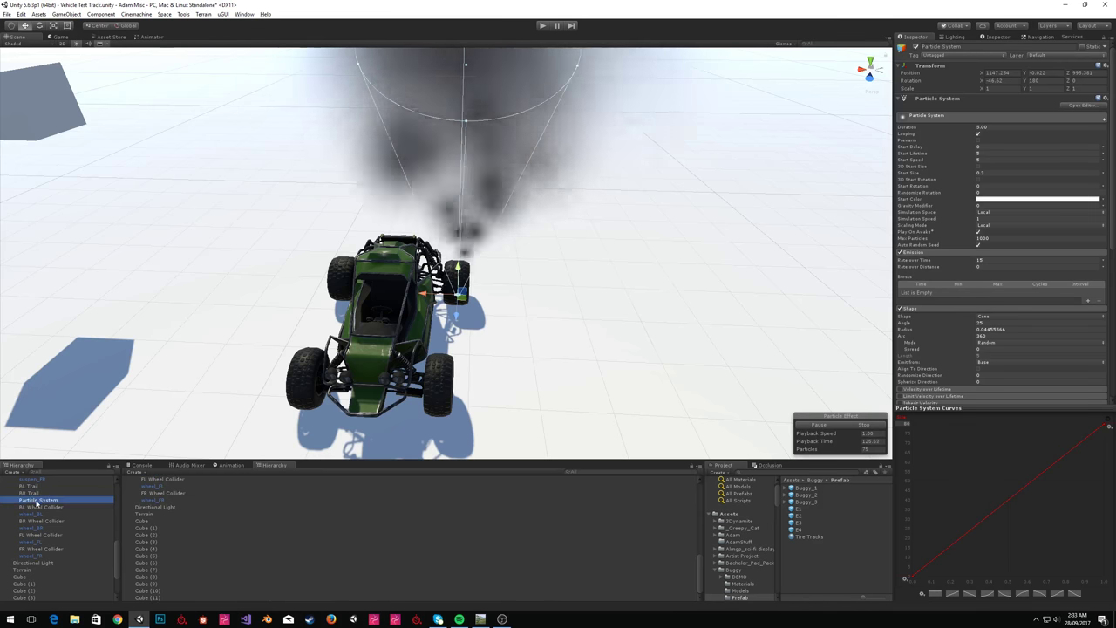
left_click(34, 501)
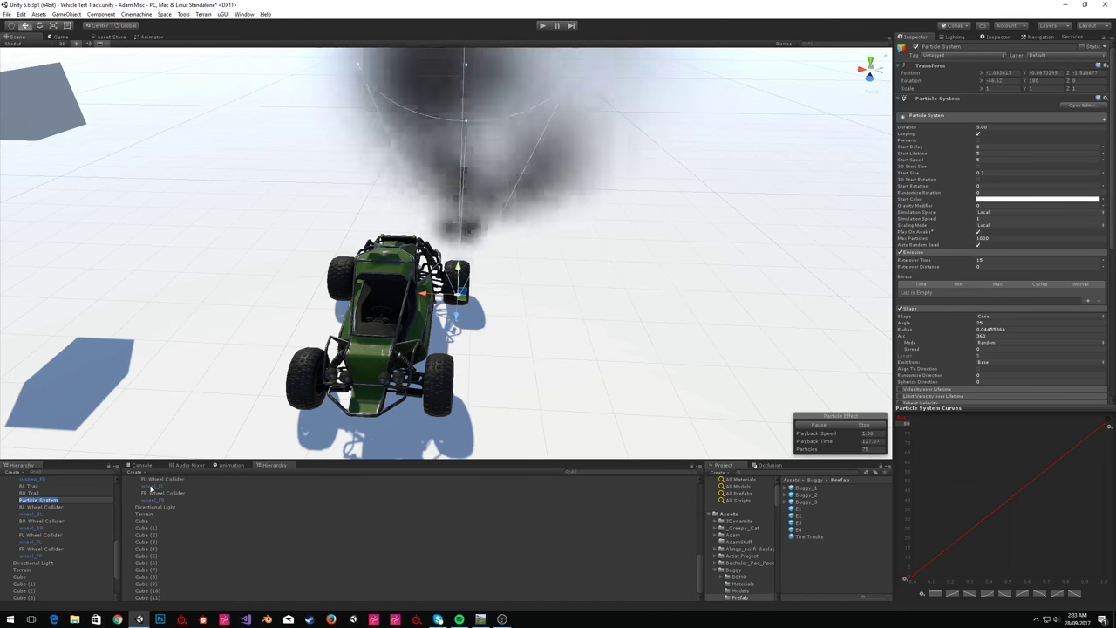
key("Return")
Duplicate BL Particle, place the copy directly below it and rename it BR Particle.
key("ctrl+d")
left_click_drag(52, 514, 50, 507)
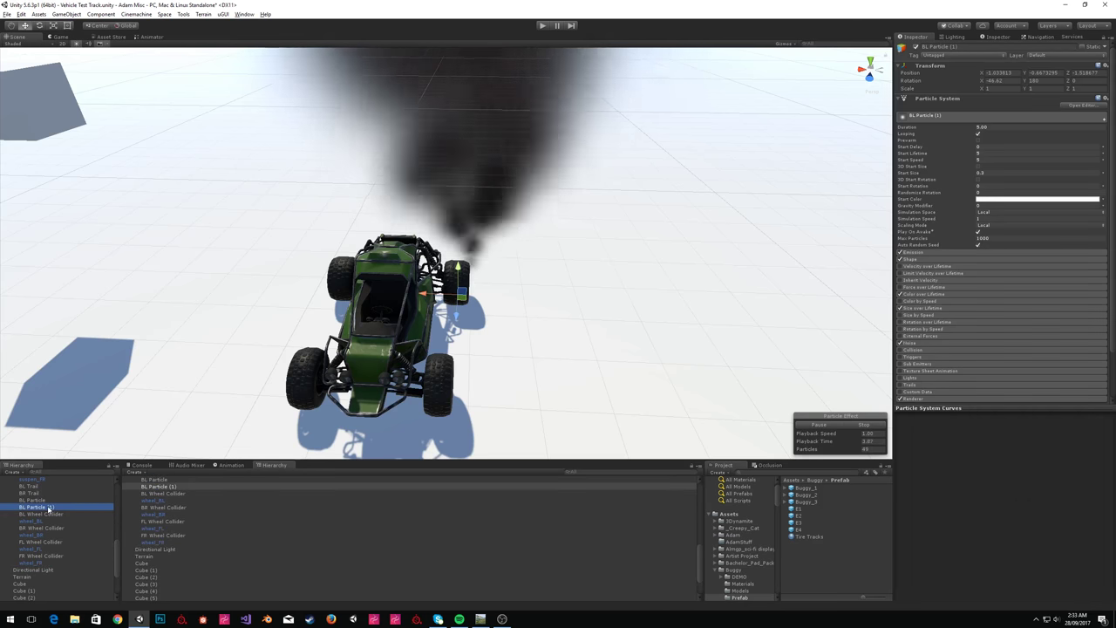
left_click(49, 508)
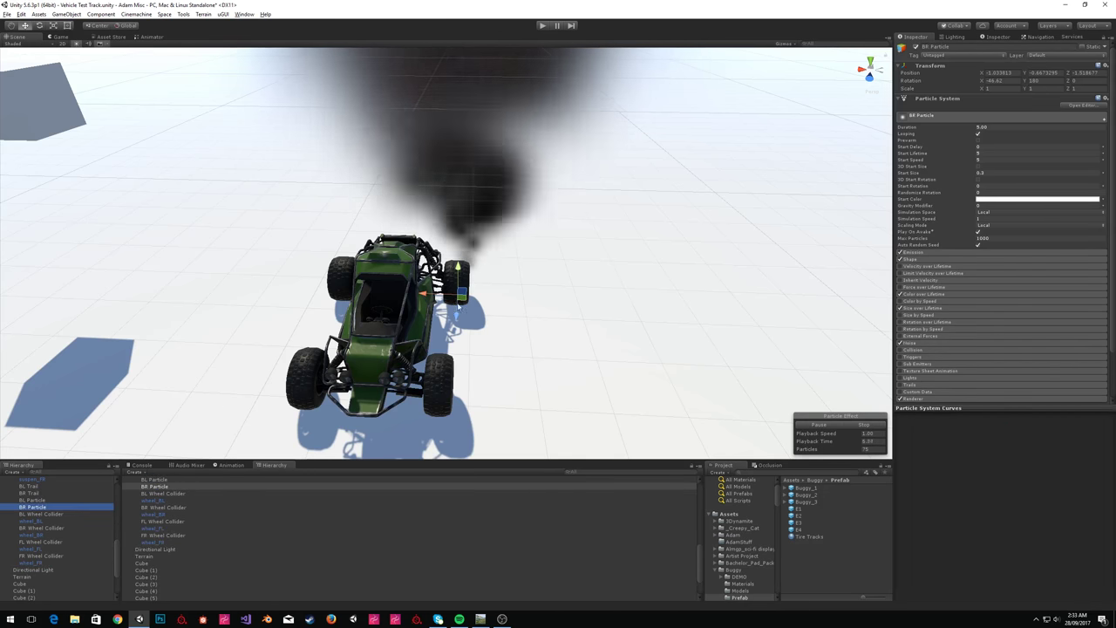
Move BR Particle across to the buggy's opposite rear wheel.
left_click_drag(423, 294, 281, 293)
right_click_drag(384, 322, 333, 412)
key("a")
Assign BL Particle as the Skid Particles of wheel Element 0 in Buggy_1's Modular Vehicle script.
scroll(61, 504, "up", 10)
left_click(37, 494)
scroll(78, 554, "down", 5)
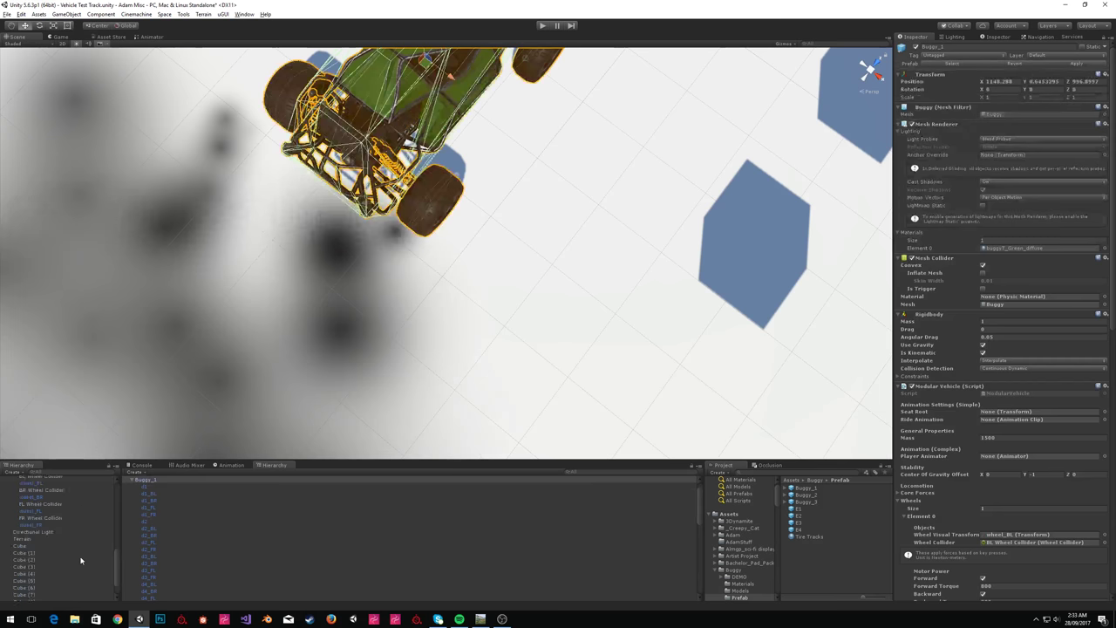
scroll(1048, 475, "down", 10)
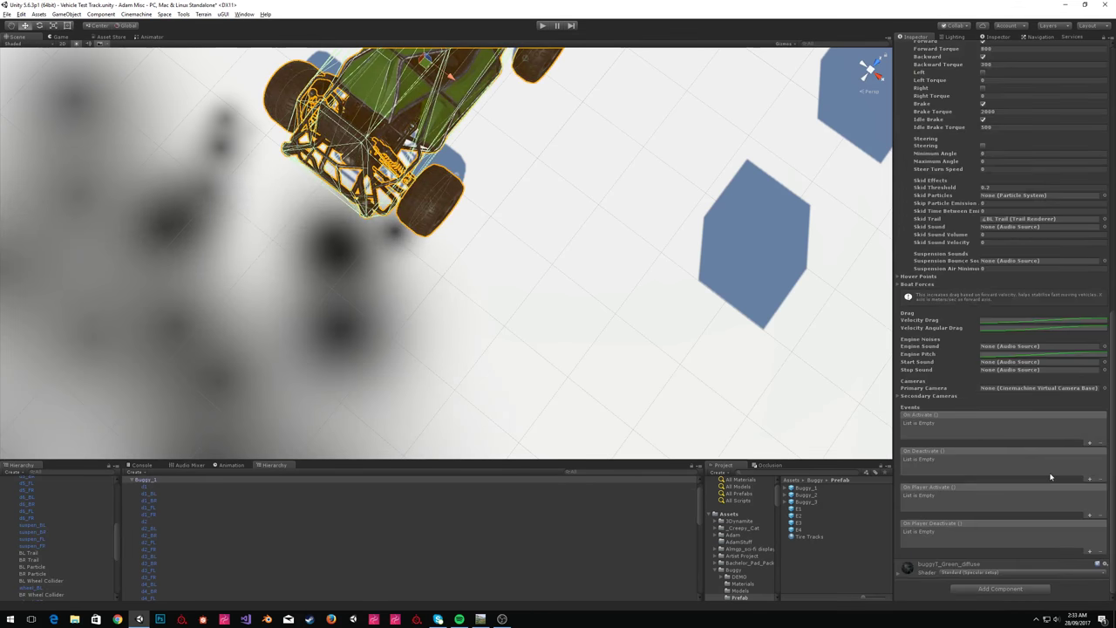
scroll(1109, 217, "up", 1)
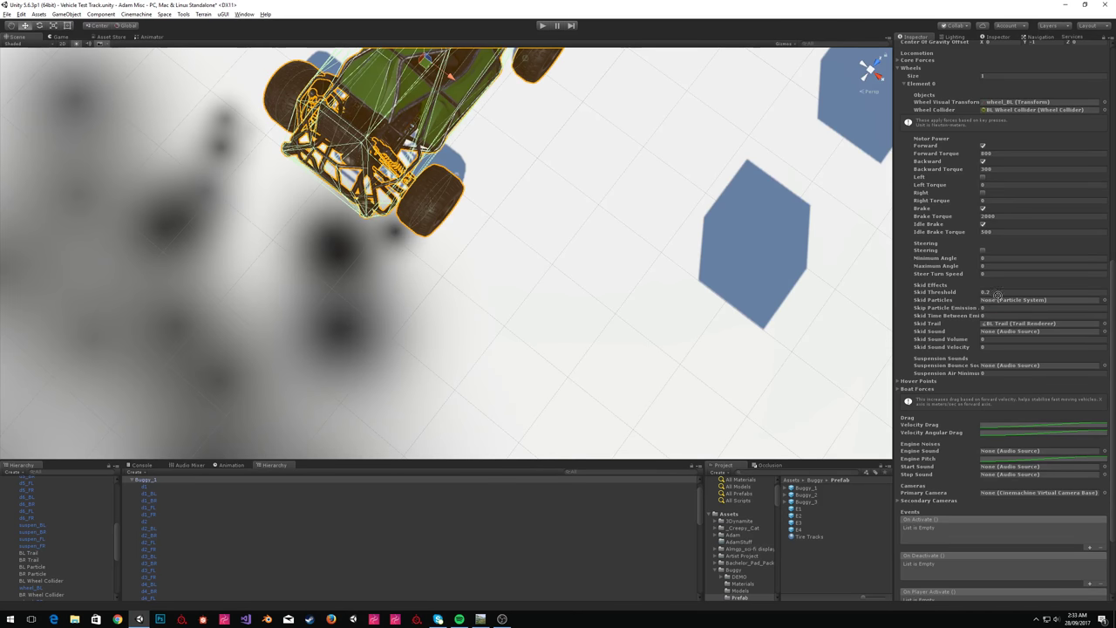
left_click_drag(43, 571, 1004, 301)
Set BL Particle's emission Rate over Time to 0.
left_click(37, 567)
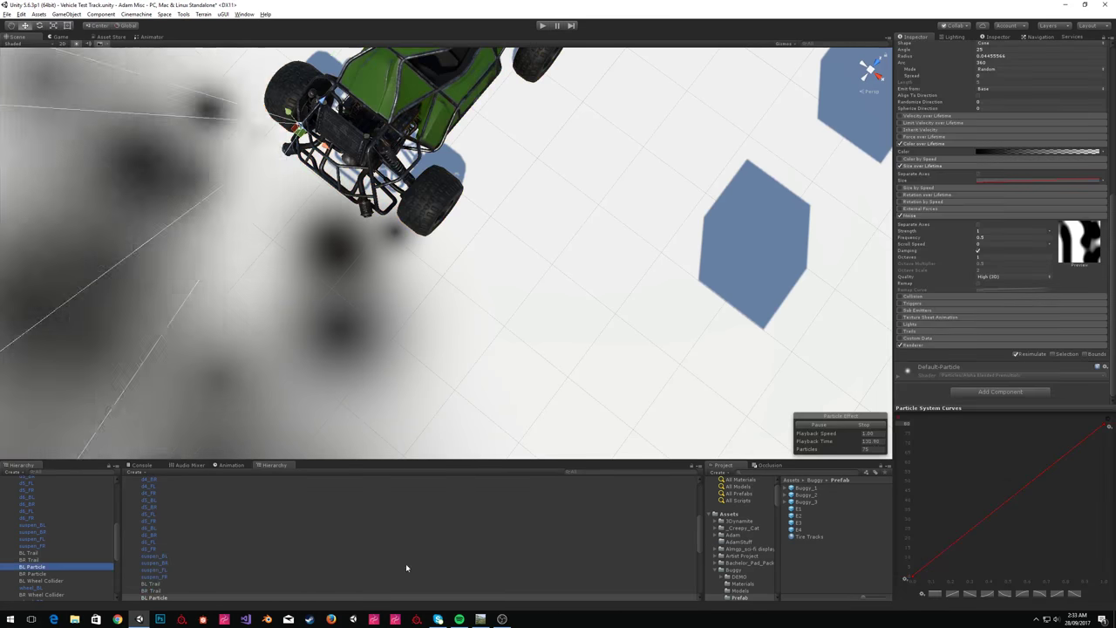
scroll(1047, 191, "up", 5)
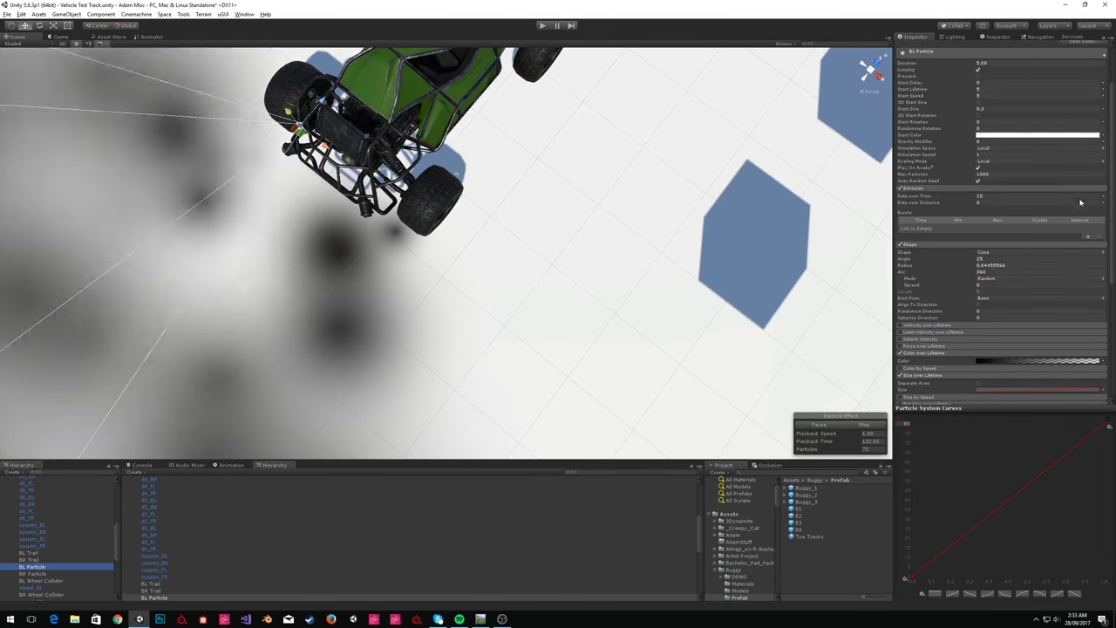
key("f")
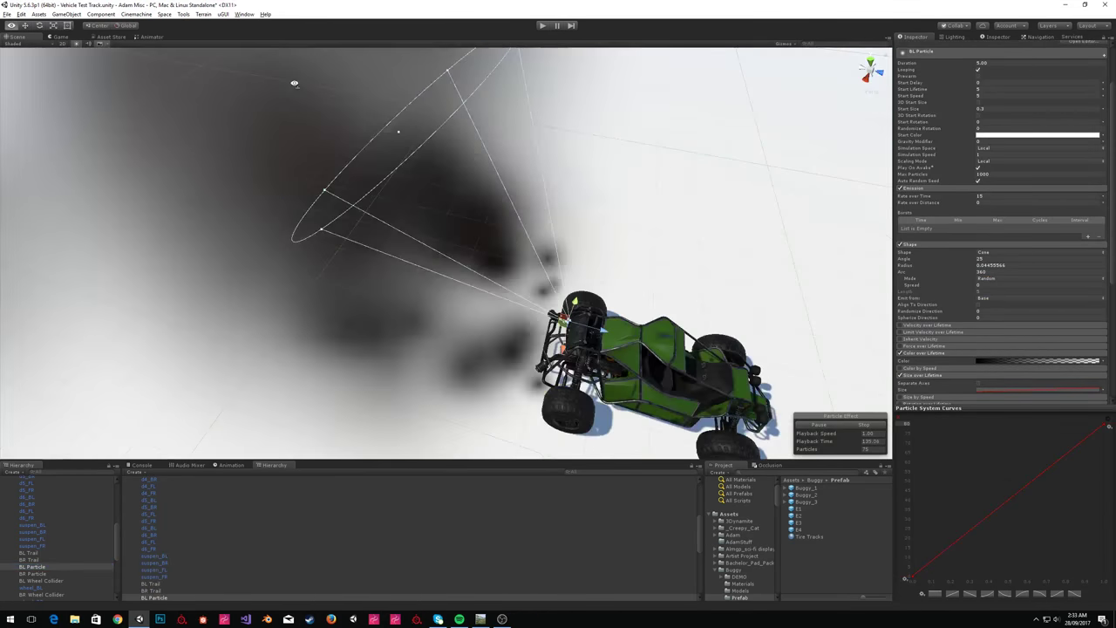
left_click(995, 195)
type("0")
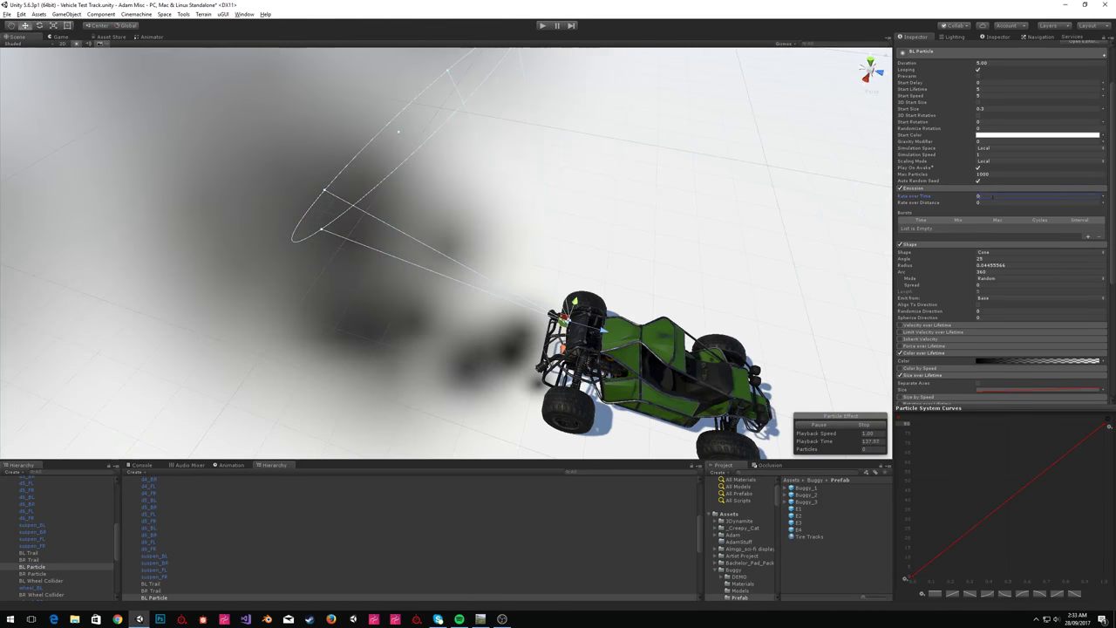
Expand the Emission module of BR Particle and set its Rate over Time to 0.
left_click(108, 574)
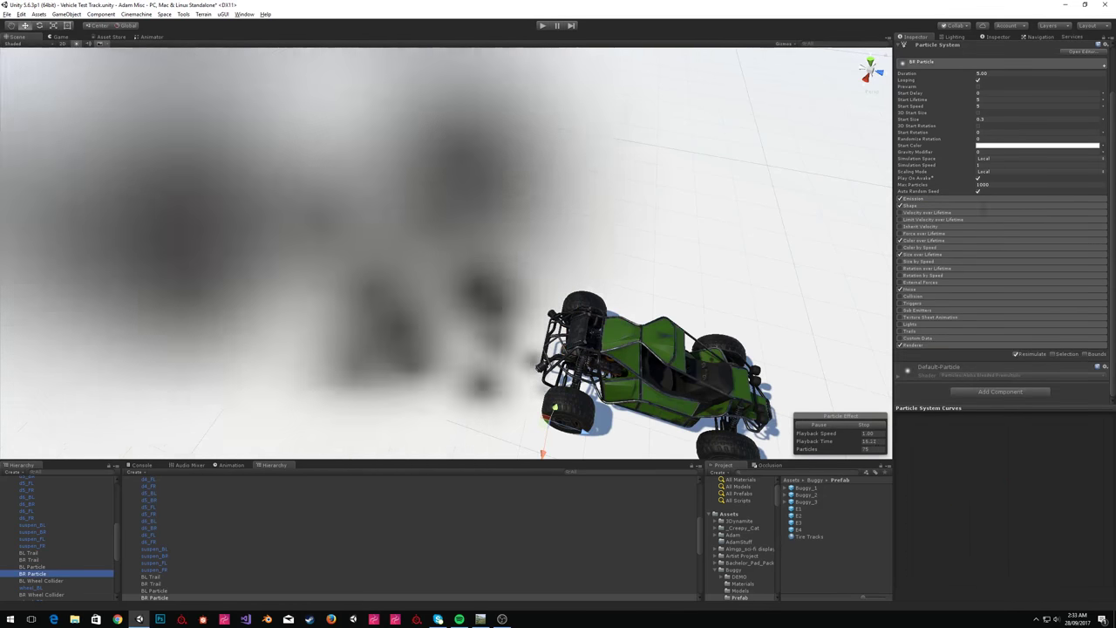
scroll(983, 209, "up", 1)
left_click(982, 224)
left_click(984, 233)
type("0")
For Buggy_1's wheel Element 0, set the skid particle emission to 15 and the skid time between emissions to 0.2.
scroll(71, 505, "up", 10)
left_click(69, 493)
scroll(1029, 365, "down", 6)
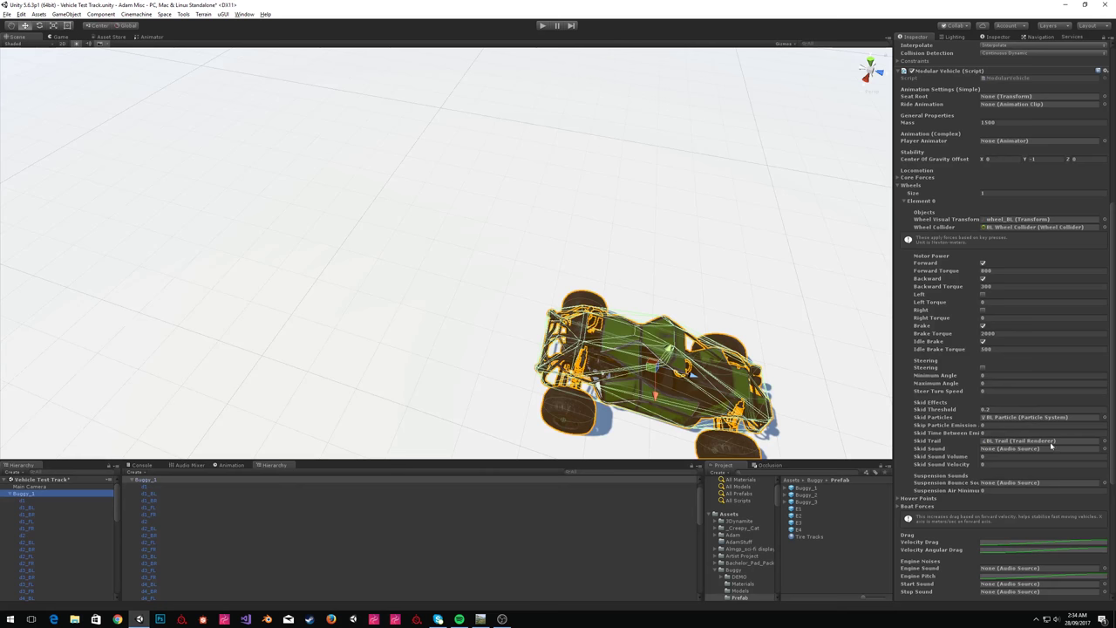
left_click(994, 425)
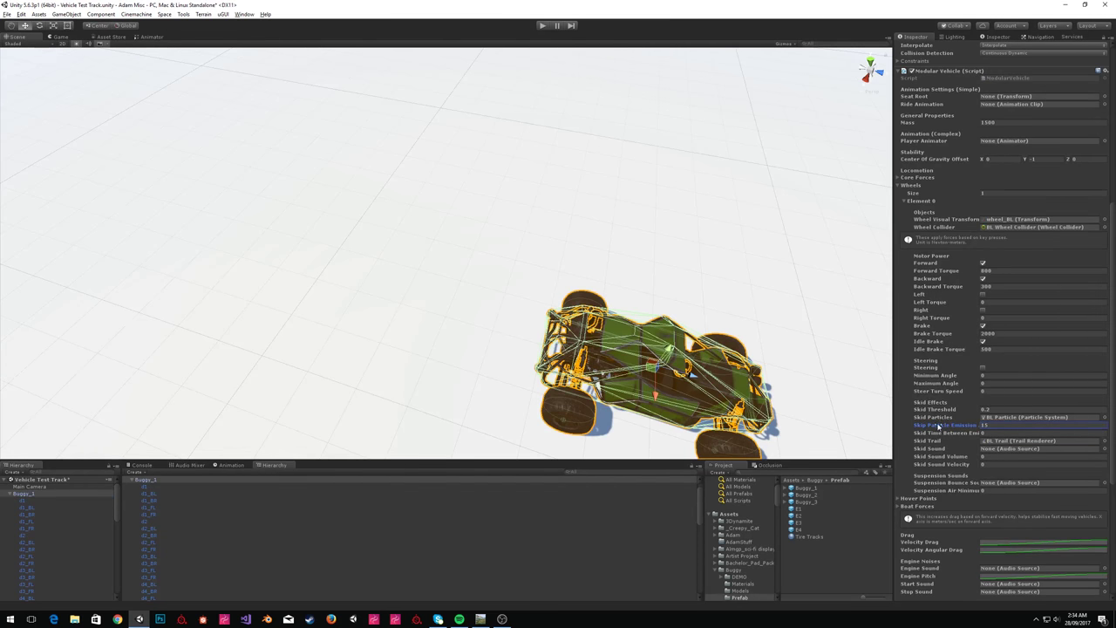
left_click(1004, 434)
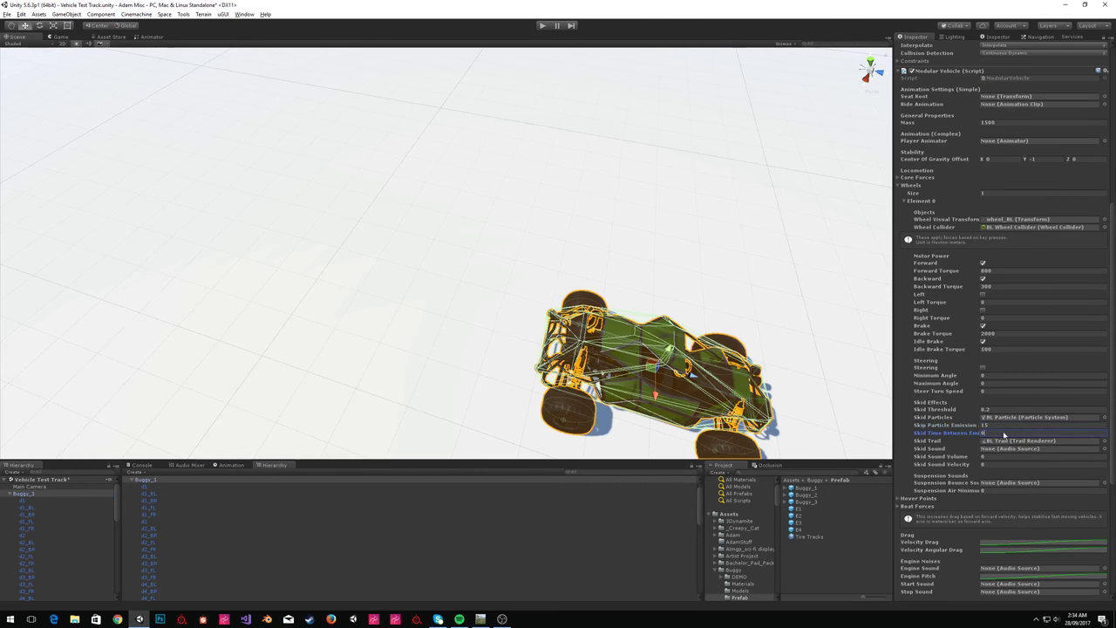
type(".2")
key("shift+Home")
type("3")
key("BackSpace")
type("2")
right_click_drag(456, 288, 514, 262)
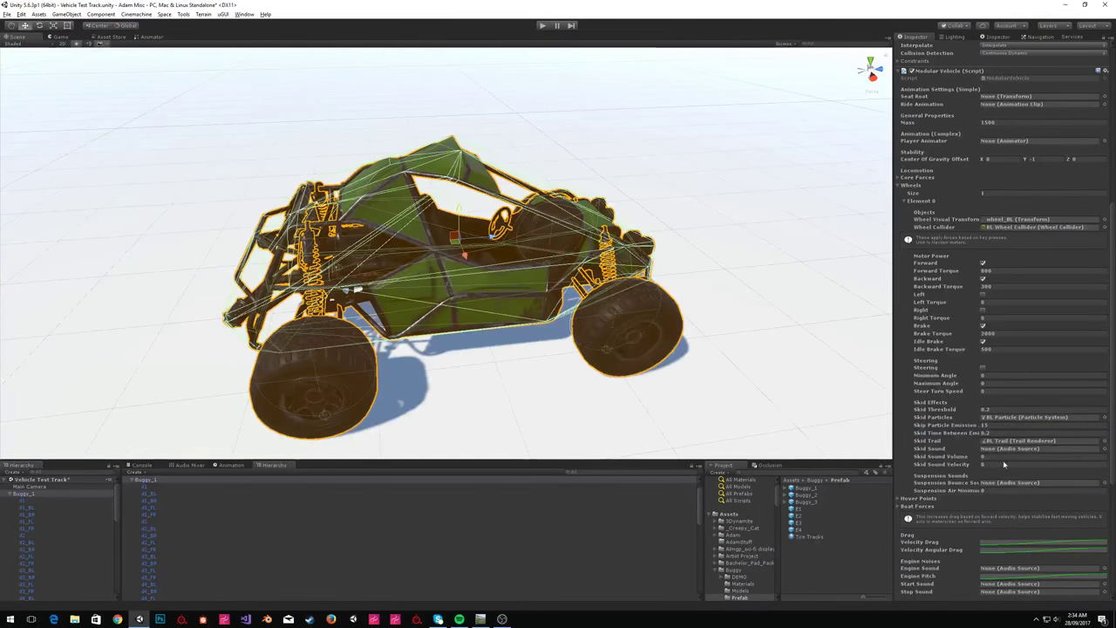
right_click_drag(349, 205, 784, 272)
mouse_move(783, 272)
left_mouse_down("alt")
mouse_move(660, 247)
mouse_move(785, 288)
left_mouse_up("alt")
right_click_drag(483, 184, 422, 203)
key("w")
key("f")
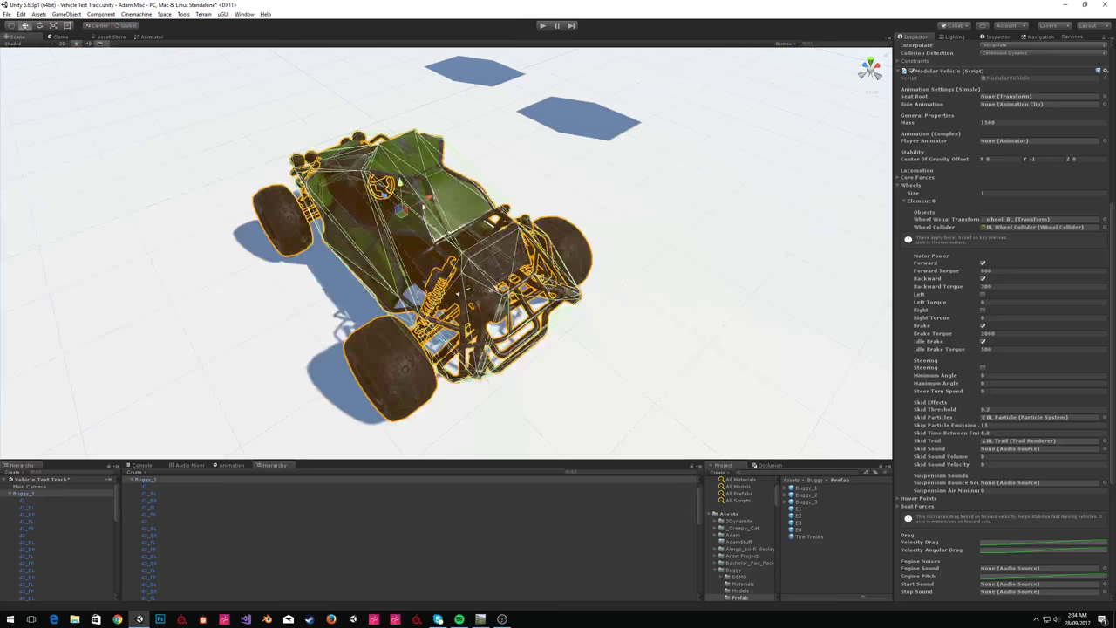
mouse_move(972, 466)
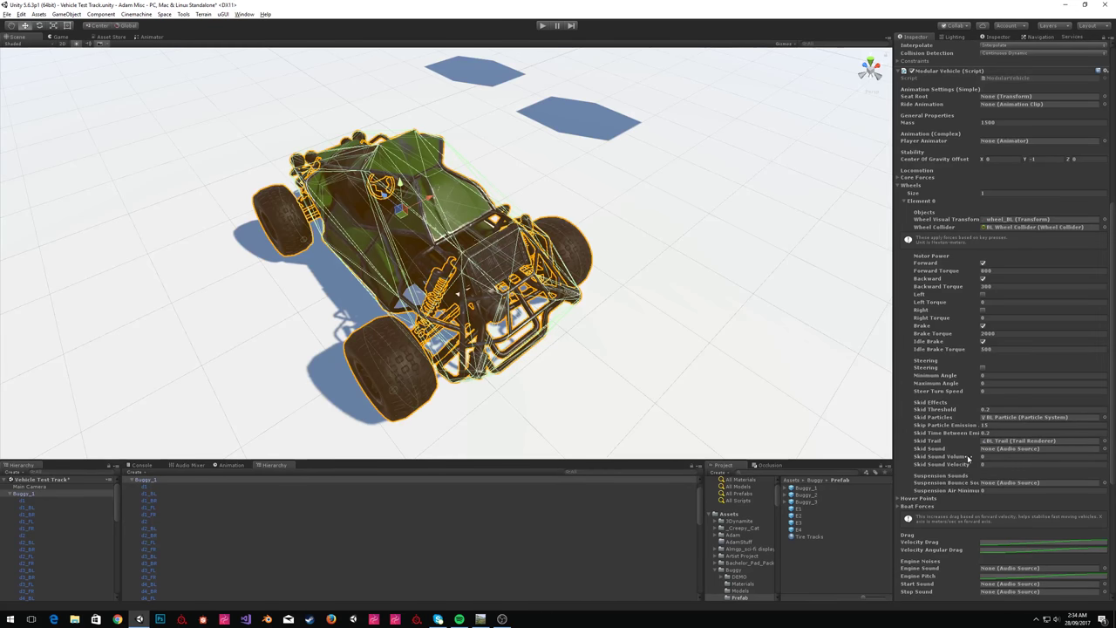
Increase the Wheels list size to 3 and expand Element 1.
left_click(1000, 194)
type("2")
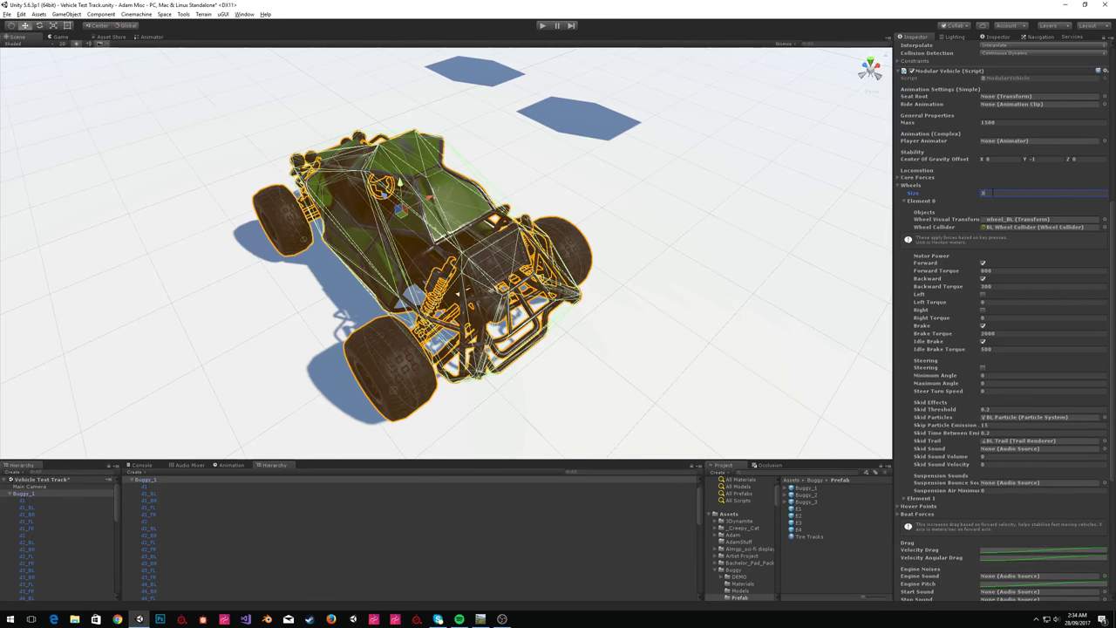
left_click(916, 498)
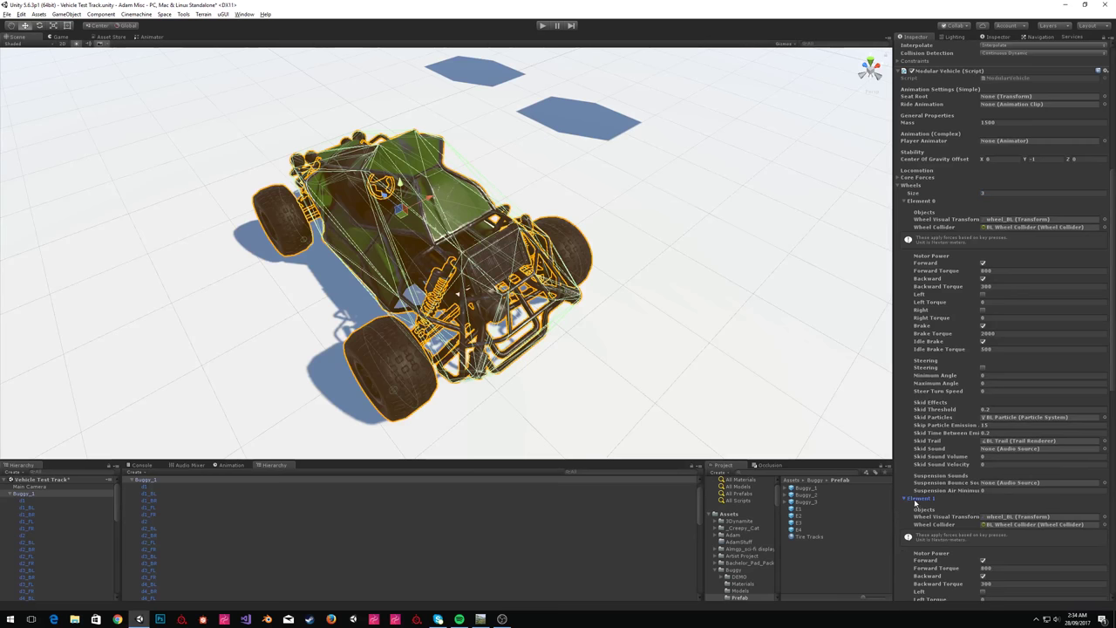
Assign wheel_BR as Element 1's Wheel Visual Transform and BR Wheel Collider as its Wheel Collider.
left_click(1024, 516)
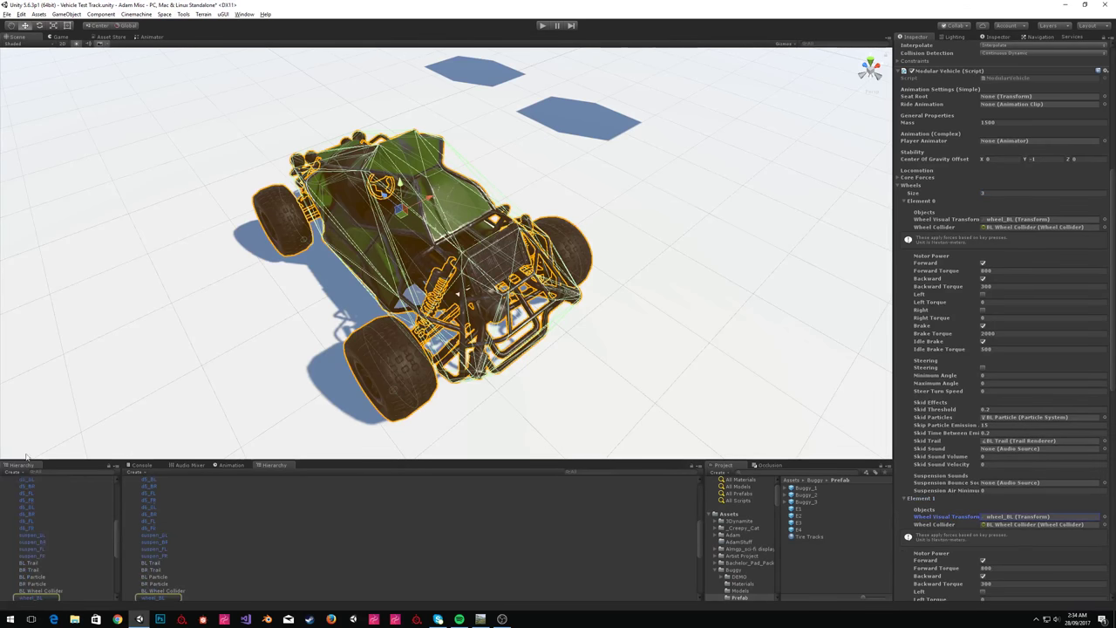
scroll(1003, 306, "down", 10)
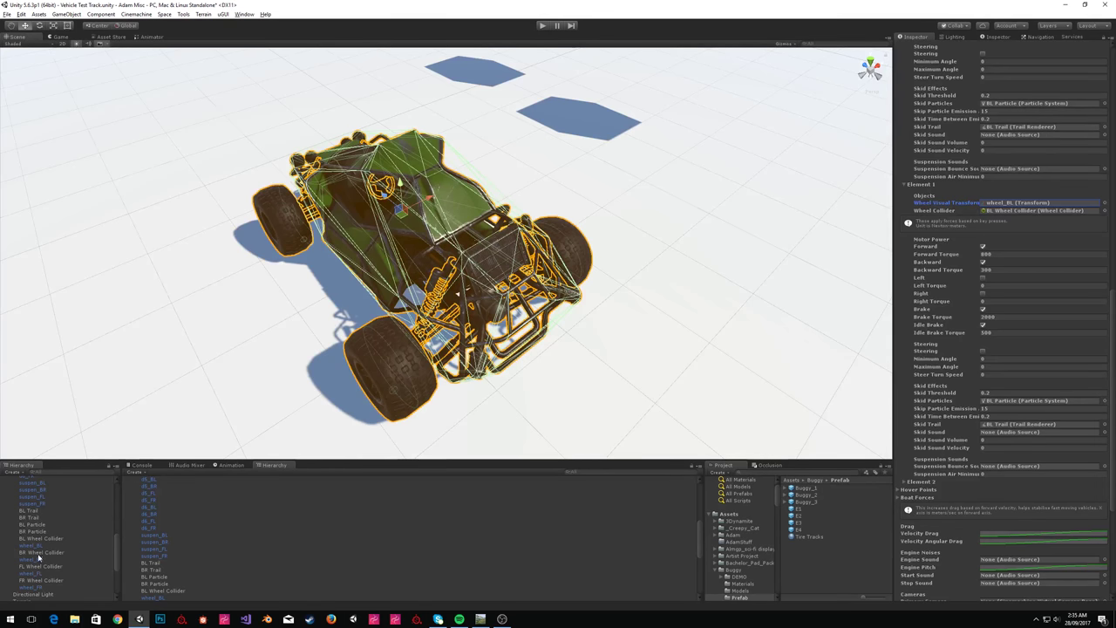
scroll(46, 523, "down", 2)
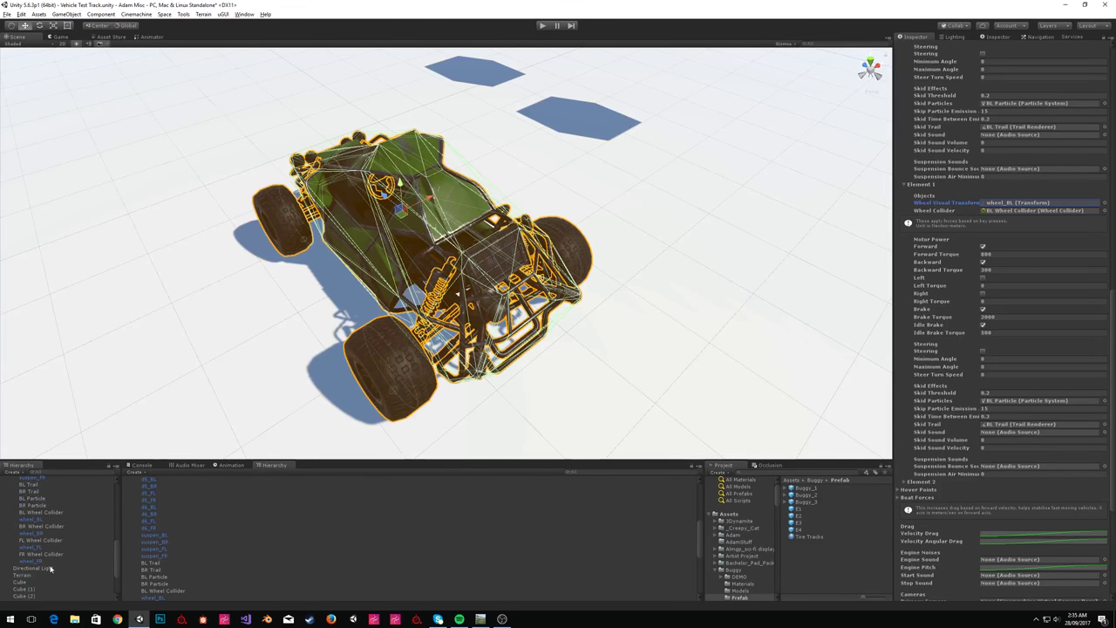
left_click_drag(34, 533, 1007, 204)
left_click_drag(1113, 200, 1012, 212)
Assign BR Trail as Element 1's Skid Trail and BR Particle as its Skid Particles.
left_click_drag(37, 492, 994, 425)
left_click_drag(37, 507, 1025, 400)
scroll(1048, 429, "up", 10)
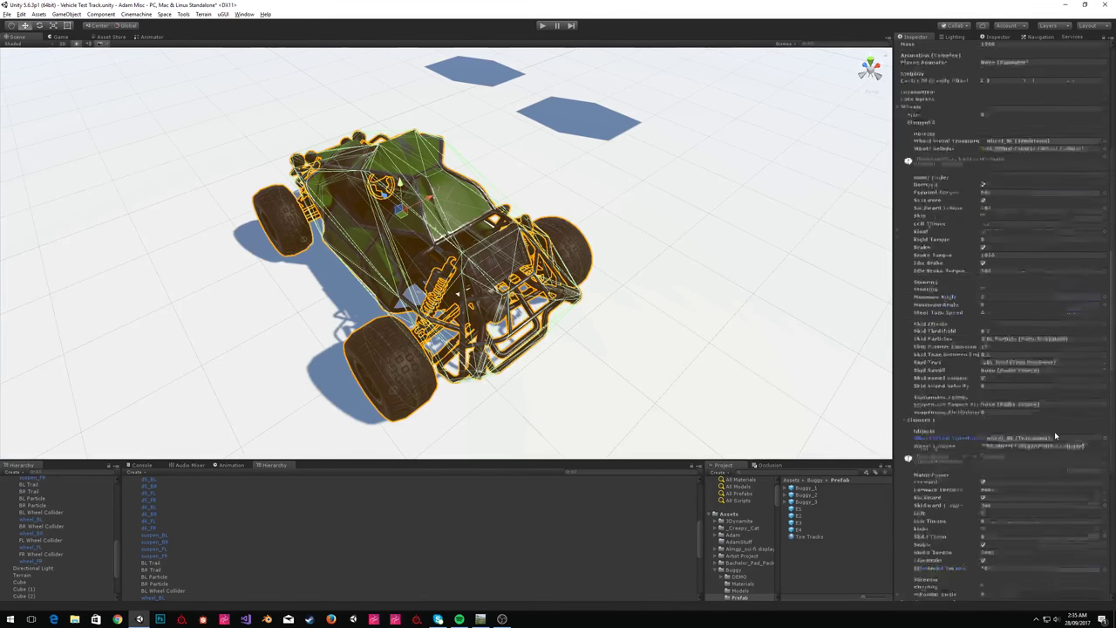
Expand Element 2 of the Wheels list and disable its Forward and Backward motor power.
scroll(1055, 433, "down", 9)
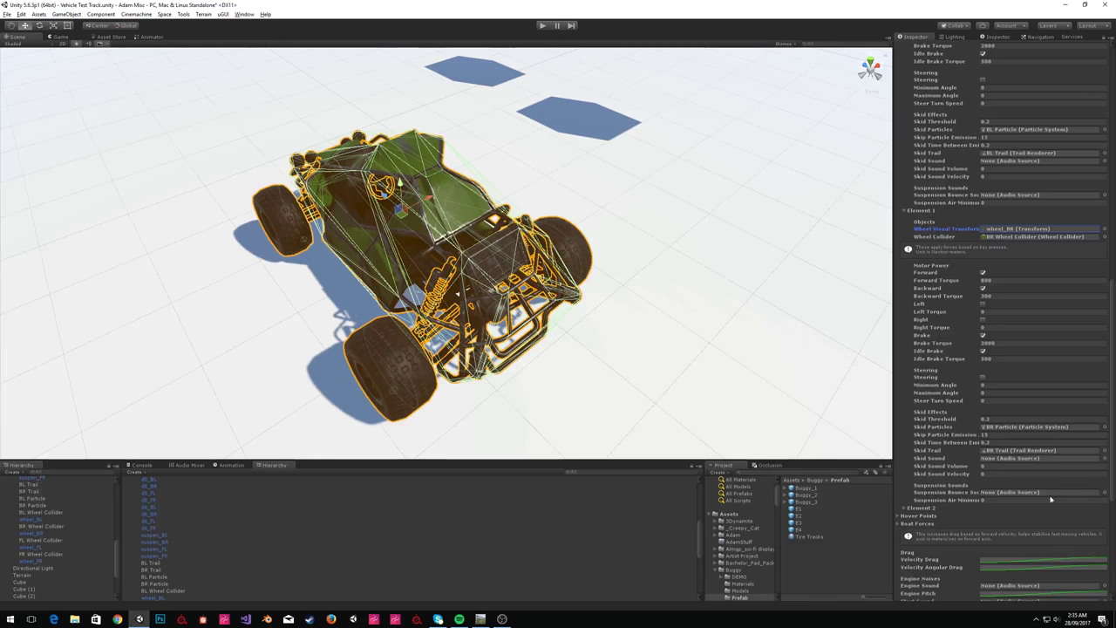
left_click(920, 508)
scroll(1011, 518, "down", 3)
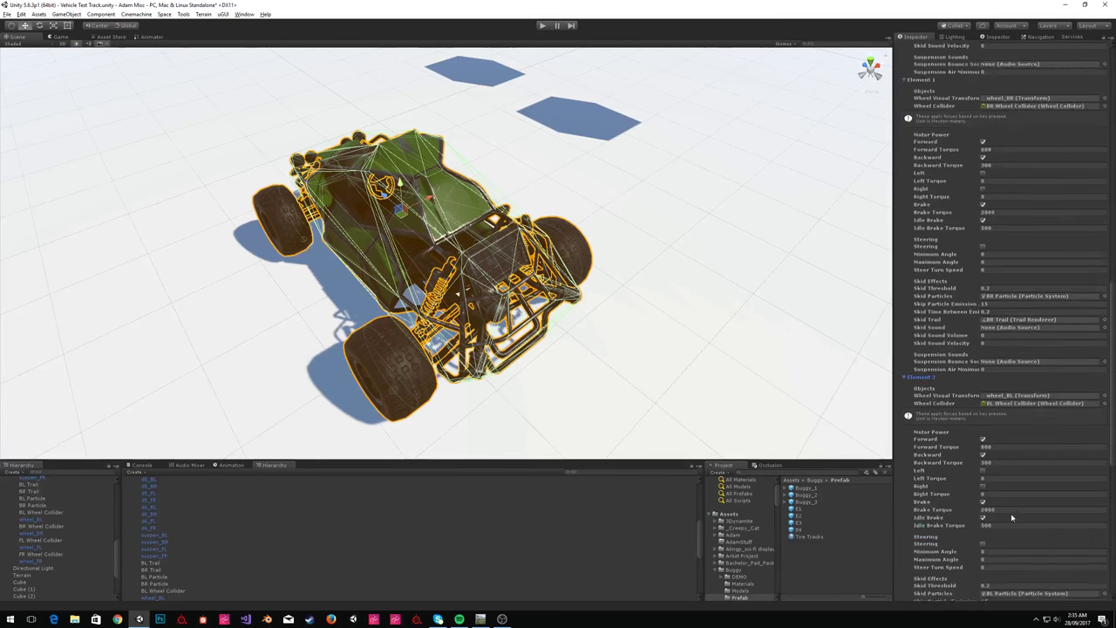
scroll(981, 475, "down", 1)
left_click(983, 386)
left_click(984, 402)
left_click(983, 449)
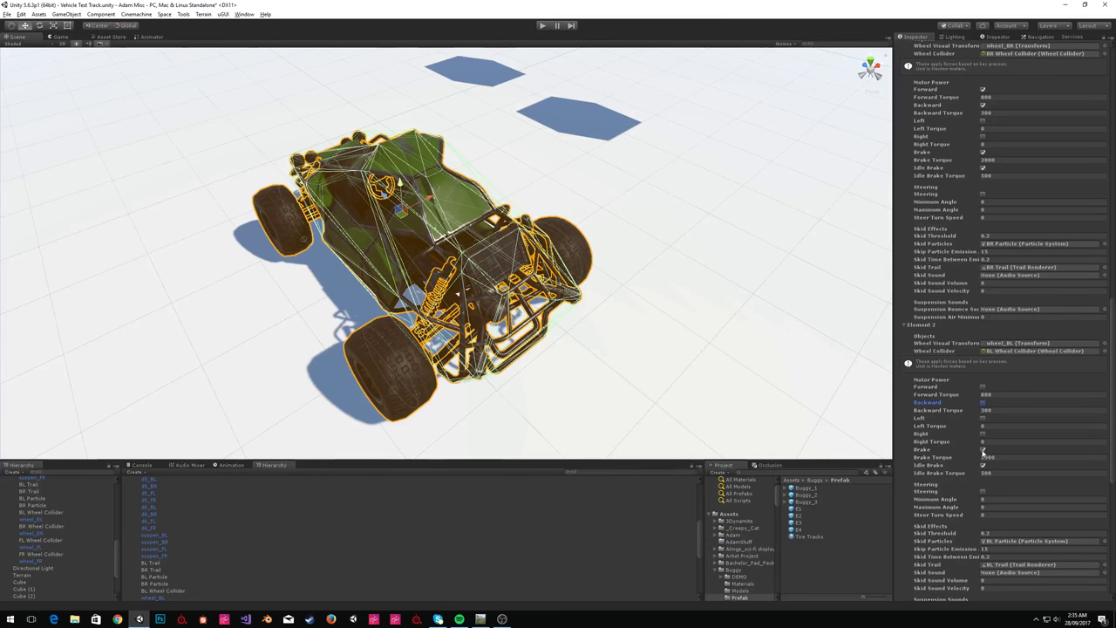
Enable steering on Element 2 with a minimum angle of -15, maximum angle of 15 and steer turn speed of 30.
scroll(984, 449, "down", 3)
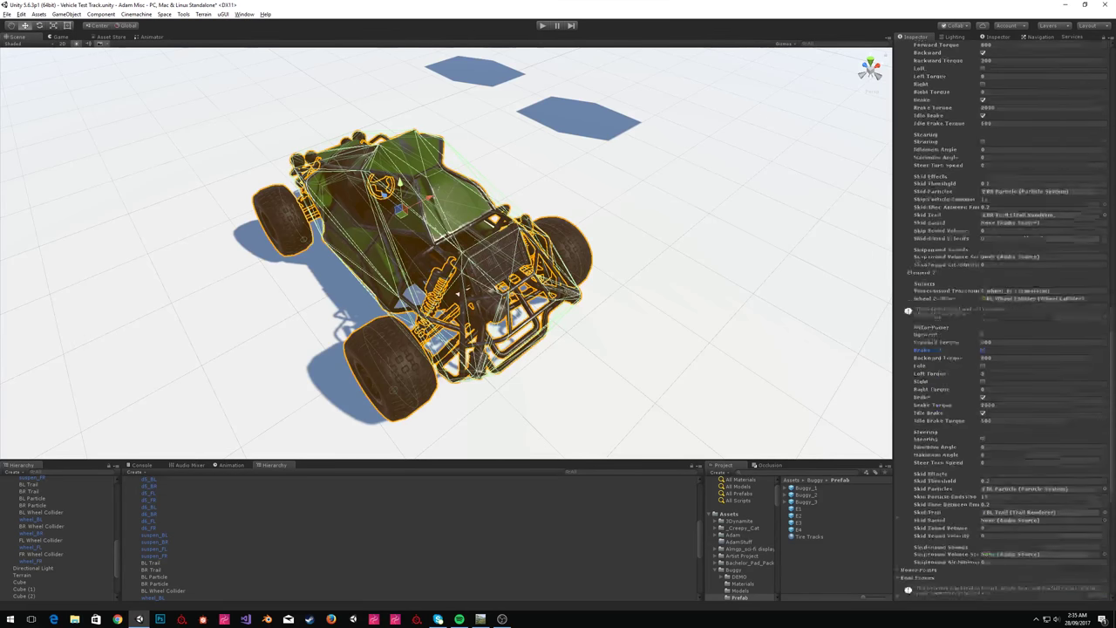
left_click(983, 386)
left_click(987, 394)
type("-15")
left_click(1005, 401)
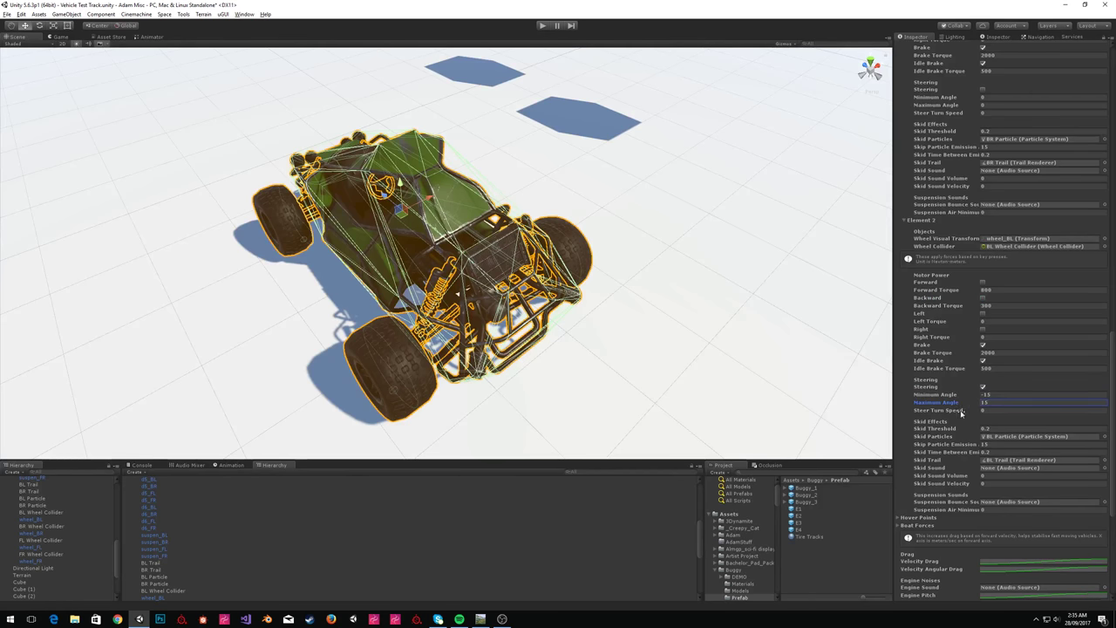
key("Tab")
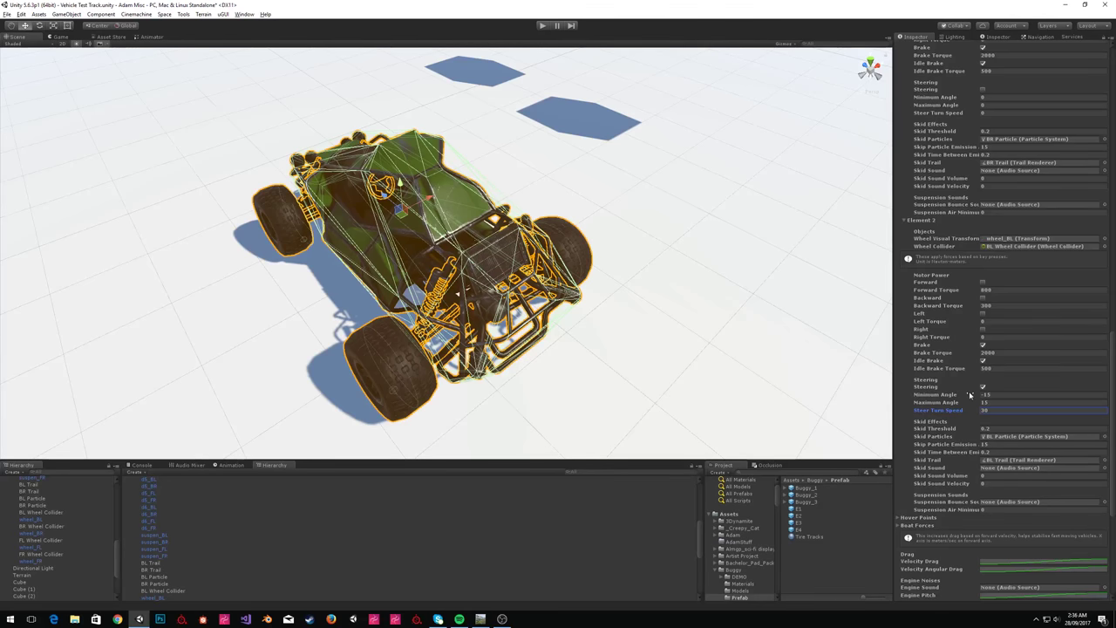
Assign FR Wheel Collider as Element 2's Wheel Collider and wheel_FR as its Wheel Visual Transform.
left_click_drag(703, 236, 693, 269, "alt")
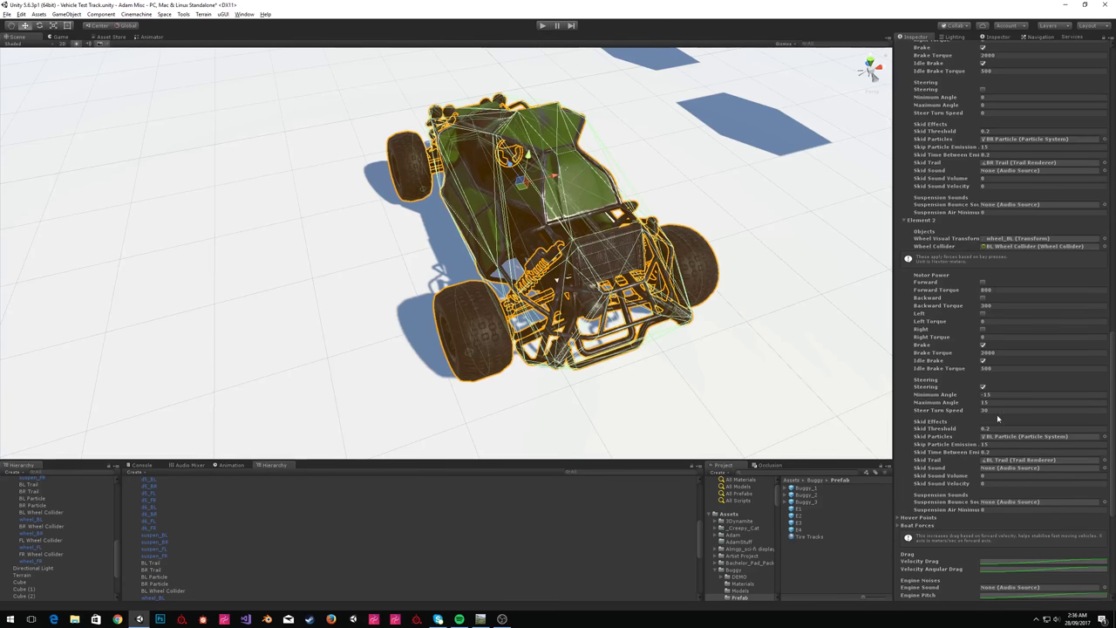
left_click_drag(40, 555, 991, 248)
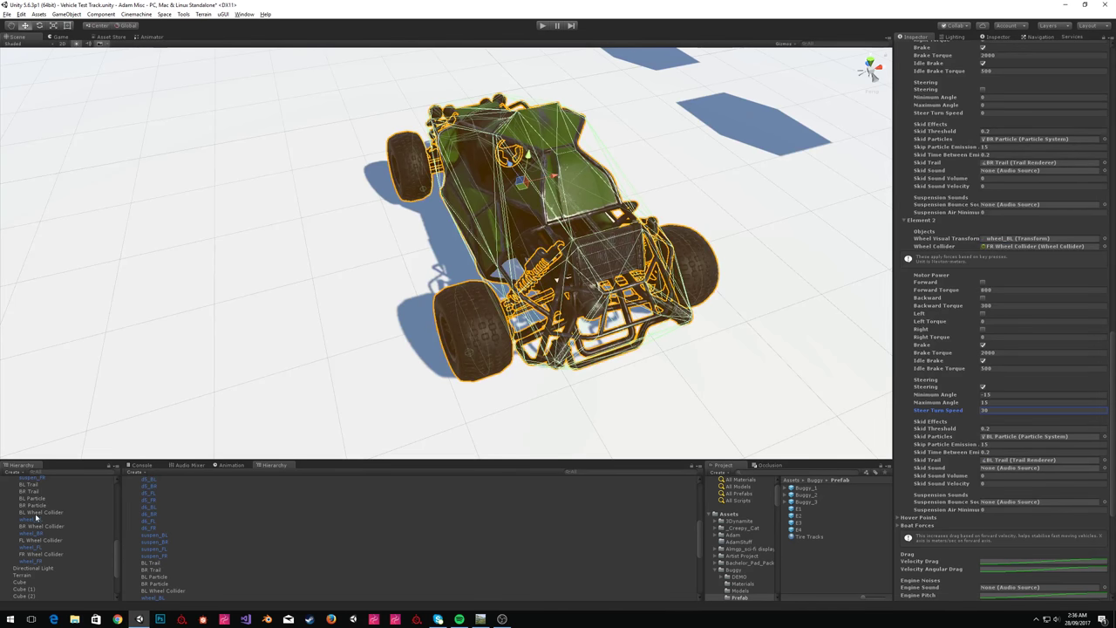
left_click_drag(37, 547, 1012, 239)
Set Element 2's Skid Particles and Skid Trail to None.
left_click(1105, 436)
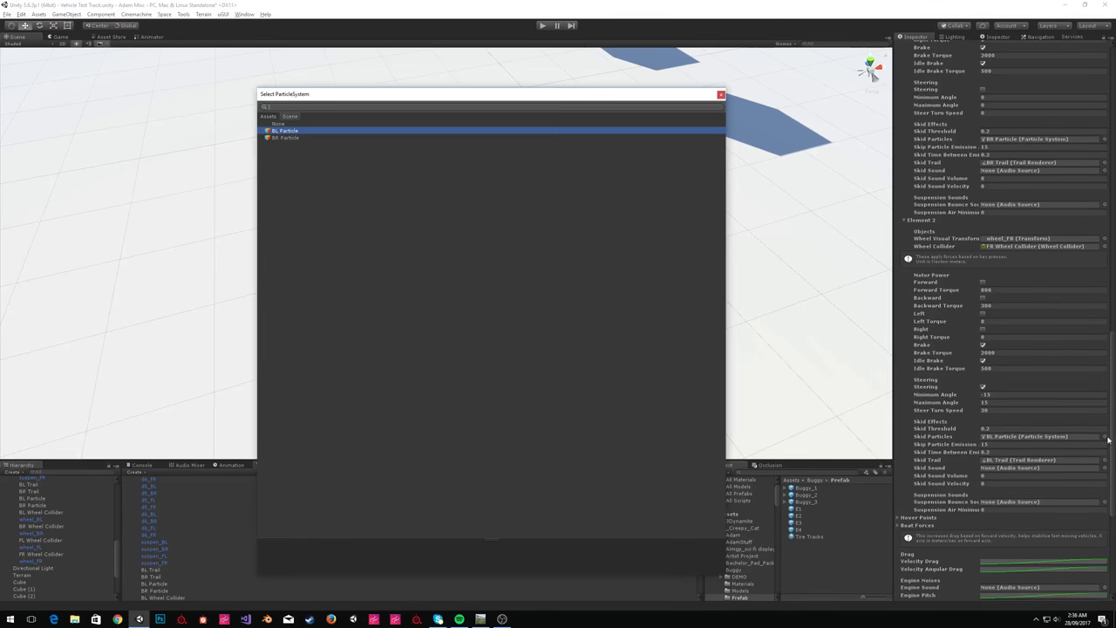
left_click(275, 124)
left_click(721, 95)
left_click(1105, 460)
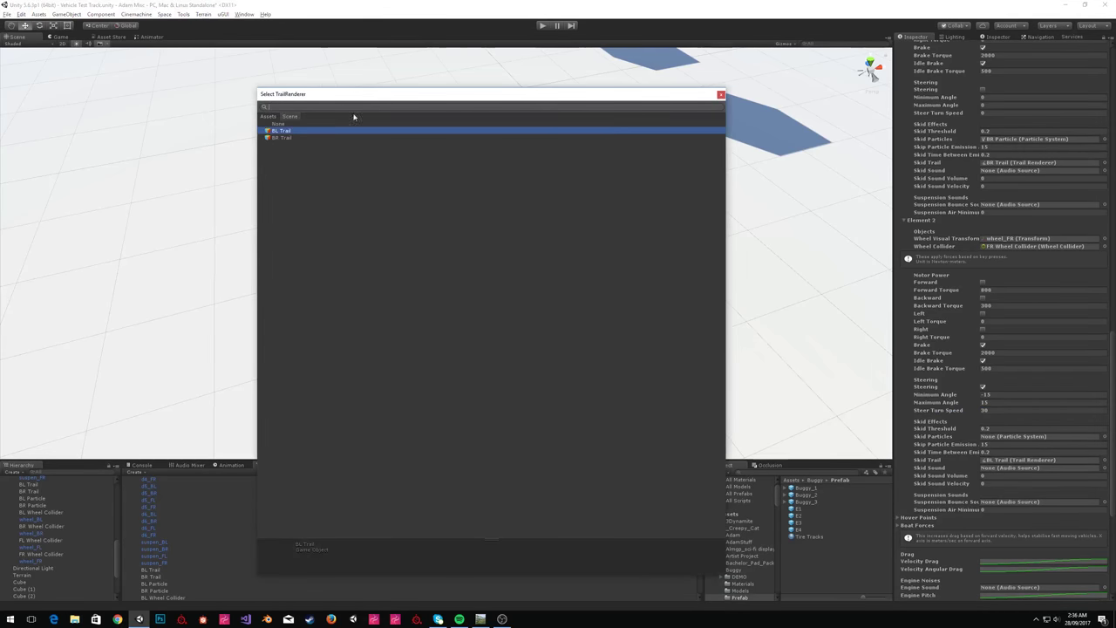
left_click(324, 124)
left_click(721, 95)
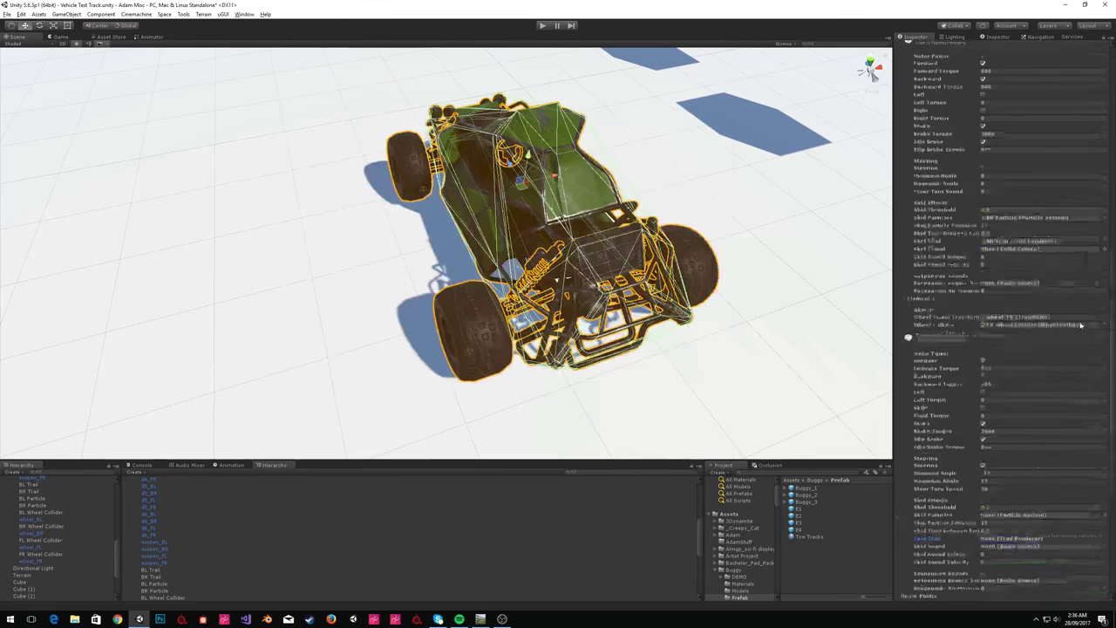
Increase the Wheels list size to 4, collapse Elements 1 and 2, and expand Element 3.
scroll(995, 350, "up", 10)
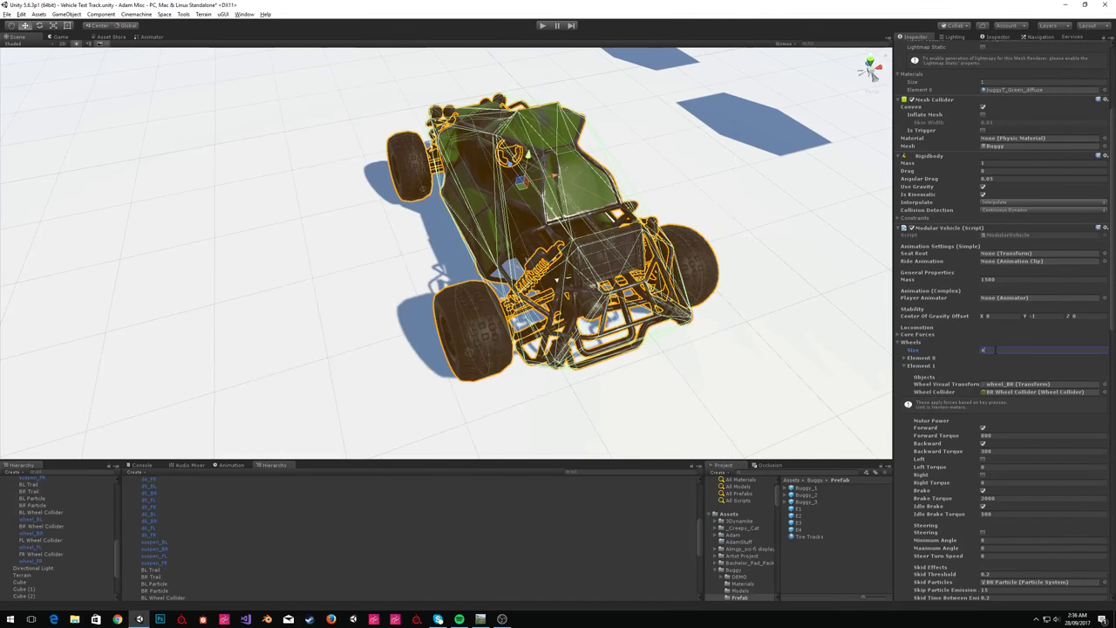
left_click(921, 367)
left_click(921, 376)
left_click(921, 376)
left_click(921, 375)
left_click(921, 376)
left_click(921, 383)
left_click(922, 381)
Assign wheel_FL as Element 3's Wheel Visual Transform and FL Wheel Collider as its Wheel Collider, then collapse the element.
left_click(1020, 400)
left_click_drag(37, 547, 1005, 400)
left_click(1002, 407)
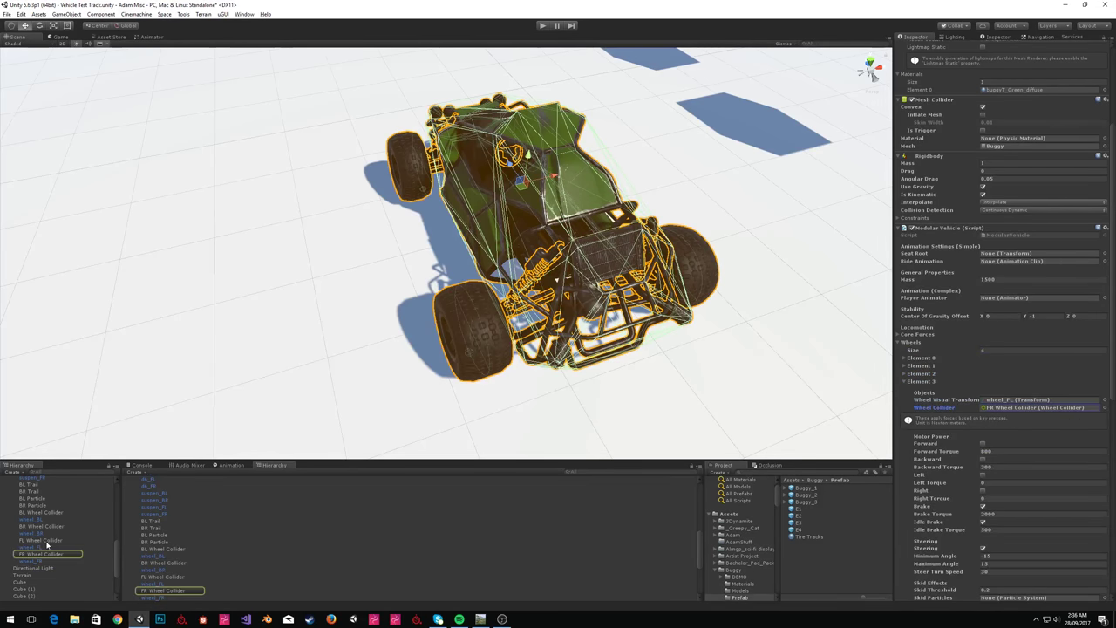
left_click_drag(46, 544, 1024, 407)
scroll(1004, 409, "down", 5)
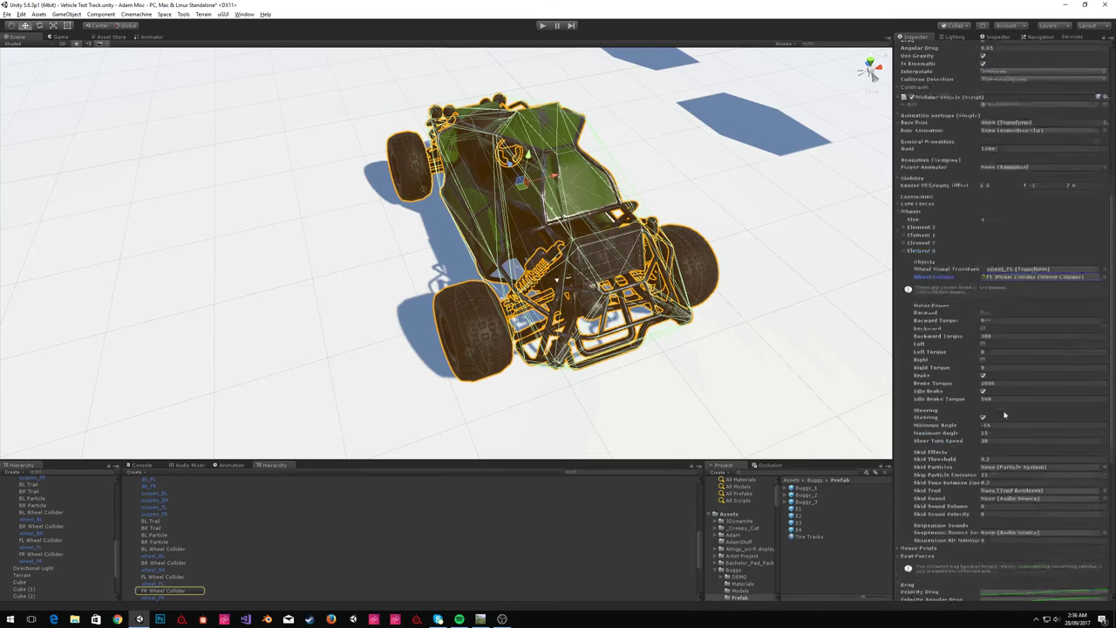
scroll(920, 357, "up", 4)
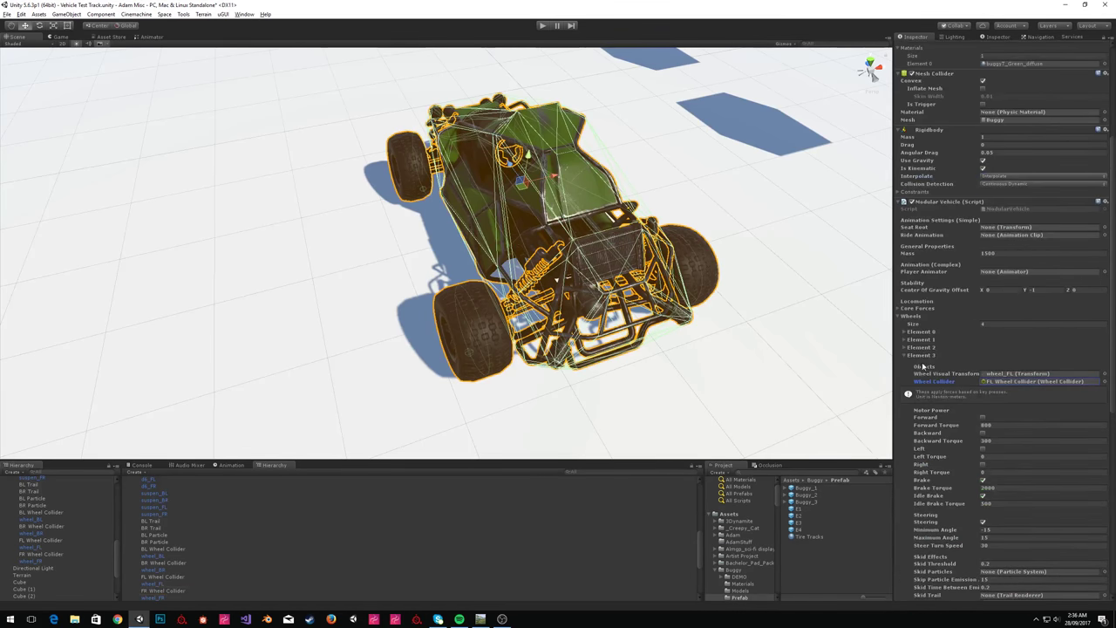
left_click(919, 357)
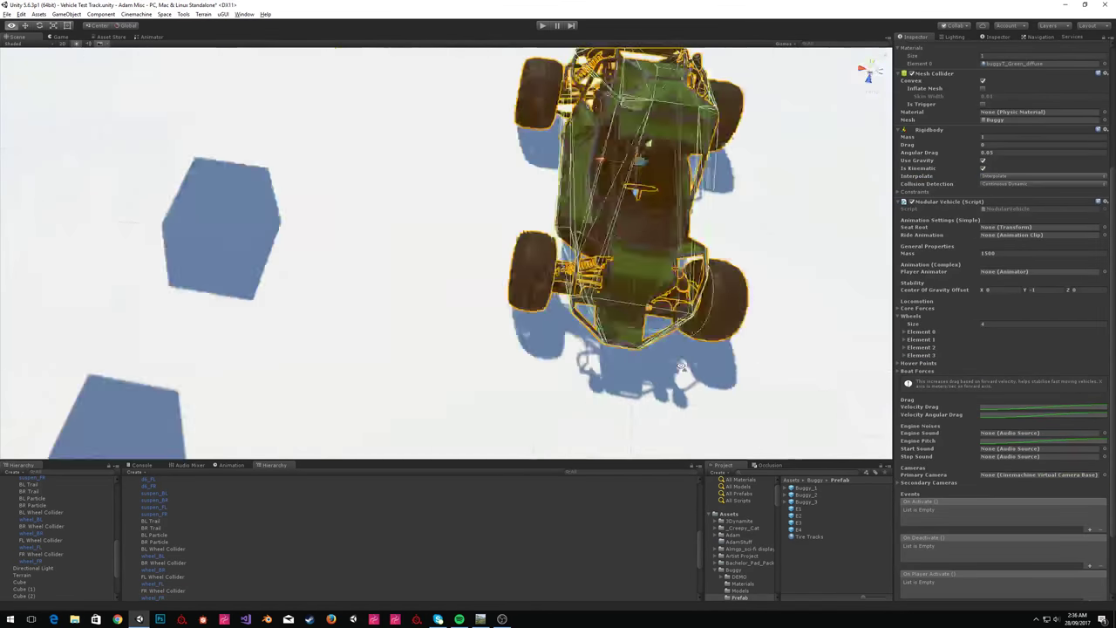
Delete the two floating cubes in front of the buggy.
right_click_drag(1051, 318, 538, 149)
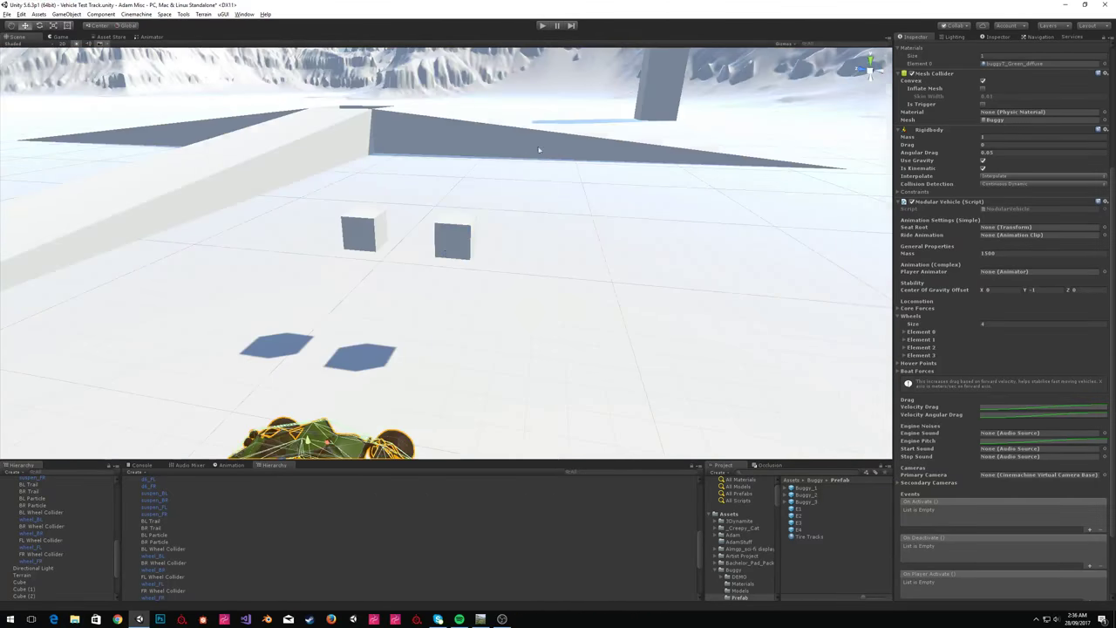
left_click(453, 236)
left_click(371, 229, "shift")
key("Delete")
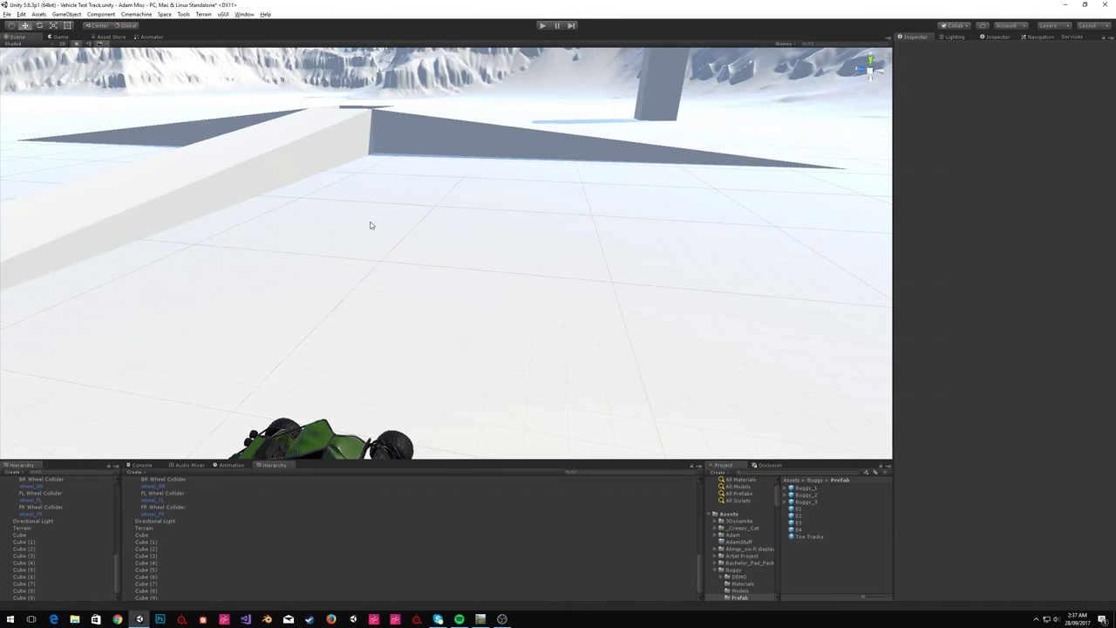
Select Buggy_1 and examine the Velocity Drag curve of its Modular Vehicle script.
left_click(331, 447)
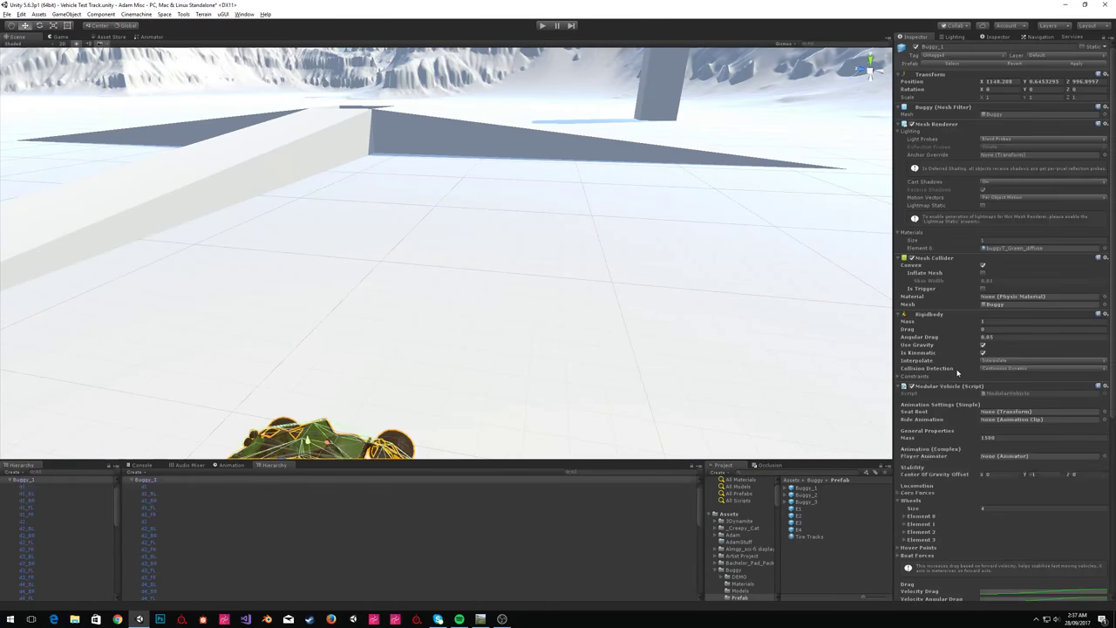
scroll(1003, 416, "down", 5)
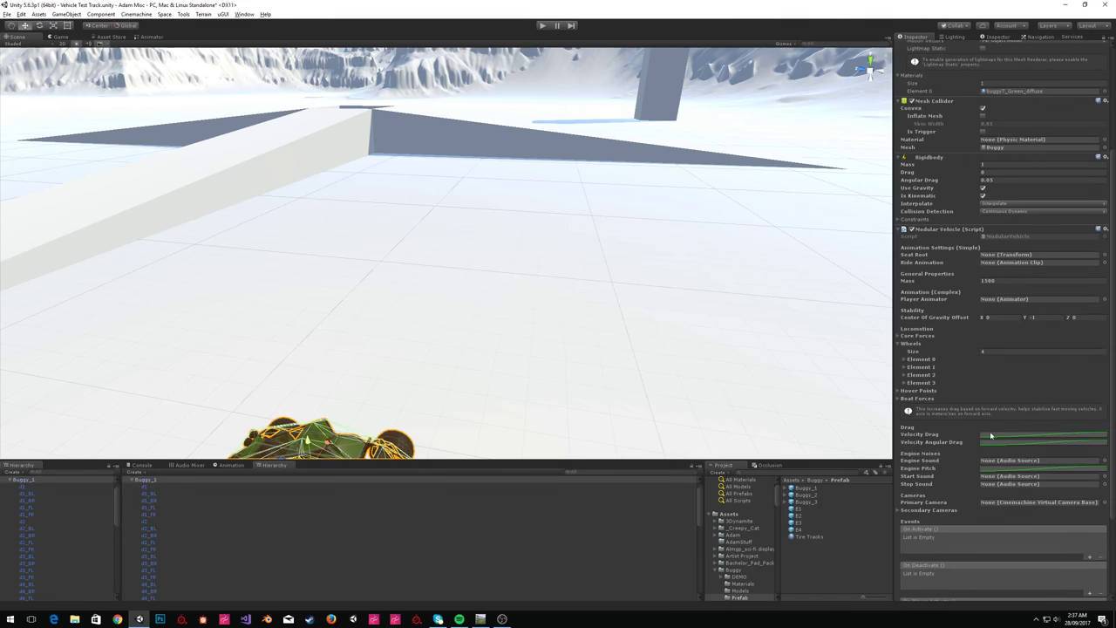
left_click(989, 436)
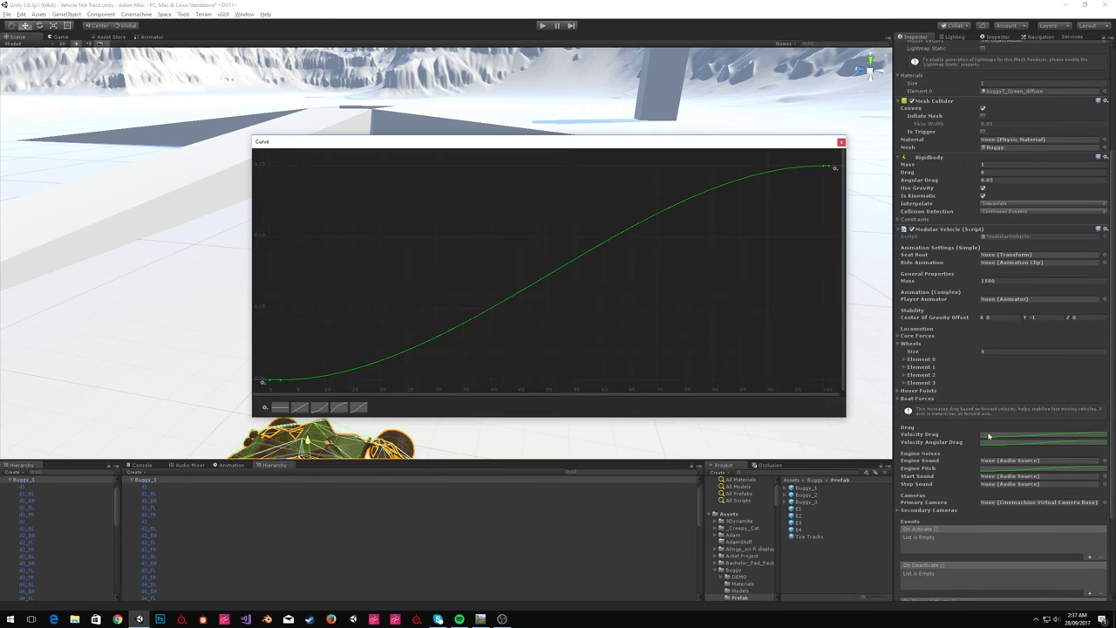
left_click(841, 141)
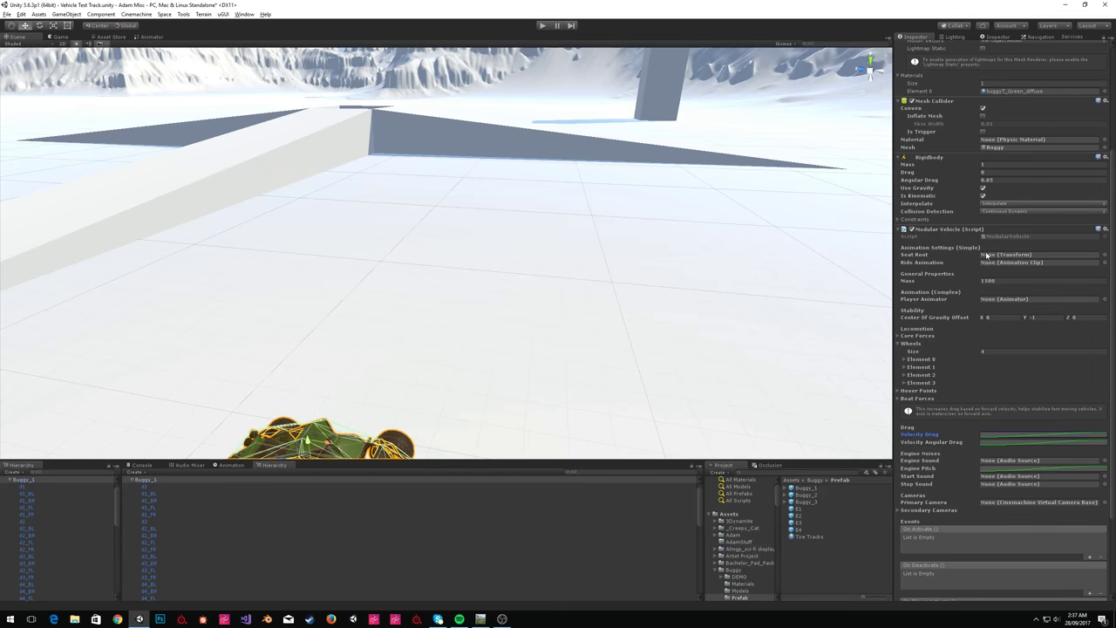
Create an empty game object as a child of Buggy_1.
key("w")
right_click_drag(708, 235, 439, 206)
key("s")
left_click(66, 14)
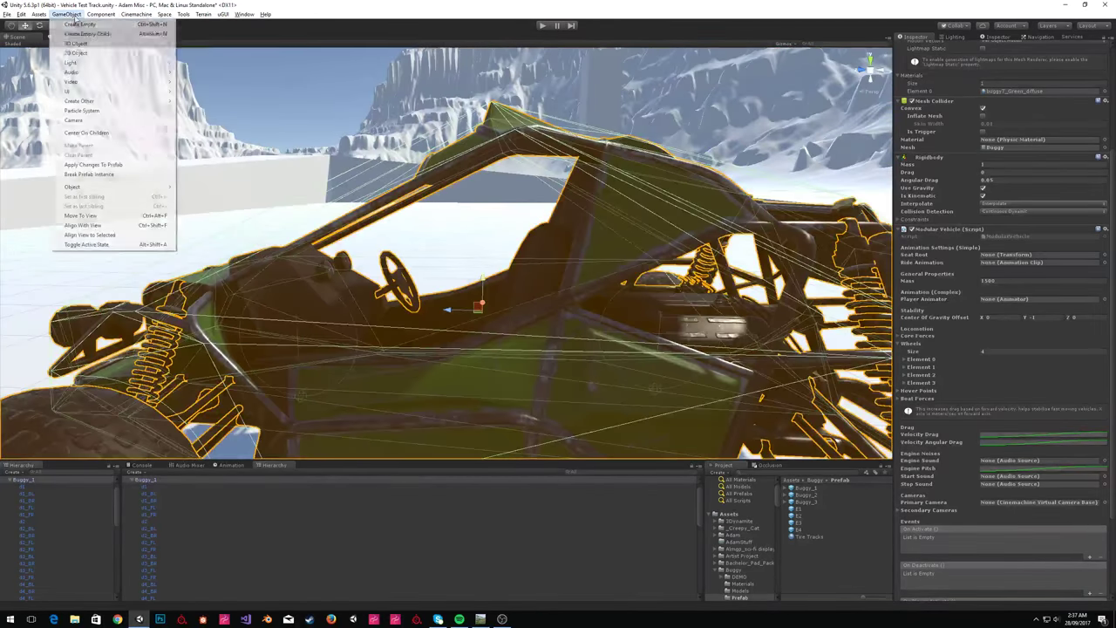
left_click(81, 24)
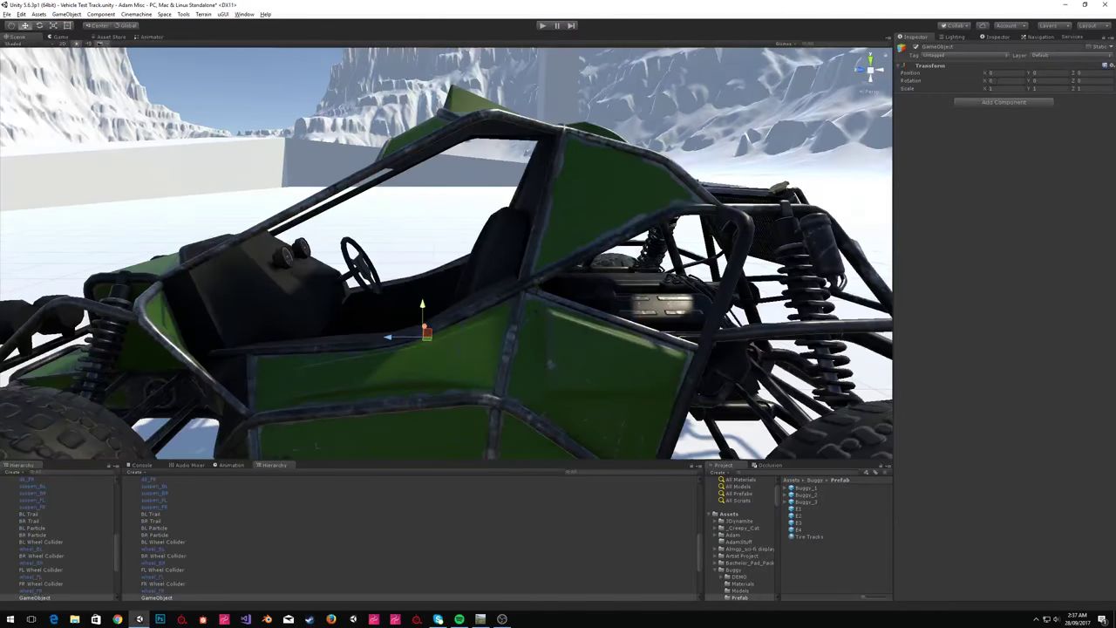
Move the new empty object slightly up and about 0.1 forward inside the buggy's cockpit.
key("a")
right_click_drag(467, 325, 497, 306)
key("d")
left_click_drag(496, 307, 489, 267, "alt")
right_click_drag(489, 268, 472, 412)
key("s")
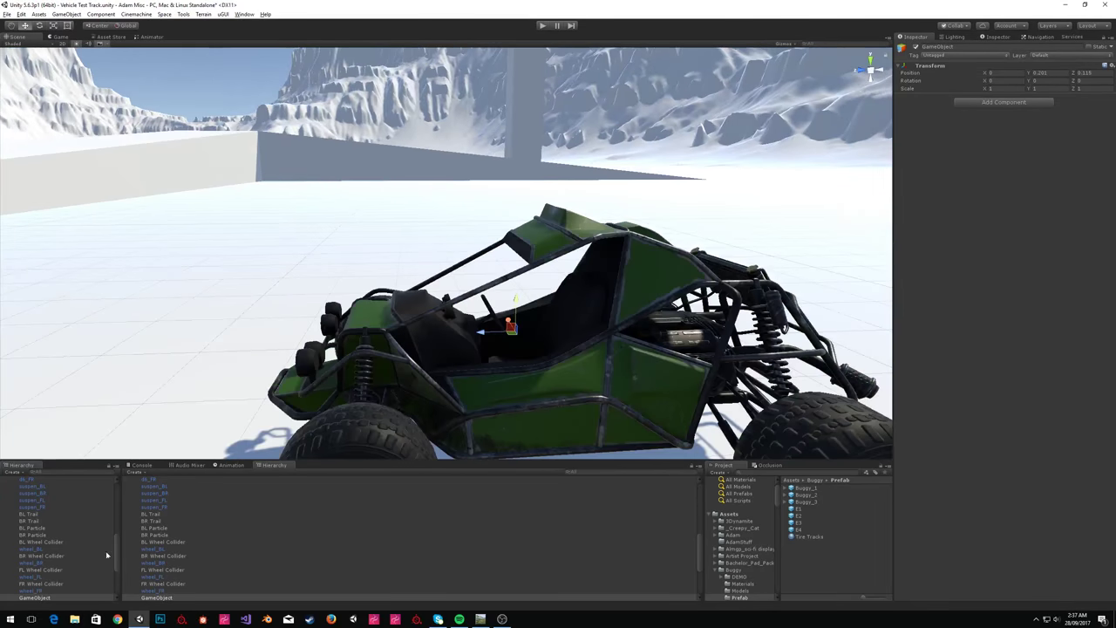
Rename the empty object Seat and assign it as the Seat Root of Buggy_1's Modular Vehicle script.
left_click(938, 48)
type("Deat")
key("Return")
scroll(66, 544, "up", 10)
left_click(28, 495)
scroll(59, 528, "down", 10)
left_click_drag(24, 516, 1005, 415)
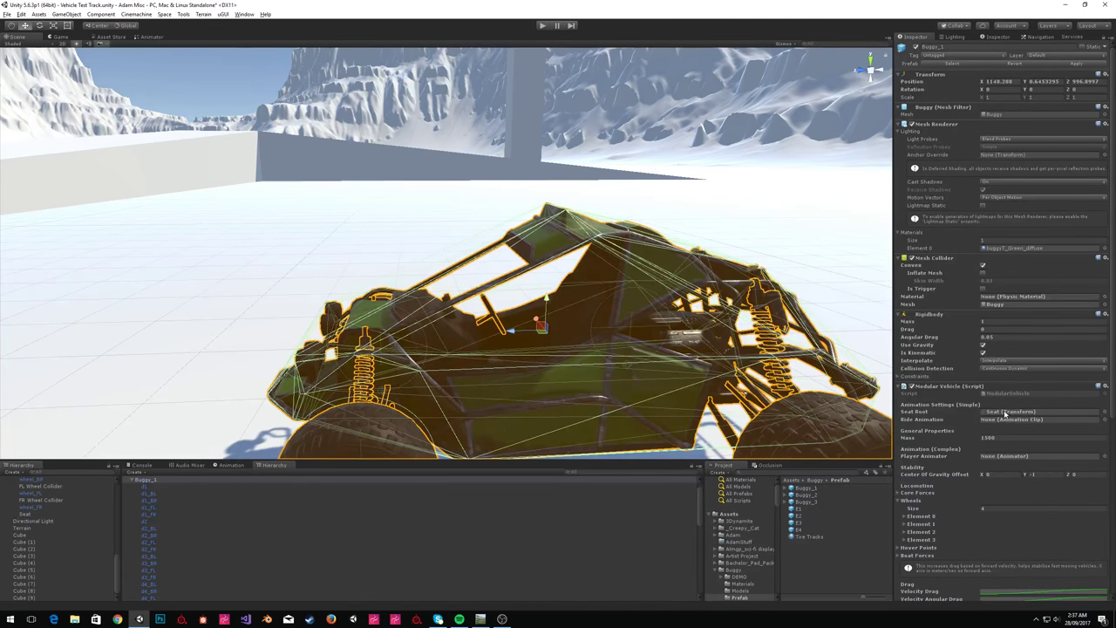
Search the available animation clips for Buggy_1's Ride Animation.
left_click(1106, 421)
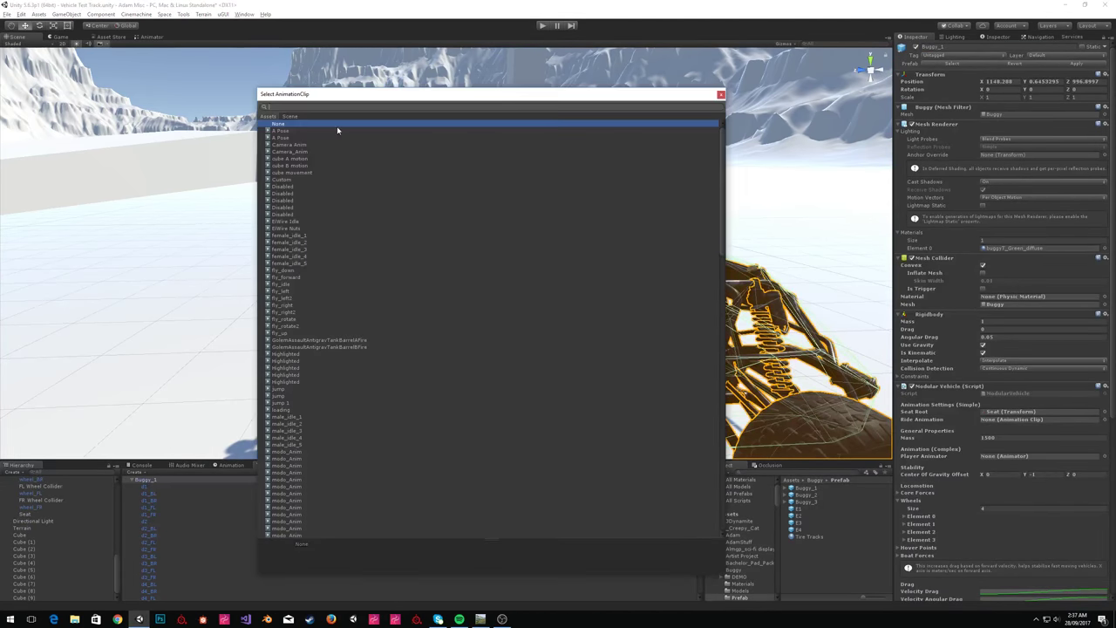
type("s")
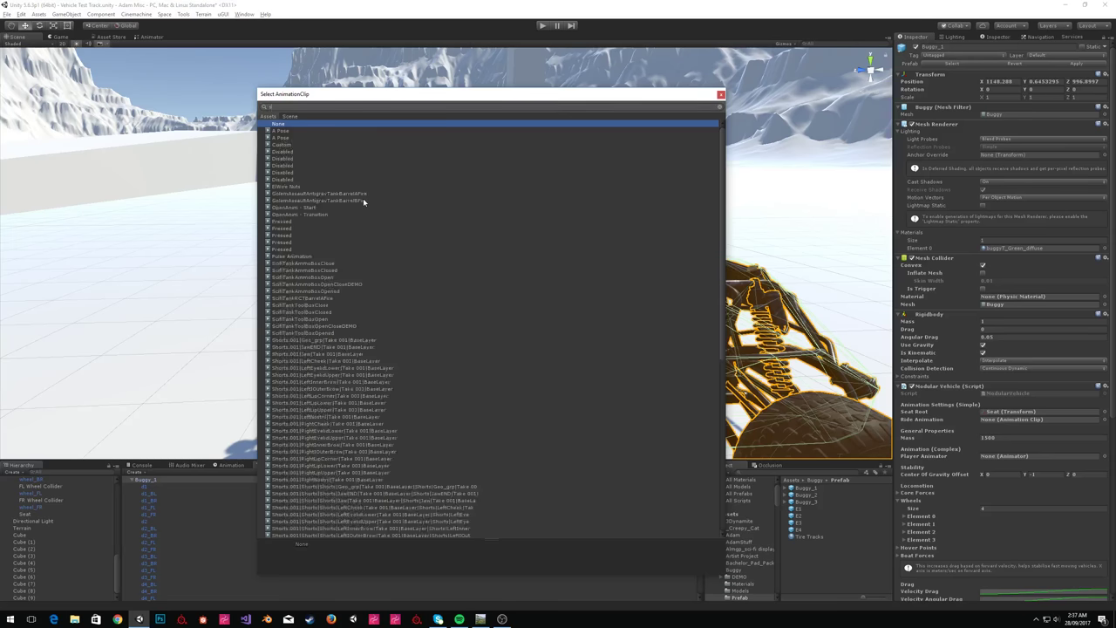
Search the animation clip picker for sit and seat clips, browse the full clip list, and close it without choosing one.
type("it")
key("BackSpace")
key("BackSpace")
type("eat")
key("BackSpace")
key("BackSpace")
key("BackSpace")
key("BackSpace")
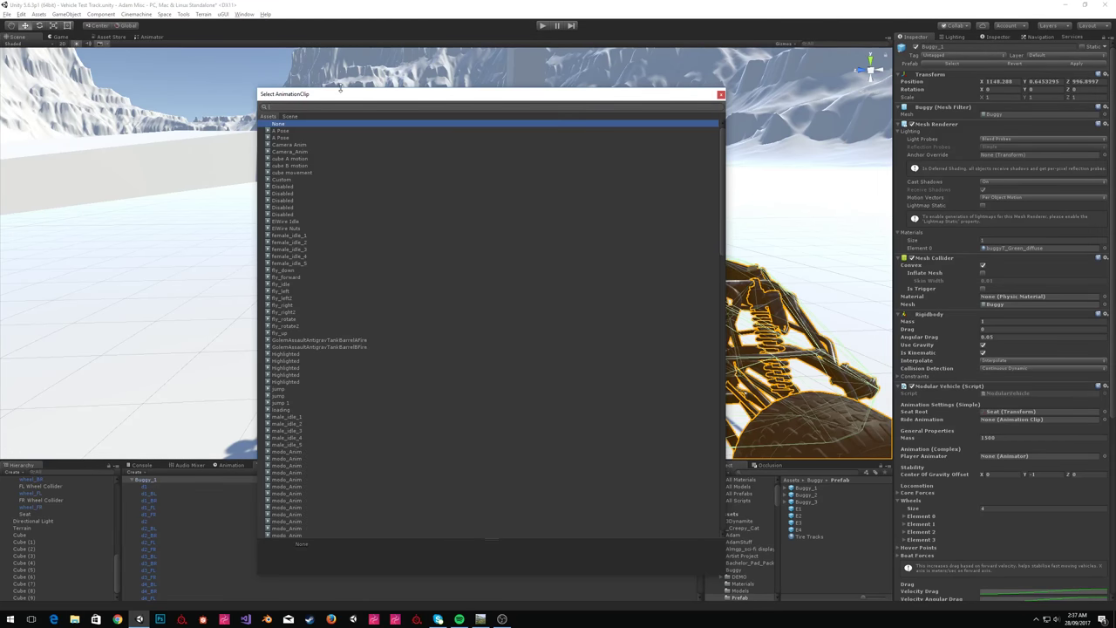
scroll(546, 360, "down", 20)
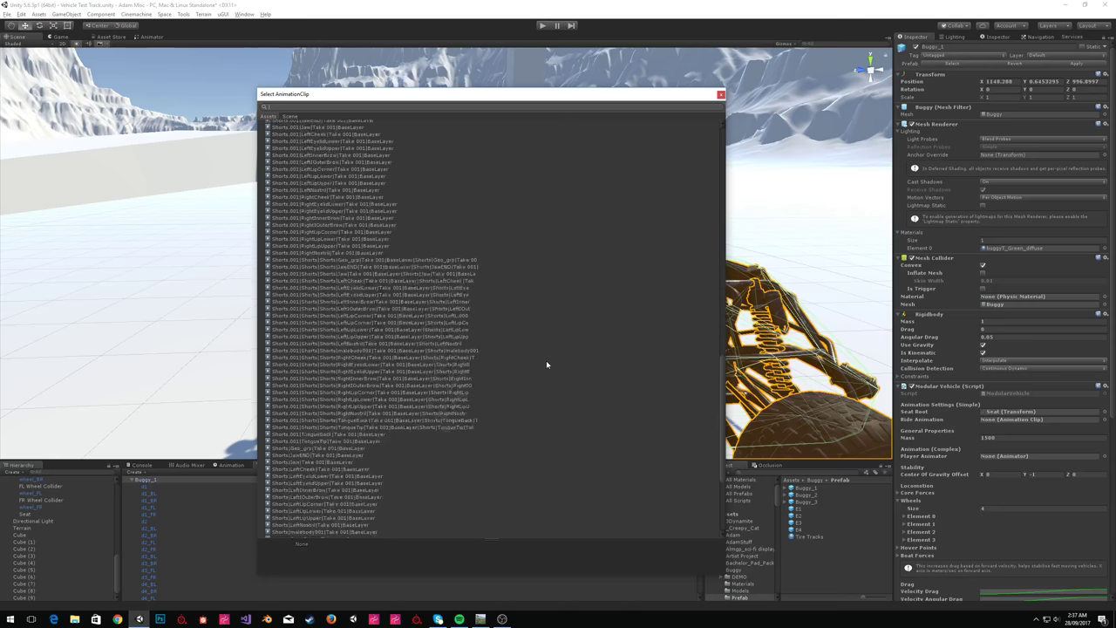
left_click(721, 94)
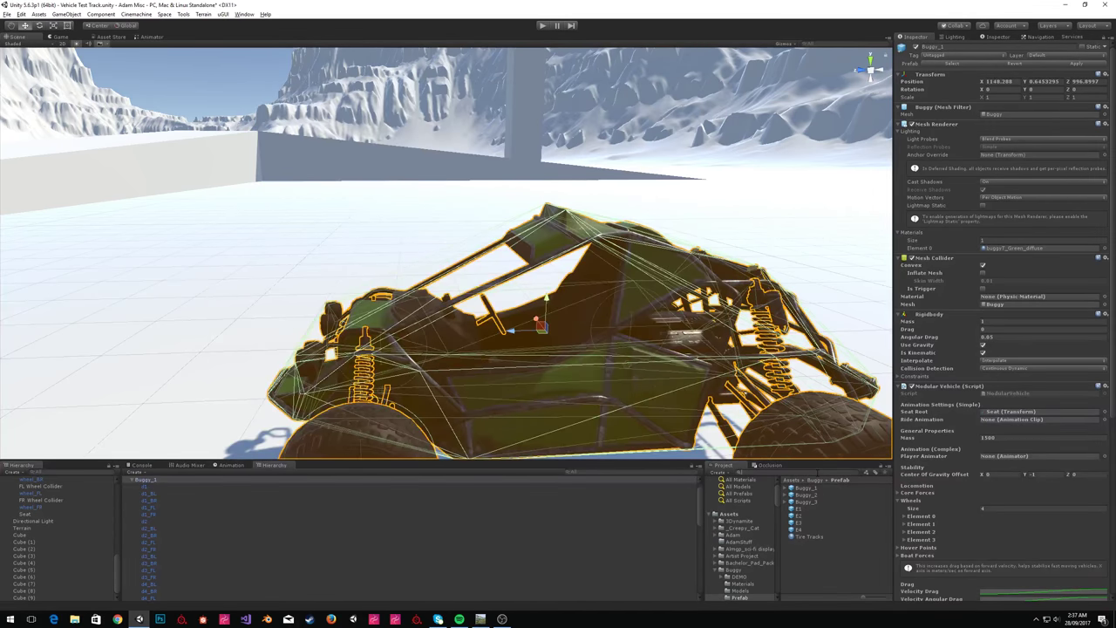
Search the project assets for seat and sit, and inspect the OpenAnim - Transition clip.
type("seat")
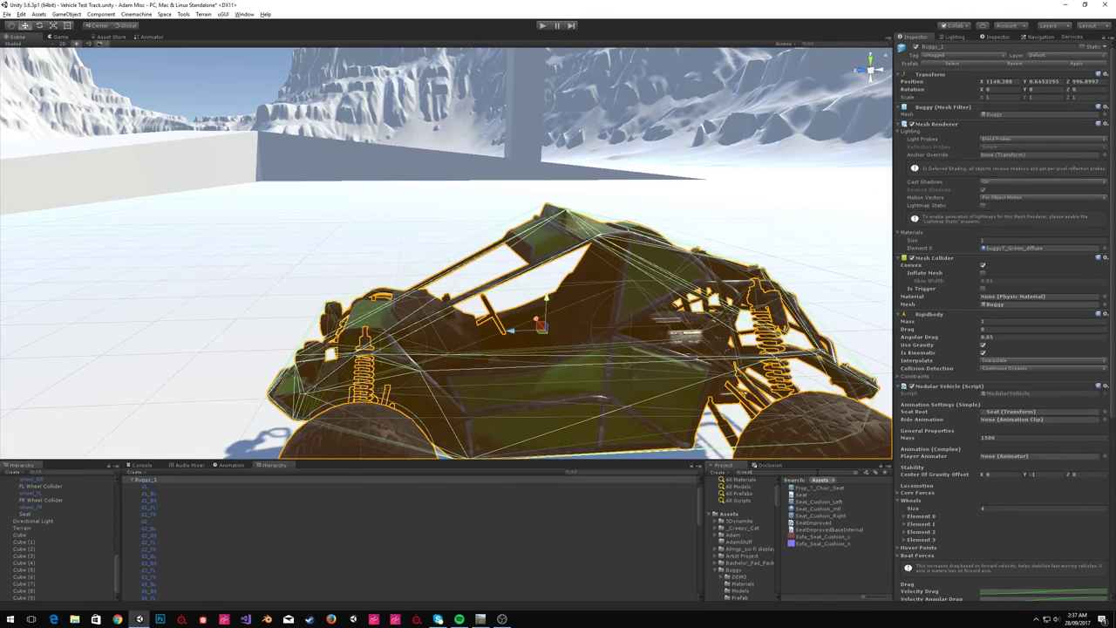
type("sit")
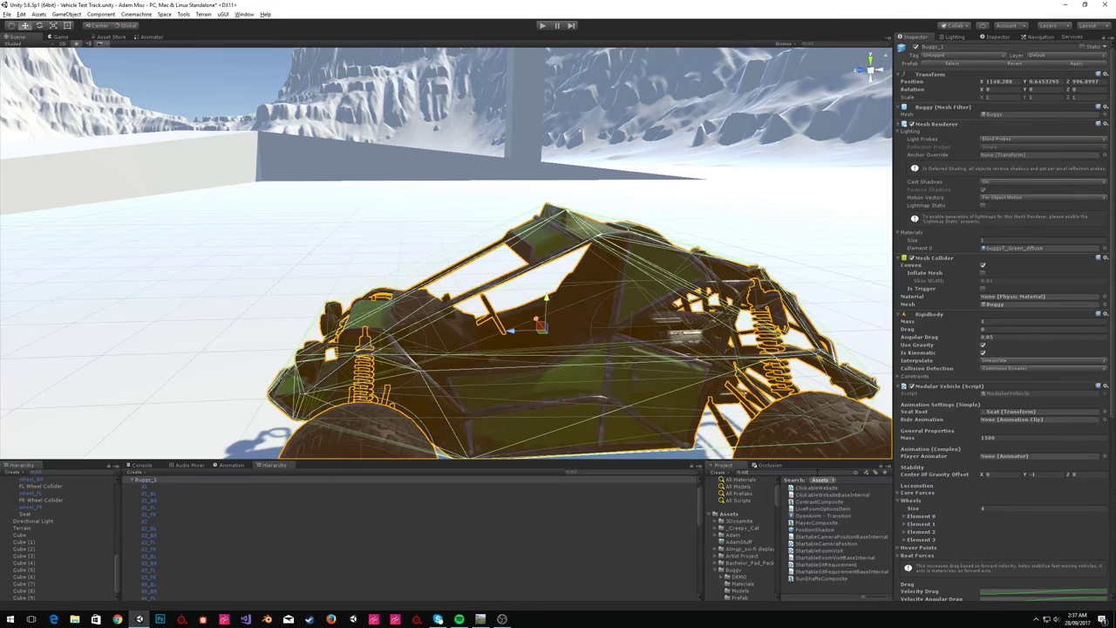
left_click(826, 516)
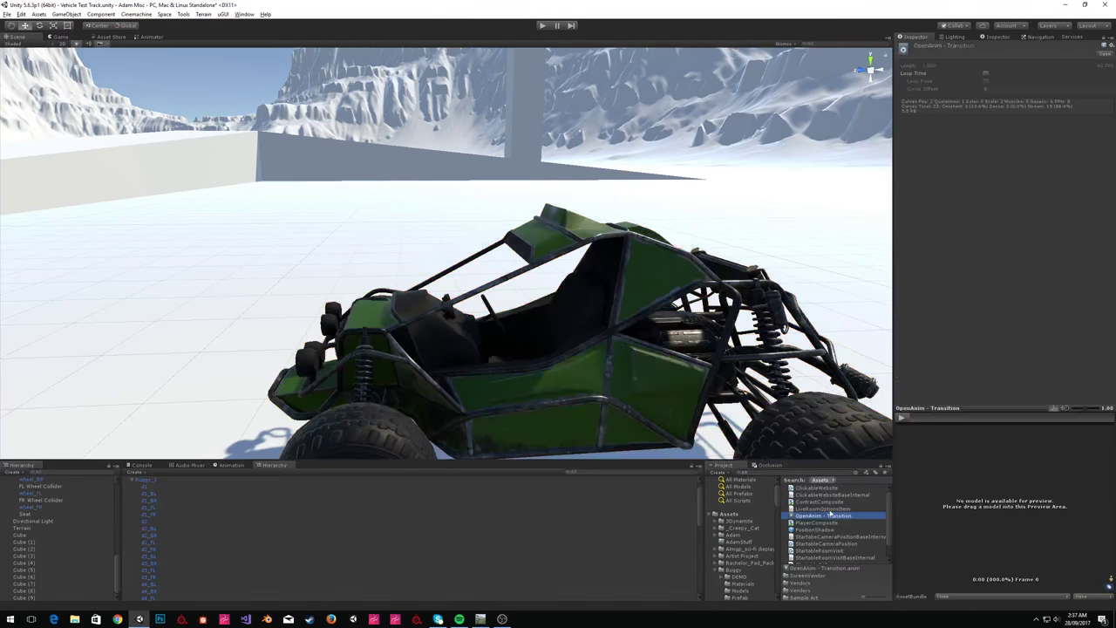
Search the project assets for idle and preview the fly_idle animation clip.
left_click(857, 473)
left_click(828, 472)
type("idle")
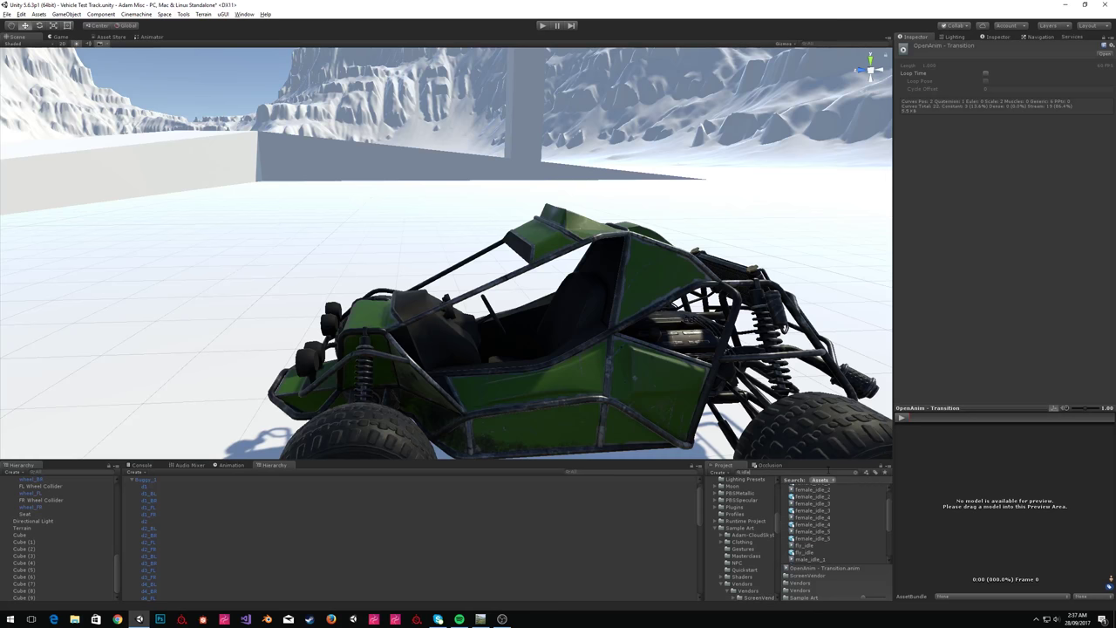
left_click(805, 545)
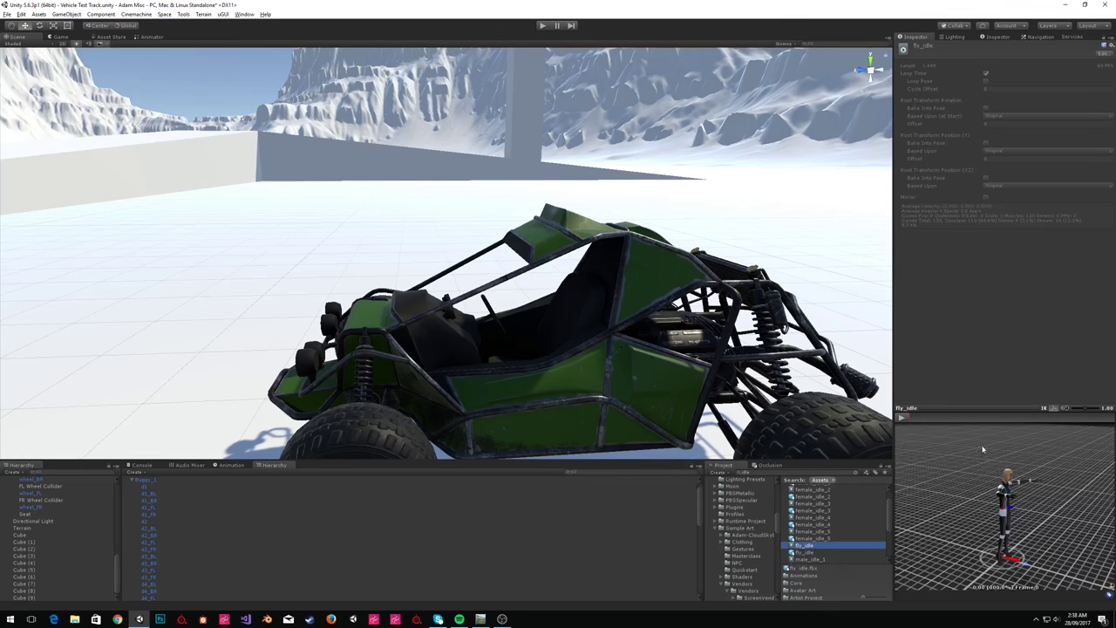
scroll(818, 542, "down", 1)
left_click_drag(1015, 504, 811, 560)
Assign the fly_idle clip as the Ride Animation of Buggy_1's Modular Vehicle script.
scroll(83, 528, "up", 10)
left_click(29, 494)
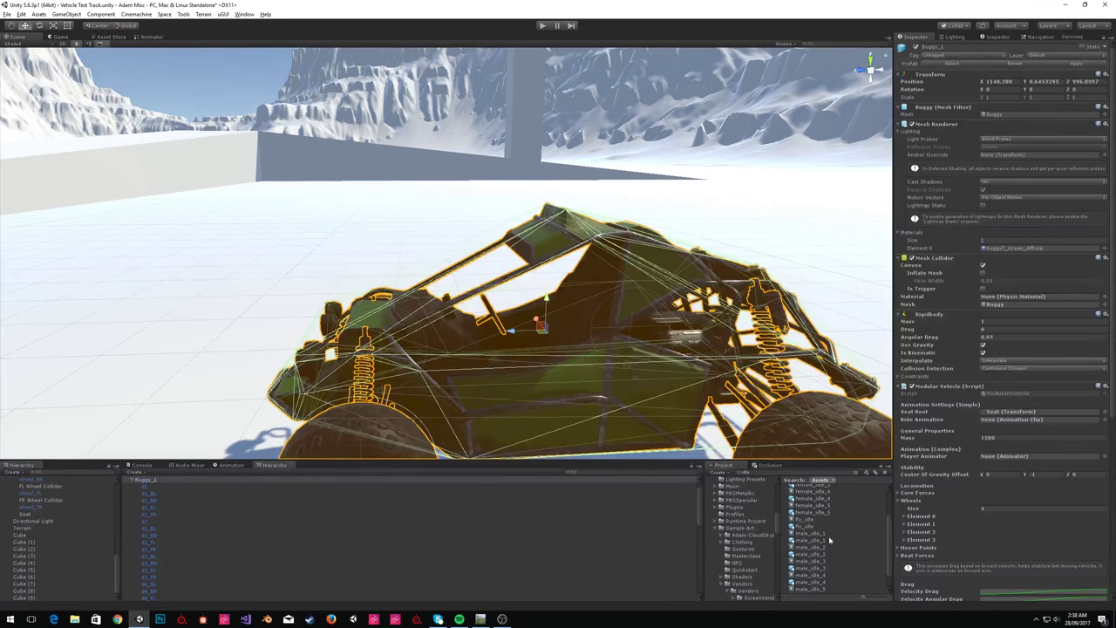
left_click_drag(804, 526, 1042, 425)
Adjust the Seat object inside the buggy, tilting it to about -20 degrees around its local X axis.
left_click(1024, 411)
left_click(44, 515)
key("f")
left_click_drag(486, 332, 470, 349)
scroll(488, 192, "down", 10)
left_click(120, 27)
left_click(102, 27)
left_click(39, 25)
left_click_drag(452, 286, 500, 279)
scroll(586, 259, "up", 6)
scroll(586, 259, "down", 8)
left_click(25, 26)
left_click_drag(283, 262, 209, 419, "alt")
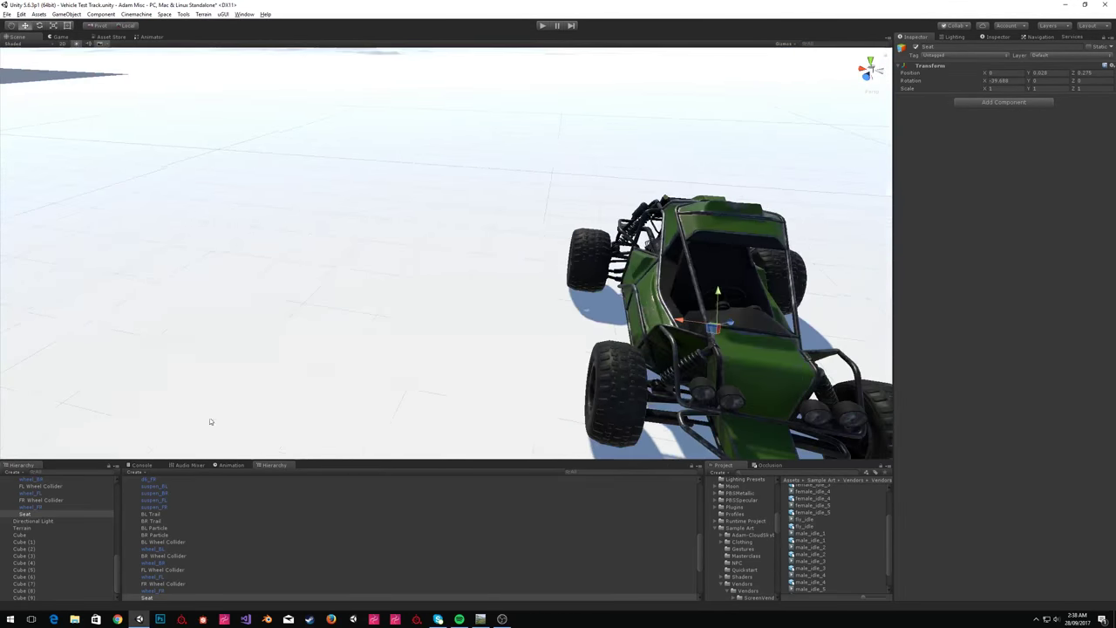
Review Buggy_1's Modular Vehicle camera and event settings and create an empty child object under Buggy_1.
scroll(72, 532, "up", 3)
left_click(26, 493)
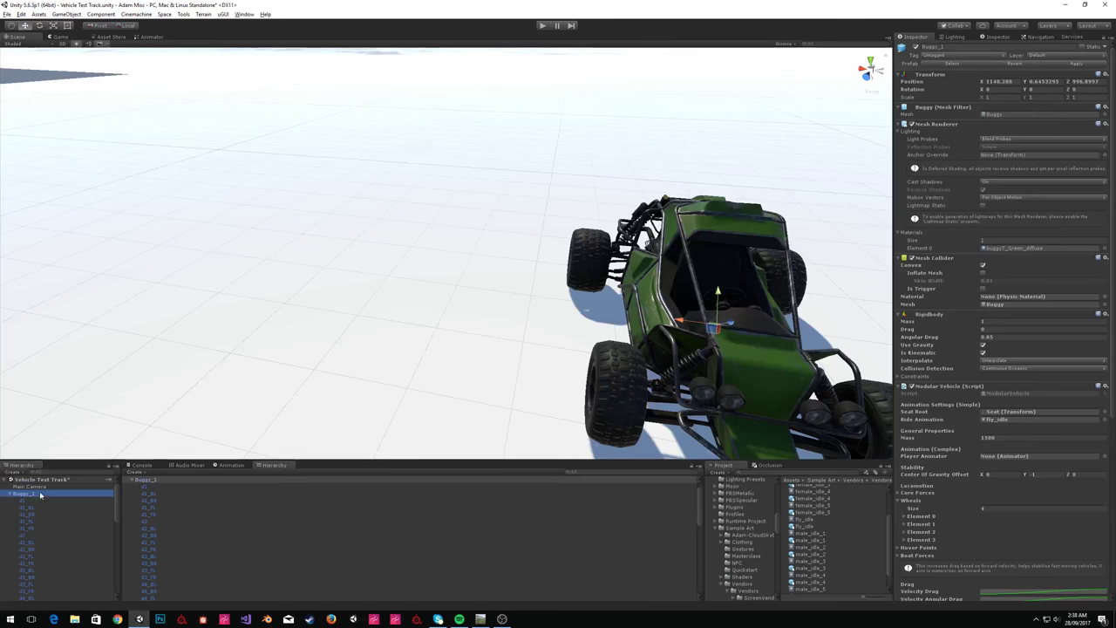
scroll(1047, 492, "down", 5)
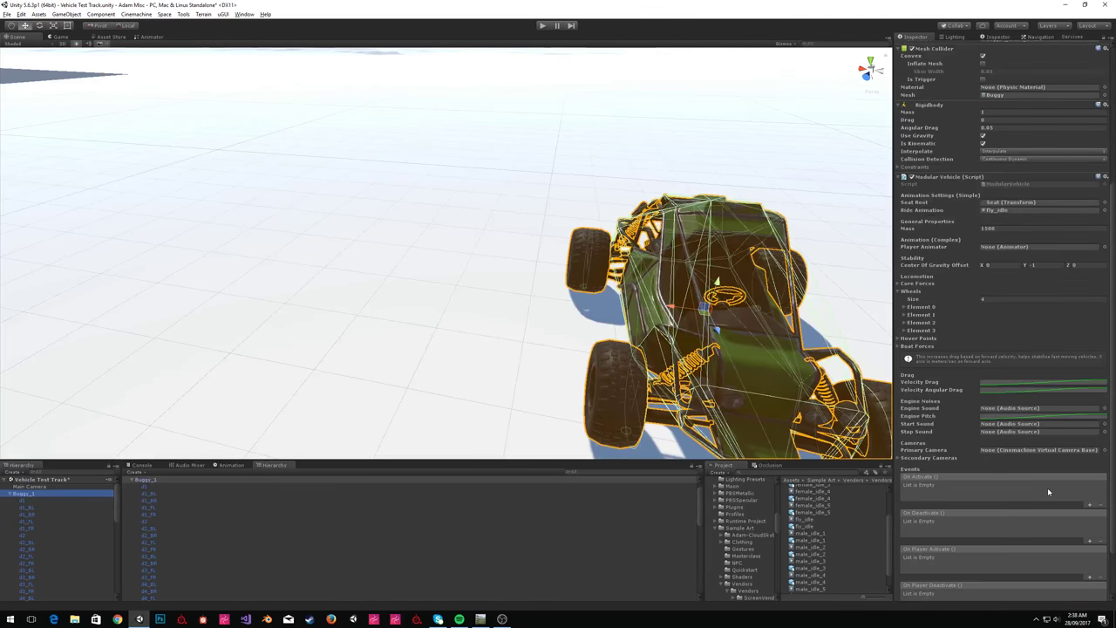
scroll(1049, 492, "down", 3)
right_click_drag(506, 201, 662, 196)
key("f")
left_click_drag(661, 212, 912, 202, "alt")
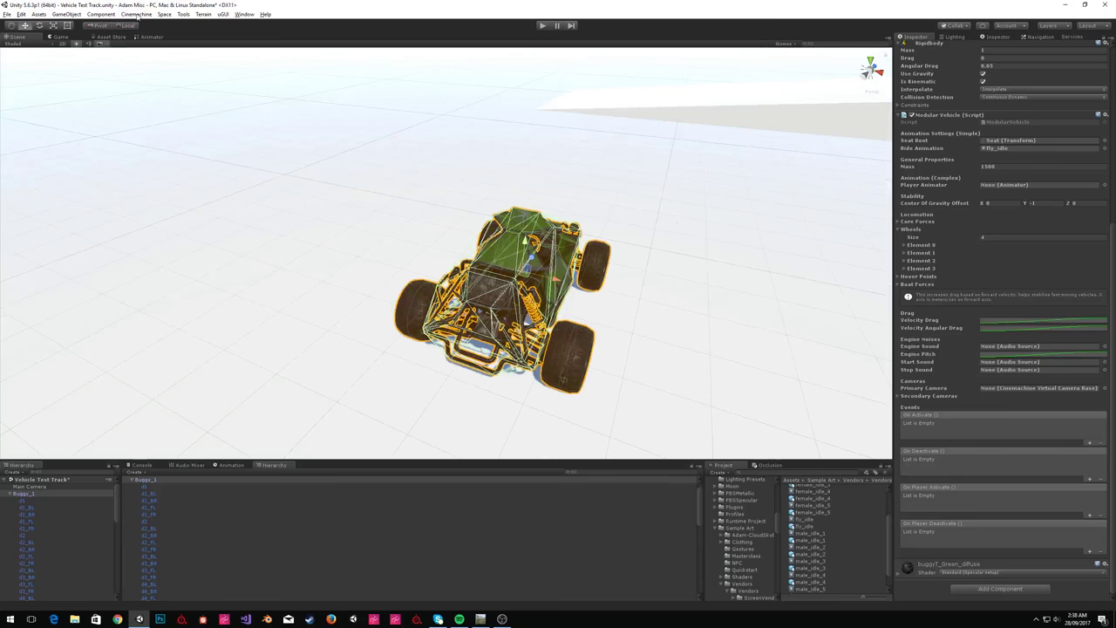
left_click(79, 16)
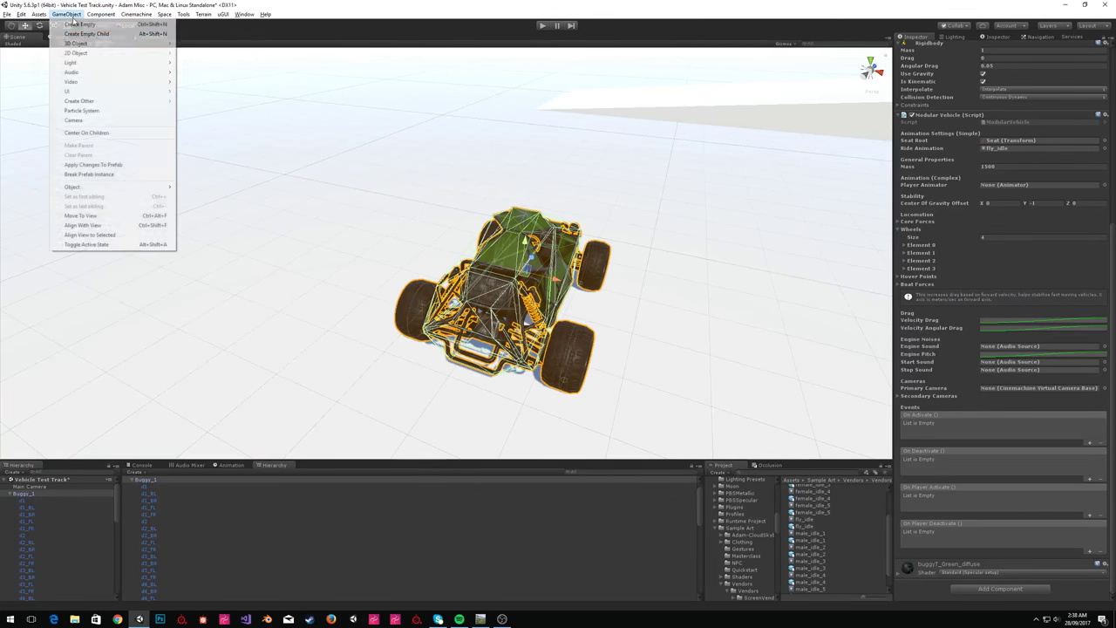
left_click(89, 36)
Add a Cinemachine Virtual Camera component to the new empty child object.
right_click_drag(537, 179, 604, 180)
left_click(994, 103)
type("virtual ca")
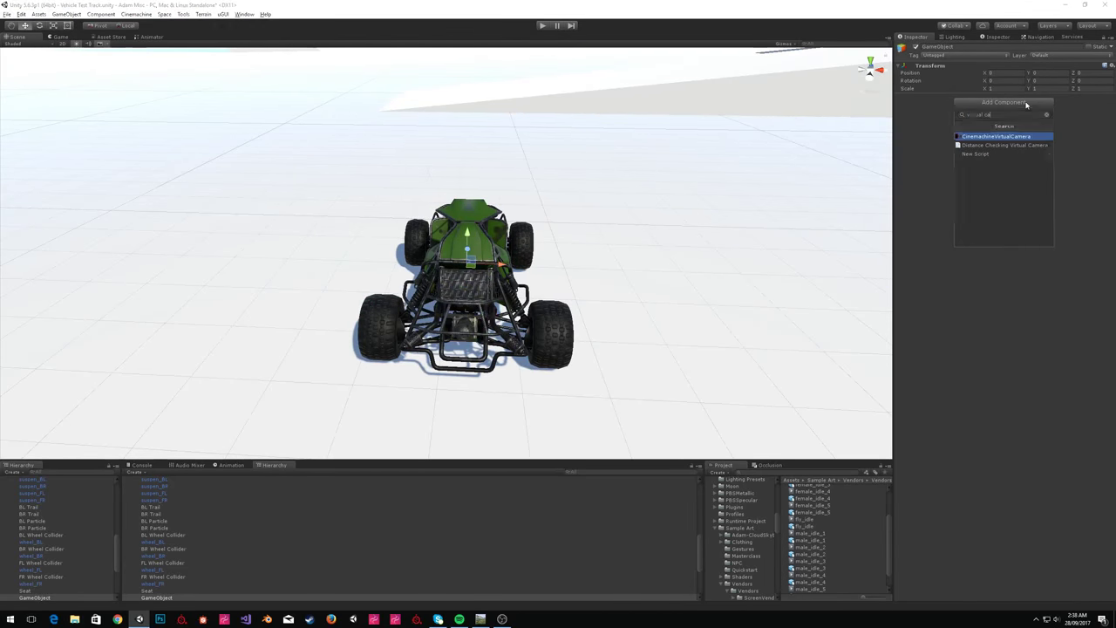
key("Return")
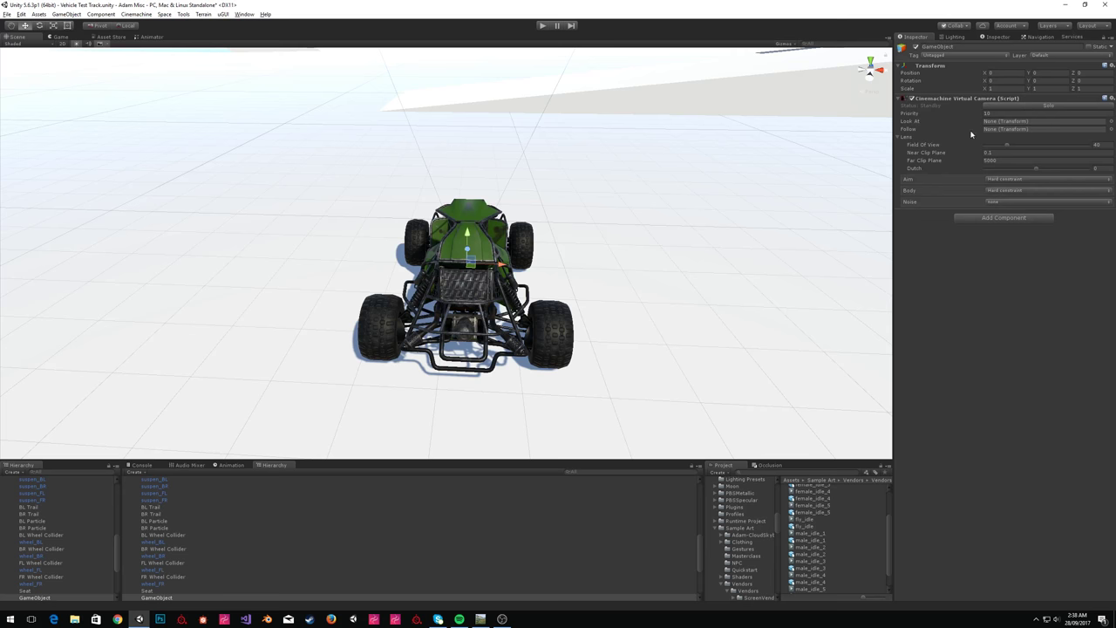
Set both the Look At and Follow targets of the virtual camera to Buggy_1.
scroll(45, 546, "up", 10)
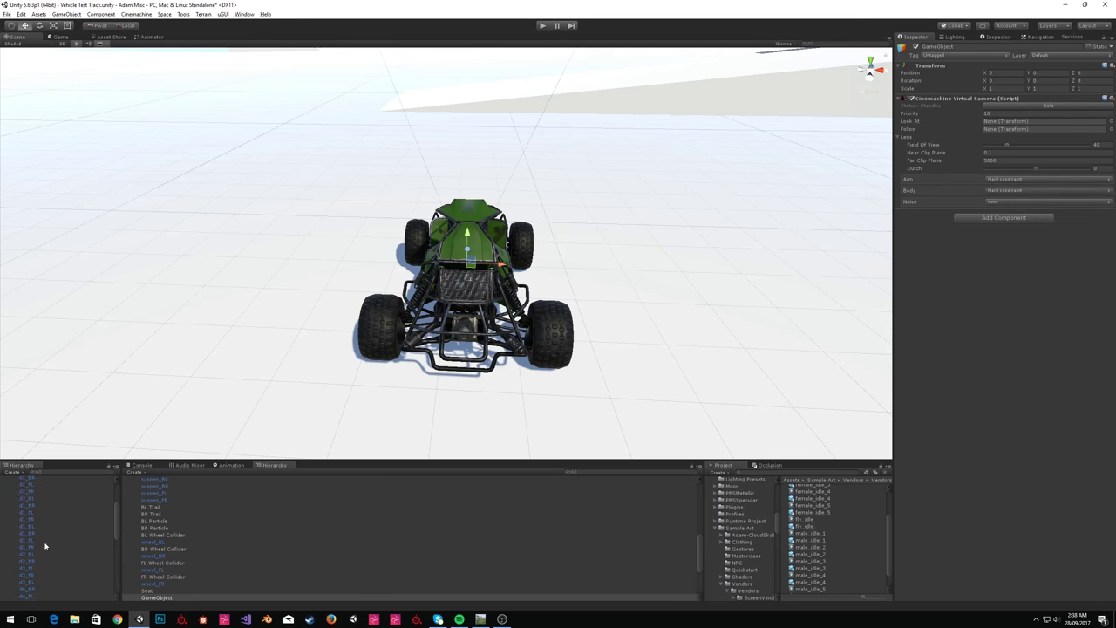
left_click_drag(708, 403, 1022, 124)
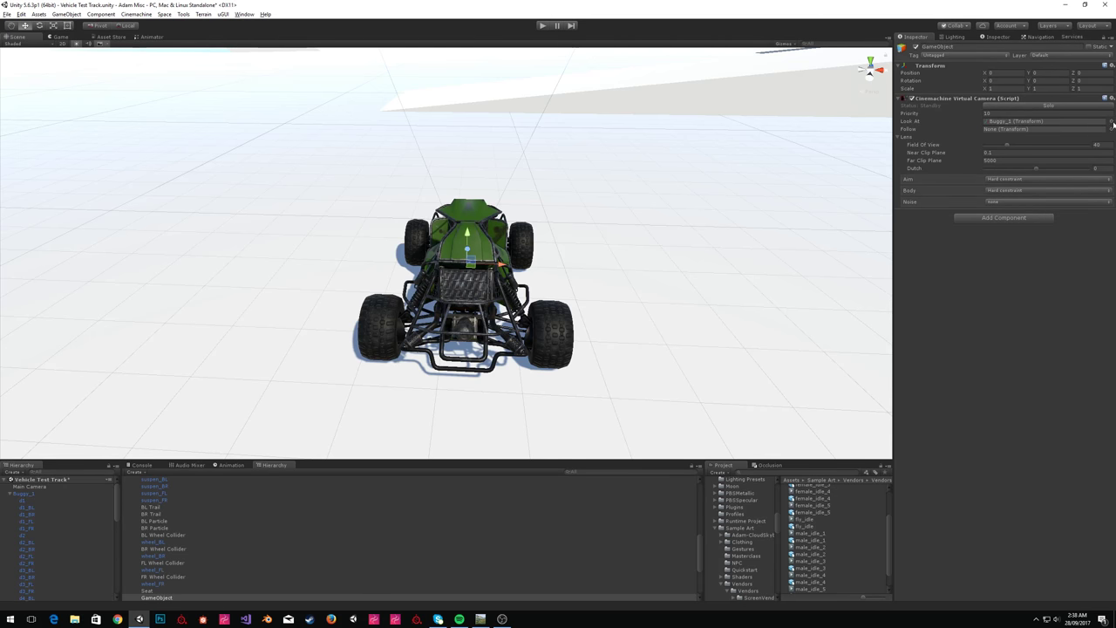
left_click_drag(39, 490, 1022, 129)
left_click(141, 465)
left_click_drag(735, 211, 602, 248, "alt")
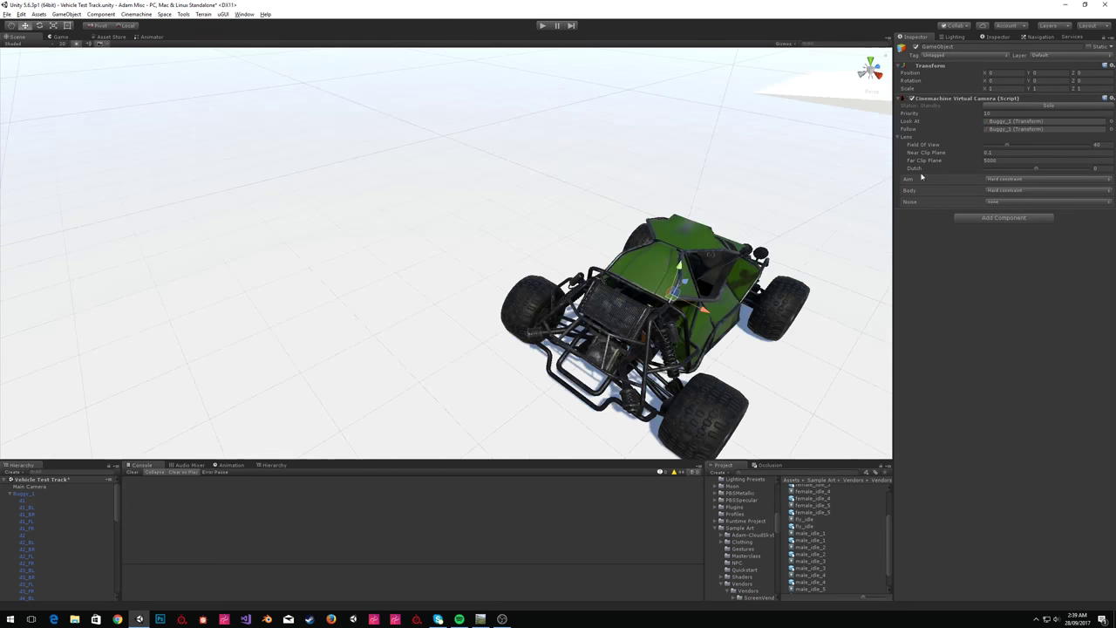
left_click_drag(630, 210, 532, 218, "alt")
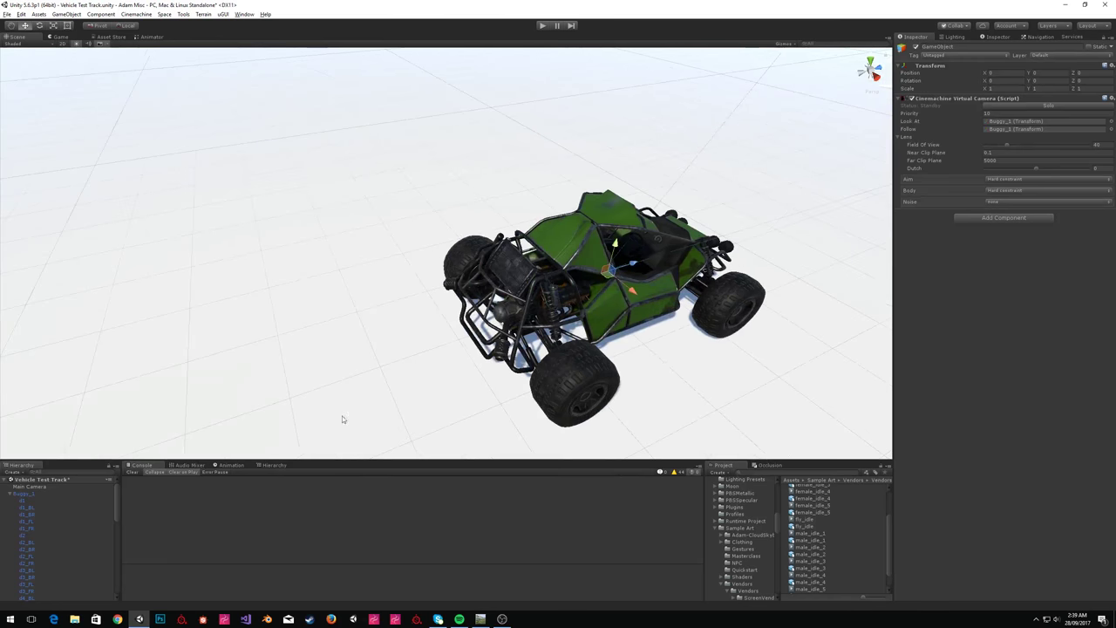
Add a Cinemachine Brain component to the Main Camera.
left_click(44, 488)
left_click(981, 289)
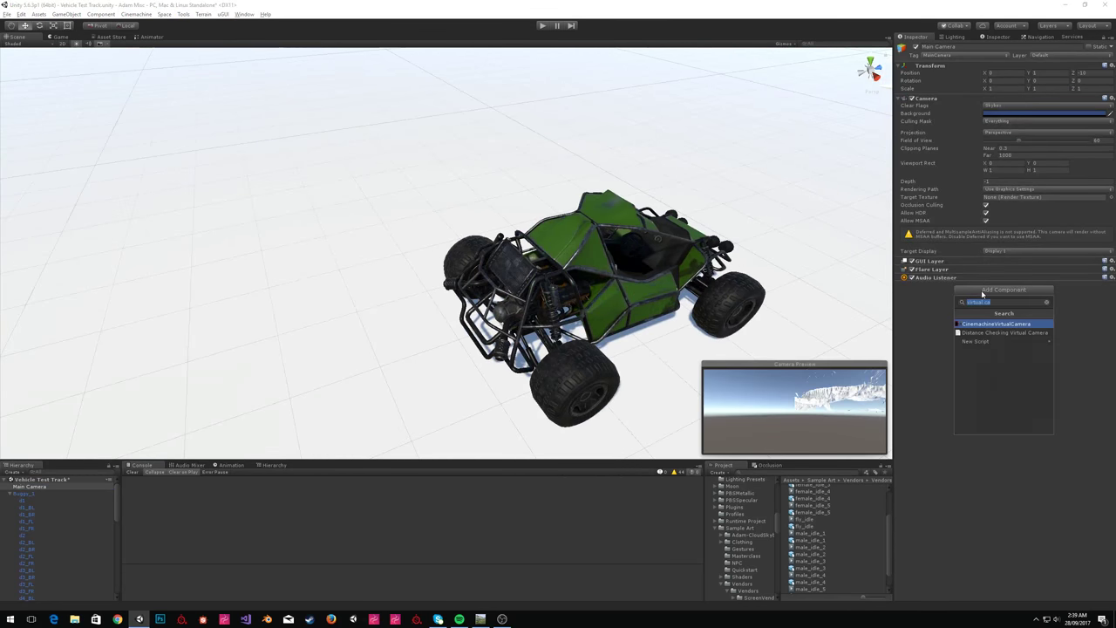
type("cine br")
key("Return")
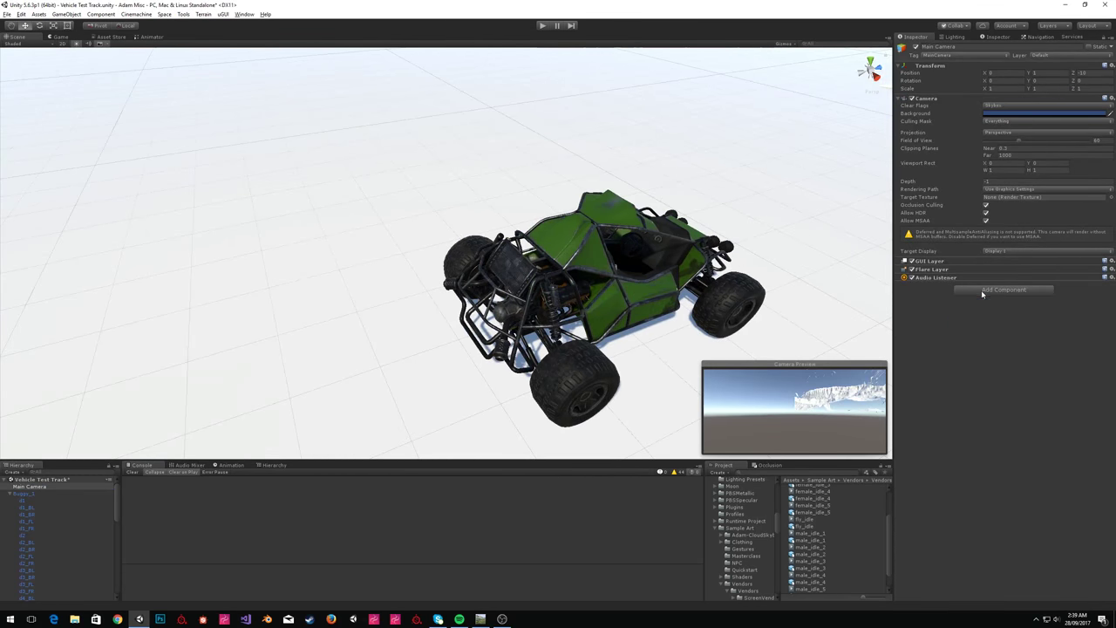
Set the virtual camera's Aim to Composer and its Body to Transposer, checking the framing in the Game view.
scroll(36, 494, "down", 10)
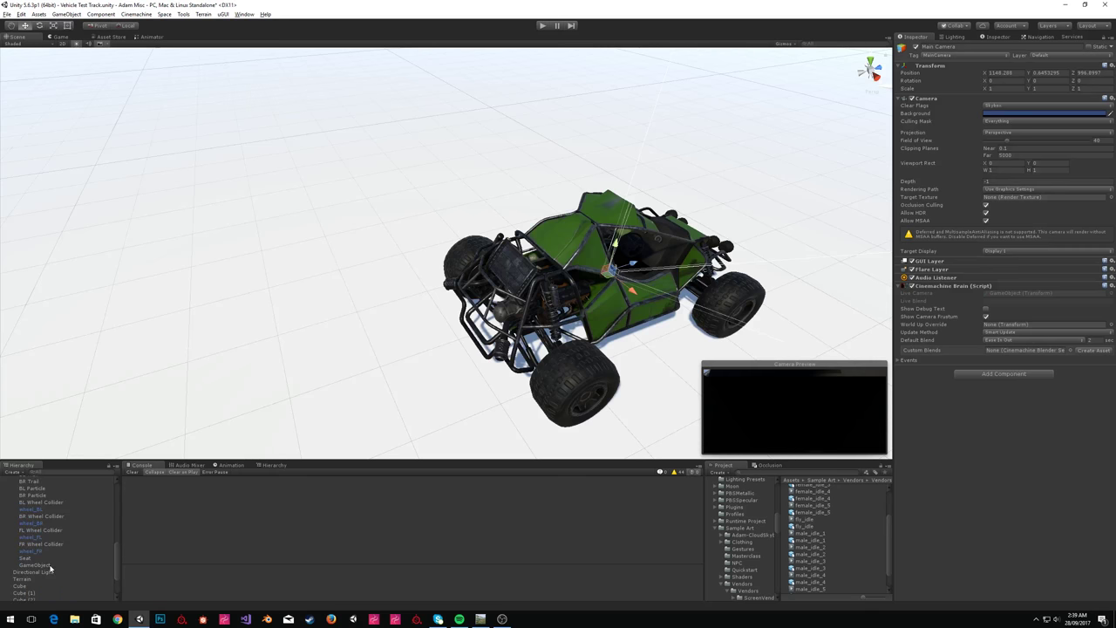
left_click(46, 566)
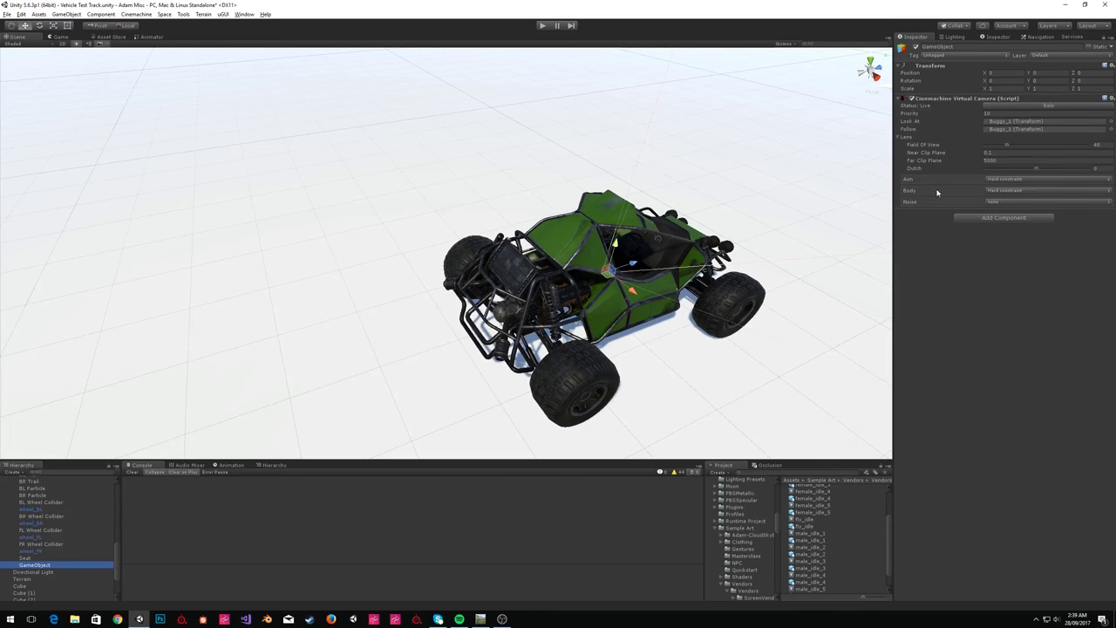
left_click(998, 179)
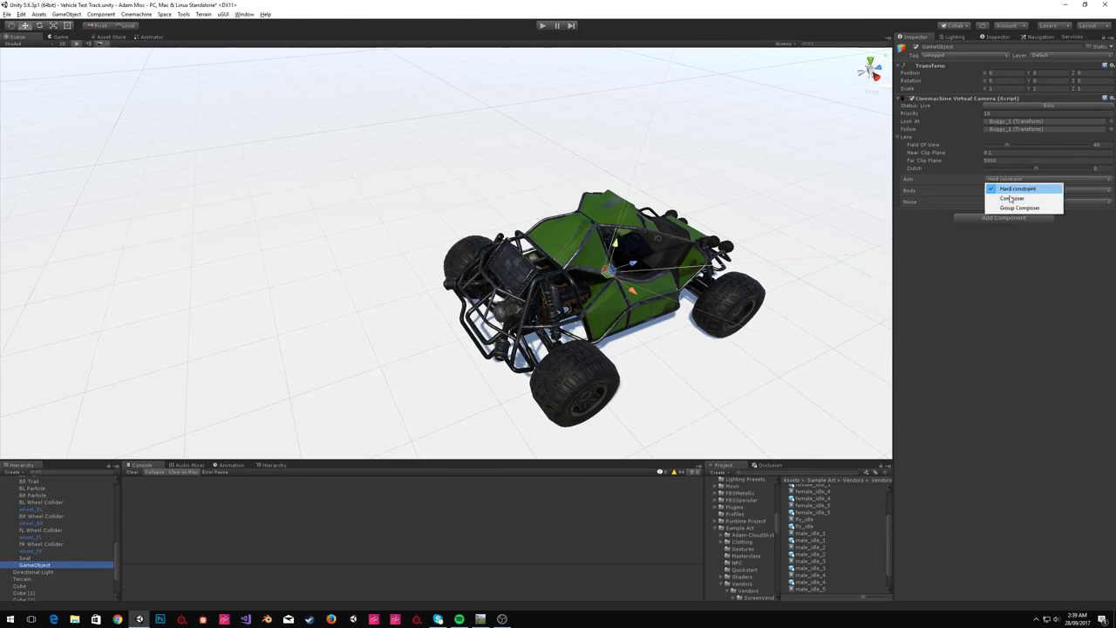
left_click(1003, 196)
left_click(61, 37)
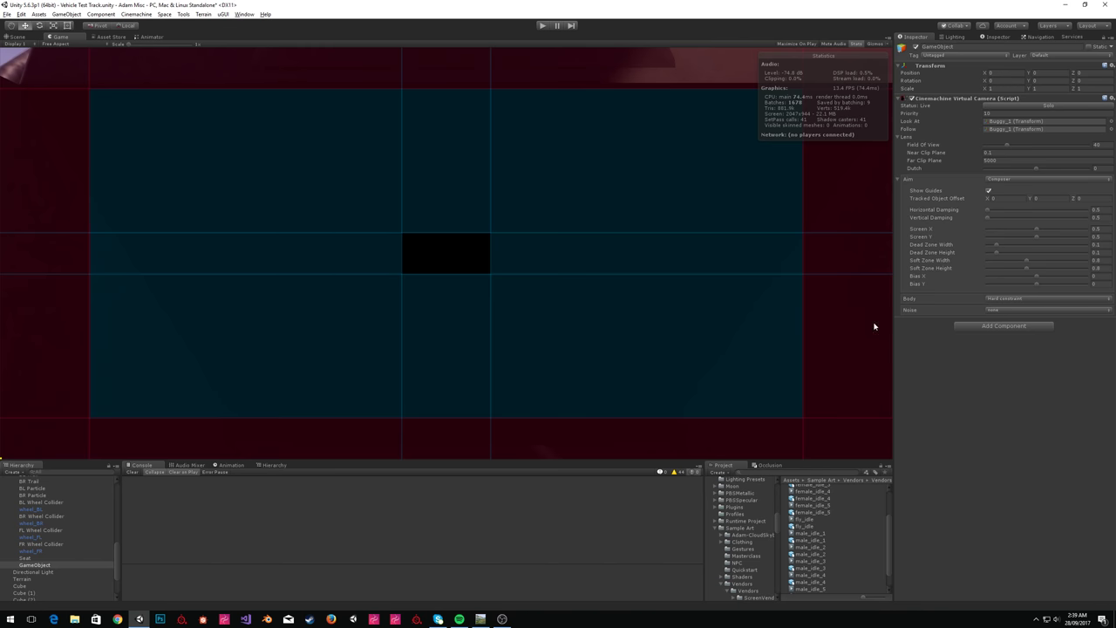
left_click(1016, 301)
left_click(1022, 337)
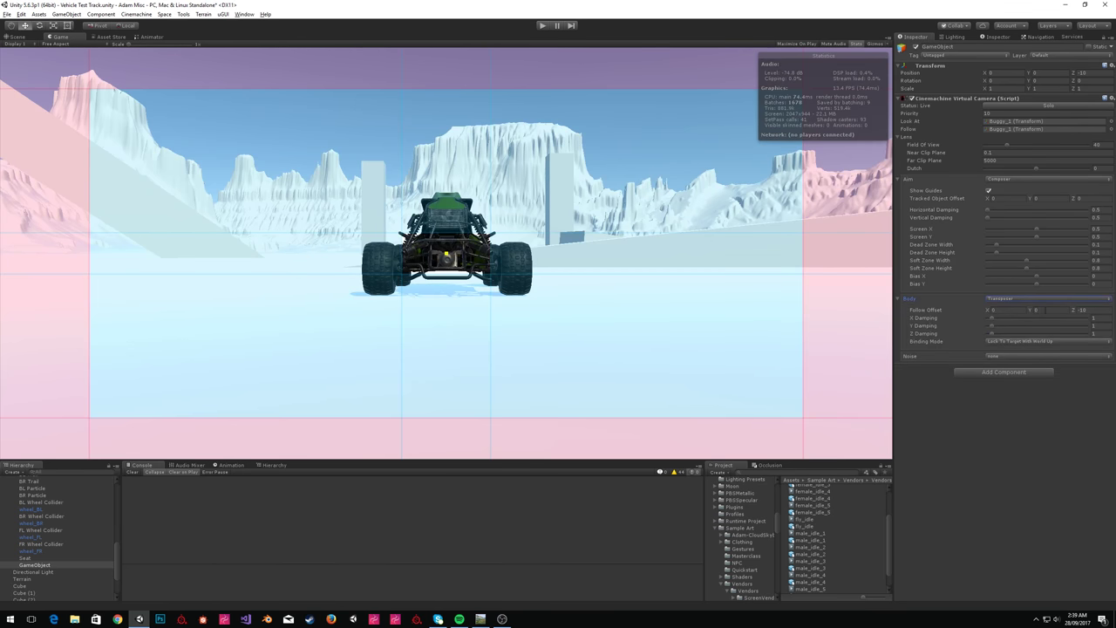
Set the Transposer's Follow Offset to Y 1.51 and Z -8.19 so the camera sits above and behind the buggy.
left_click_drag(1029, 310, 1104, 298)
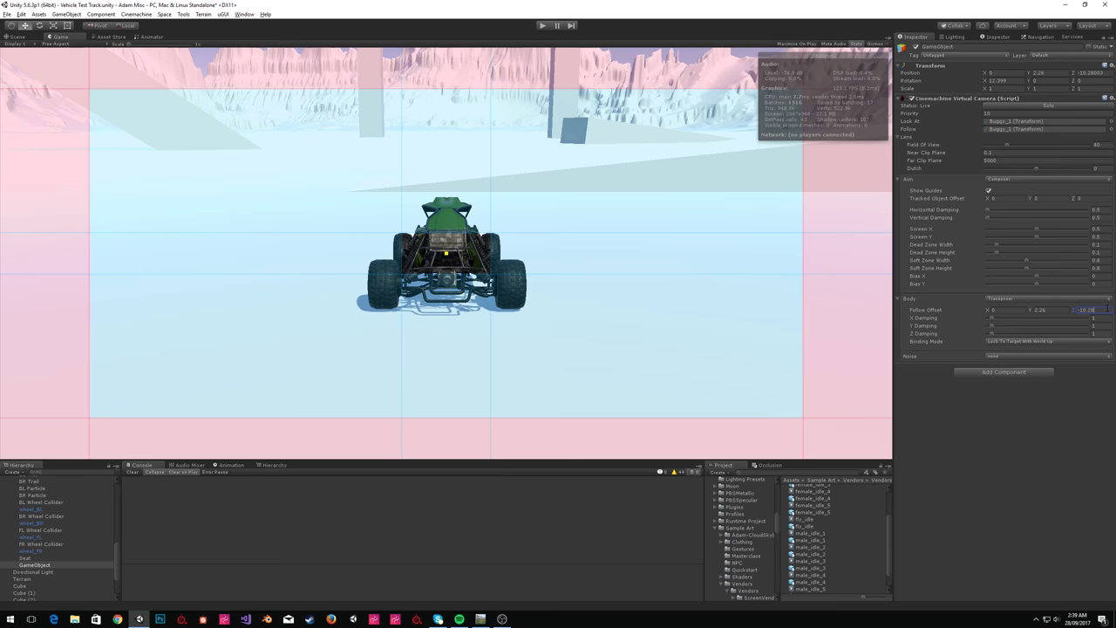
type("-10")
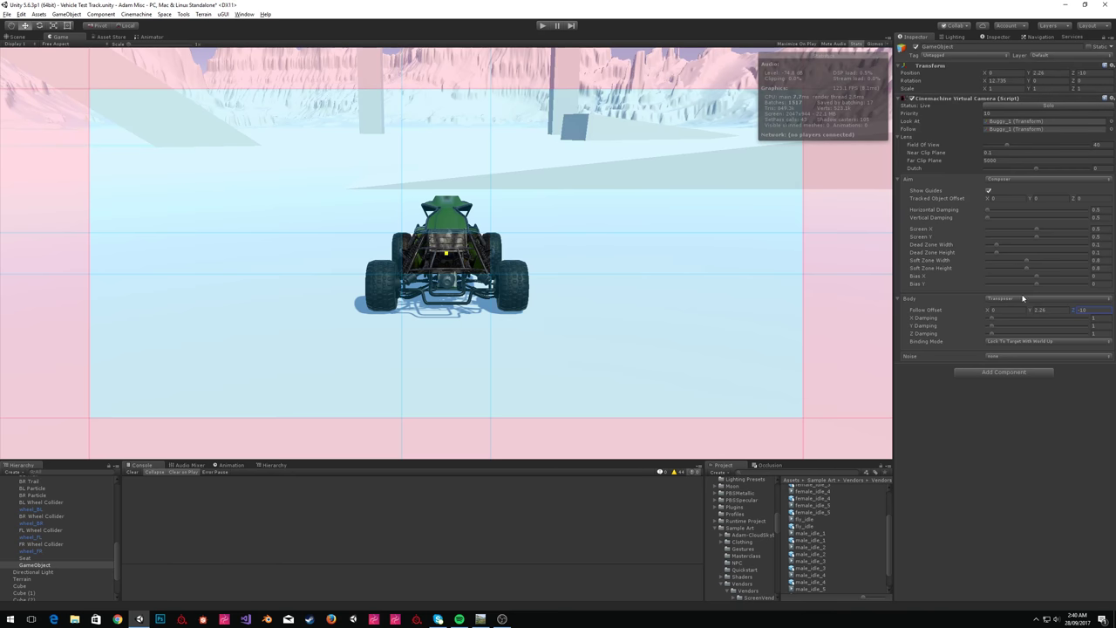
left_click_drag(1031, 311, 13, 316)
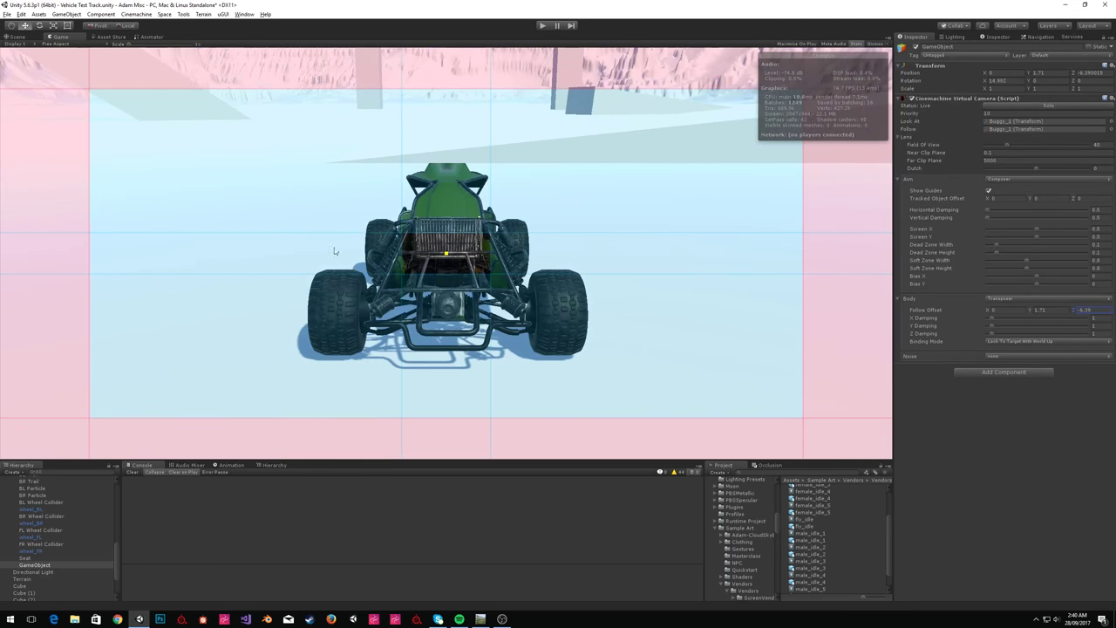
left_click_drag(1029, 310, 1058, 315)
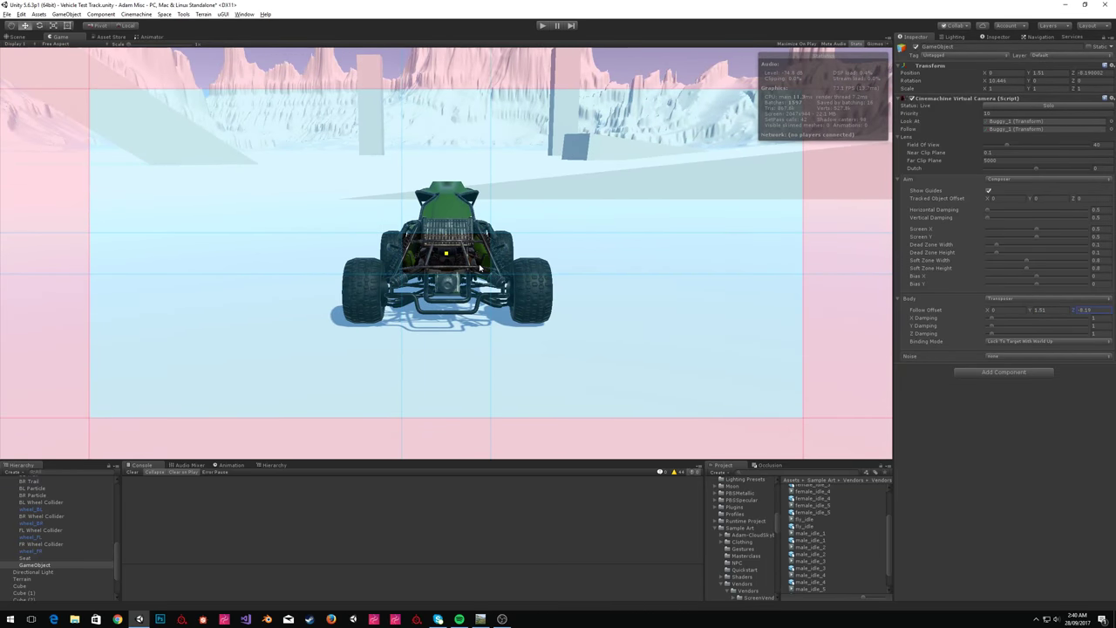
Frame the buggy lower in the Composer with Screen X 0.5, Screen Y about 0.77, Dead Zone Height 0.002 and Soft Zone Height 0.443.
left_click_drag(494, 235, 442, 367)
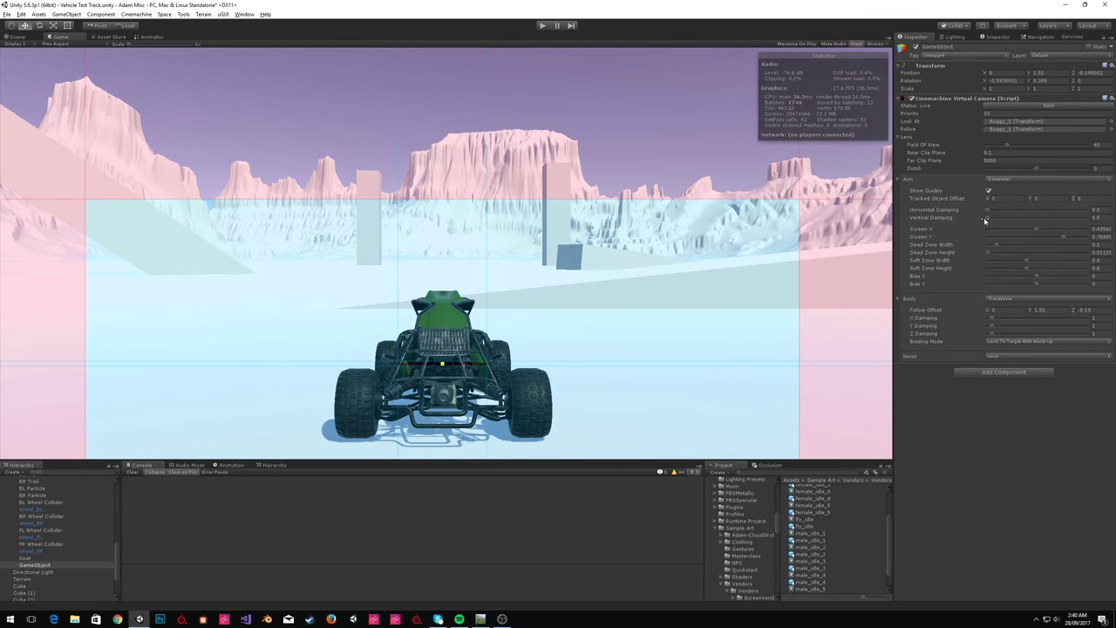
left_click(1107, 229)
type("0.5")
double_click(1103, 237)
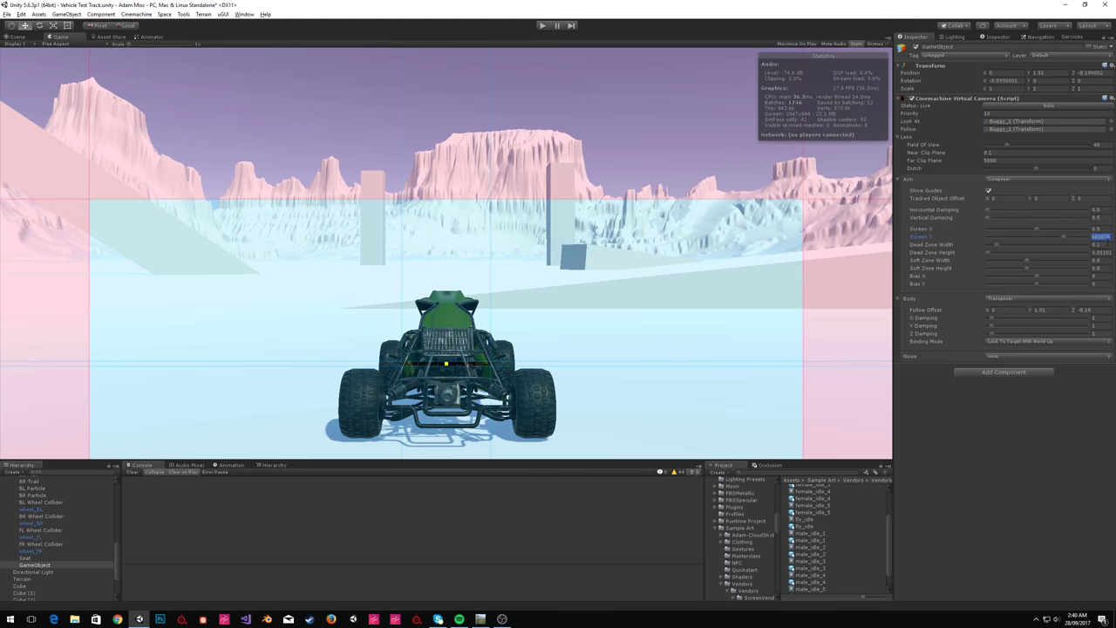
left_click(987, 255)
left_click_drag(988, 256, 1010, 277)
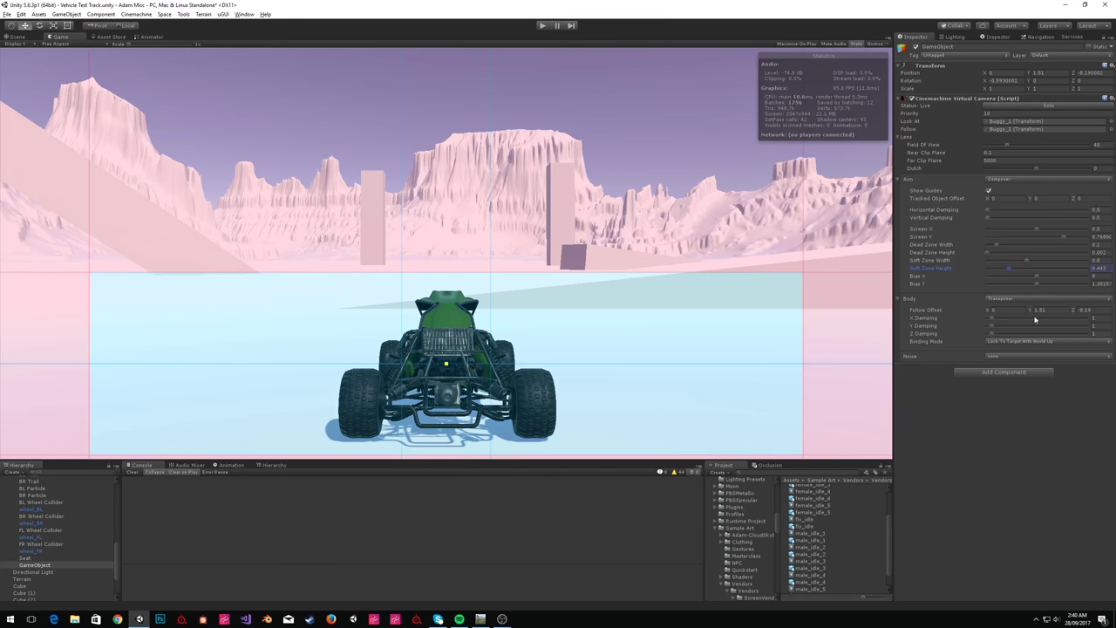
Add Basic Multi Channel Perlin noise to the virtual camera, using the Handheld_normal_mild definition.
left_click(1017, 343)
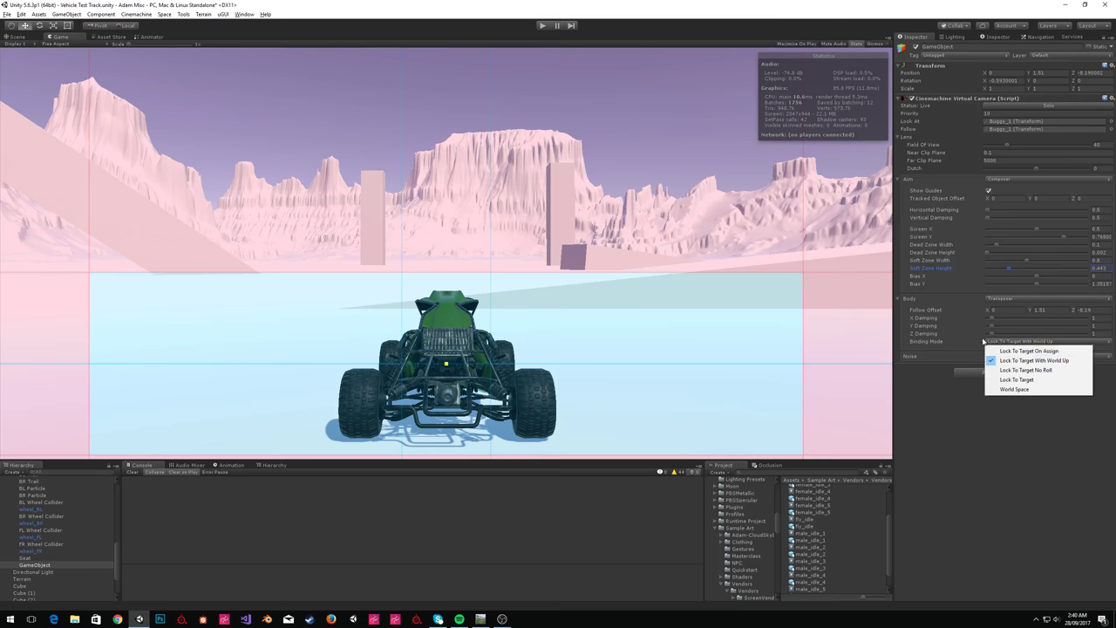
left_click(910, 358)
left_click(1015, 354)
left_click(1003, 373)
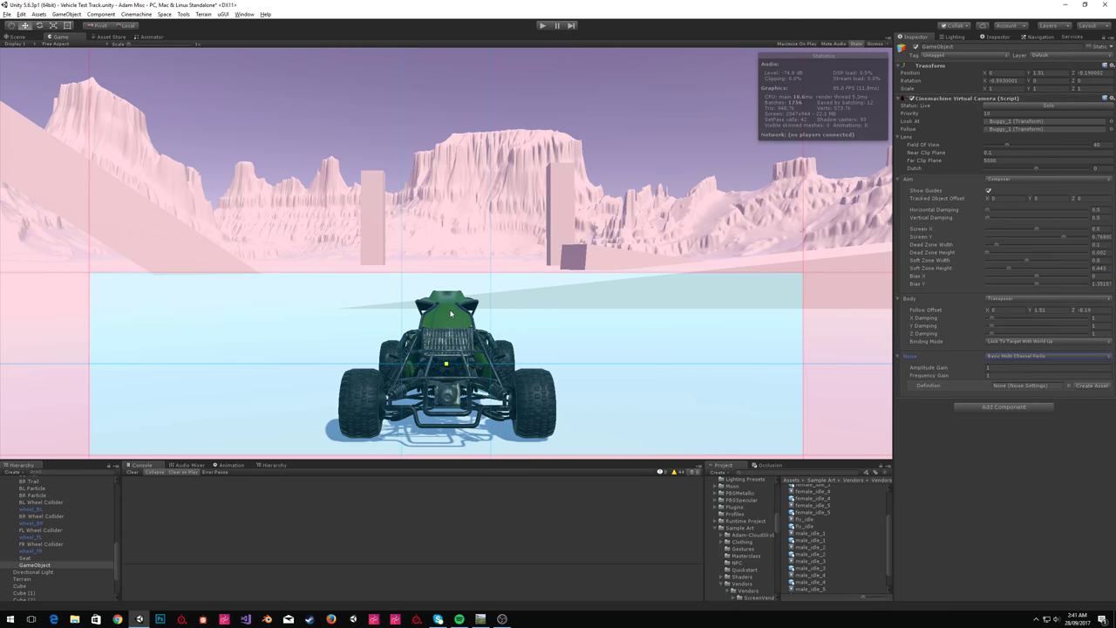
left_click(1068, 385)
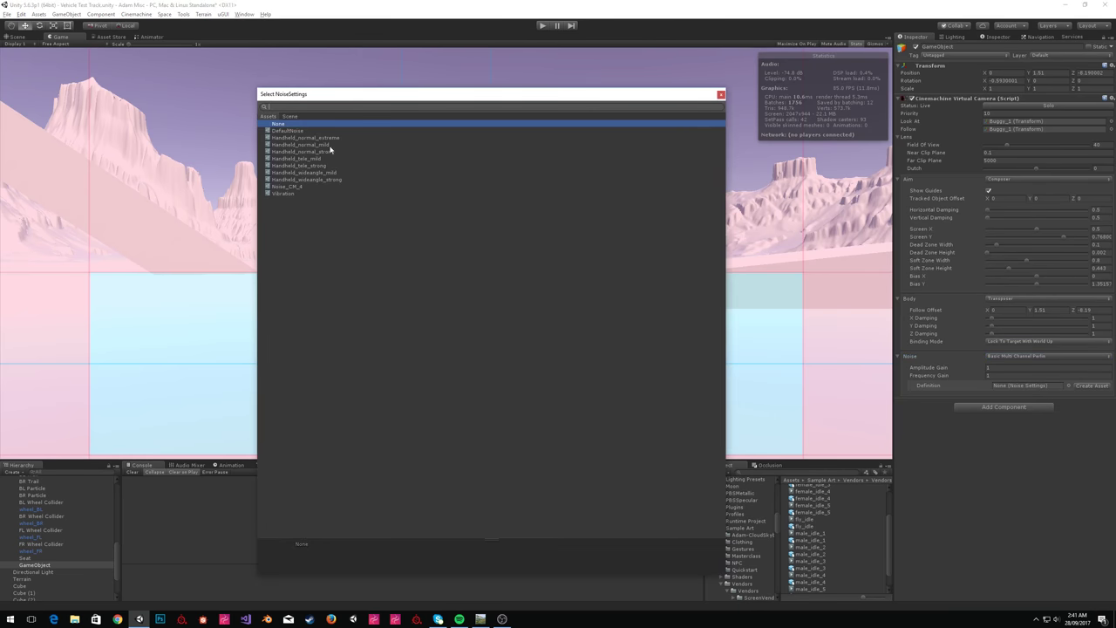
left_click(326, 145)
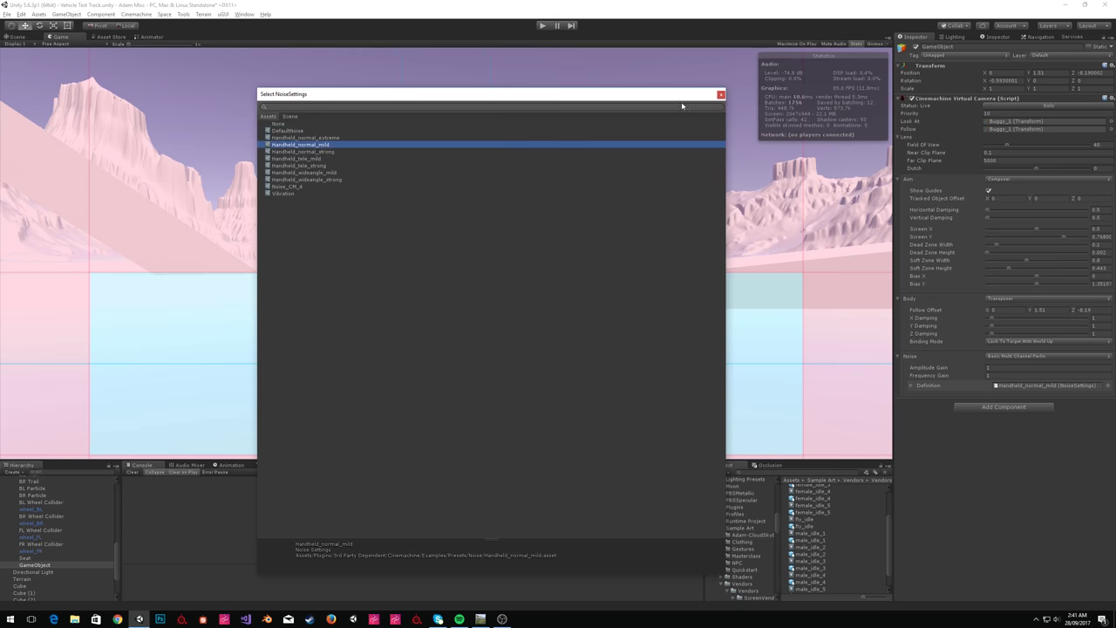
left_click(722, 94)
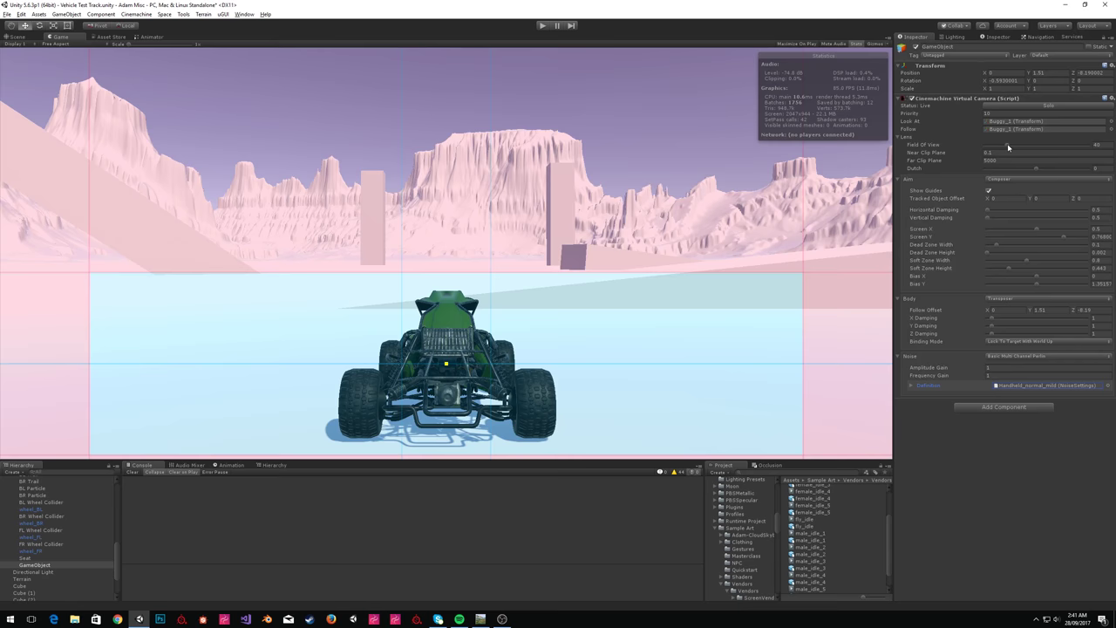
Set the virtual camera's Priority to 10000.
mouse_move(1009, 147)
left_mouse_down()
mouse_move(1032, 147)
mouse_move(1005, 146)
left_mouse_up()
left_click(1099, 144)
scroll(39, 532, "up", 10)
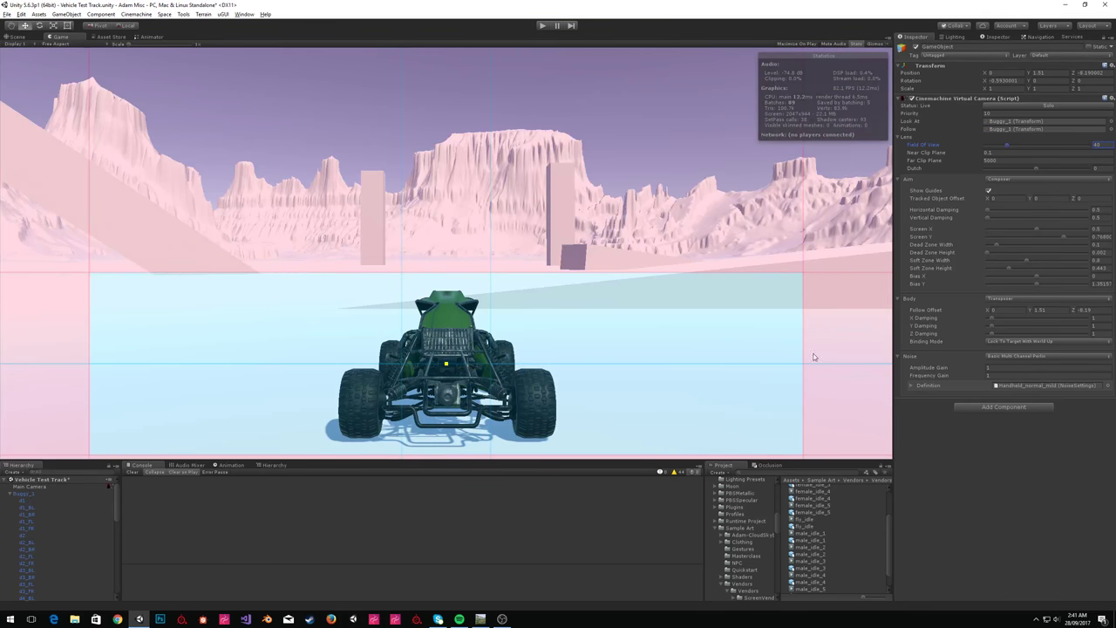
left_click(1007, 115)
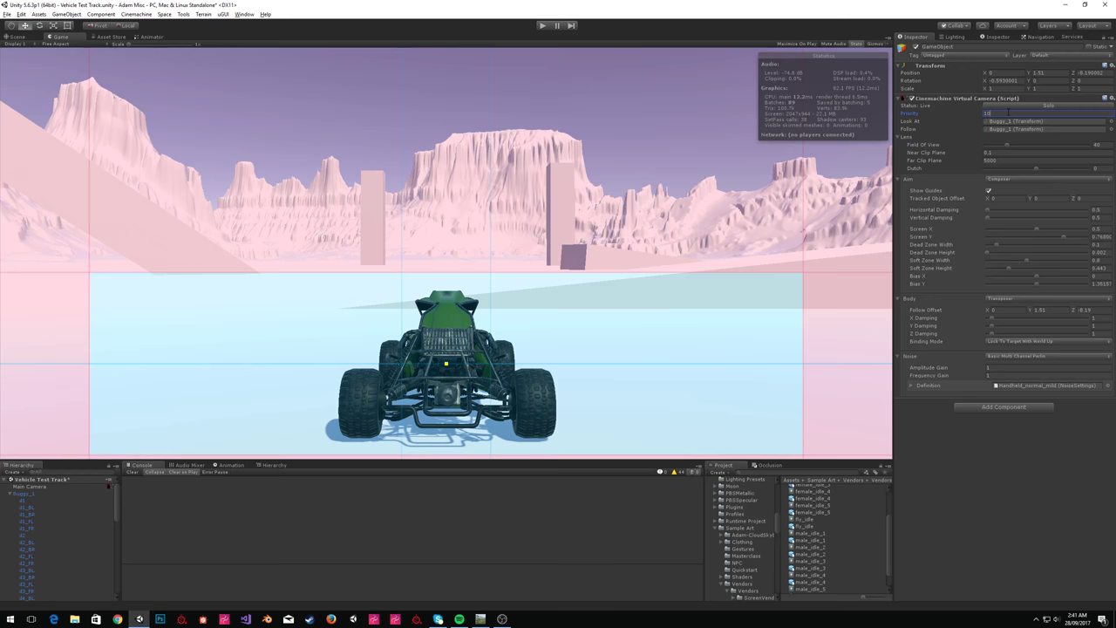
type("000")
Assign the buggy's virtual camera GameObject as the Primary Camera of the Modular Vehicle script on Buggy_1.
left_click(37, 493)
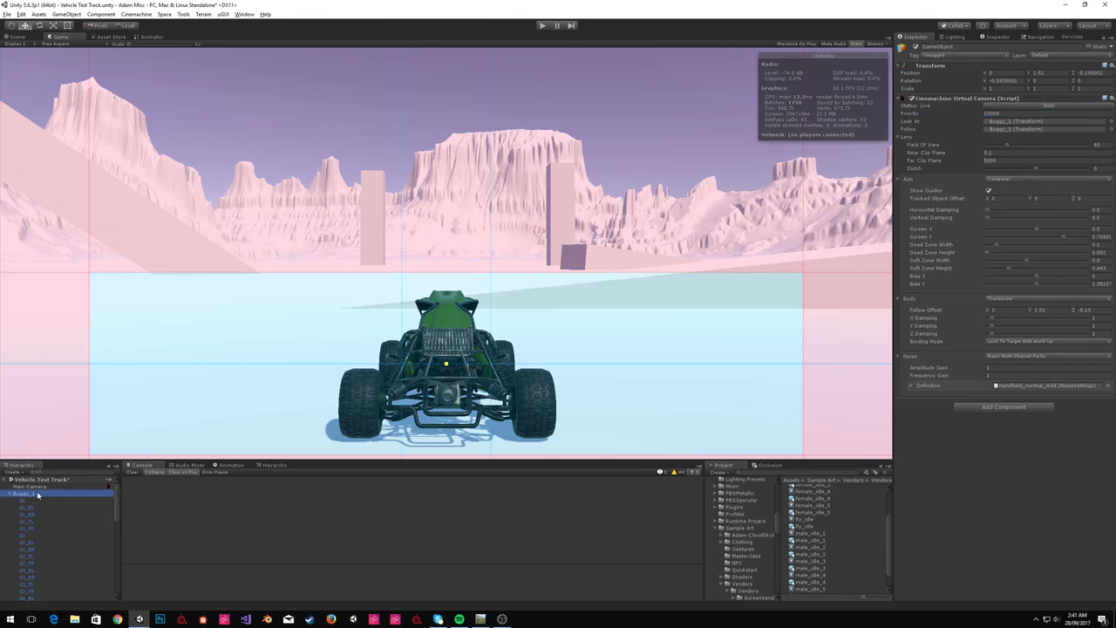
scroll(94, 528, "down", 3)
scroll(94, 530, "down", 2)
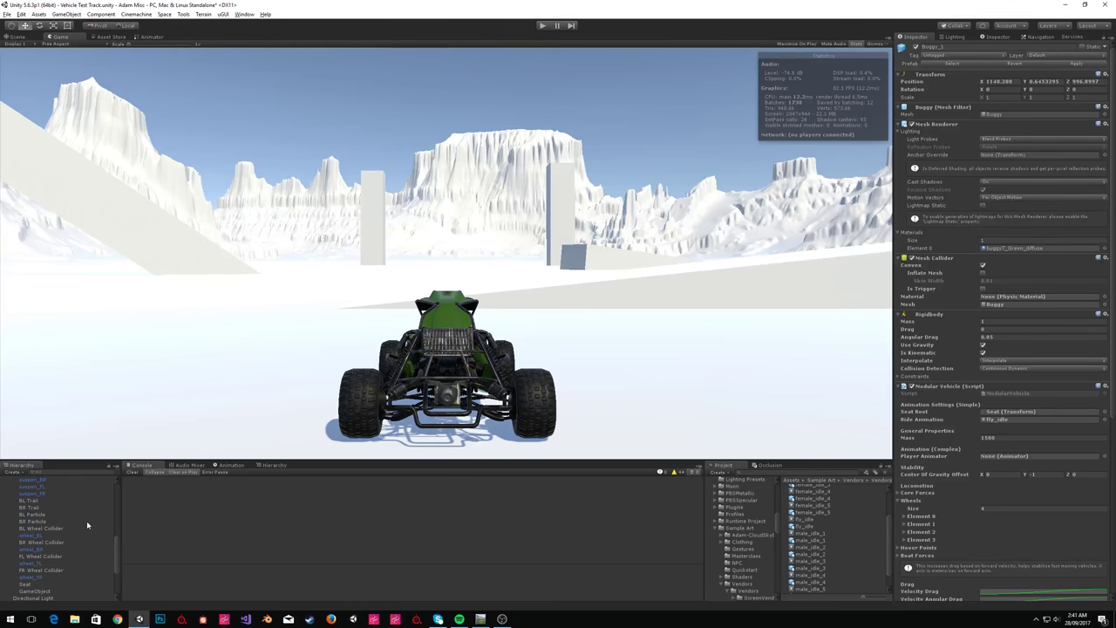
scroll(981, 433, "down", 3)
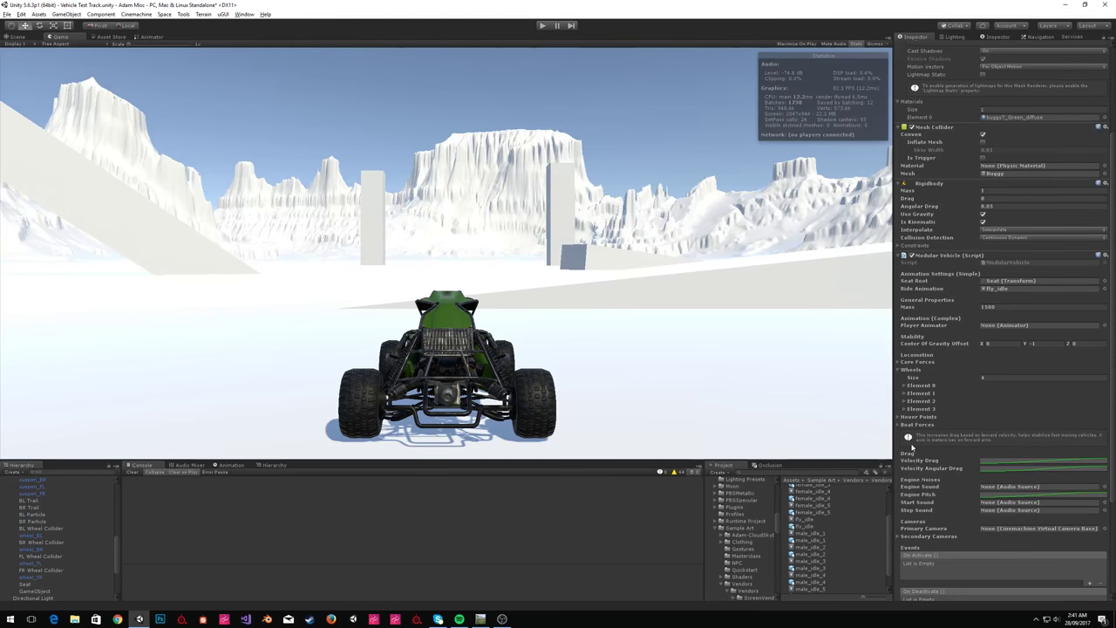
scroll(915, 449, "down", 2)
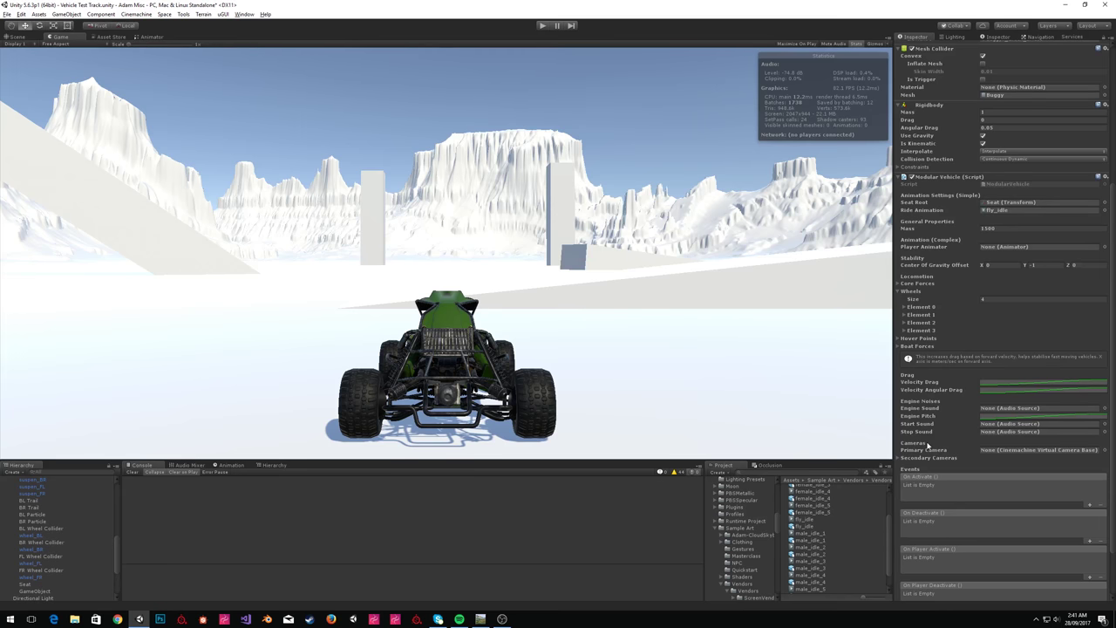
scroll(990, 440, "up", 2)
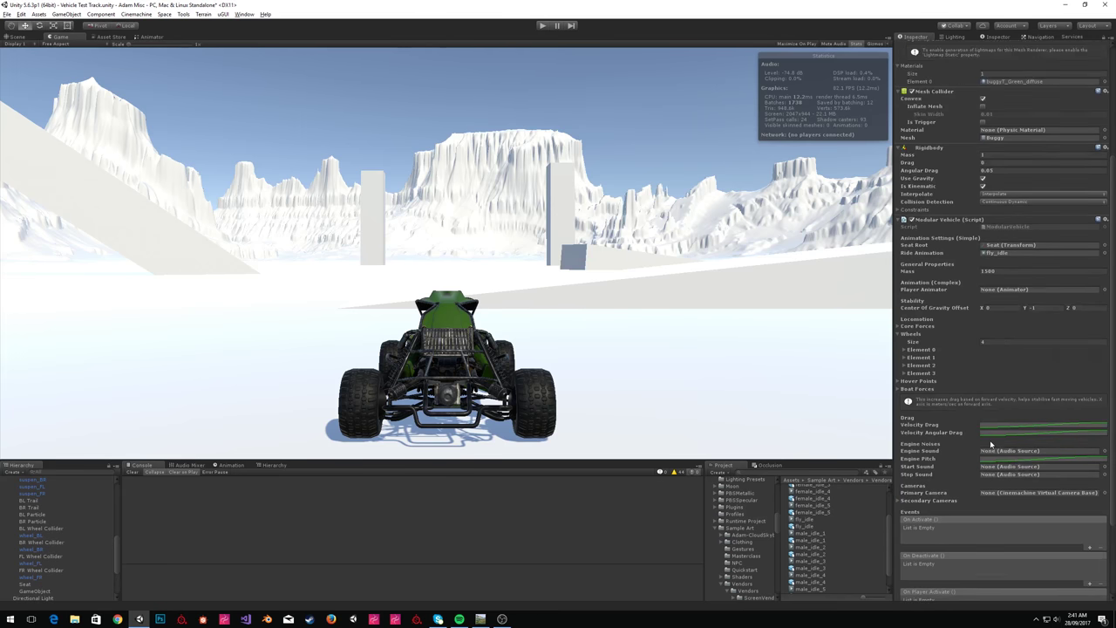
scroll(990, 445, "down", 5)
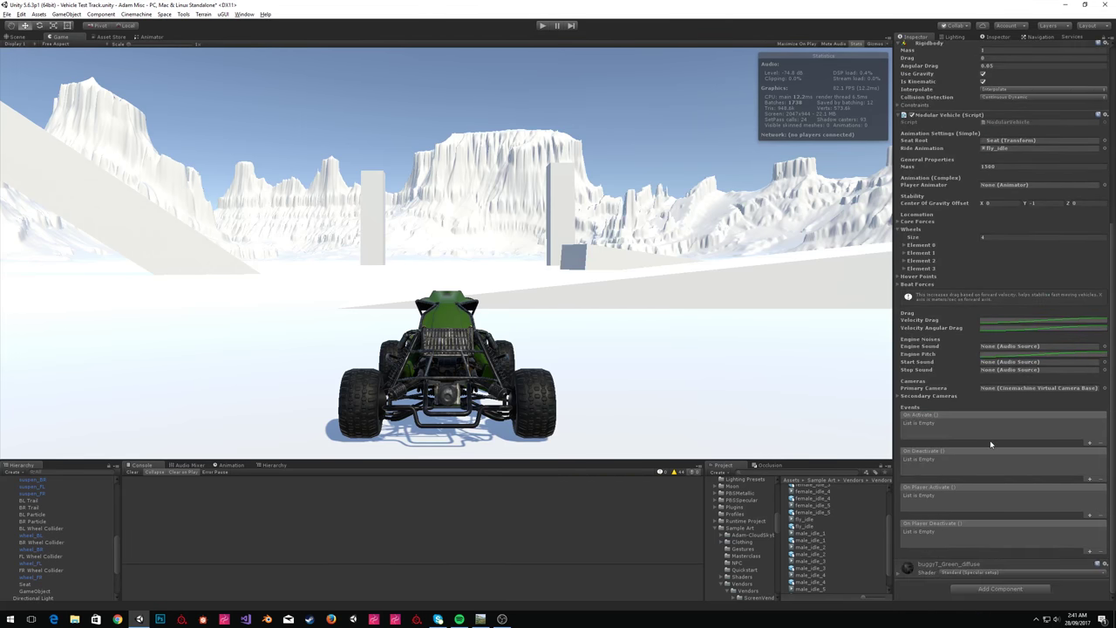
left_click_drag(30, 592, 1011, 391)
left_click(934, 398)
left_click(934, 397)
Disable the Cinemachine Virtual Camera component on the buggy's camera object and delete the Main Camera from the scene.
left_click(39, 591)
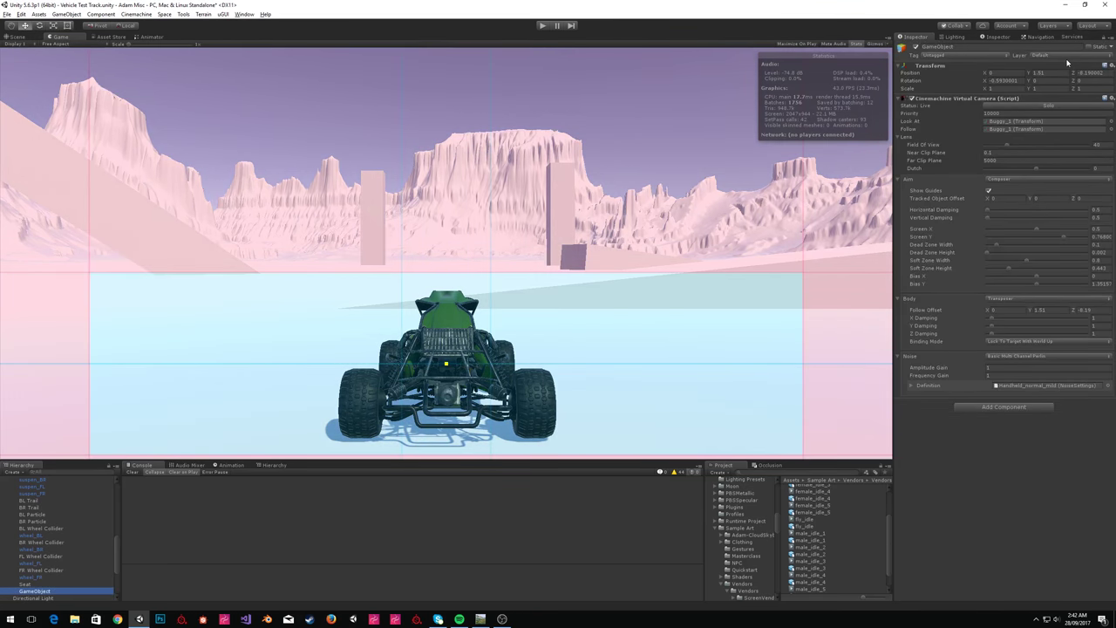
left_click(911, 99)
scroll(40, 523, "up", 10)
left_click(36, 487)
key("Delete")
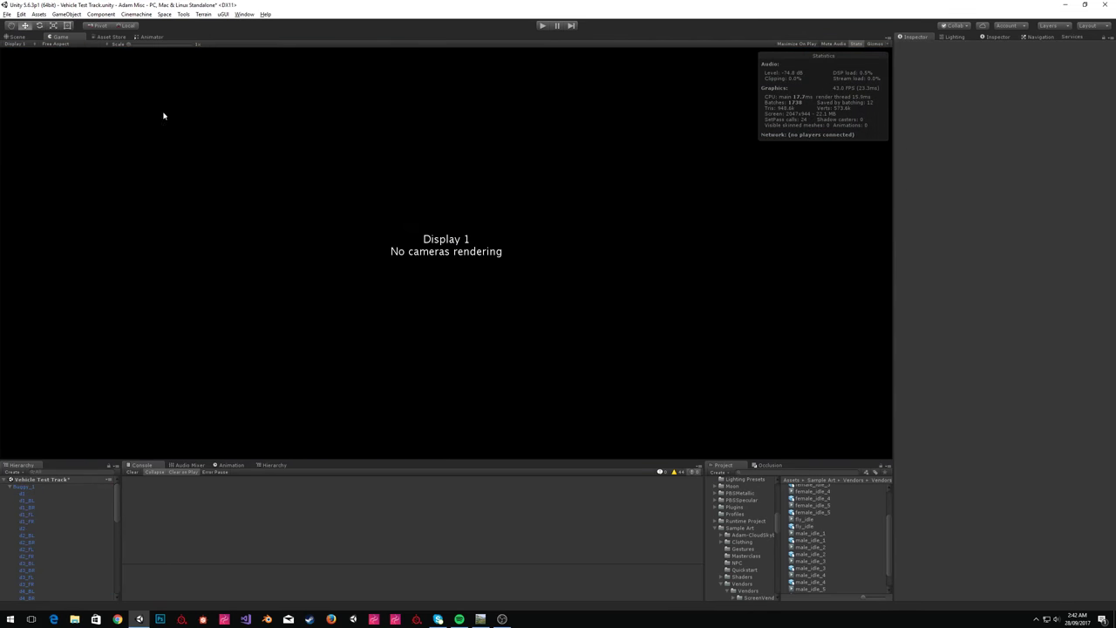
Create a Landmark spawn point near the buggy in the Scene view.
left_click(16, 37)
right_click_drag(387, 166, 384, 149)
left_click(530, 301)
right_click_drag(485, 186, 529, 184)
left_click_drag(529, 184, 497, 188, "alt")
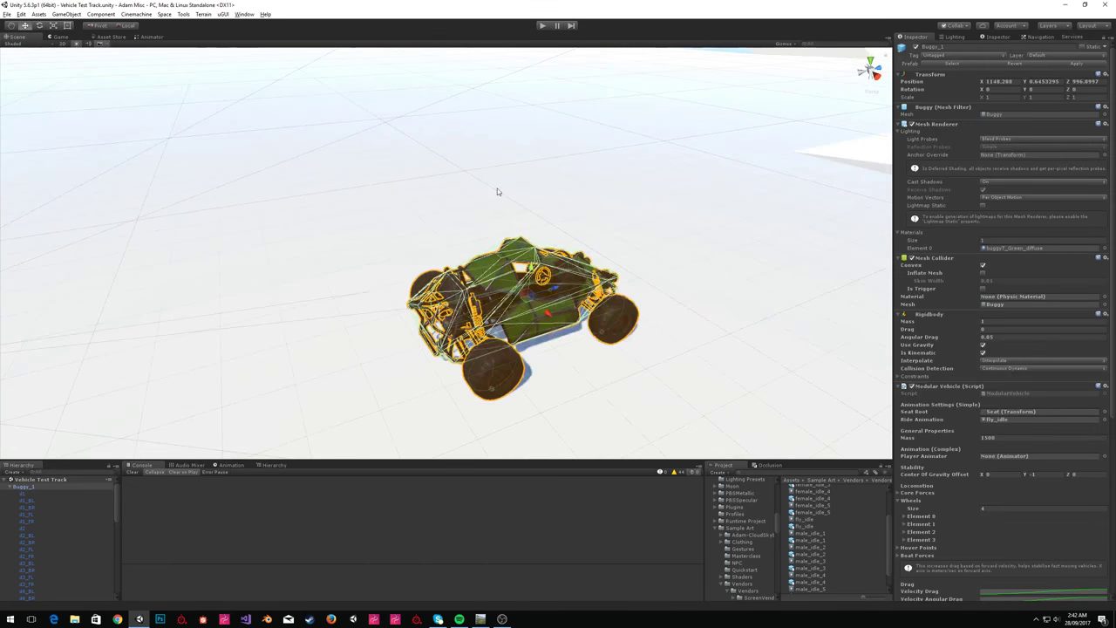
left_click(67, 14)
mouse_move(134, 102)
left_click(196, 105)
right_click_drag(393, 218, 318, 197)
key("s")
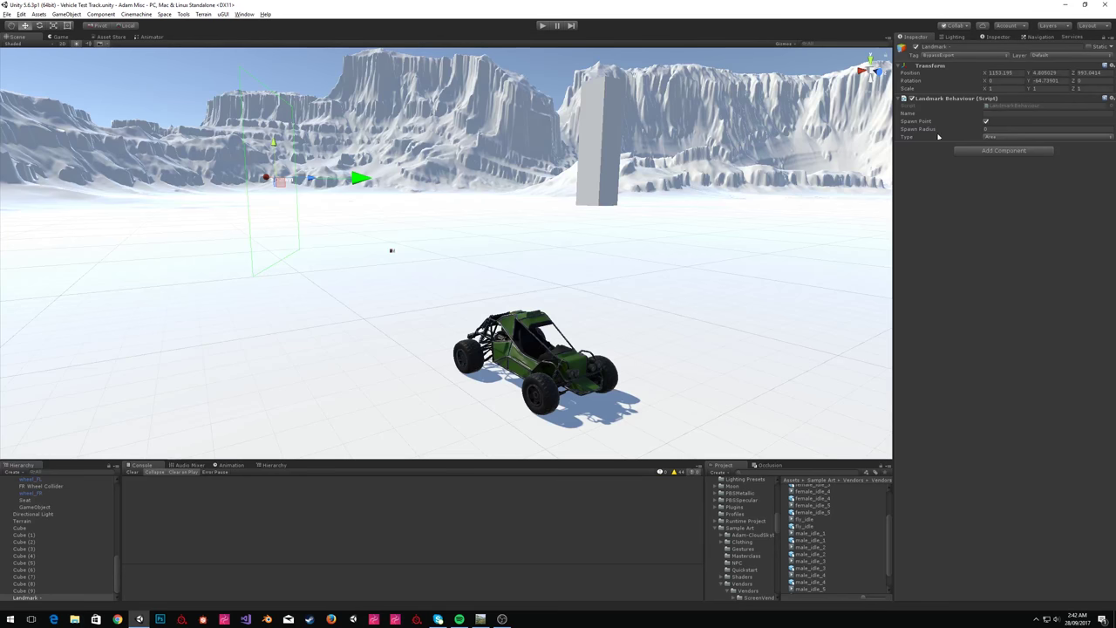
Play-test the scene by walking the character to the buggy, boarding it and trying to drive.
left_click(542, 26)
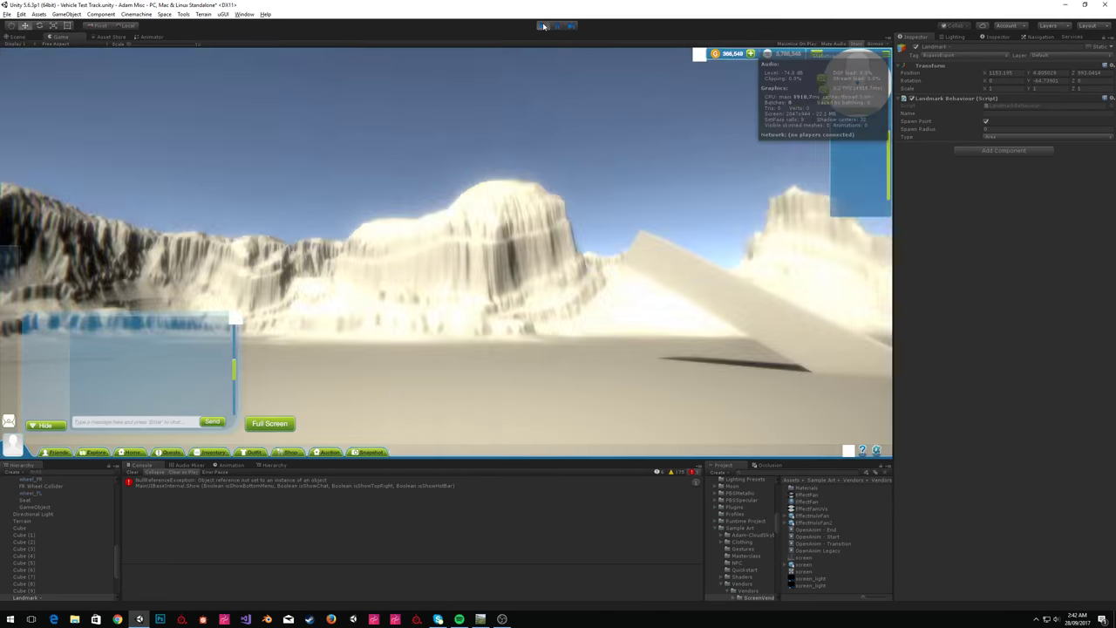
scroll(490, 264, "up", 5)
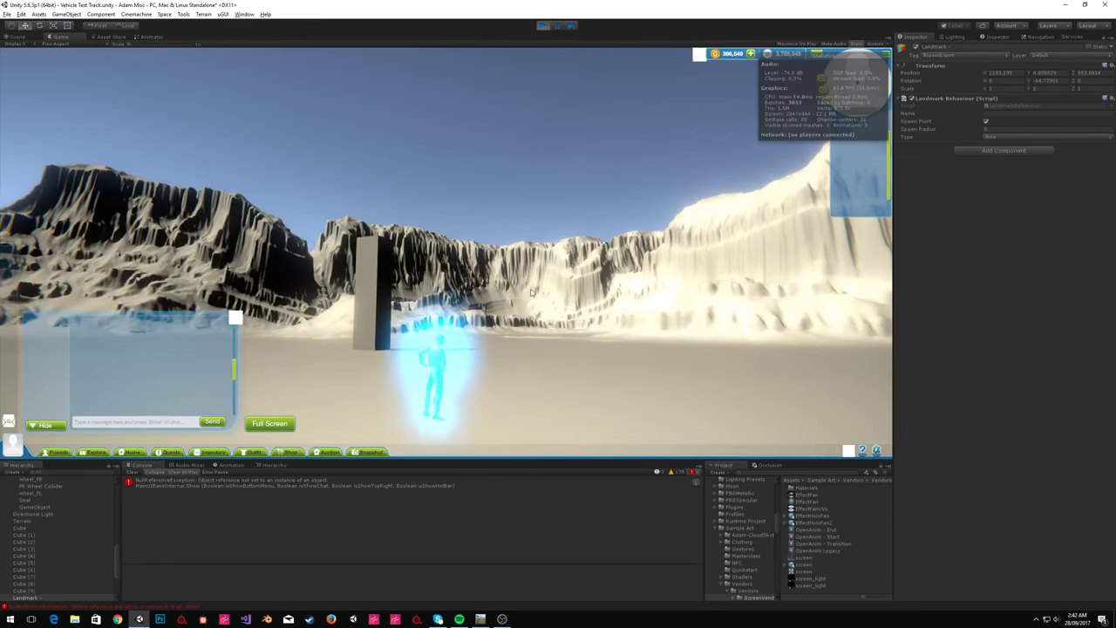
right_click_drag(490, 263, 533, 293)
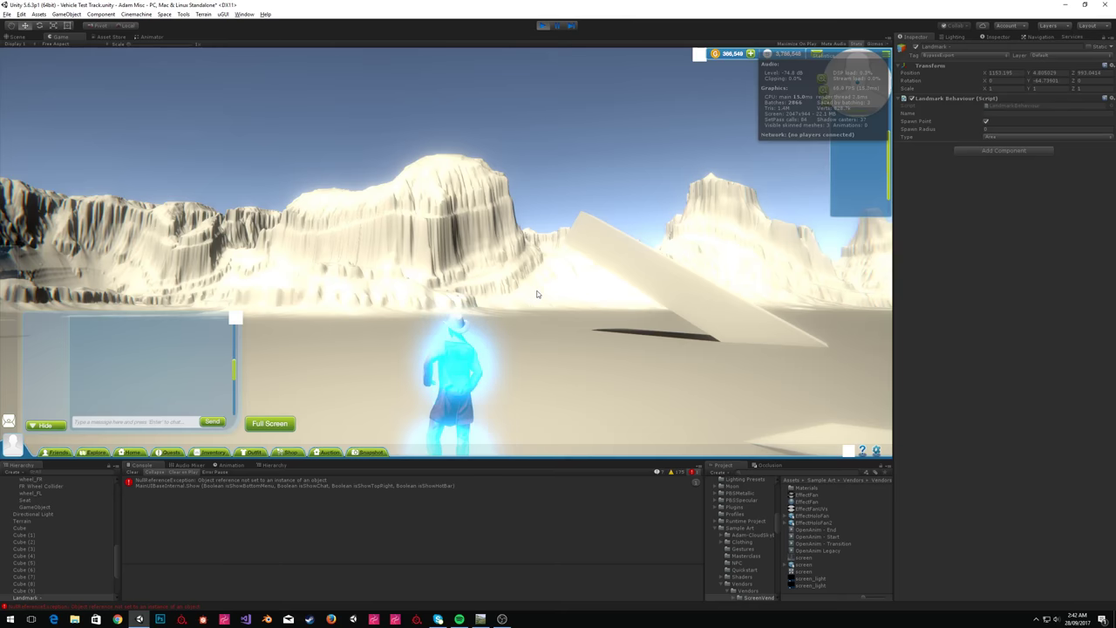
key("d")
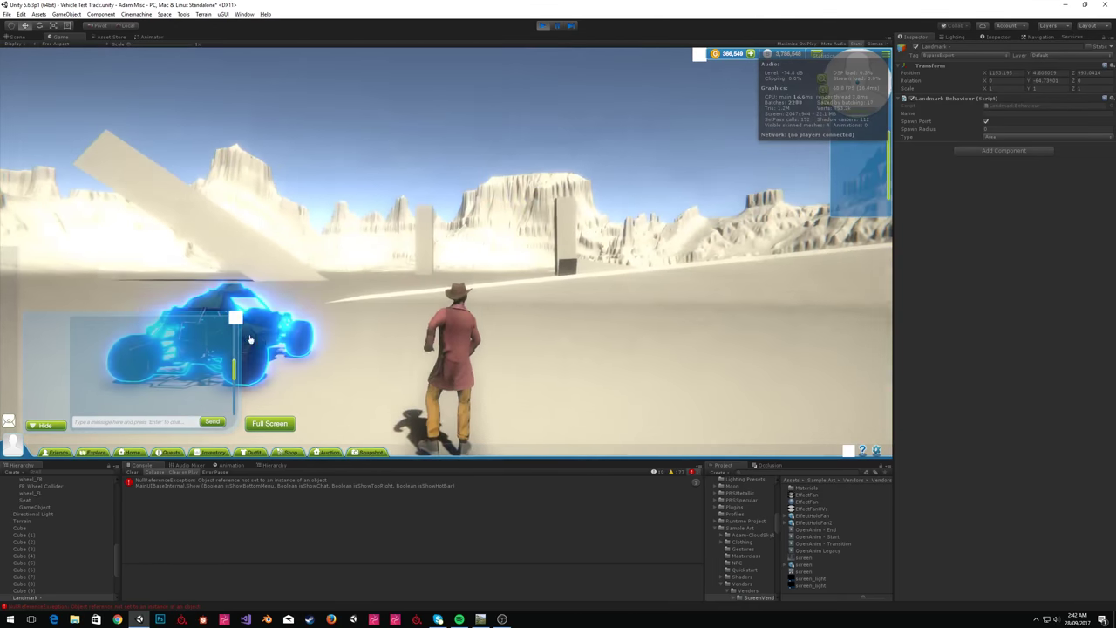
key("a")
left_click(290, 338)
key("w")
right_click_drag(610, 333, 354, 457)
key("w")
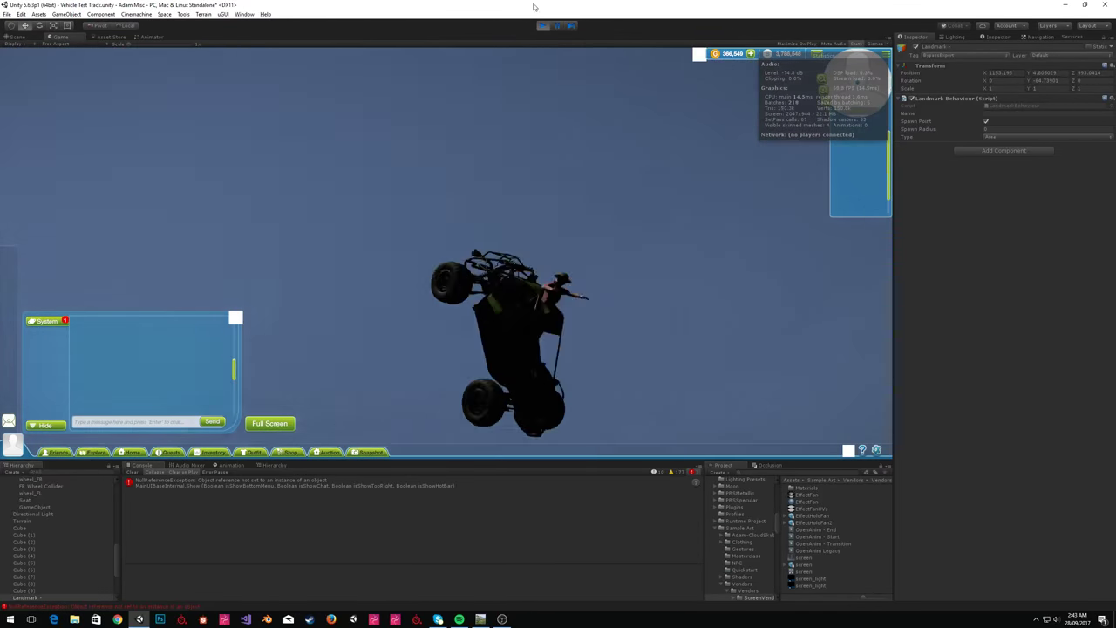
Pause the play test and examine the airborne buggy and its wheels in the Scene view.
left_click(557, 26)
right_click_drag(480, 149, 759, 179)
key("e")
left_click(795, 277)
scroll(39, 519, "up", 2)
Try a Suspension Spring of 5000 on all four wheel colliders during play, check it in the Game view and stop playing.
left_click(44, 513)
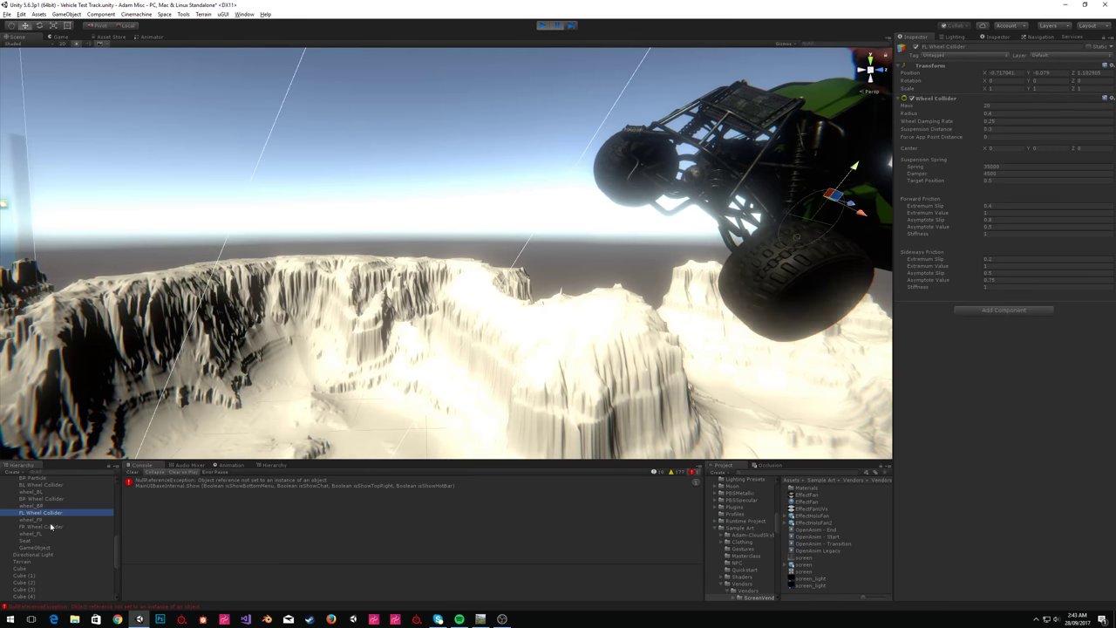
left_click(51, 527)
left_click(47, 514, "ctrl")
left_click(52, 498, "ctrl")
left_click(53, 484, "ctrl")
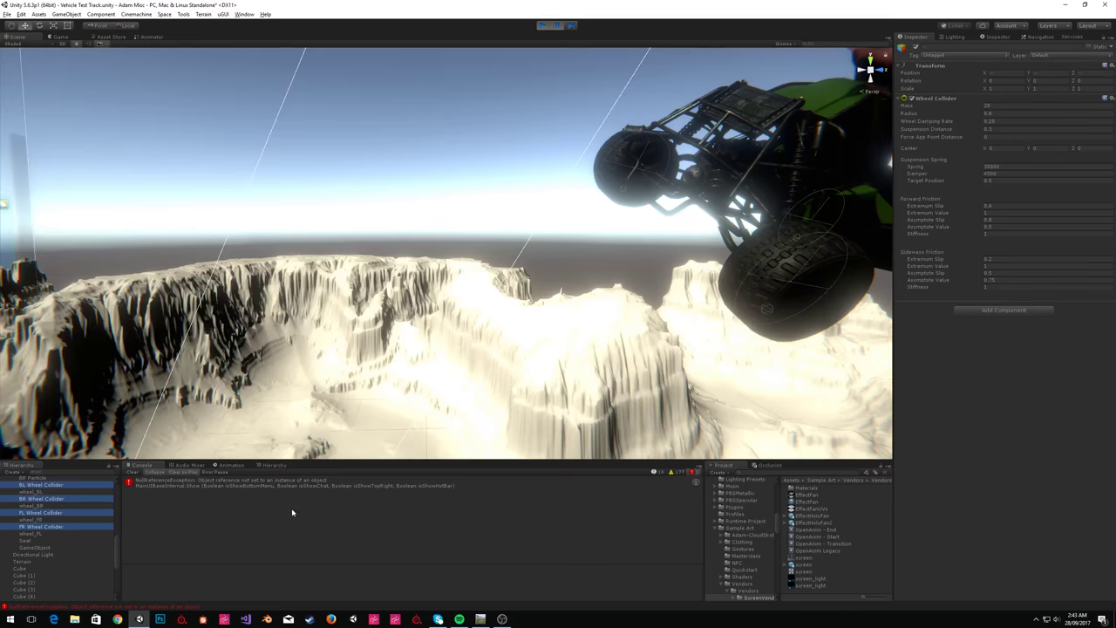
key("f")
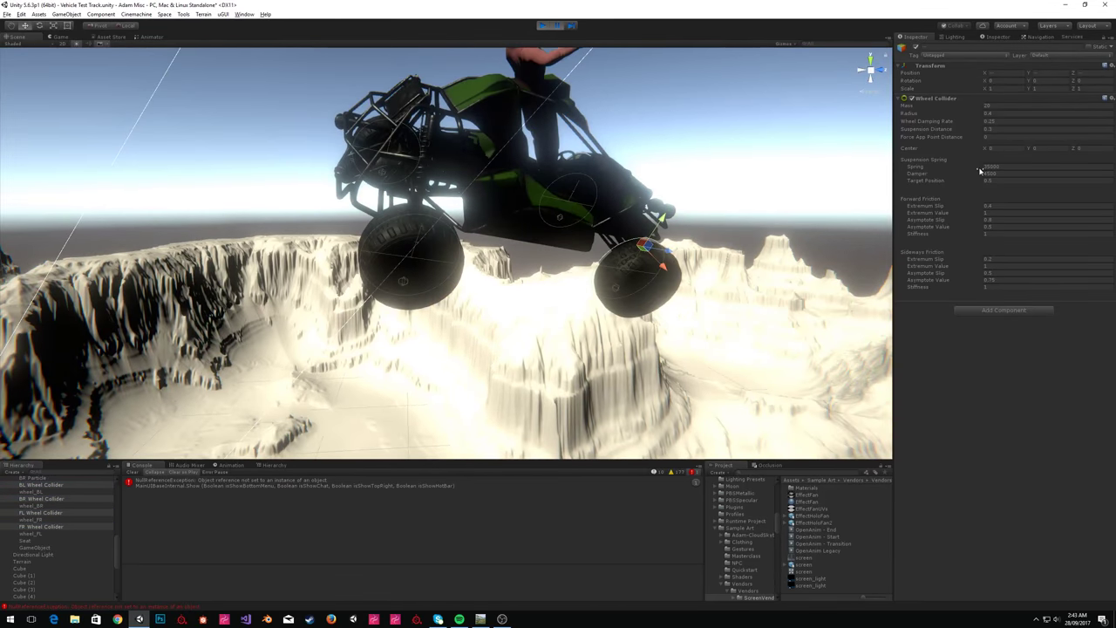
left_click(1059, 166)
left_click(60, 37)
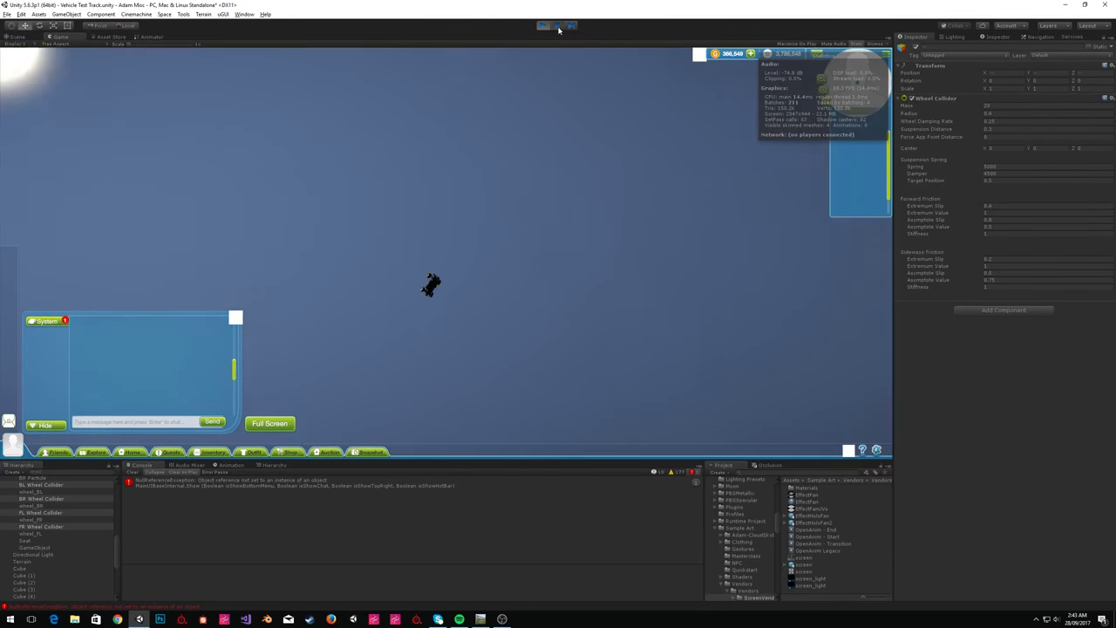
left_click(544, 26)
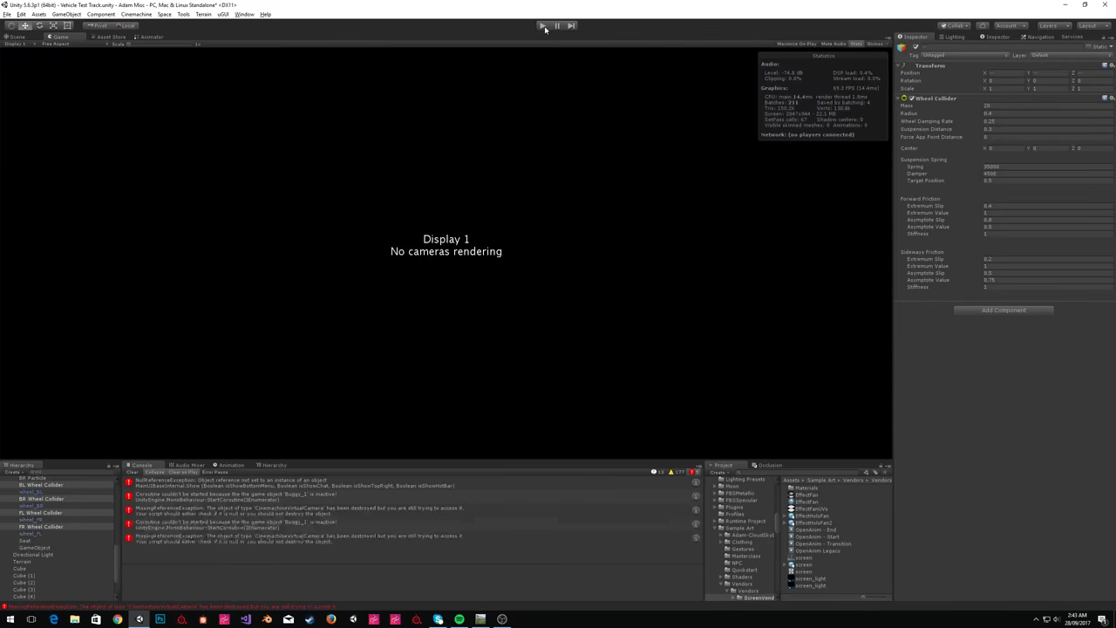
Raise Buggy_1 slightly above the ground to a Position Y of 0.792.
left_click(16, 38)
right_click_drag(403, 192, 671, 107)
left_click(1003, 108)
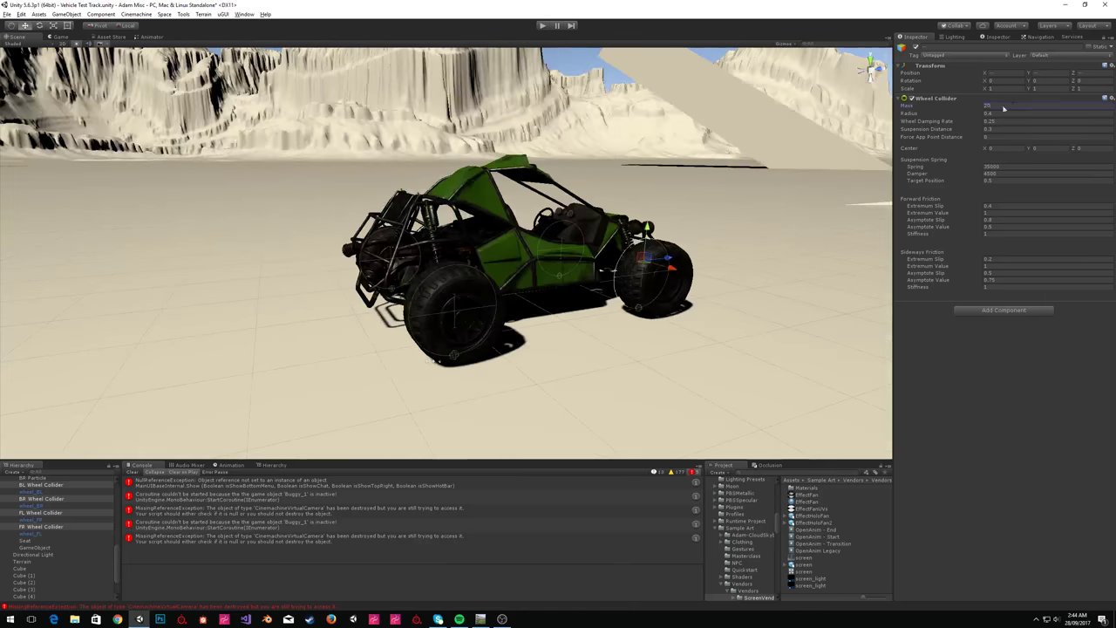
left_click(994, 105)
left_click(498, 276)
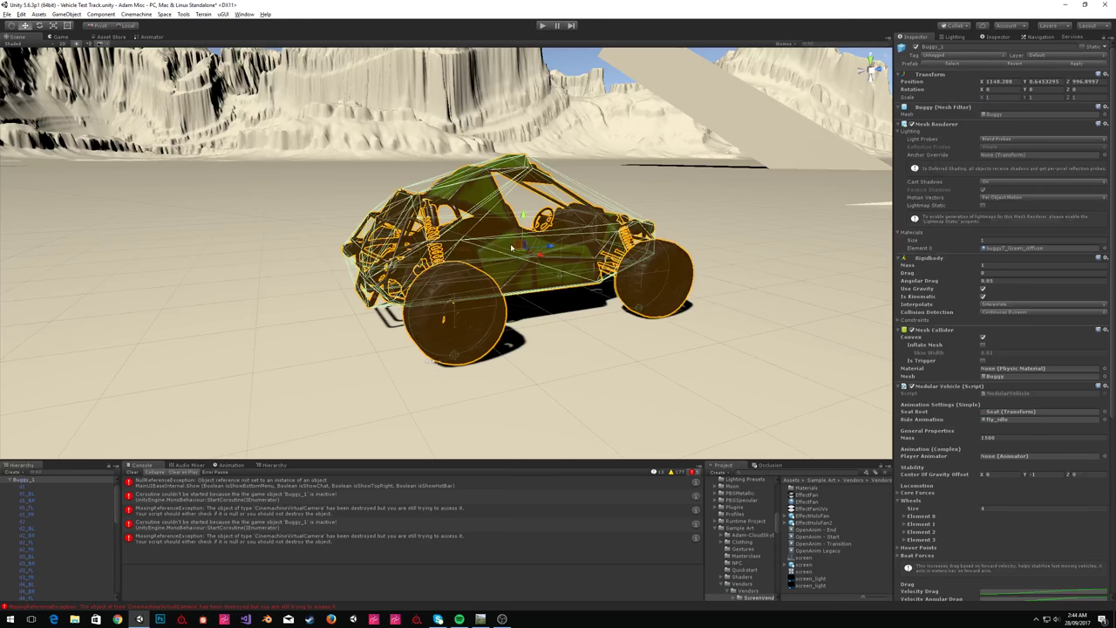
left_click_drag(522, 218, 524, 208)
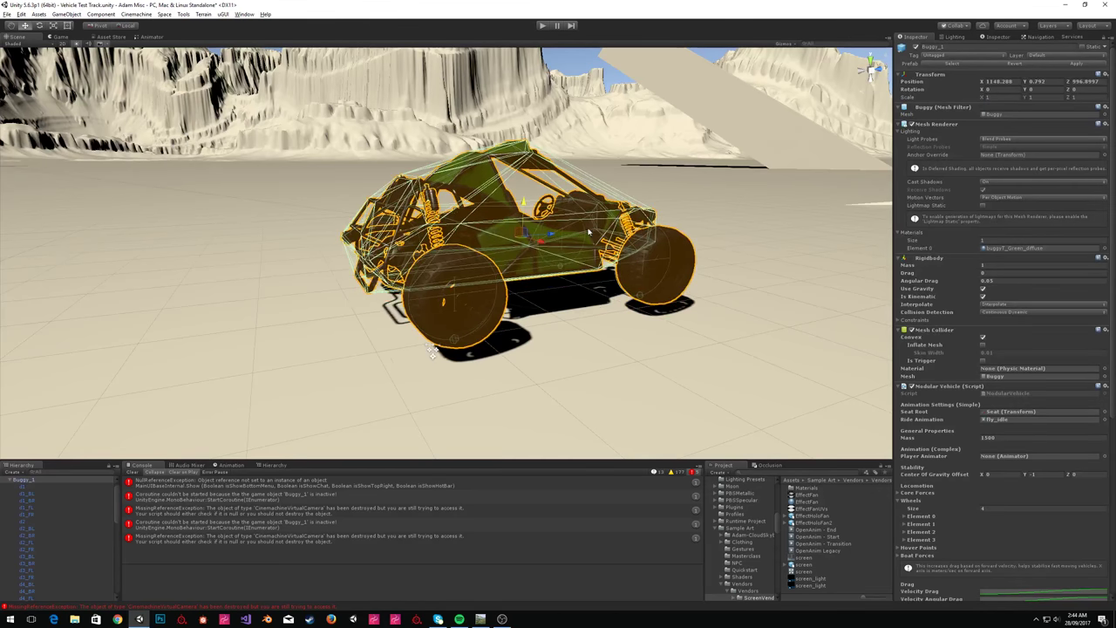
Play-test the raised buggy by boarding it, and pause the game while it is moving.
left_click(542, 26)
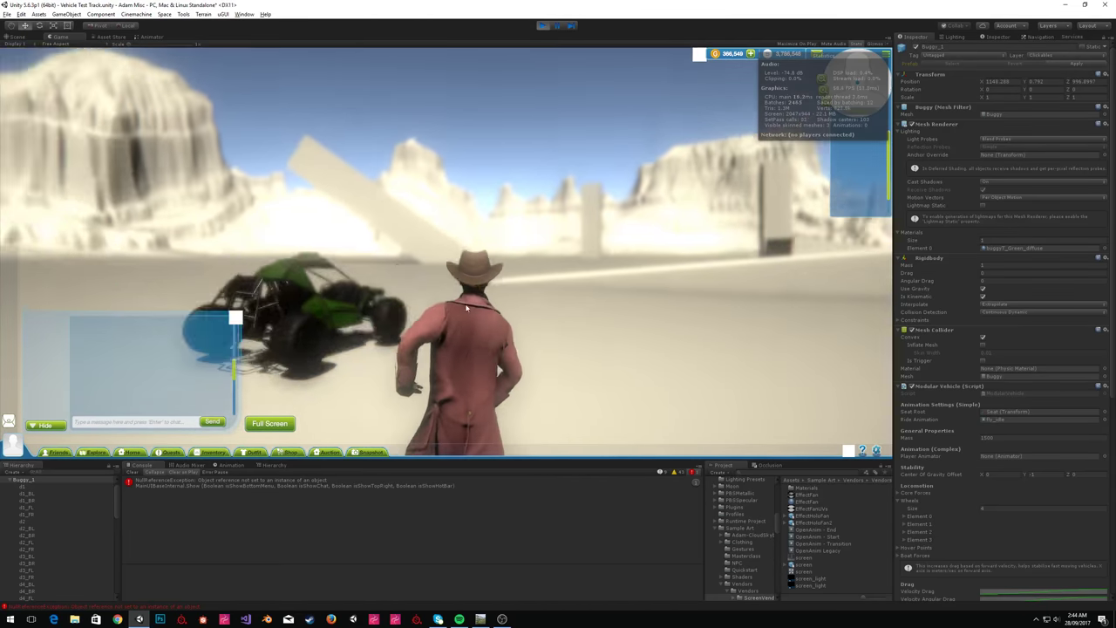
left_click(250, 275)
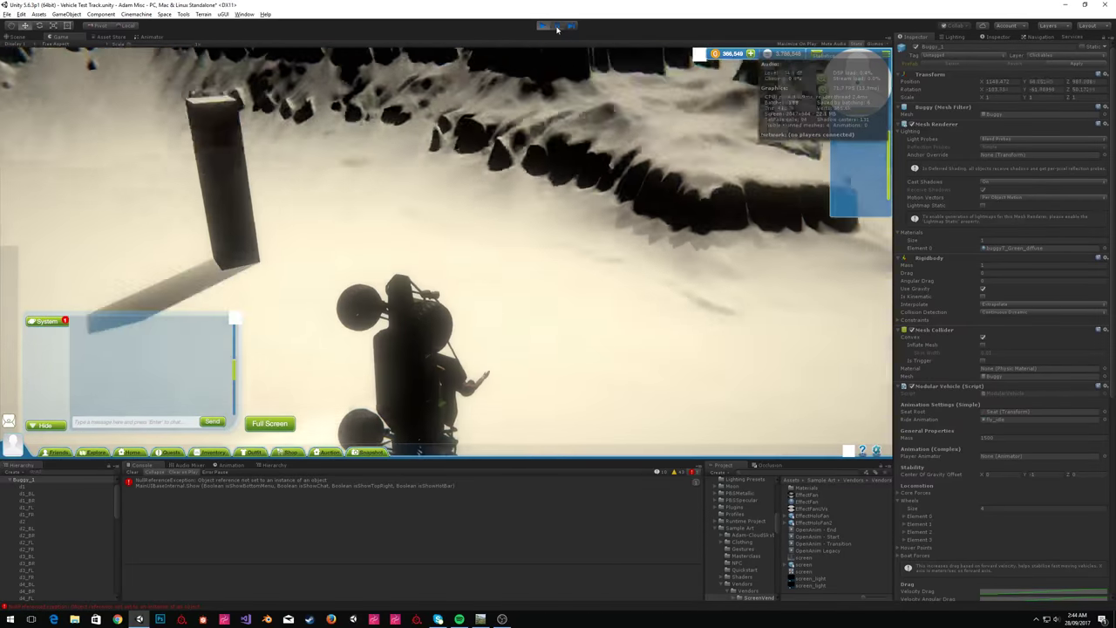
left_click(553, 28)
Advance the paused simulation frame by frame in the Scene view, examining how the buggy and its wheels meet the ground.
right_click_drag(349, 261, 737, 234)
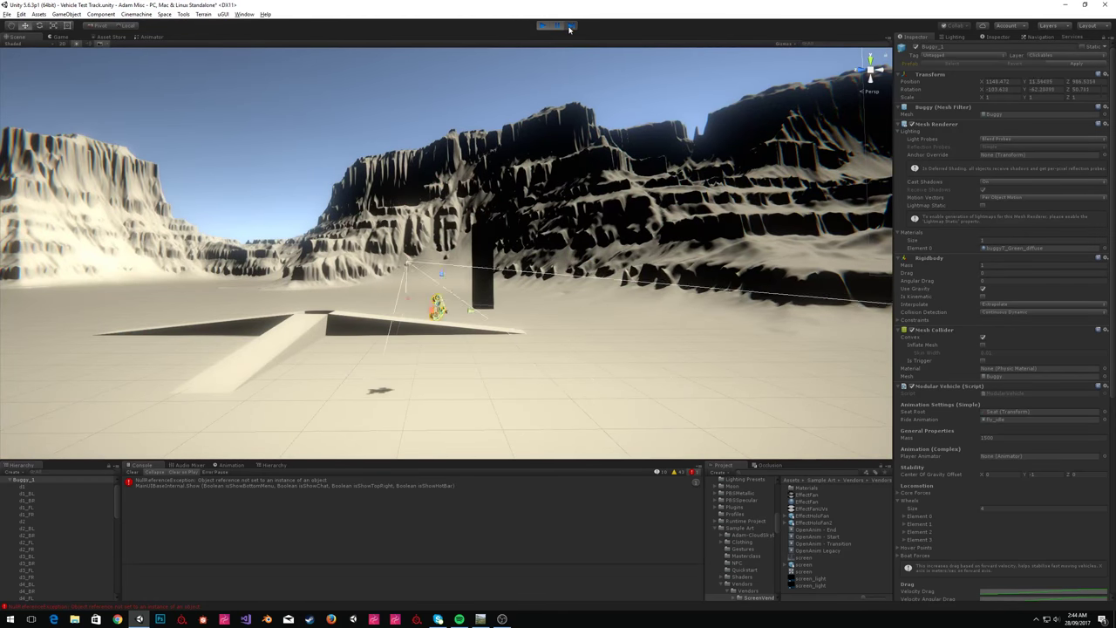
right_click_drag(537, 129, 454, 204)
key("w")
key("s")
left_click(572, 27)
right_click_drag(579, 150, 631, 36)
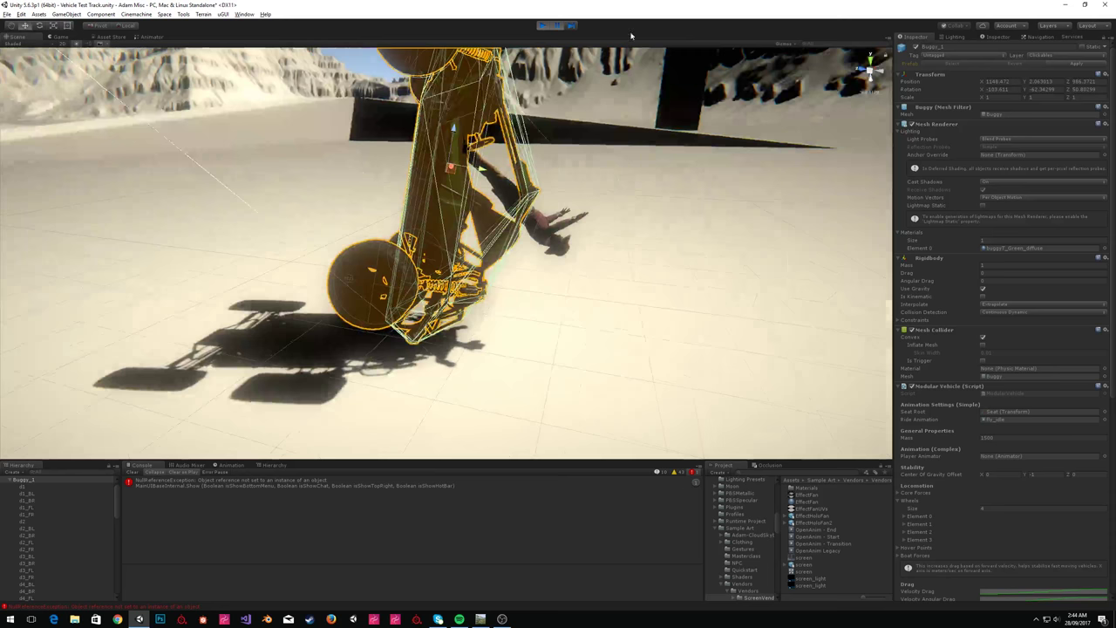
left_click(571, 28)
left_click(572, 27)
left_click(571, 27)
left_click(571, 27)
left_click(571, 26)
left_click(571, 27)
left_click(572, 27)
left_click(571, 27)
left_click(572, 27)
left_click(572, 26)
left_click(571, 26)
left_click(571, 26)
left_click(572, 26)
left_click(571, 27)
left_click(572, 26)
left_click(571, 26)
left_click(571, 26)
left_click(571, 26)
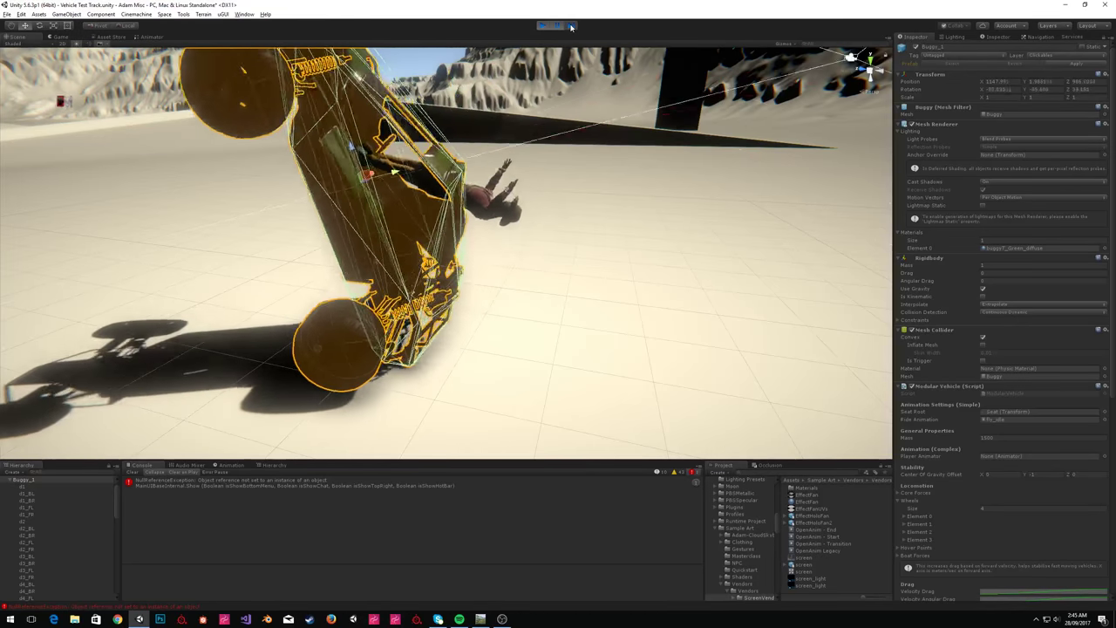
Step the paused simulation further forward and examine the tilted buggy's body and wheels from a slightly different angle.
left_click(571, 26)
left_click(571, 26)
left_click(571, 26)
left_click(571, 26)
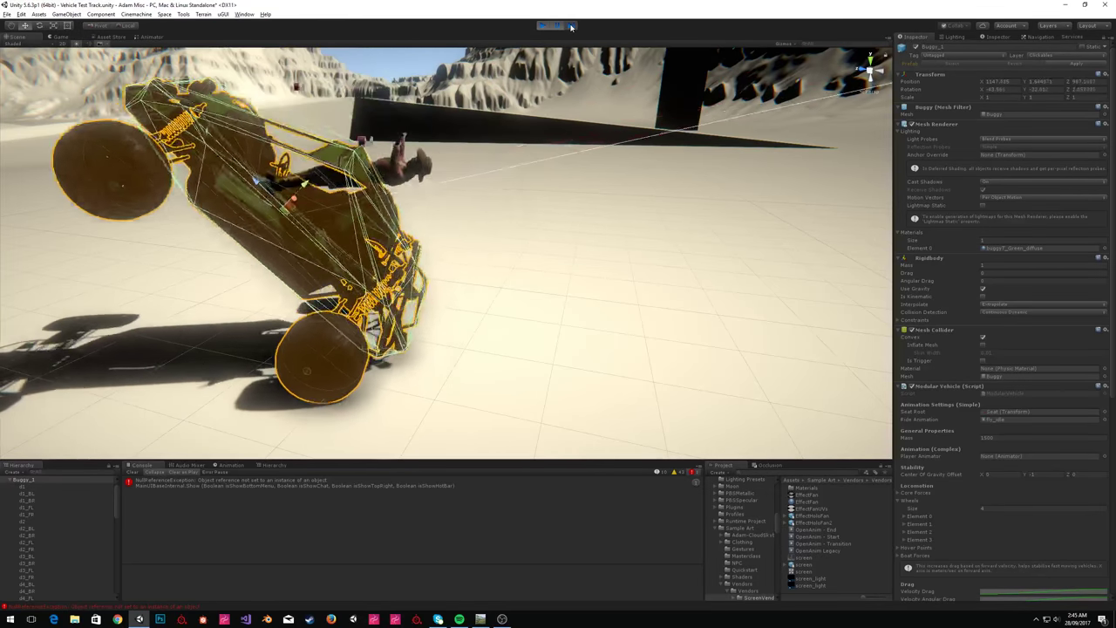
left_click(571, 26)
left_click(571, 26)
right_click_drag(520, 184, 460, 178)
Try a Mass of 1000 on all four wheel colliders of the buggy and resume the paused simulation.
scroll(68, 523, "down", 5)
left_click(42, 541)
left_click(43, 555, "ctrl")
left_click(54, 568, "ctrl")
left_click(48, 582, "ctrl")
left_click(990, 105)
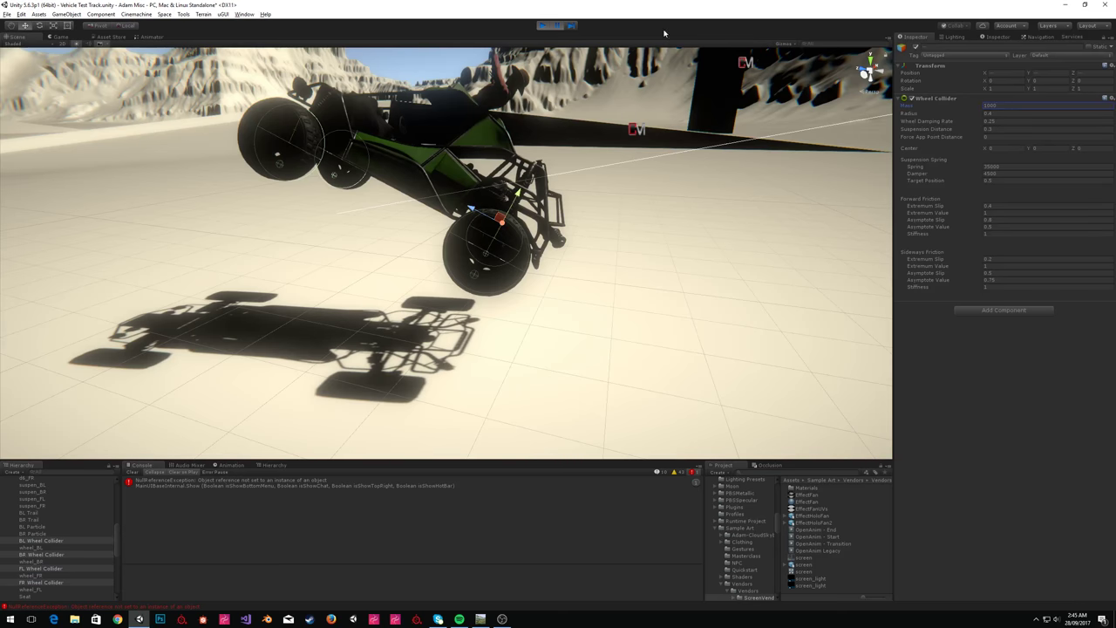
left_click(558, 27)
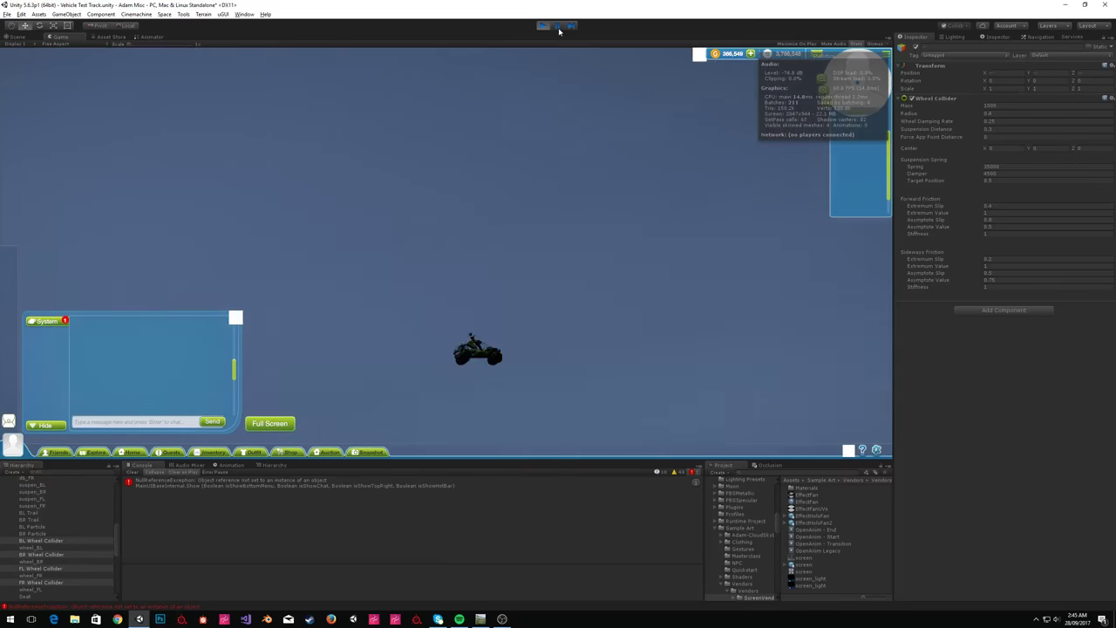
Pause the simulation again and examine the airborne buggy up close in the Scene view.
left_click(558, 28)
right_click_drag(445, 121, 915, 622)
key("s")
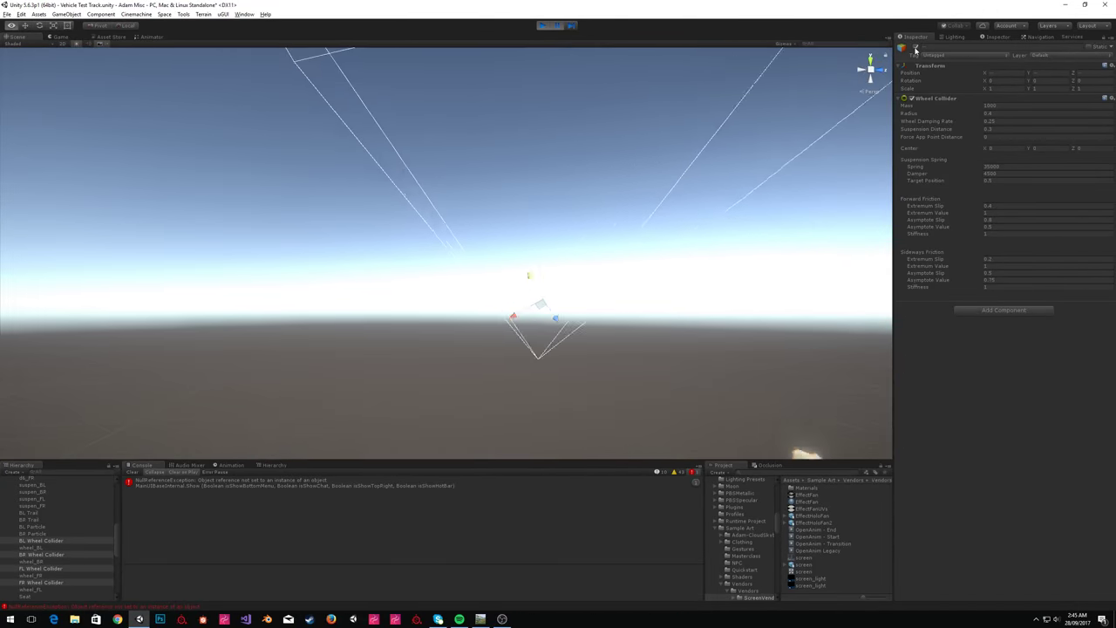
right_click_drag(916, 50, 660, 165)
key("f")
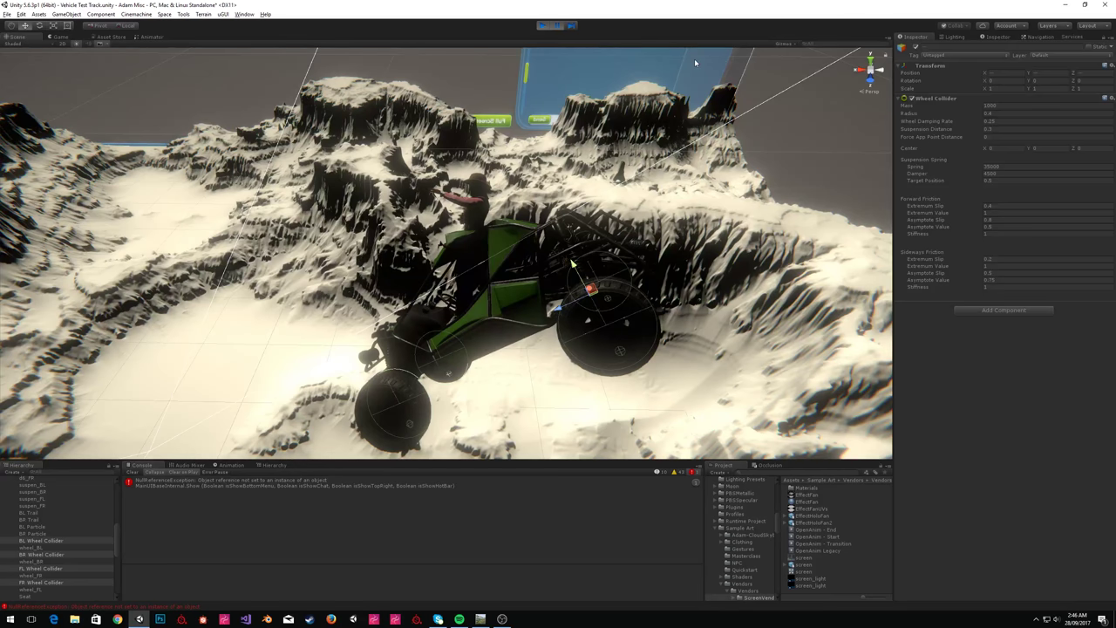
Stop playing and set the Radius of all four wheel colliders to 0.42.
left_click(544, 27)
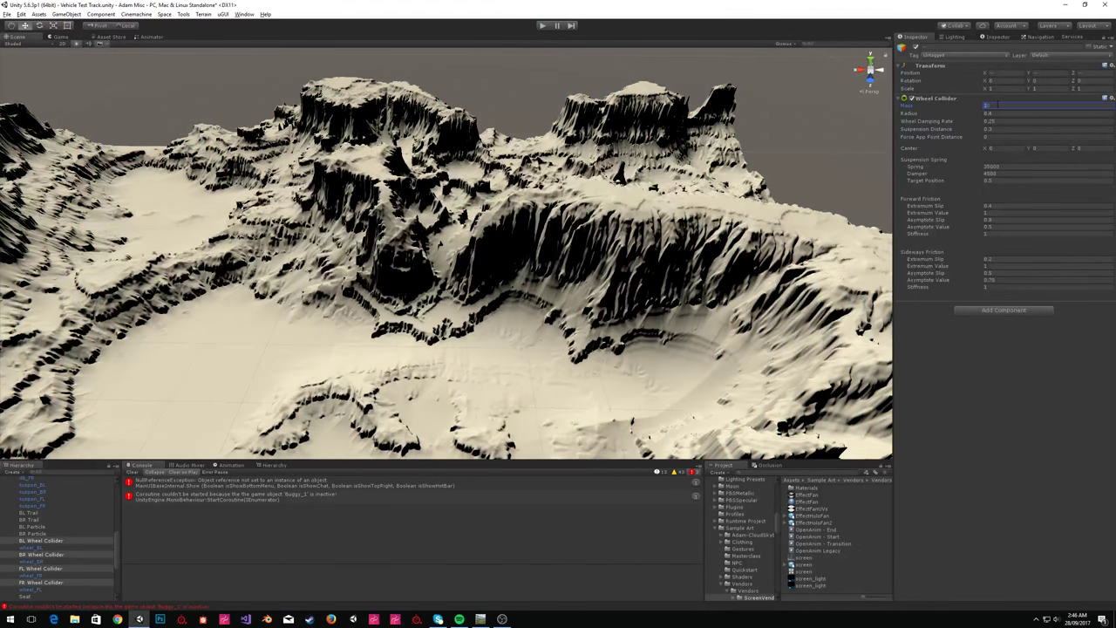
left_click(1011, 114)
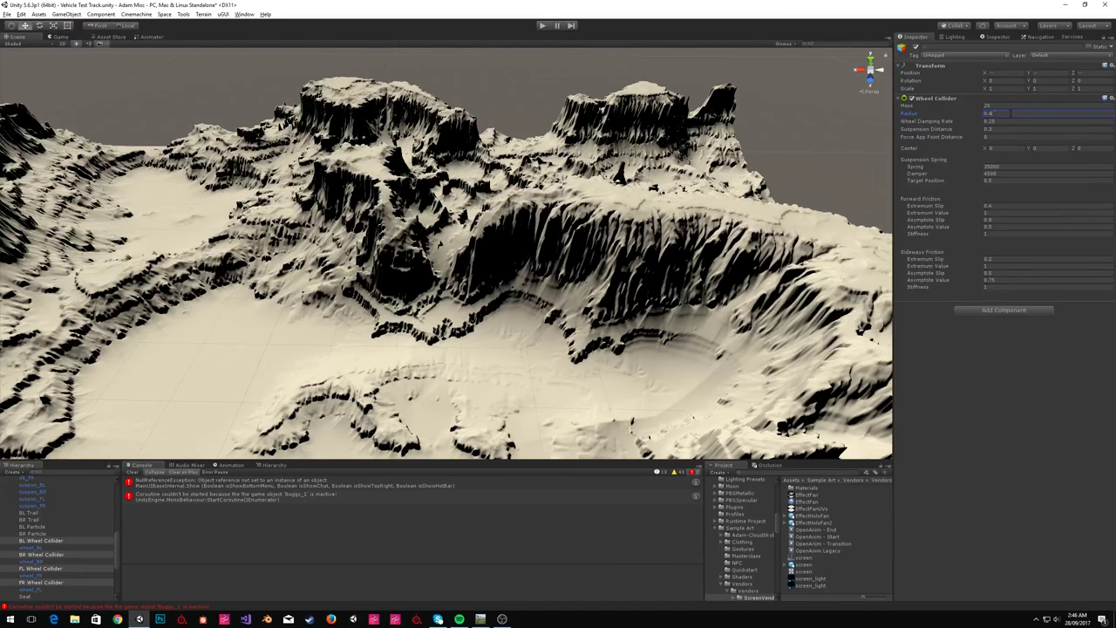
left_click(1010, 119)
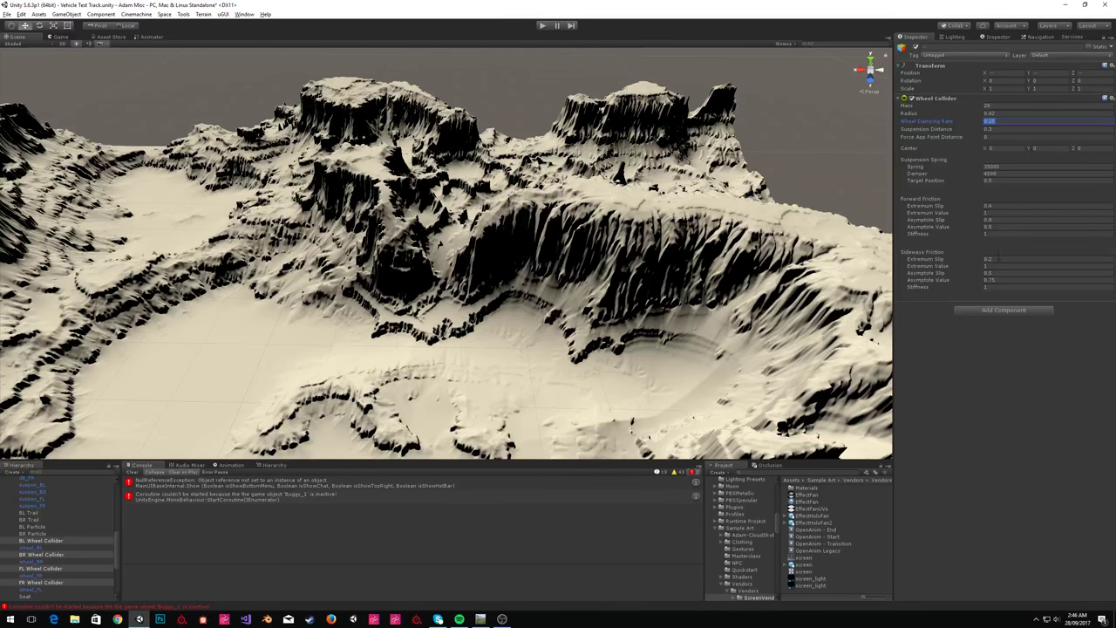
Set the Rigidbody Mass of Buggy_1 to 1500 and save the scene.
scroll(52, 521, "up", 5)
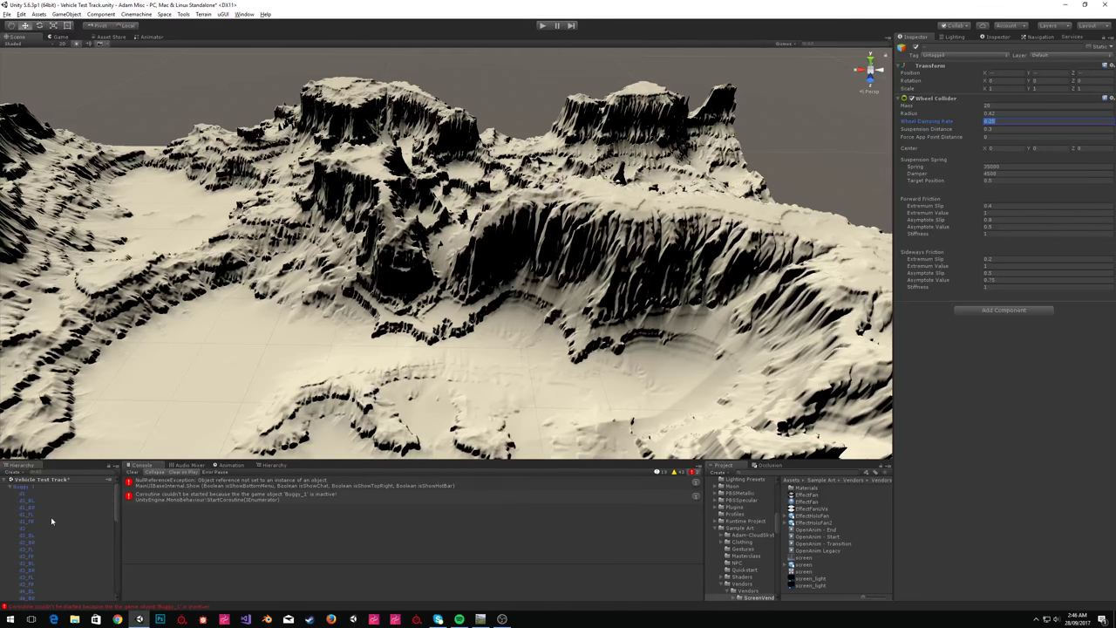
left_click(30, 487)
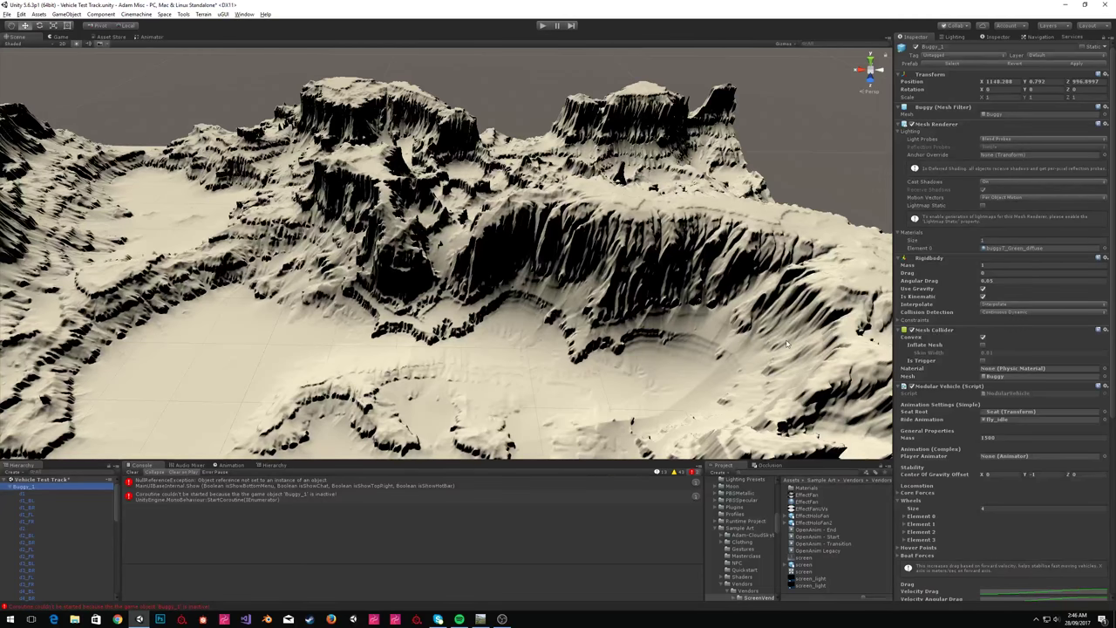
left_click(986, 264)
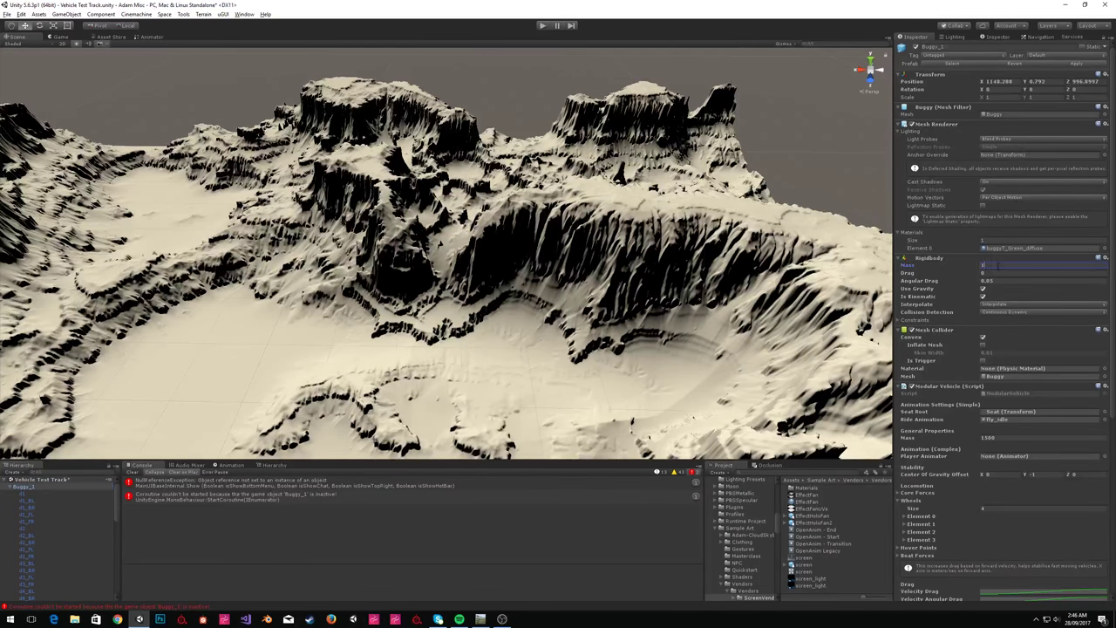
key("f")
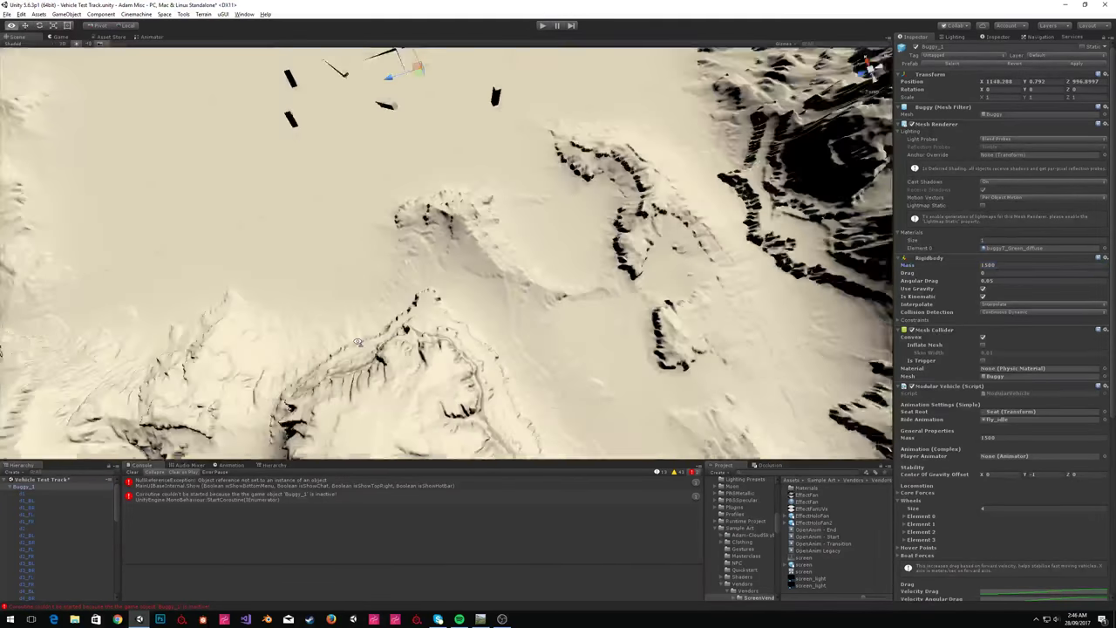
scroll(366, 279, "up", 10)
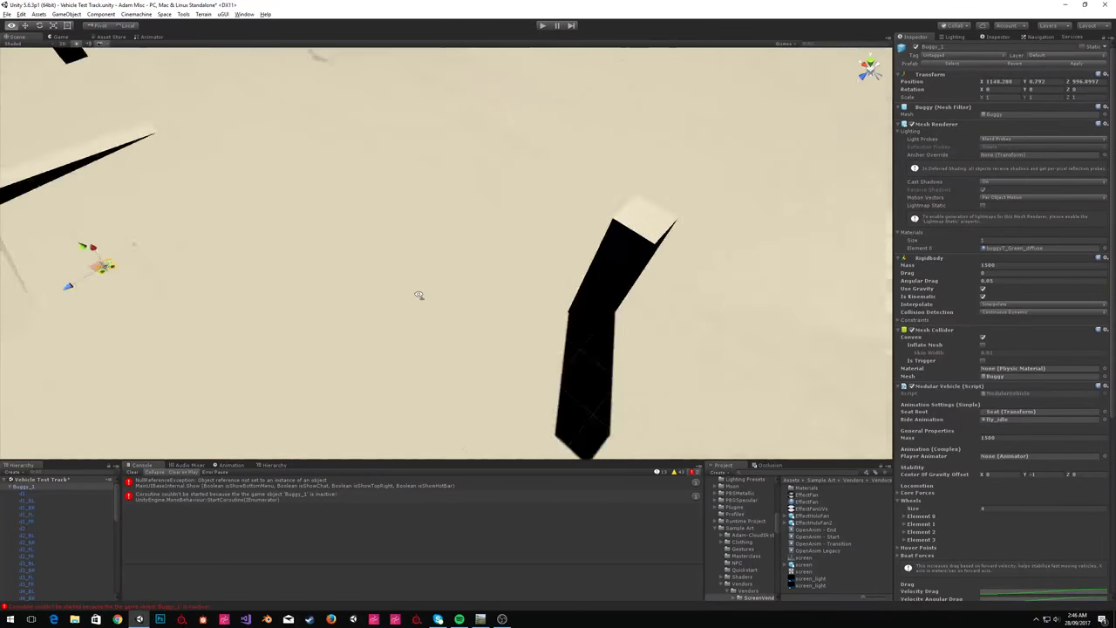
right_click_drag(418, 296, 215, 163)
key("ctrl+s")
Play-test the heavier buggy by boarding it and driving it forward across the flat terrain towards the tall pillars.
left_click(543, 25)
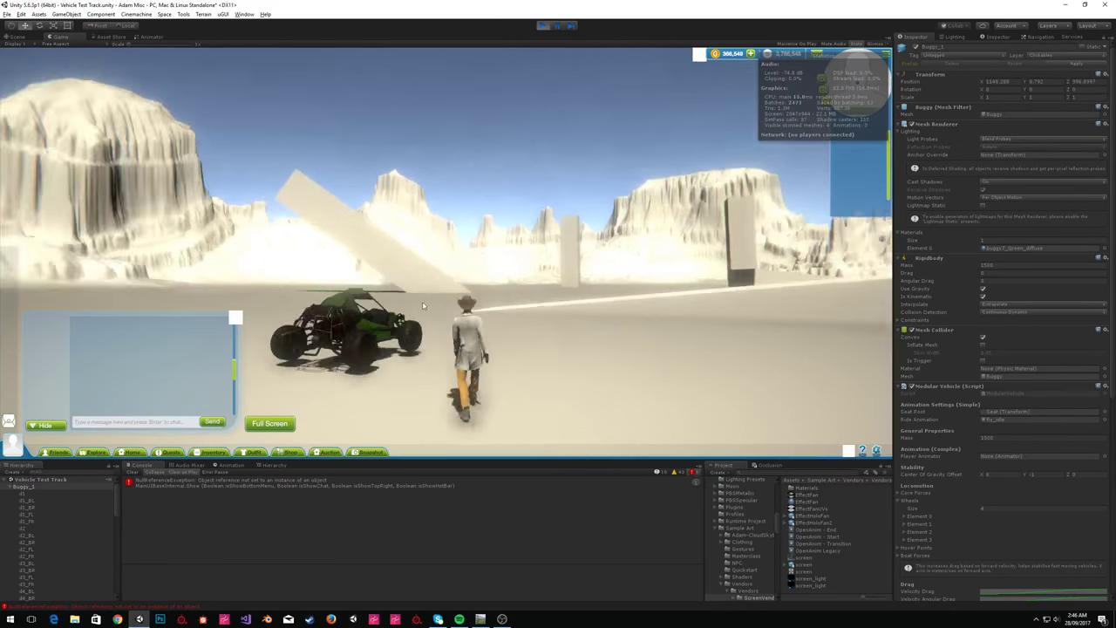
left_click(375, 340)
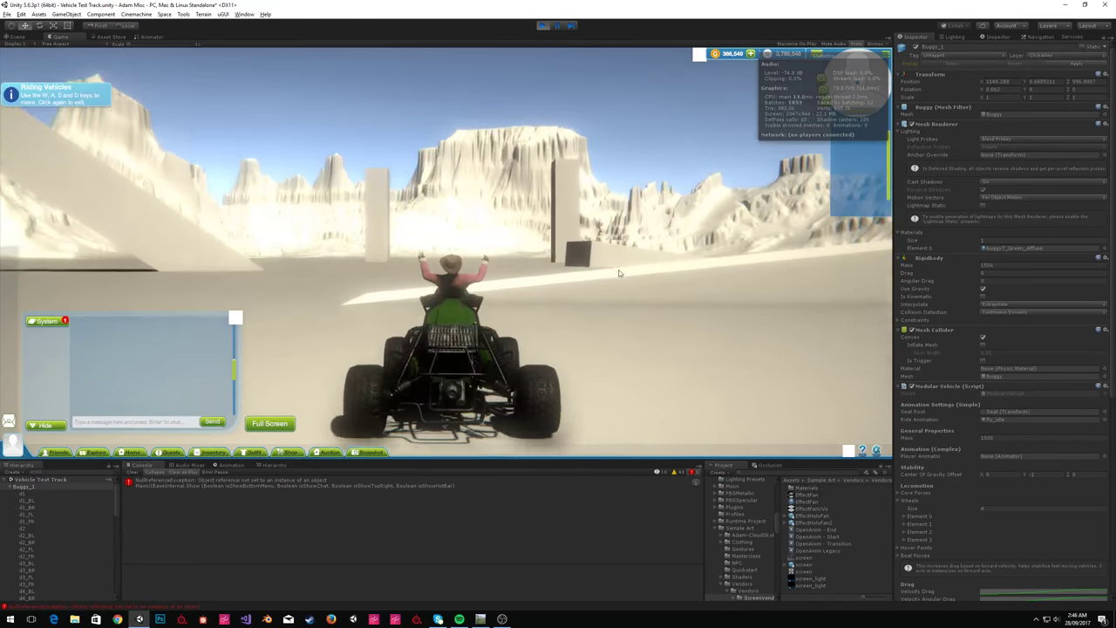
key("w")
key("w")
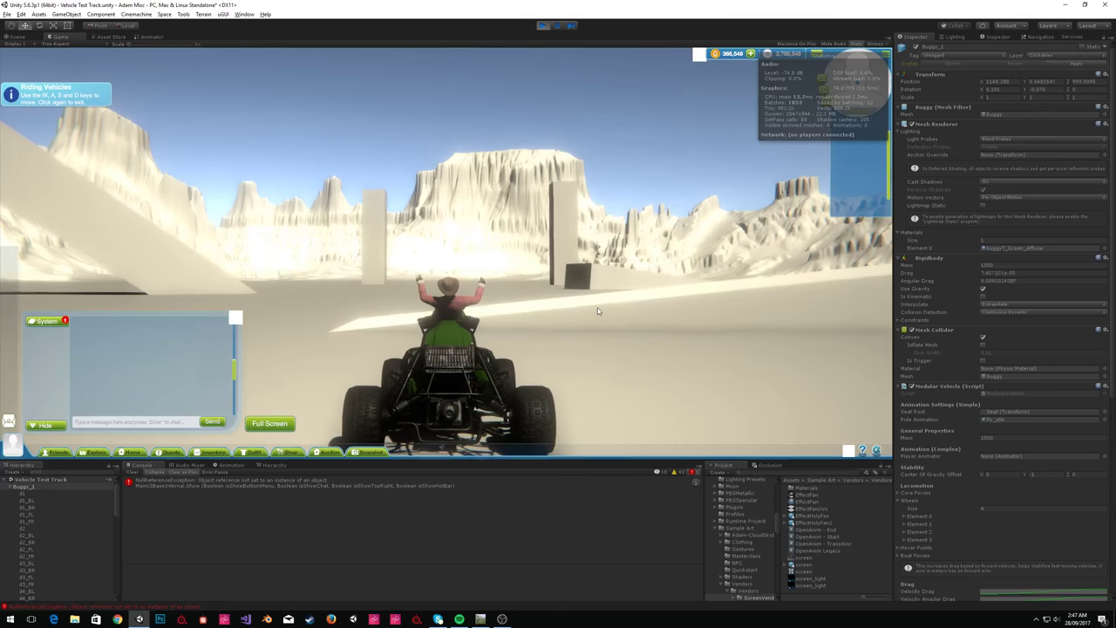
key("w")
key("a")
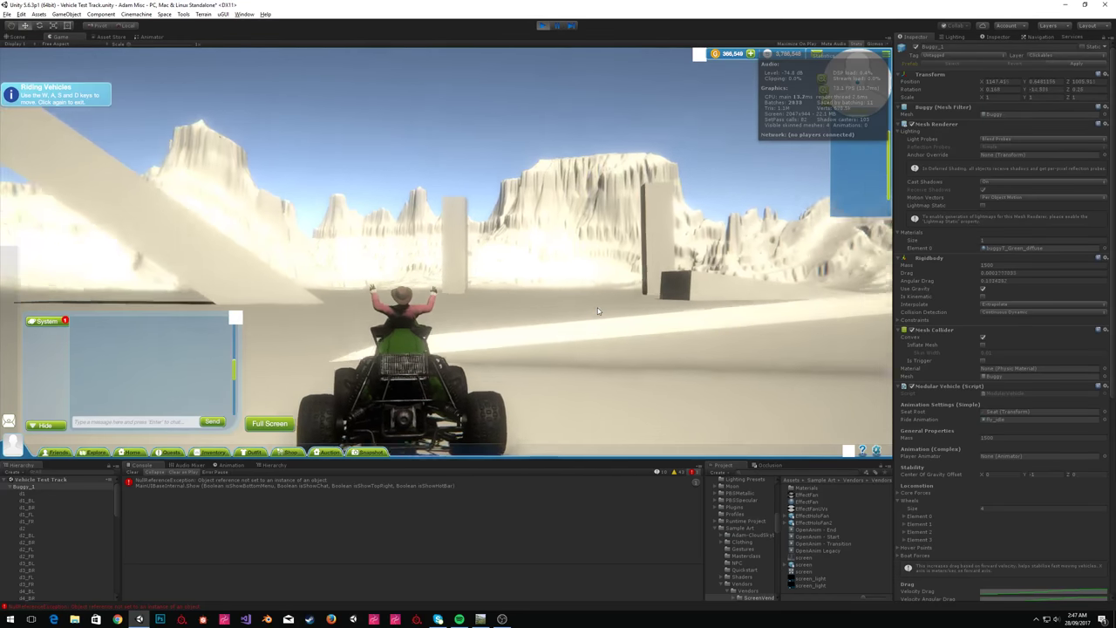
key("w")
key("d")
key("w")
key("d")
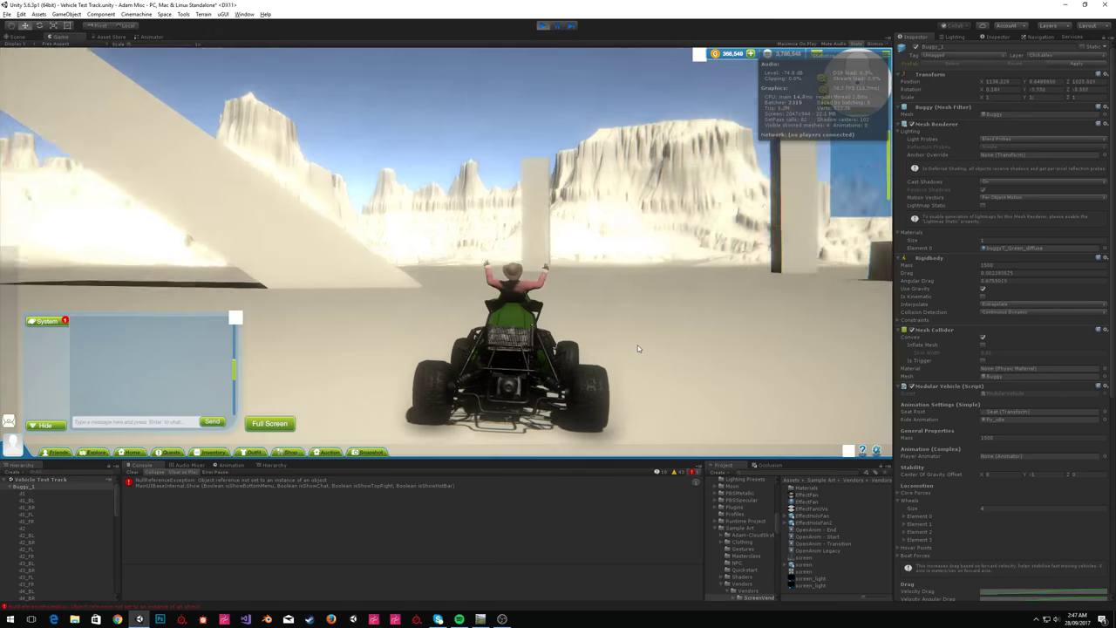
key("w")
key("d")
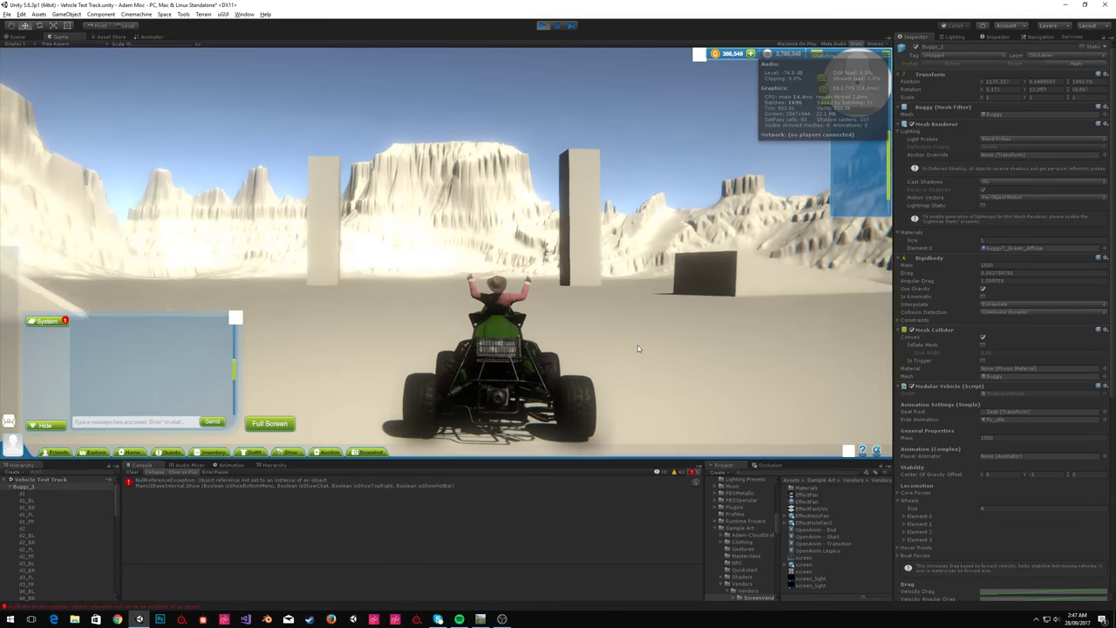
key("w")
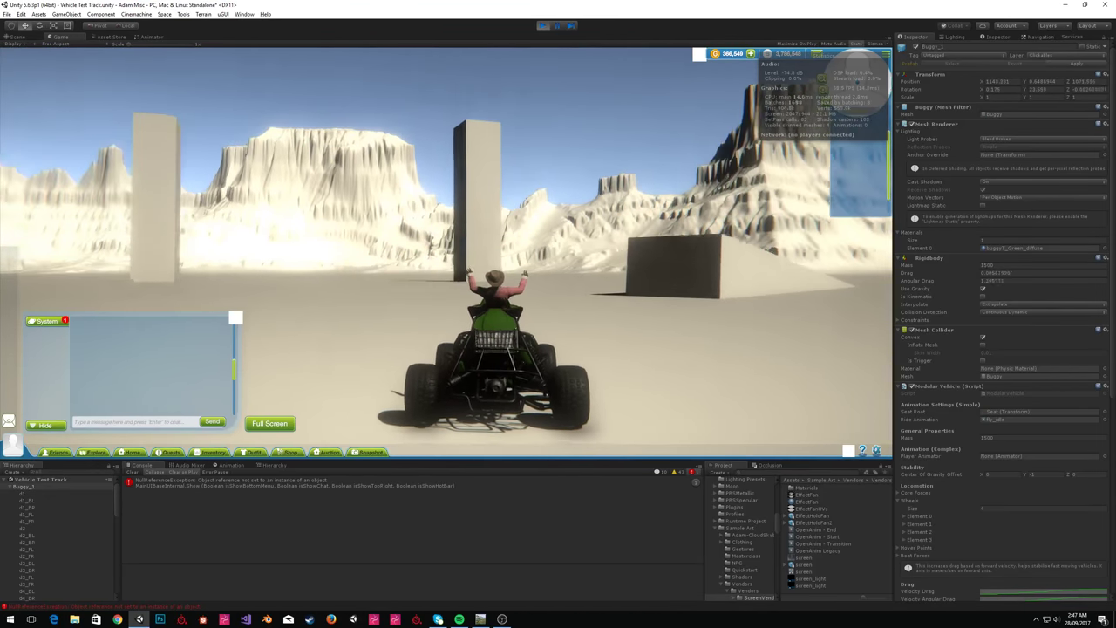
key("w")
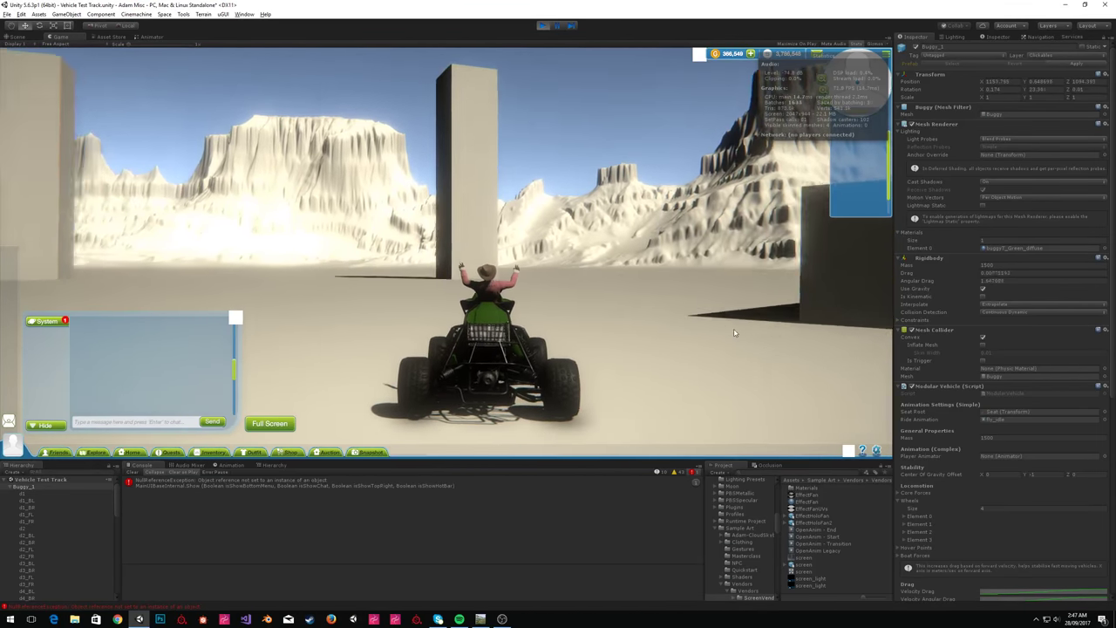
Steer the buggy through a long right-hand turn around the pillars to test its handling at speed.
key("w")
key("d")
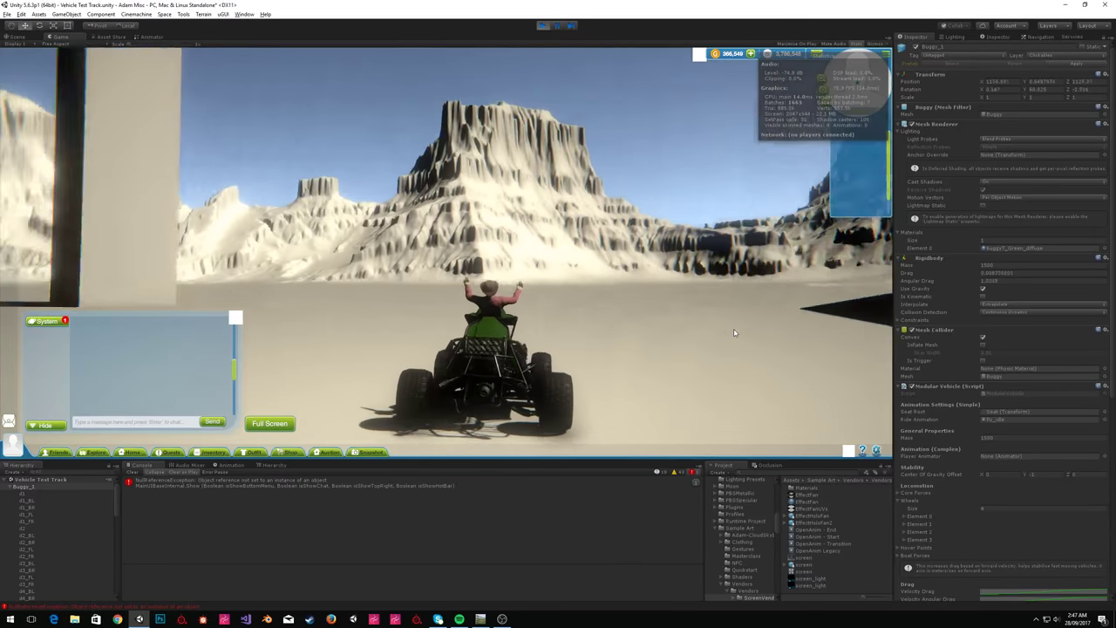
key("w")
key("d")
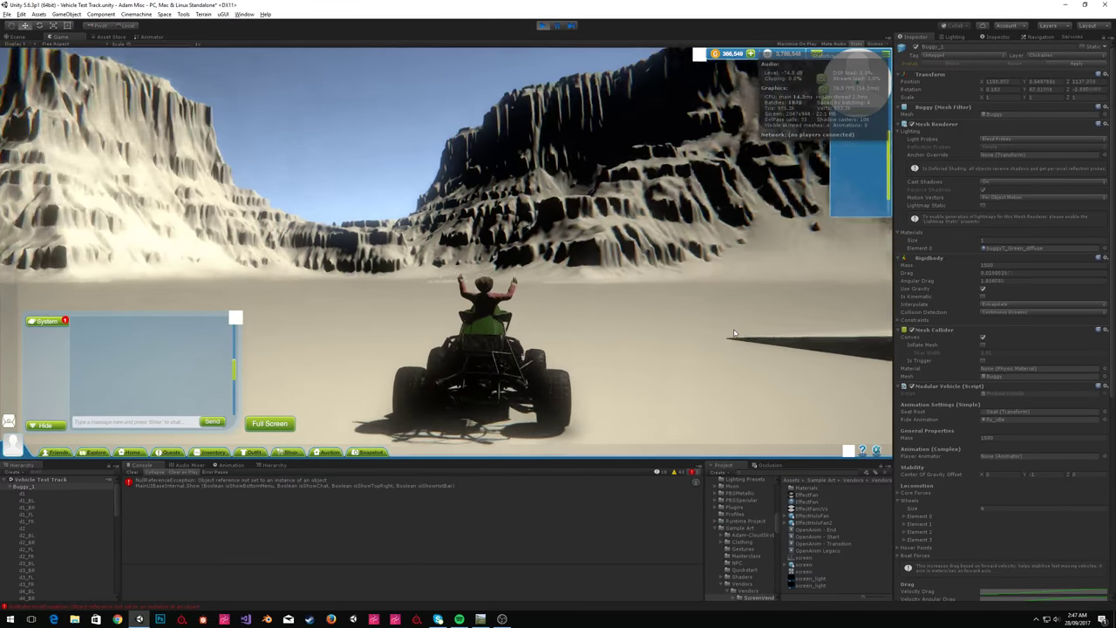
key("w")
key("d")
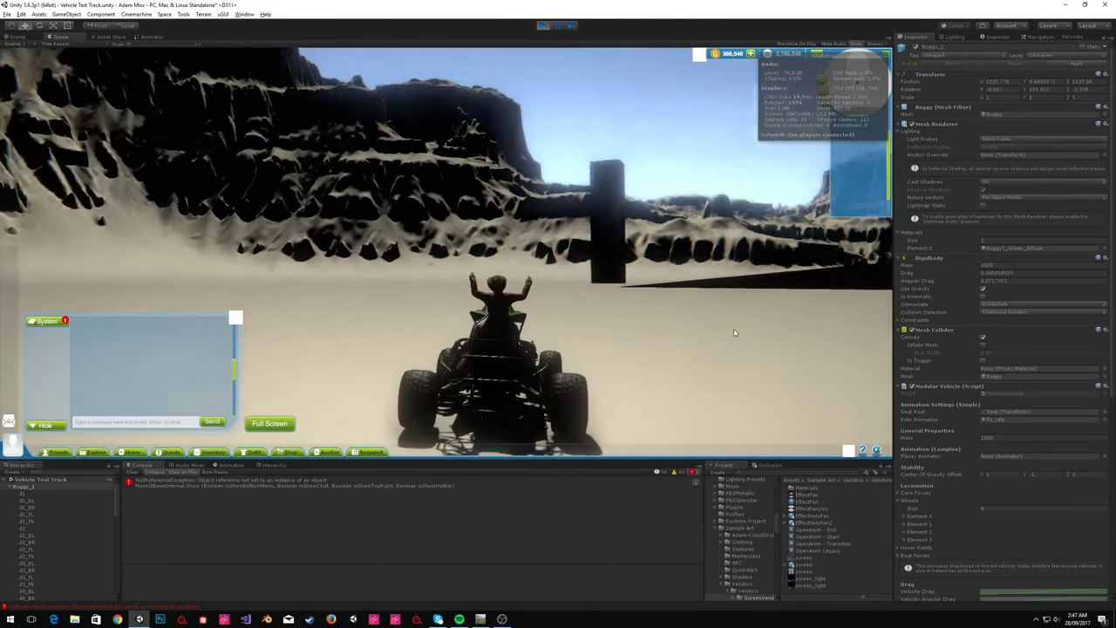
key("w")
key("d")
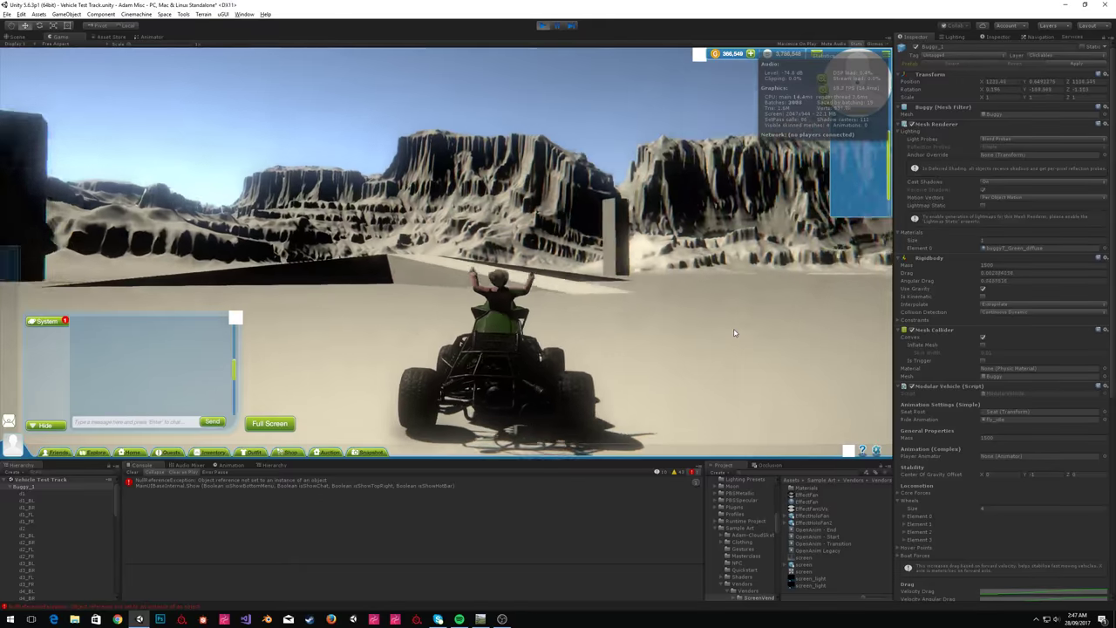
key("w")
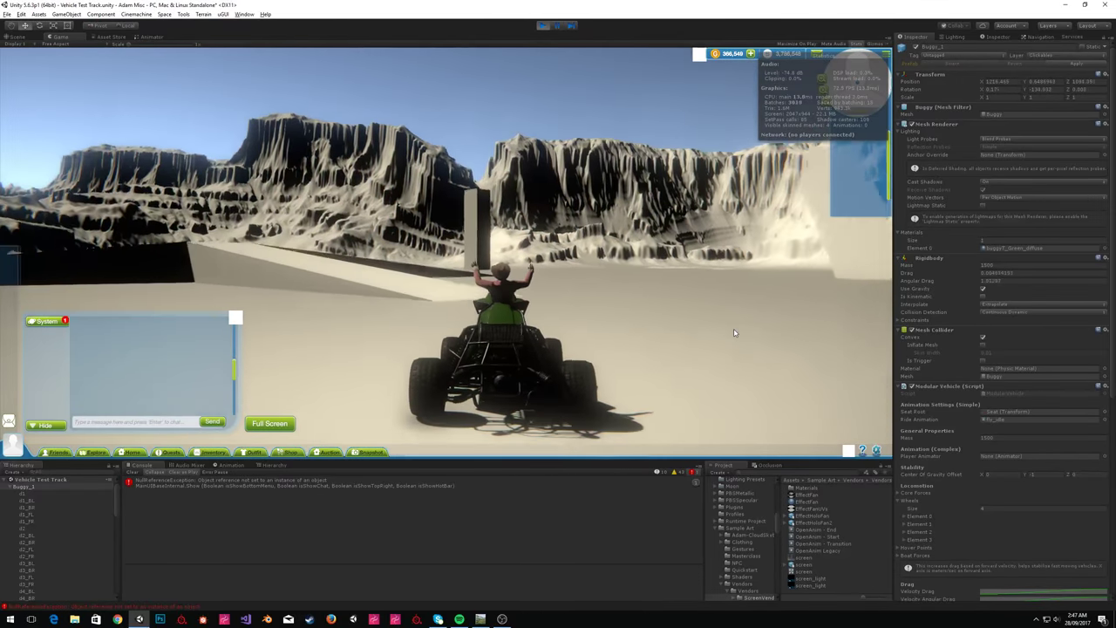
Drive the buggy up the ramp and over its end to test how it jumps and lands.
key("w")
key("a")
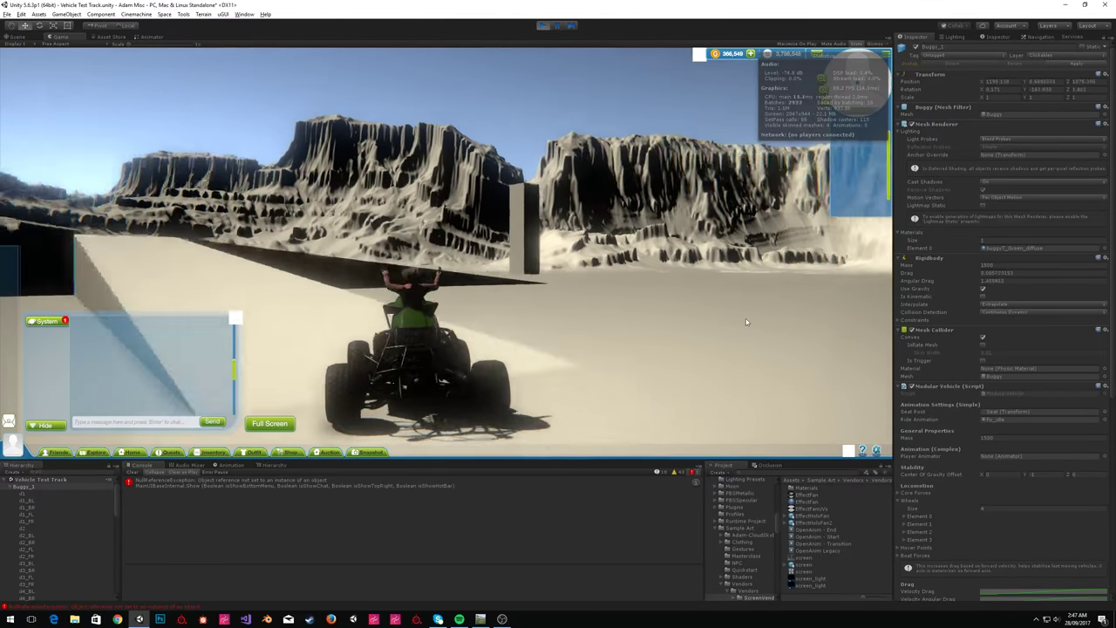
key("w")
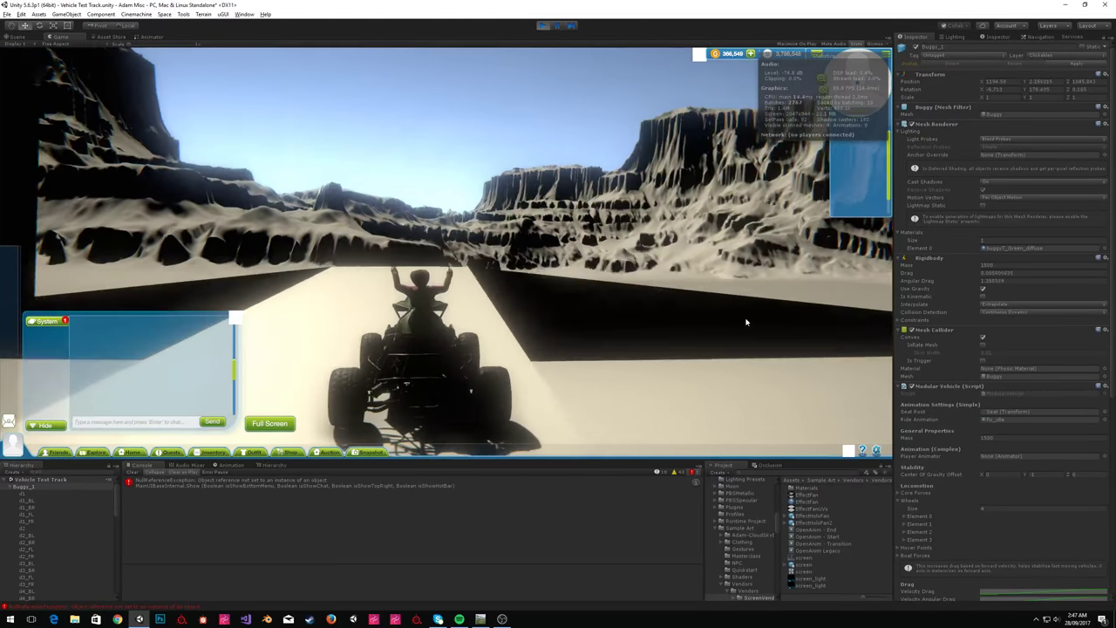
key("d")
key("w")
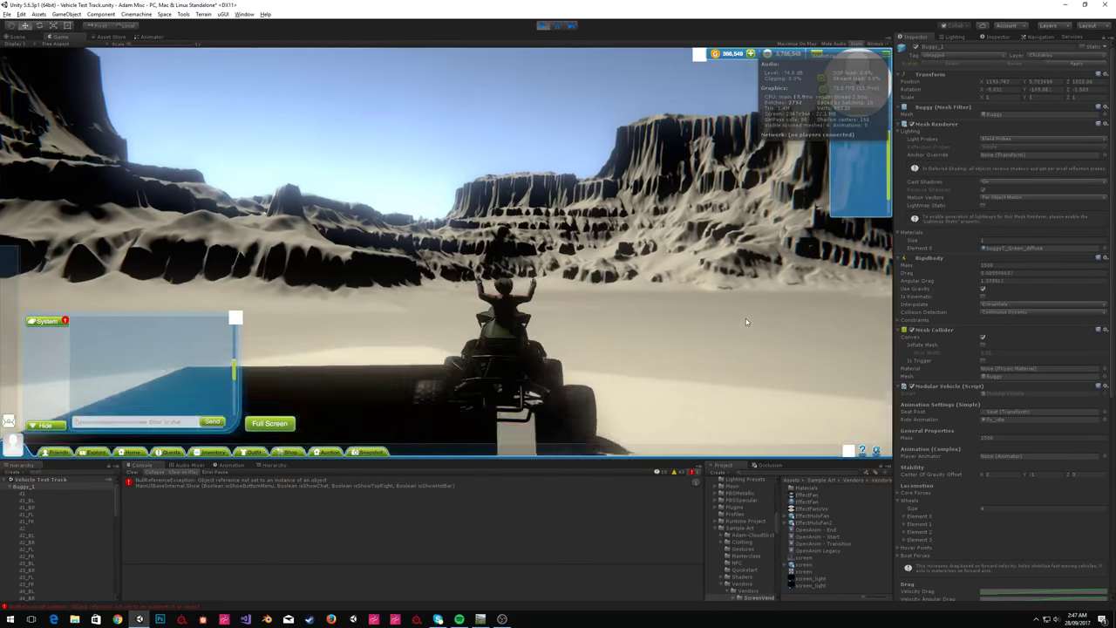
key("w")
key("d")
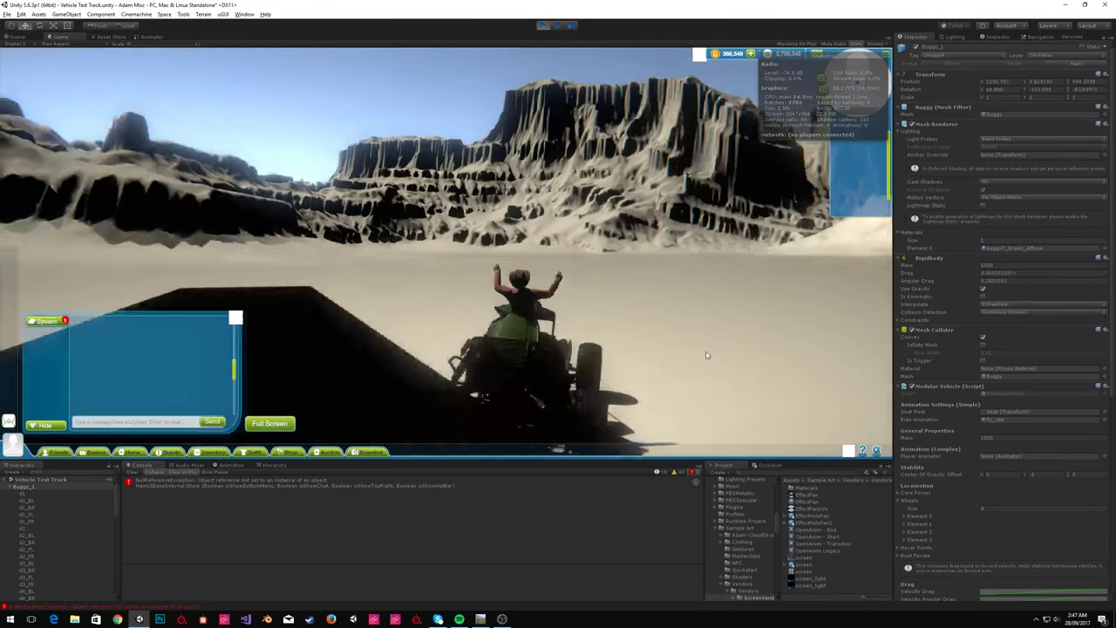
Steer the buggy right around the test track and head back towards the first ramp.
key("w")
key("d")
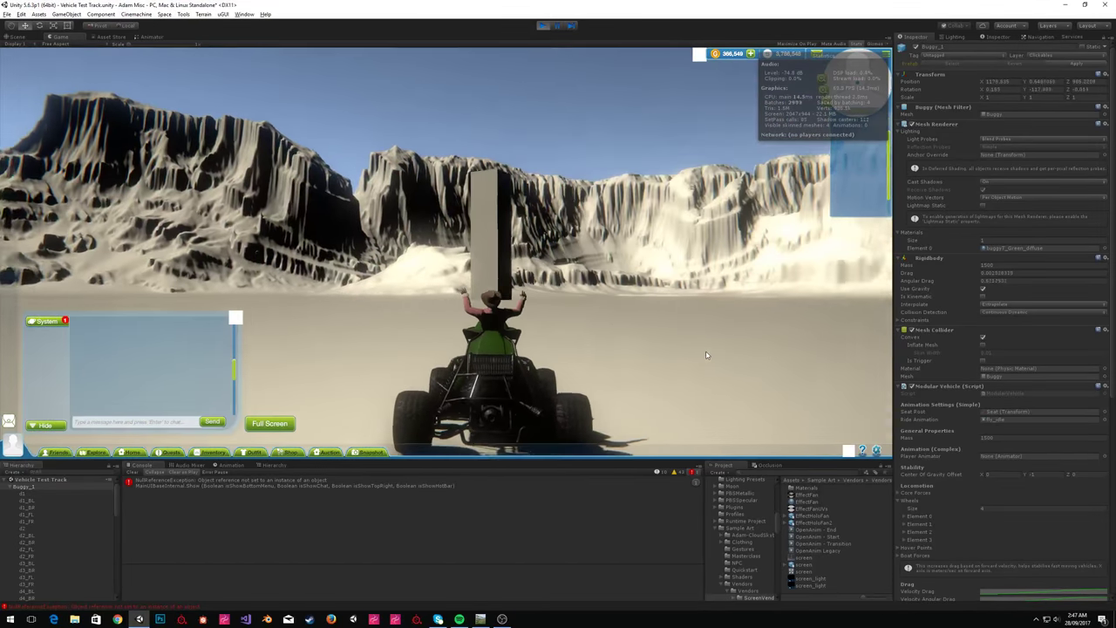
key("w")
key("d")
key("w")
key("d")
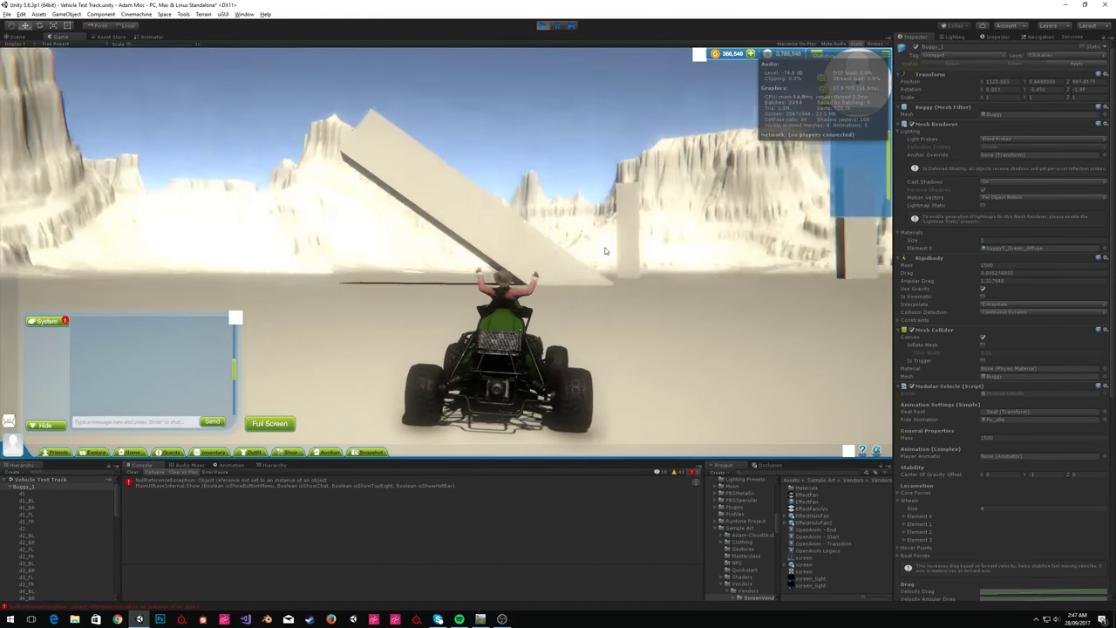
key("w")
key("d")
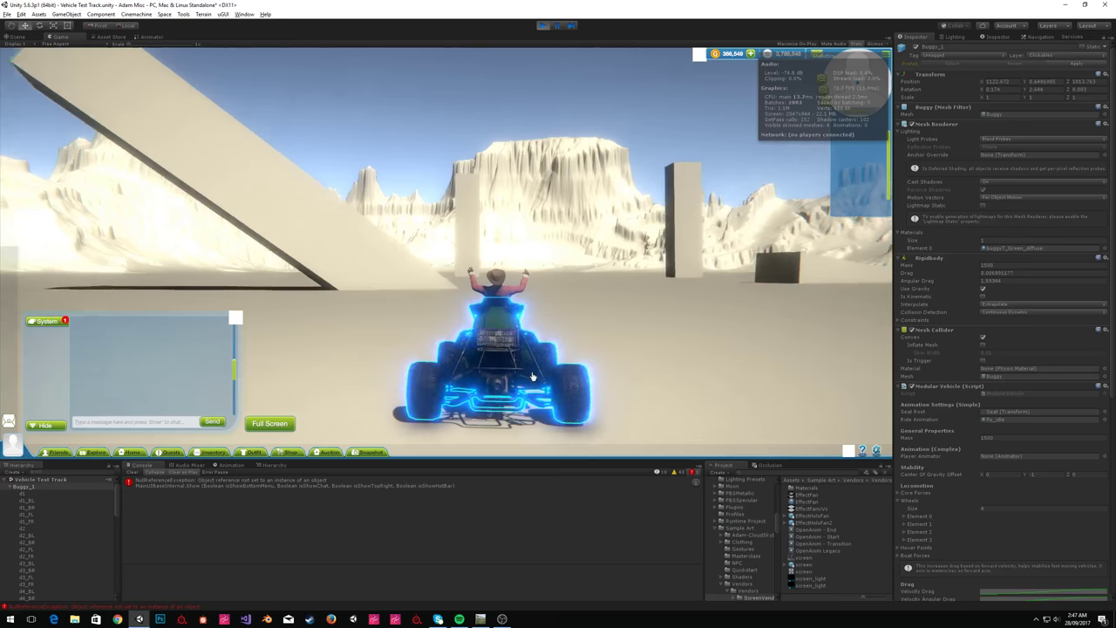
key("w")
Raise the forward torque of both rear wheels to 2800 in the Modular Vehicle settings during the play test.
scroll(58, 541, "up", 3)
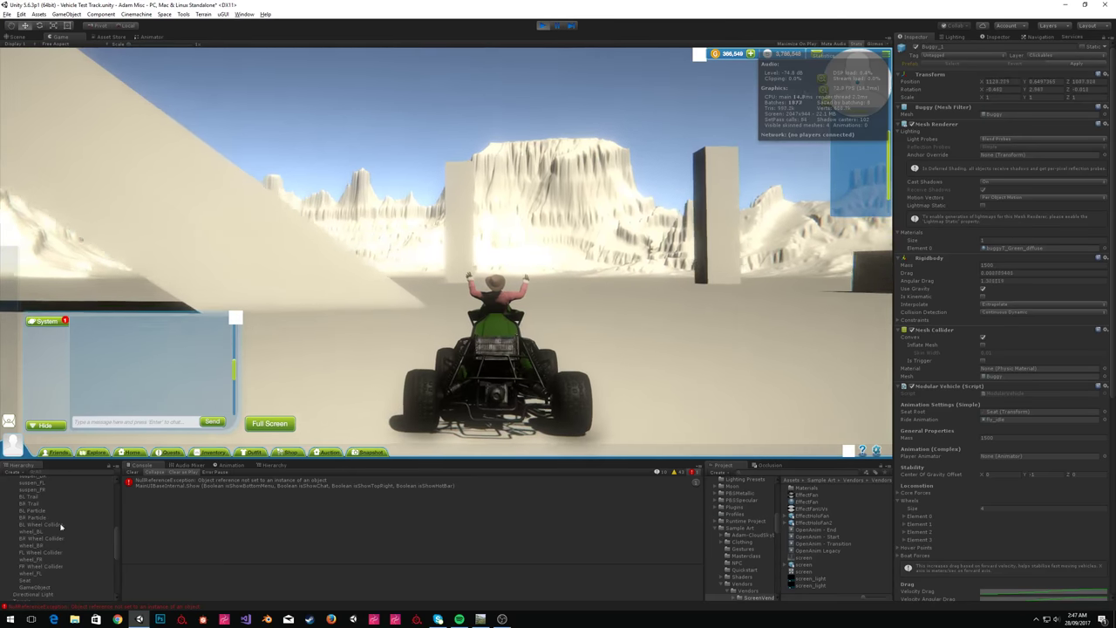
scroll(990, 551, "down", 5)
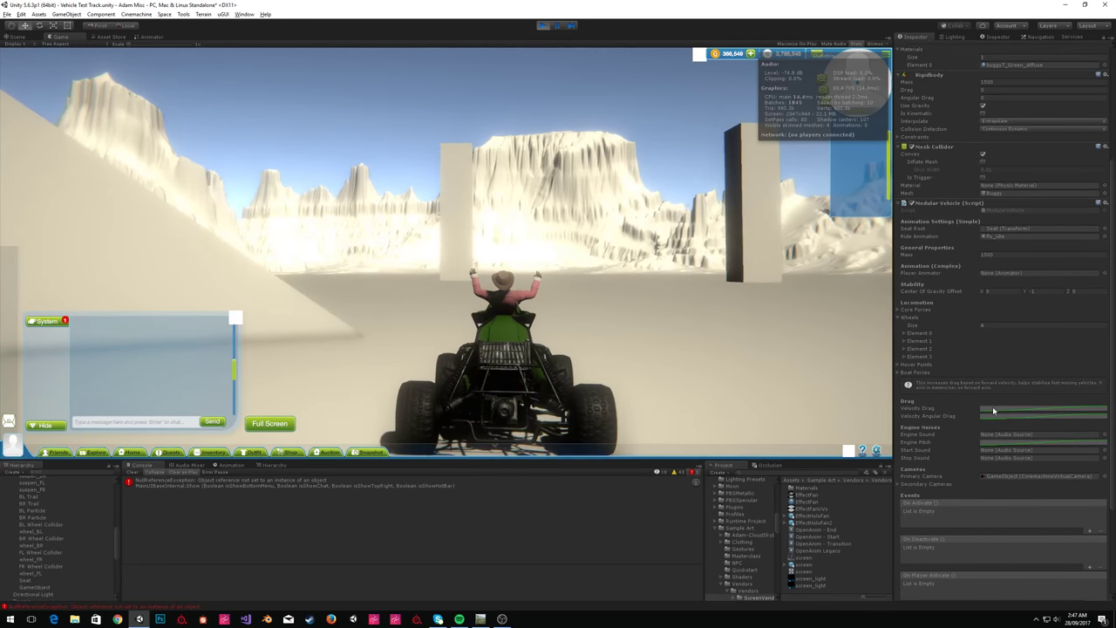
left_click(56, 523)
scroll(35, 501, "up", 5)
left_click(33, 486)
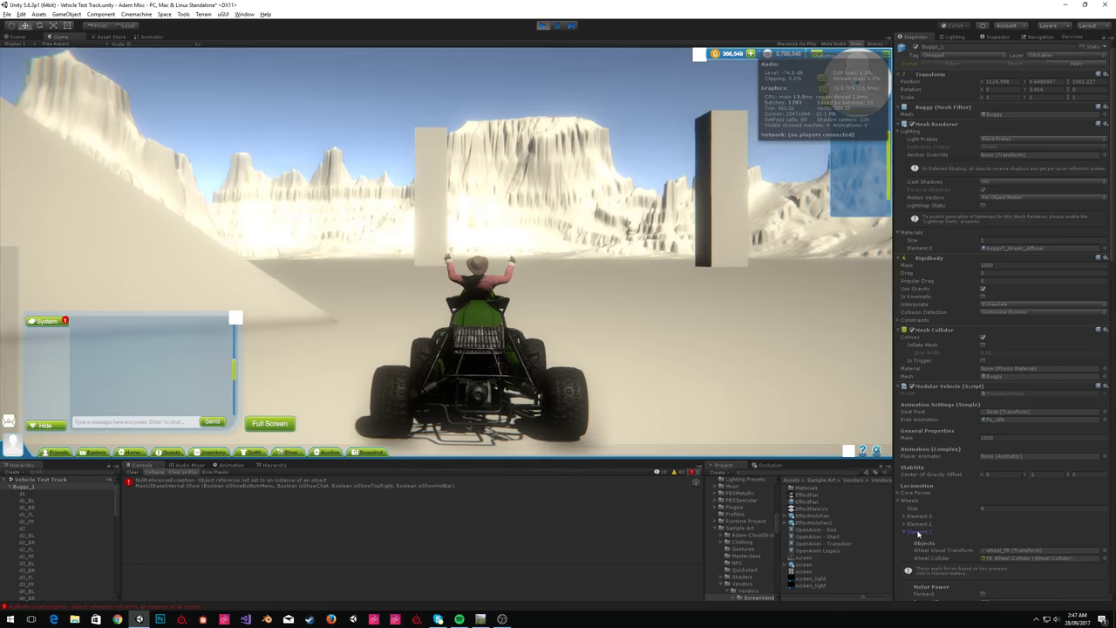
scroll(920, 518, "down", 4)
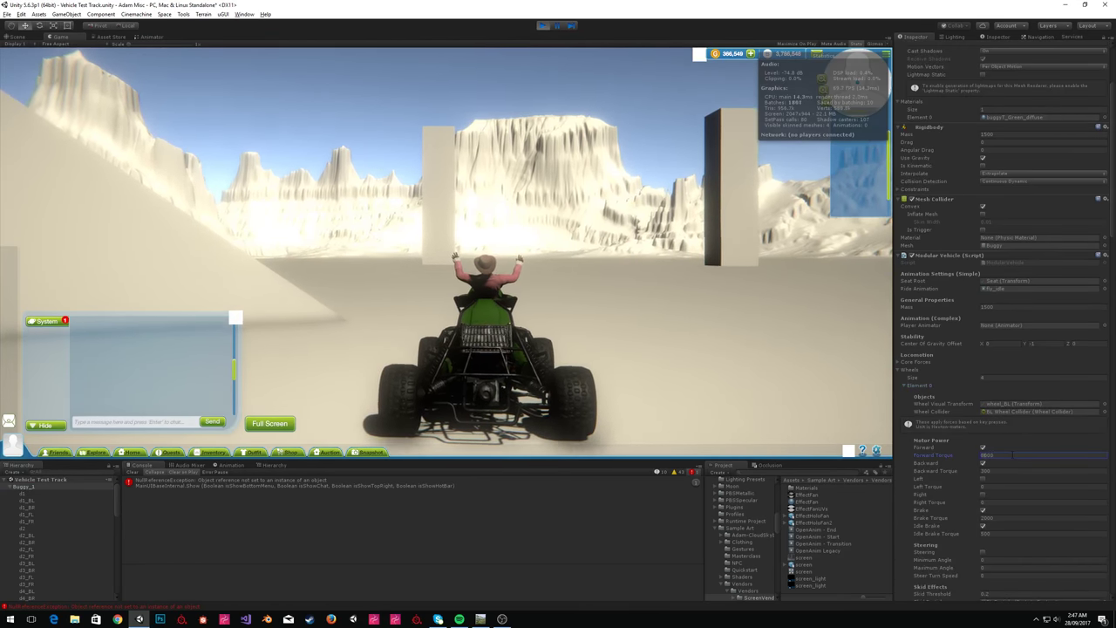
scroll(1003, 349, "down", 3)
scroll(1011, 445, "down", 5)
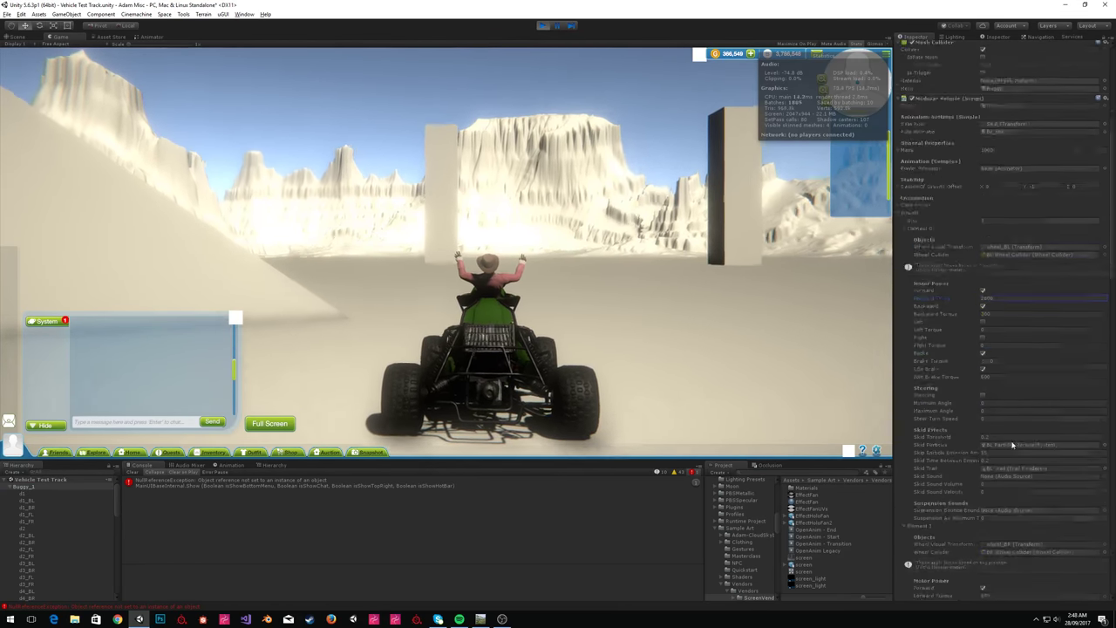
left_click(1002, 492)
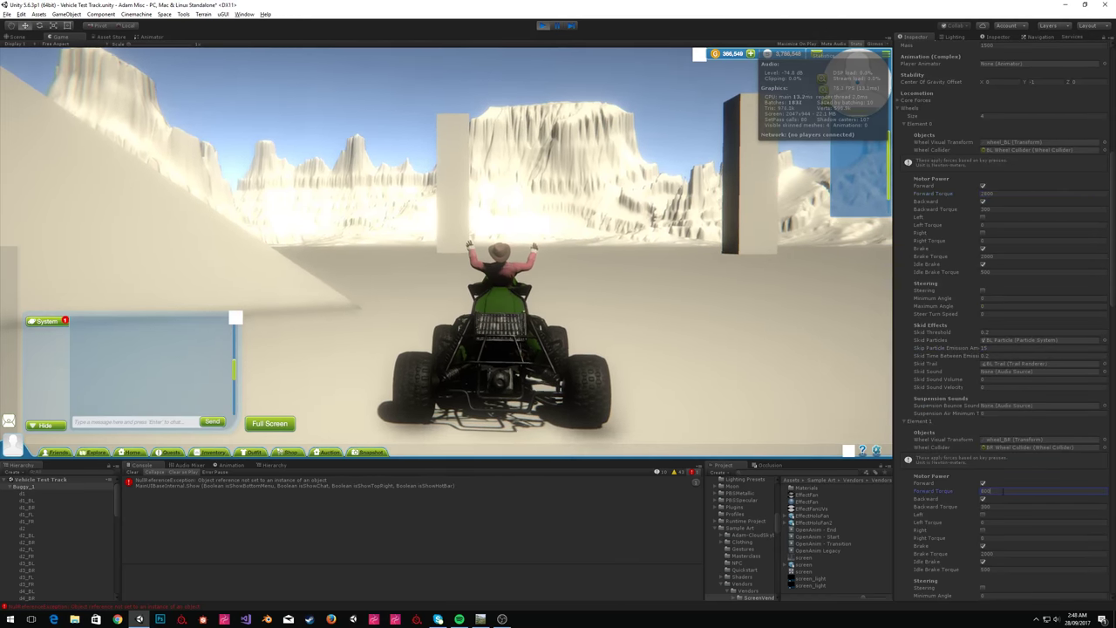
left_click(685, 294)
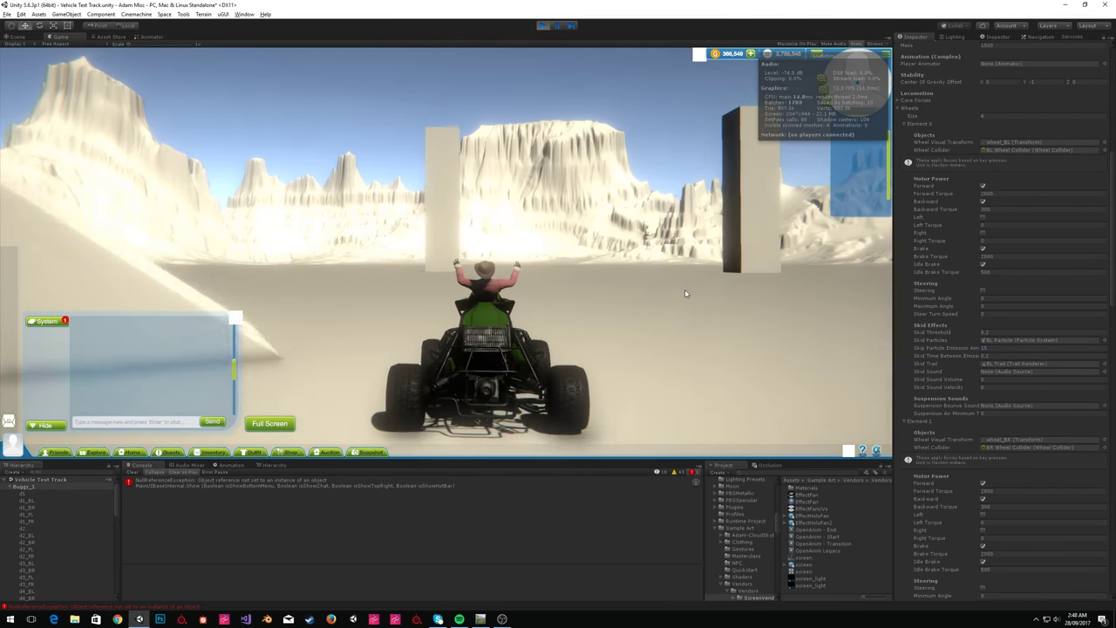
Review the buggy's remaining wheel, drag and camera settings in its Modular Vehicle script while driving across the flat terrain.
scroll(951, 370, "up", 8)
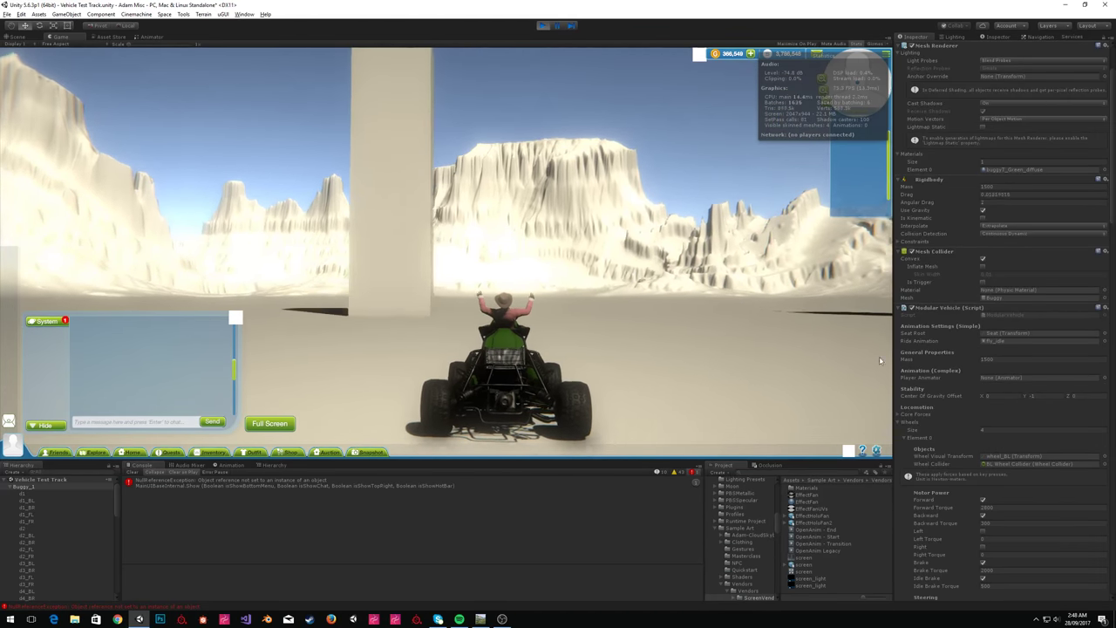
scroll(1029, 436, "down", 10)
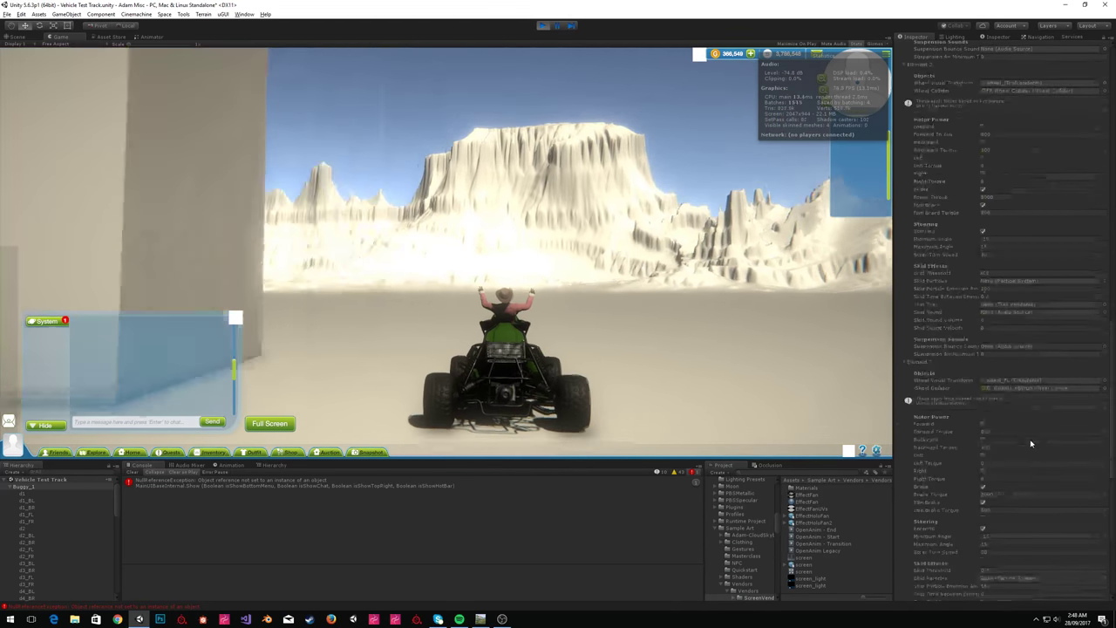
scroll(1030, 443, "down", 5)
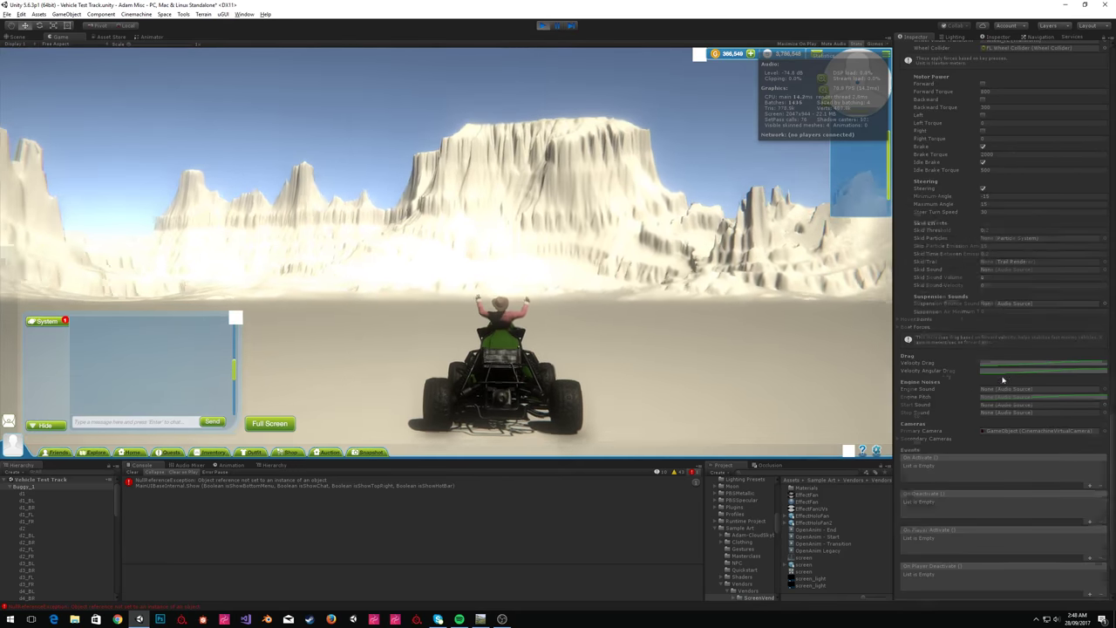
scroll(1003, 380, "up", 13)
scroll(1003, 380, "up", 5)
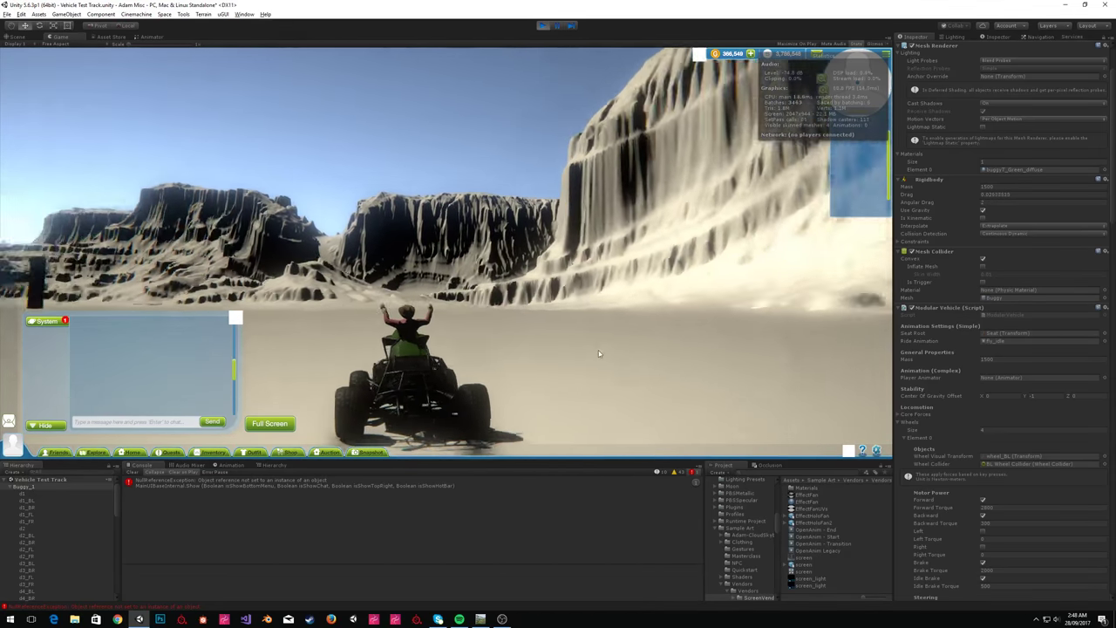
Pause the play test, inspect the buggy and its trail in the Scene view, and exit play mode.
left_click(559, 25)
right_click_drag(505, 253, 63, 307)
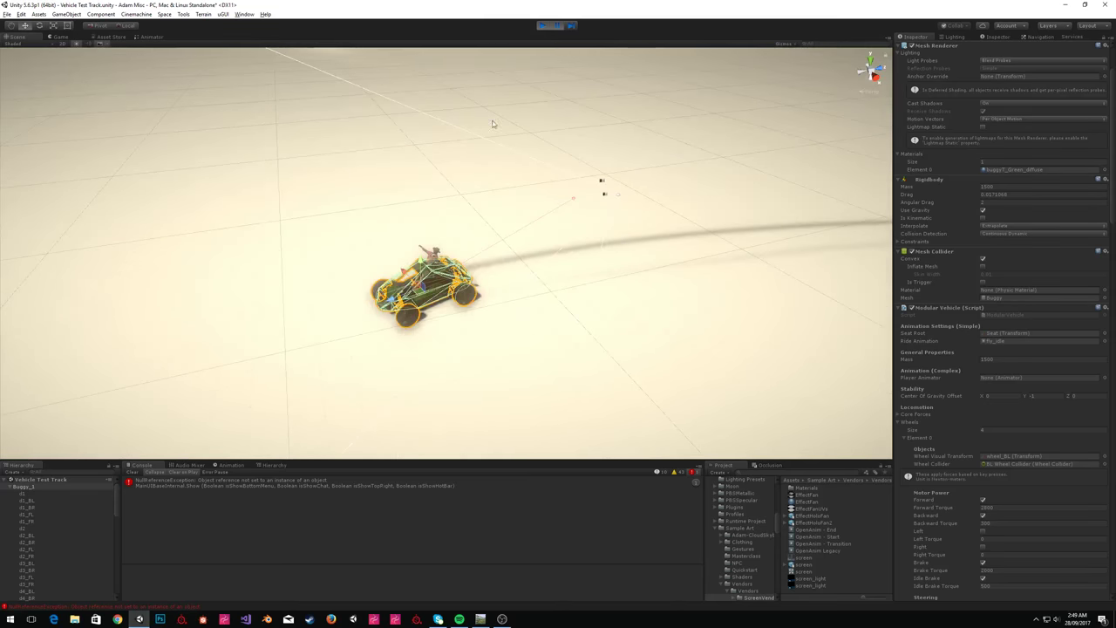
left_click(541, 25)
right_click_drag(598, 288, 348, 302)
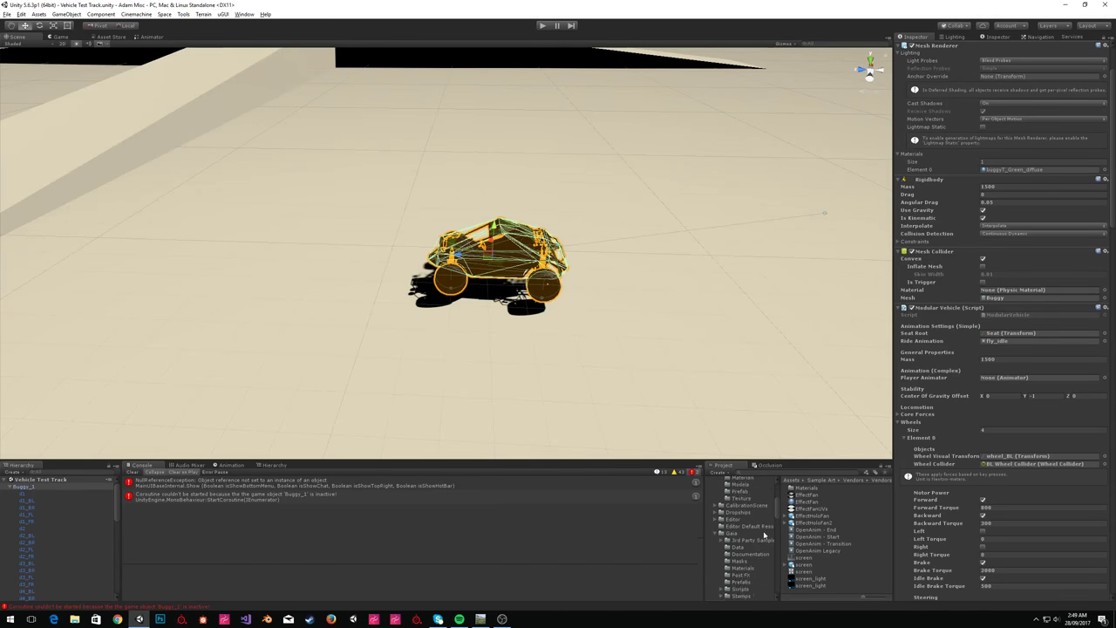
Find the GolemAssaultAntigravTankGrey prefab in the project's Grey folder and place it on the terrain beside the buggy.
scroll(762, 523, "up", 3)
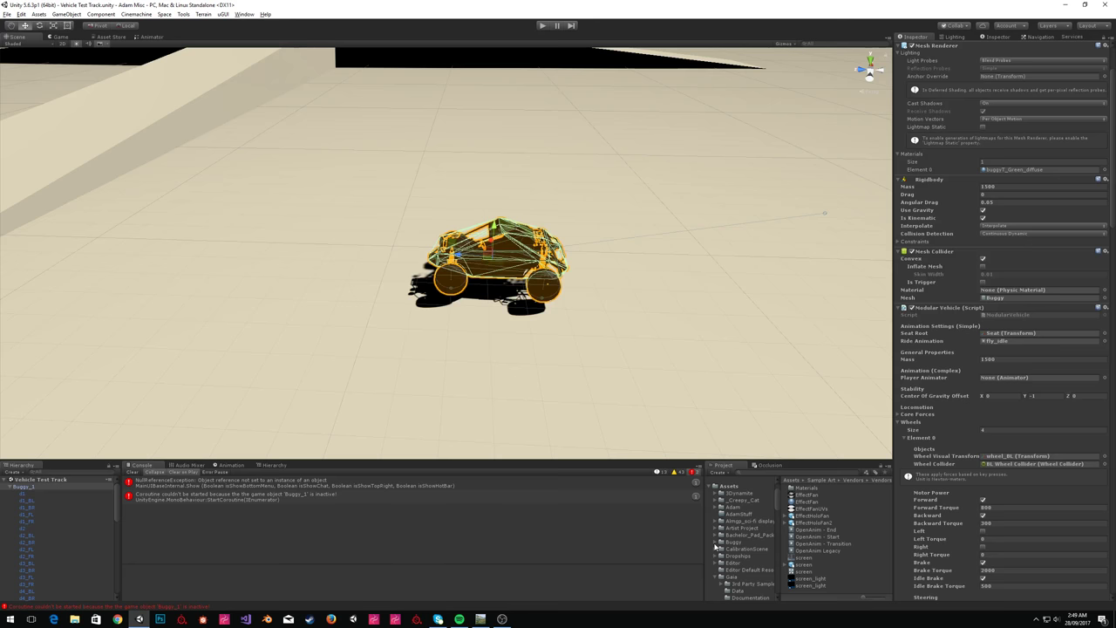
scroll(994, 538, "down", 5)
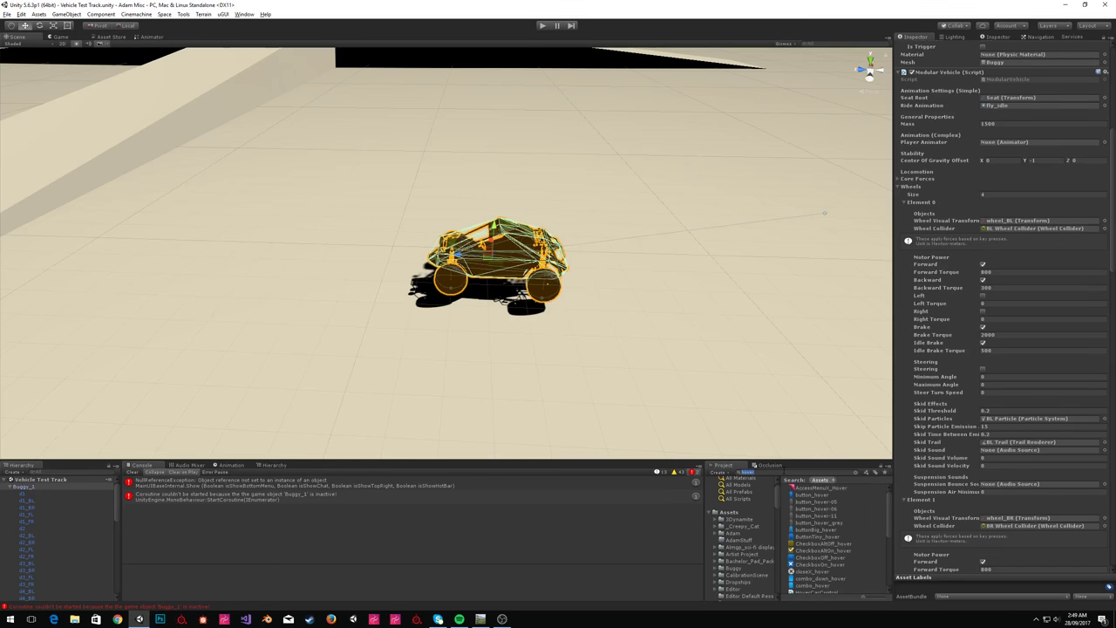
double_click(834, 489)
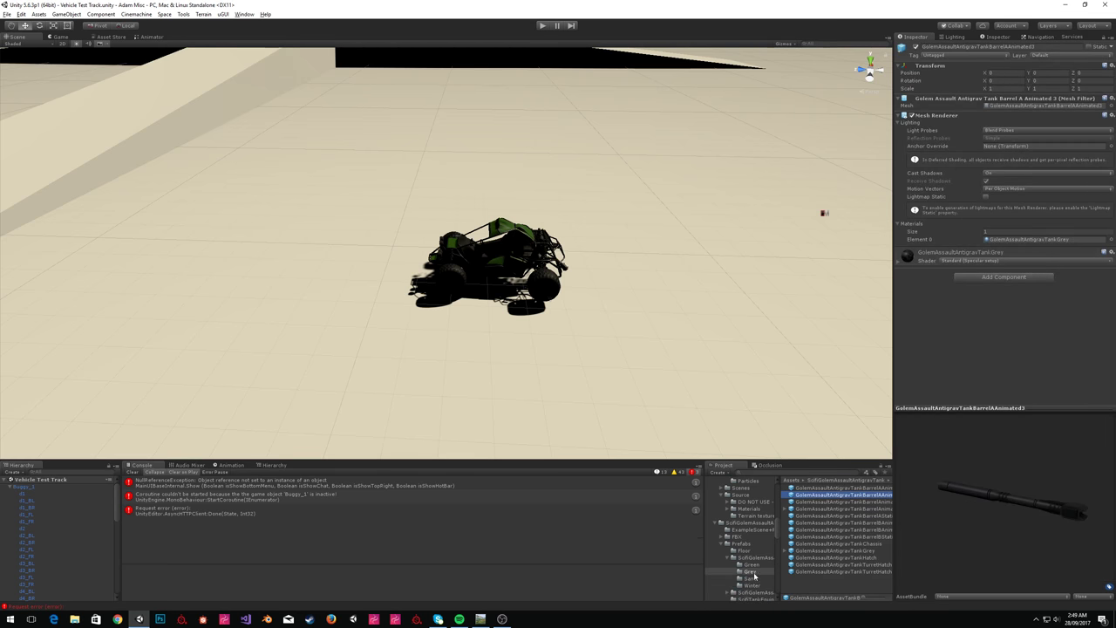
left_click(836, 549)
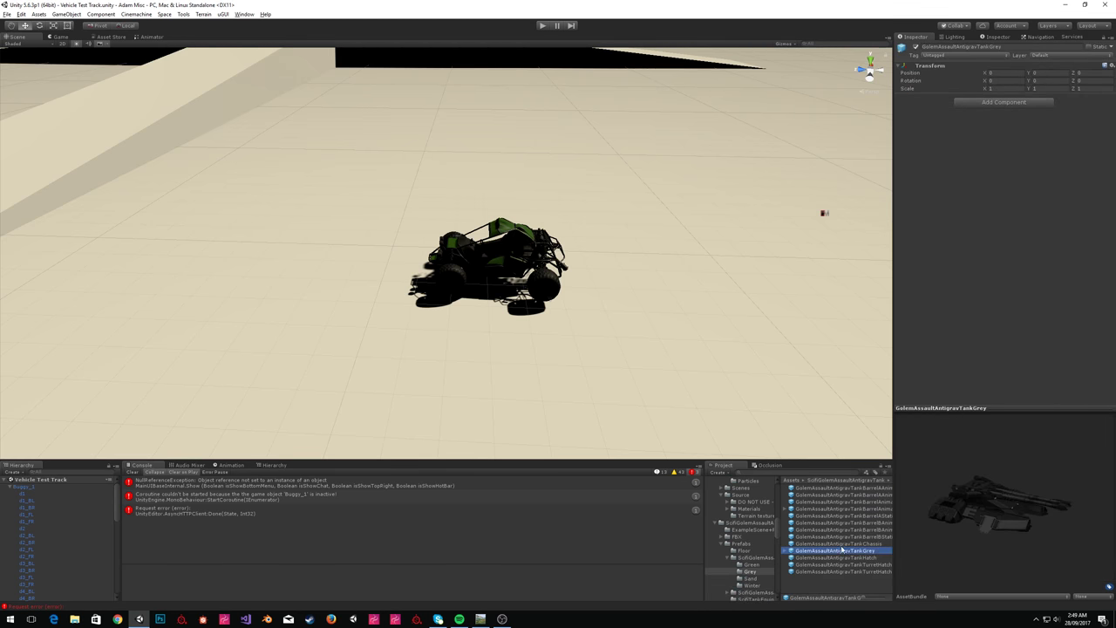
right_click_drag(545, 260, 625, 241)
scroll(626, 242, "down", 5)
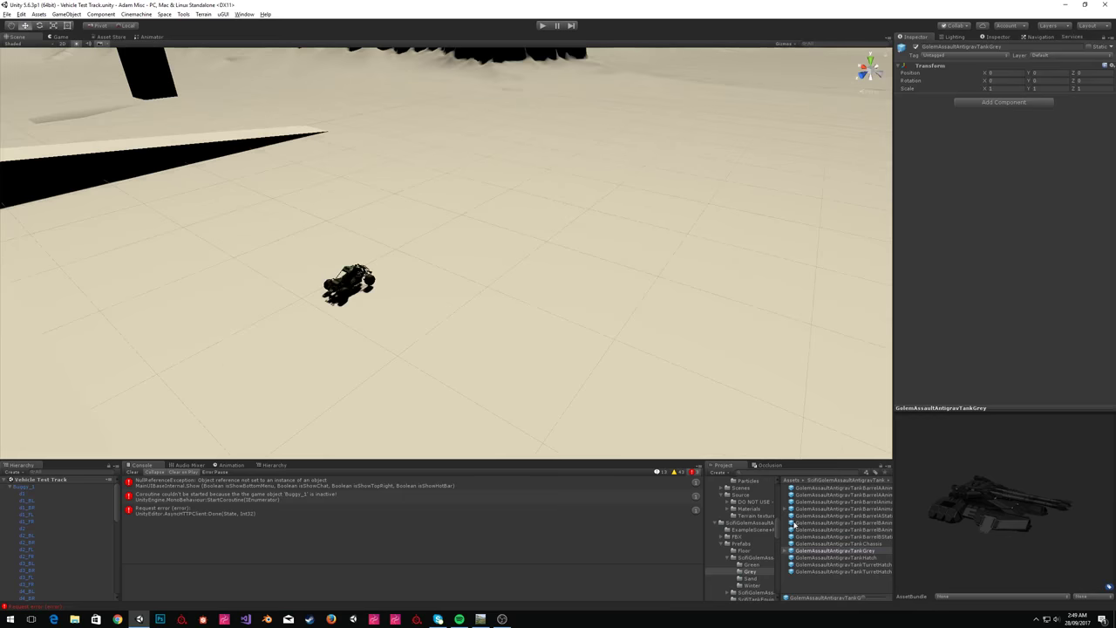
left_click_drag(832, 552, 578, 287)
key("f")
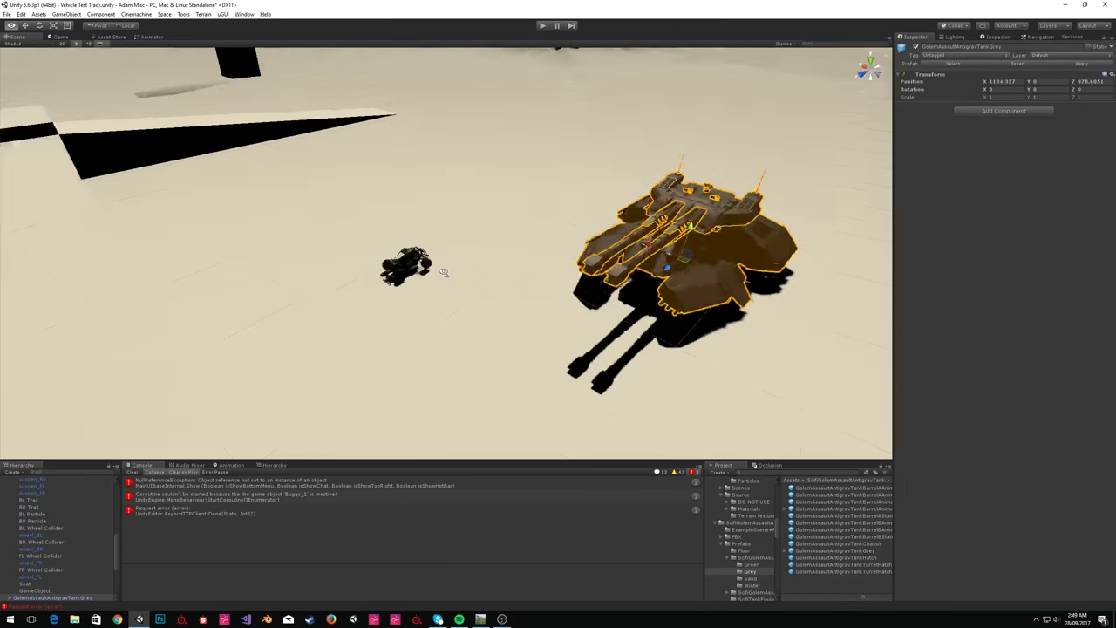
Raise the tank above the ground to a height of about 1.67 and check it against the buggy.
key("w")
right_click_drag(442, 272, 315, 211)
left_click_drag(437, 243, 434, 198)
right_click_drag(591, 266, 564, 328)
key("w")
left_click(511, 180)
key("s")
key("d")
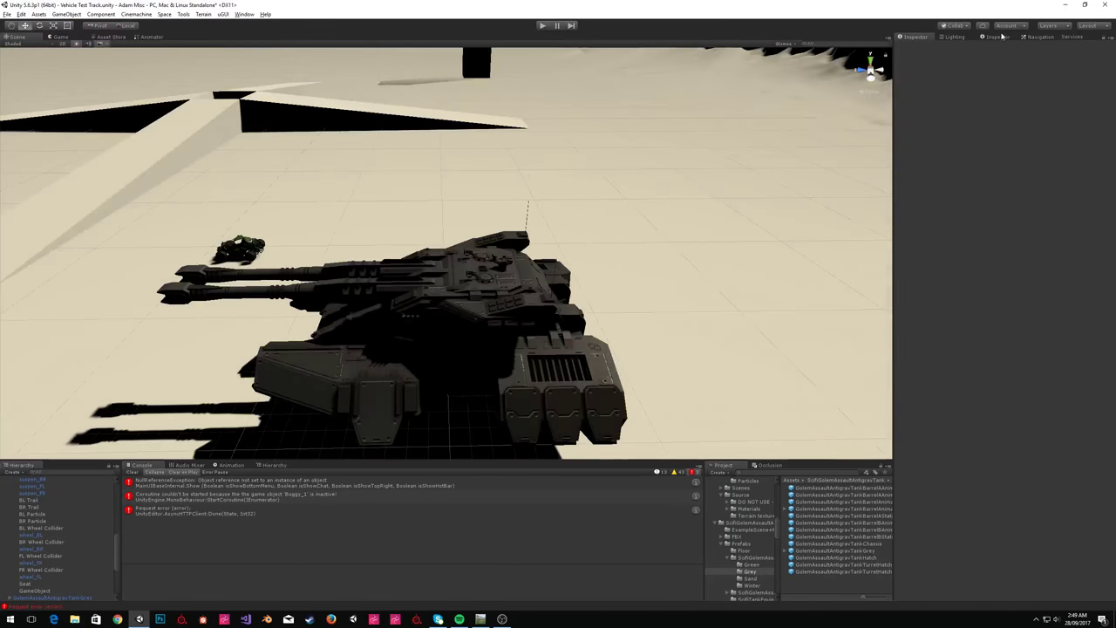
Set the environment lighting source to Color and choose a light blue ambient colour to brighten the scene.
left_click(955, 36)
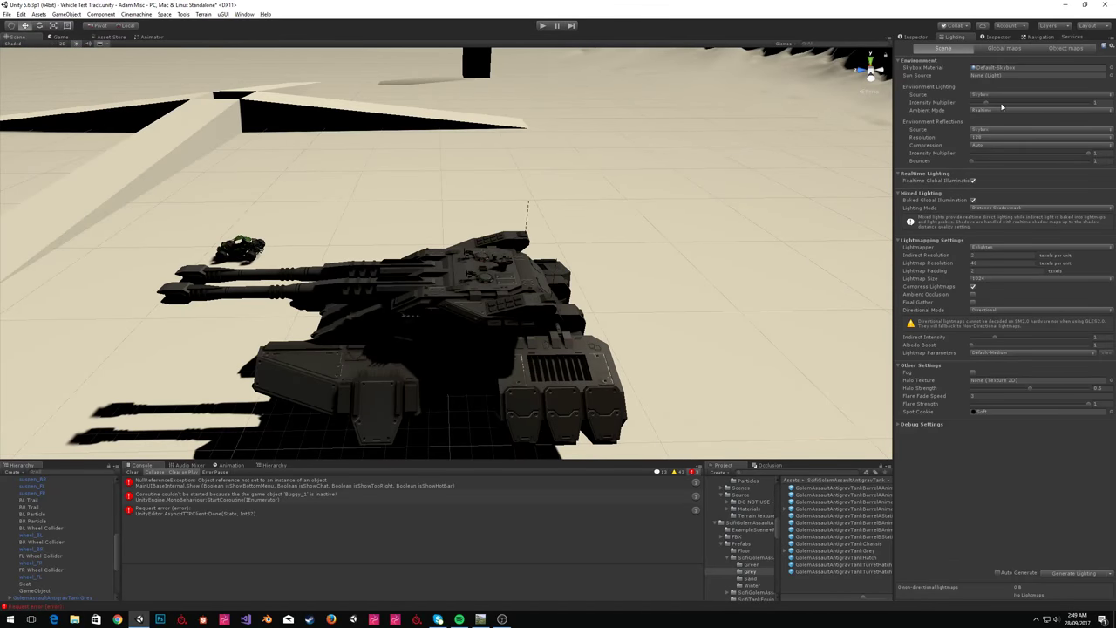
left_click(1003, 123)
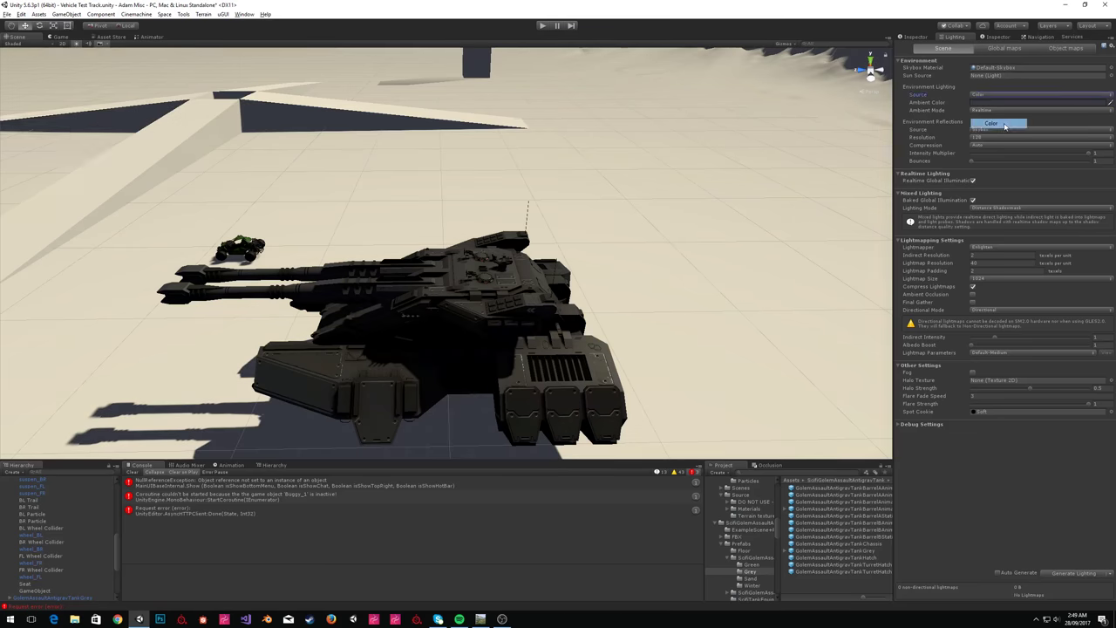
left_click(983, 104)
mouse_move(16, 77)
left_mouse_down()
mouse_move(39, 65)
mouse_move(53, 84)
left_mouse_up()
left_click(97, 6)
left_click(990, 104)
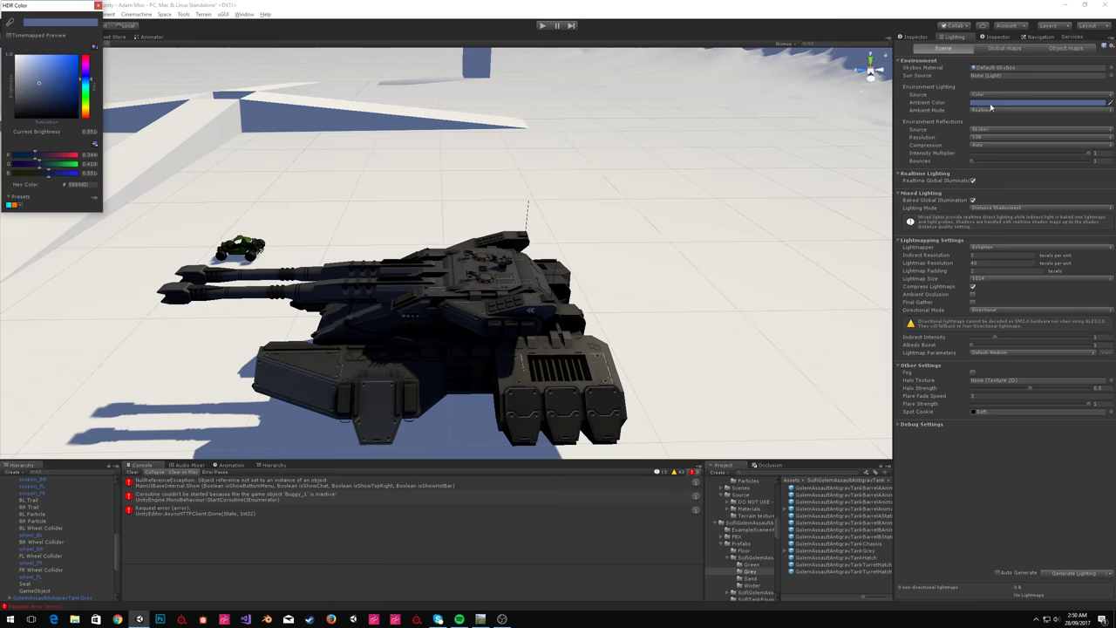
left_click_drag(72, 133, 103, 148)
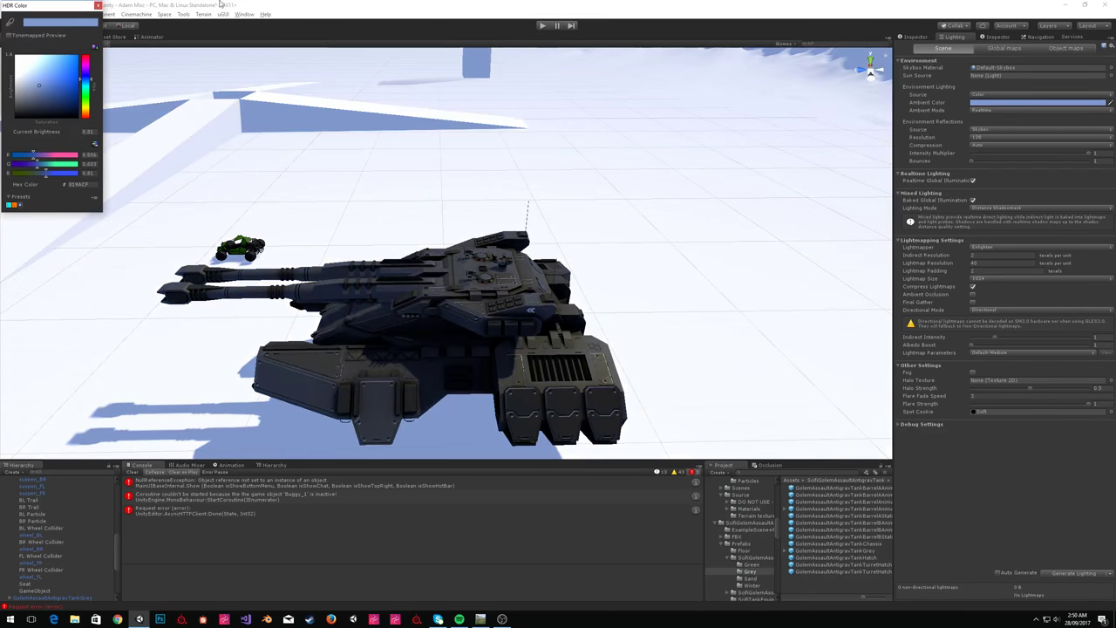
left_click(97, 5)
Examine the tank from several sides and check its turret parts and Turret group, finishing on the tank's root object.
right_click_drag(495, 301, 643, 317)
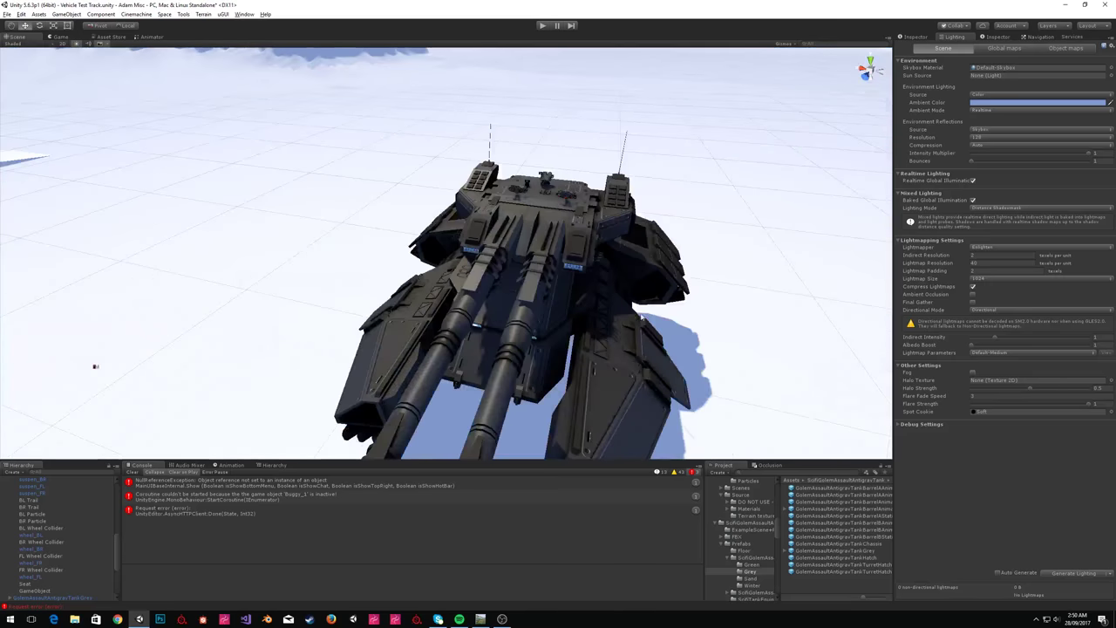
left_click(612, 328)
right_click_drag(552, 317, 463, 264)
left_click(656, 92)
right_click_drag(670, 93, 661, 206)
left_click(661, 206)
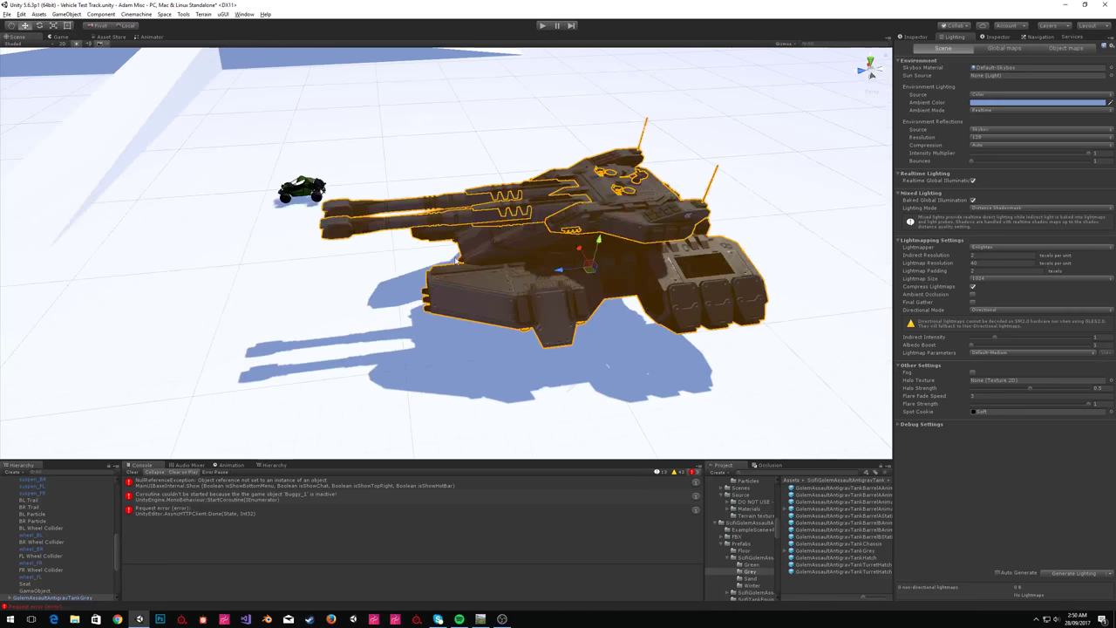
left_click(635, 197)
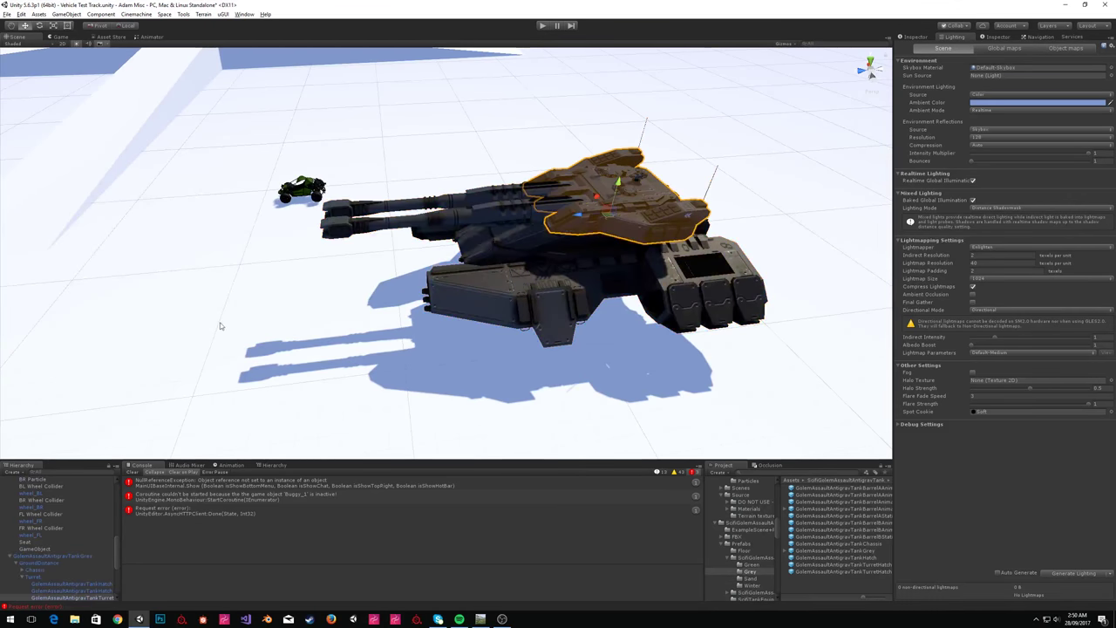
left_click(43, 578)
left_click(920, 38)
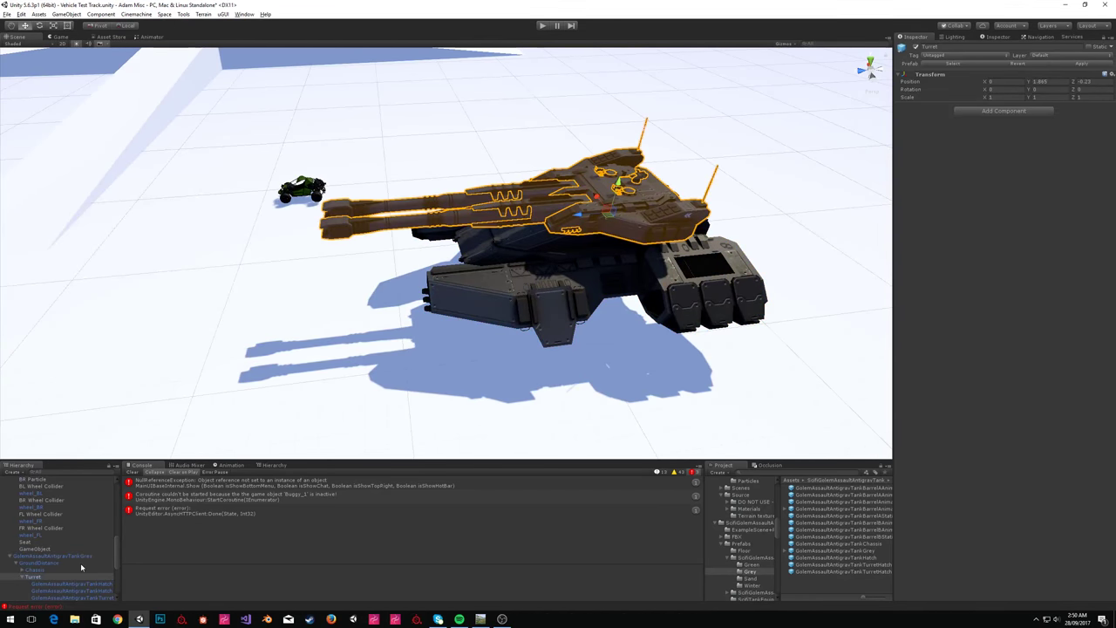
left_click(52, 555)
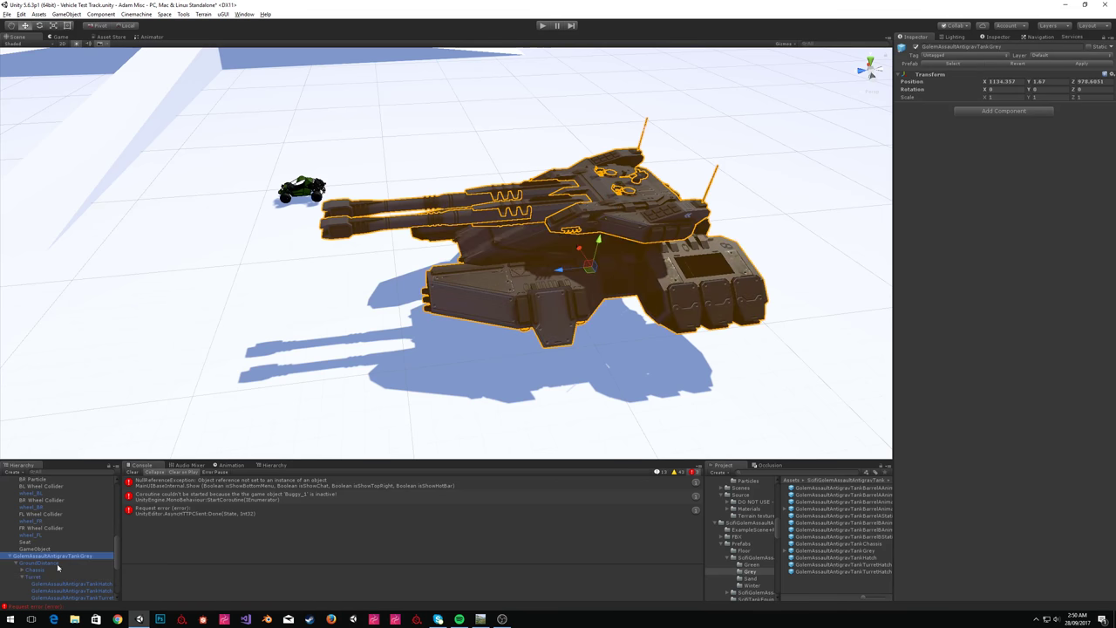
left_click(1021, 111)
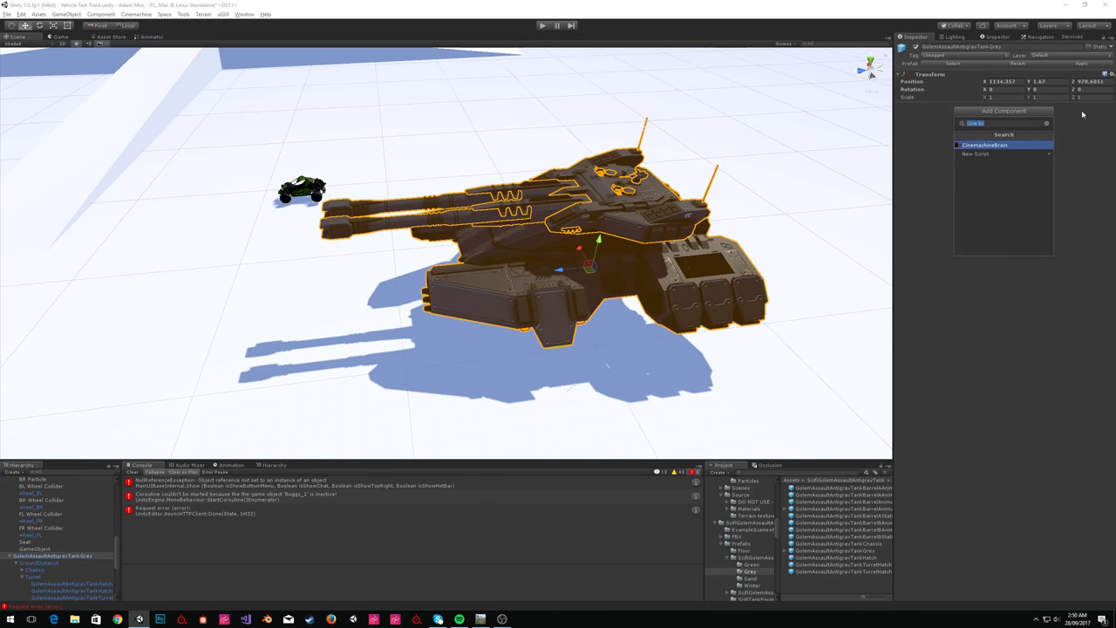
type("modul")
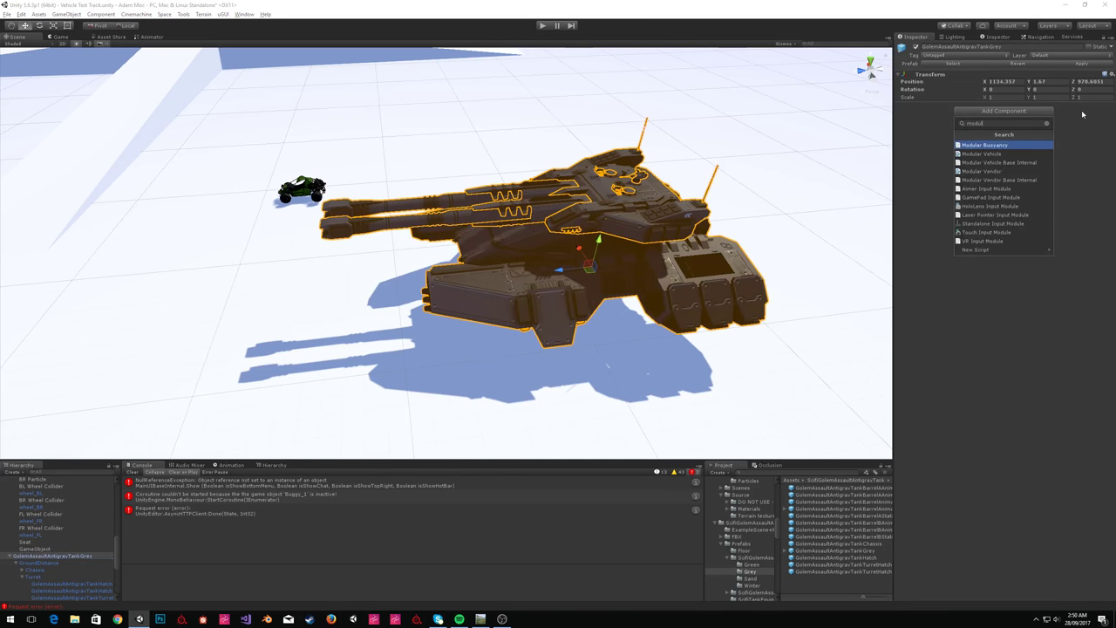
key("Return")
key("Return")
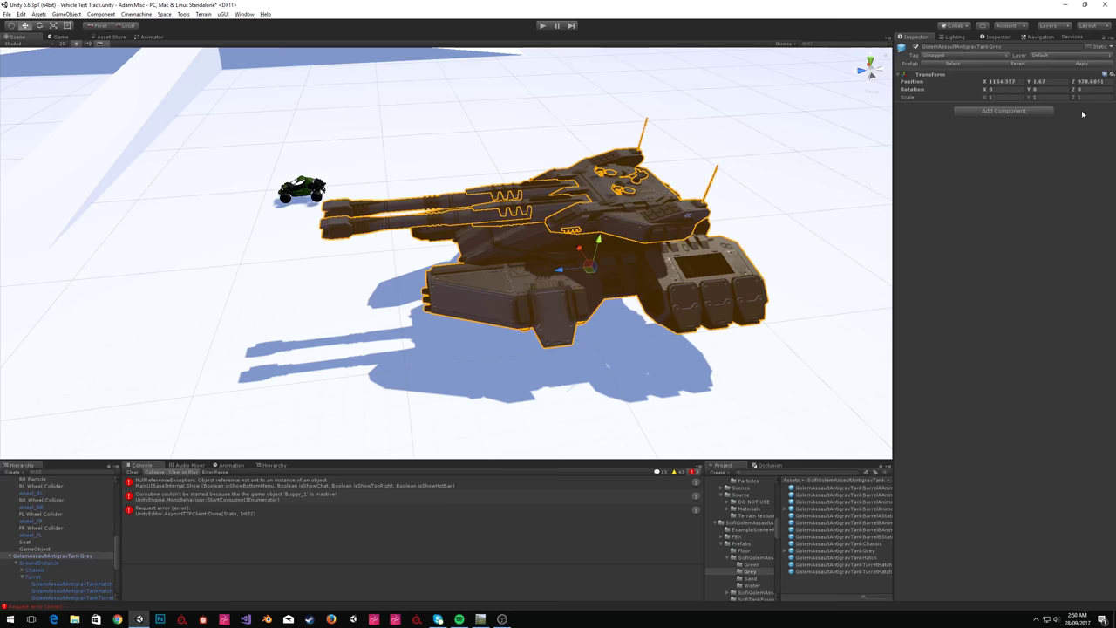
Add the Modular Vehicle component to the tank's root object.
left_click(1042, 110)
type("module")
key("BackSpace")
key("Down")
key("Return")
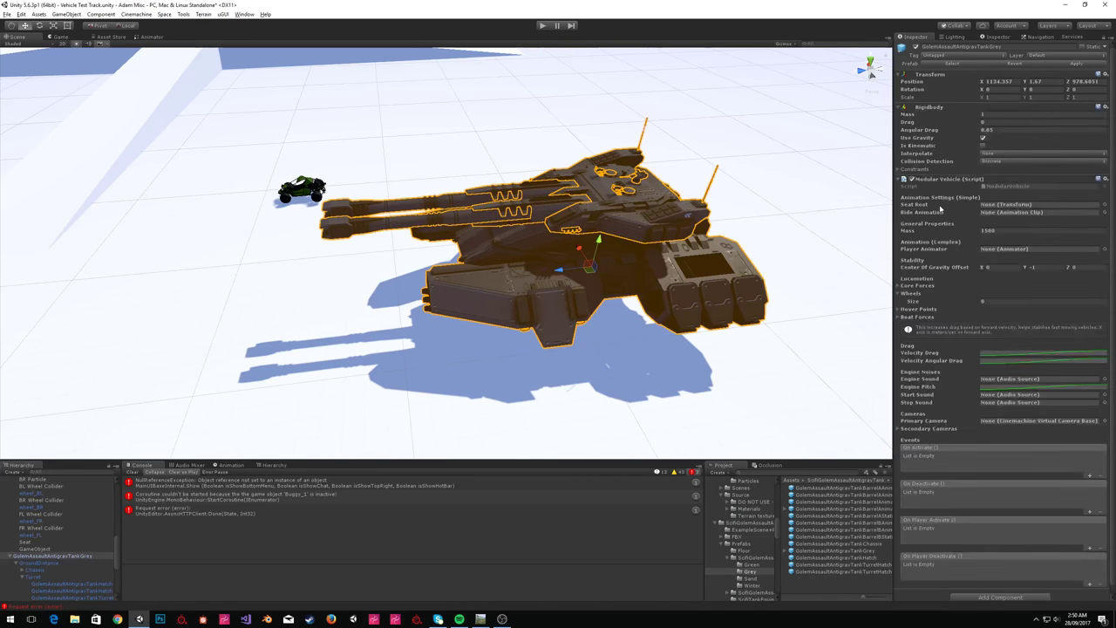
Set the tank's Rigidbody to mass 3000, Interpolate and Continuous Dynamic collision detection, and make it kinematic.
left_click(1007, 113)
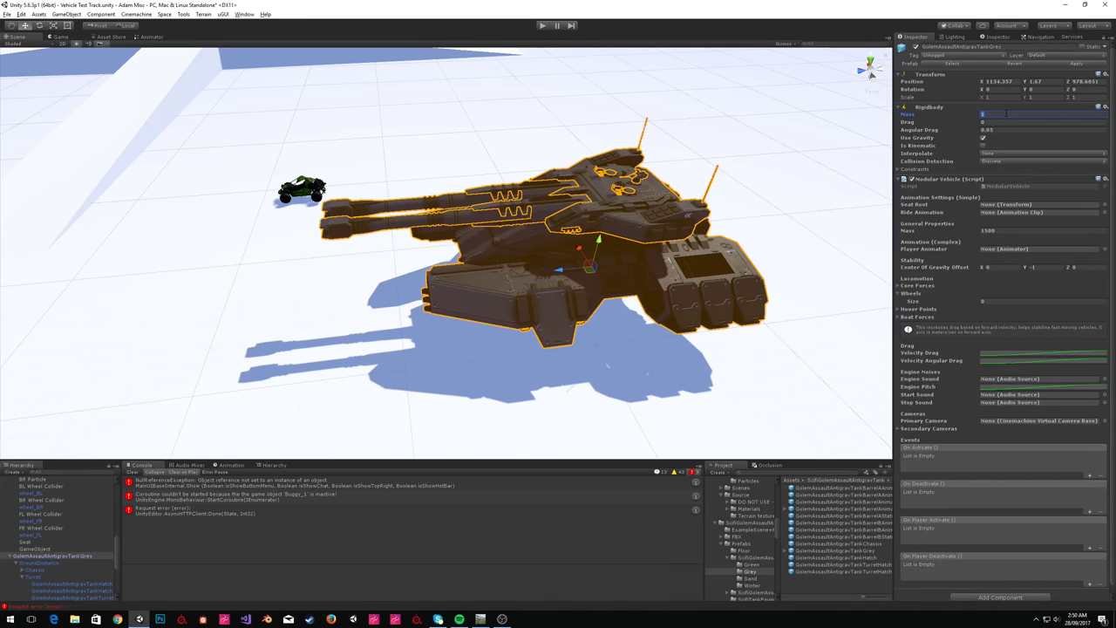
type("3000")
left_click(994, 153)
left_click(999, 168)
left_click(994, 161)
left_click(1018, 190)
left_click(983, 145)
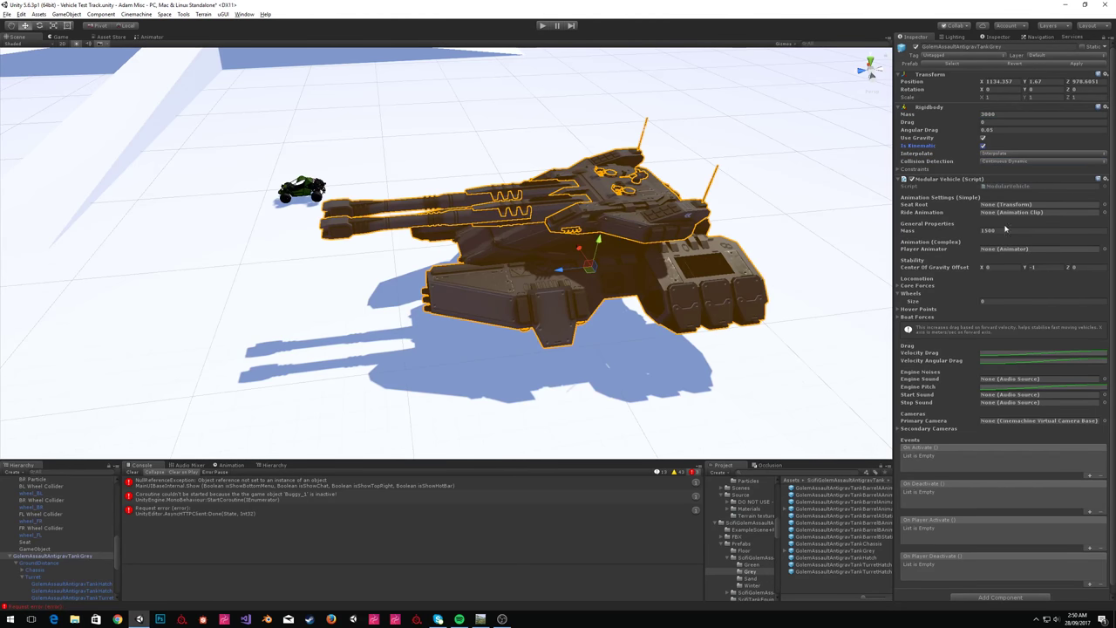
Give the tank's Modular Vehicle component a Hover Points list of size 1 and expand its element.
left_click_drag(433, 155, 635, 127, "alt")
key("w")
right_click_drag(635, 126, 446, 132)
key("s")
scroll(446, 132, "down", 3)
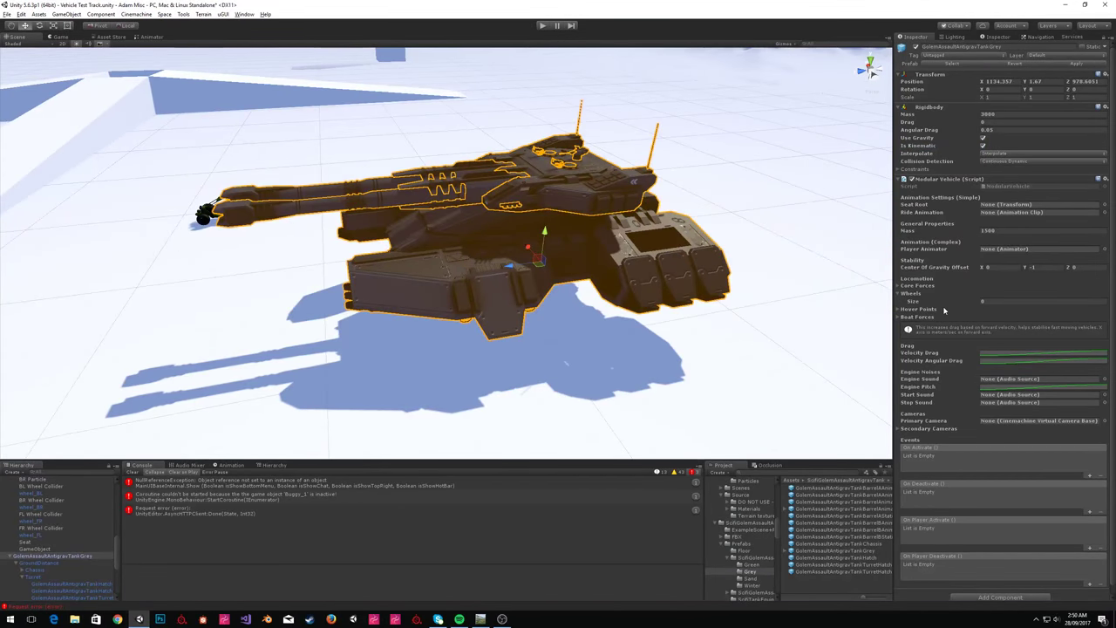
left_click(917, 309)
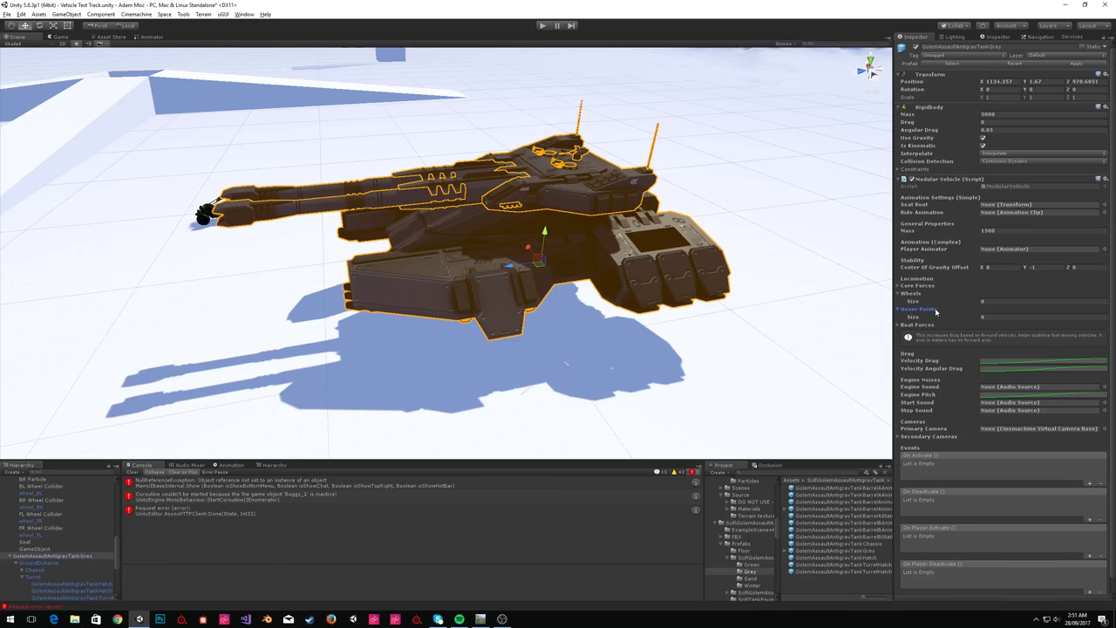
left_click(1016, 316)
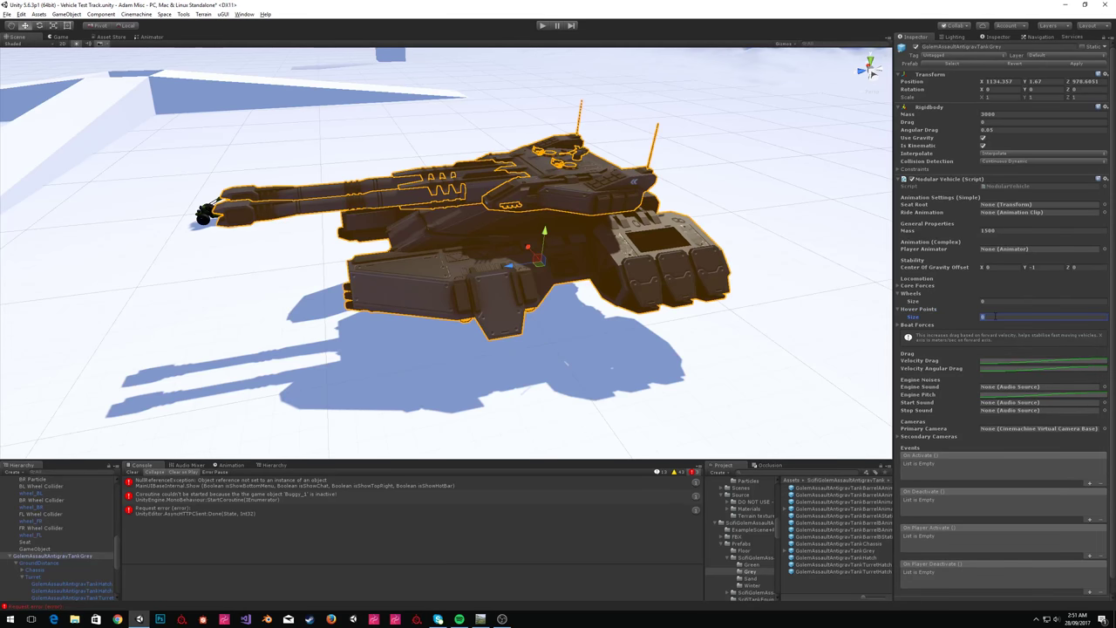
type("6")
key("Return")
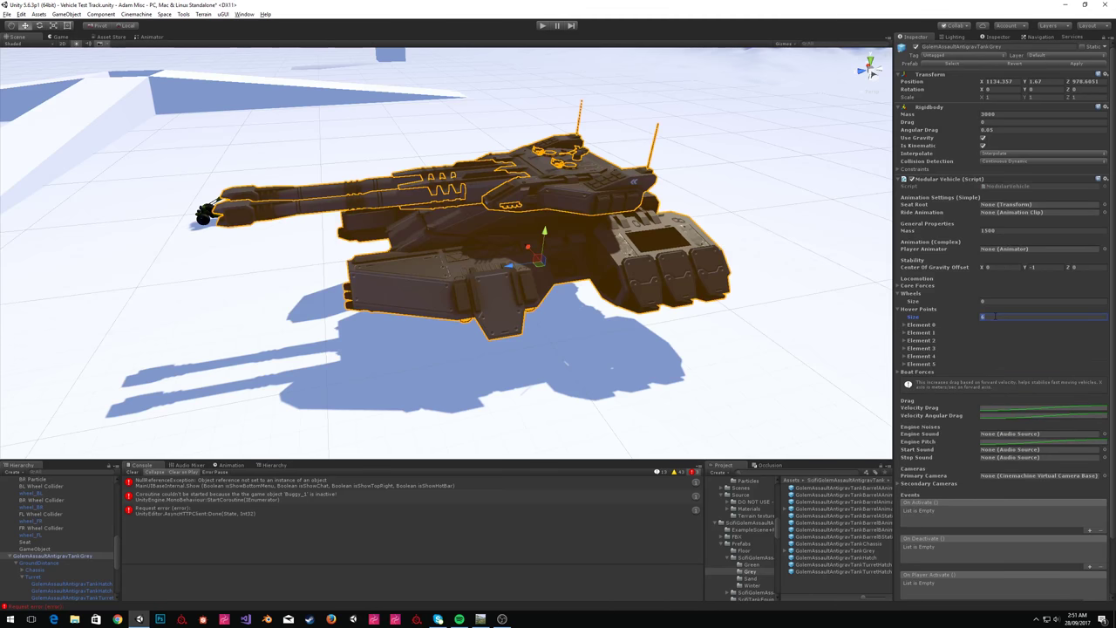
type("1")
key("Return")
left_click(933, 325)
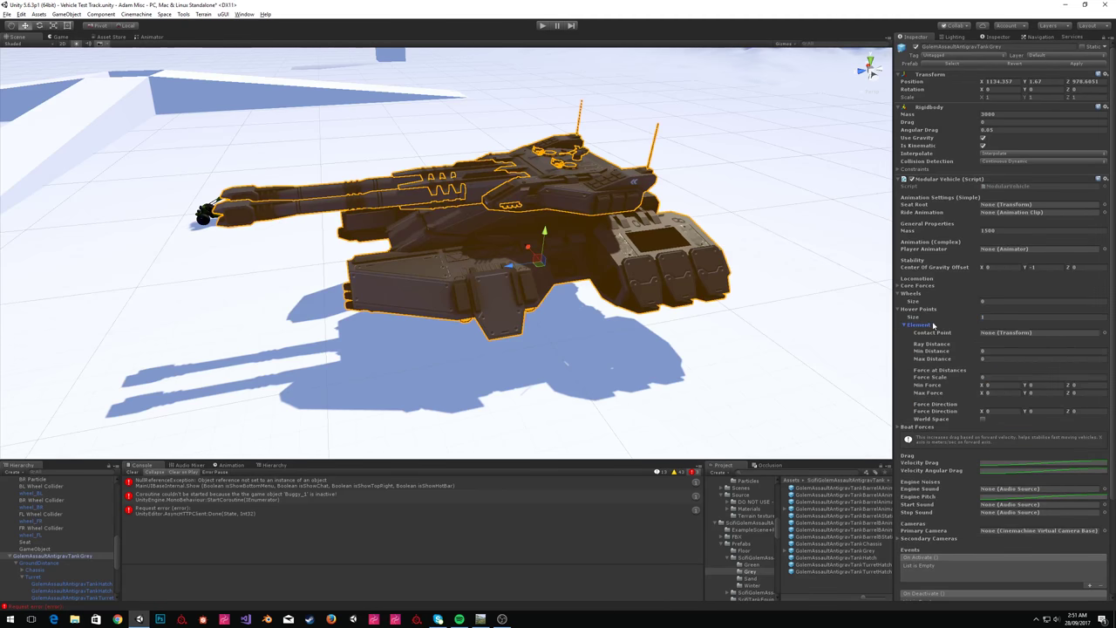
Create an empty child object under the tank's root and name it Hover Point.
left_click_drag(453, 245, 972, 261, "alt")
right_click_drag(972, 261, 509, 231)
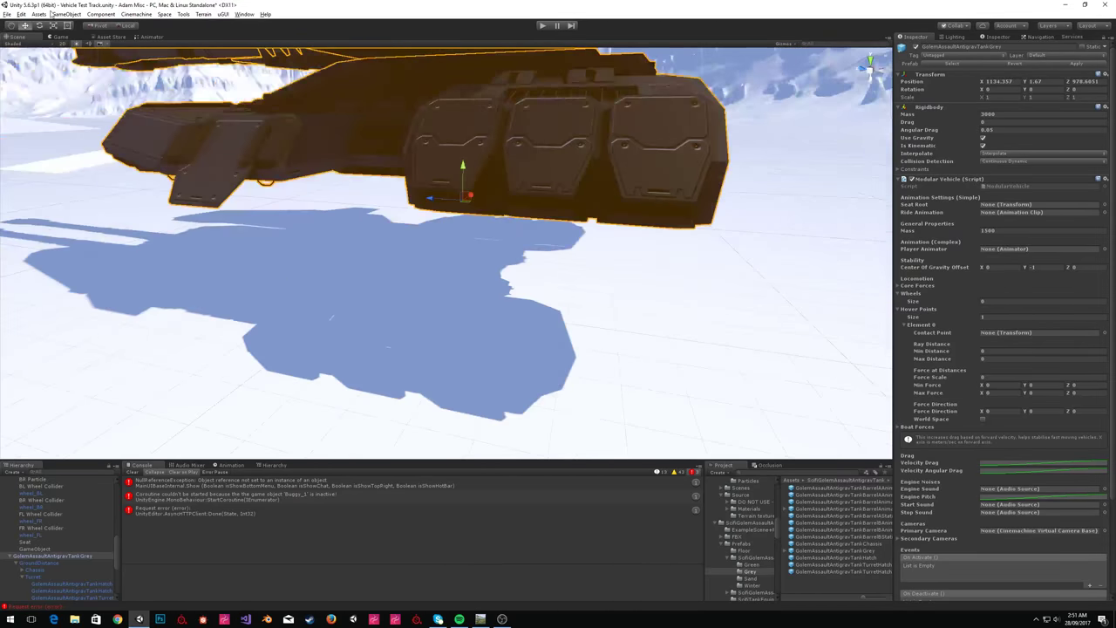
left_click(66, 14)
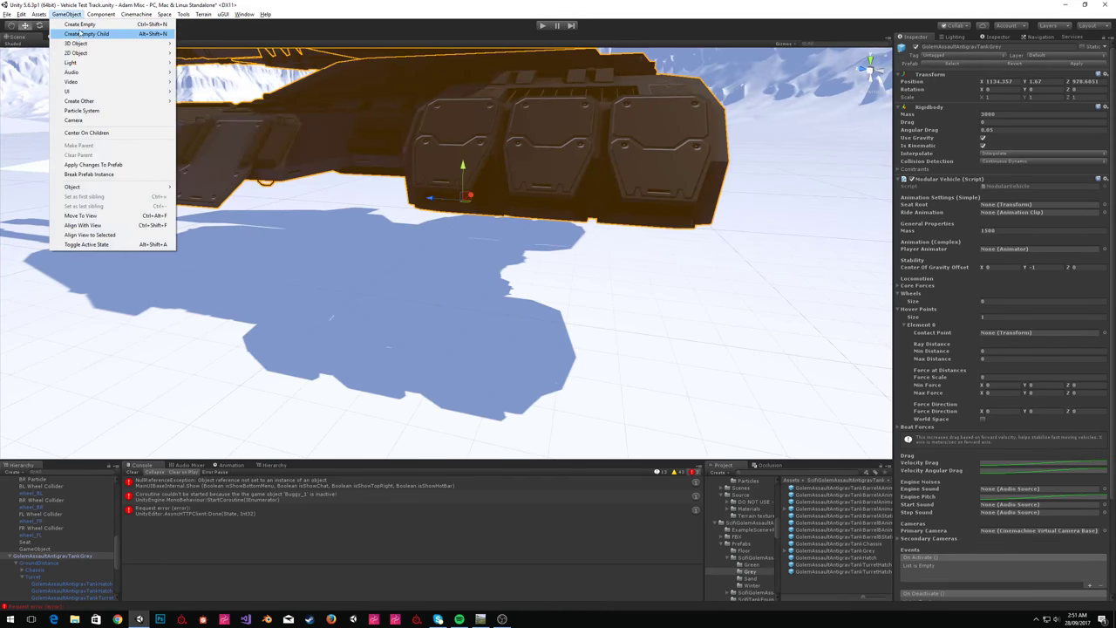
left_click(82, 34)
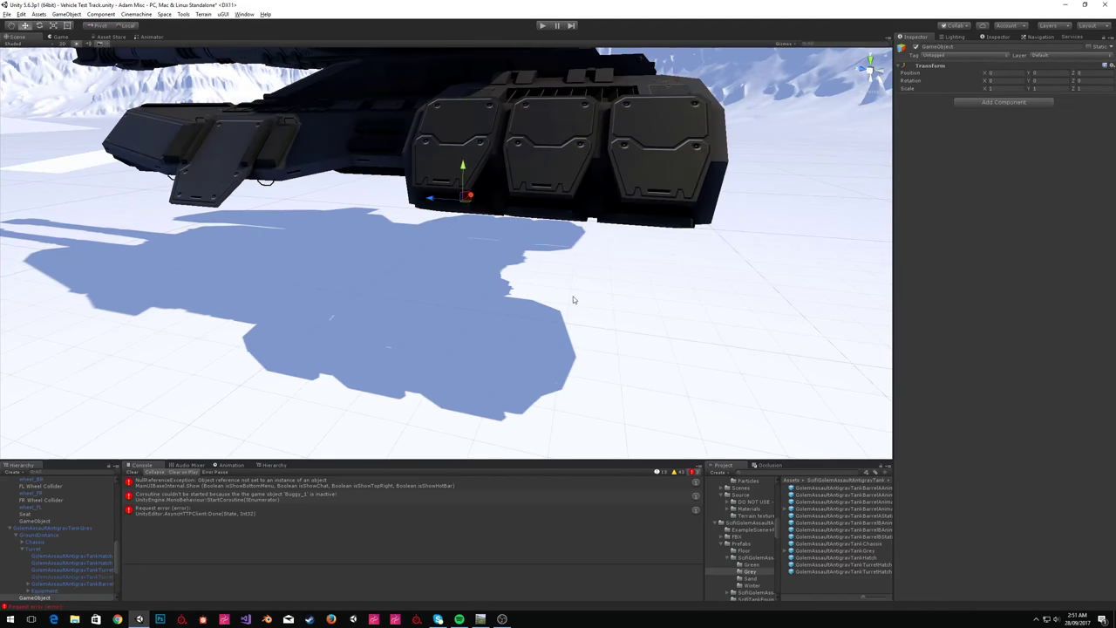
left_click(959, 47)
type("Hover Pol")
Move the Hover Point beneath the tank's rear-left engine, at about X -5.2 and Z -4.25.
right_click_drag(523, 175, 542, 163)
key("w")
left_click_drag(345, 193, 614, 190)
key("f")
right_click_drag(513, 179, 511, 181)
key("w")
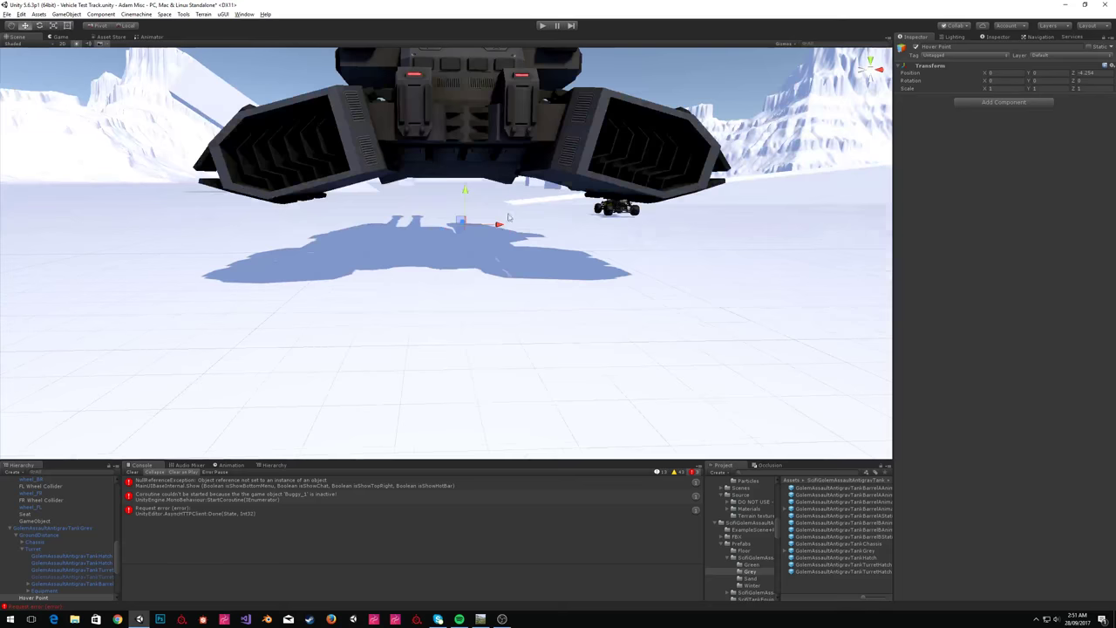
left_click_drag(498, 227, 354, 237)
key("w")
right_click_drag(543, 155, 576, 114)
key("a")
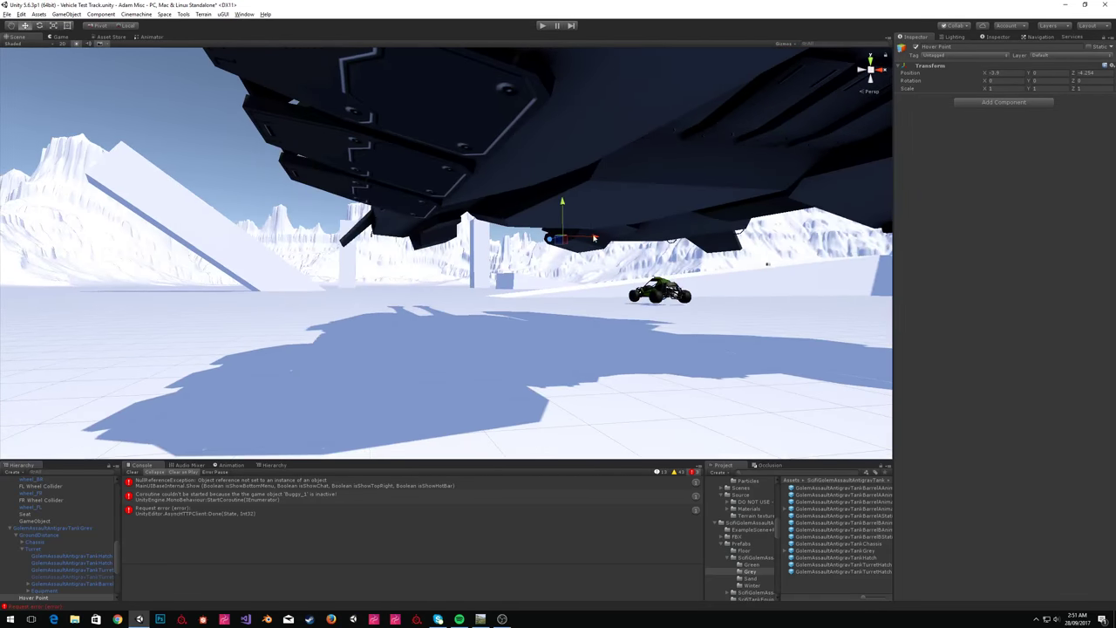
right_click_drag(594, 238, 712, 239)
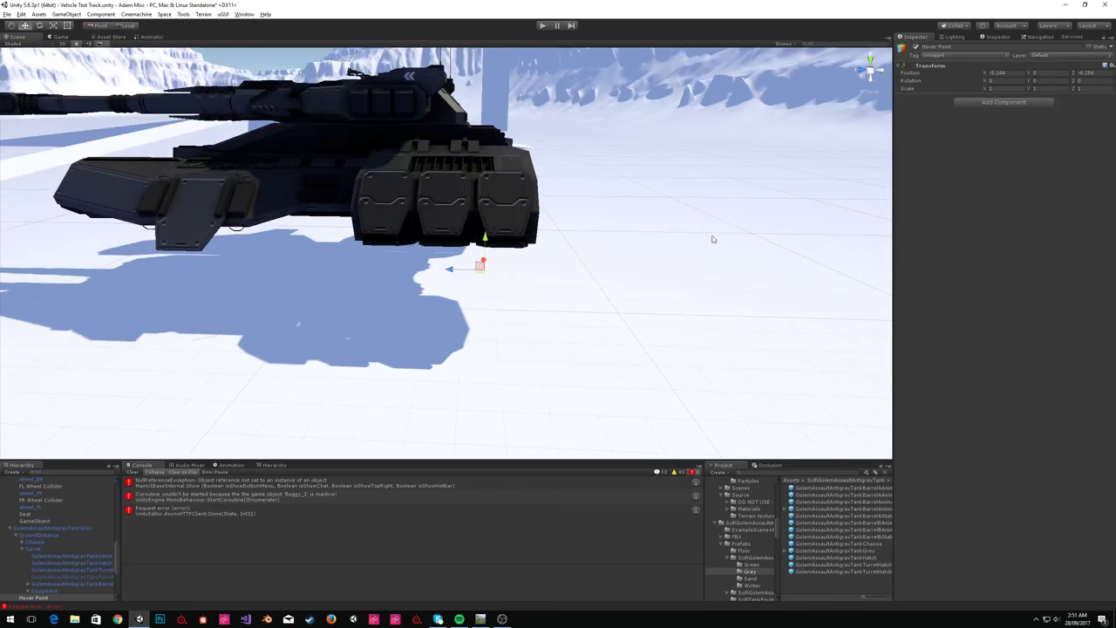
Round the Hover Point's position to X -5 and Z -4.
right_click_drag(828, 150, 606, 191)
key("s")
key("d")
left_click(1001, 73)
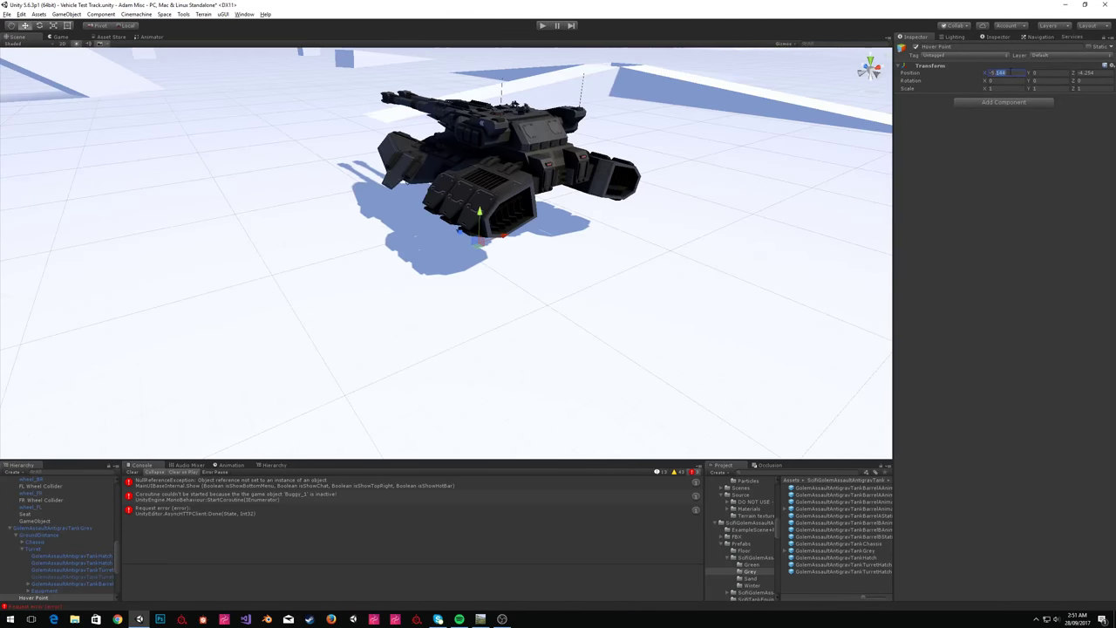
key("BackSpace")
key("Tab")
key("Tab")
key("Right")
key("shift+Left")
key("shift+Left")
key("shift+Left")
key("shift+Left")
key("BackSpace")
Duplicate the Hover Point twice along the same side of the tank, placing the copies at Z 6 and Z 1.
left_click(73, 600)
key("ctrl+d")
left_click(1084, 73)
type("4")
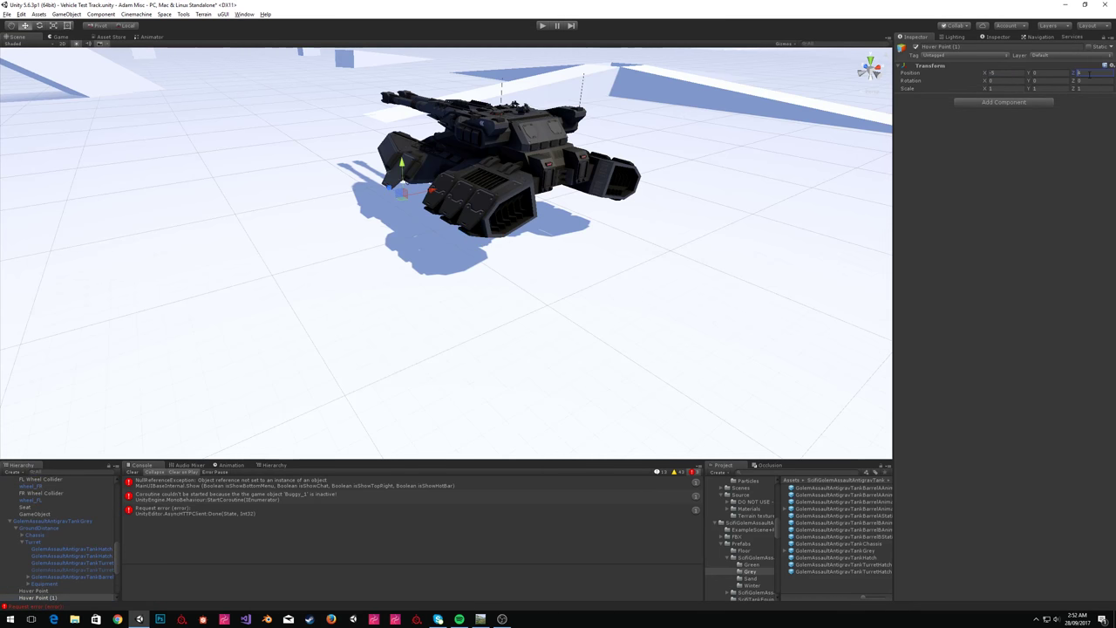
key("w")
right_click_drag(527, 274, 675, 227)
key("d")
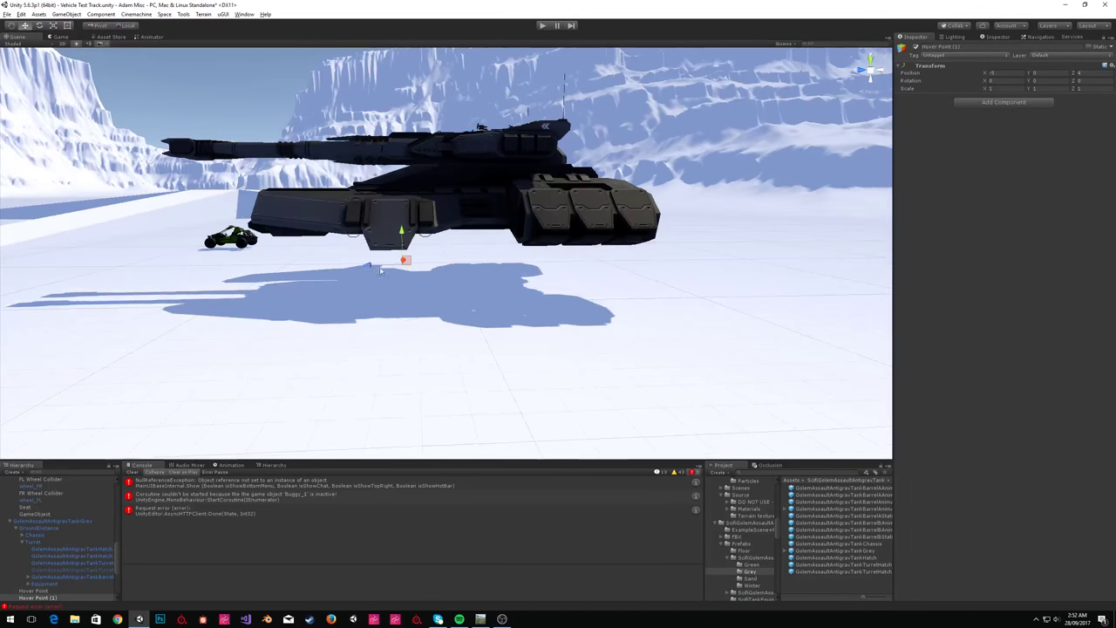
left_click_drag(371, 266, 311, 274)
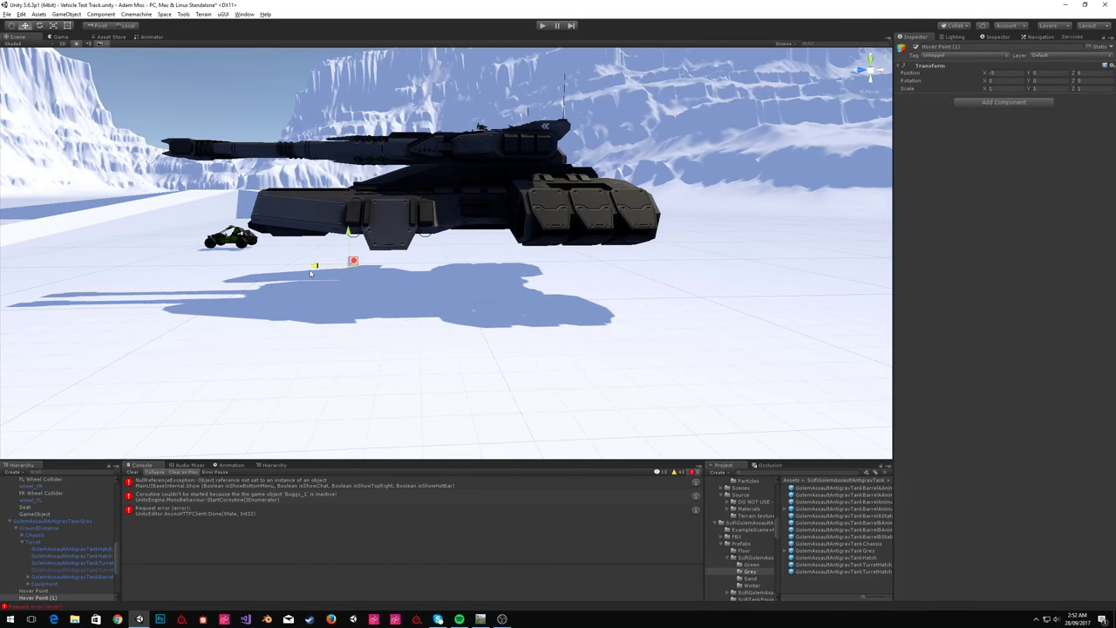
key("ctrl+d")
left_click_drag(316, 268, 446, 264)
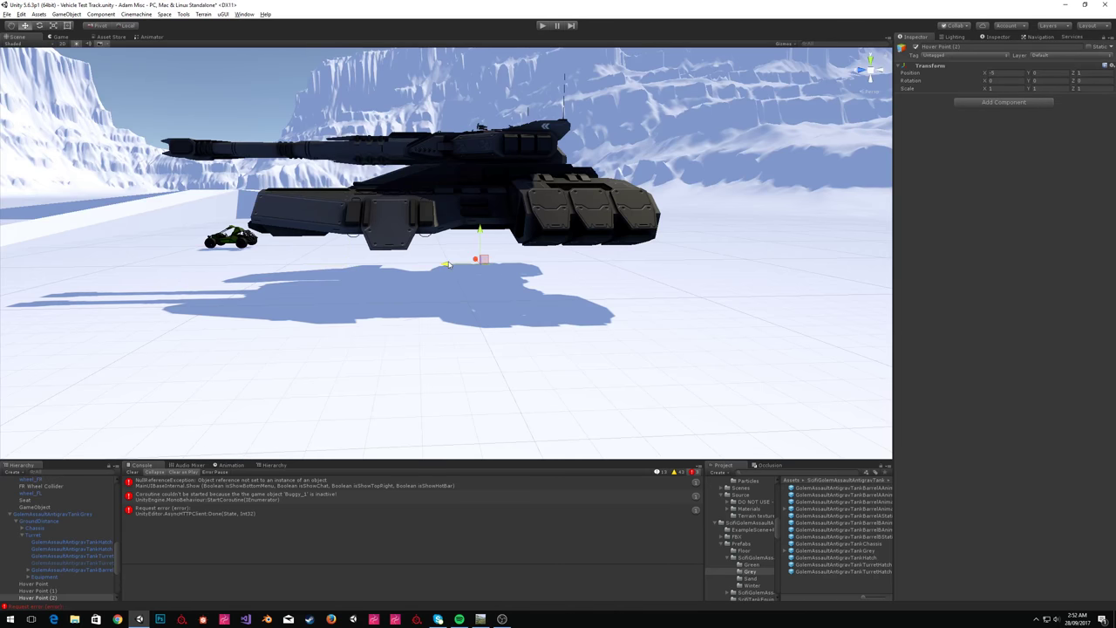
Duplicate the three hover points together and move the copies to the tank's opposite side at X 5.
double_click(82, 601)
left_click(75, 584)
left_click(73, 591)
left_click(66, 598)
left_click(66, 585, "shift")
right_click_drag(488, 246, 448, 212)
key("s")
key("ctrl+d")
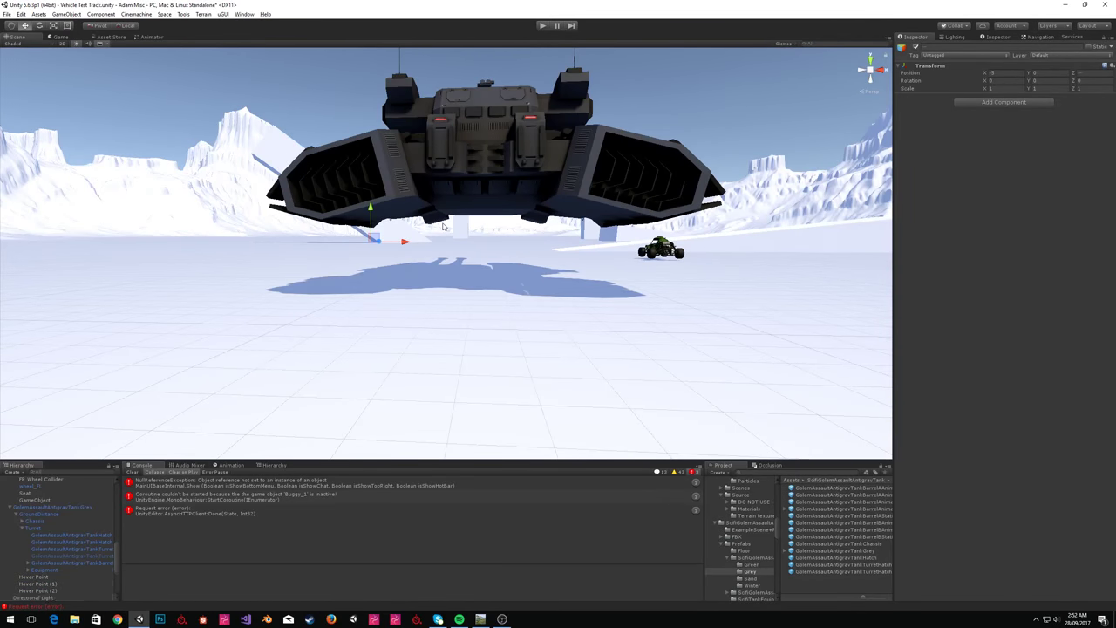
left_click_drag(405, 241, 678, 244)
Create another empty child object under the tank's root, with the view set just above the turret facing forward.
scroll(70, 582, "down", 3)
scroll(54, 523, "up", 3)
scroll(54, 523, "up", 5)
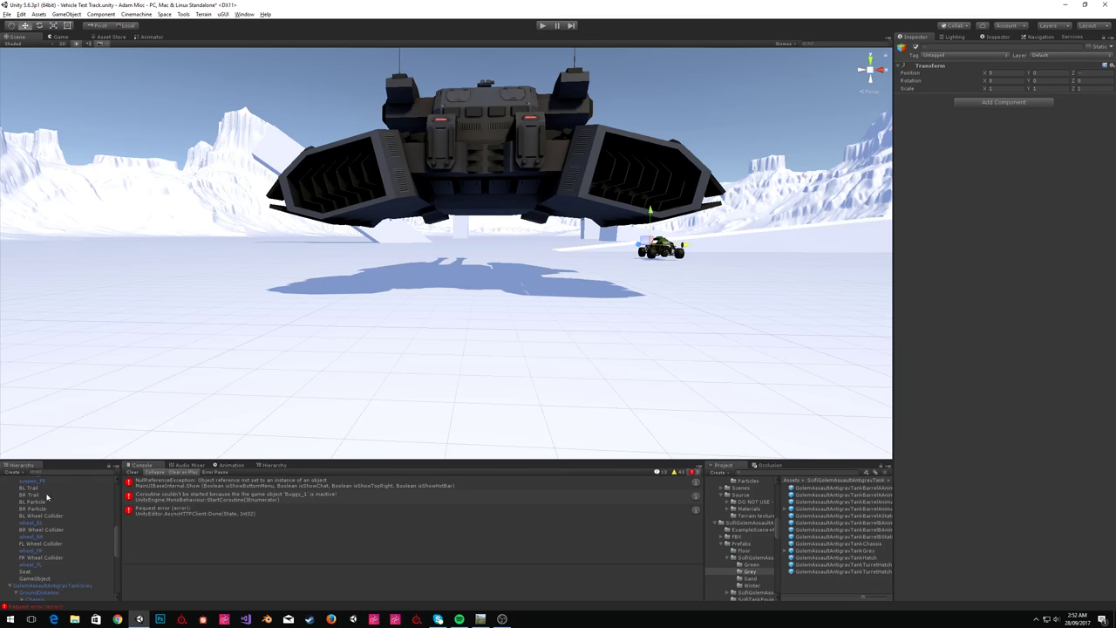
left_click(54, 585)
scroll(1004, 409, "down", 3)
scroll(1005, 409, "up", 3)
mouse_move(532, 228)
right_mouse_down()
mouse_move(617, 183)
mouse_move(489, 267)
mouse_move(381, 249)
mouse_move(375, 218)
mouse_move(449, 228)
mouse_move(533, 271)
mouse_move(536, 239)
right_mouse_up()
left_click_drag(536, 239, 469, 134, "alt")
left_click(469, 134)
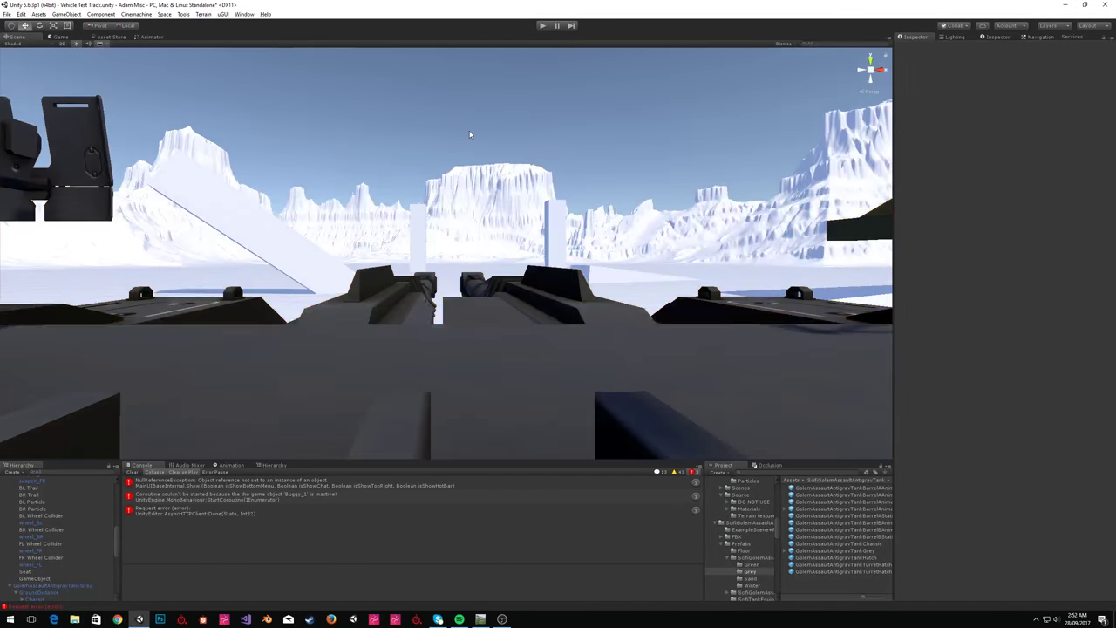
left_click(81, 12)
left_click(75, 592)
left_click(76, 586)
left_click(66, 14)
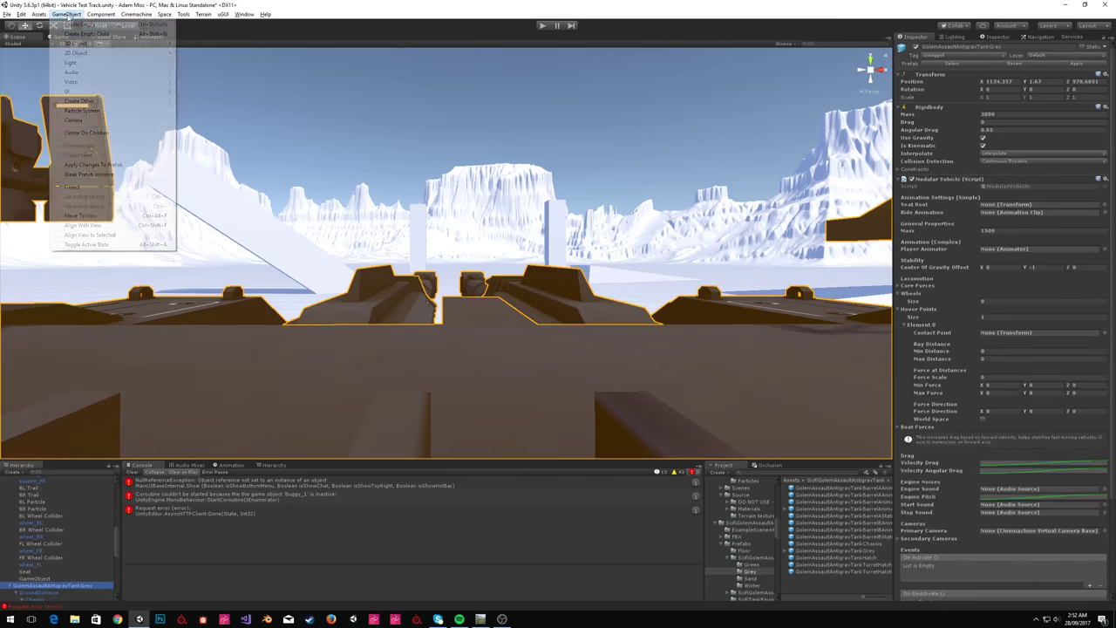
left_click(88, 34)
Align the new empty object with the current view so it sits on top of the turret.
key("f")
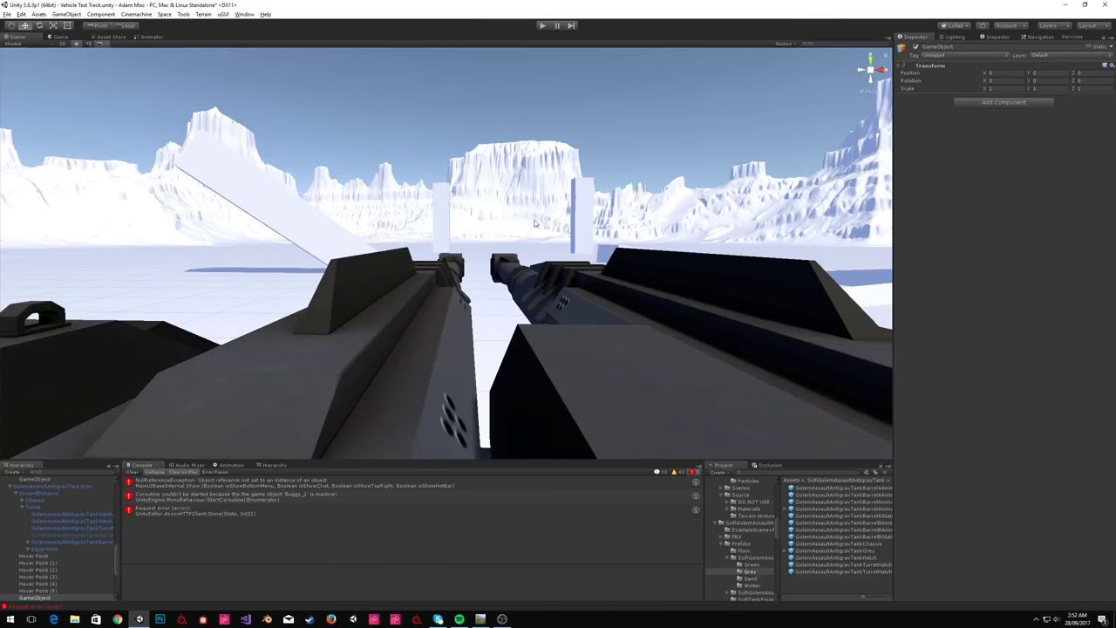
key("ctrl+shift+f")
left_click_drag(671, 184, 446, 247, "alt")
scroll(447, 247, "down", 4)
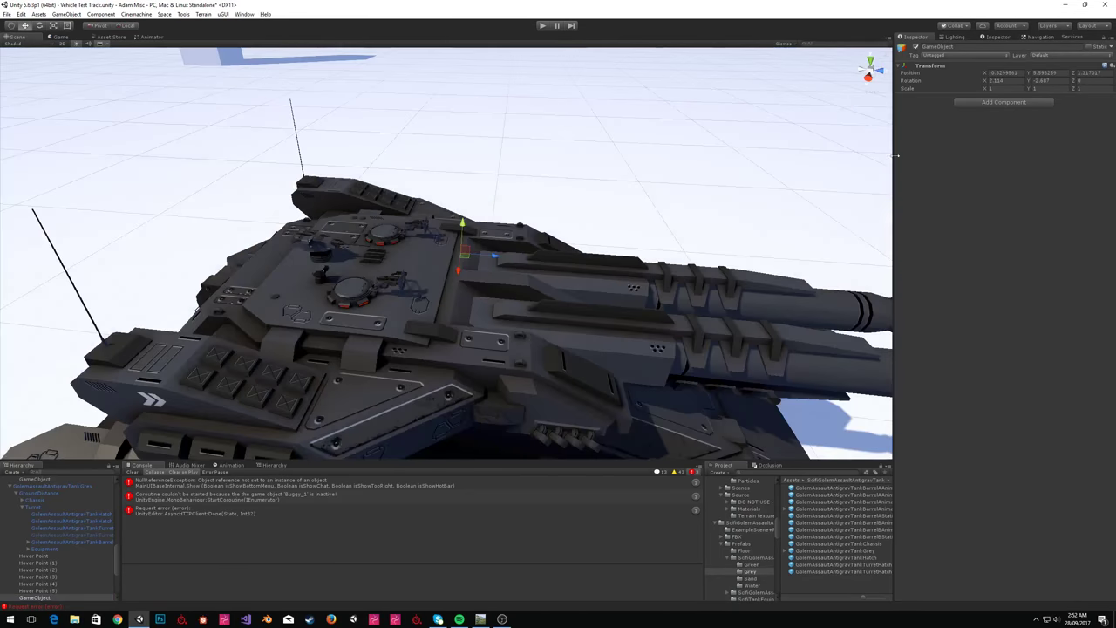
Set the object's X and Y rotation to 0 and rename it Seat.
left_click(1008, 80)
type("0")
key("Tab")
type("0")
left_click(959, 47)
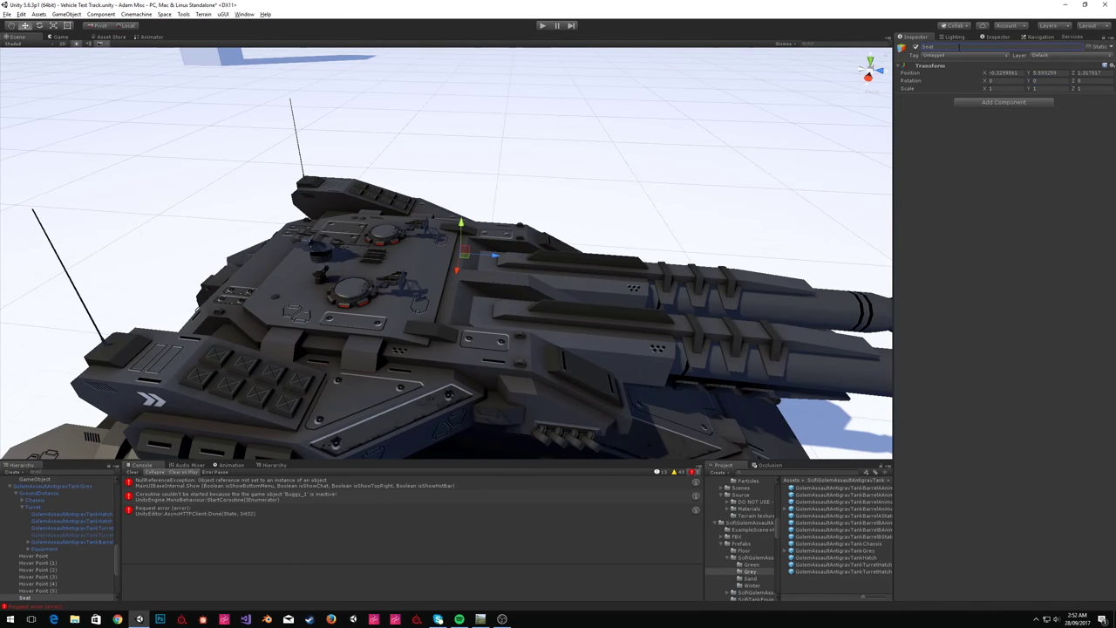
Assign Seat as the tank's Seat Root and fly_idle as its Ride Animation in the Modular Vehicle component.
scroll(77, 541, "up", 2)
left_click(65, 514)
scroll(22, 573, "down", 4)
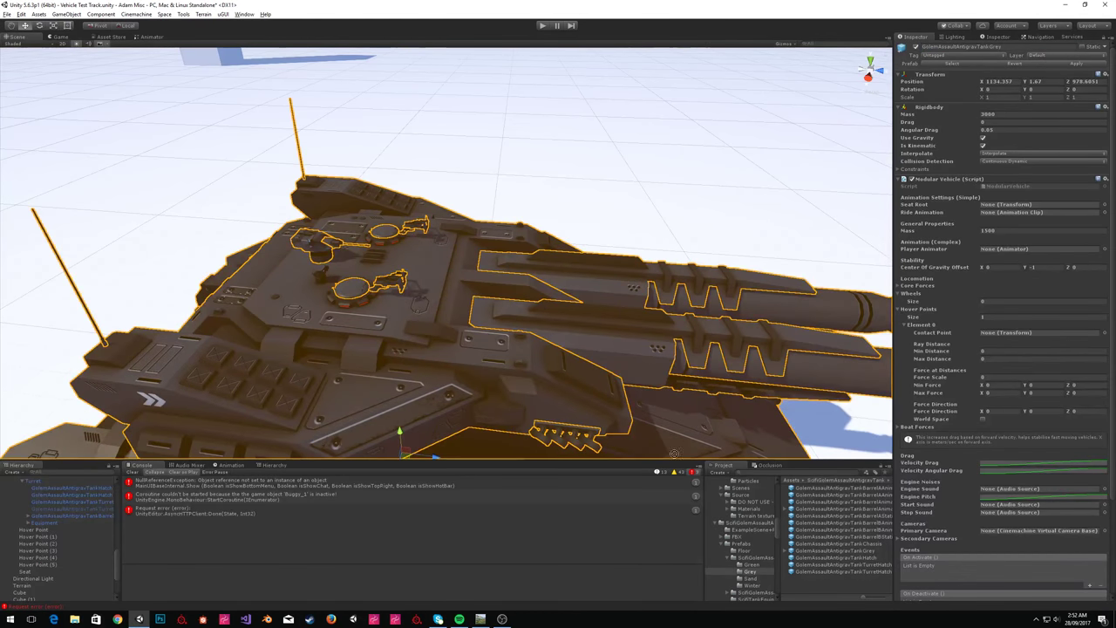
left_click_drag(722, 349, 1003, 208)
left_click(1104, 212)
type("fly_id")
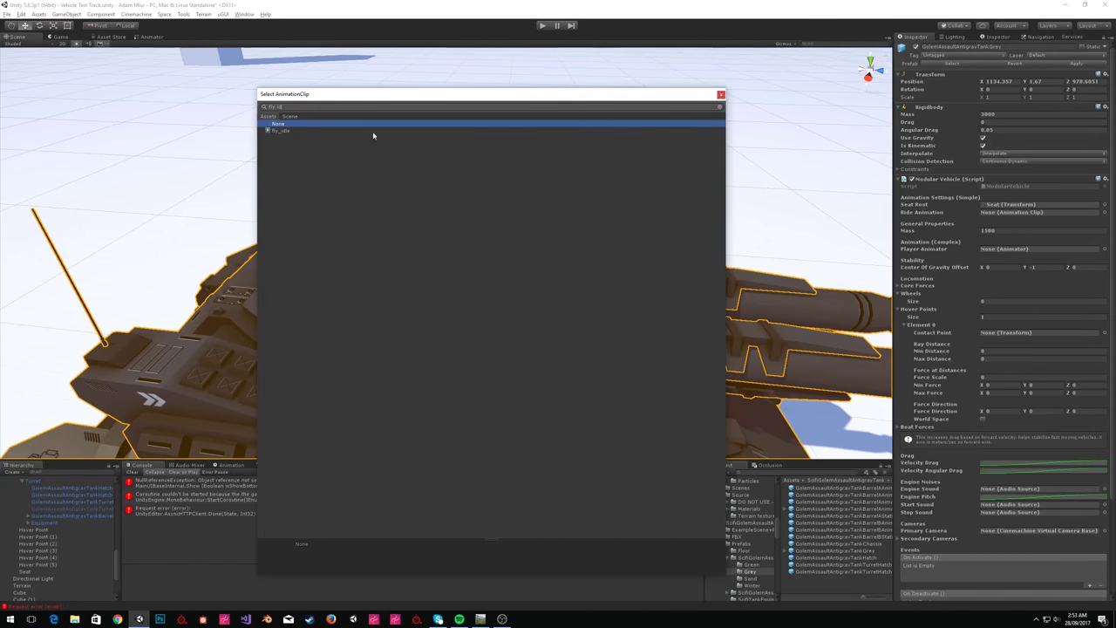
left_click(374, 131)
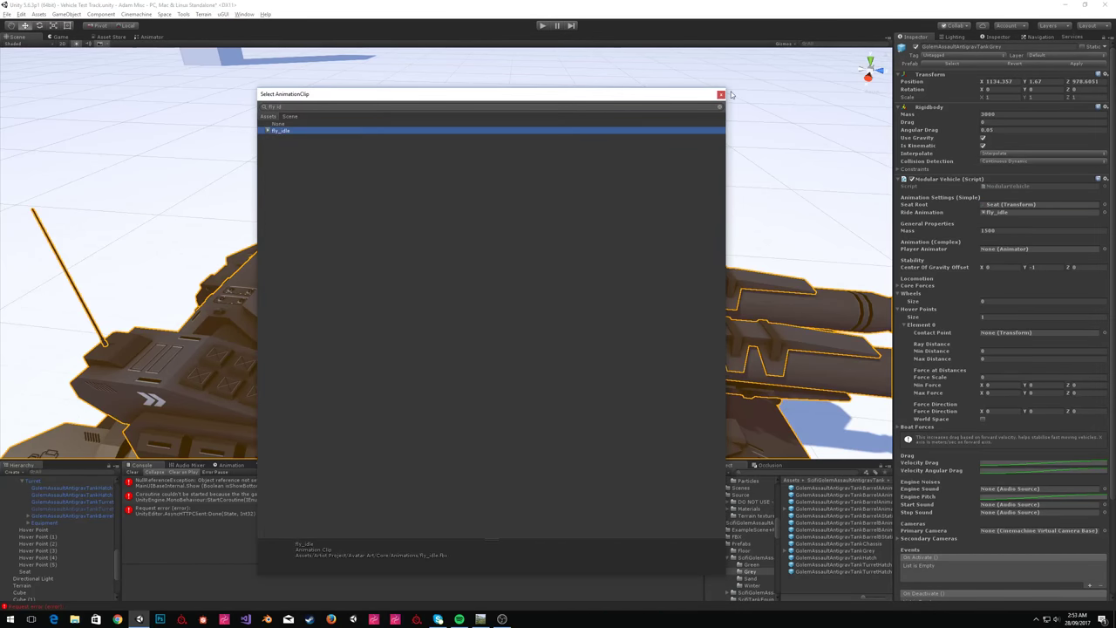
left_click(721, 94)
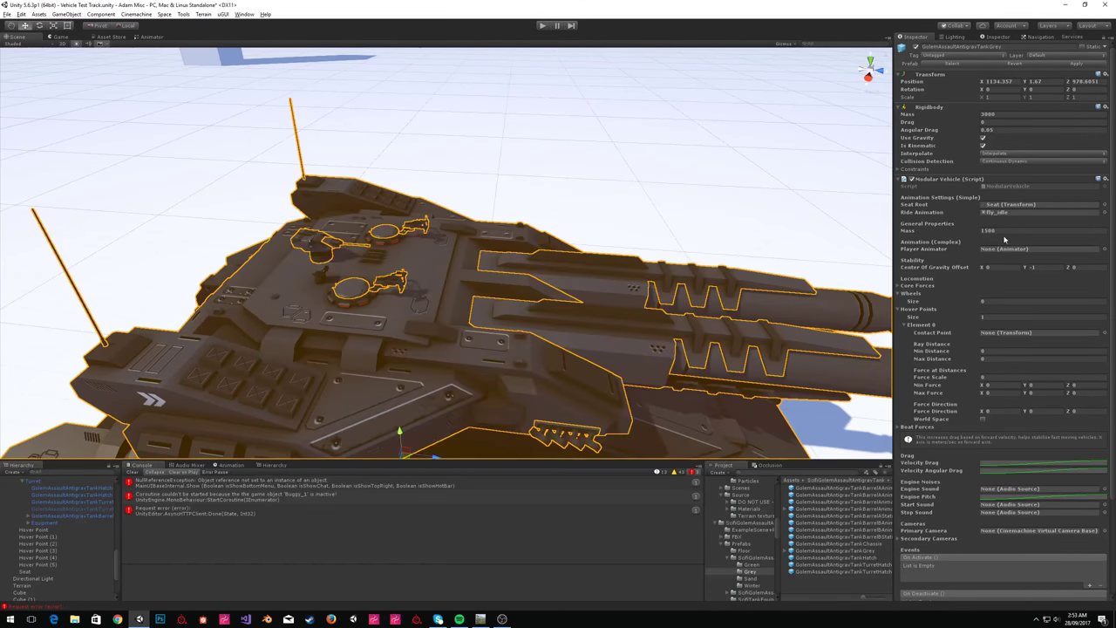
Enable the Forward and Backward forces in Core Forces, with Forward Force Z 60 and Backward Force Z 20.
right_click_drag(558, 209, 466, 285)
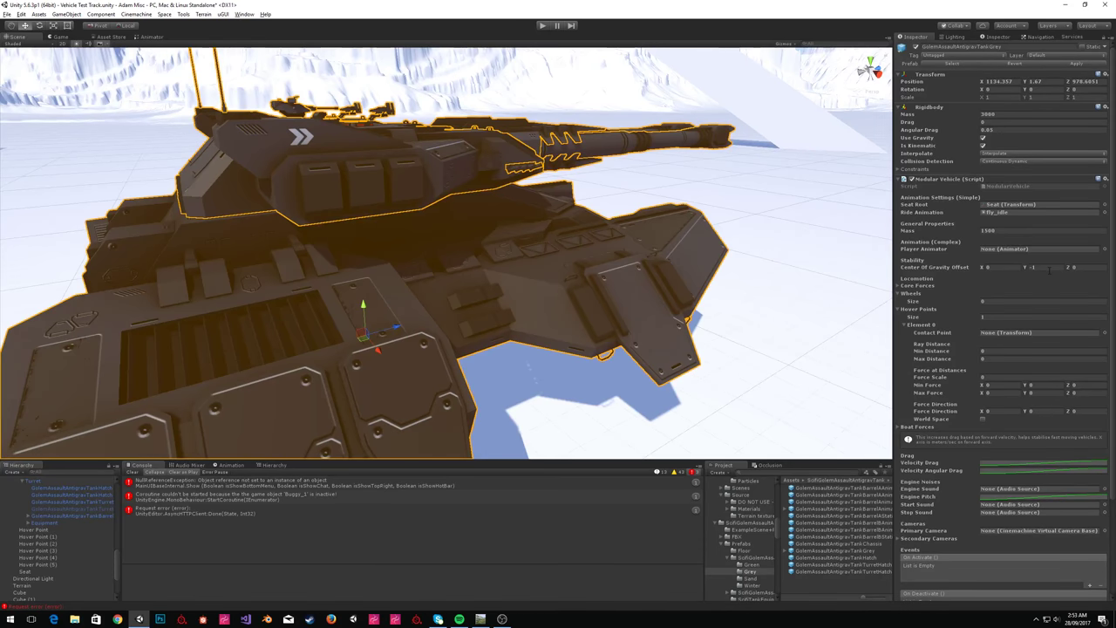
right_click_drag(597, 250, 763, 269)
key("a")
key("s")
key("d")
right_click_drag(764, 270, 614, 286)
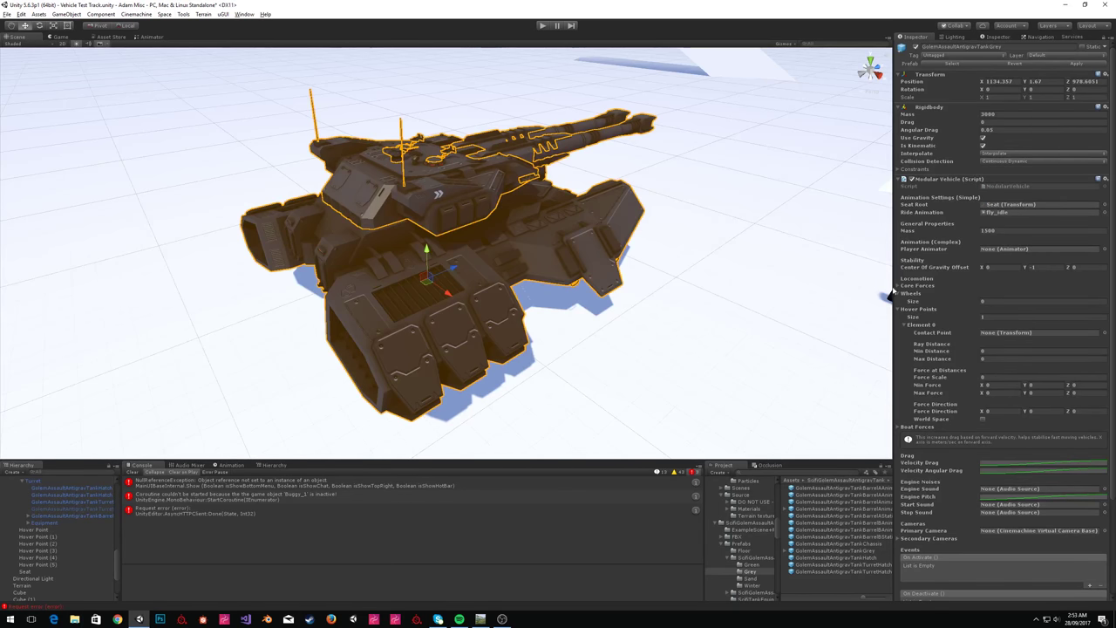
left_click(914, 285)
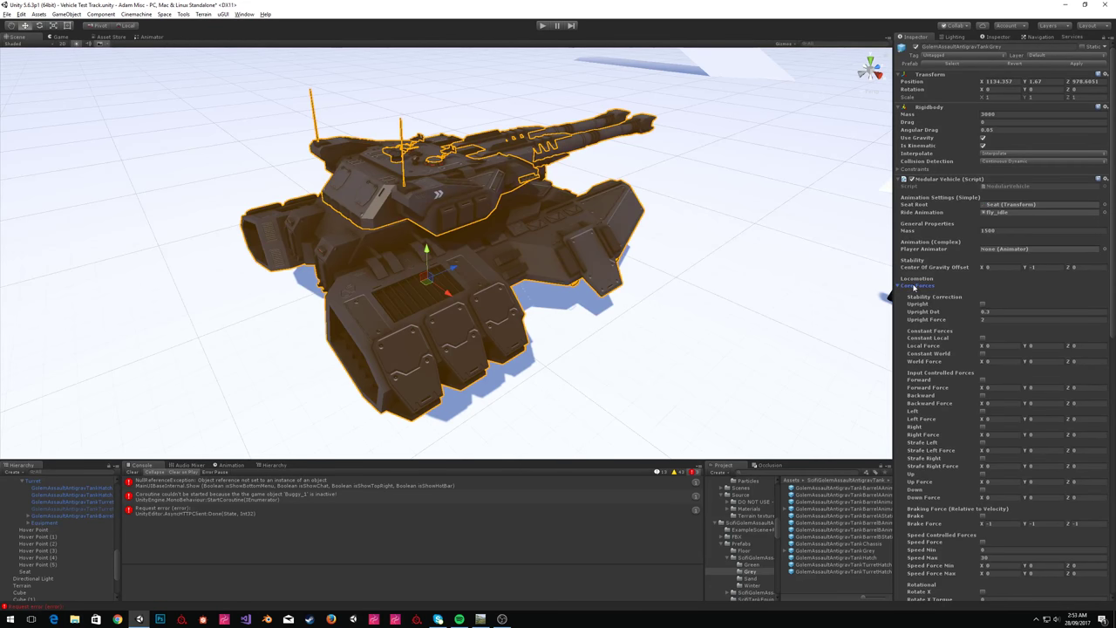
left_click(982, 381)
left_click(1090, 387)
type("60")
left_click(983, 396)
left_click(1085, 403)
Enable Strafe Left and Strafe Right, with Strafe Left Force X -40 and Strafe Right Force X 40.
left_click(983, 443)
left_click(982, 458)
left_click(1008, 465)
right_click_drag(436, 301, 543, 328)
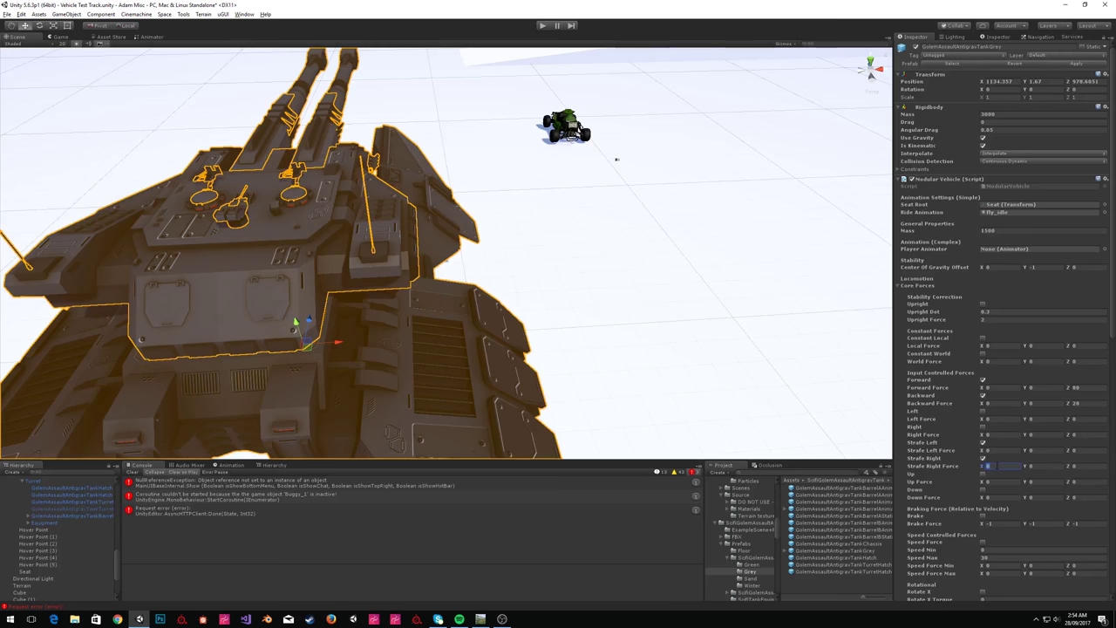
type("40")
left_click(991, 450)
type("-40")
left_click(983, 442)
Enable Rotate Y in the Rotational section and set Rotate Y Torque to 100.
scroll(1016, 467, "down", 1)
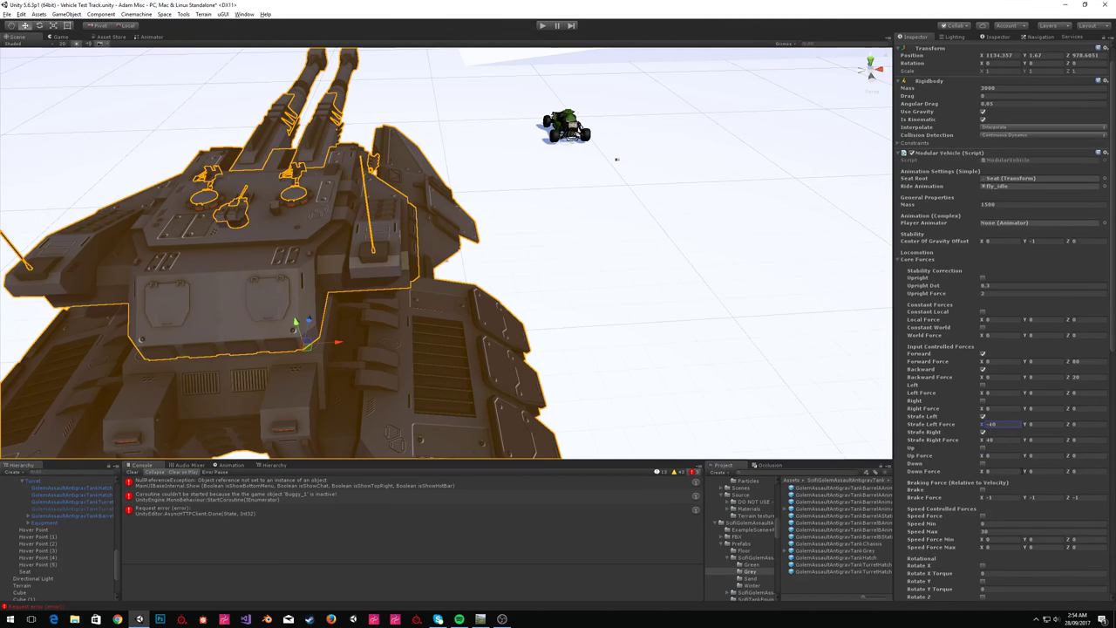
scroll(1038, 495, "down", 3)
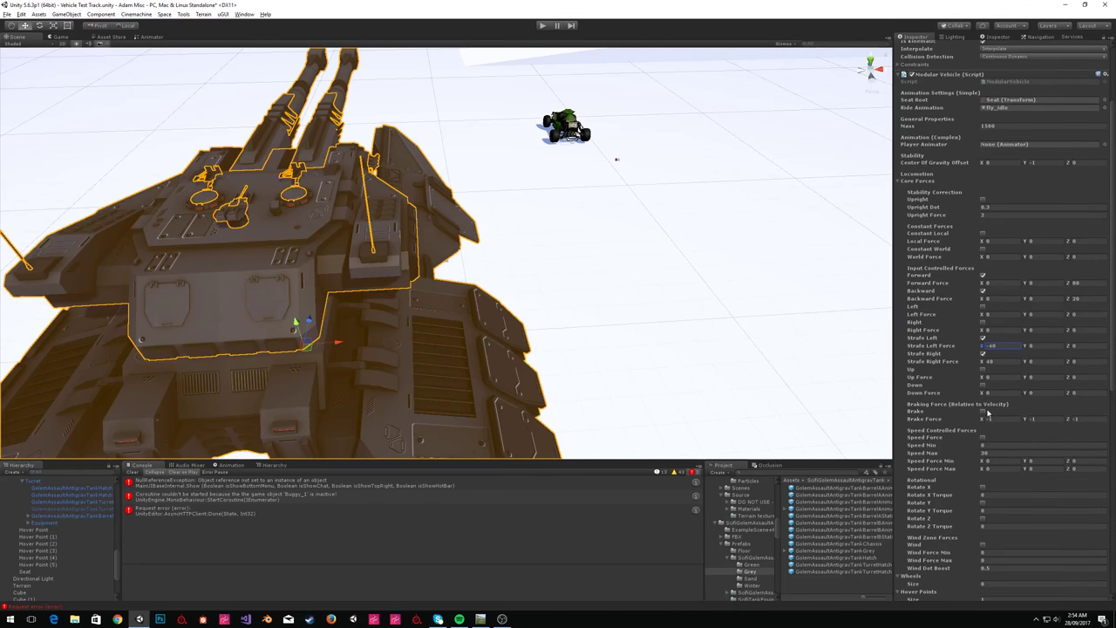
scroll(1062, 468, "down", 3)
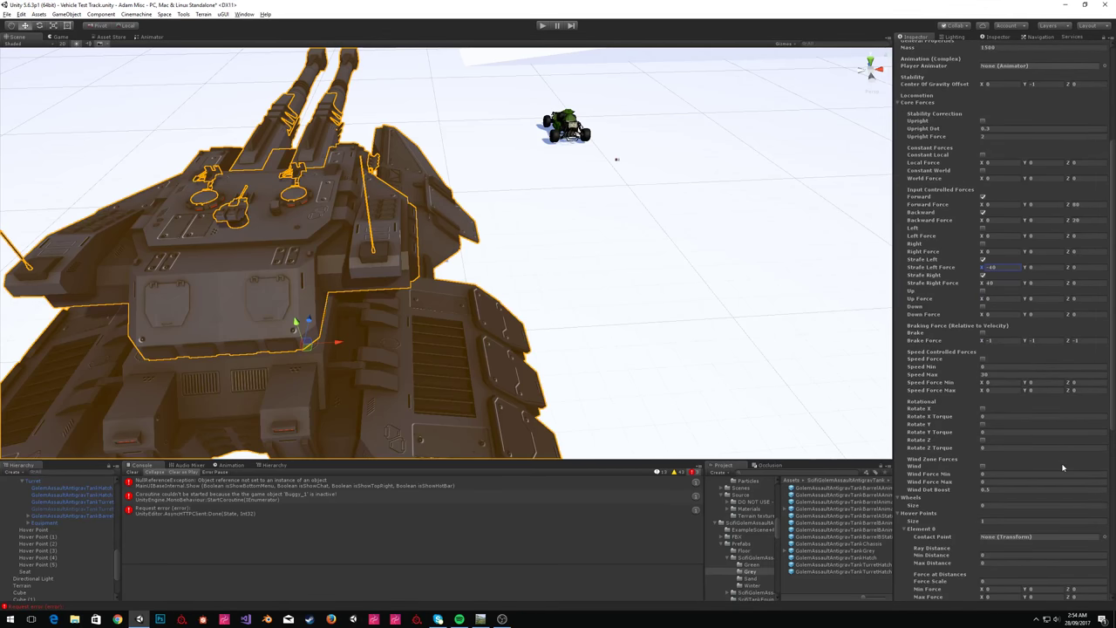
left_click(982, 425)
left_click(994, 432)
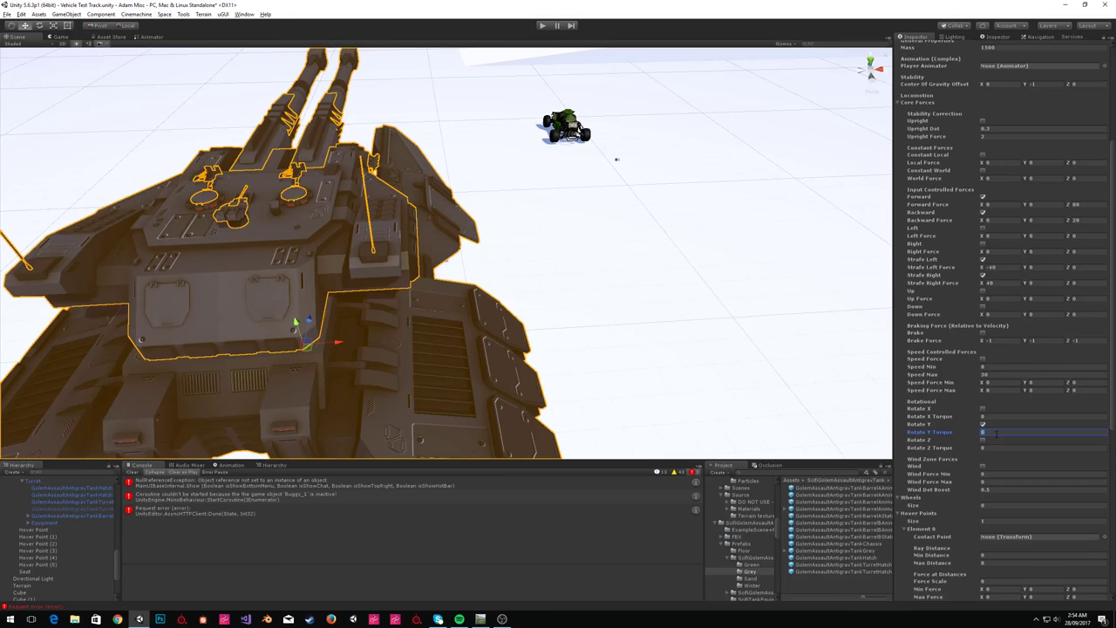
type("100")
Assign Hover Point as the Contact Point of Element 0 in the Hover Points list.
scroll(1003, 314, "down", 6)
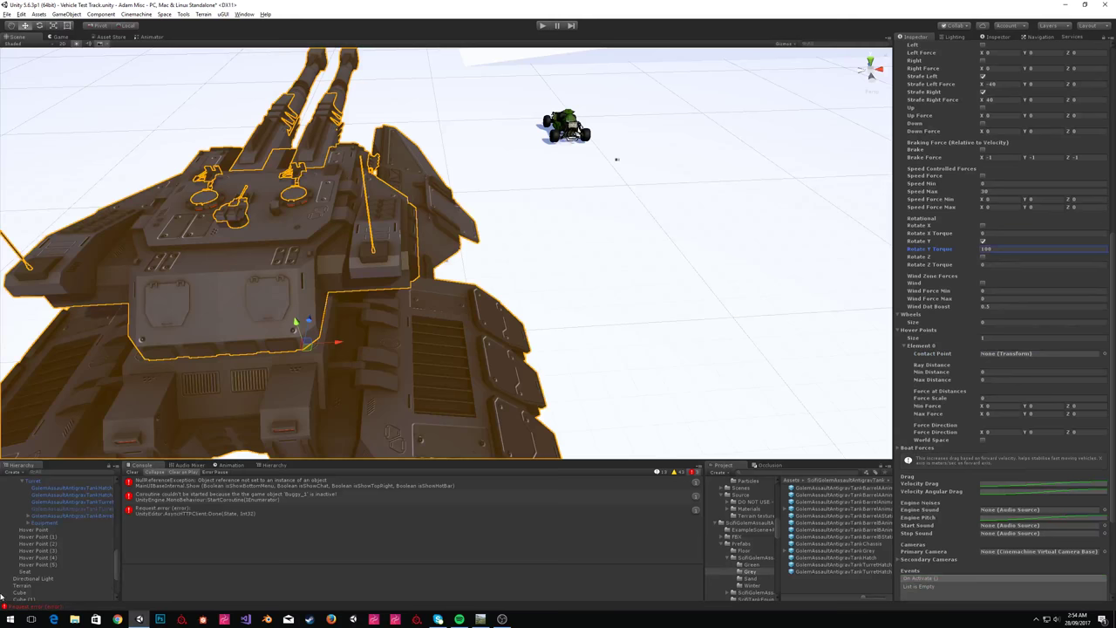
left_click_drag(35, 529, 998, 359)
right_click_drag(558, 249, 292, 69)
left_click_drag(292, 69, 331, 139, "alt")
scroll(1104, 419, "up", 1)
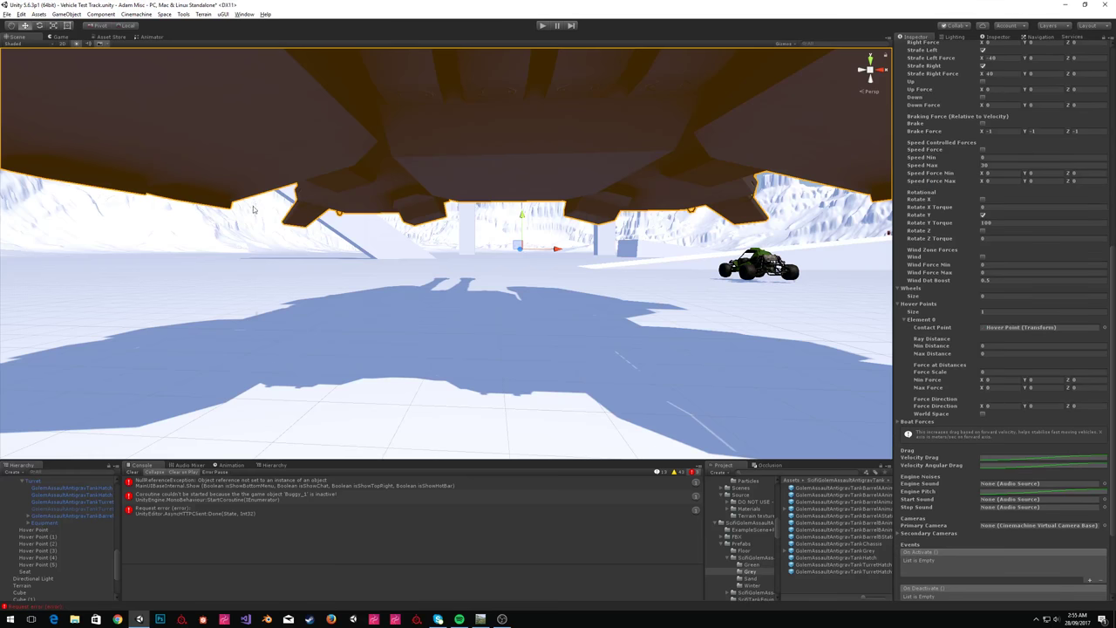
scroll(1104, 419, "up", 2)
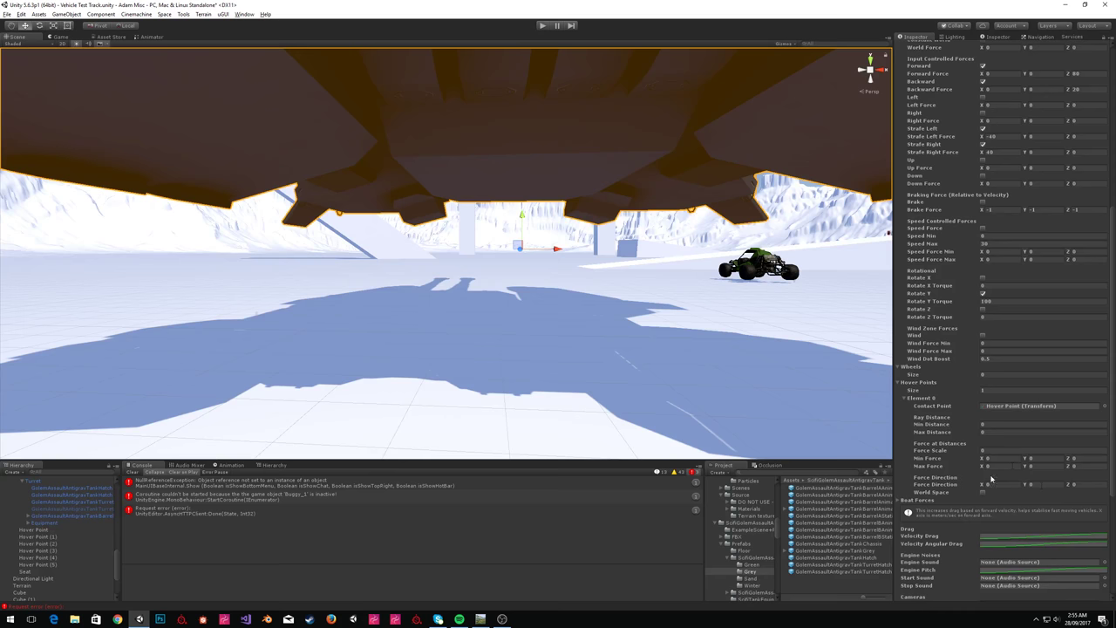
Set Element 0's Force Direction Y to -1, enable World Space and set its Max Distance to 10.
left_click(1041, 485)
left_click(984, 493)
right_click_drag(527, 216, 445, 234)
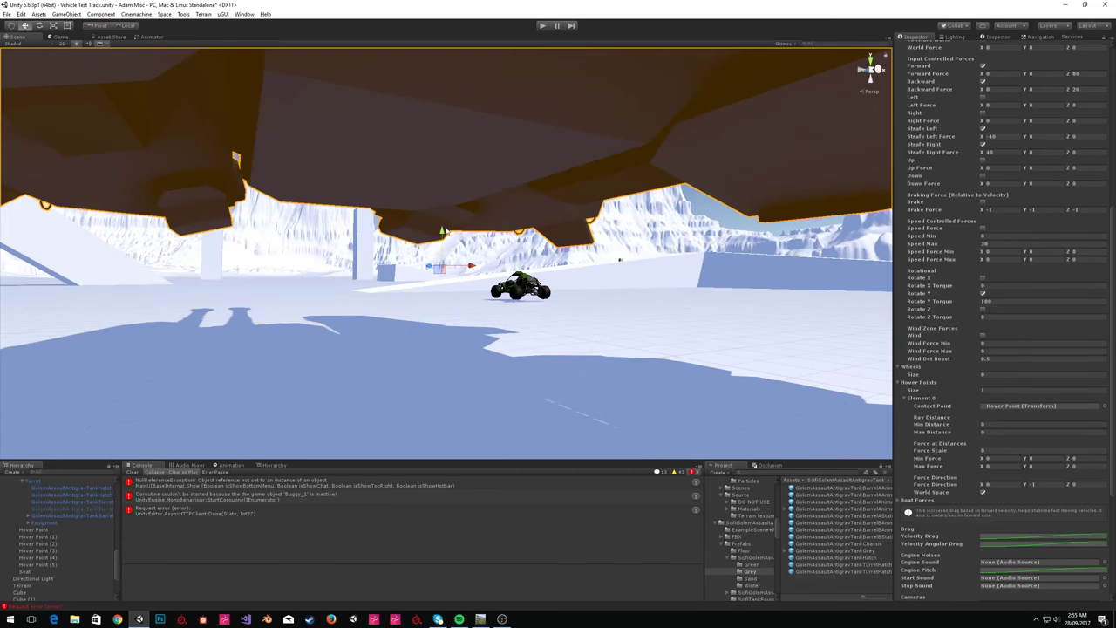
right_click_drag(492, 253, 483, 265)
key("w")
right_click_drag(403, 290, 427, 288)
key("s")
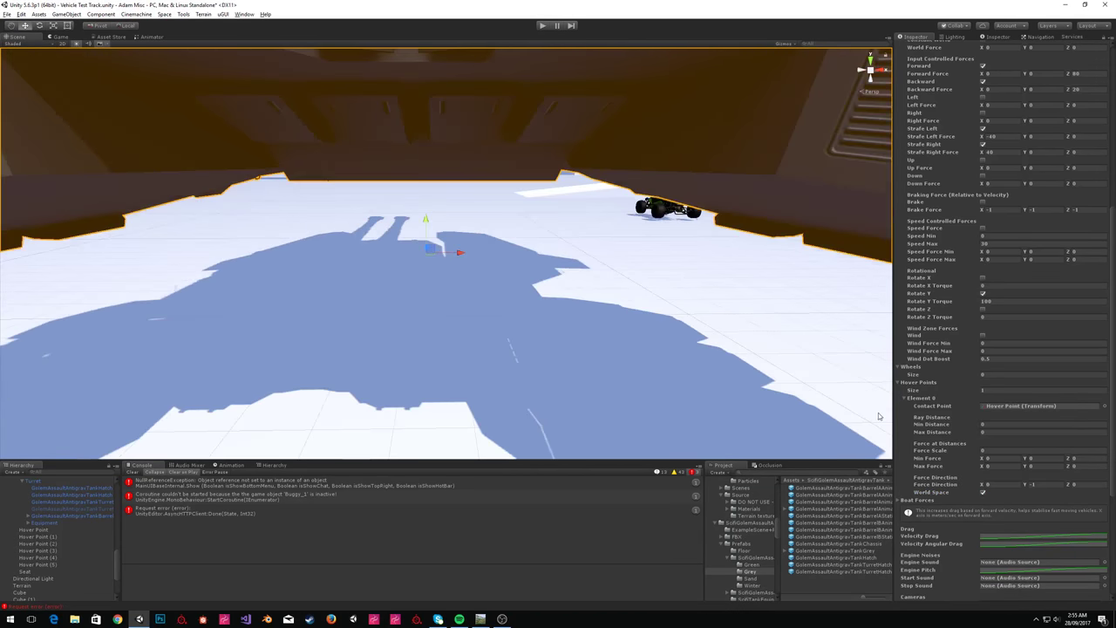
left_click(995, 432)
type("10")
right_click_drag(567, 282, 503, 265)
left_click_drag(503, 265, 528, 276, "alt")
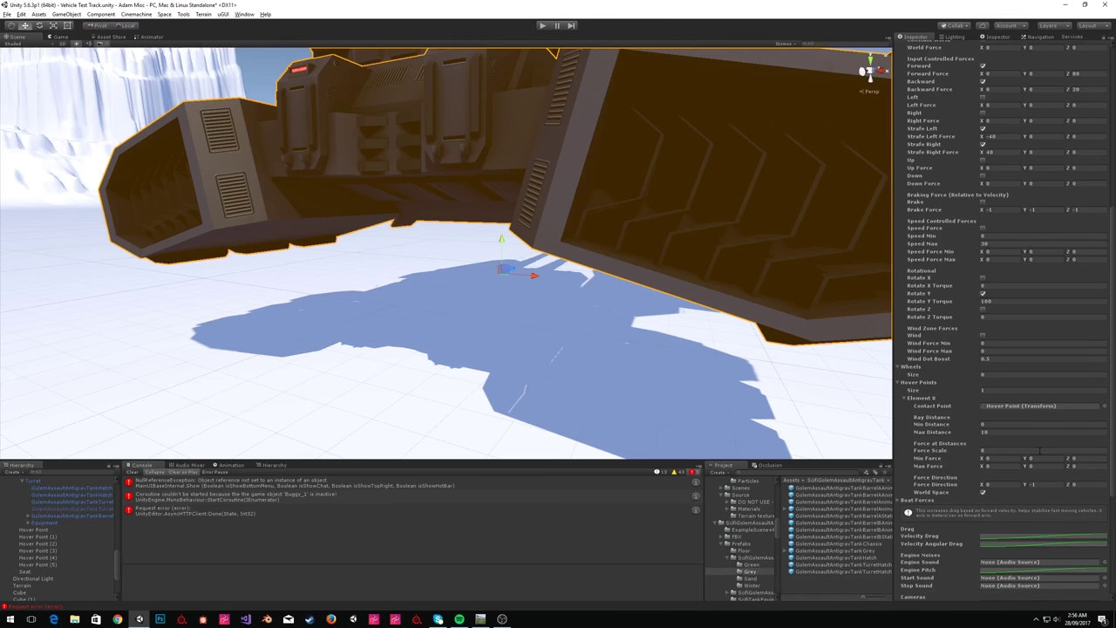
Set Element 0's Force Scale to 1 and its Max Force Y to 5000.
left_click(1040, 450)
left_click(1029, 458)
left_click(1031, 466)
type("000")
Set the Hover Points size to 6 and assign Hover Point (1) and (2) as contact points of Elements 1 and 2.
scroll(1011, 454, "up", 3)
left_click(985, 494)
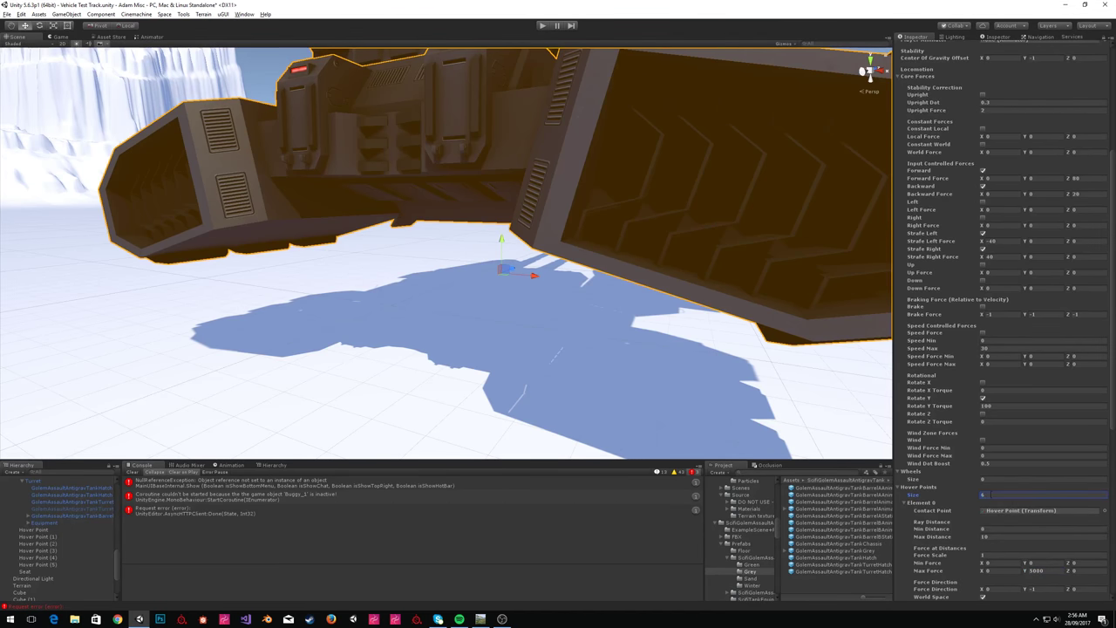
scroll(988, 482, "down", 8)
left_click(907, 396)
left_click(1039, 301)
left_click_drag(44, 539, 996, 408)
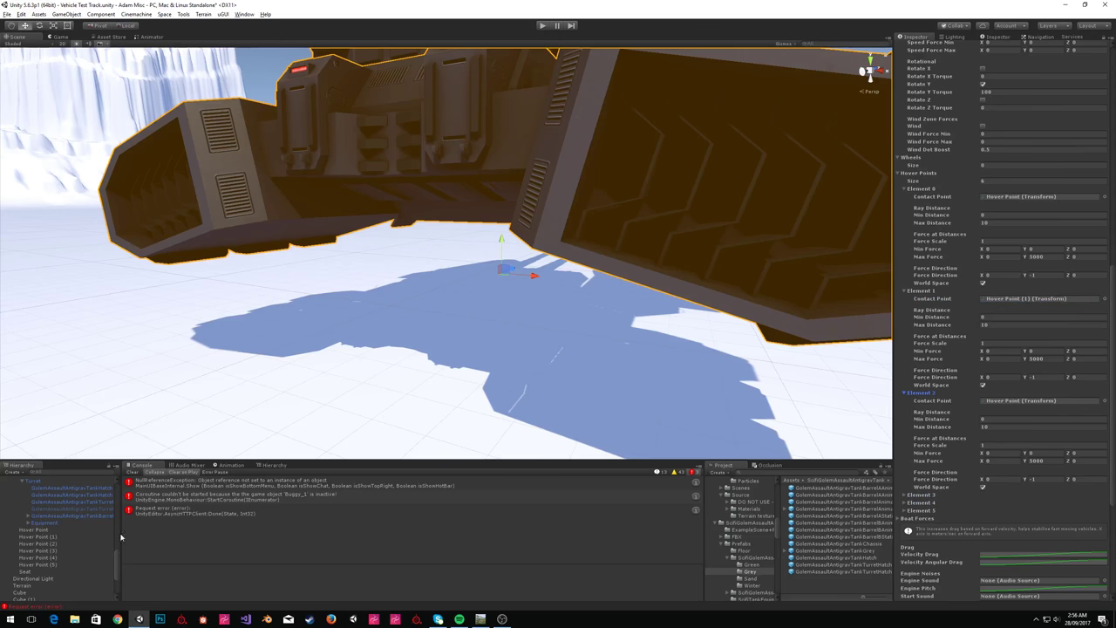
left_click_drag(1090, 425, 997, 401)
Assign Hover Point (3), (4) and (5) as the contact points of Elements 3, 4 and 5.
left_click(920, 494)
scroll(927, 497, "down", 3)
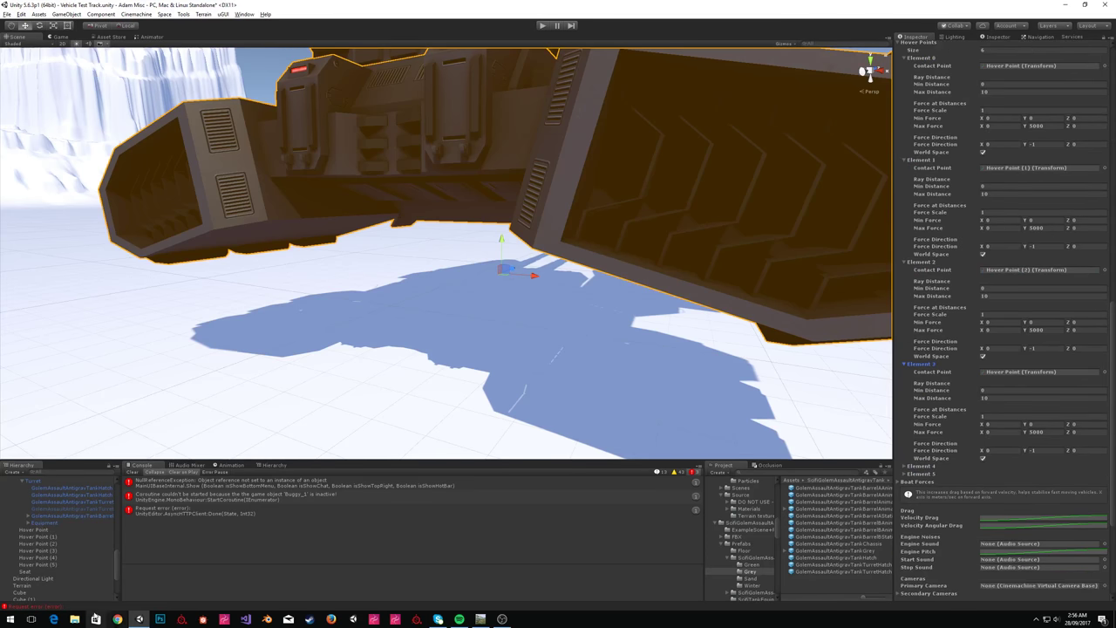
left_click_drag(1113, 454, 1028, 373)
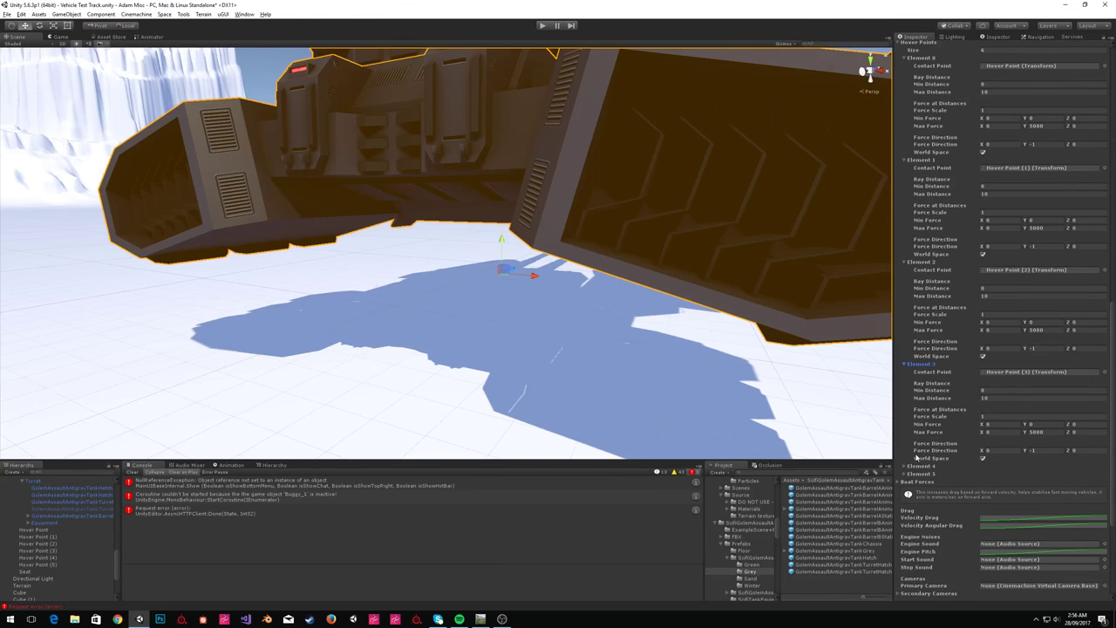
left_click(918, 466)
left_click_drag(48, 558, 1026, 477)
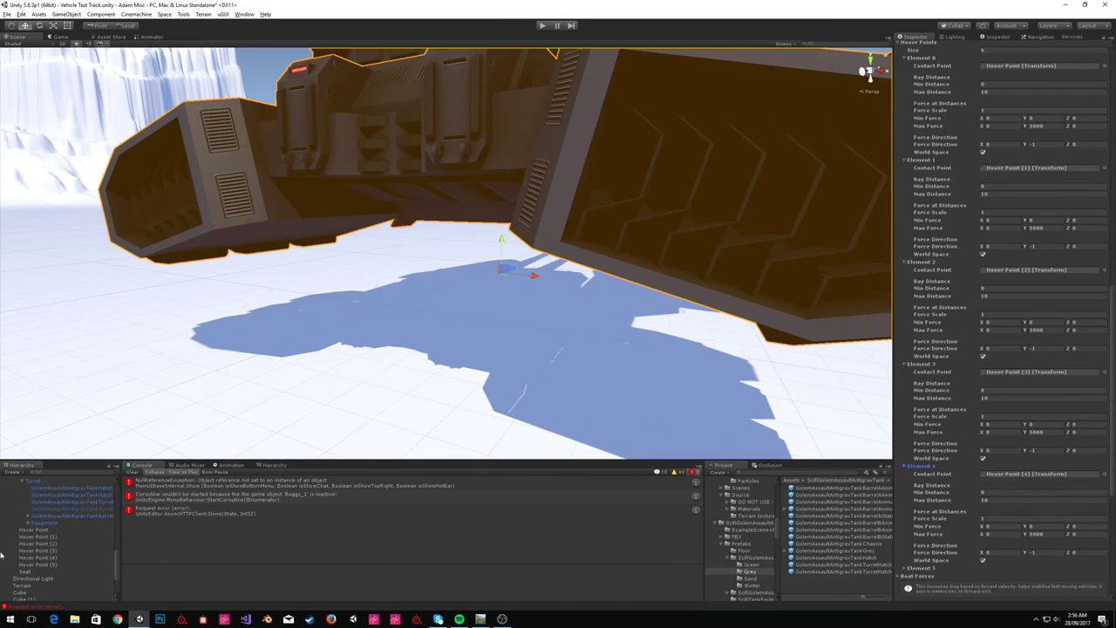
scroll(962, 513, "down", 3)
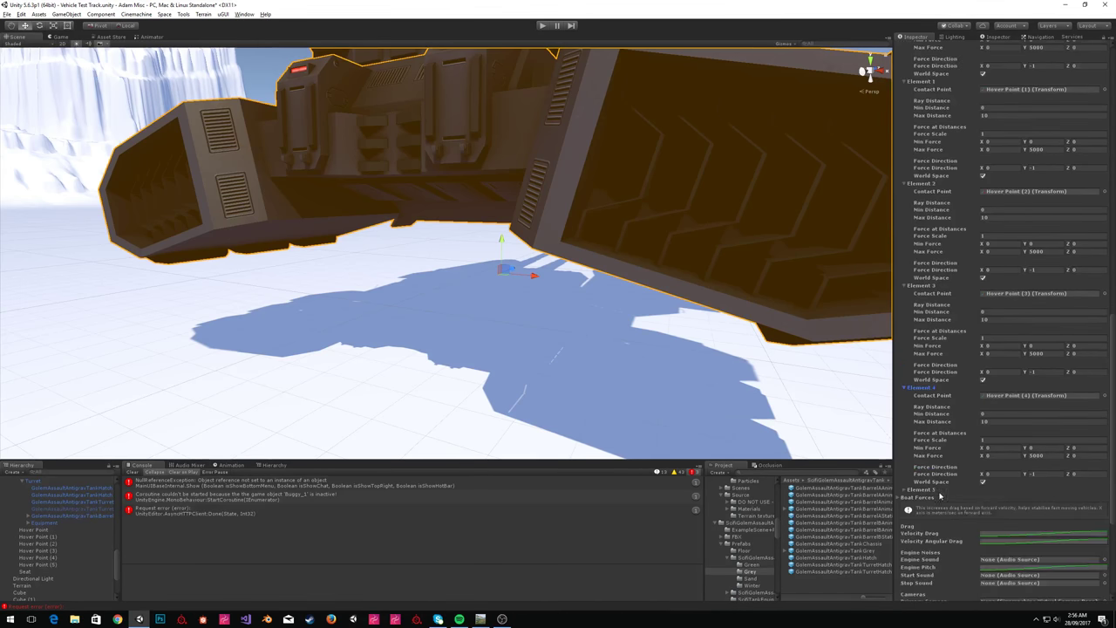
left_click(938, 491)
left_click_drag(85, 565, 1046, 506)
scroll(1029, 491, "down", 3)
Create an empty child object under the tank and align it with the current scene view.
right_click_drag(331, 140, 478, 230)
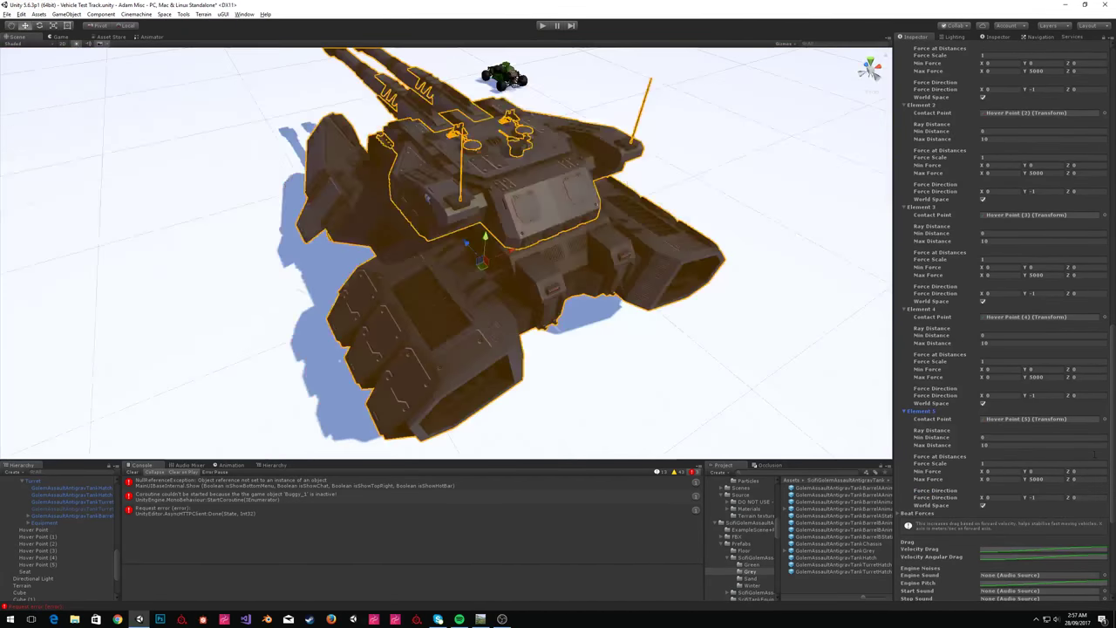
scroll(1092, 456, "down", 7)
scroll(42, 549, "up", 5)
left_click(67, 14)
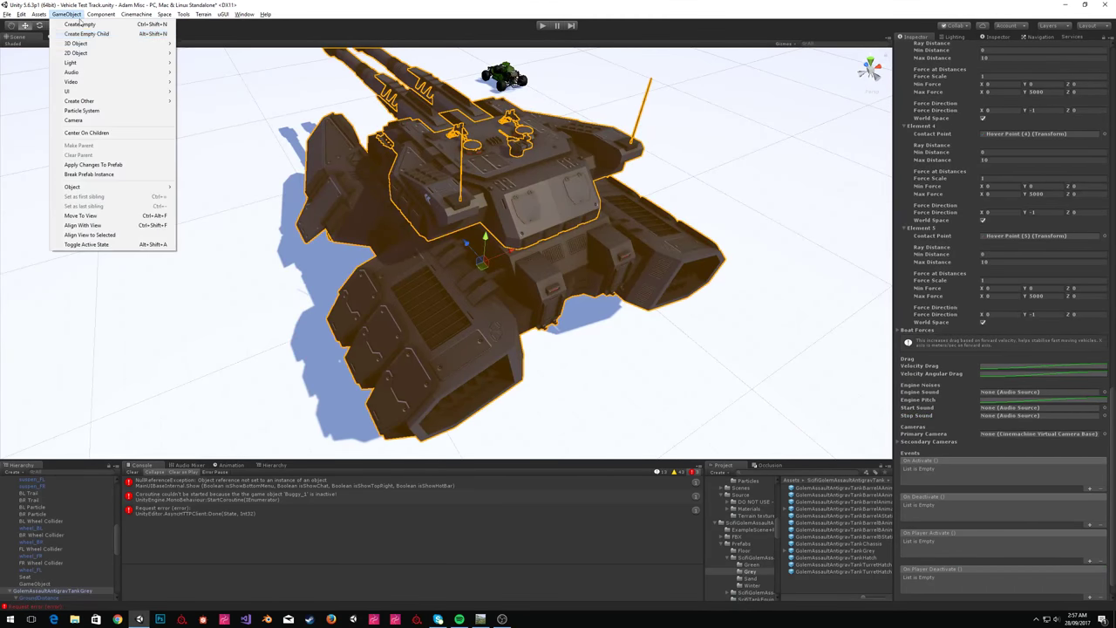
left_click(93, 34)
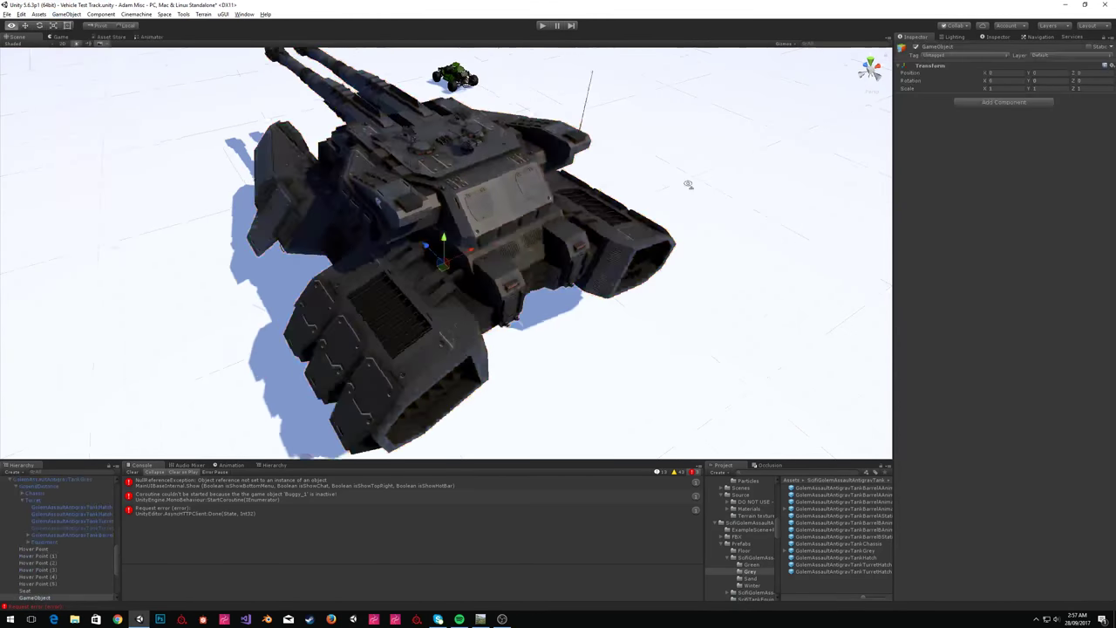
key("ctrl+shift+f")
right_click_drag(609, 128, 558, 167)
scroll(67, 538, "up", 15)
scroll(35, 499, "down", 8)
Create a new Camera in the scene and add a Cinemachine Brain component to it.
left_click(66, 14)
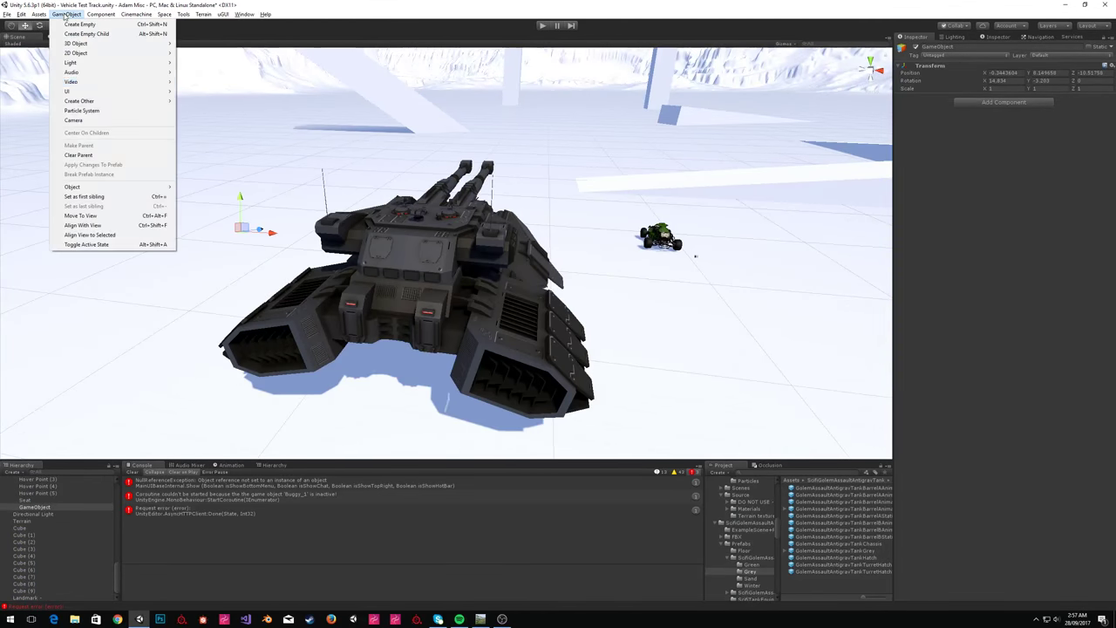
left_click(87, 117)
left_click(974, 290)
type("brain")
key("Return")
Add a Cinemachine Virtual Camera component to the tank's empty child GameObject.
scroll(74, 557, "up", 5)
right_click_drag(565, 259, 459, 261)
key("d")
left_click_drag(460, 261, 501, 262, "alt")
scroll(41, 542, "down", 3)
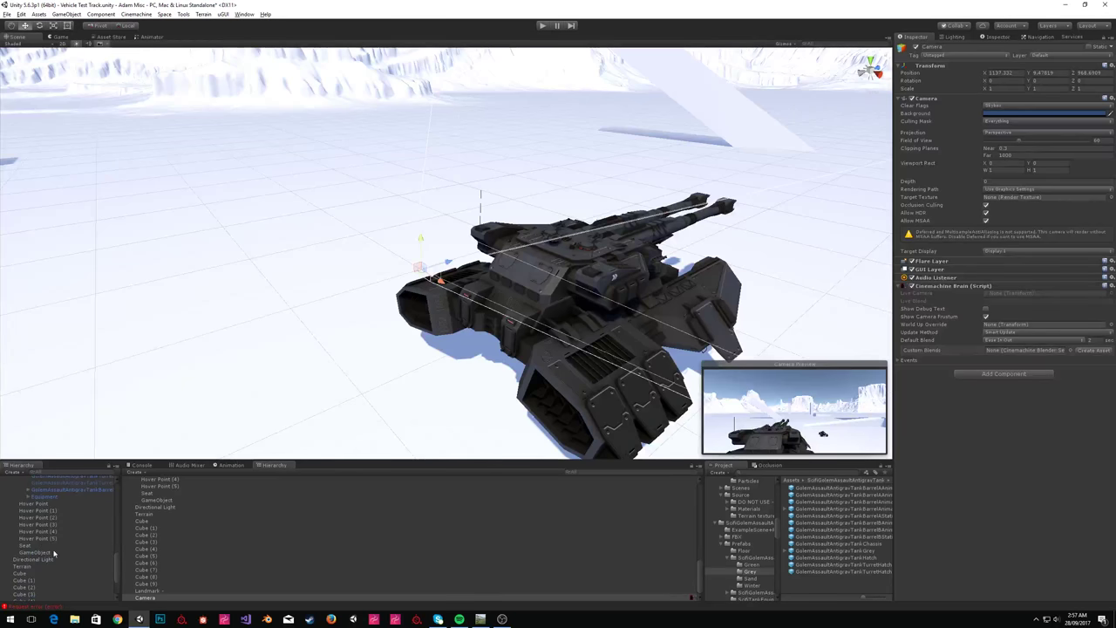
left_click(47, 547)
left_click(49, 553)
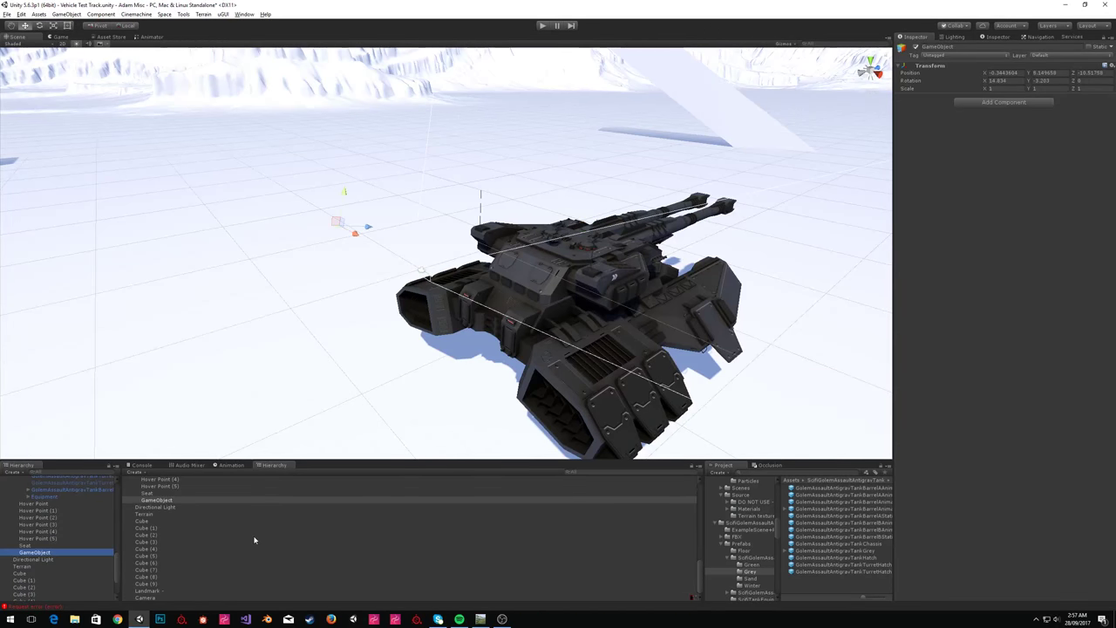
left_click(1020, 102)
type("cin cam")
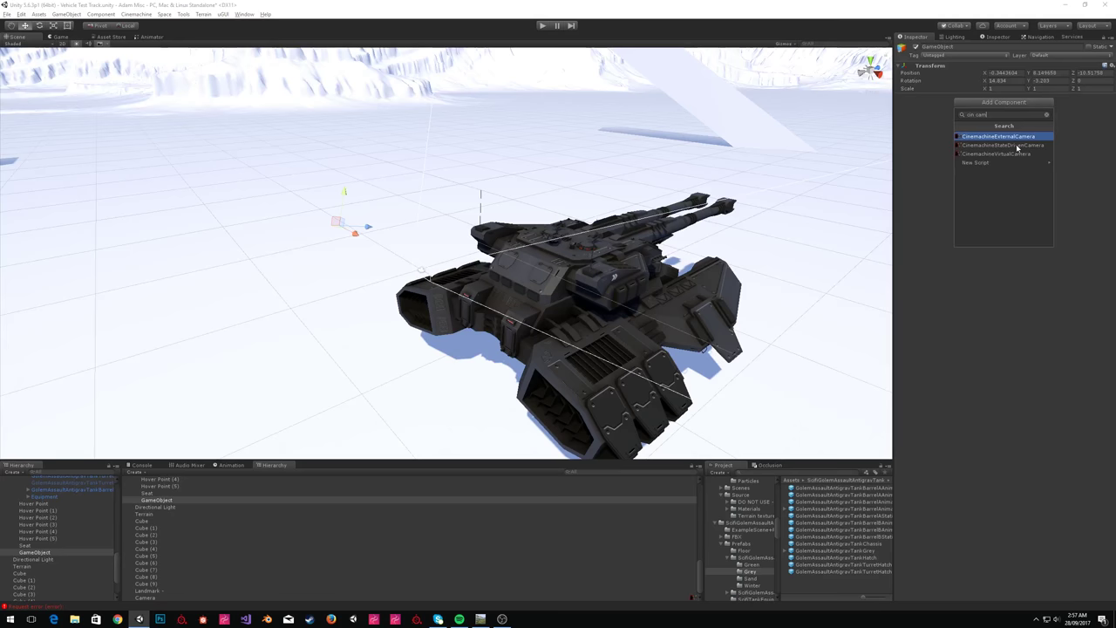
left_click(1003, 153)
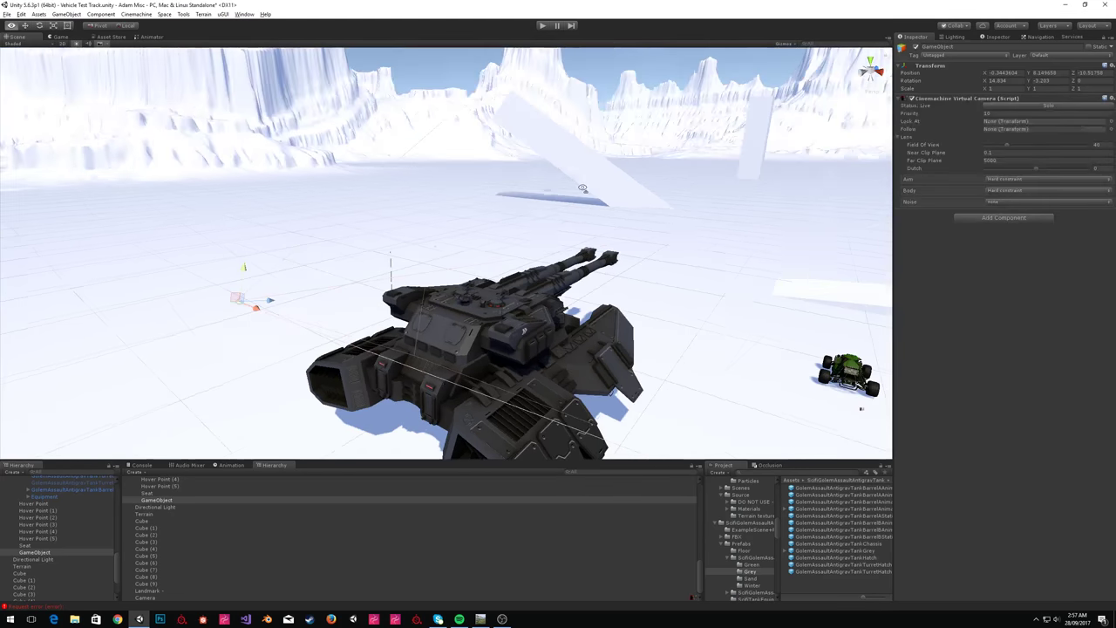
Assign GolemAssaultAntigravTankGrey as both the Look At and Follow target of the virtual camera.
scroll(75, 519, "up", 4)
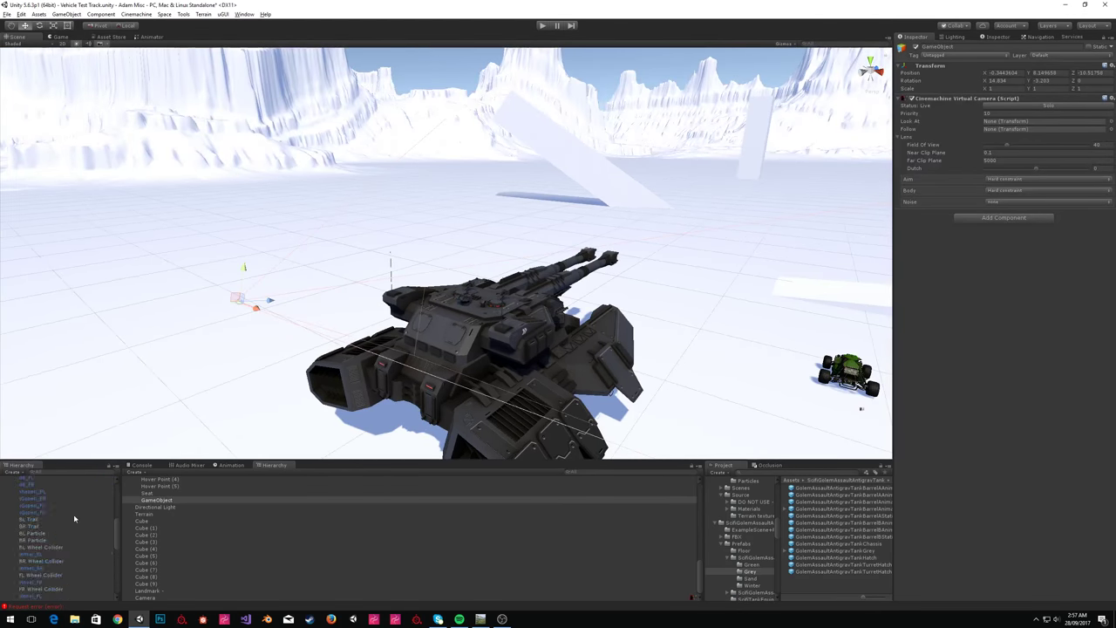
left_click_drag(35, 514, 1093, 201)
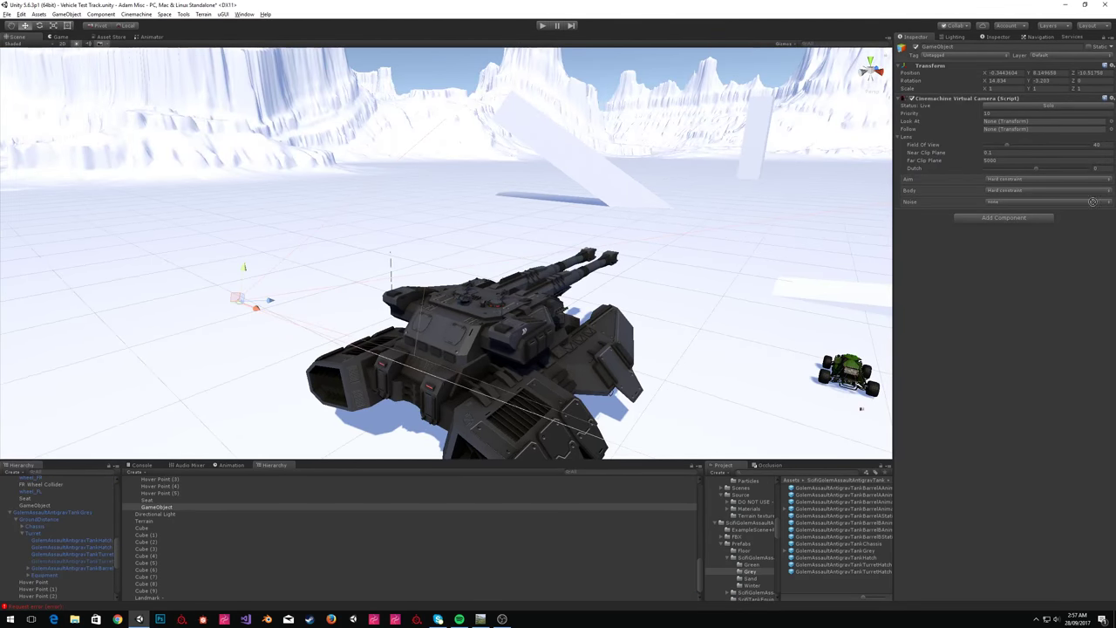
left_click_drag(1022, 141, 1038, 122)
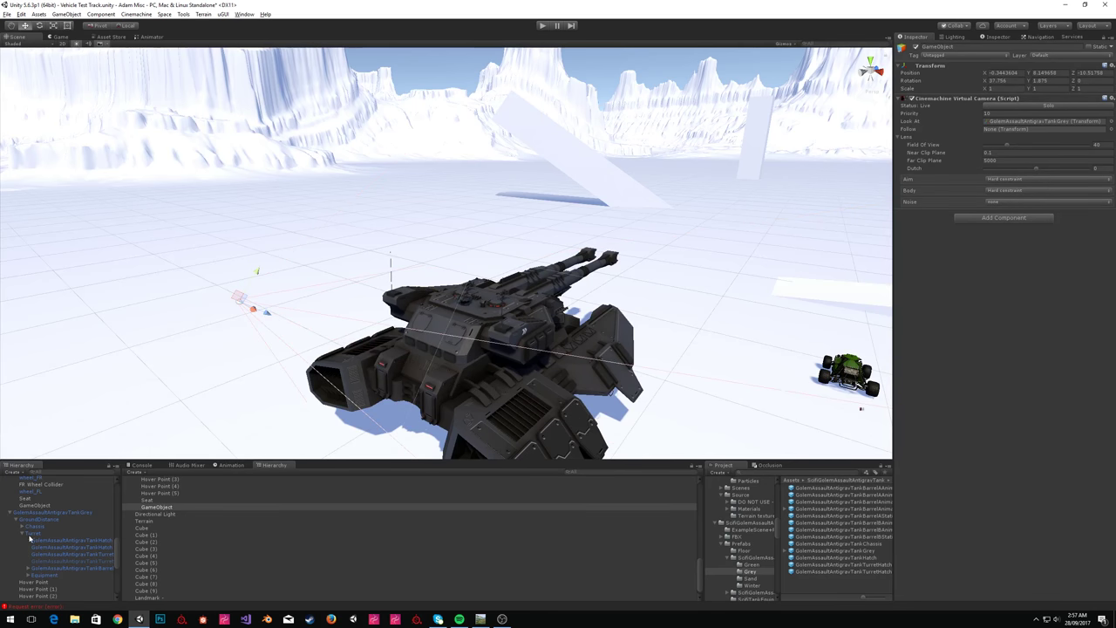
left_click_drag(1021, 130, 1019, 129)
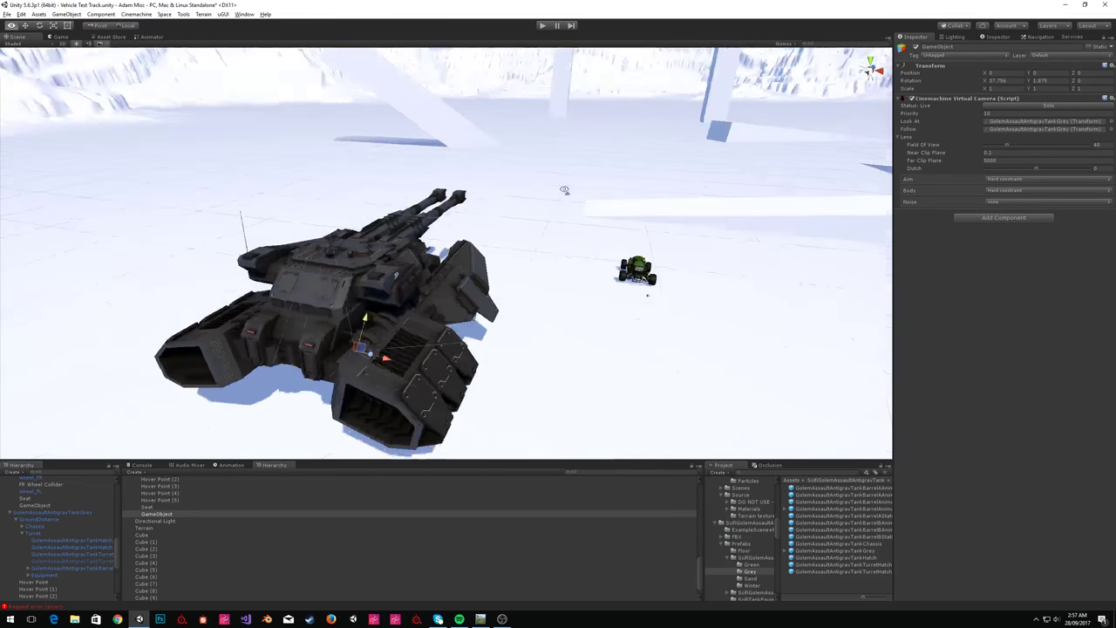
Set the virtual camera's Aim to Composer and its Body to Transposer.
left_click(1011, 178)
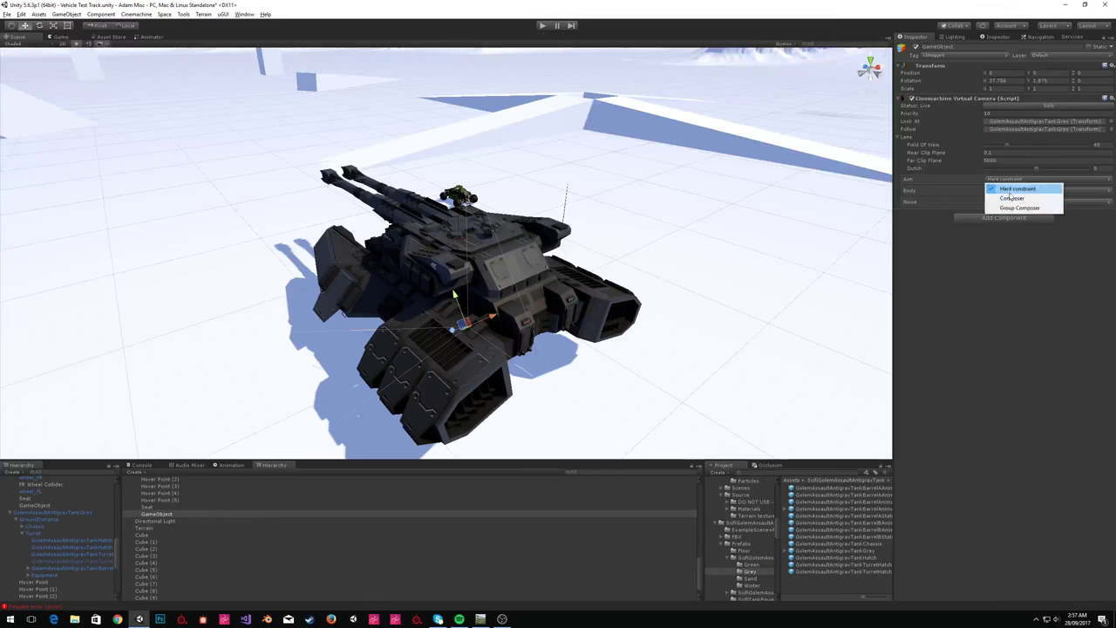
left_click(1007, 197)
left_click(1011, 299)
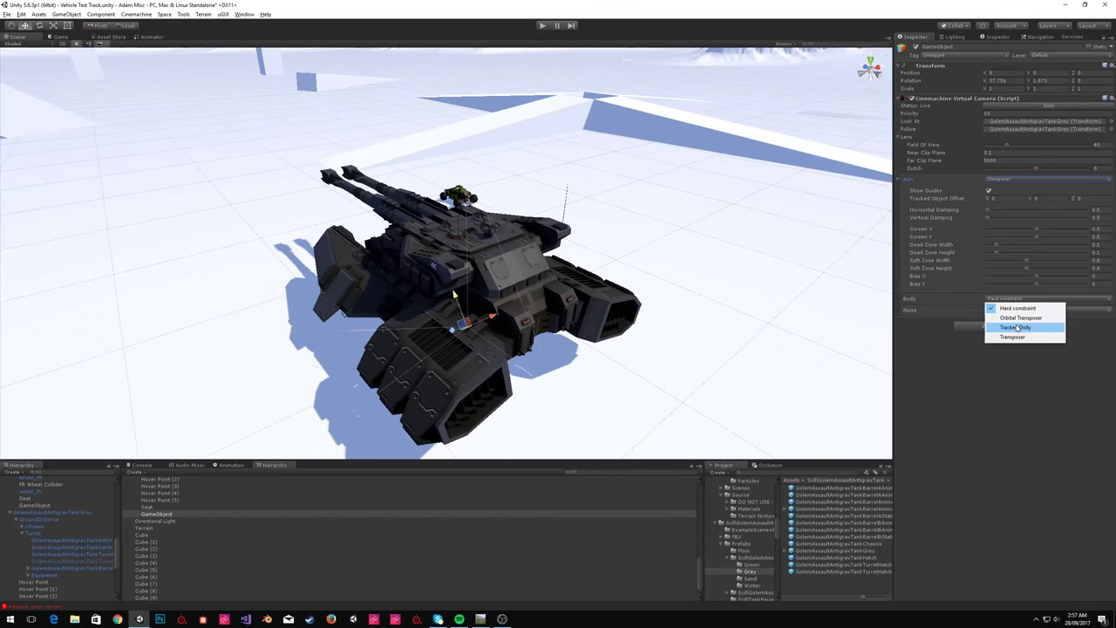
left_click(1011, 336)
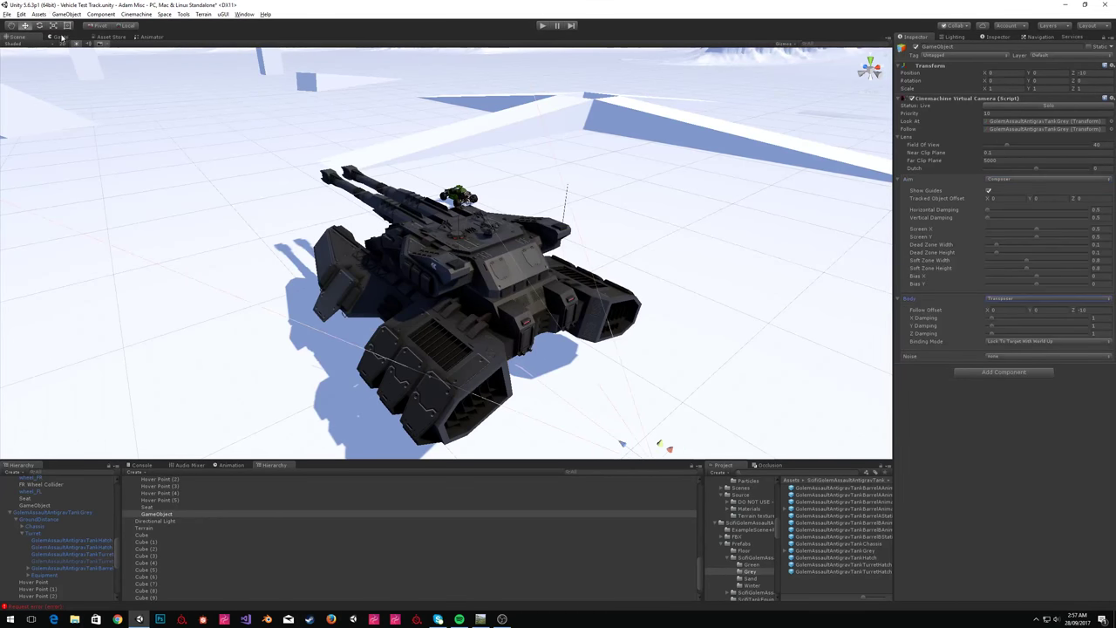
In the Game view, adjust Tracked Object Offset Y to about 5.35 and Follow Offset to about Y 7.02, Z -12.3 to frame the tank.
left_click(60, 37)
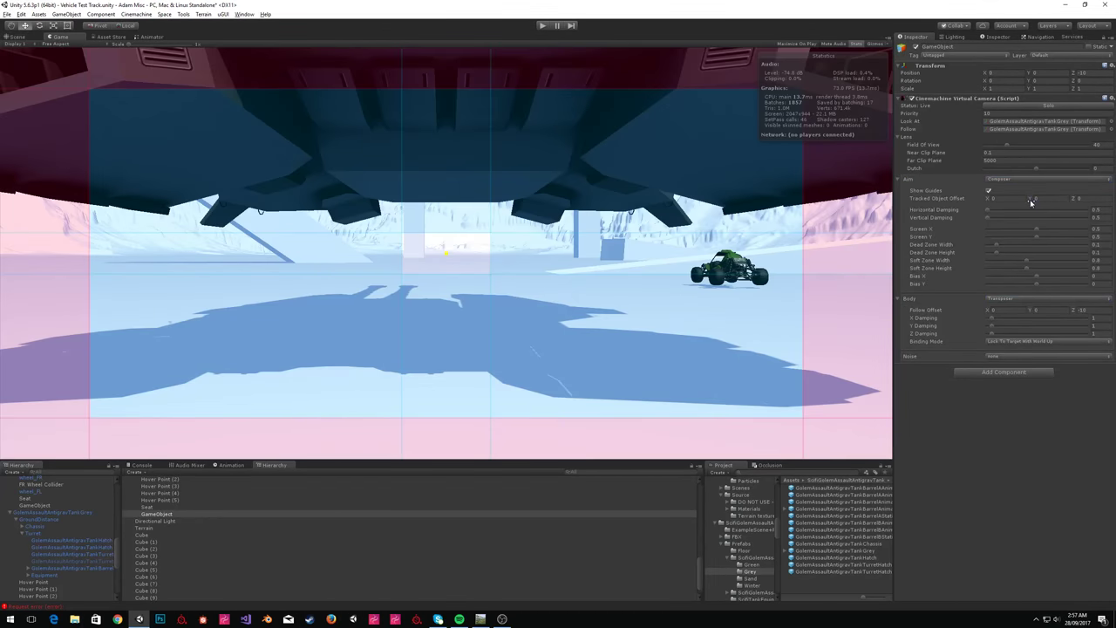
left_click_drag(1034, 202, 1082, 231)
left_click_drag(1032, 311, 28, 310)
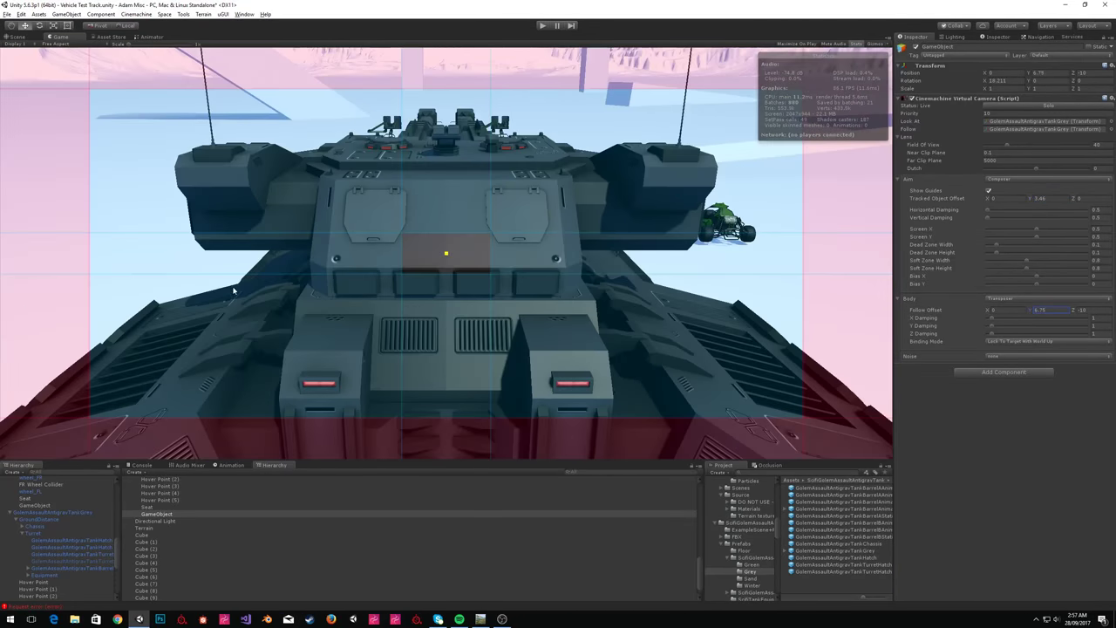
left_click_drag(1073, 313, 1039, 312)
left_click_drag(1030, 199, 1043, 203)
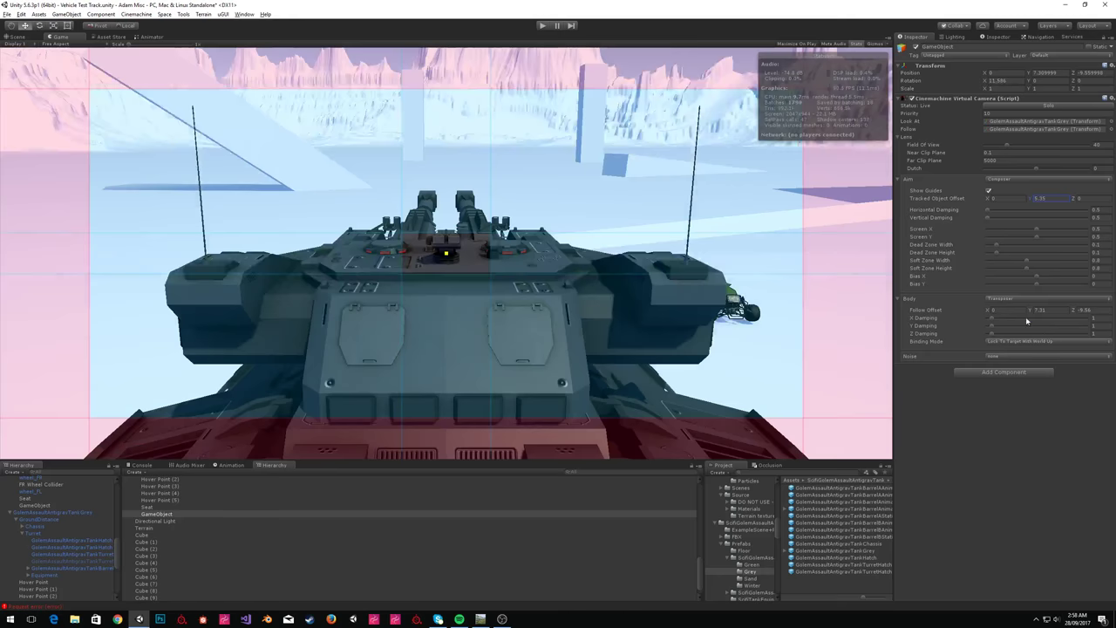
left_click_drag(1030, 312, 1065, 315)
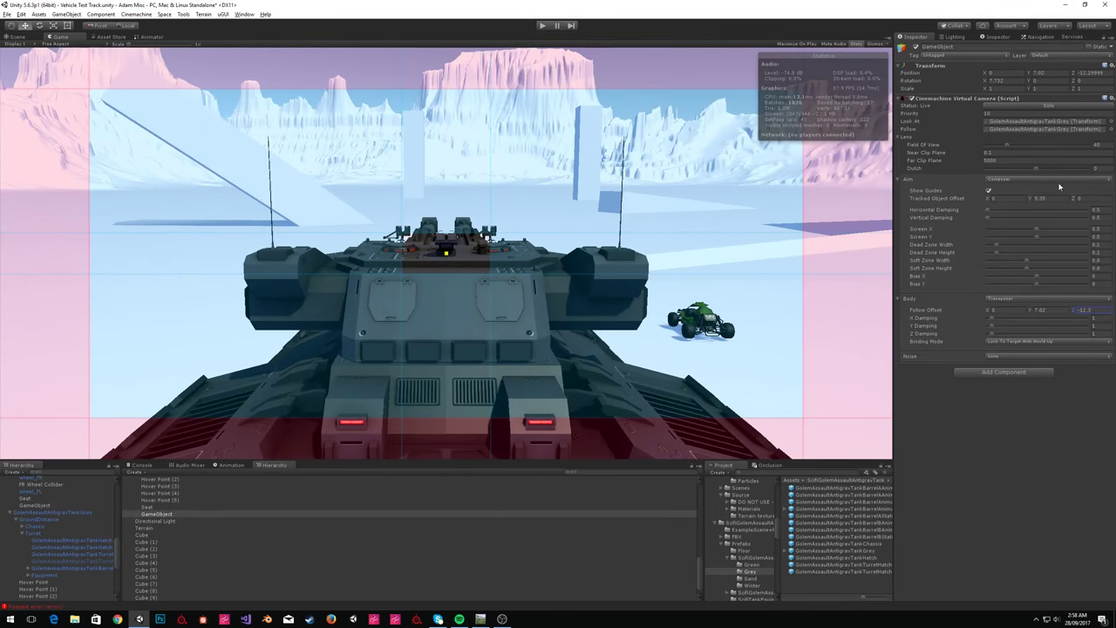
Disable the tank's Cinemachine Virtual Camera component and assign that camera as the Primary Camera in the tank's Modular Vehicle script.
left_click(1015, 114)
left_click(912, 99)
scroll(72, 541, "up", 1)
left_click(70, 540)
scroll(75, 558, "down", 2)
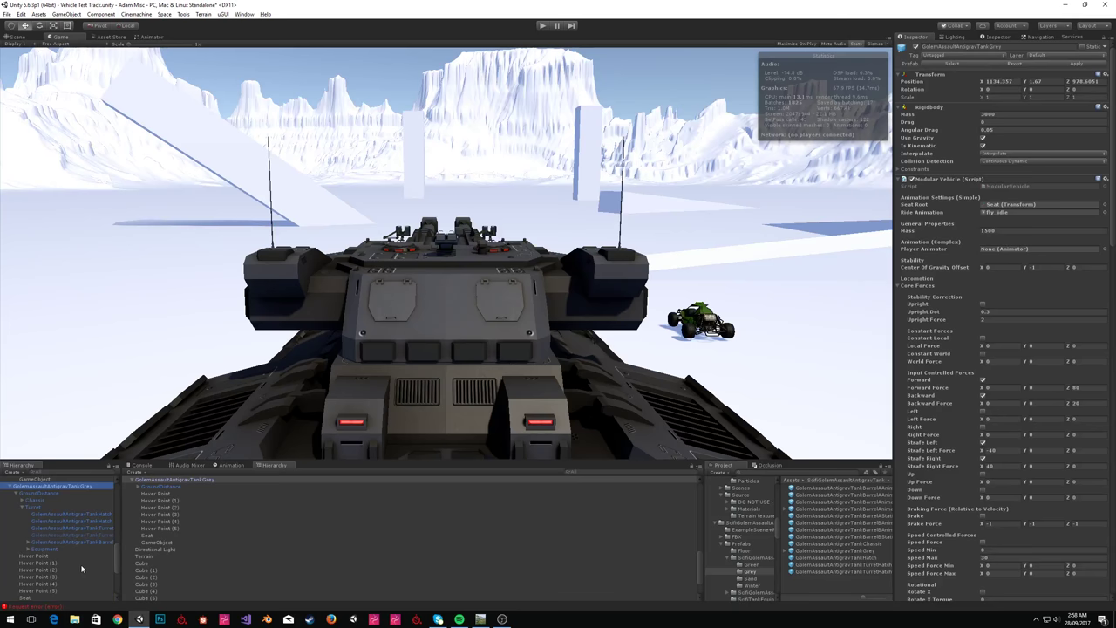
scroll(89, 544, "down", 3)
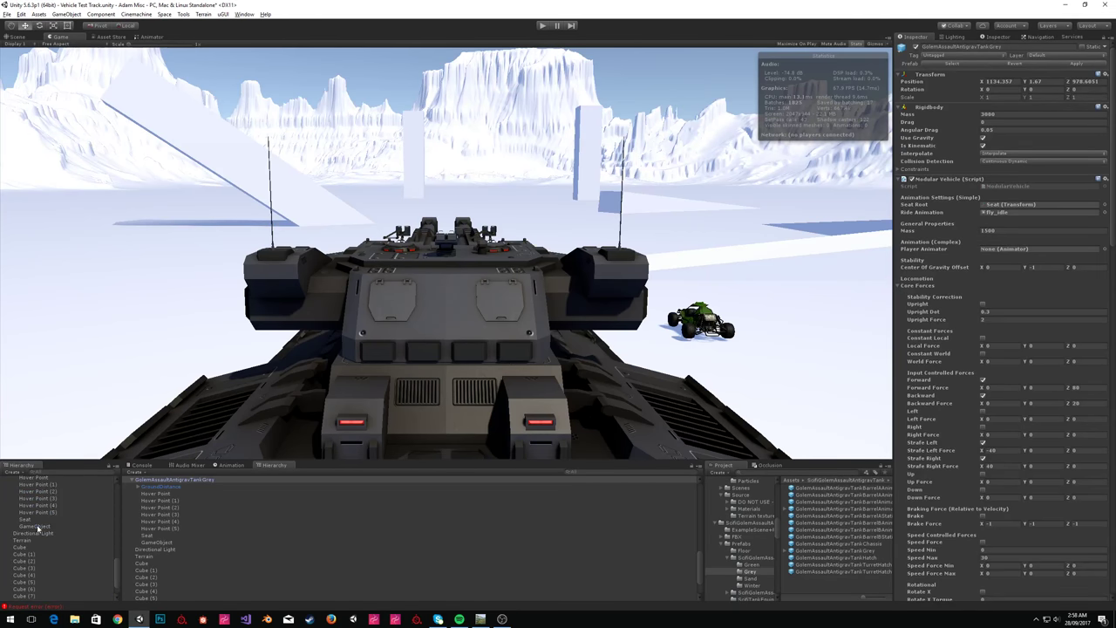
scroll(1022, 535, "down", 10)
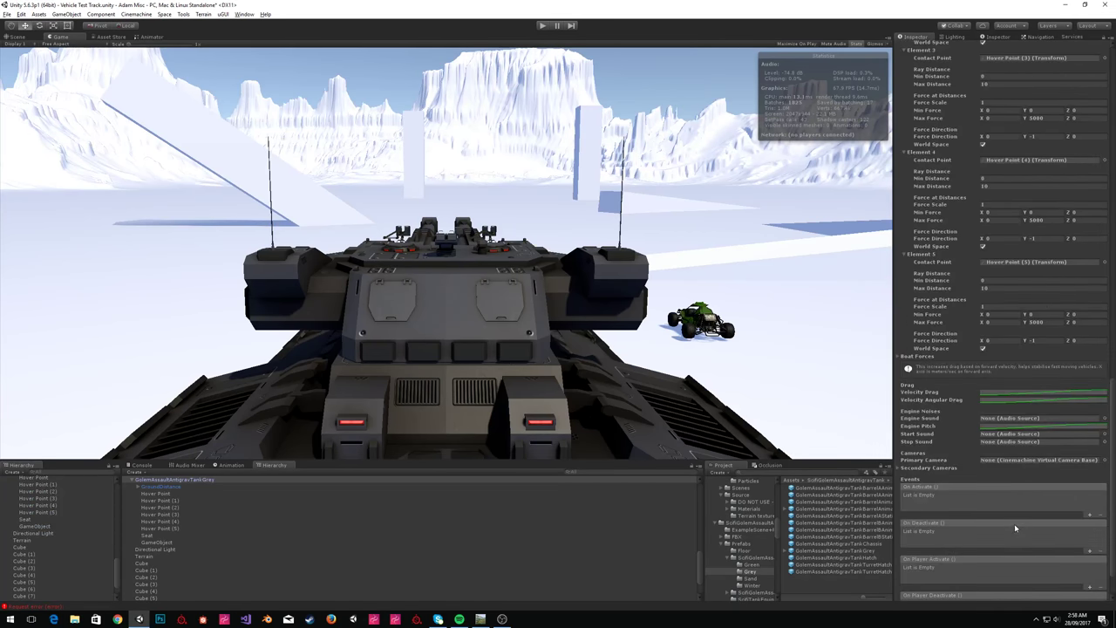
left_click_drag(1024, 479, 1011, 459)
Test the scene in play mode by walking the avatar up to the hovering tank, and stop the test.
left_click(542, 25)
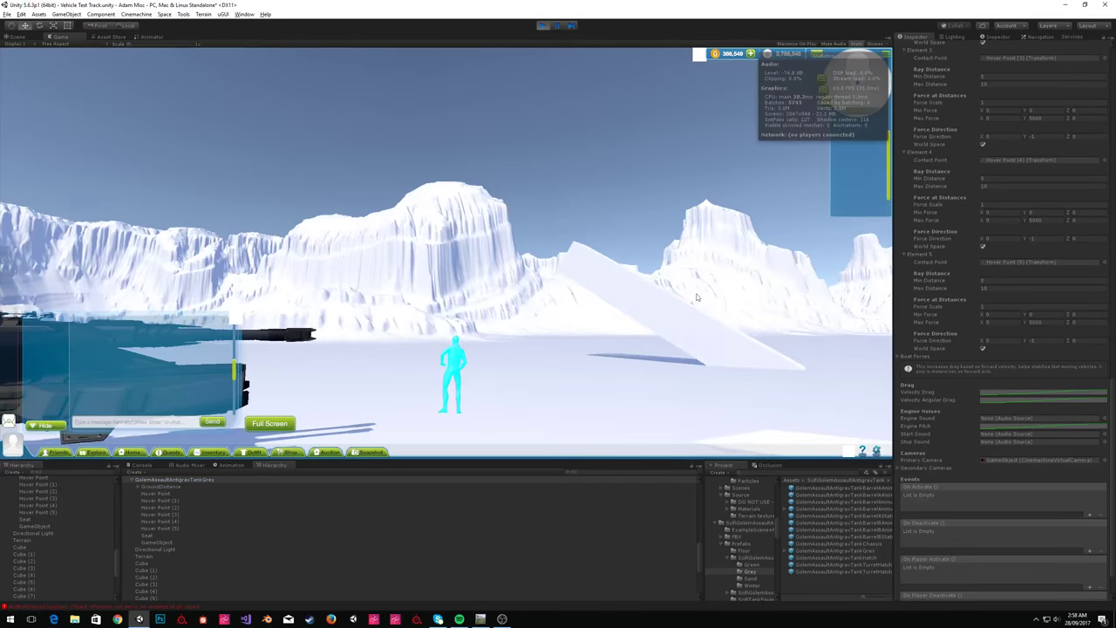
right_click_drag(696, 298, 624, 301)
scroll(624, 302, "up", 3)
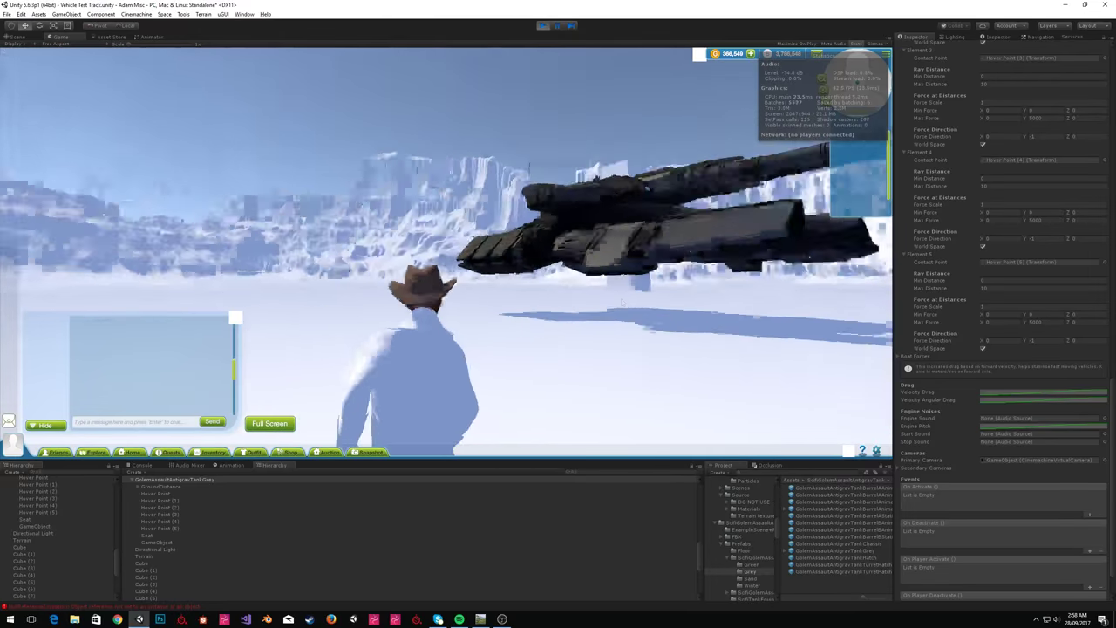
right_click_drag(623, 303, 553, 239)
key("w")
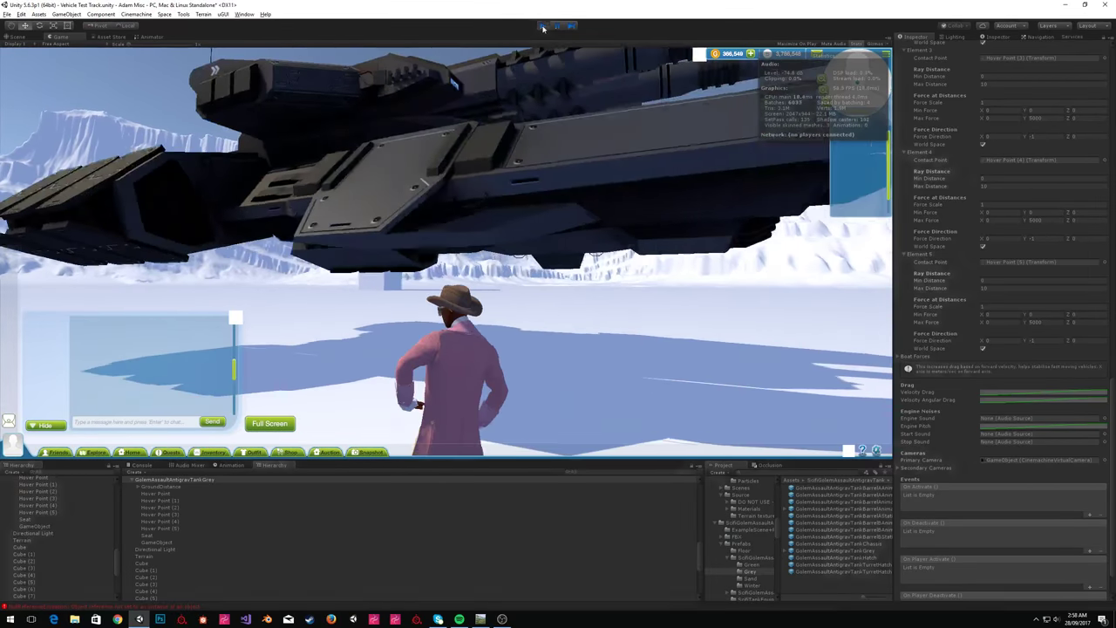
left_click(542, 25)
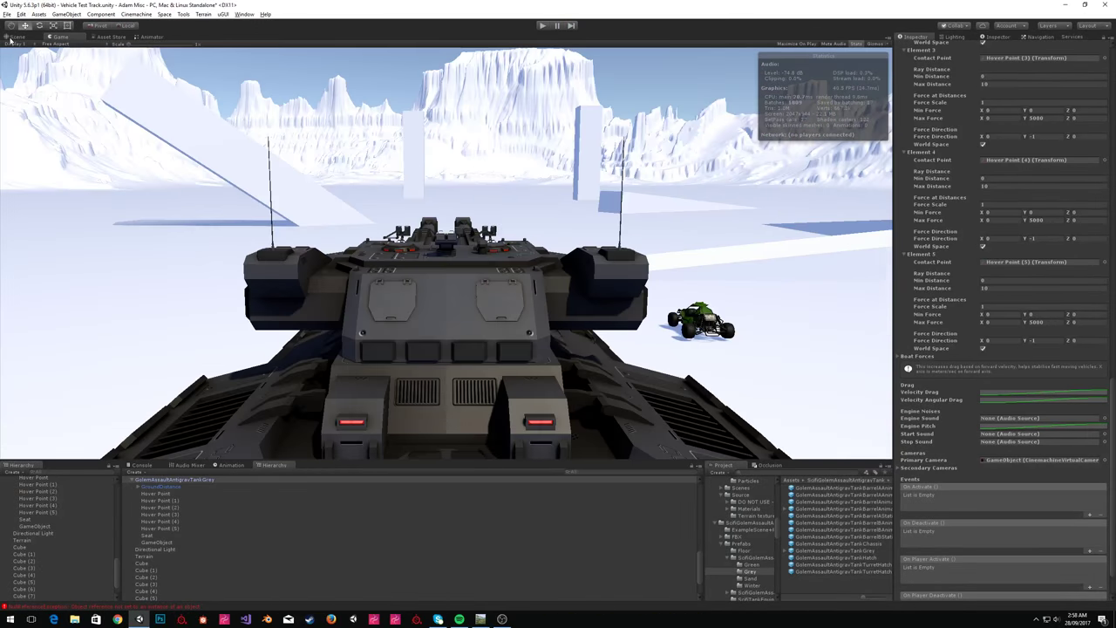
Add a Mesh Collider with Convex enabled to GolemAssaultAntigravTankChassis.
left_click(11, 38)
right_click_drag(417, 150, 522, 228)
left_click(537, 236)
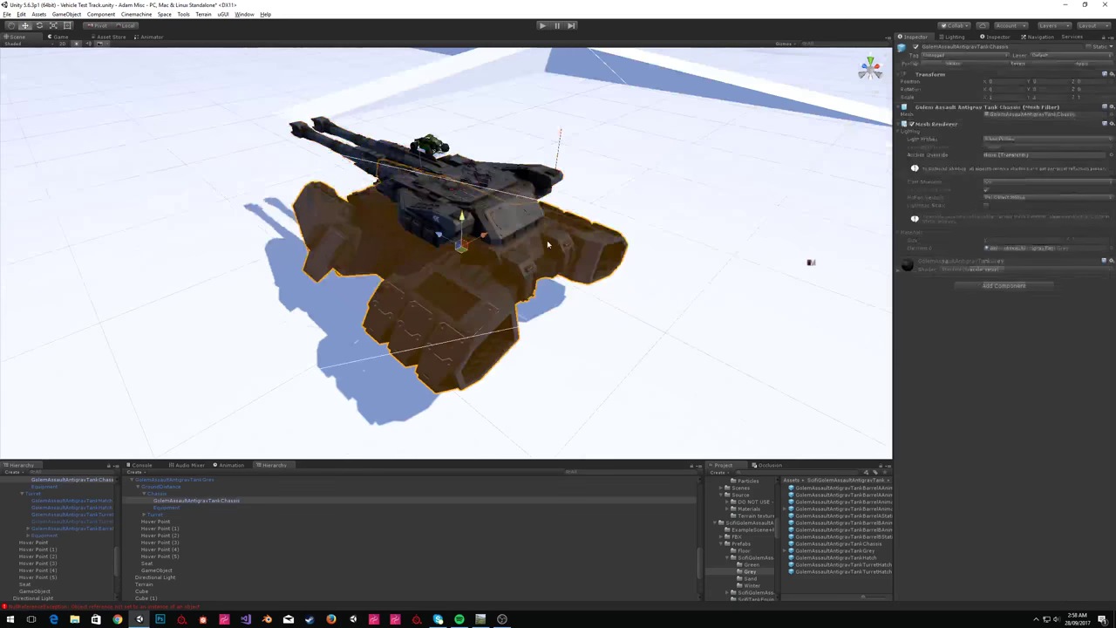
left_click(573, 241)
left_click(460, 332)
left_click(1003, 287)
type("mesh c")
key("Return")
left_click(987, 265)
right_click_drag(375, 239, 446, 244)
Run the scene again and mount the avatar on the antigrav tank.
left_click(545, 26)
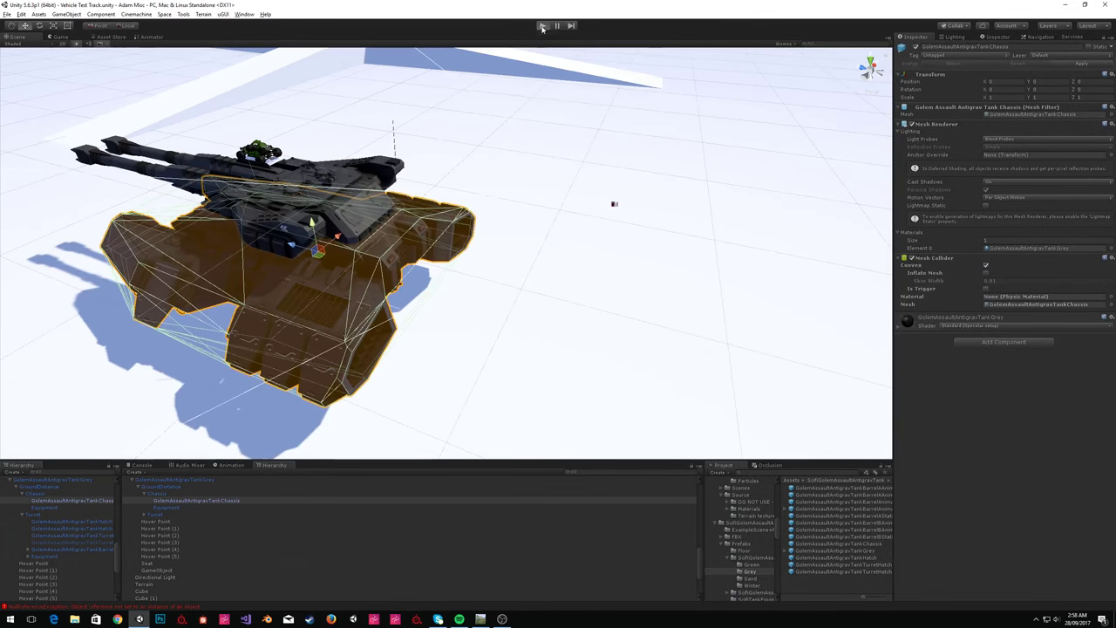
left_click(543, 28)
key("ctrl+p")
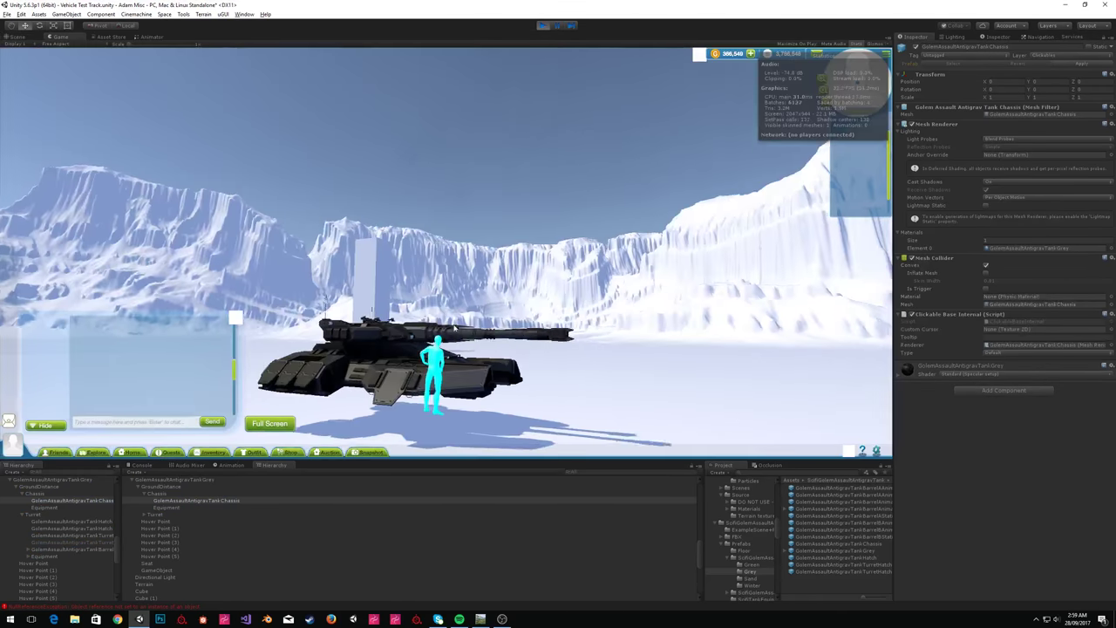
right_click_drag(370, 388, 525, 291)
scroll(562, 338, "up", 5)
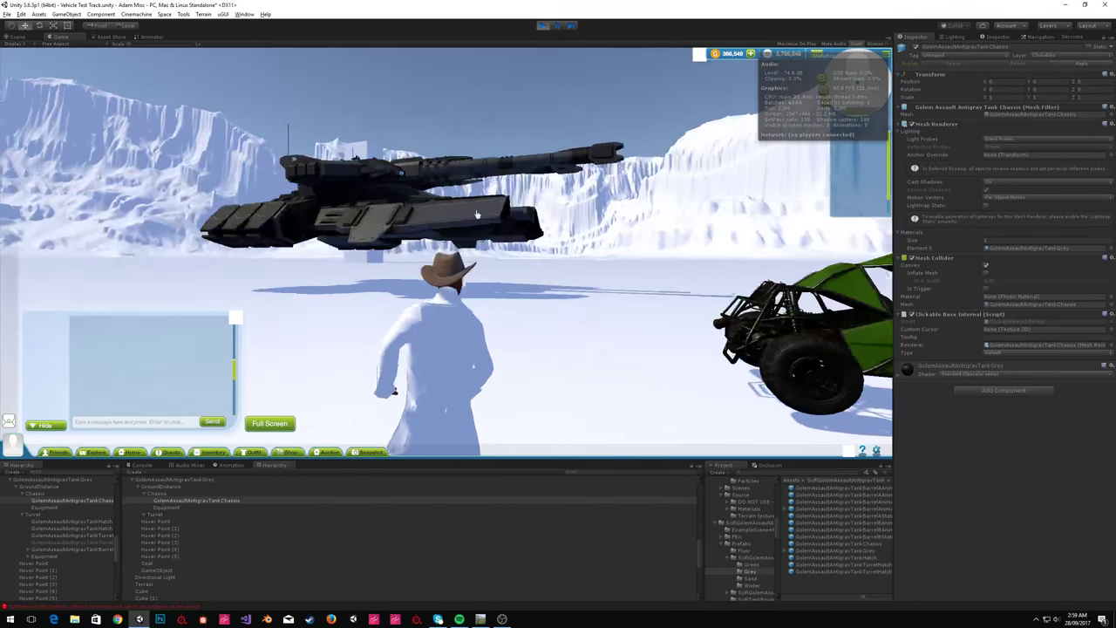
left_click(478, 216)
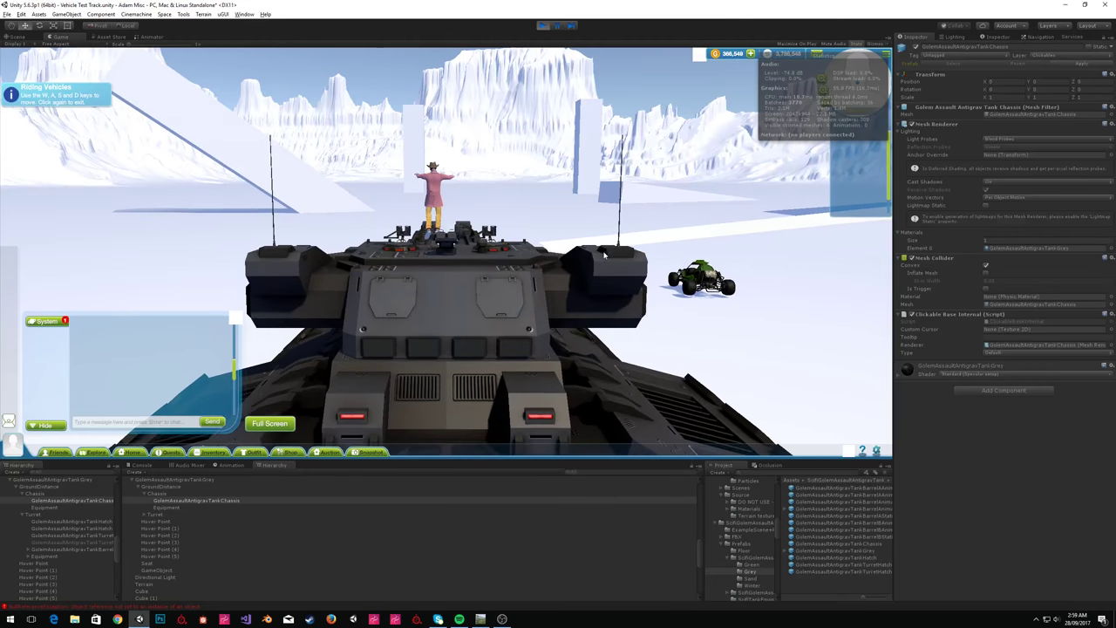
Examine the mounted tank's height above the ground and its chassis collider in the Scene view.
left_click(17, 37)
right_click_drag(546, 189, 650, 122)
key("w")
key("s")
key("a")
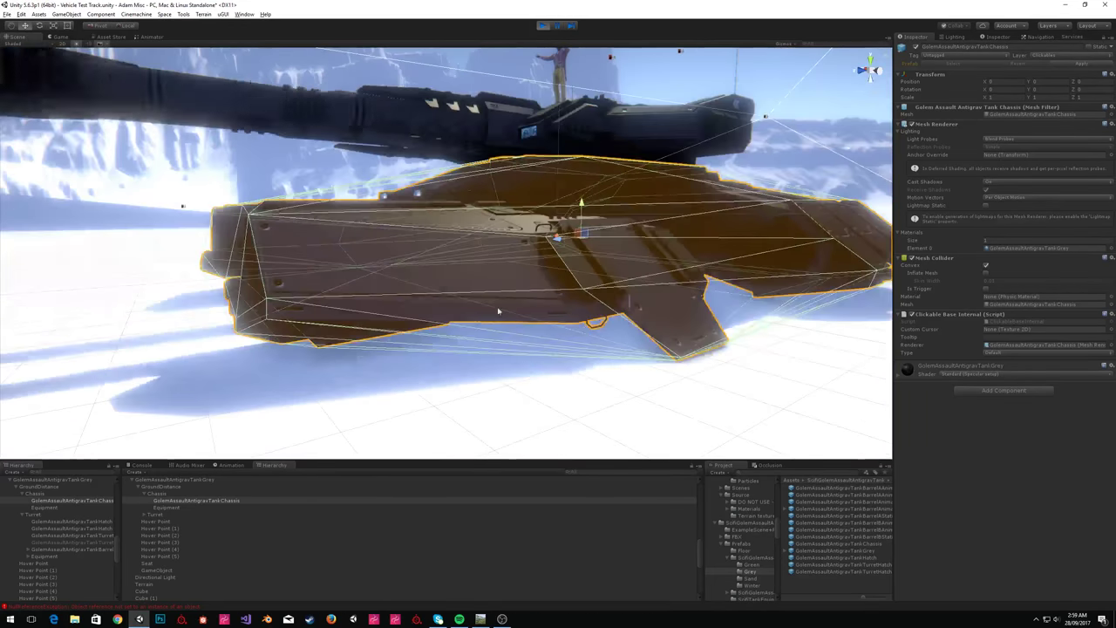
In the tank's Modular Vehicle hover points, set the Force Scale of Elements 1 to 5 to 5.
scroll(48, 490, "up", 1)
left_click(60, 504)
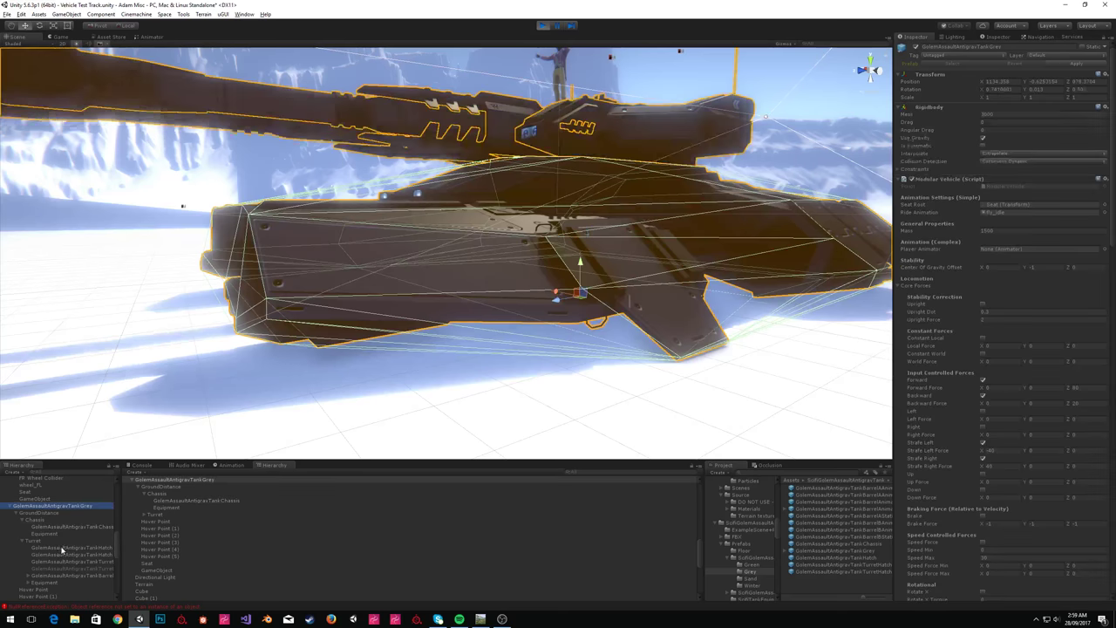
scroll(62, 551, "down", 4)
scroll(62, 551, "down", 5)
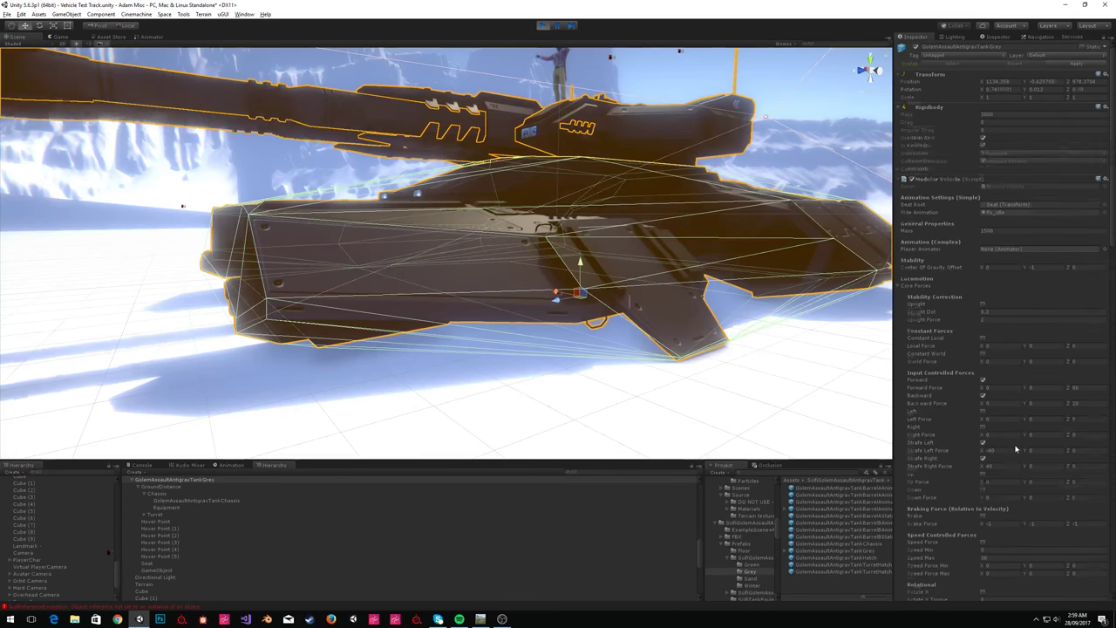
scroll(1014, 446, "down", 15)
scroll(1014, 445, "down", 5)
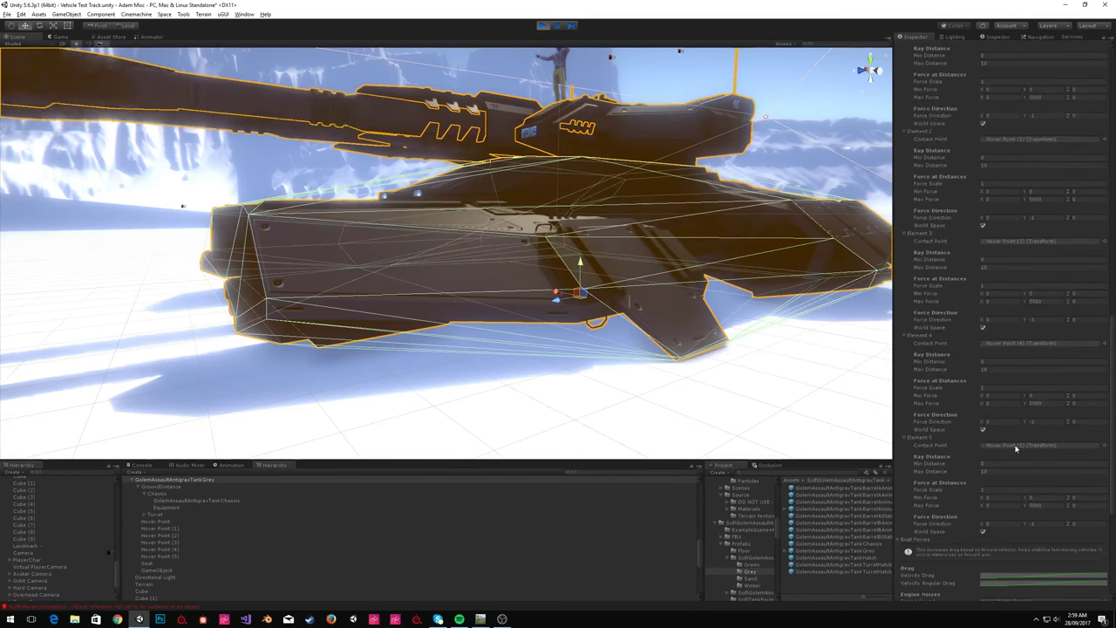
scroll(1014, 446, "up", 10)
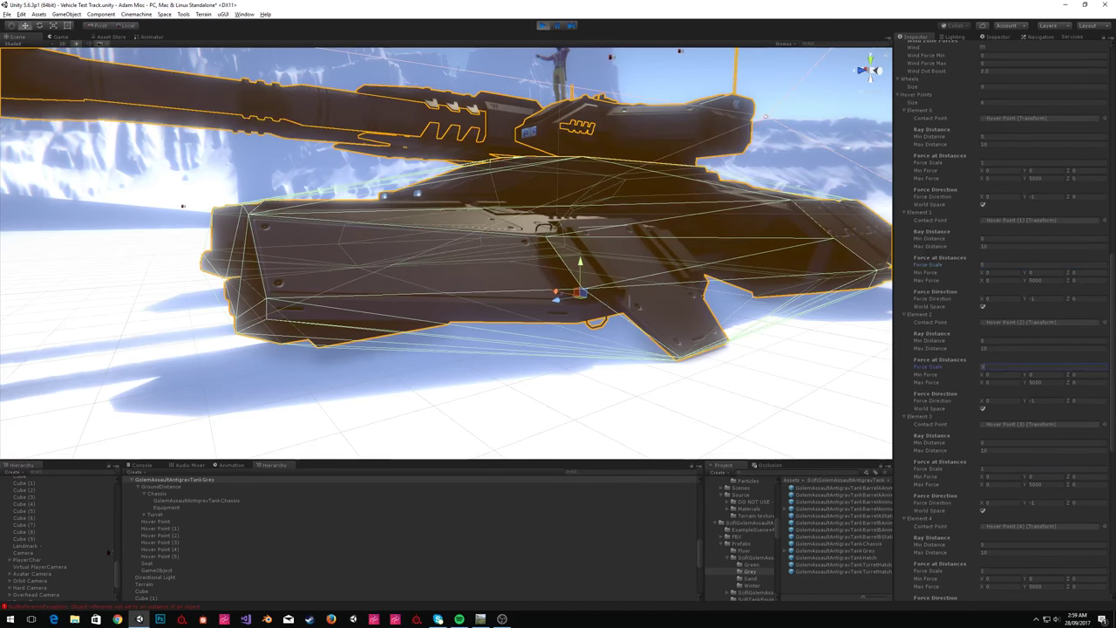
left_click(996, 469)
scroll(997, 471, "down", 2)
type("5")
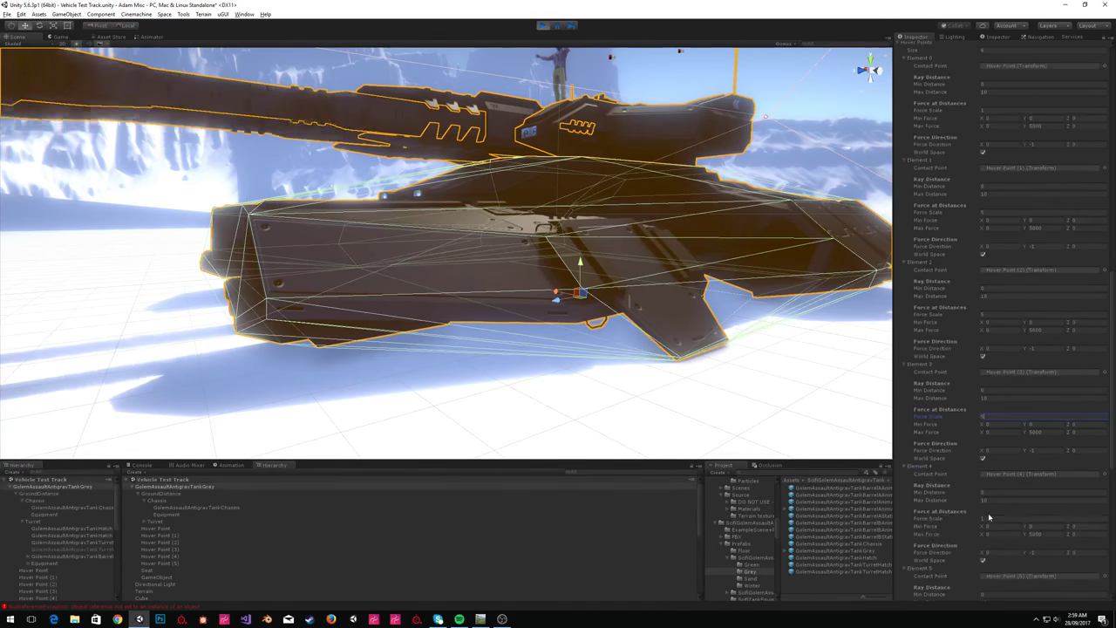
scroll(1016, 485, "down", 5)
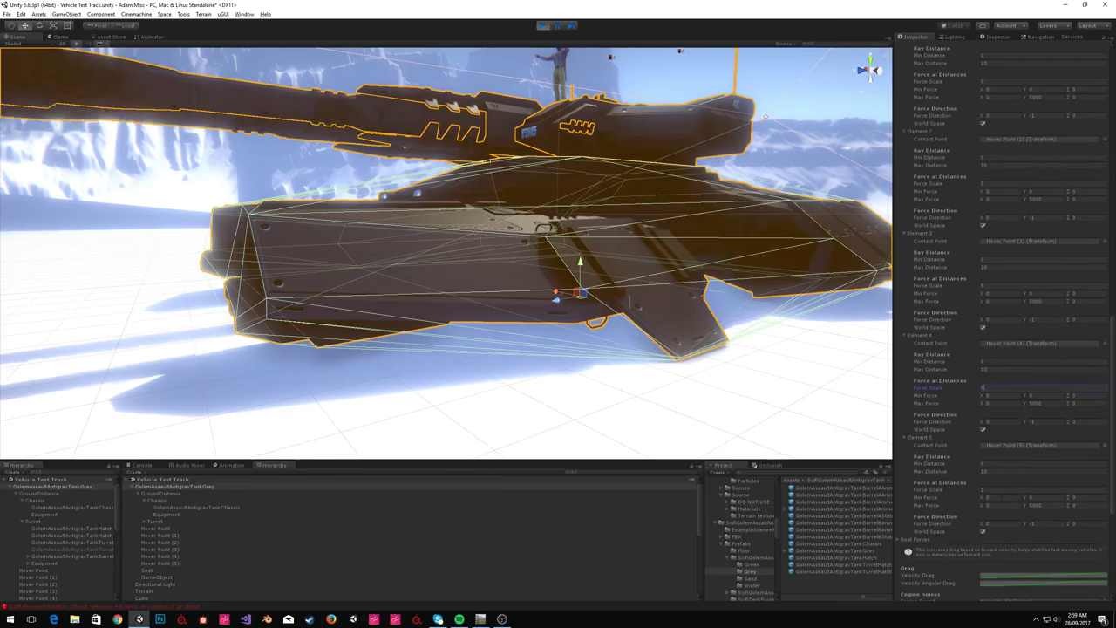
Raise the Force Scale of the tank's hover points to 55, starting with Element 0.
scroll(1002, 322, "up", 7)
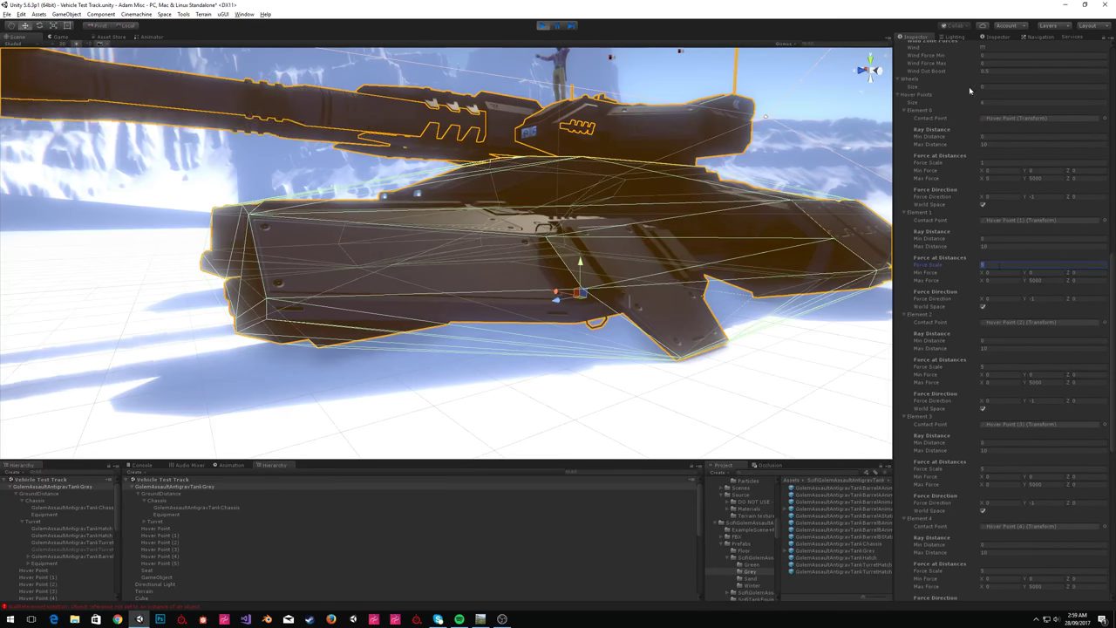
left_click(1005, 162)
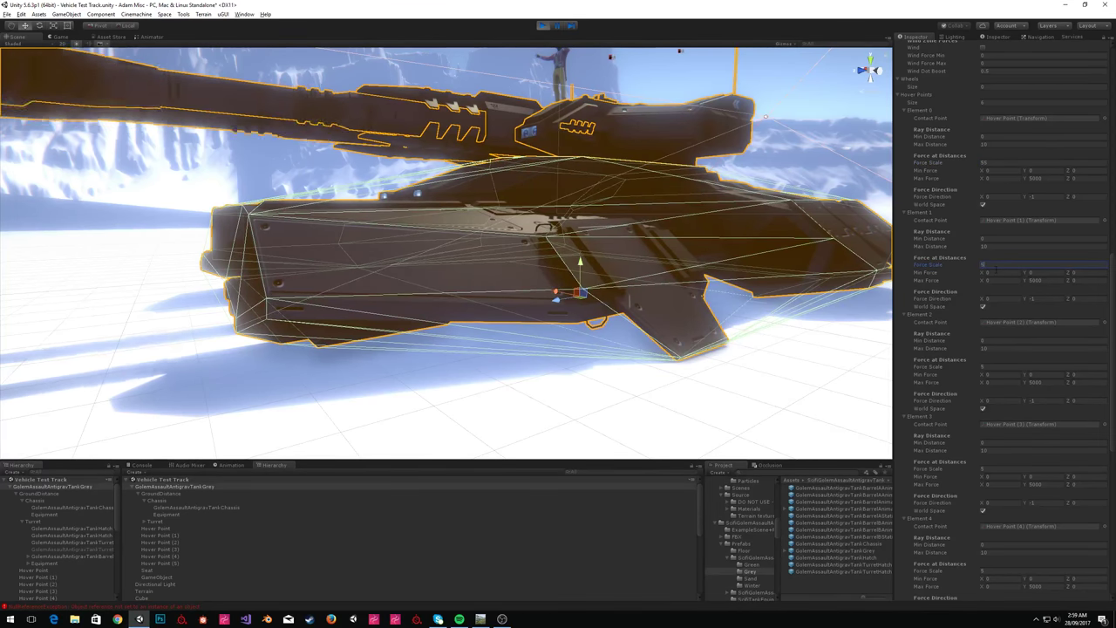
left_click(998, 366)
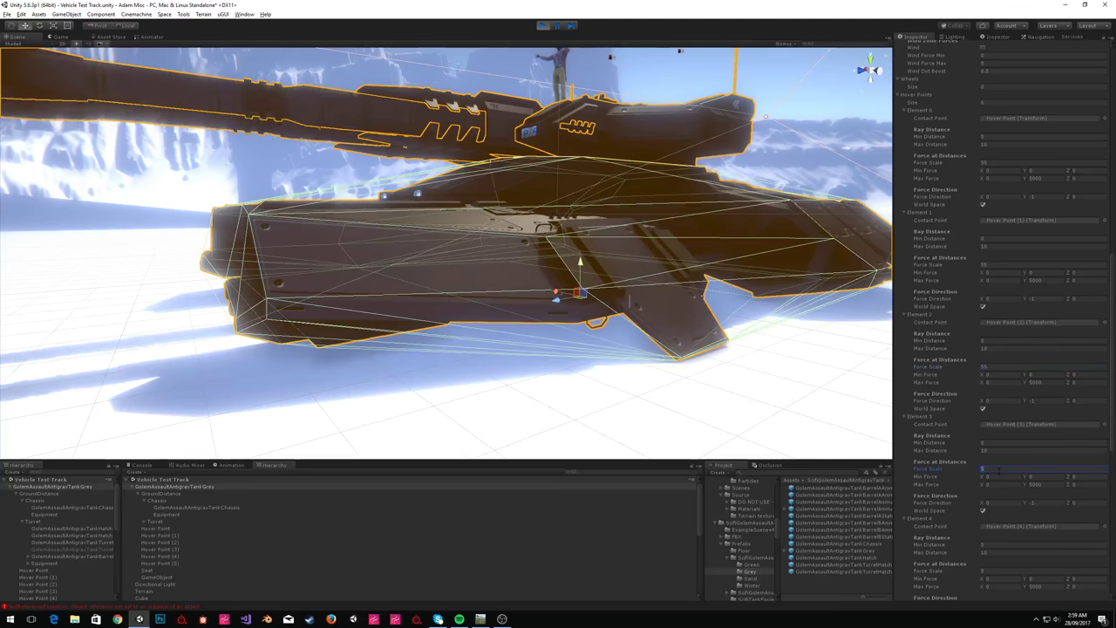
scroll(1003, 468, "down", 4)
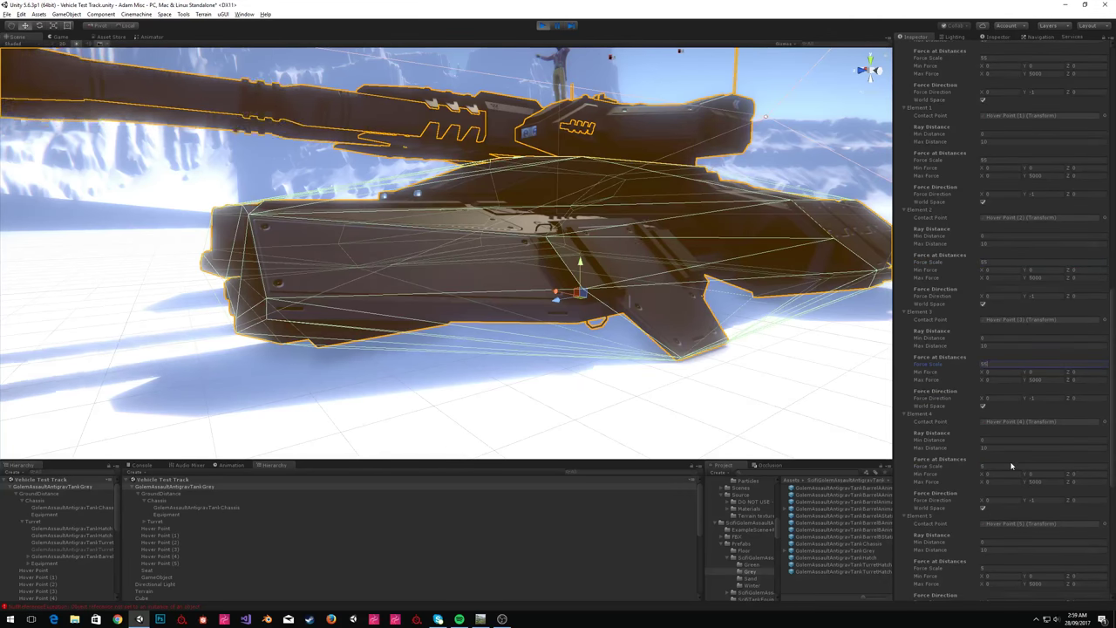
type("55")
Examine how the tank reacts to the stronger hover forces in the Scene and Game views.
mouse_move(602, 179)
right_mouse_down()
mouse_move(640, 247)
mouse_move(604, 171)
right_mouse_up()
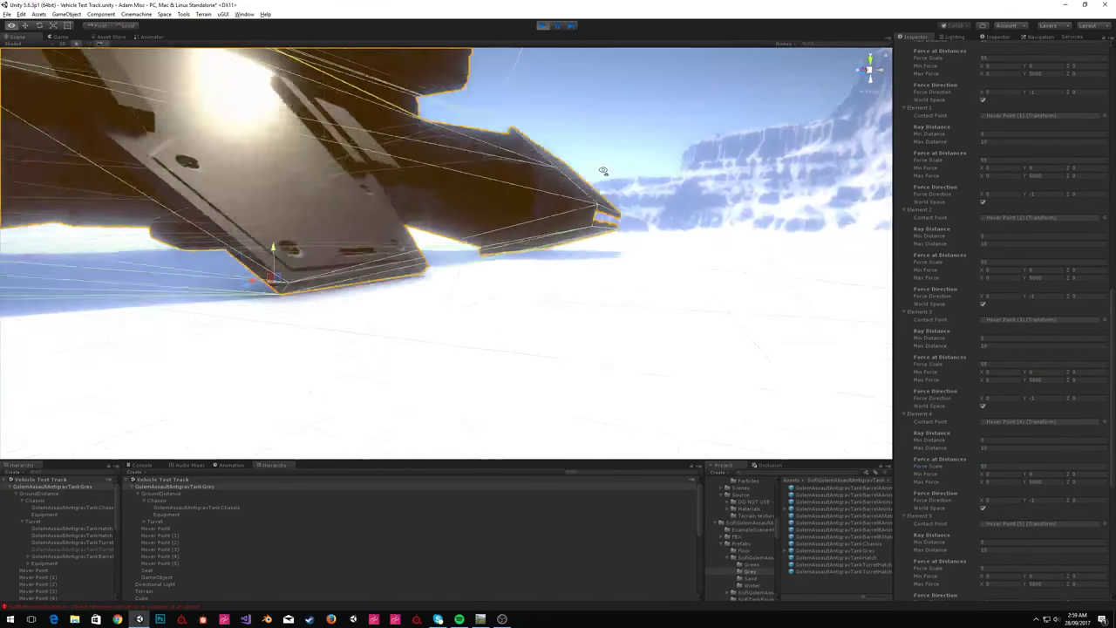
left_click_drag(603, 171, 566, 269, "alt")
right_click_drag(707, 200, 505, 35)
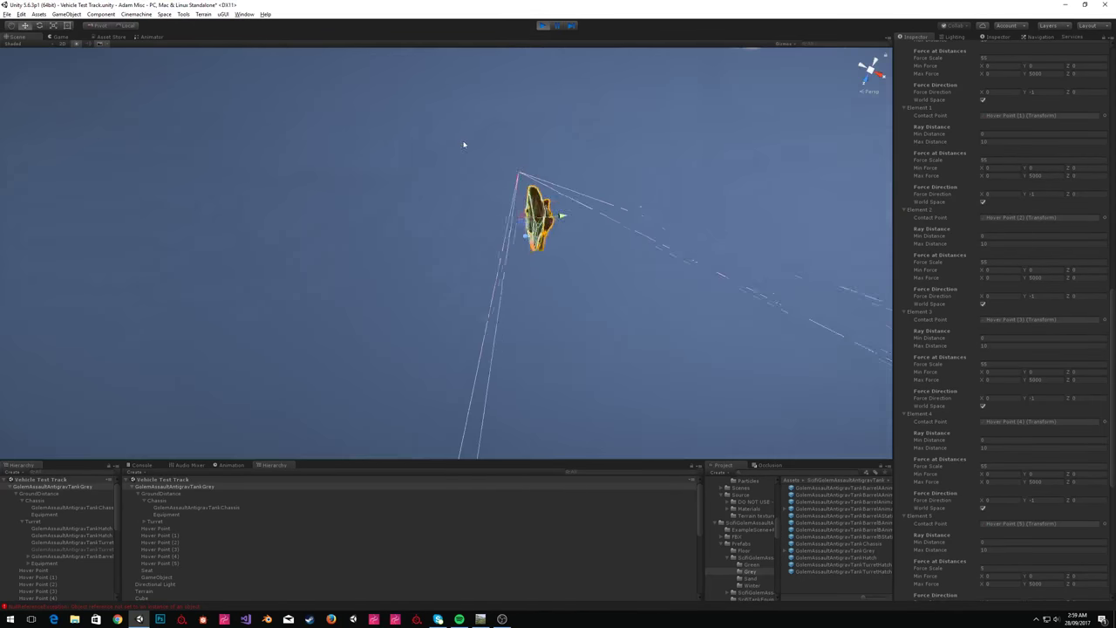
left_click(59, 36)
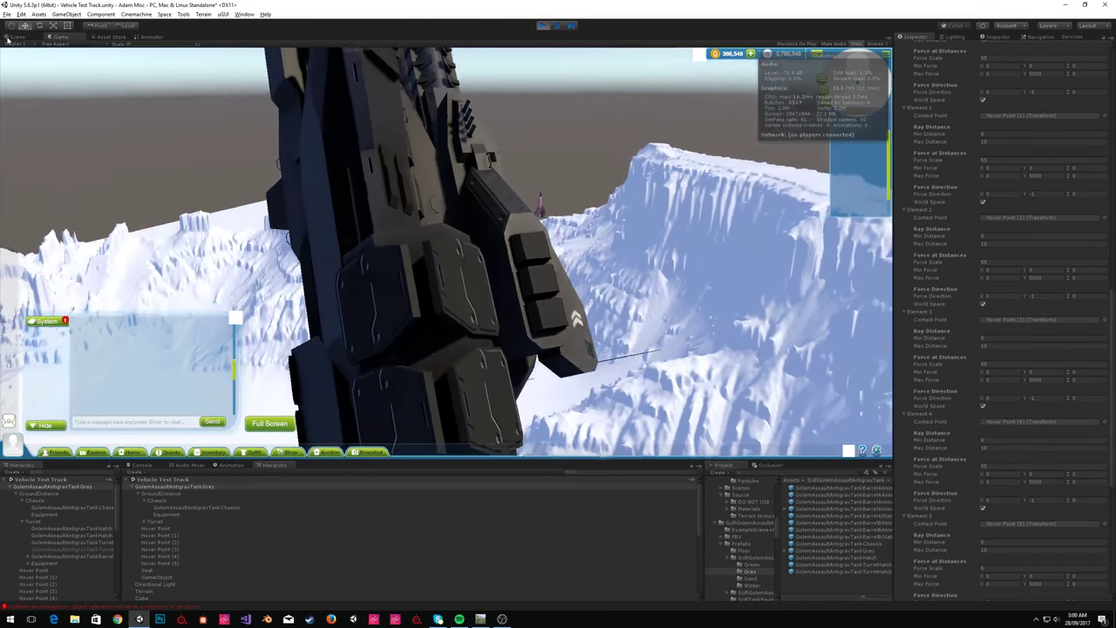
key("ctrl+1")
left_click_drag(626, 214, 777, 361, "alt")
Enable Upright stability correction in the tank's Modular Vehicle and locate the tank in the Scene view.
scroll(1064, 373, "up", 6)
scroll(1064, 373, "up", 10)
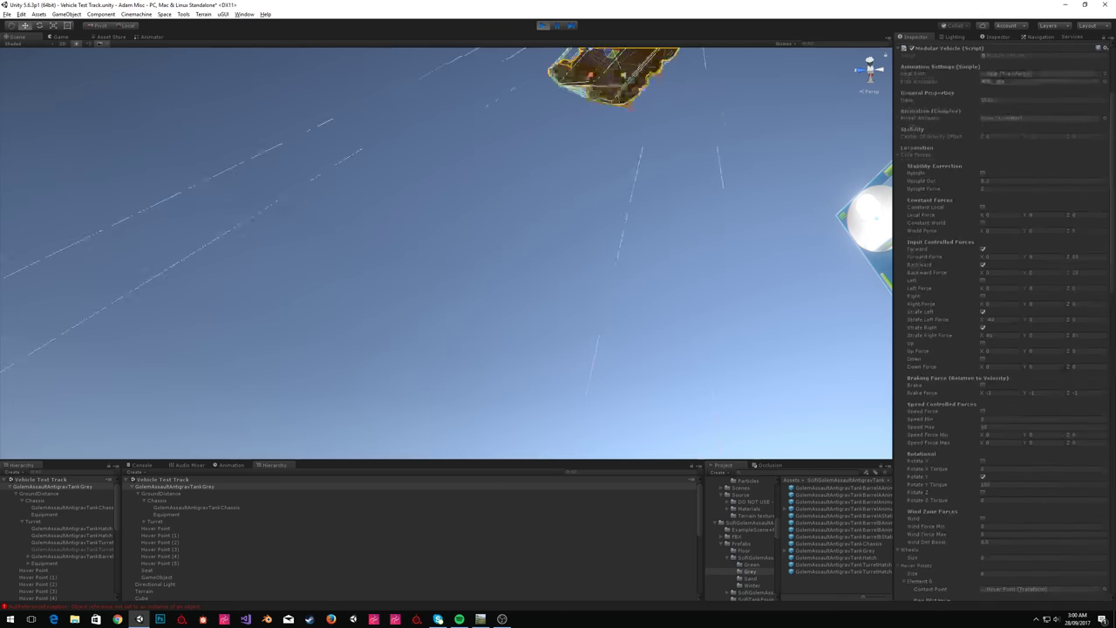
right_click_drag(356, 89, 602, 205)
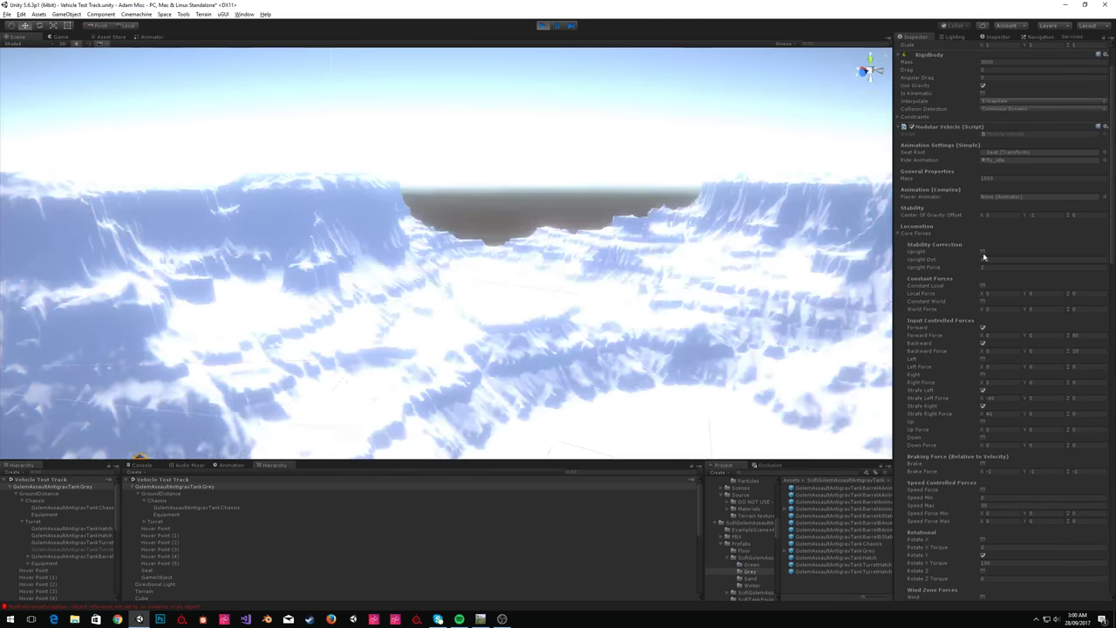
left_click_drag(343, 213, 291, 374, "alt")
key("w")
right_click_drag(291, 350, 87, 208)
key("s")
left_click_drag(87, 208, 1107, 350, "alt")
Pause the simulation and set the Force Scale of all the tank's hover points to 25.
scroll(1020, 494, "down", 4)
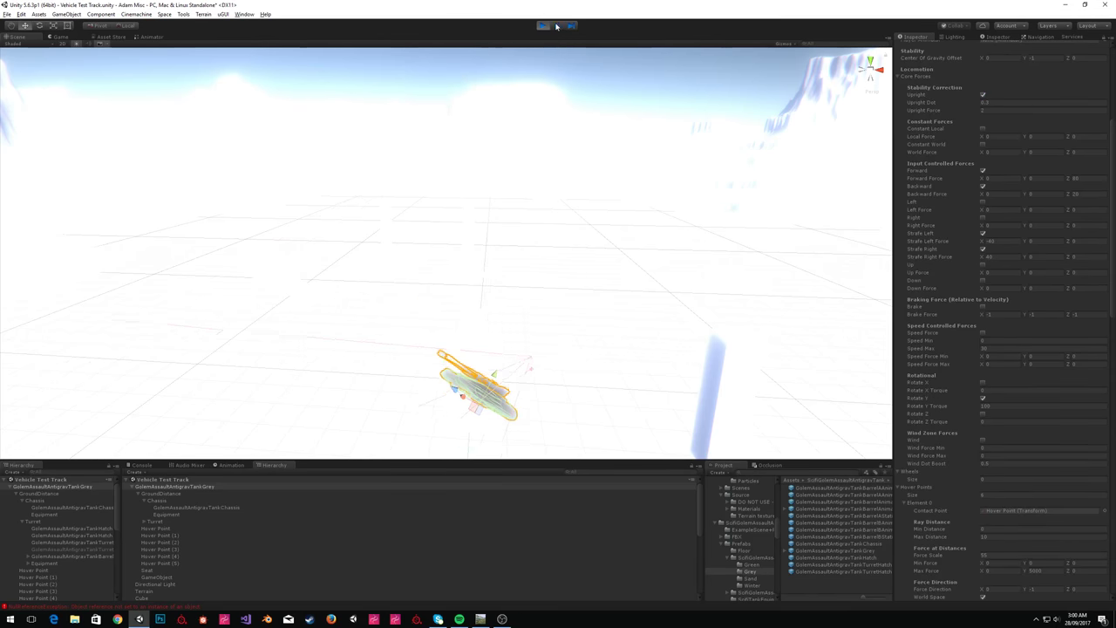
scroll(988, 441, "down", 14)
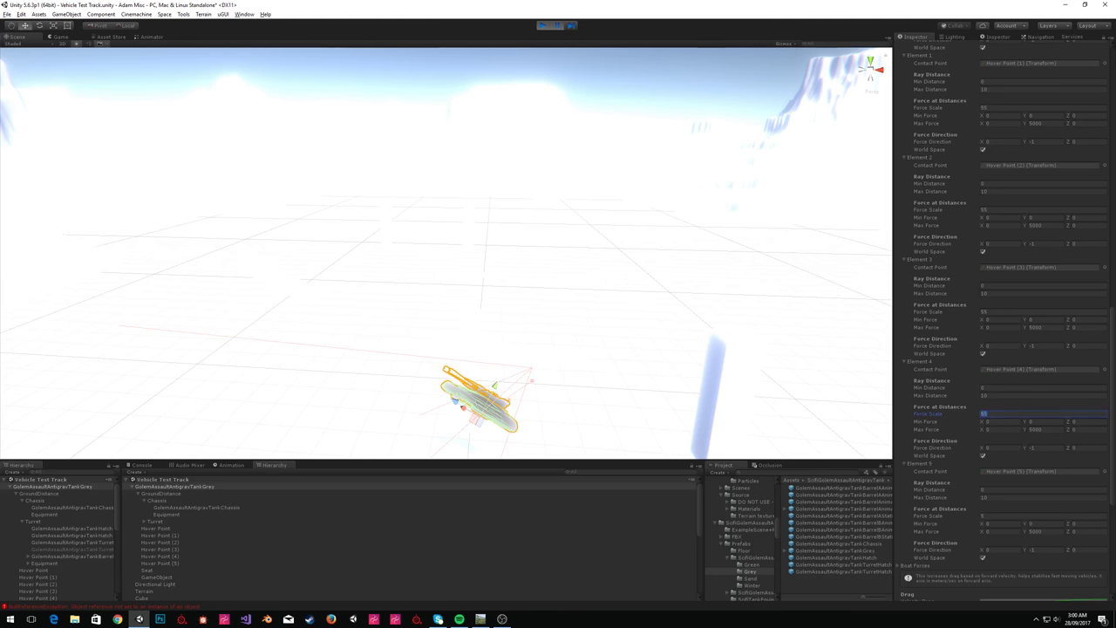
left_click(1019, 516)
type("25")
scroll(1021, 515, "down", 4)
scroll(1021, 515, "up", 6)
scroll(1002, 349, "up", 3)
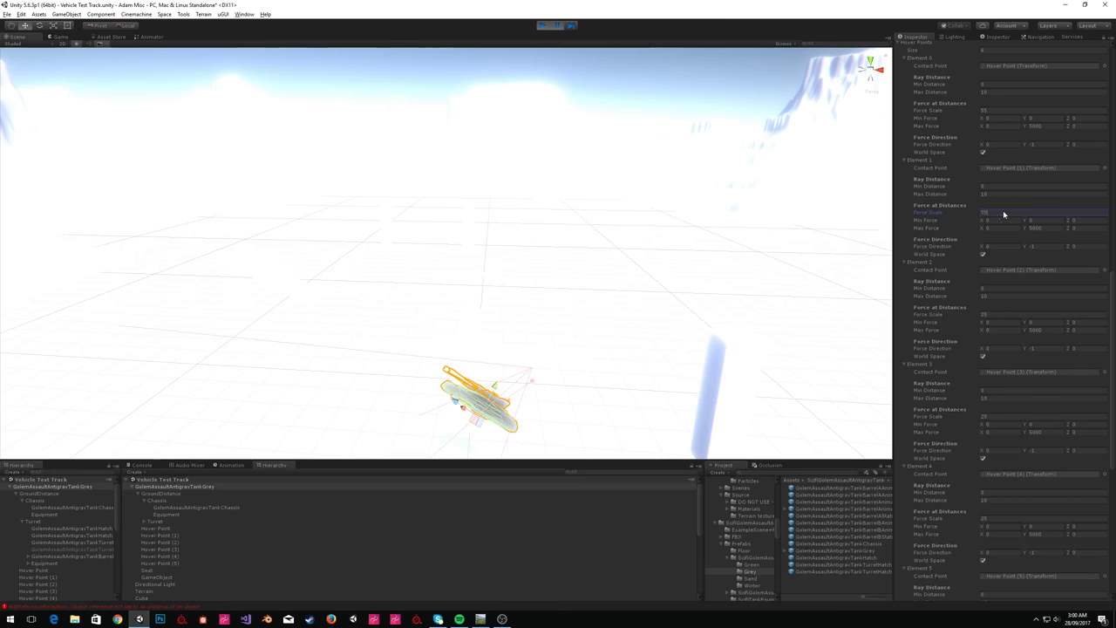
scroll(1015, 282, "up", 9)
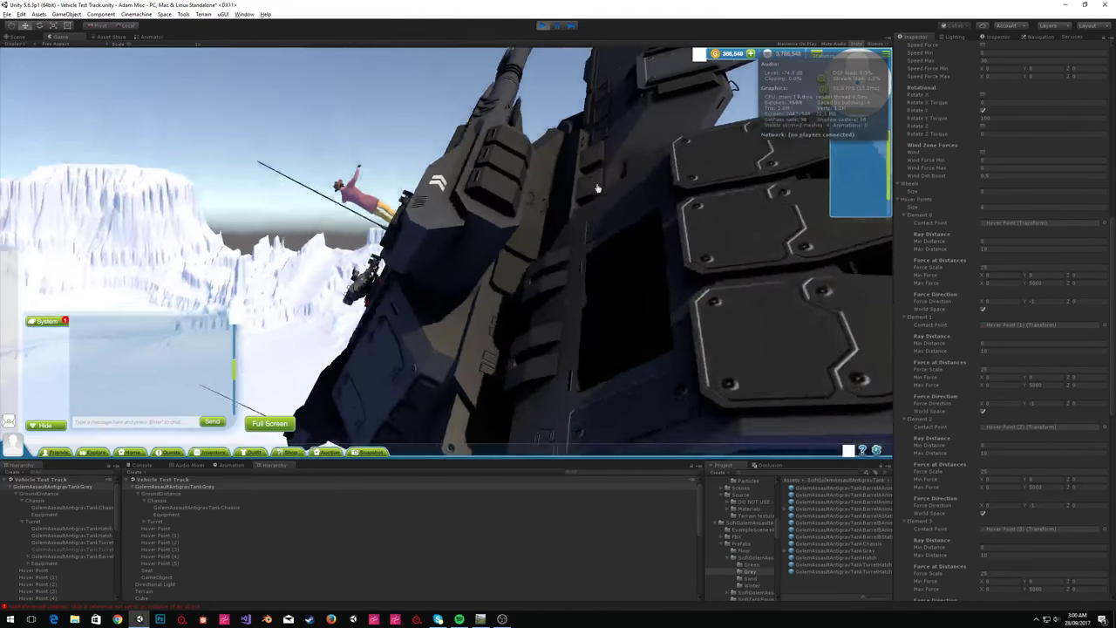
Pause the simulation and set the Force Scale of all the tank's hover points to 10.
left_click(559, 28)
right_click_drag(574, 151, 564, 60)
scroll(1061, 203, "up", 1)
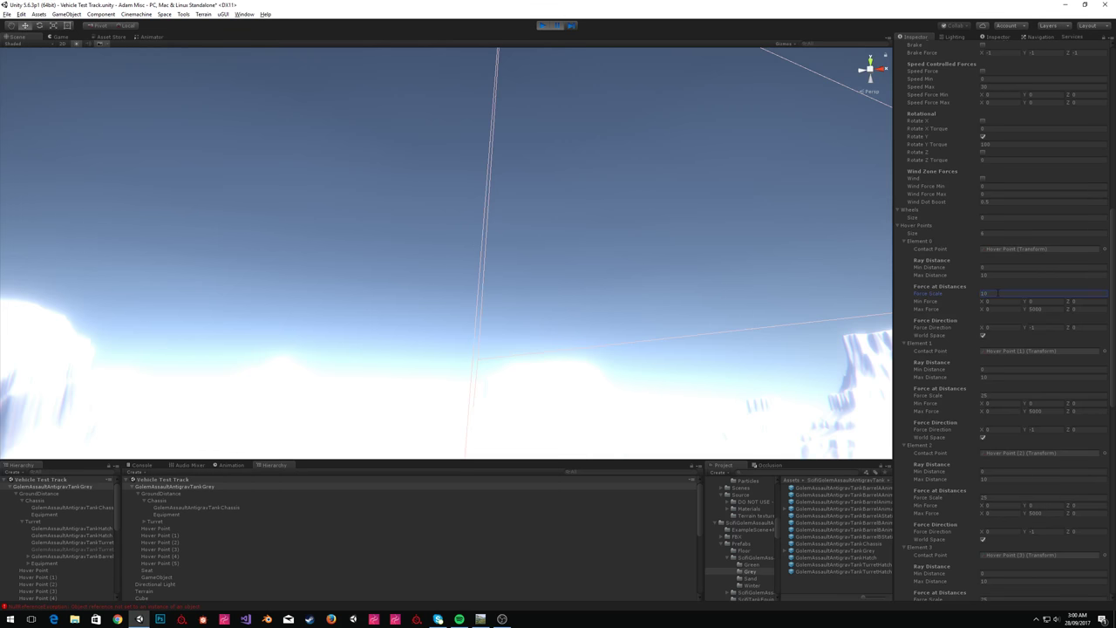
left_click(995, 398)
type("10")
scroll(995, 398, "down", 3)
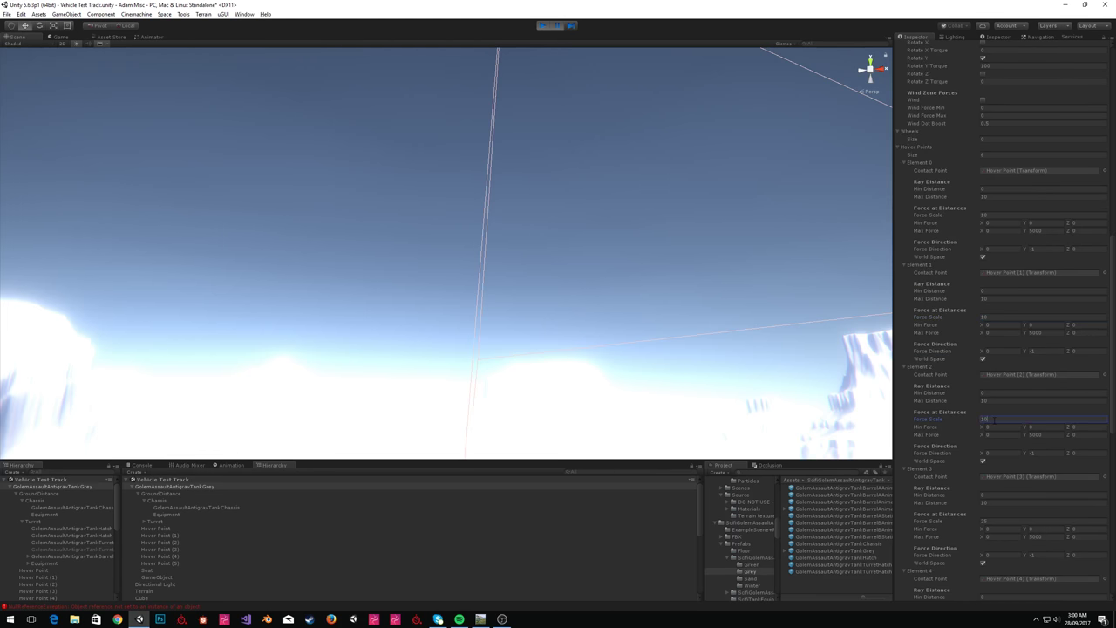
scroll(992, 425, "down", 3)
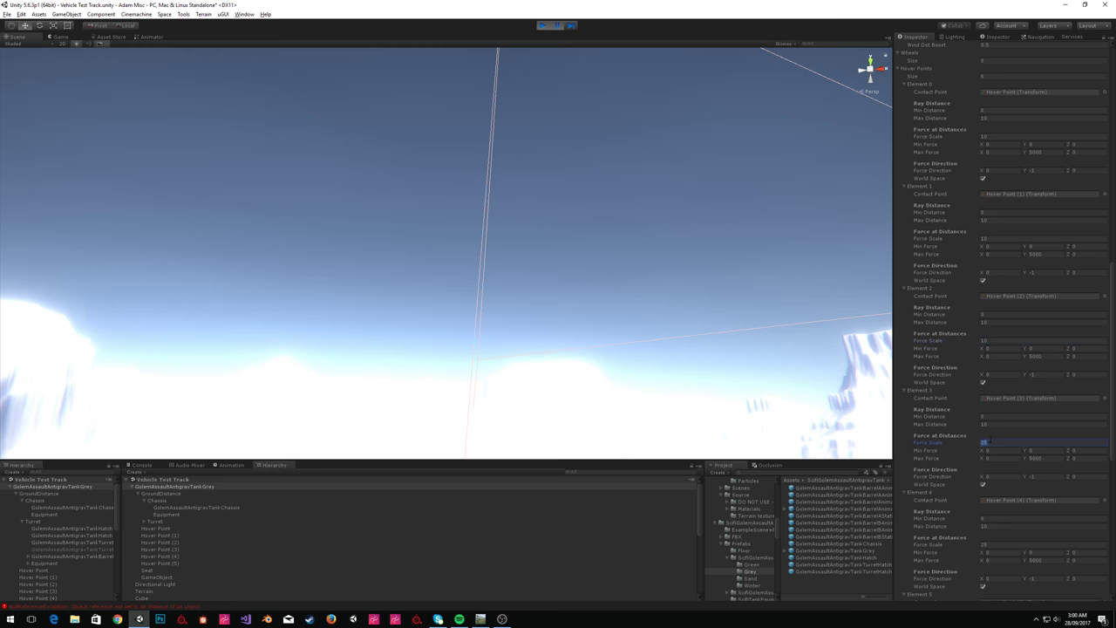
scroll(989, 441, "down", 4)
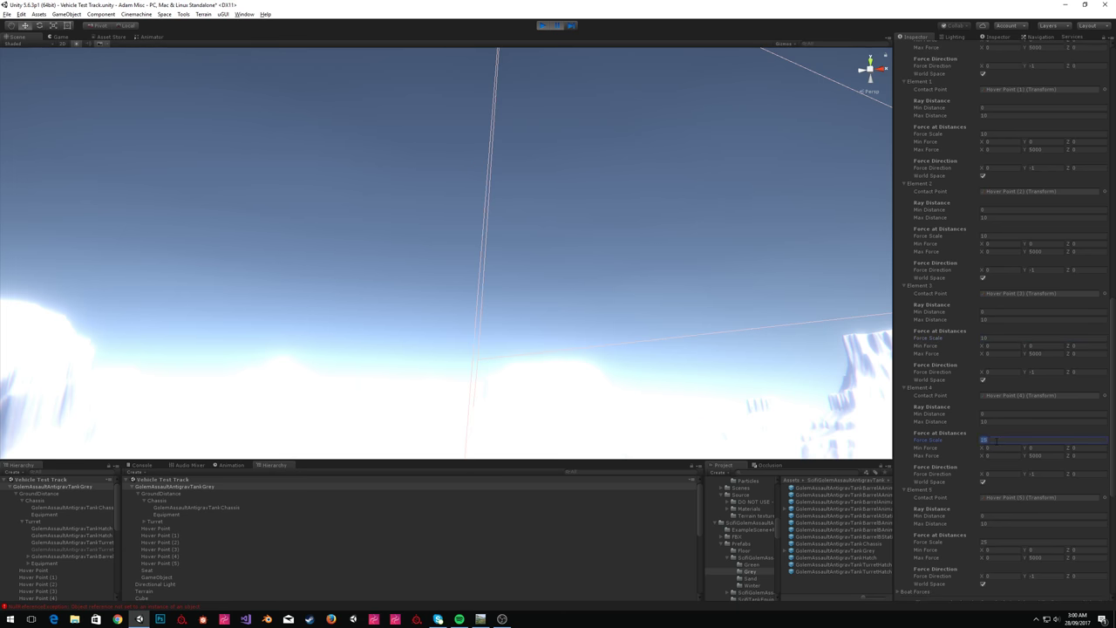
scroll(996, 444, "down", 4)
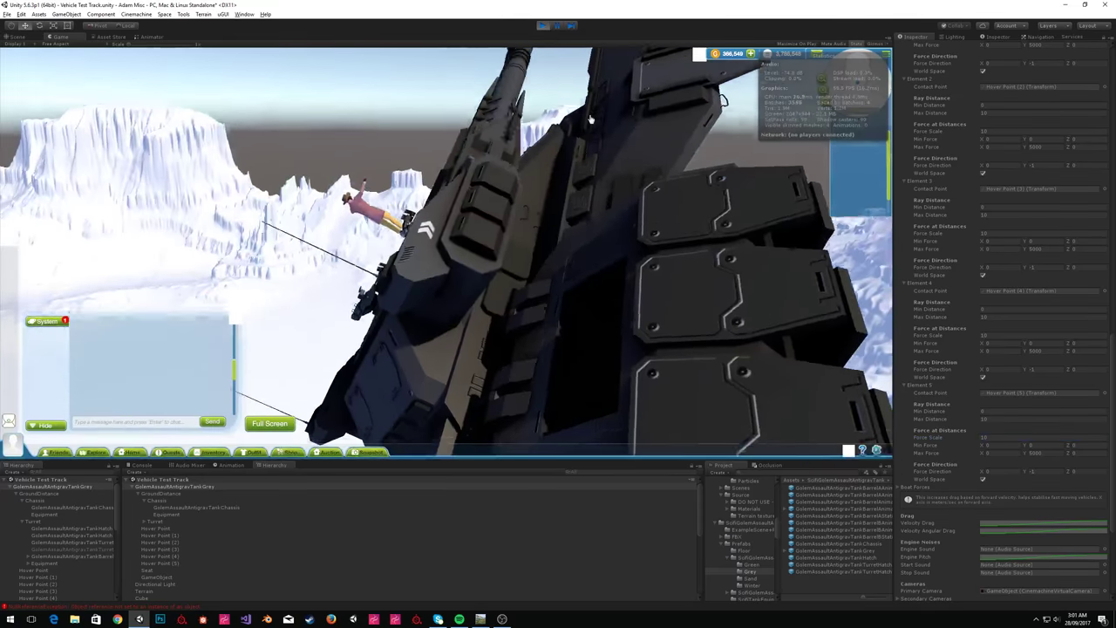
Pause the simulation and examine from several sides how the tank hovers in the Scene view.
left_click(557, 28)
right_click_drag(566, 164, 654, 202)
key("s")
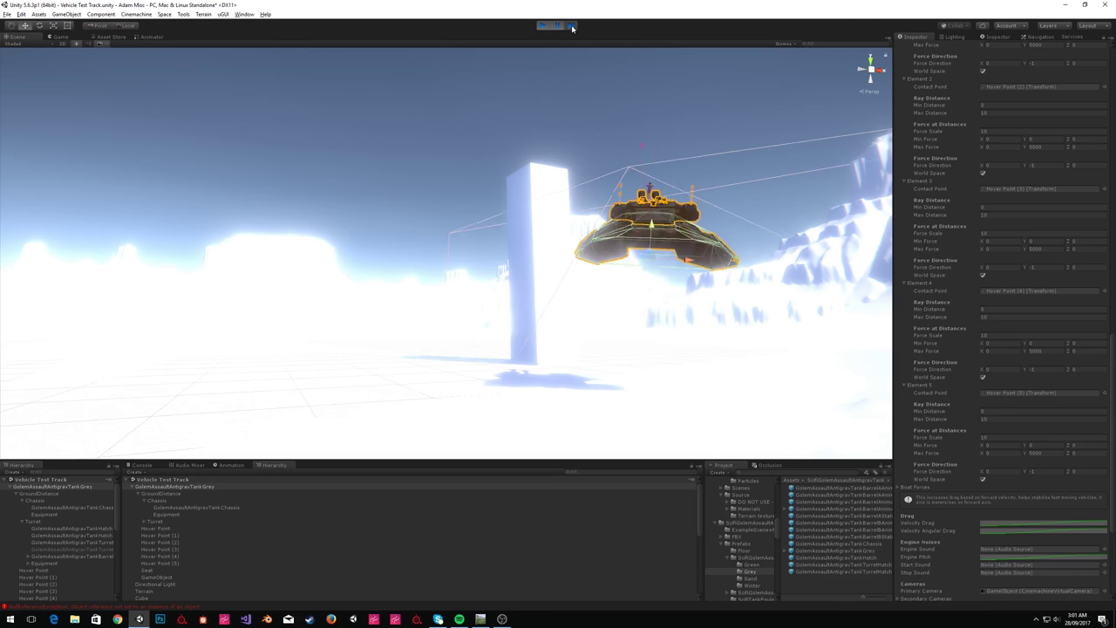
right_click_drag(615, 220, 848, 264)
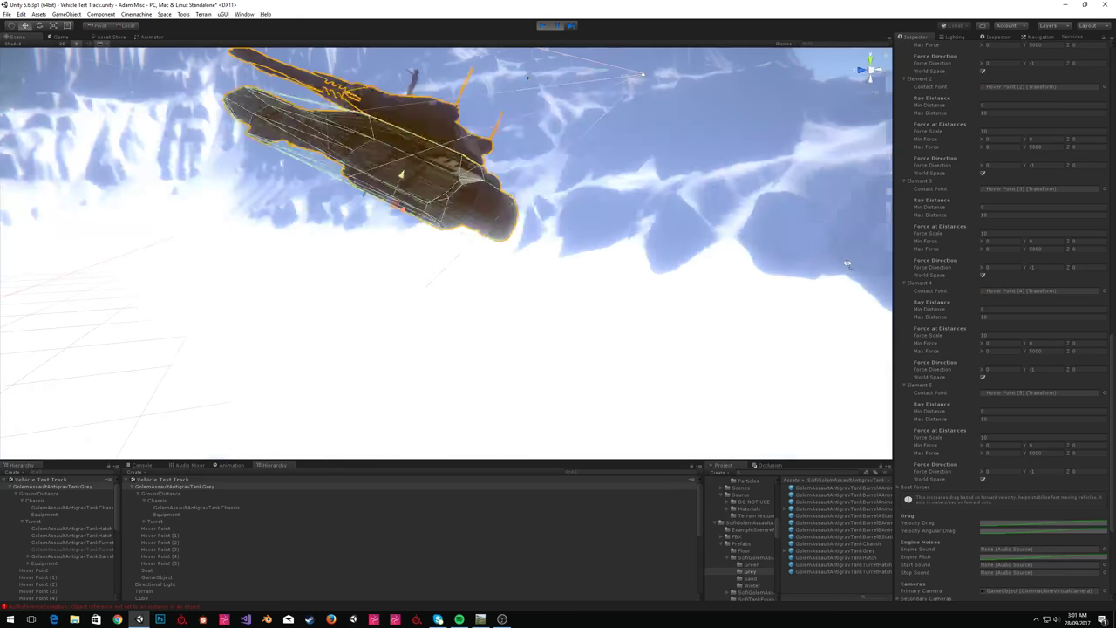
Raise all keys of the tank's Velocity Angular Drag curve by about 1 and close the curve editor.
scroll(1034, 524, "up", 1)
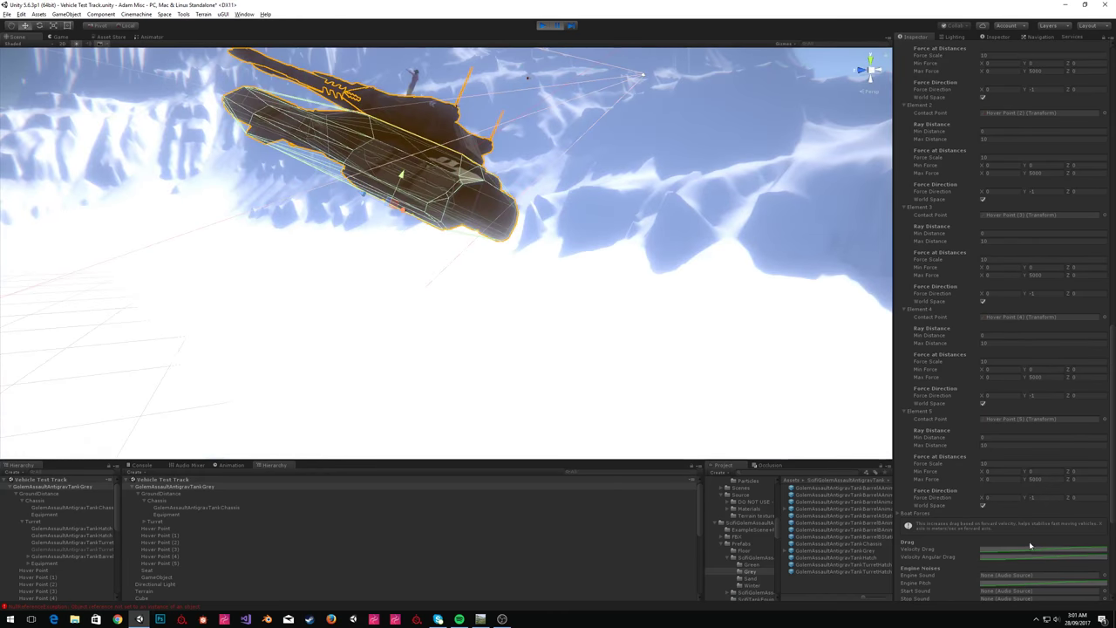
left_click(1012, 557)
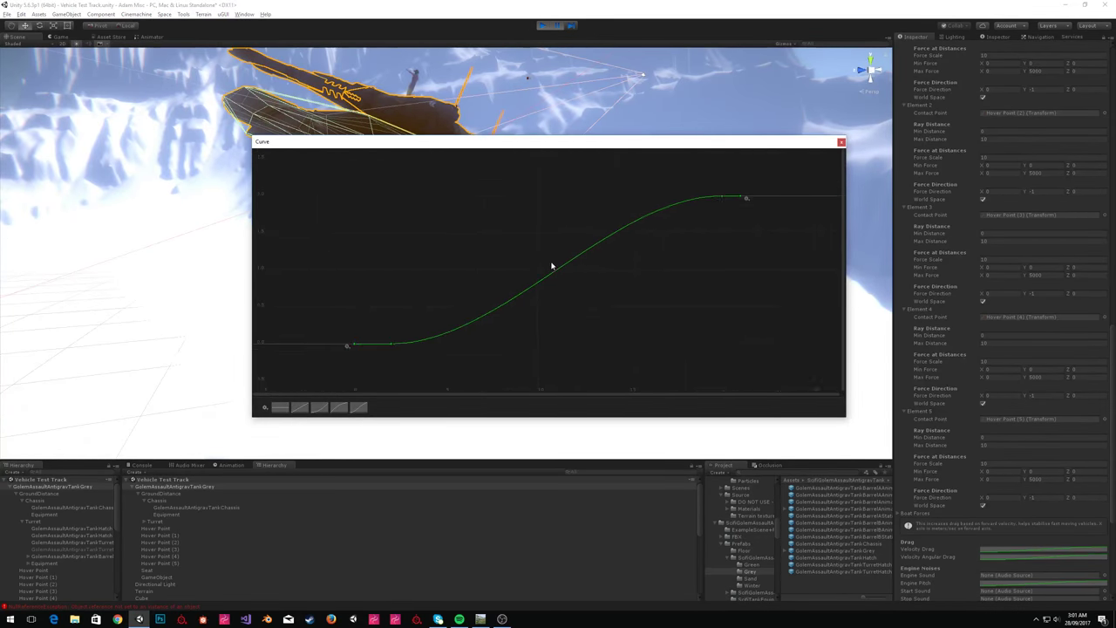
left_click_drag(752, 176, 383, 353)
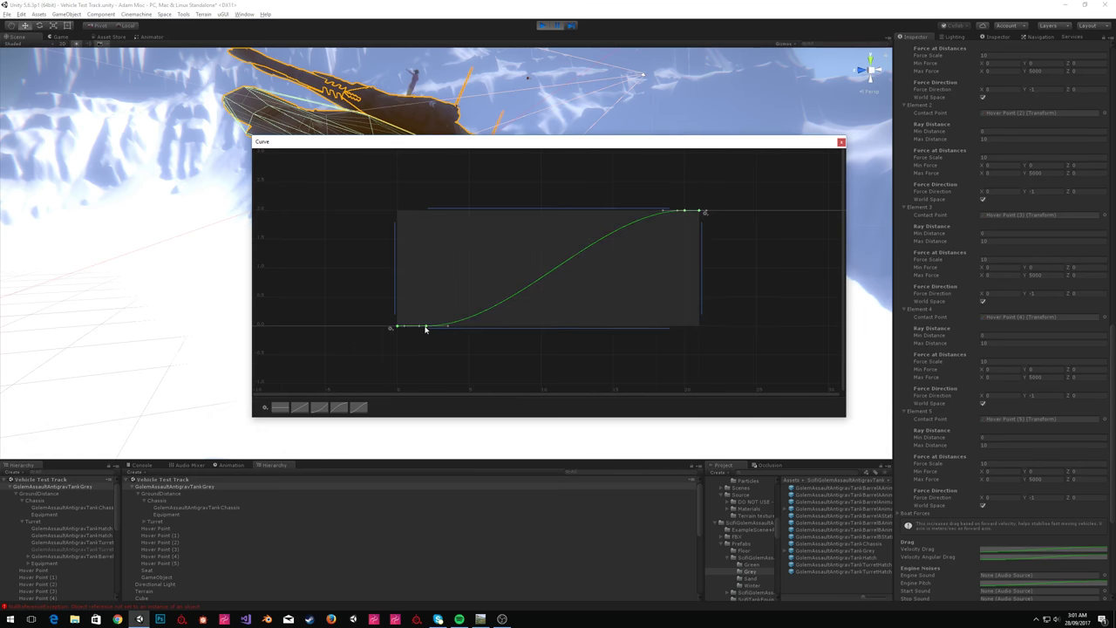
left_click_drag(428, 319, 431, 271)
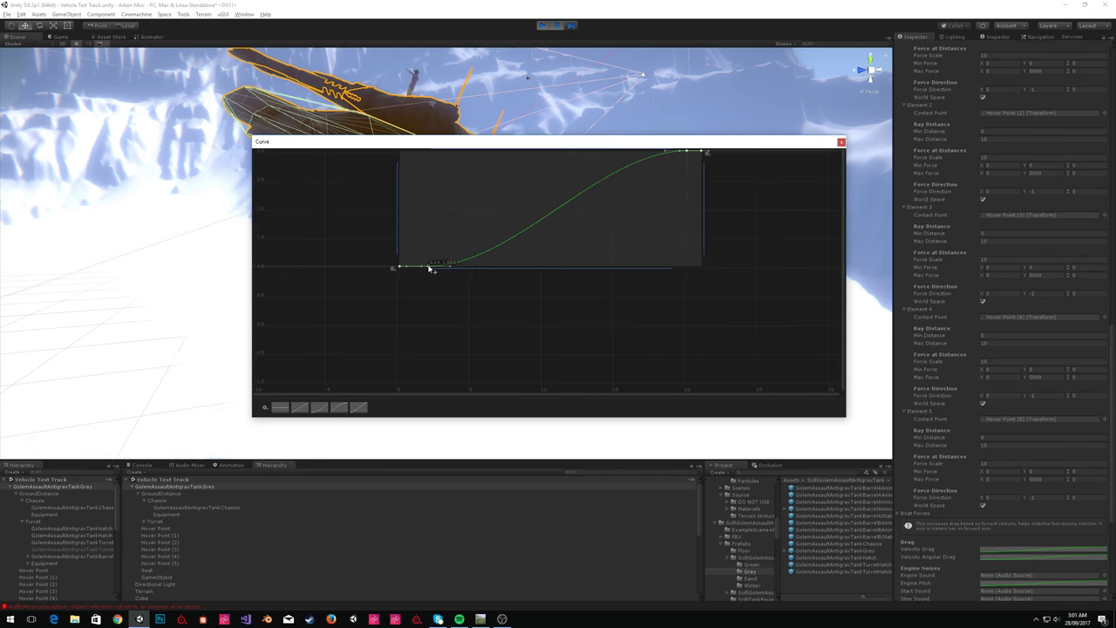
left_click(829, 195)
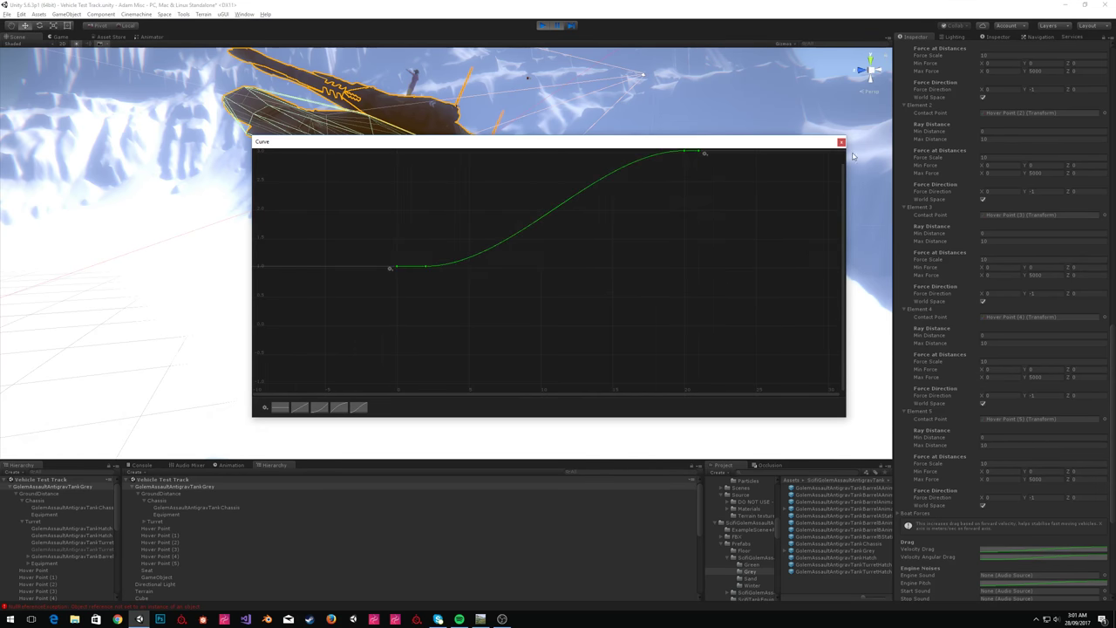
left_click(841, 142)
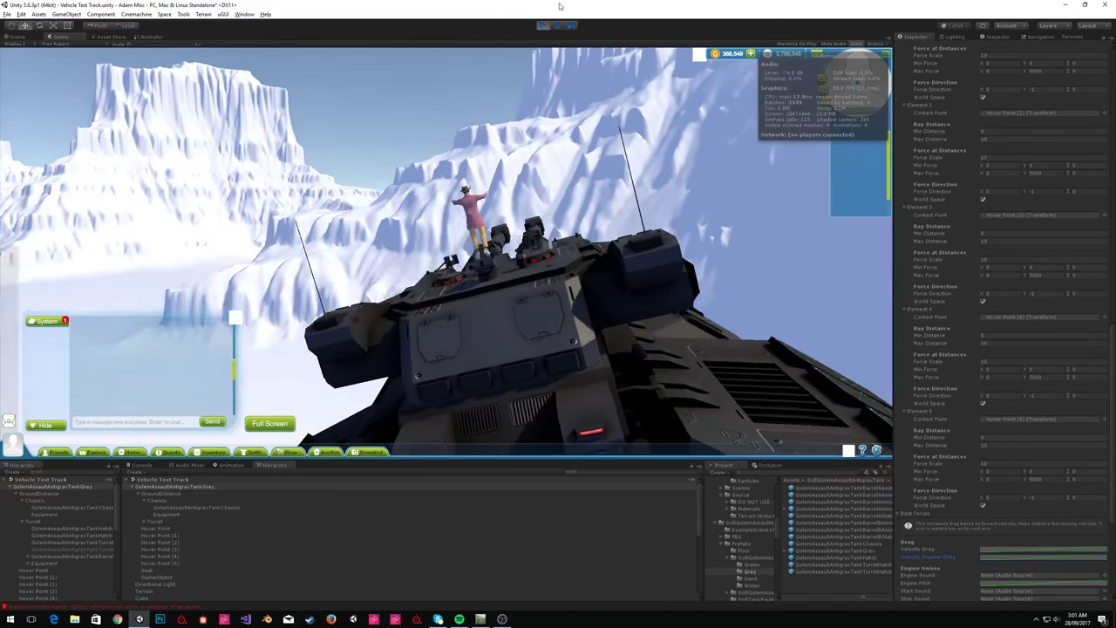
Pause the simulation and lower the Force Scale of all the tank's hover points to 5.
key("ctrl+1")
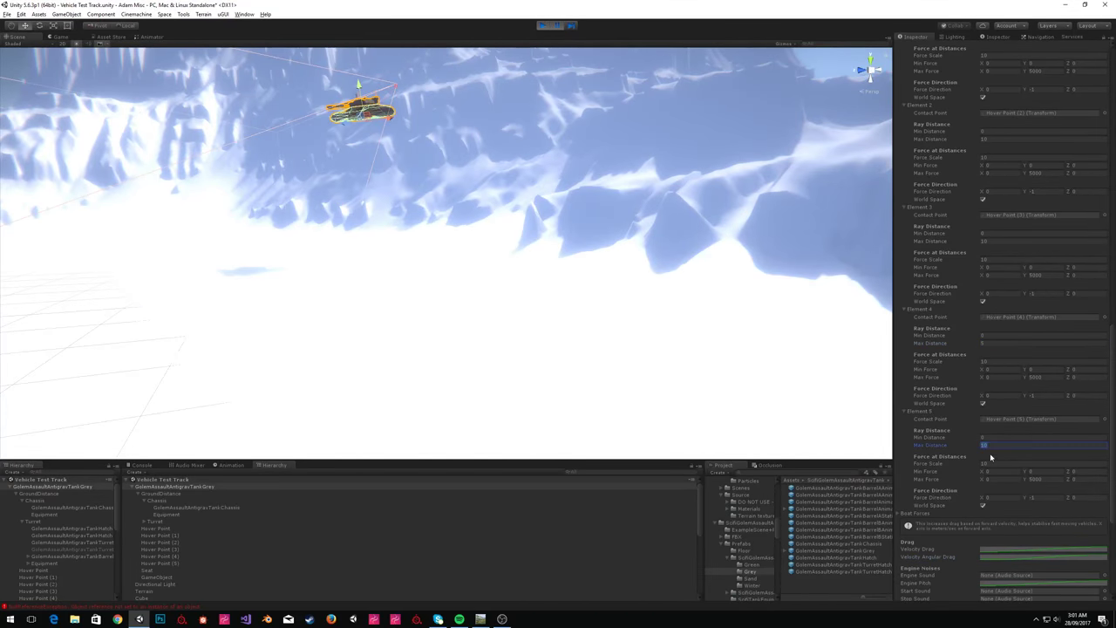
scroll(1003, 323, "down", 1)
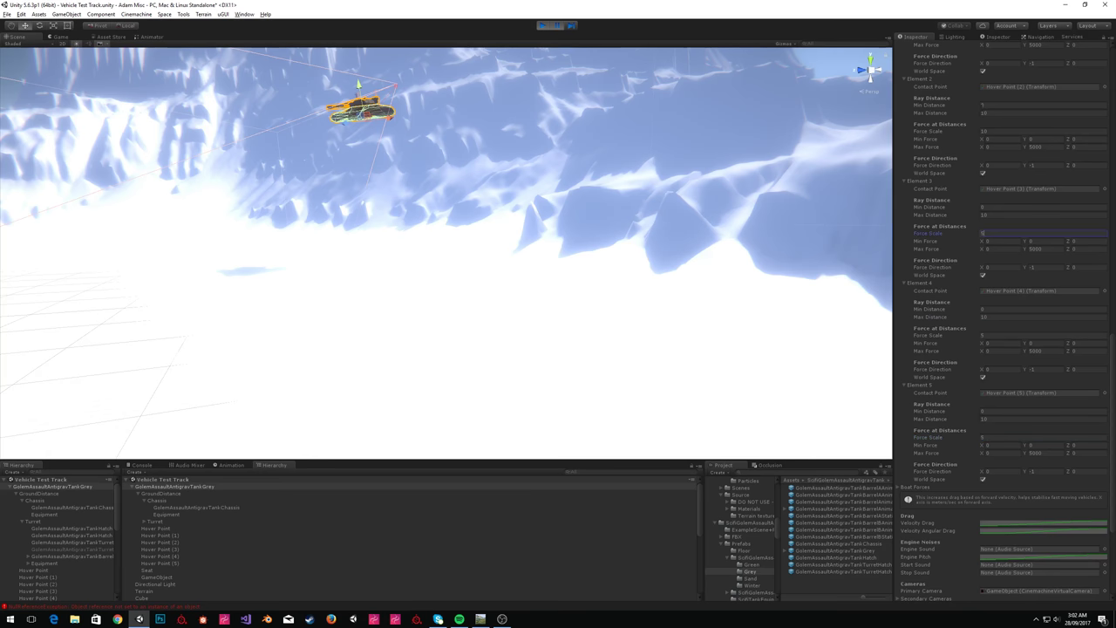
scroll(1012, 250, "up", 5)
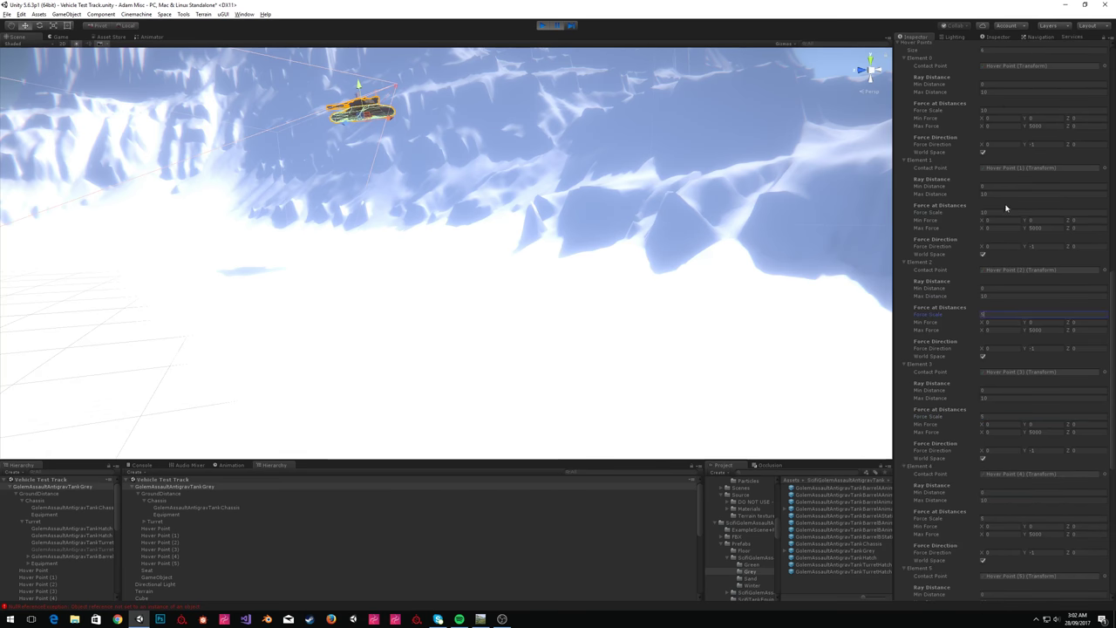
type("5")
scroll(1003, 314, "up", 5)
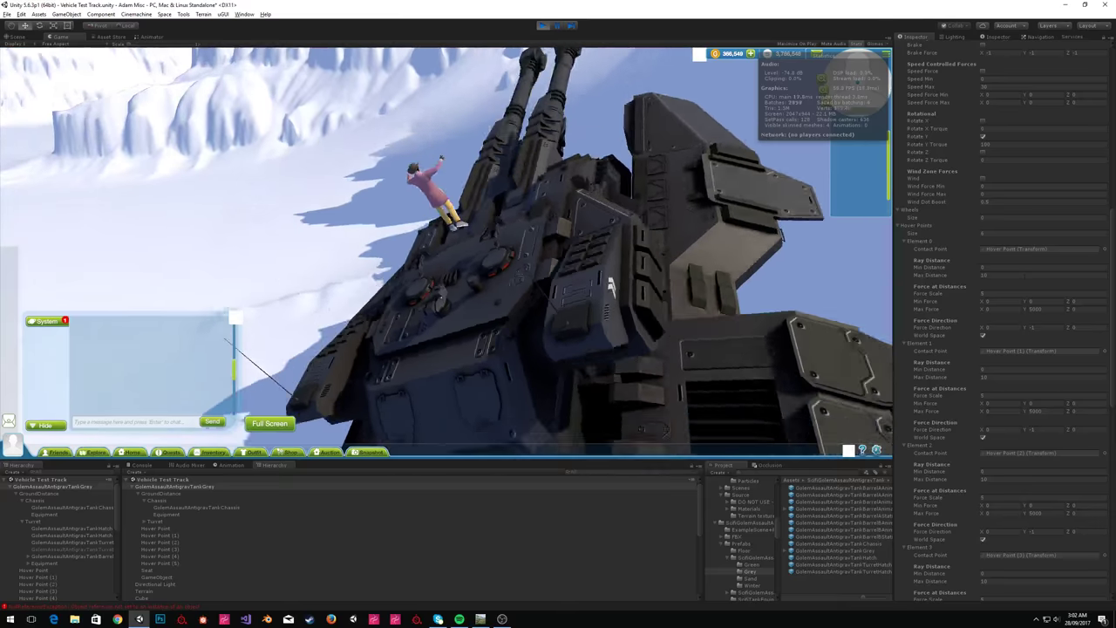
Set the tank's Rotate Y Torque to 10000 and return control to the running game.
left_click(1015, 143)
type("00")
left_click(748, 192)
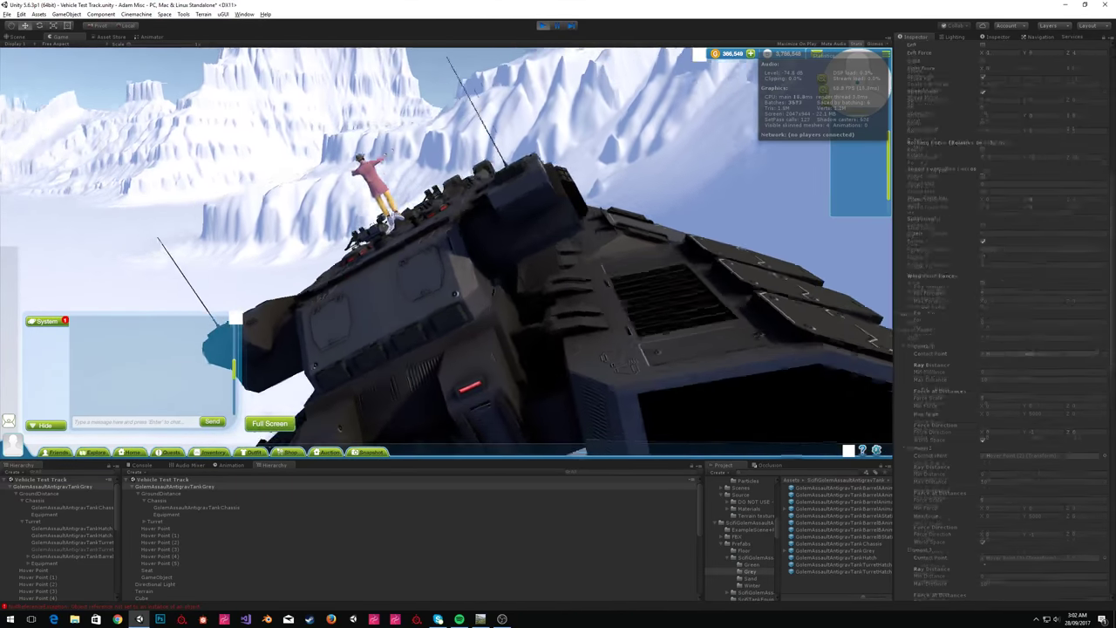
Set the tank's Forward Force Z to 8000 and its Backward Force Z to 2000.
scroll(1086, 266, "up", 10)
left_click(1091, 257)
type("8000")
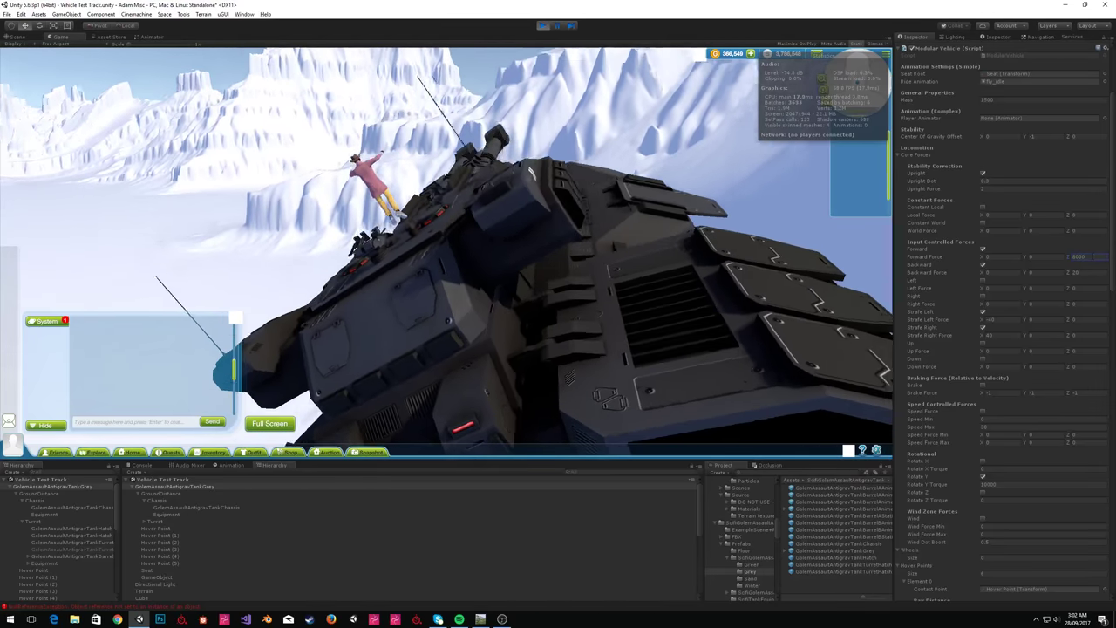
left_click(1093, 273)
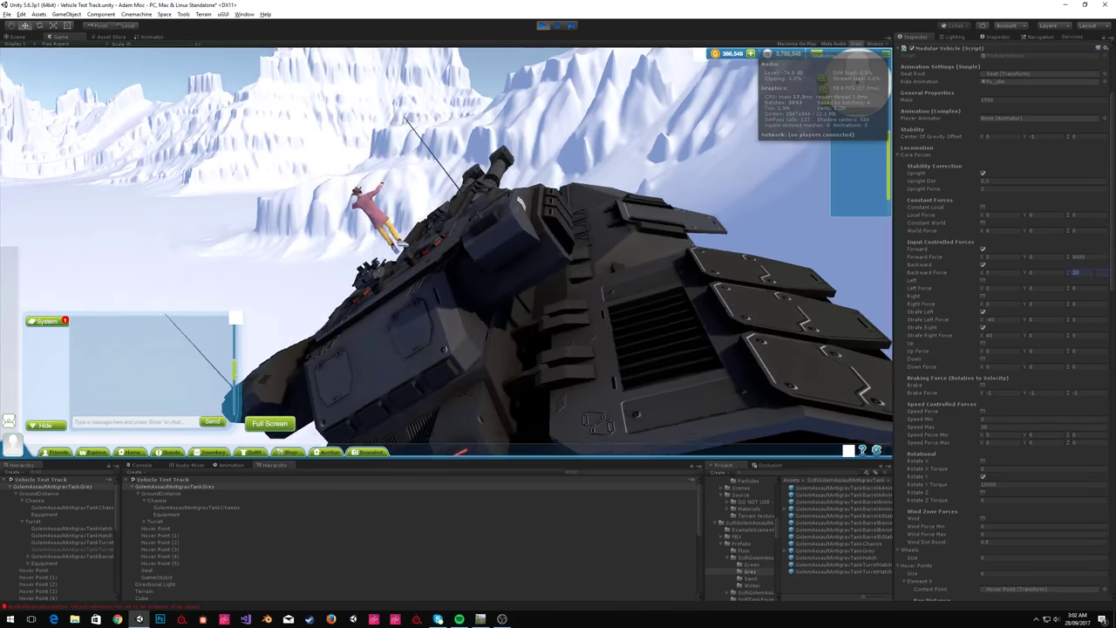
type("20002000")
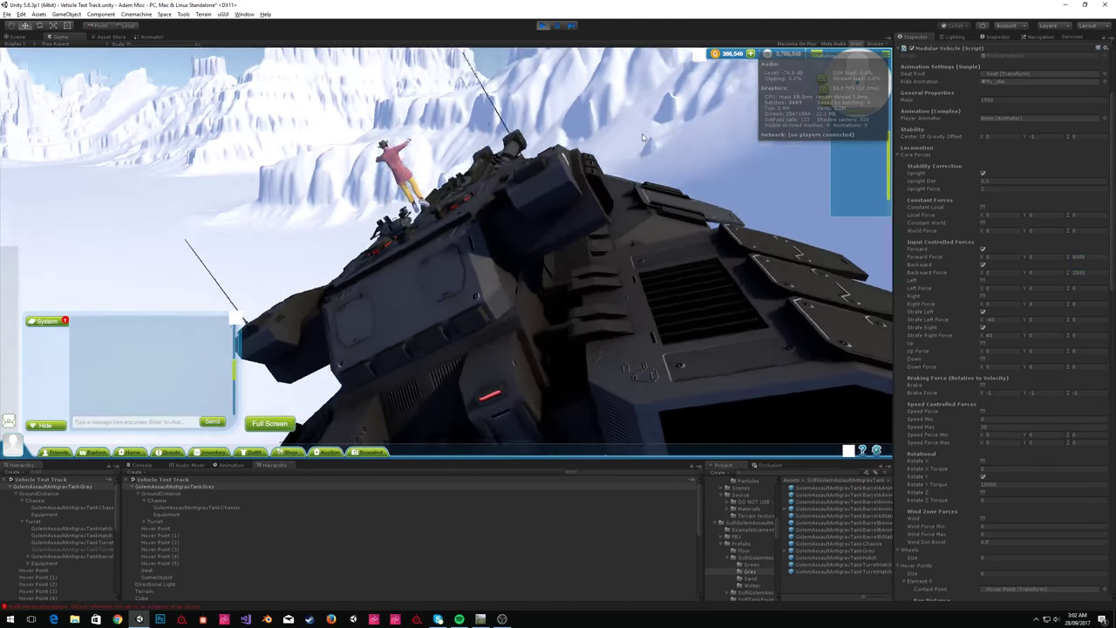
left_click(643, 137)
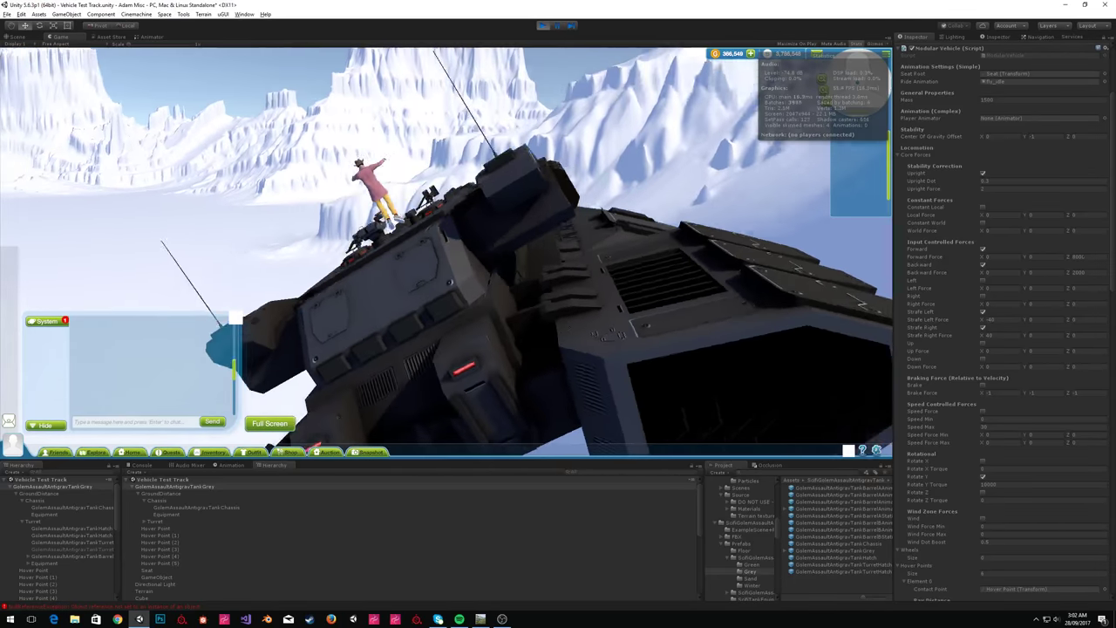
Increase the tank's Forward Force Z to 16000 and its Rotate Y Torque to 100000.
left_click(1090, 257)
type("16000")
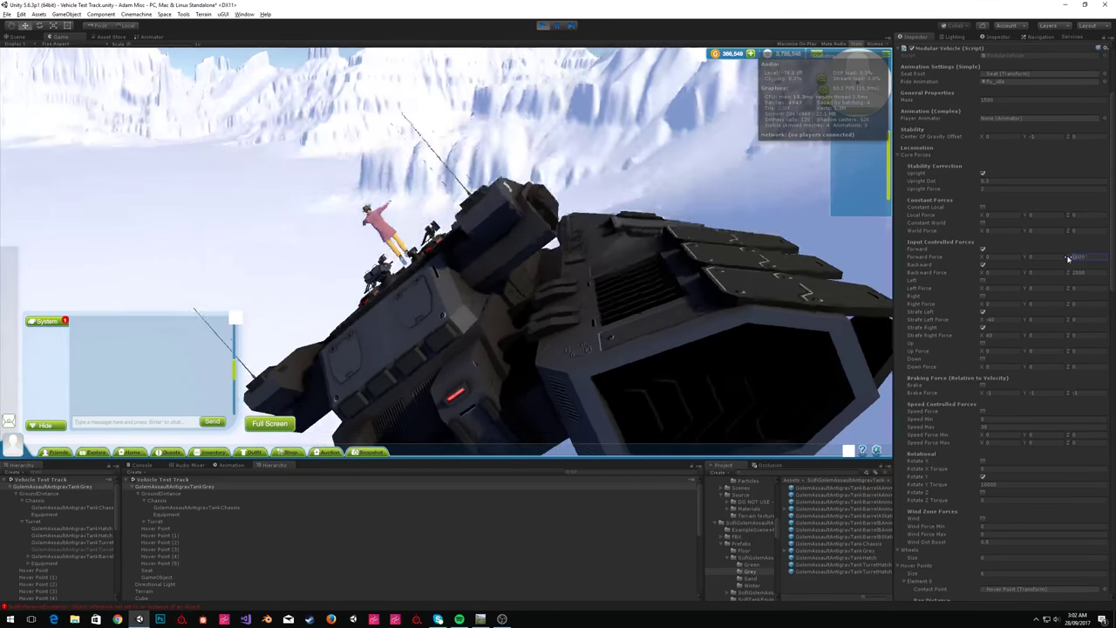
type("16000")
left_click(671, 104)
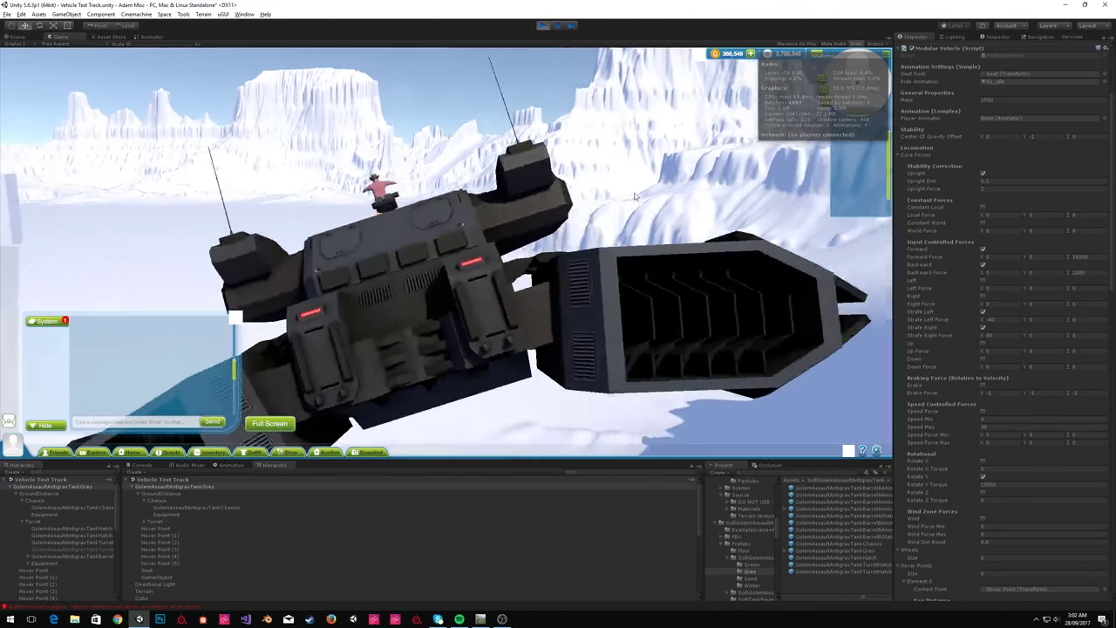
left_click(996, 484)
type("100000")
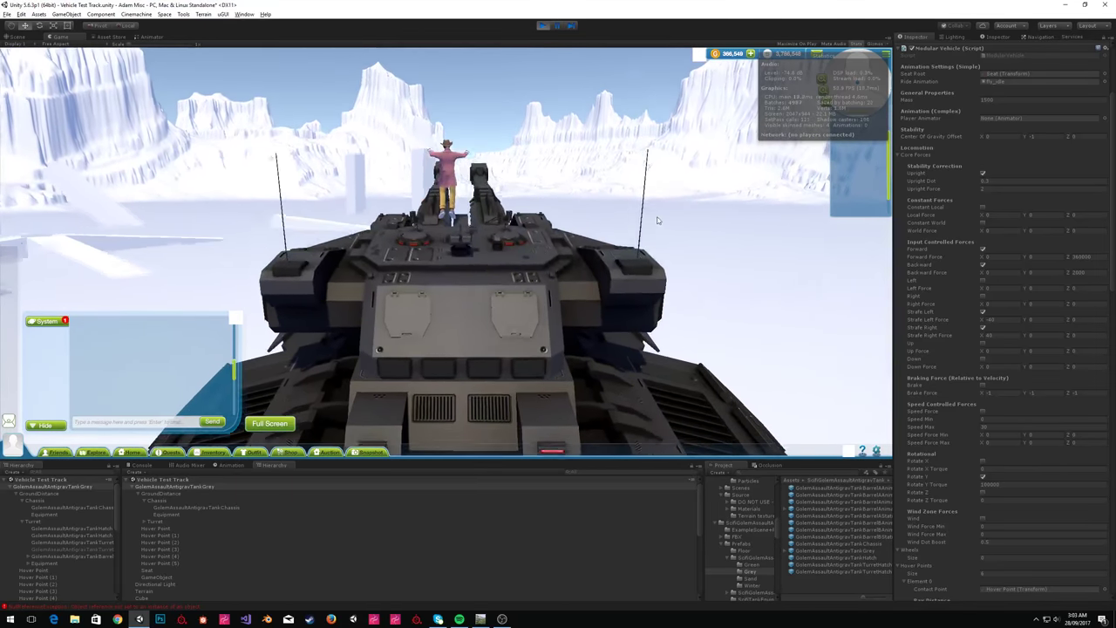
Inspect the tank's Velocity Drag curve, close it, and test driving the tank forward and turning right.
scroll(1079, 429, "down", 10)
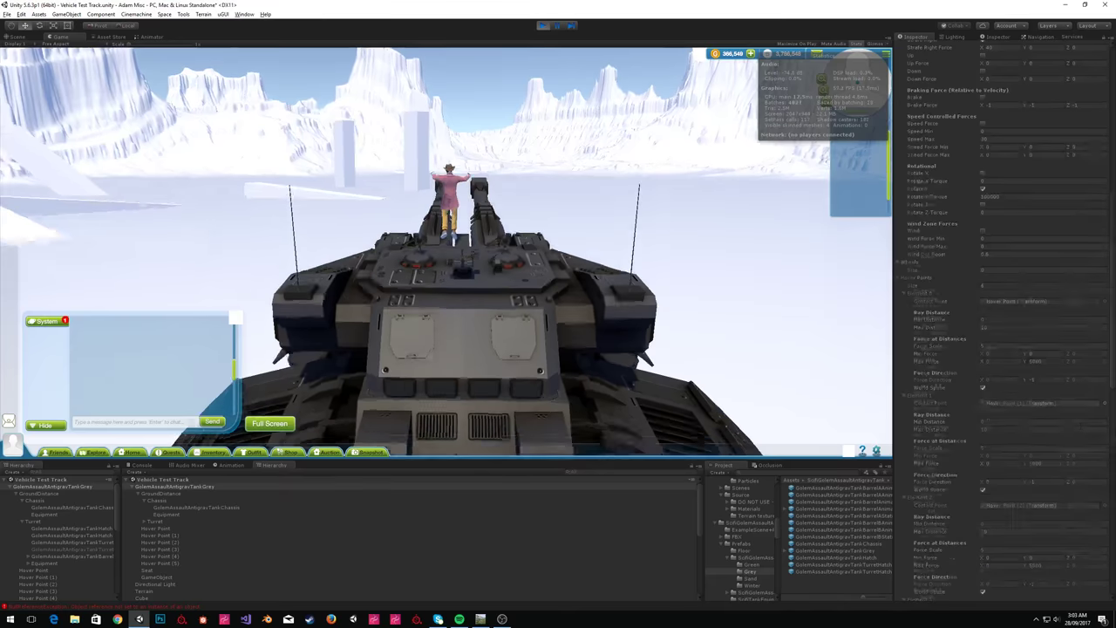
left_click(1015, 551)
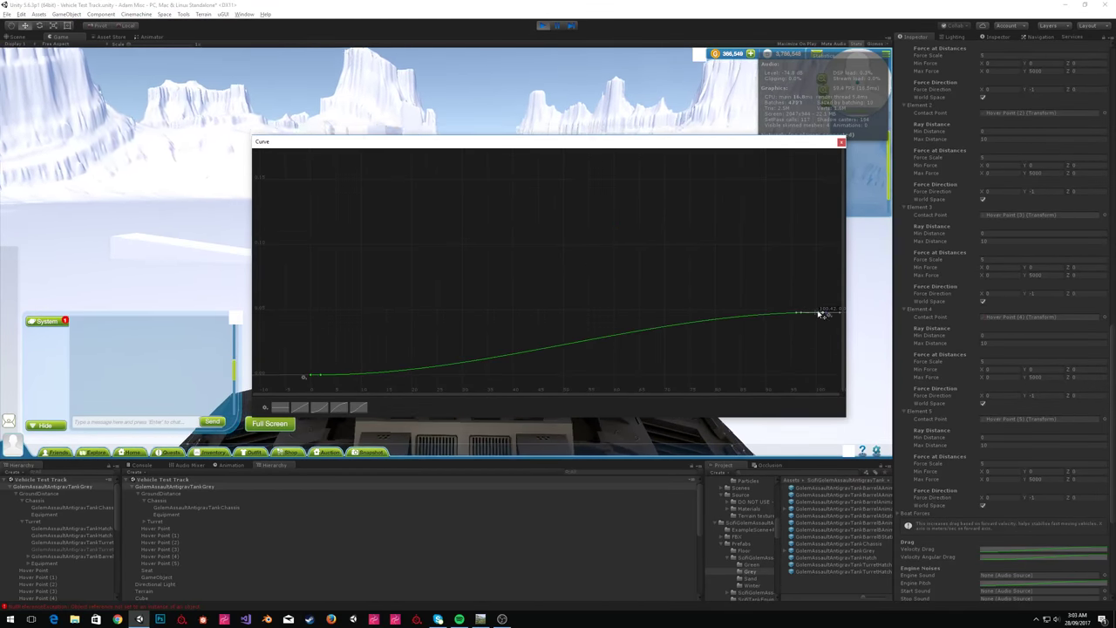
left_click(841, 143)
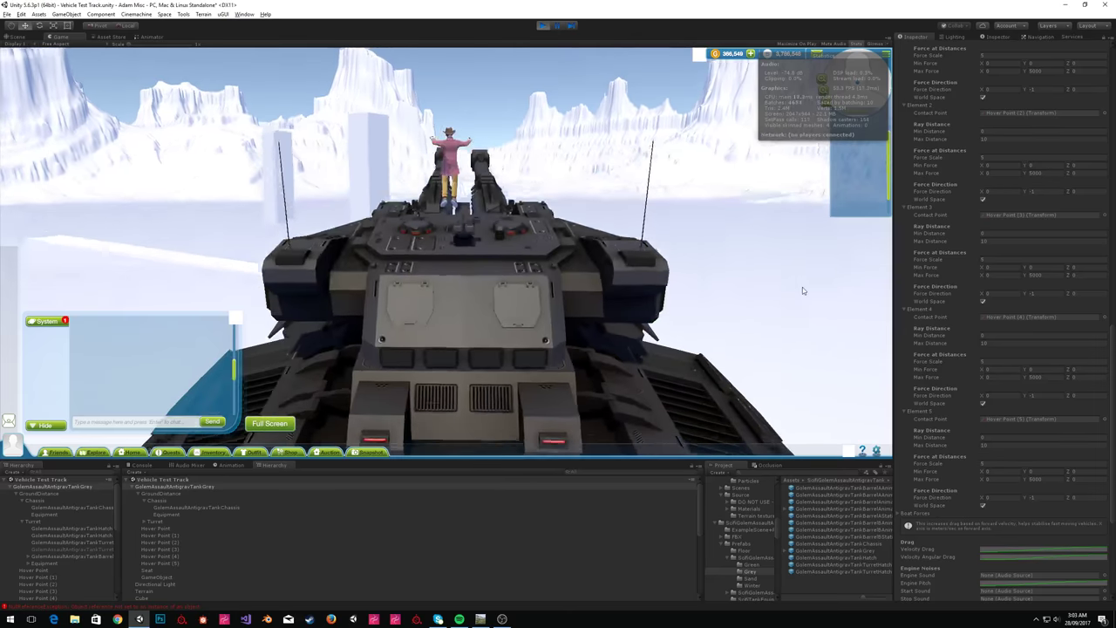
key("w")
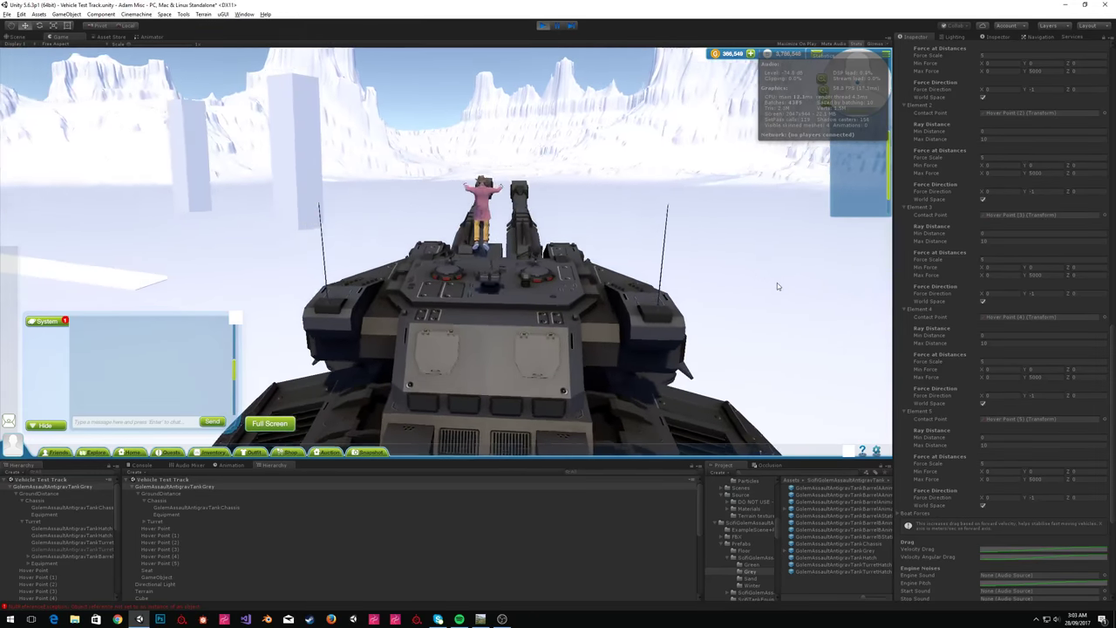
key("d")
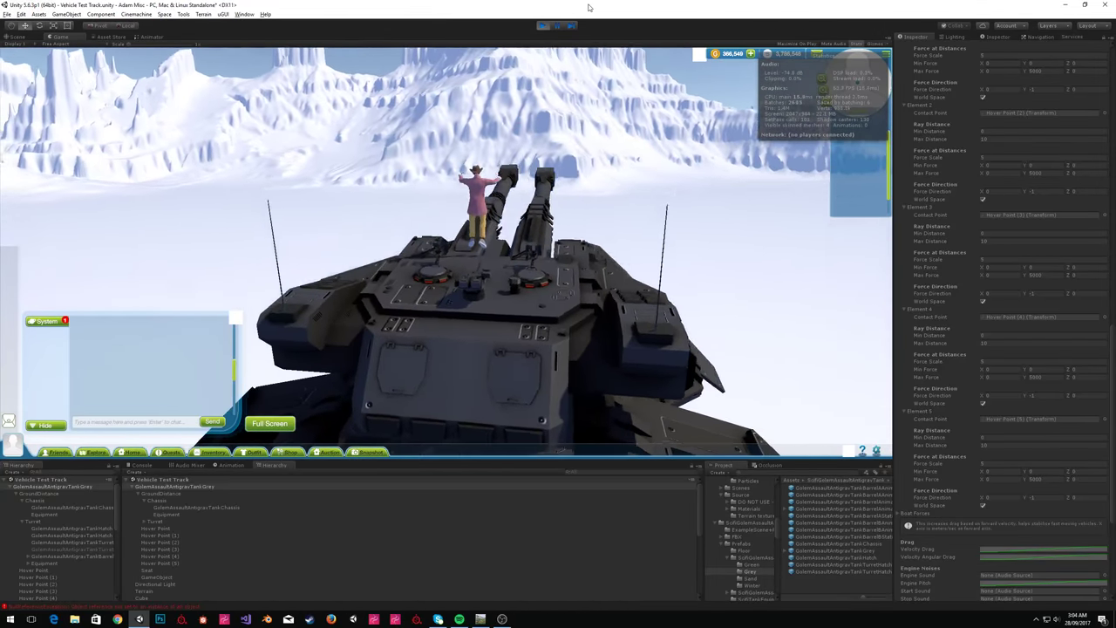
Examine the running tank from several sides in the Scene view and return to the Game view.
left_click(18, 37)
right_click_drag(785, 183, 226, 212)
left_click(616, 115)
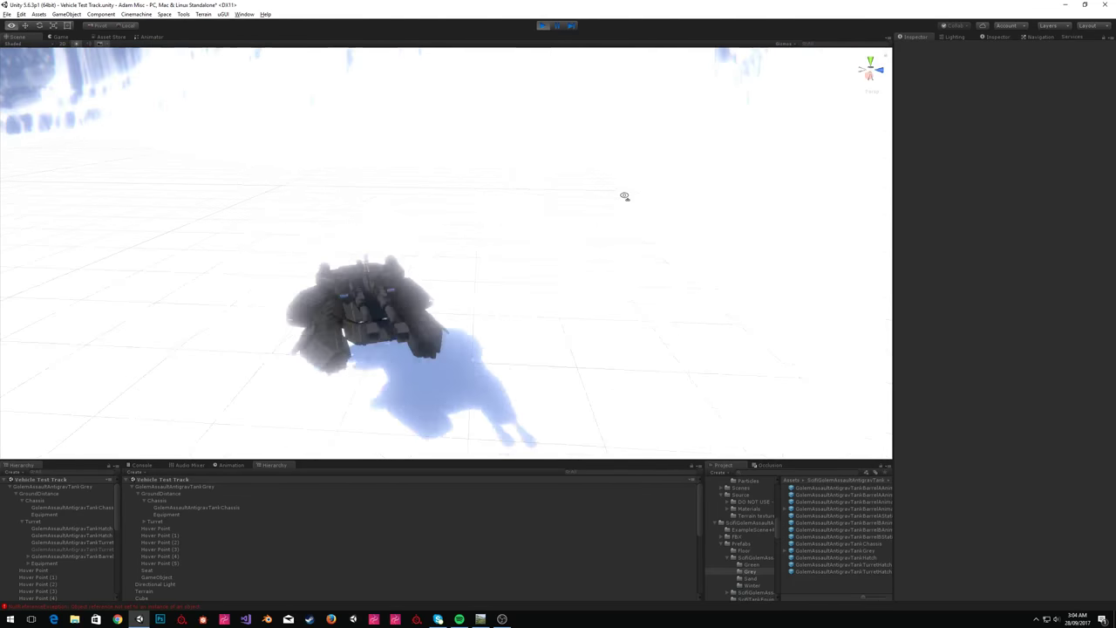
right_click_drag(657, 187, 335, 182)
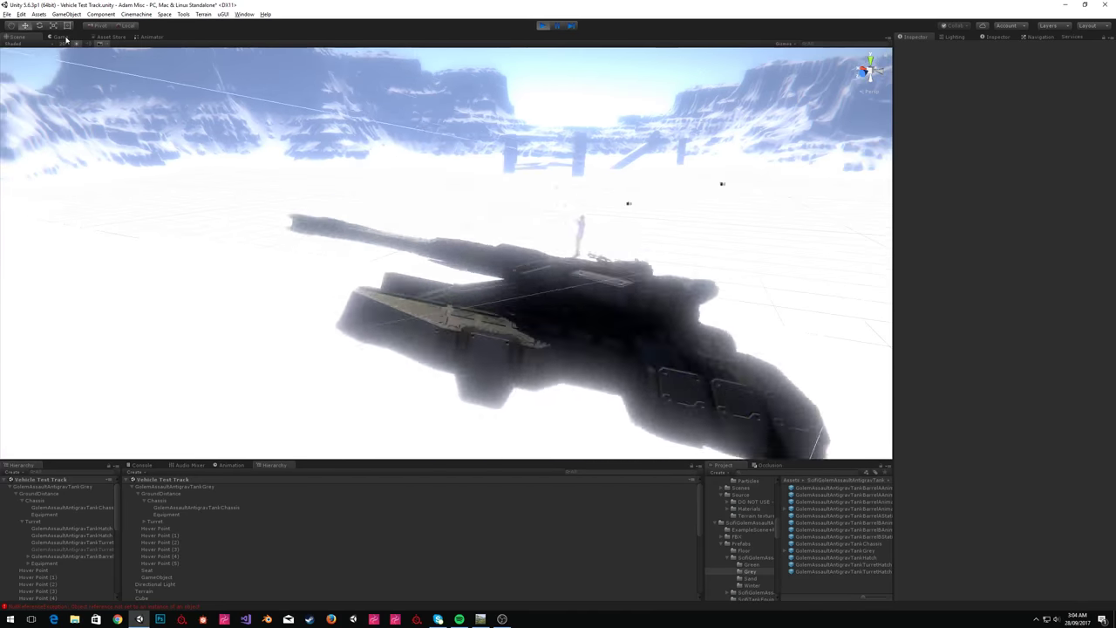
left_click(59, 37)
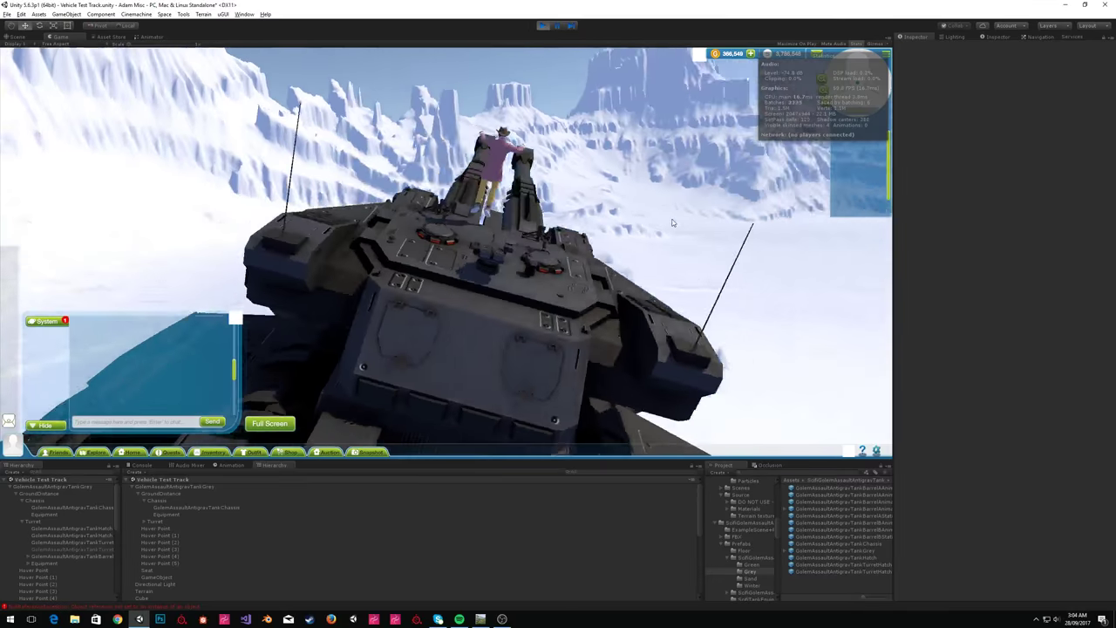